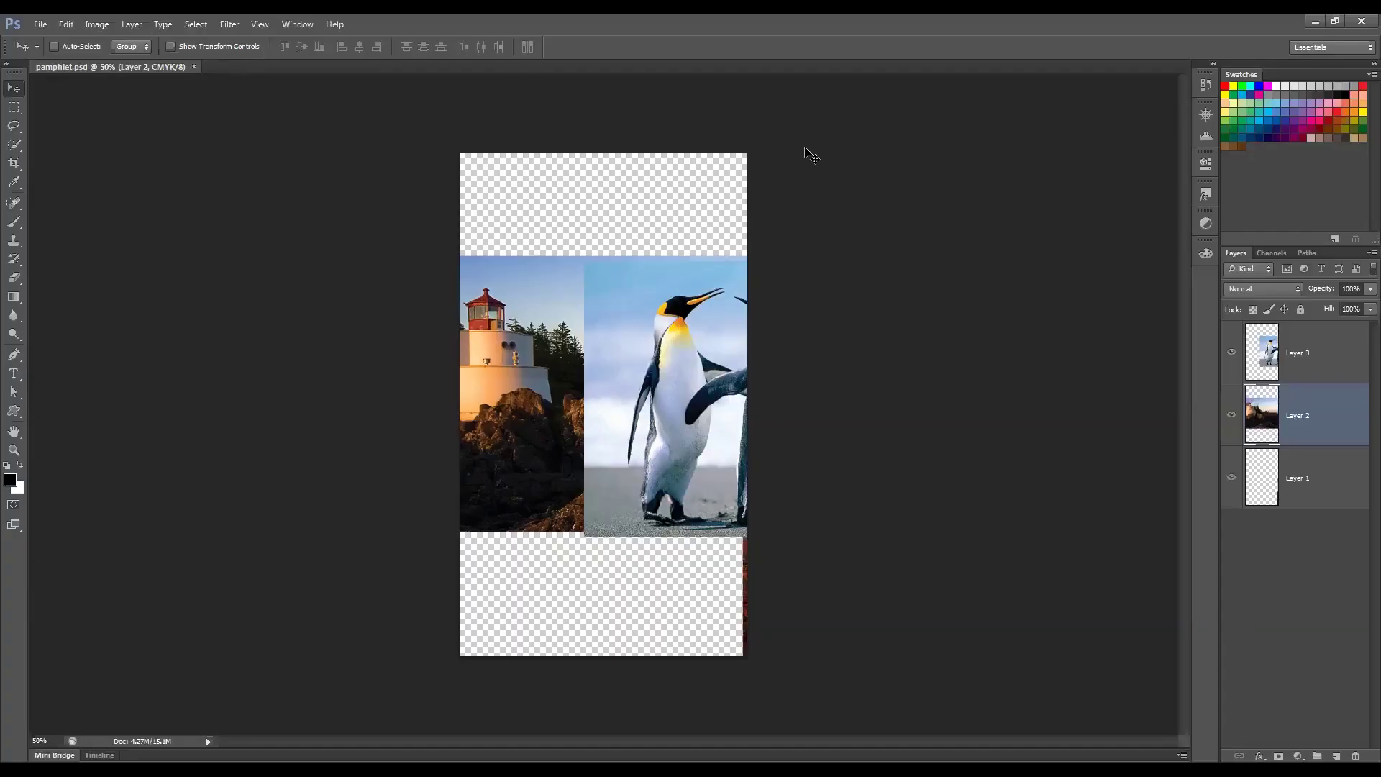
Step: Review the document's Image Size settings, move the dialog clear of the artwork, and accept them without changes
left_click(96, 24)
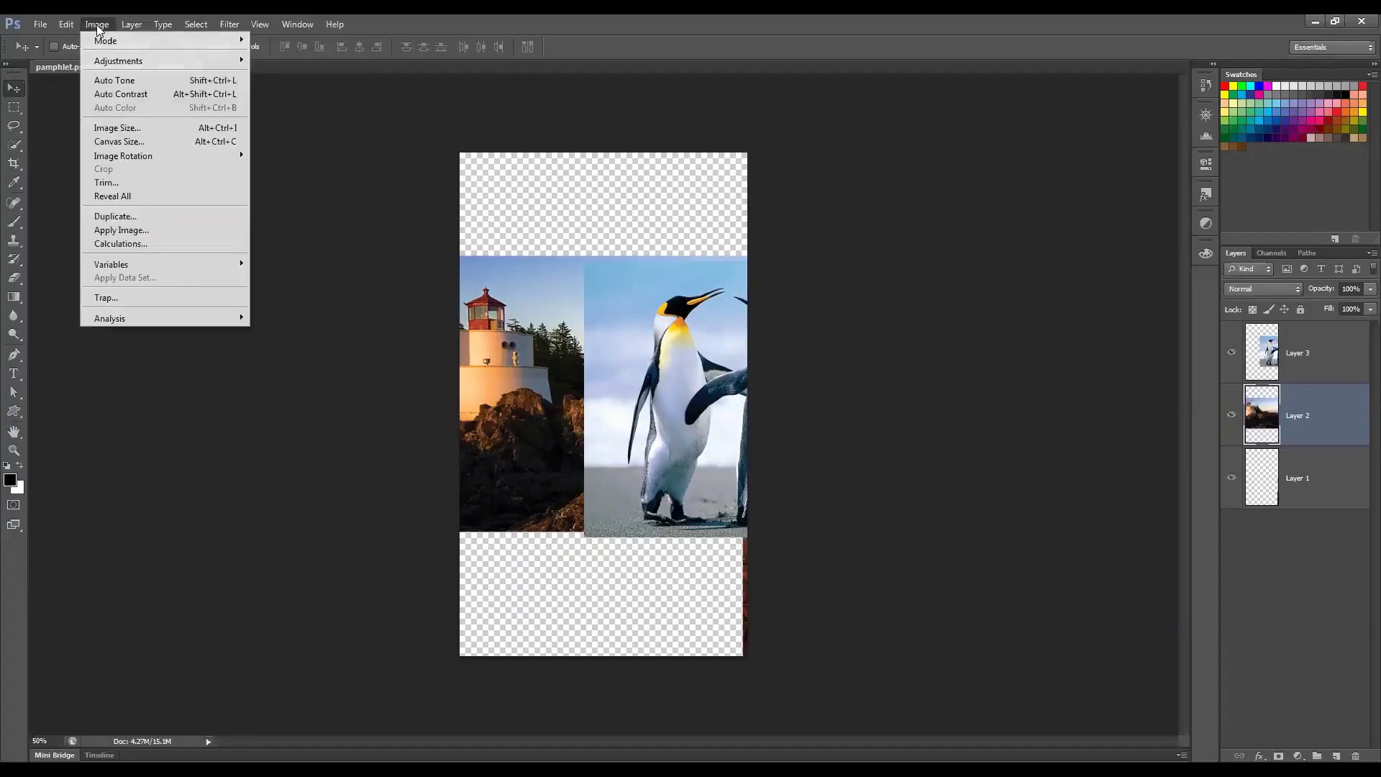
left_click(107, 128)
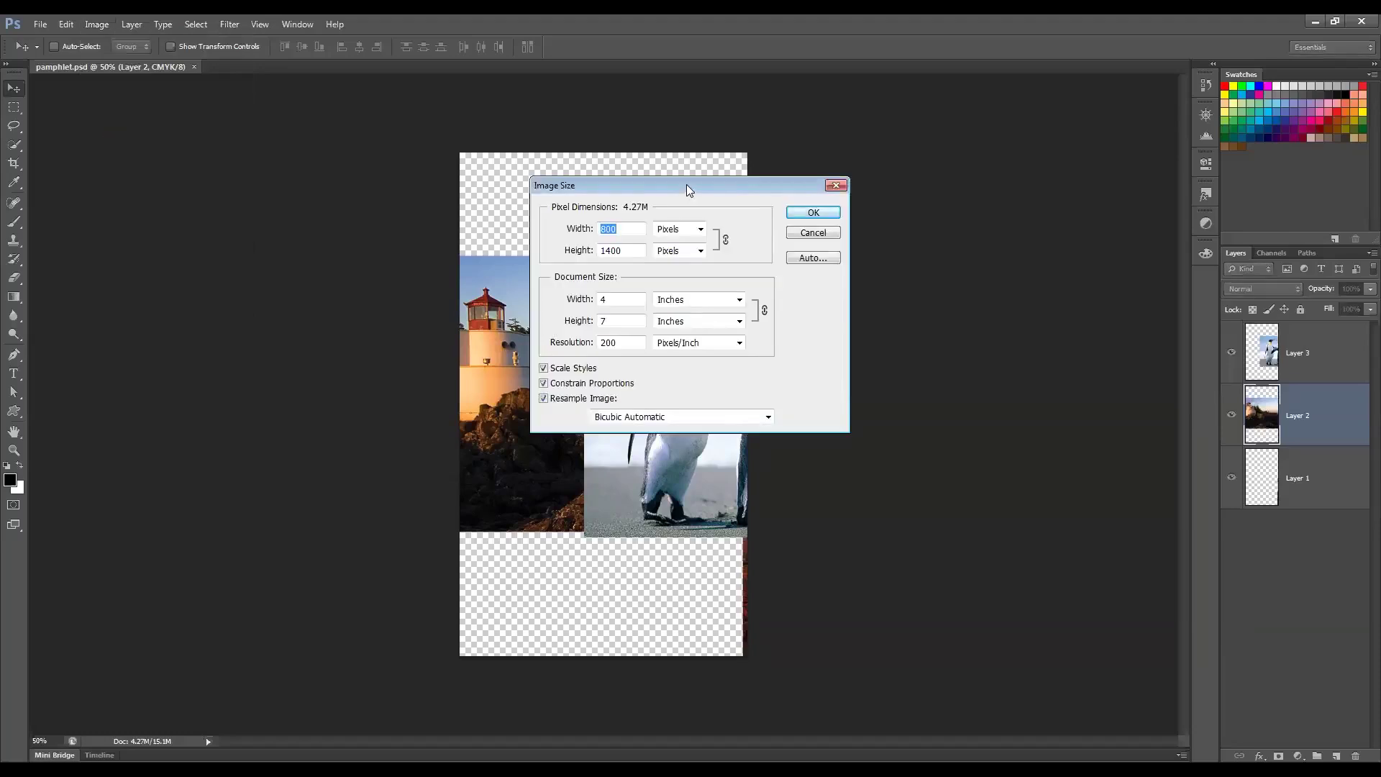
left_click_drag(686, 184, 951, 160)
left_click(1077, 188)
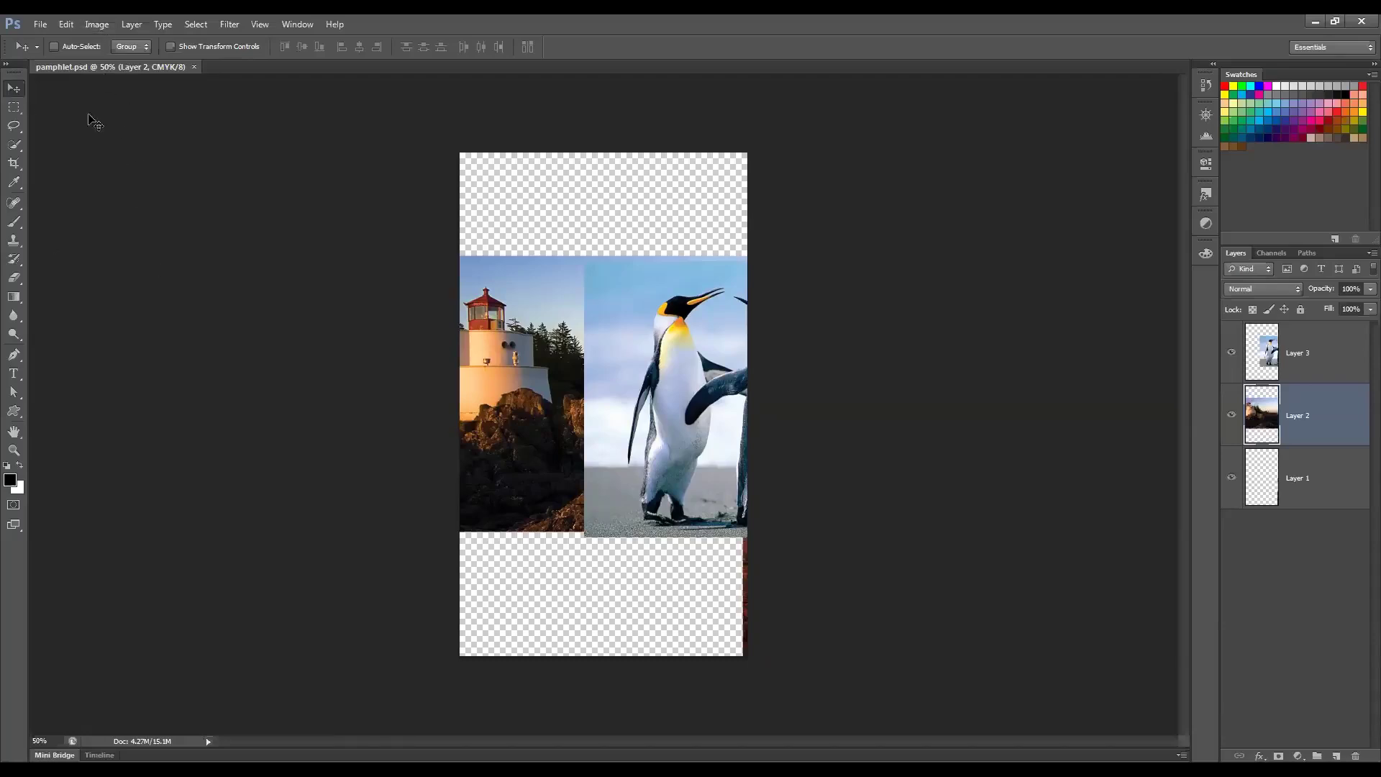
Step: Reopen the Image Size settings and try a document width of 3 inches with proportions constrained
left_click(99, 26)
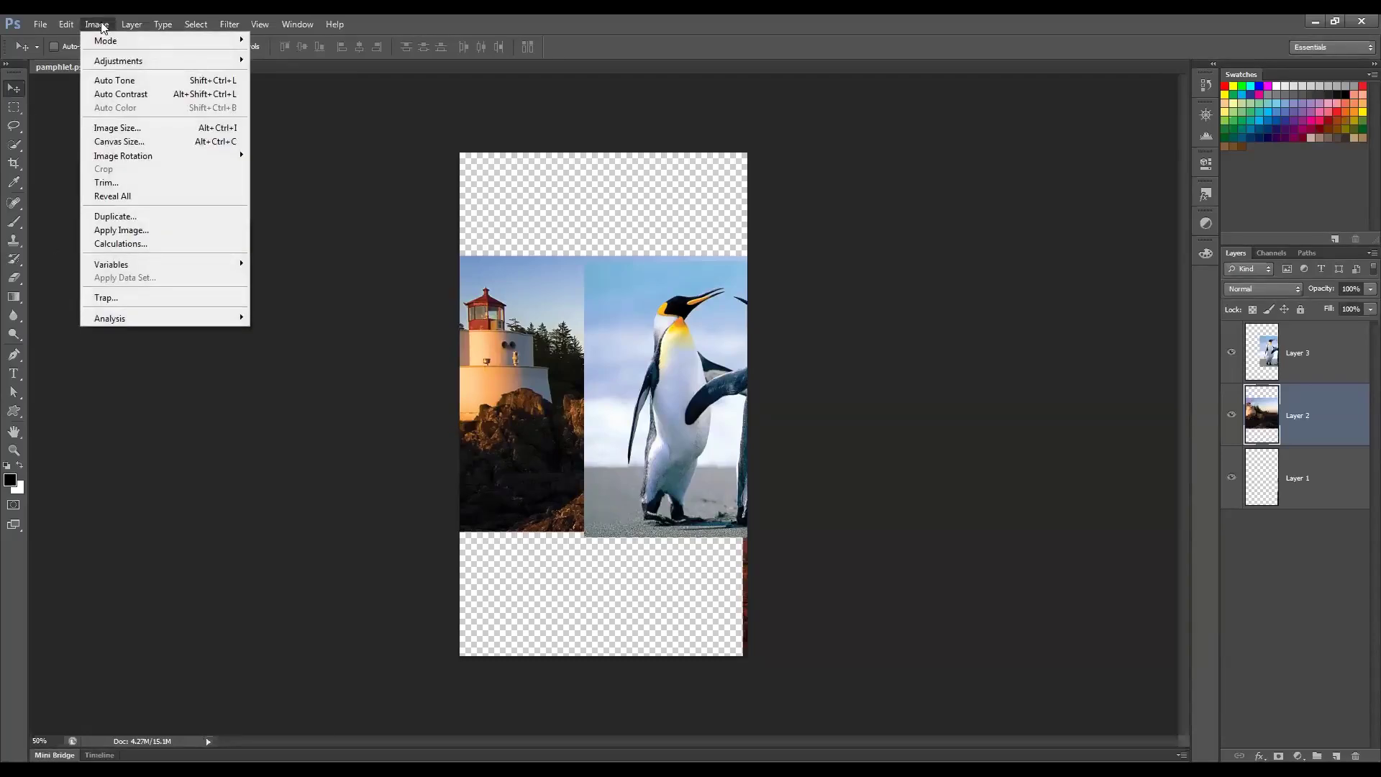
left_click(118, 128)
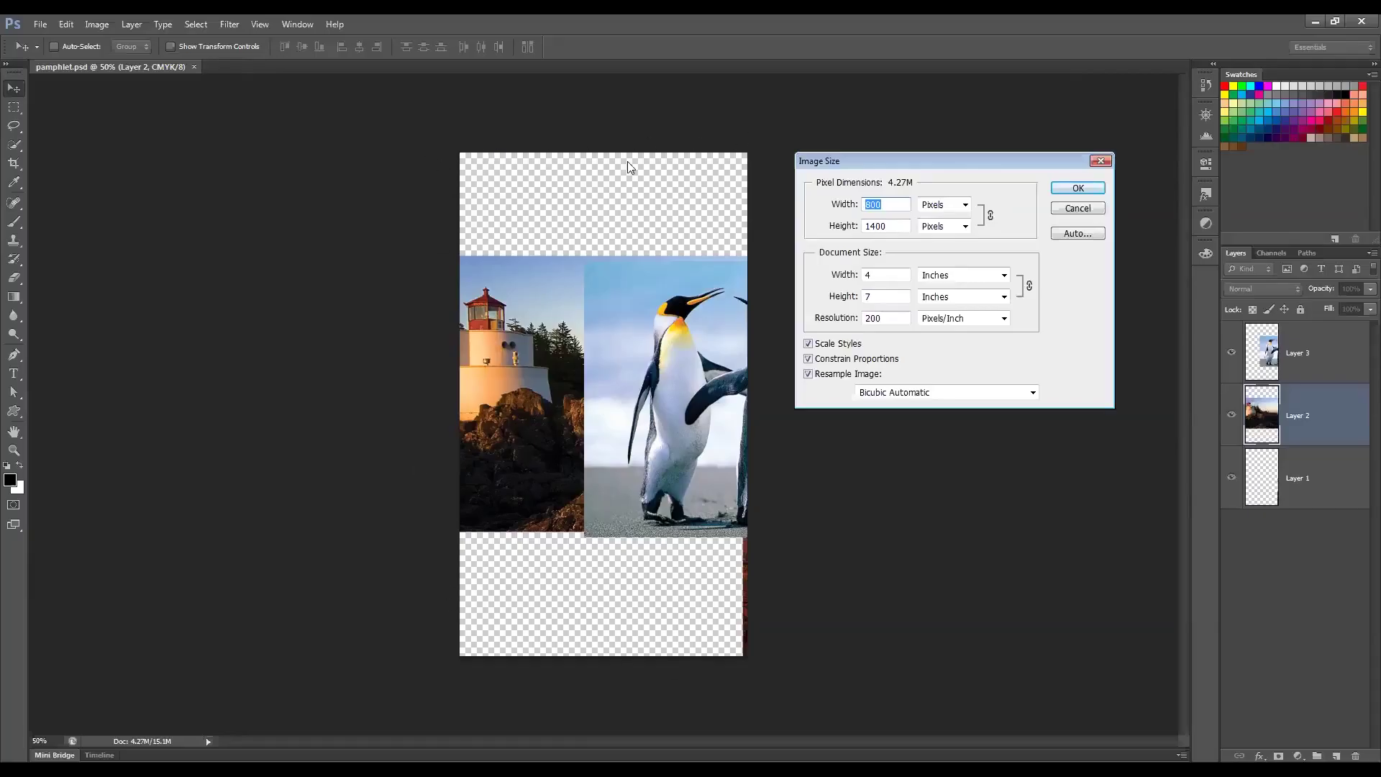
left_click(885, 298)
left_click(899, 224)
left_click(904, 227)
left_click(886, 275)
left_click_drag(886, 275, 858, 277)
type("2")
key("BackSpace")
type("3")
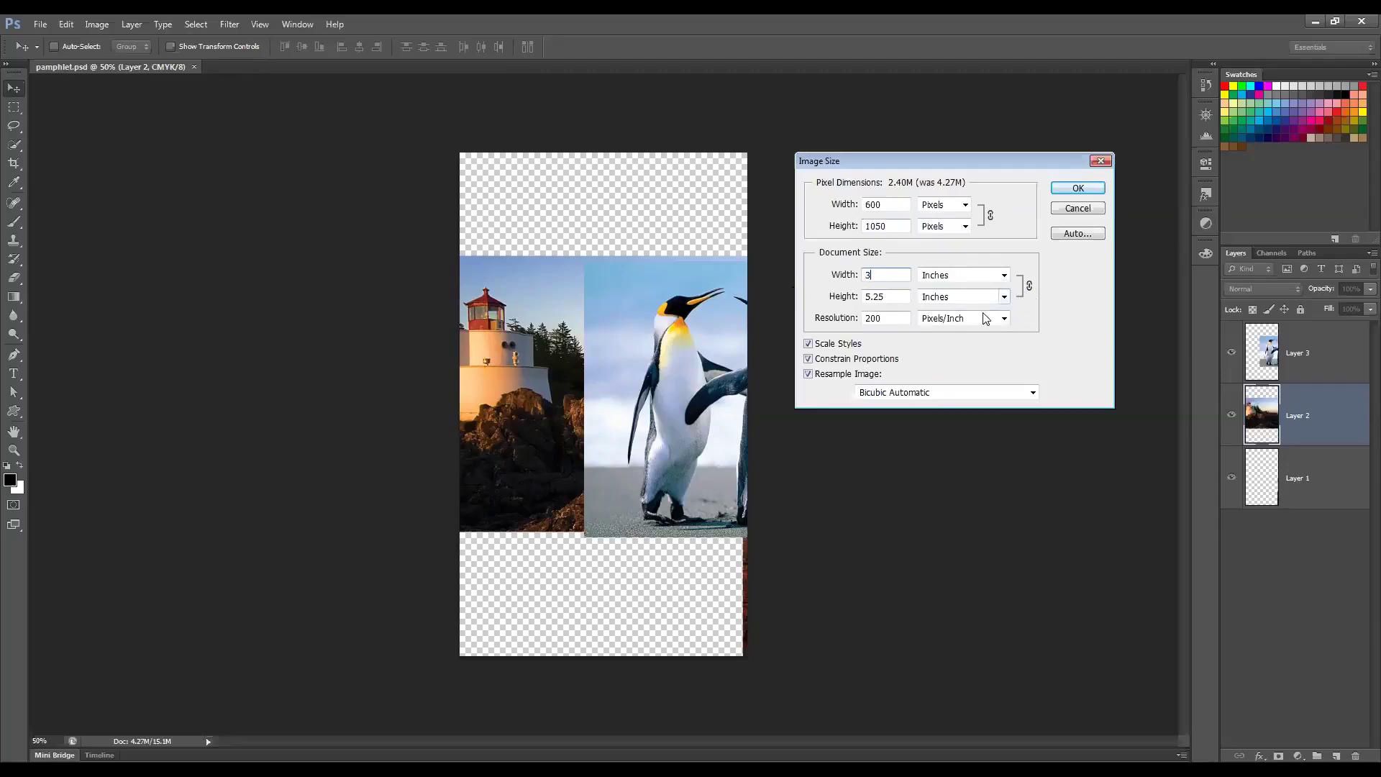
Step: Try document widths of 8, 7, 5 and 6 inches, comparing the resulting pixel dimensions
left_click(1030, 289)
type("8")
double_click(867, 275)
type("7")
double_click(868, 274)
type("5")
double_click(867, 275)
type("6")
double_click(871, 275)
mouse_move(911, 188)
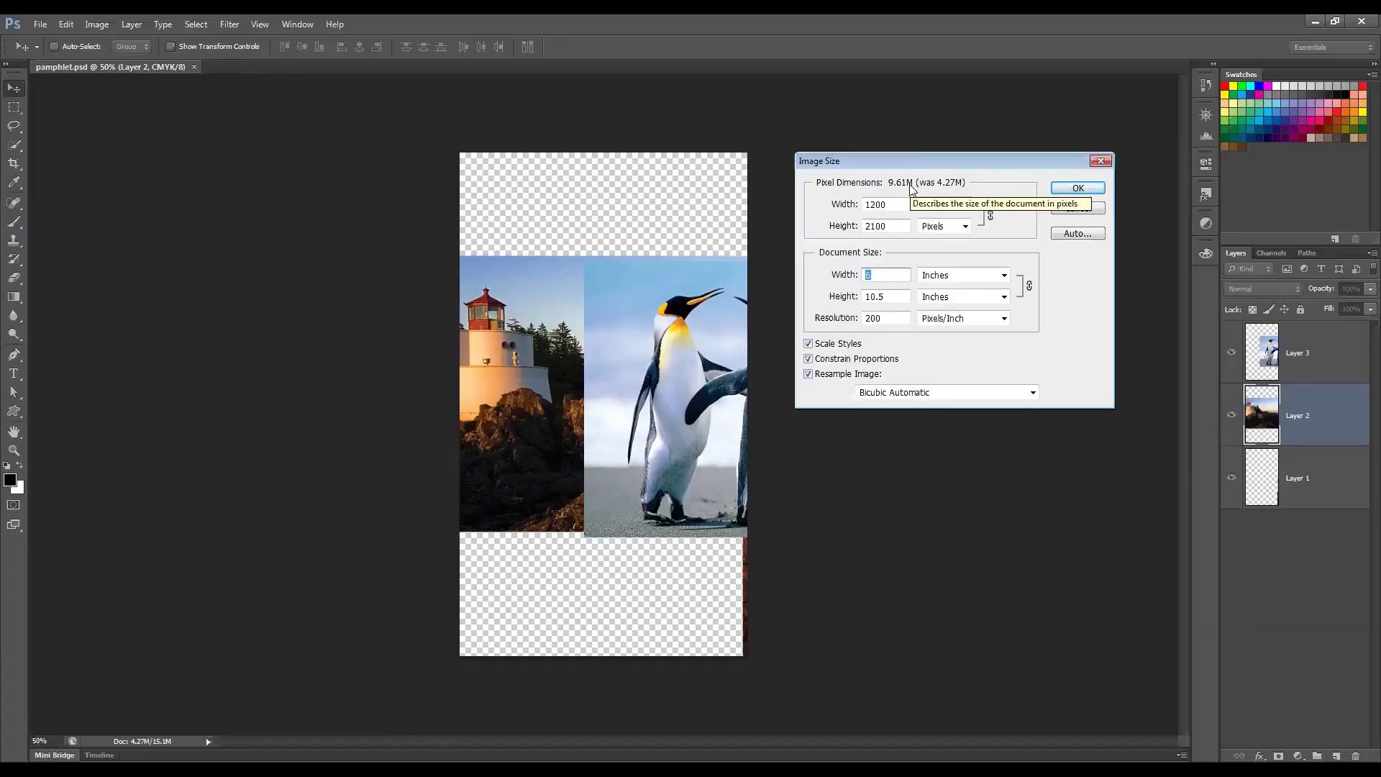
Step: Set the document width to 5 inches and the resolution to 500 pixels/inch in the image size settings
type("2")
key("BackSpace")
type("5")
left_click(900, 316)
key("ctrl+a")
type("500")
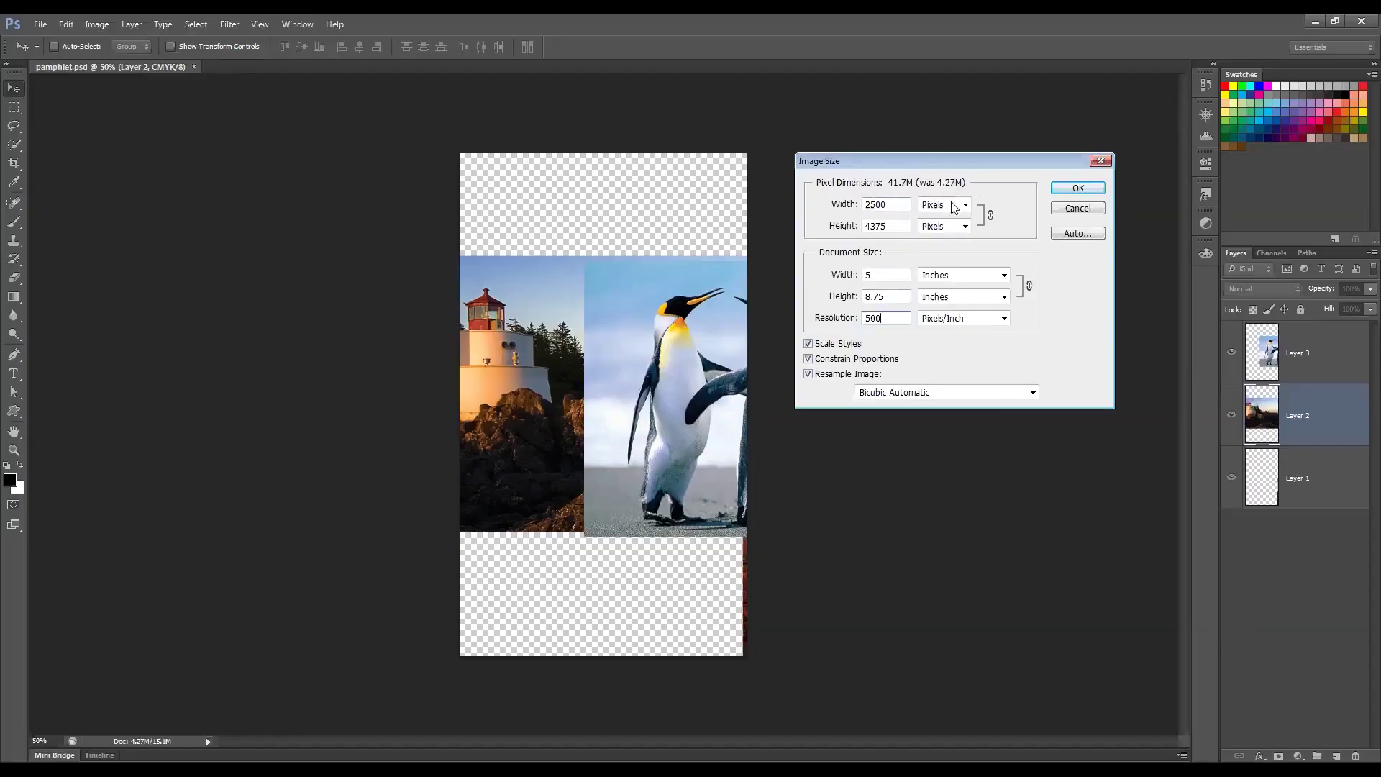
Step: Replace the image resolution with 300 pixels/inch and select the document width for editing
key("BackSpace")
key("BackSpace")
key("BackSpace")
type("300")
double_click(890, 281)
Step: Turn off Constrain Proportions, try 5 and 3 as independent document dimensions, and turn the constraint back on
left_click(824, 346)
left_click(808, 344)
left_click(810, 361)
left_click(827, 362)
left_click(828, 361)
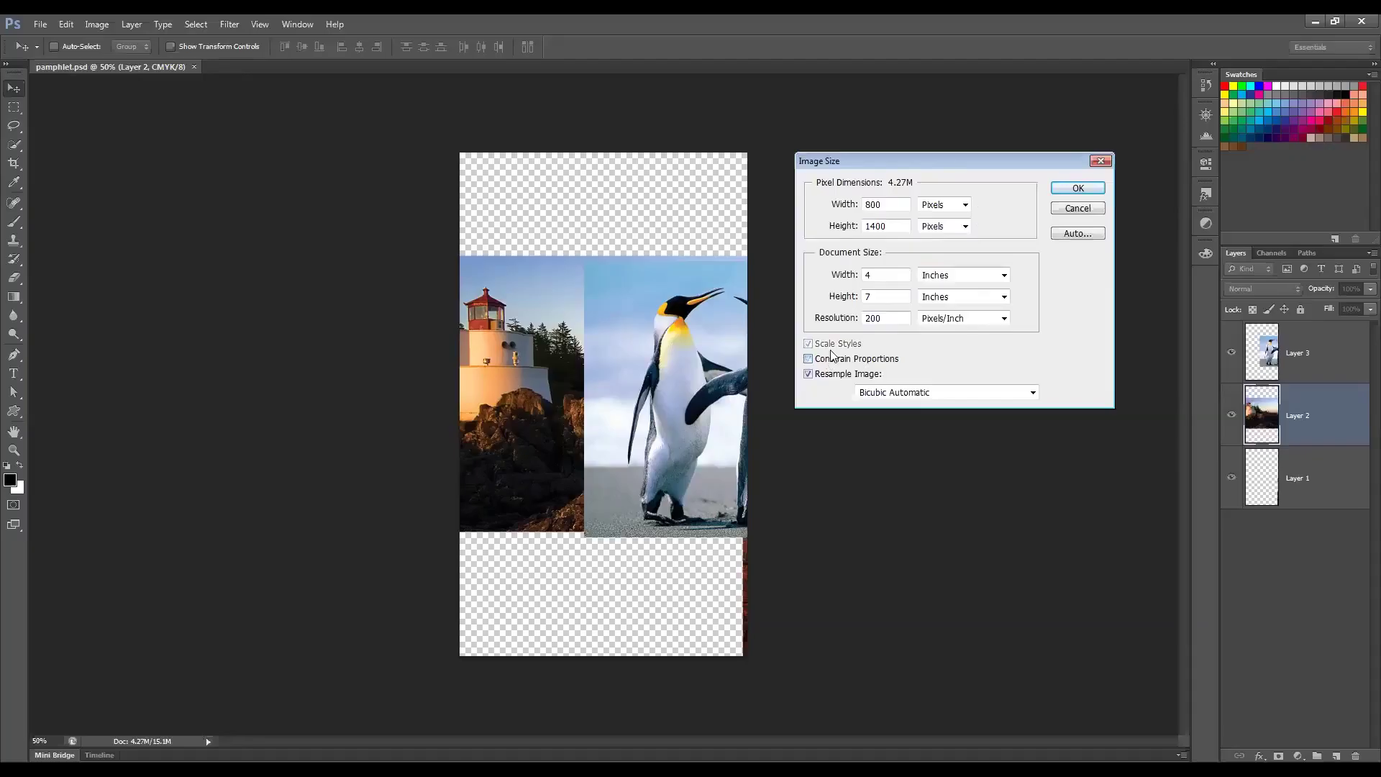
left_click(626, 308)
type("5")
left_click(331, 328)
type("3")
left_click(822, 361)
Step: Turn off Resample Image and try a document width of 5 inches, followed by a height of 5 inches
left_click(809, 374)
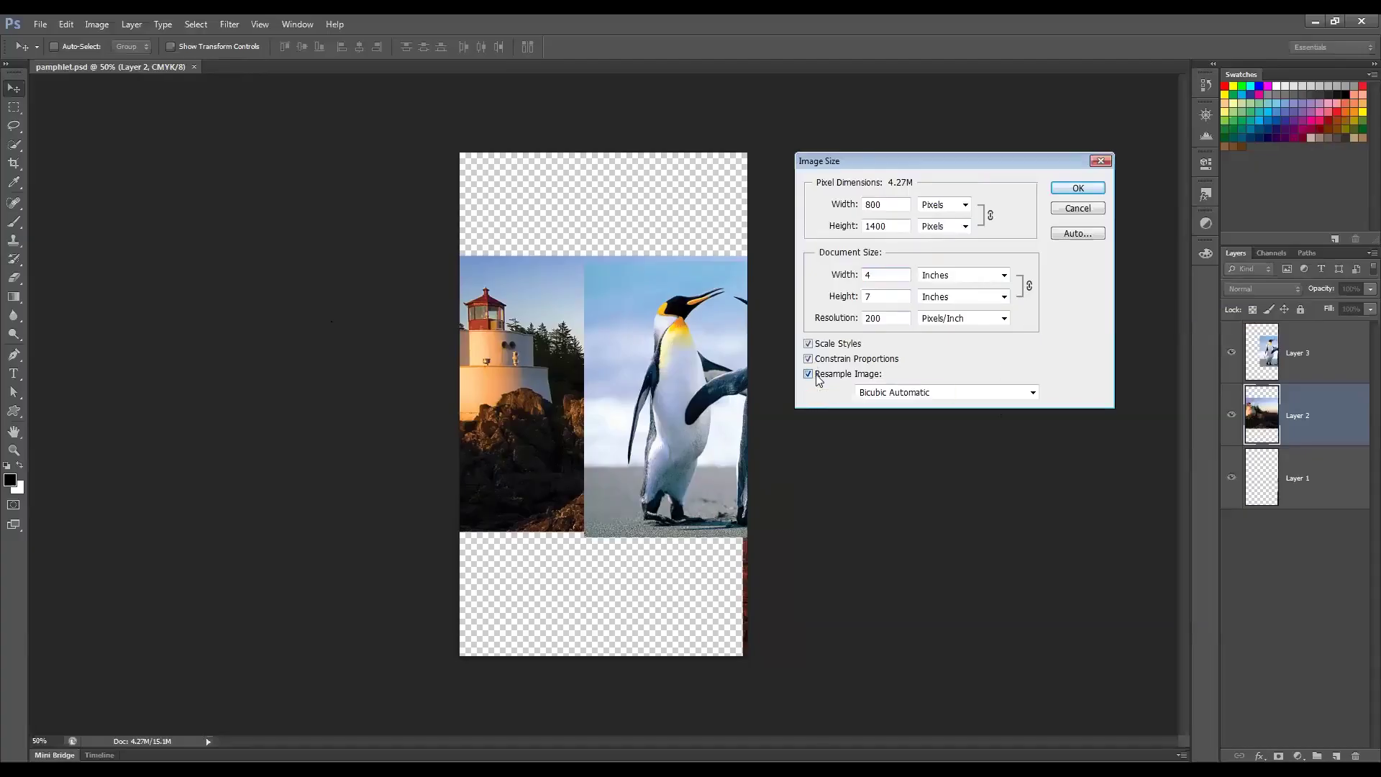
double_click(885, 275)
type("5")
double_click(887, 296)
type("5")
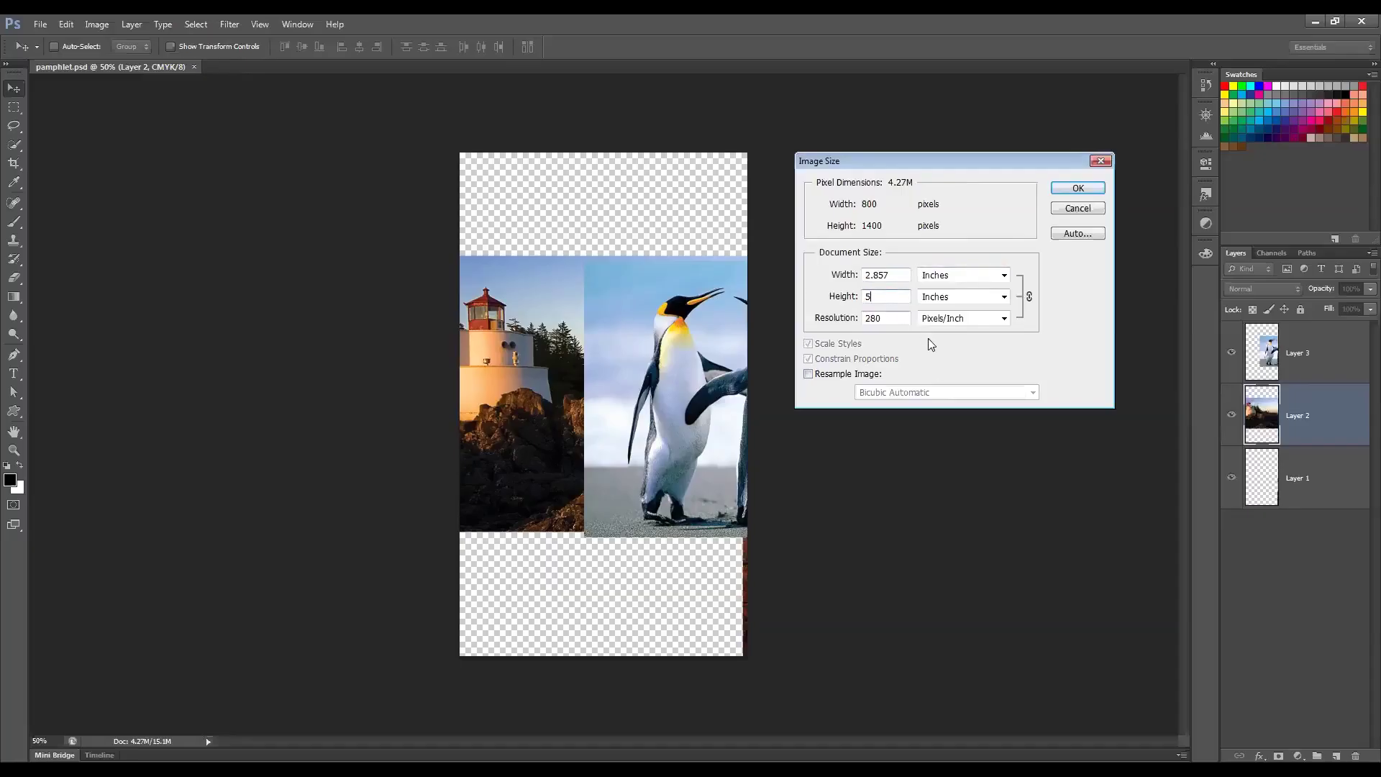
Step: Set the document height to 70 inches without resampling, and turn Resample Image back on
double_click(878, 274)
key("Tab")
type("70")
key("shift+Tab")
left_click(818, 379)
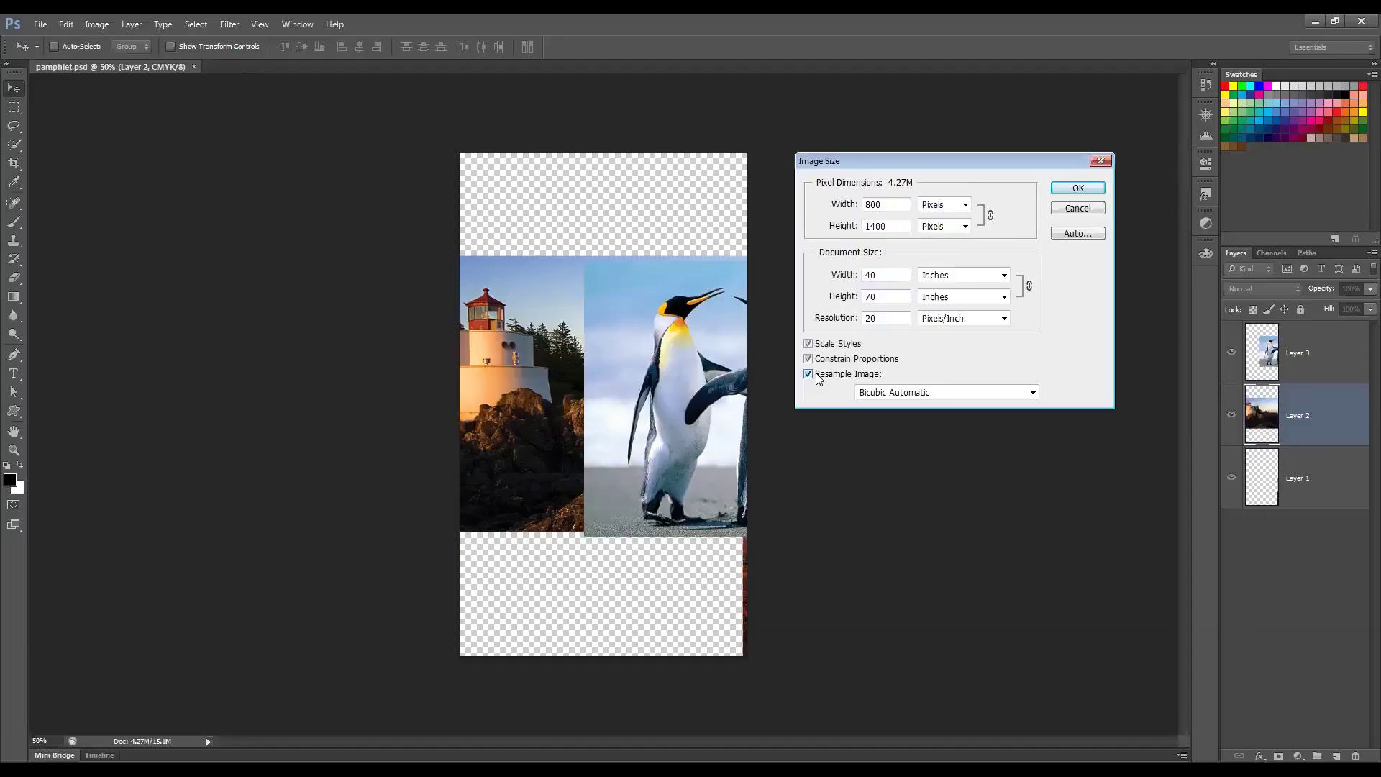
Step: Try the Bilinear resampling method, return it to Bicubic Automatic, and cancel the Image Size changes
left_click(883, 392)
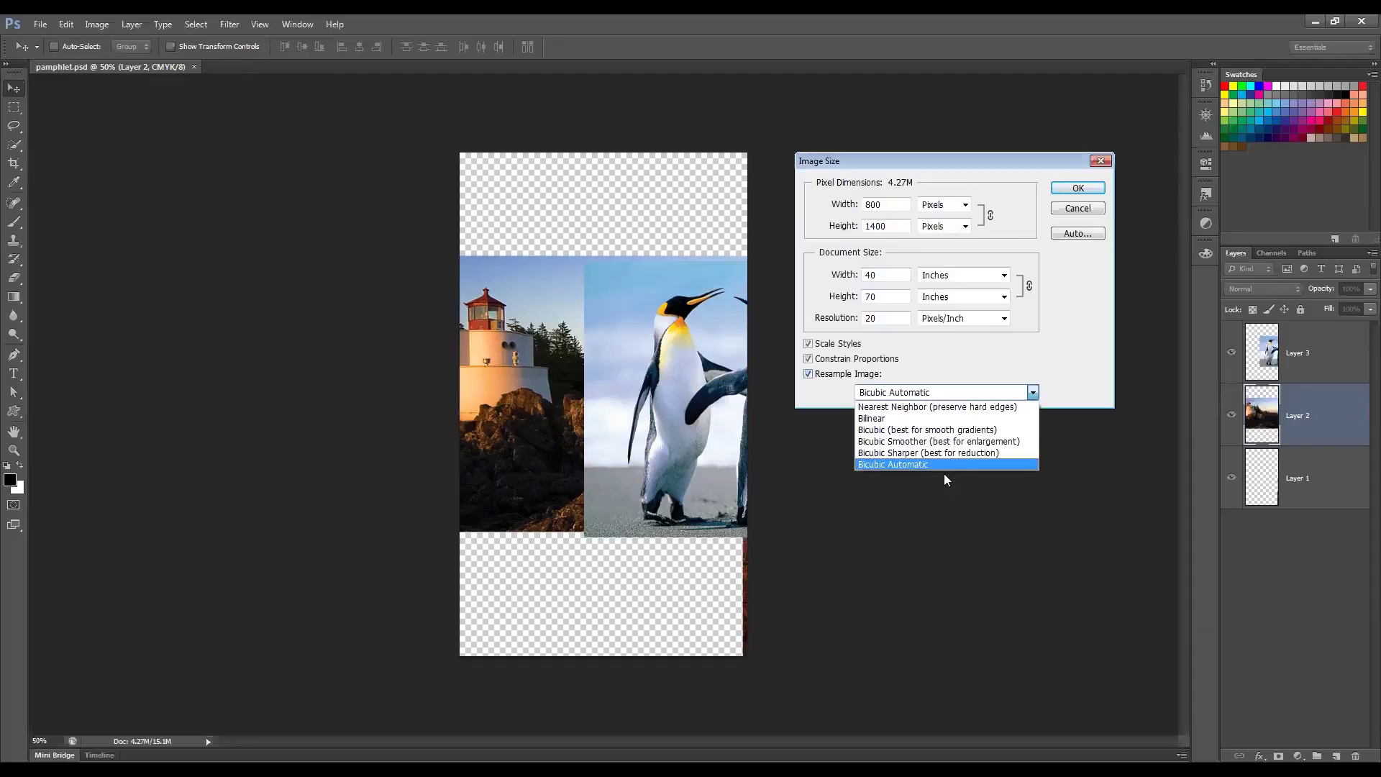
left_click(926, 418)
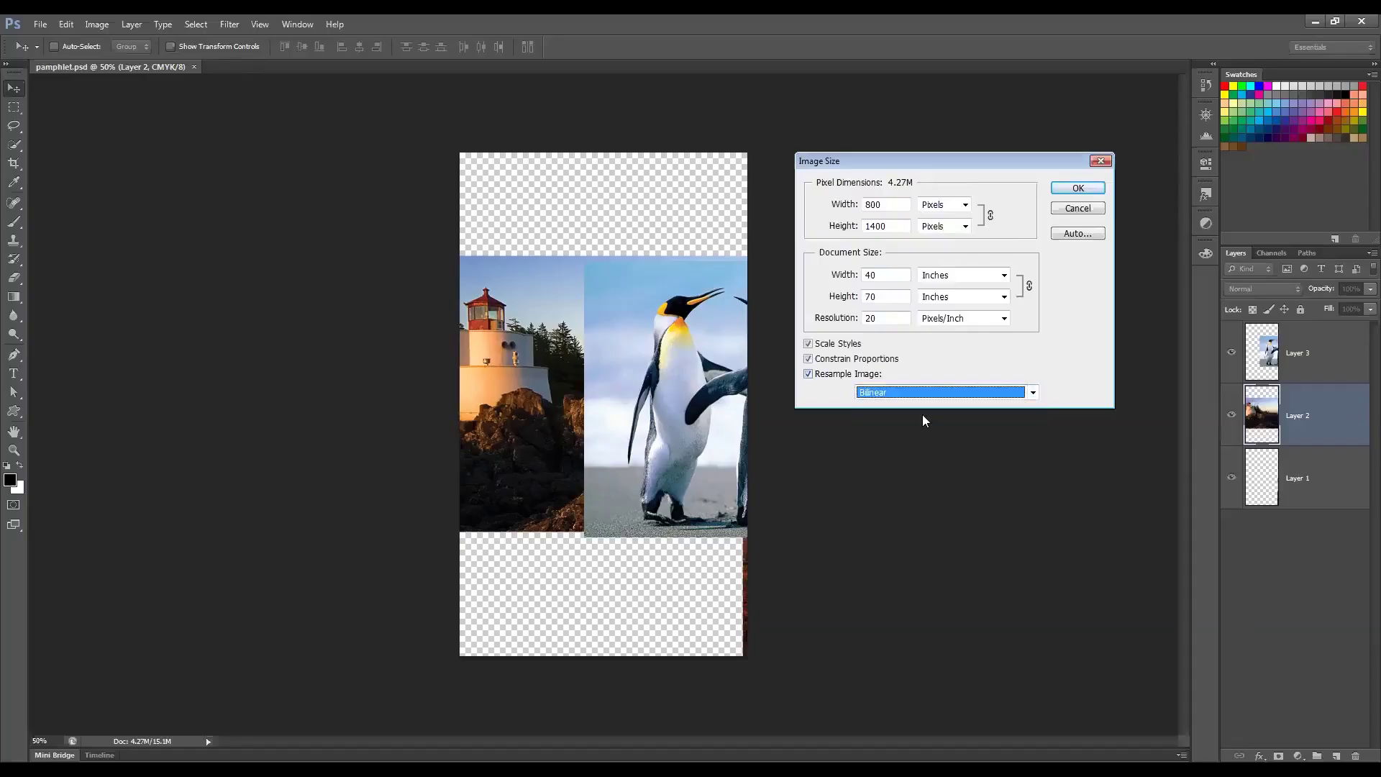
left_click(1033, 393)
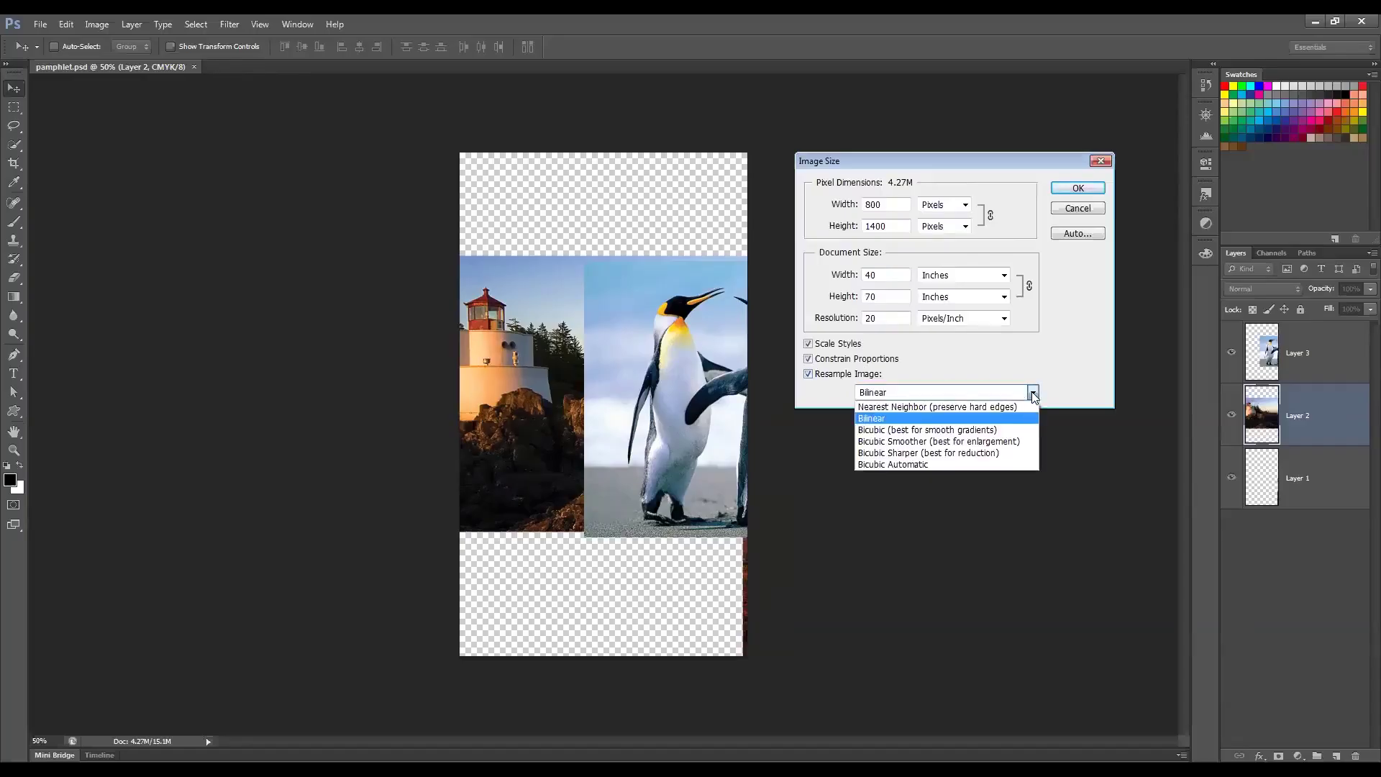
left_click(928, 418)
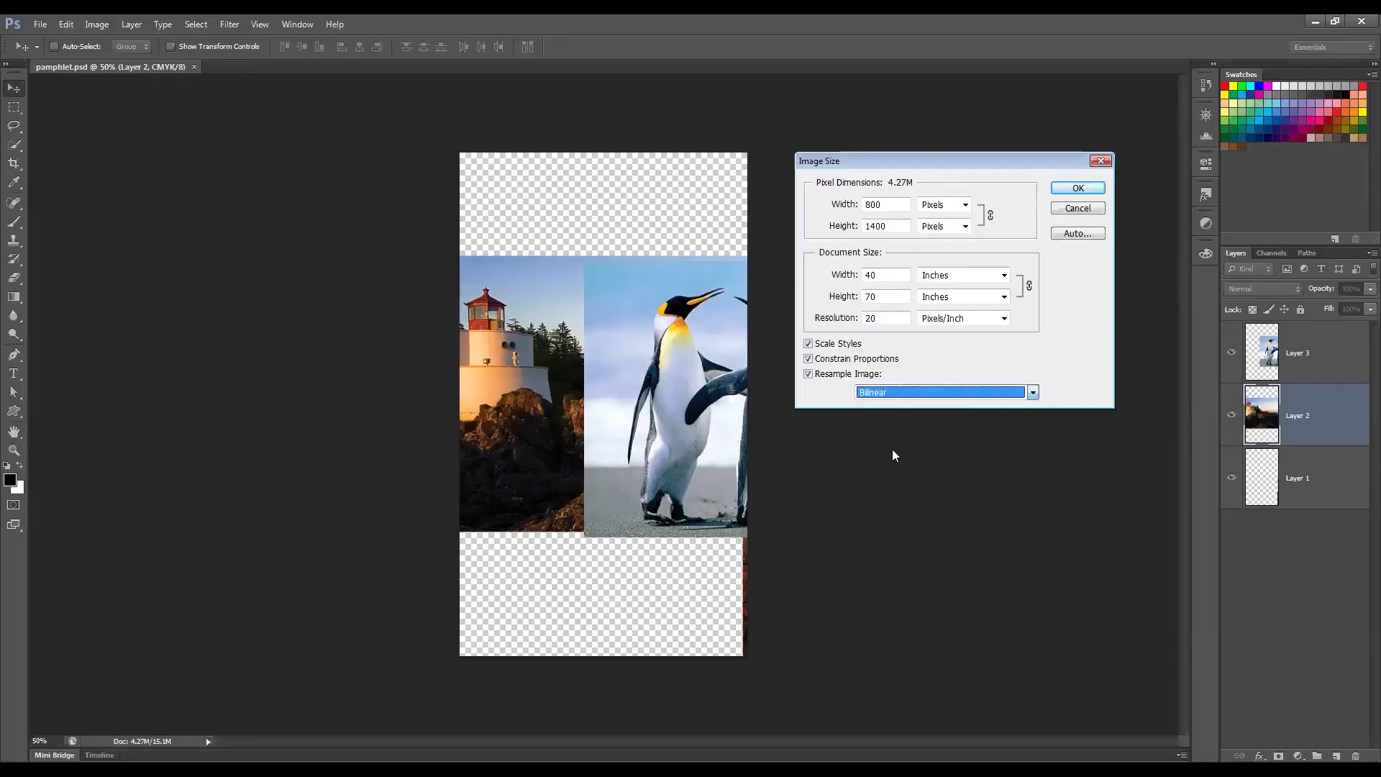
left_click(1033, 392)
left_click(948, 469)
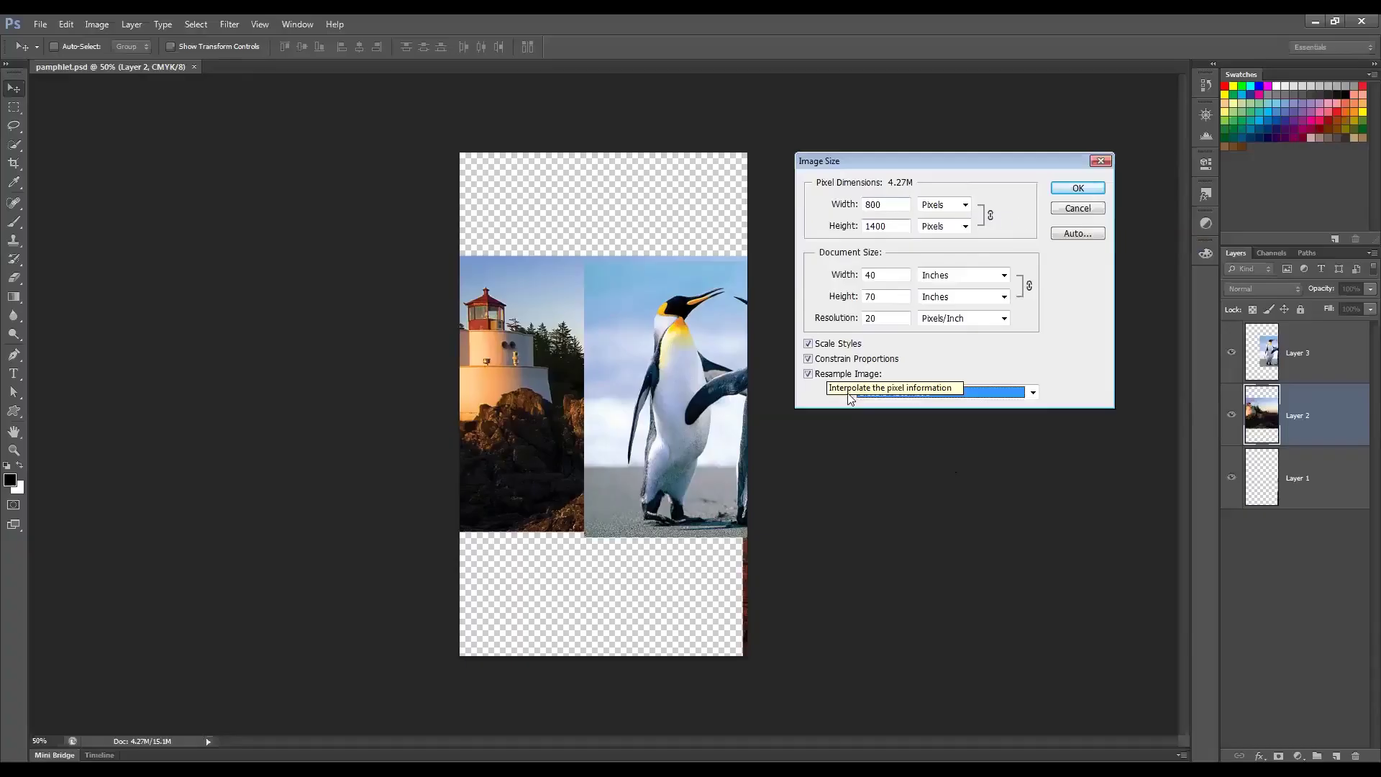
left_click(1091, 209)
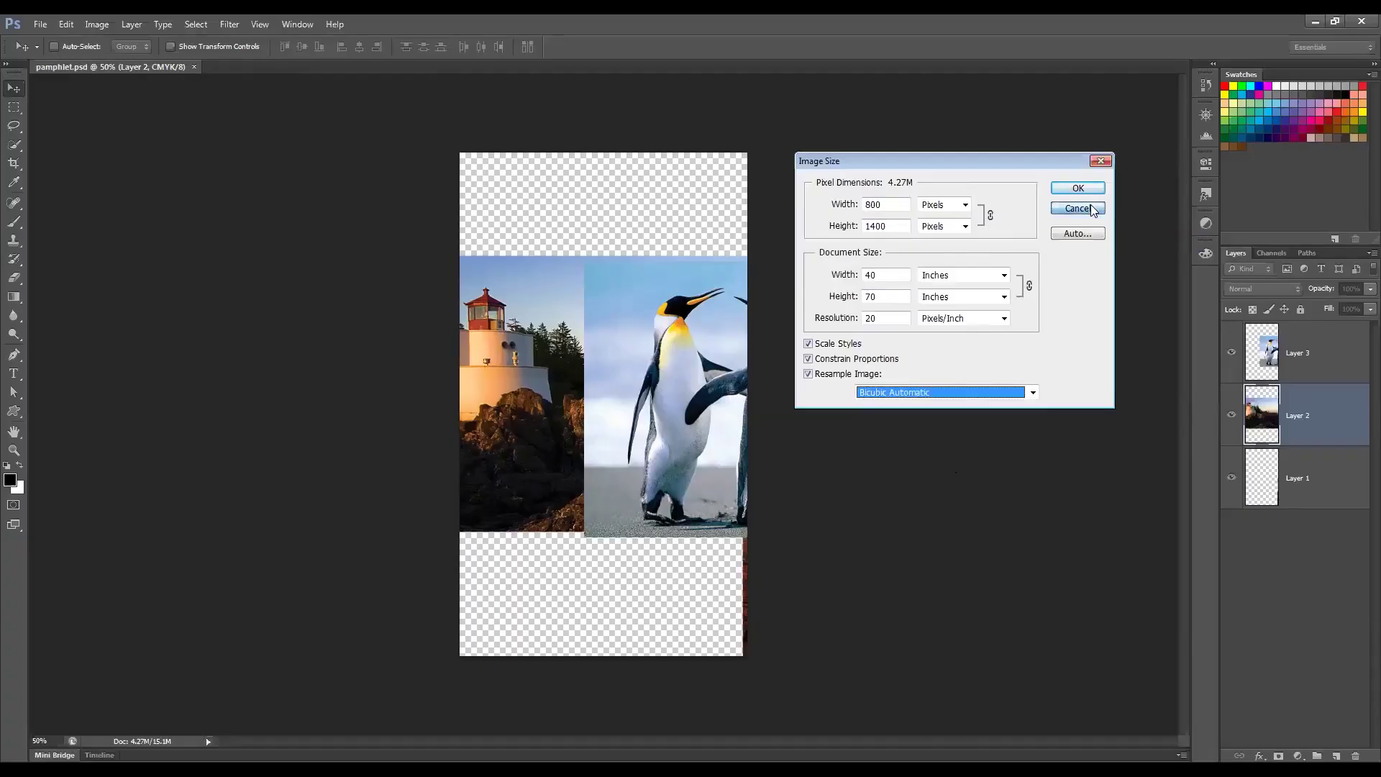
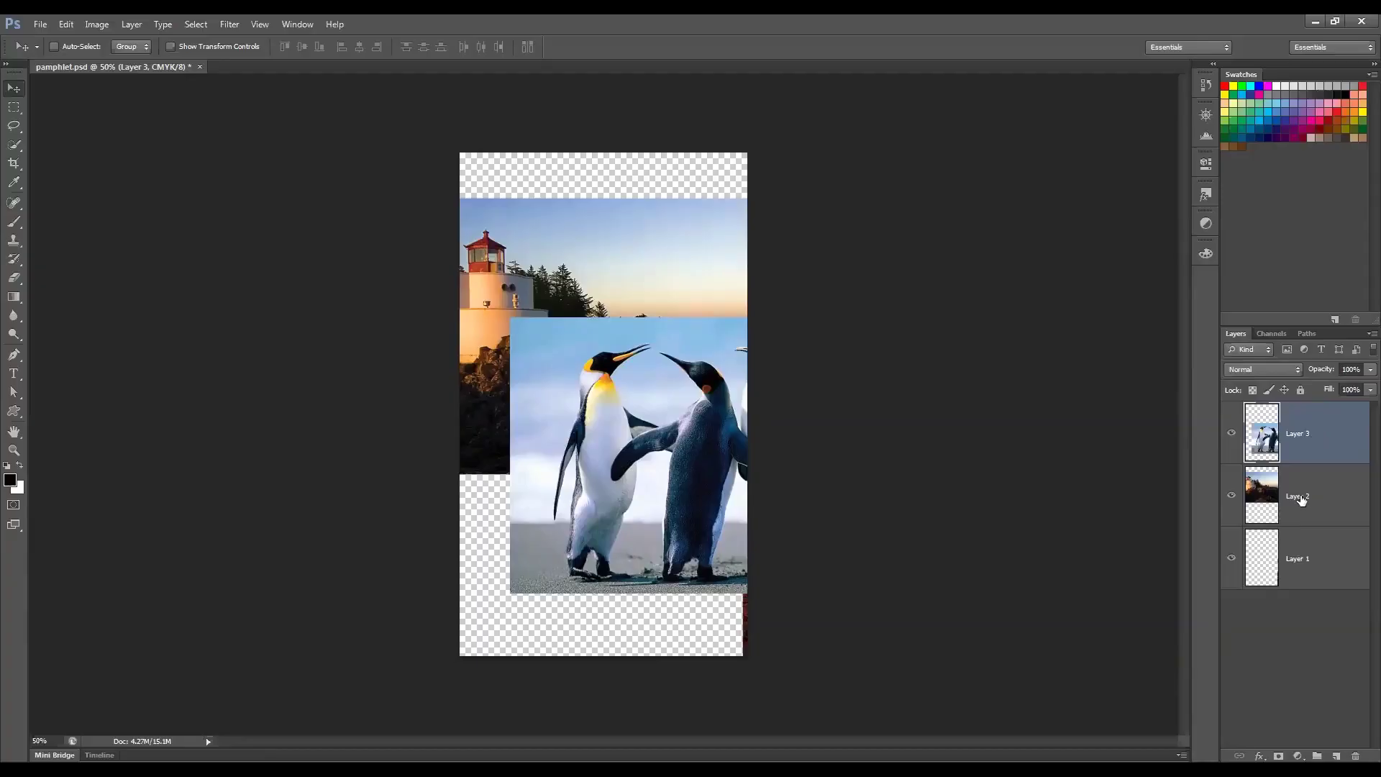
Step: Move the Layer 3 penguins about 0.14 in left and 0.15 in down, and shift the Layer 2 lighthouse up and right
mouse_move(576, 370)
left_mouse_down()
mouse_move(572, 402)
mouse_move(567, 380)
left_mouse_up()
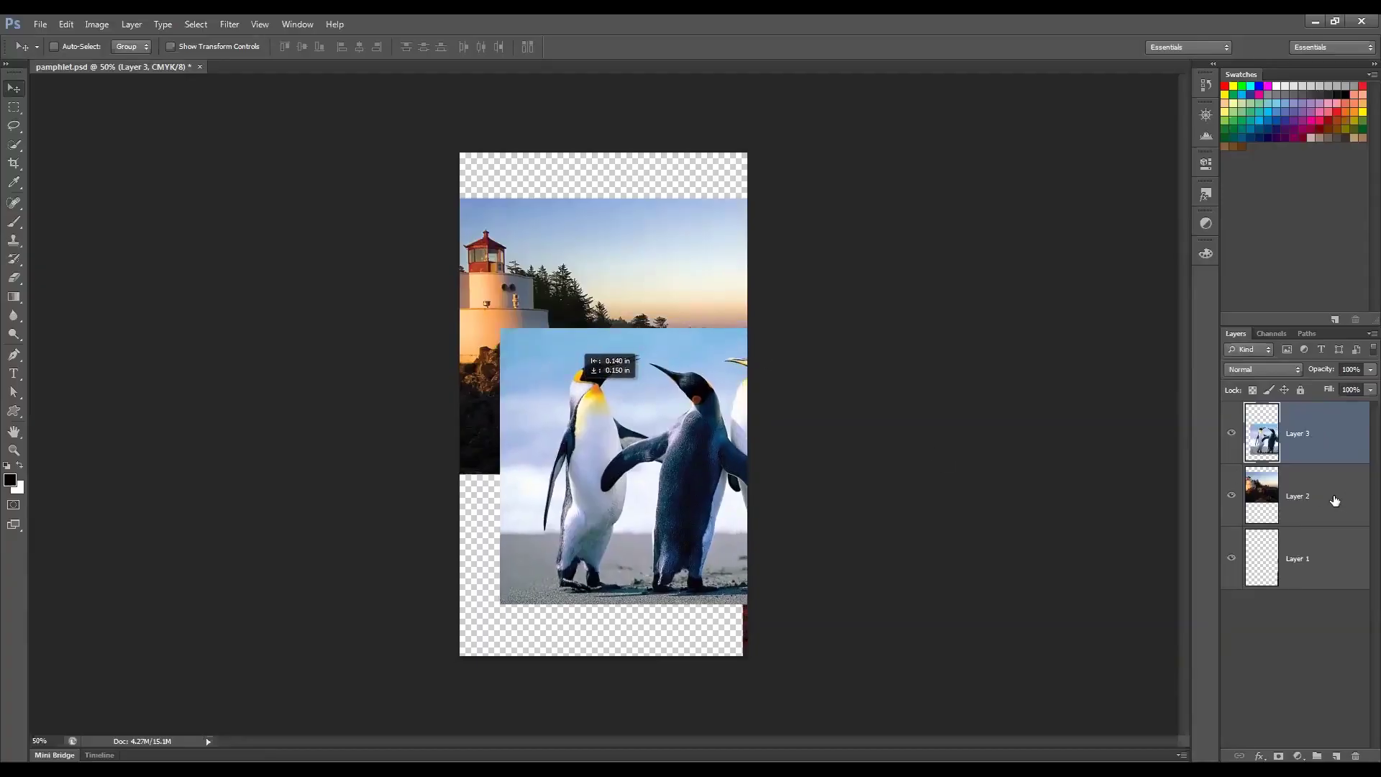
left_click(1335, 500)
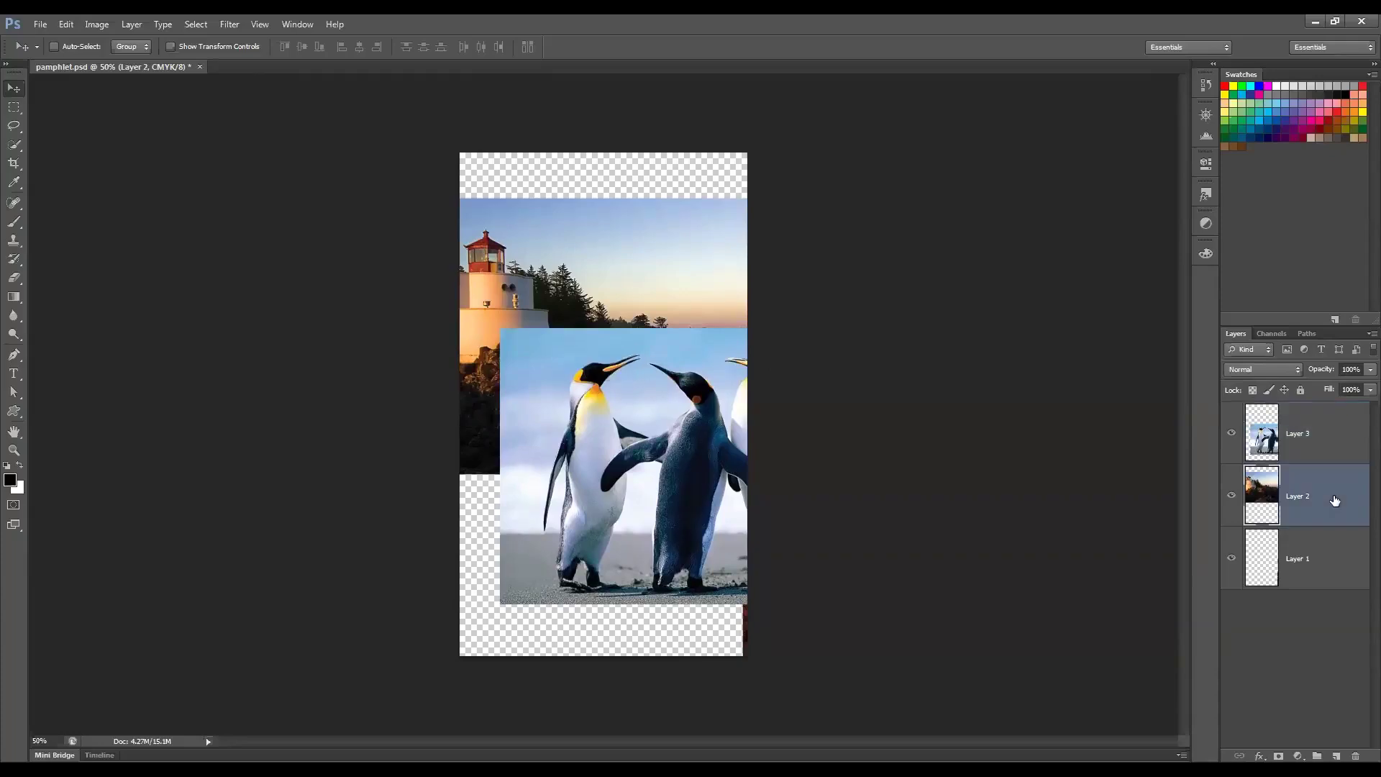
left_click_drag(639, 428, 670, 411)
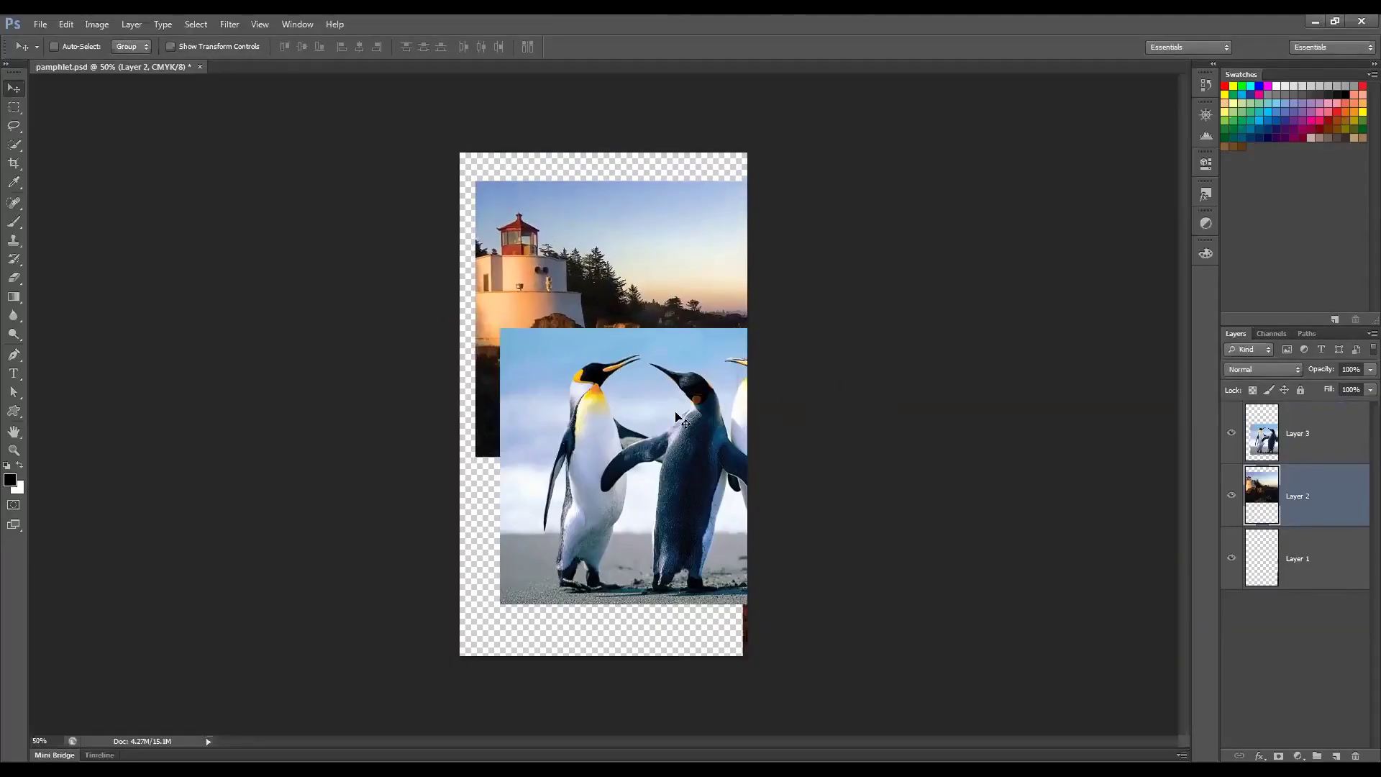
Step: Hide Layer 3 and move the Layer 2 lighthouse about 0.6 in left and 0.3 in down
left_click(1231, 433)
mouse_move(616, 329)
left_mouse_down()
mouse_move(615, 418)
mouse_move(600, 350)
left_mouse_up()
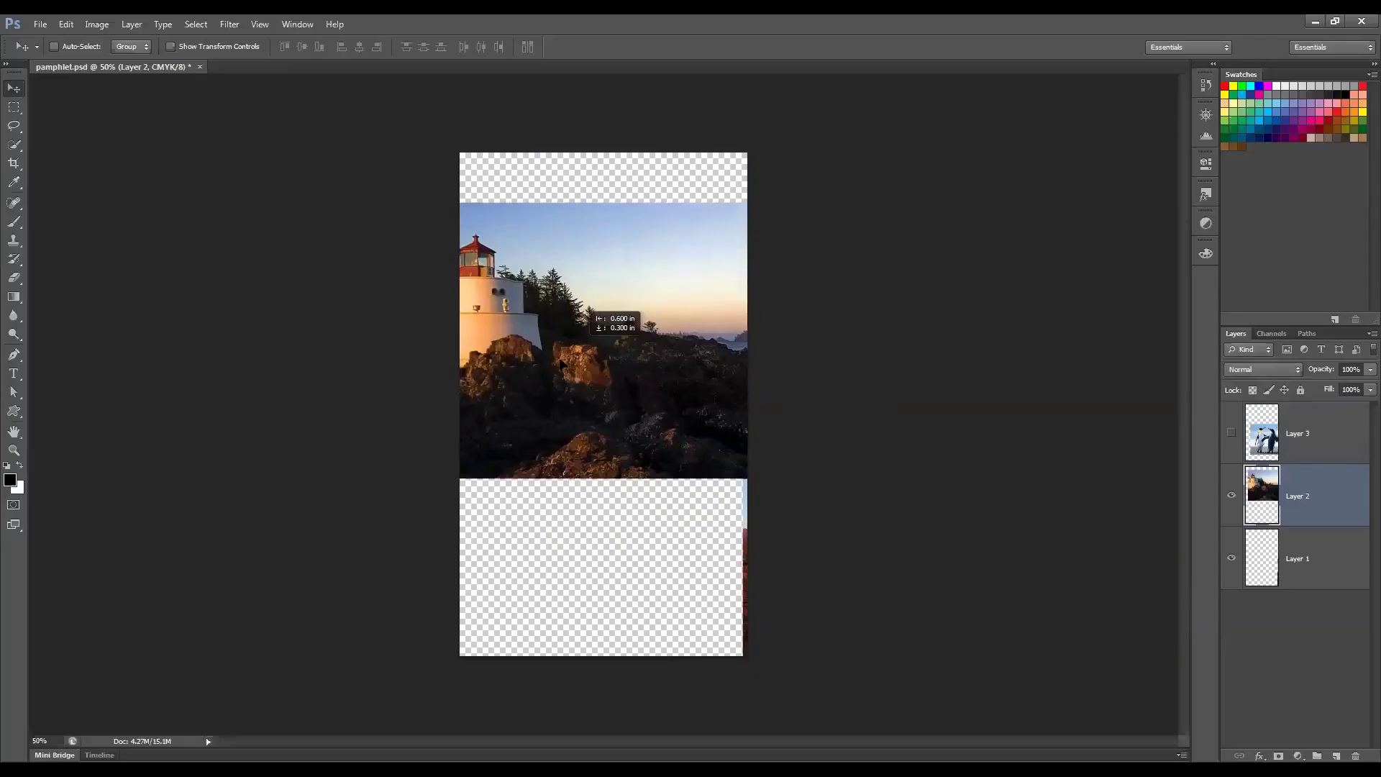
Step: Delete Layer 1 and move the Layer 2 lighthouse image down to around the middle of the canvas
left_click(1329, 570)
left_click(1355, 756)
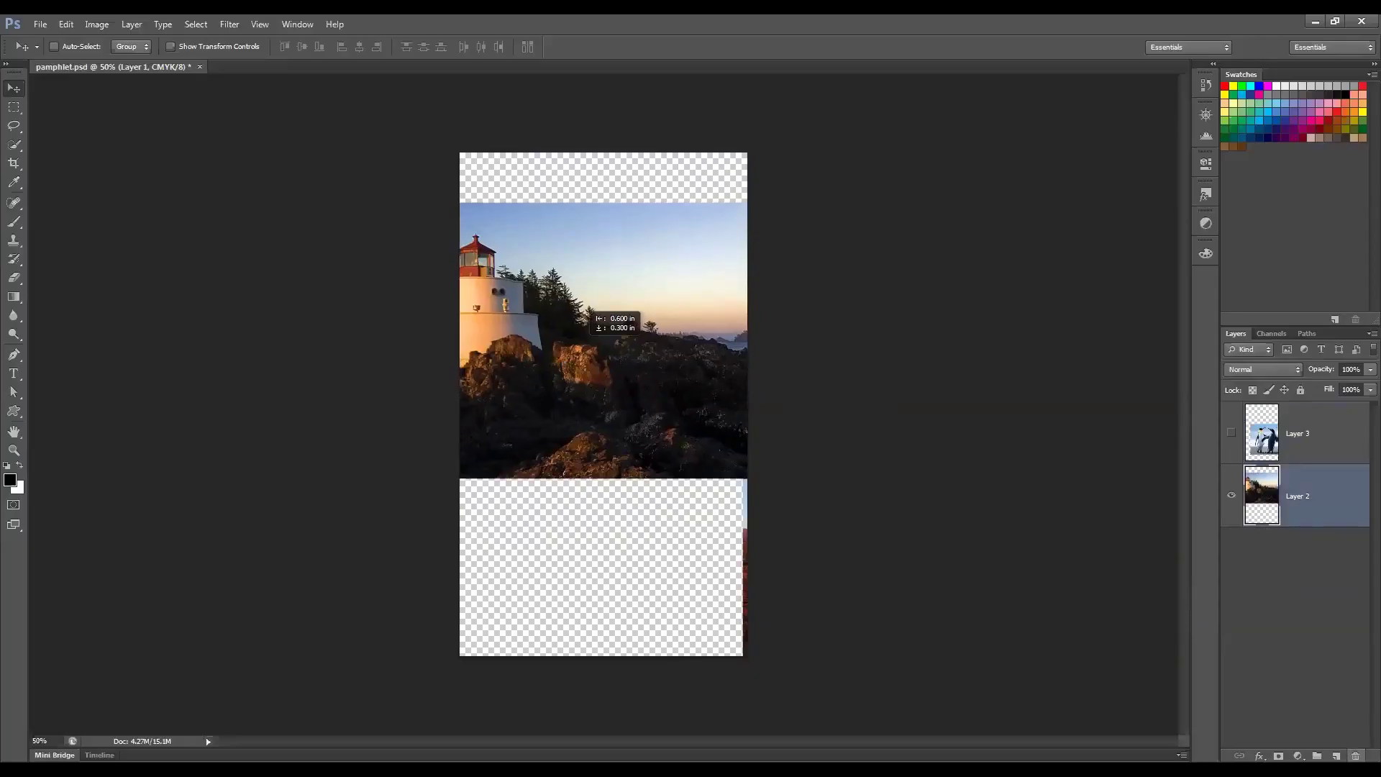
left_click_drag(630, 367, 606, 419)
mouse_move(632, 339)
left_mouse_down()
mouse_move(573, 421)
mouse_move(696, 385)
mouse_move(667, 387)
mouse_move(766, 375)
mouse_move(662, 357)
mouse_move(791, 342)
mouse_move(663, 370)
mouse_move(849, 353)
mouse_move(440, 351)
mouse_move(595, 314)
mouse_move(628, 358)
left_mouse_up()
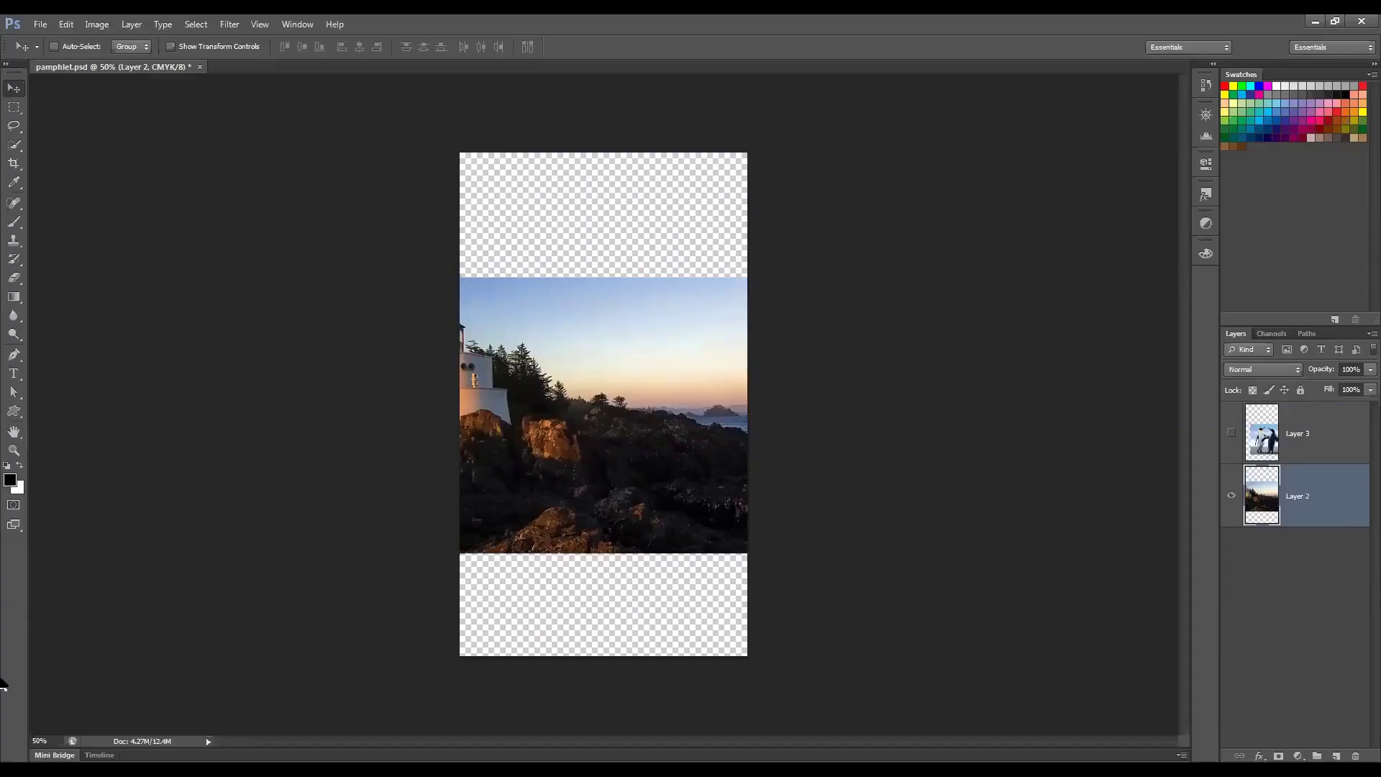
Step: Free-transform the Layer 2 lighthouse, repositioning it and scaling it to about 76% width and 86% height
left_click(66, 26)
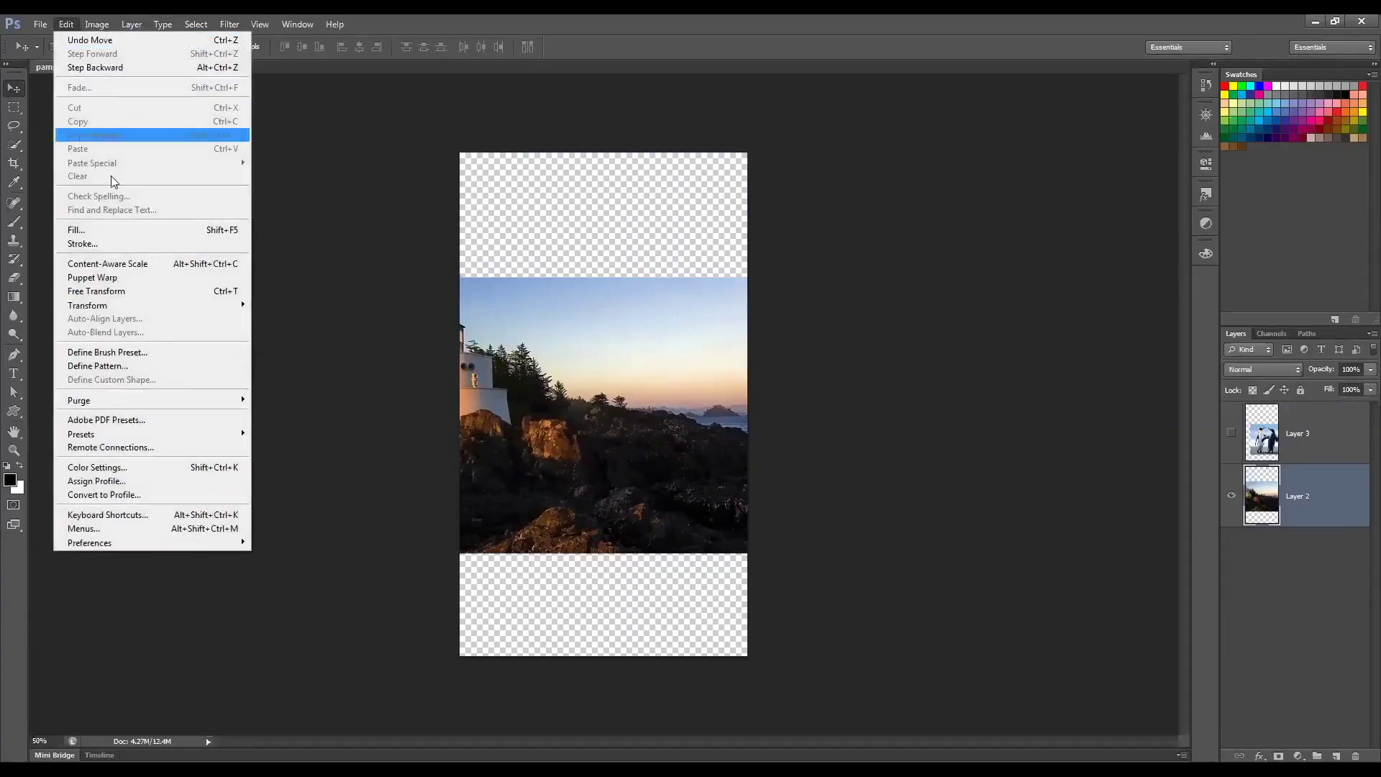
left_click(147, 292)
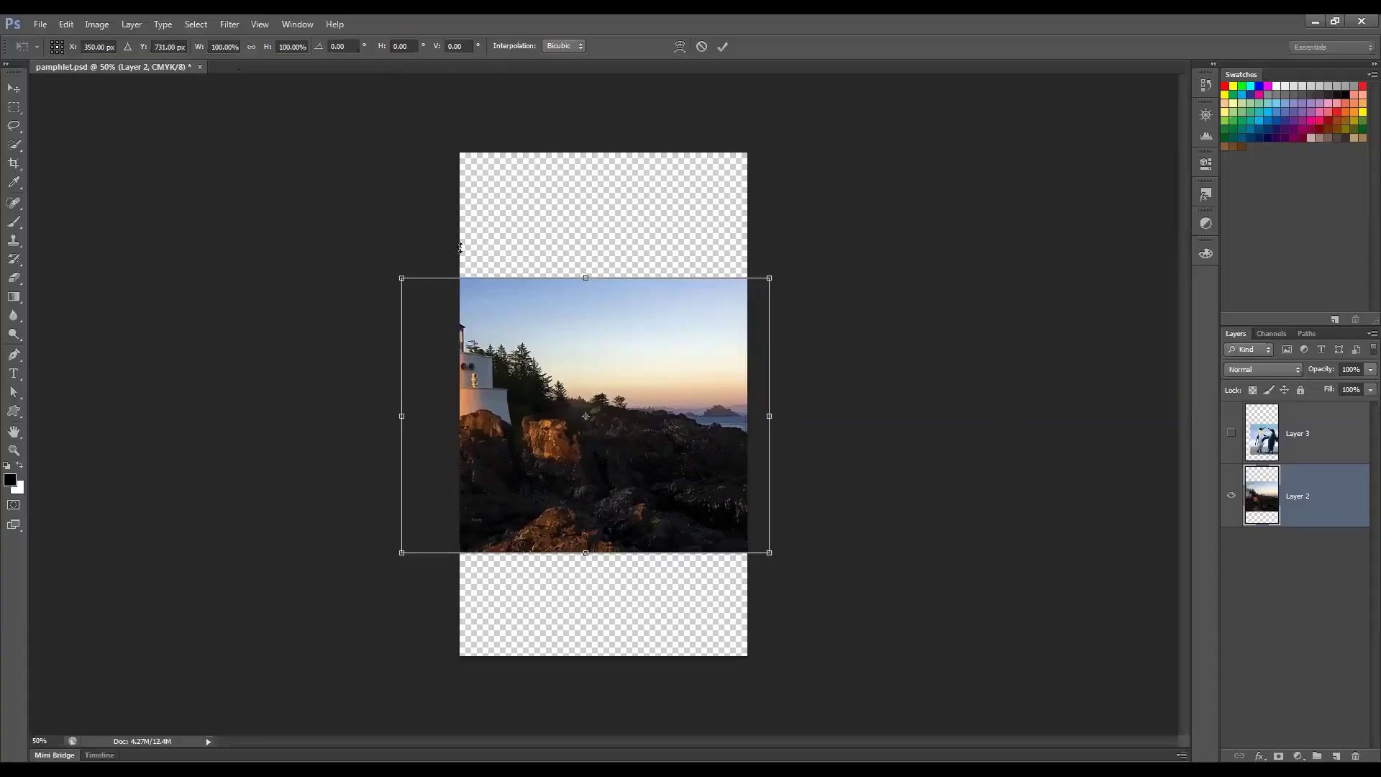
left_click_drag(570, 348, 527, 455)
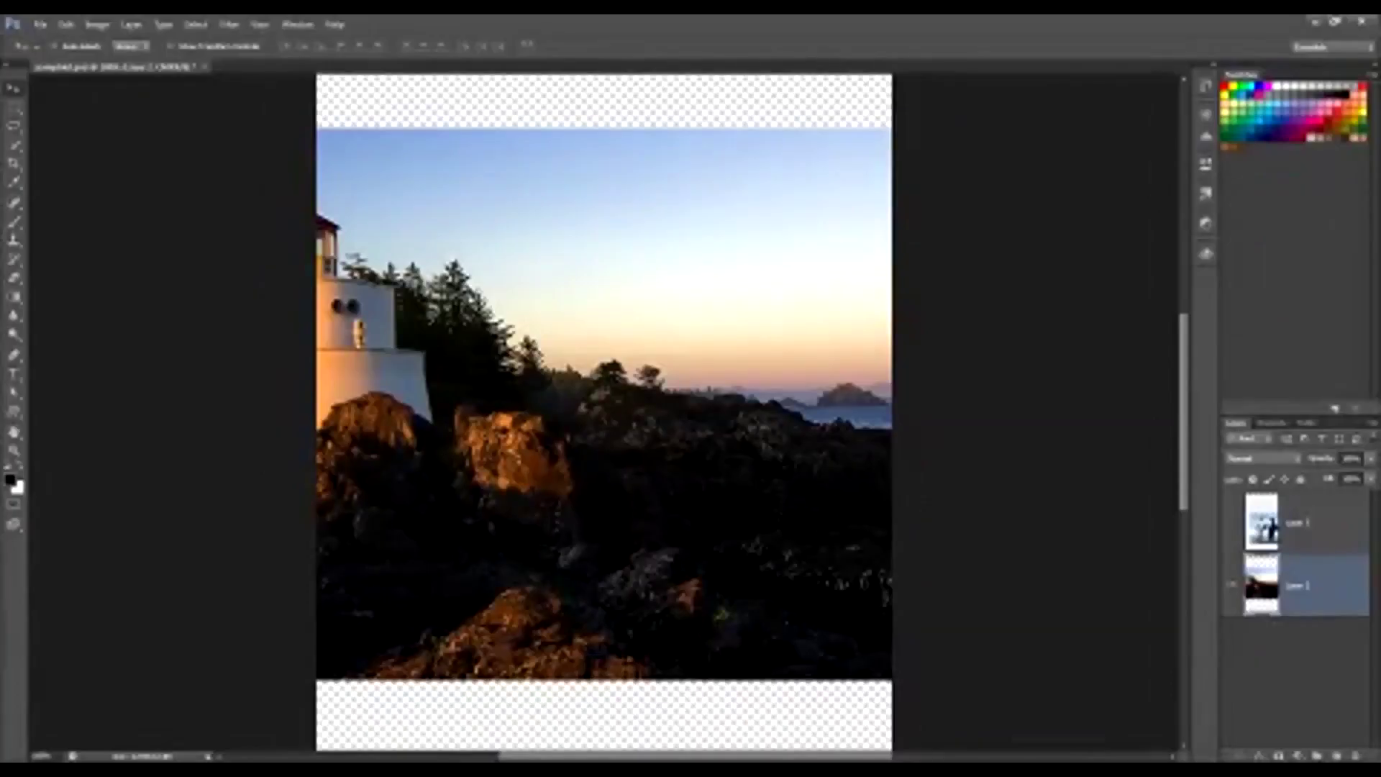
key("c")
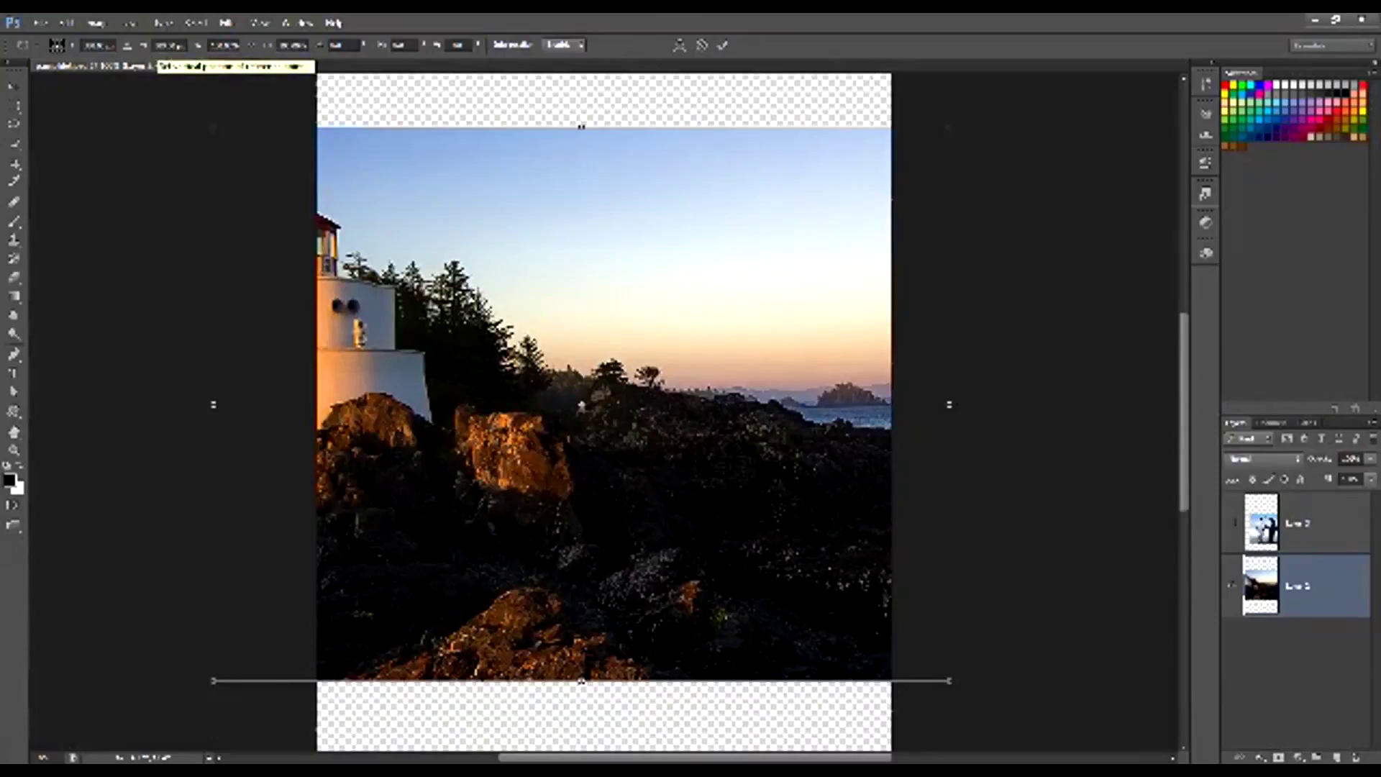
left_click_drag(648, 215, 756, 268)
Step: Link the transform's width and height to maintain the aspect ratio, making both scales 86.46%
left_click(98, 45)
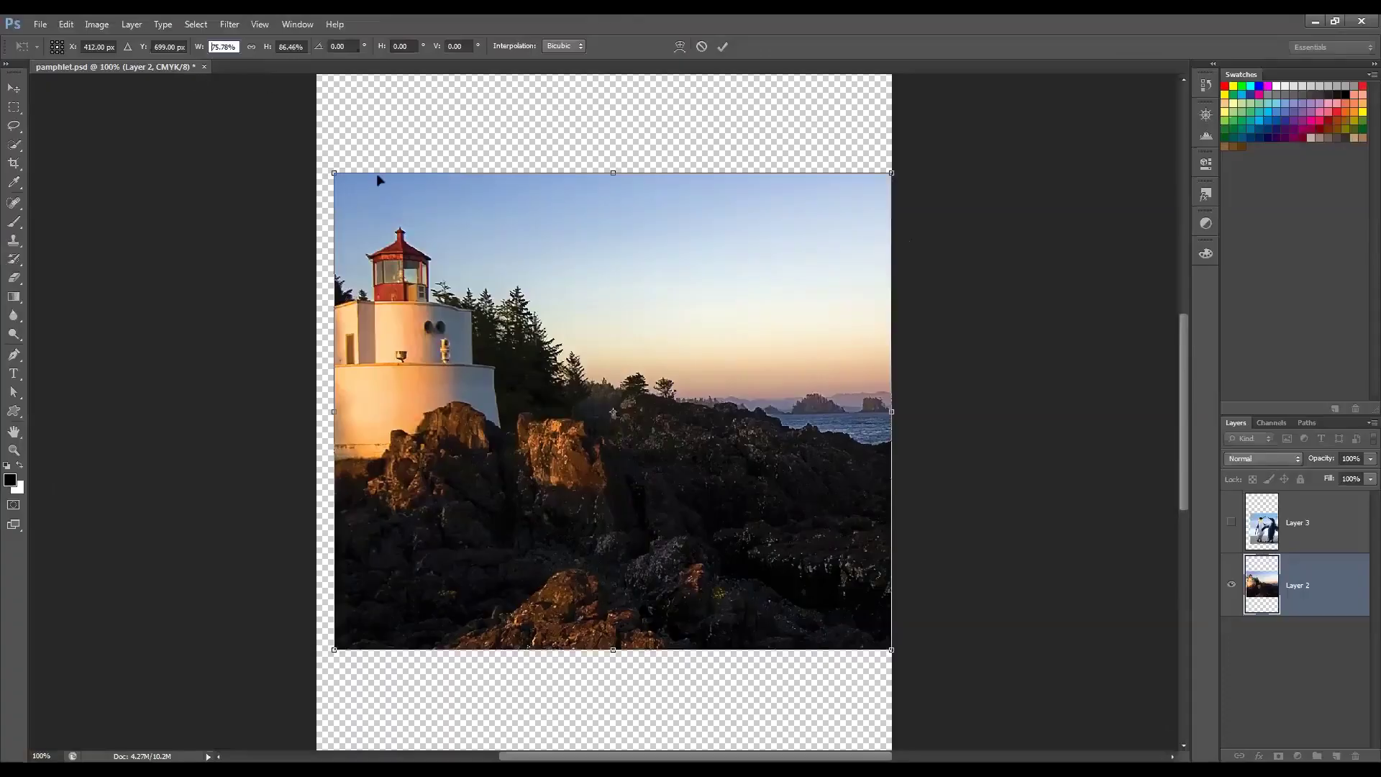
key("Tab")
key("Tab")
left_click(234, 47)
double_click(234, 46)
double_click(300, 46)
left_click(252, 47)
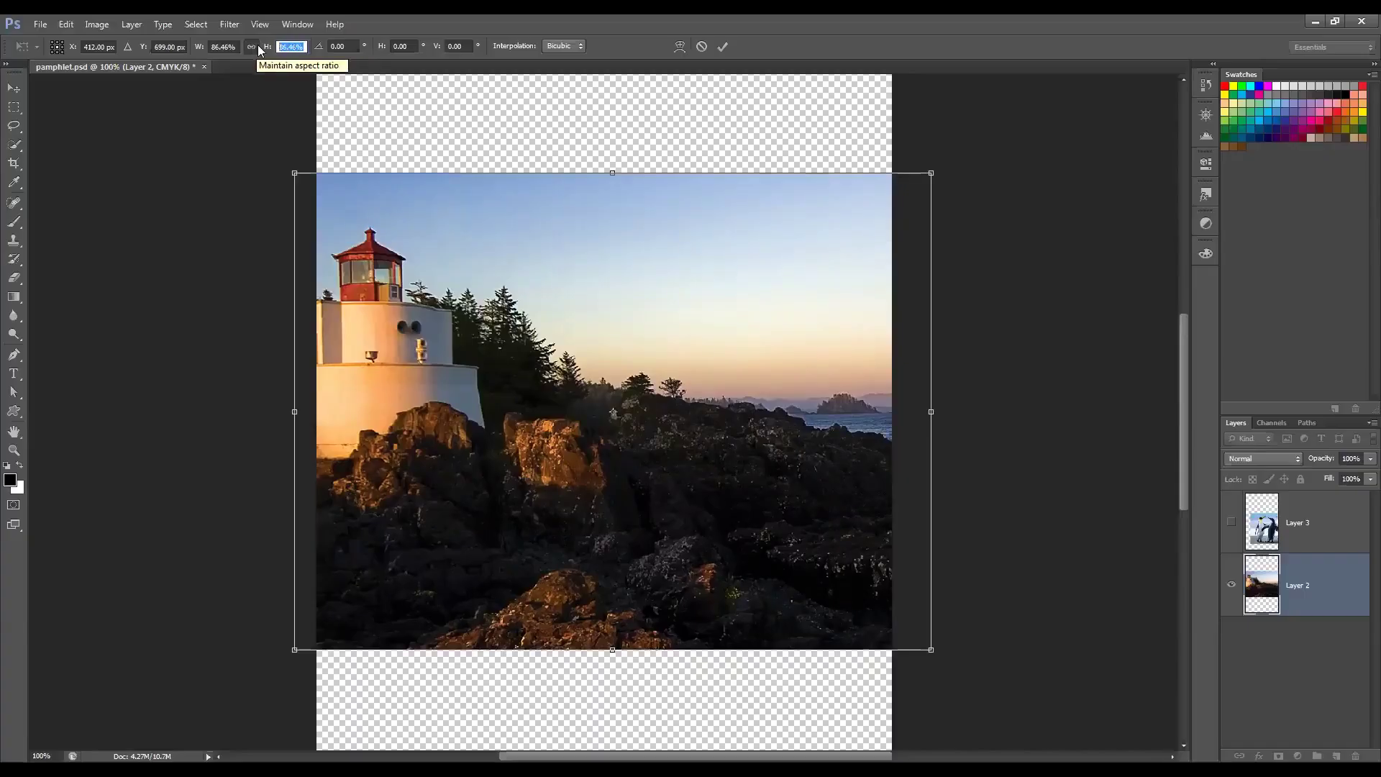
Step: Try scaling the lighthouse proportionally to 200%, followed by 20%
type("200")
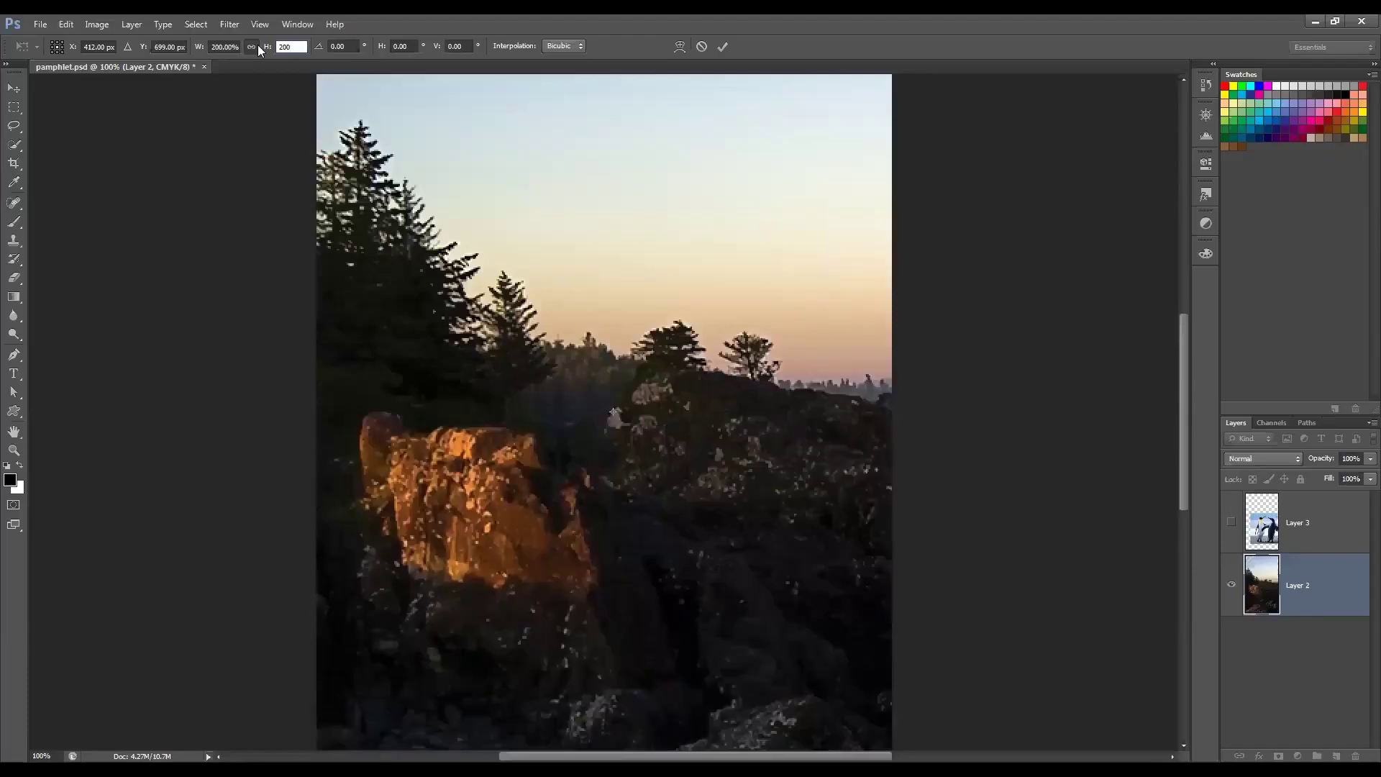
key("Return")
type("20")
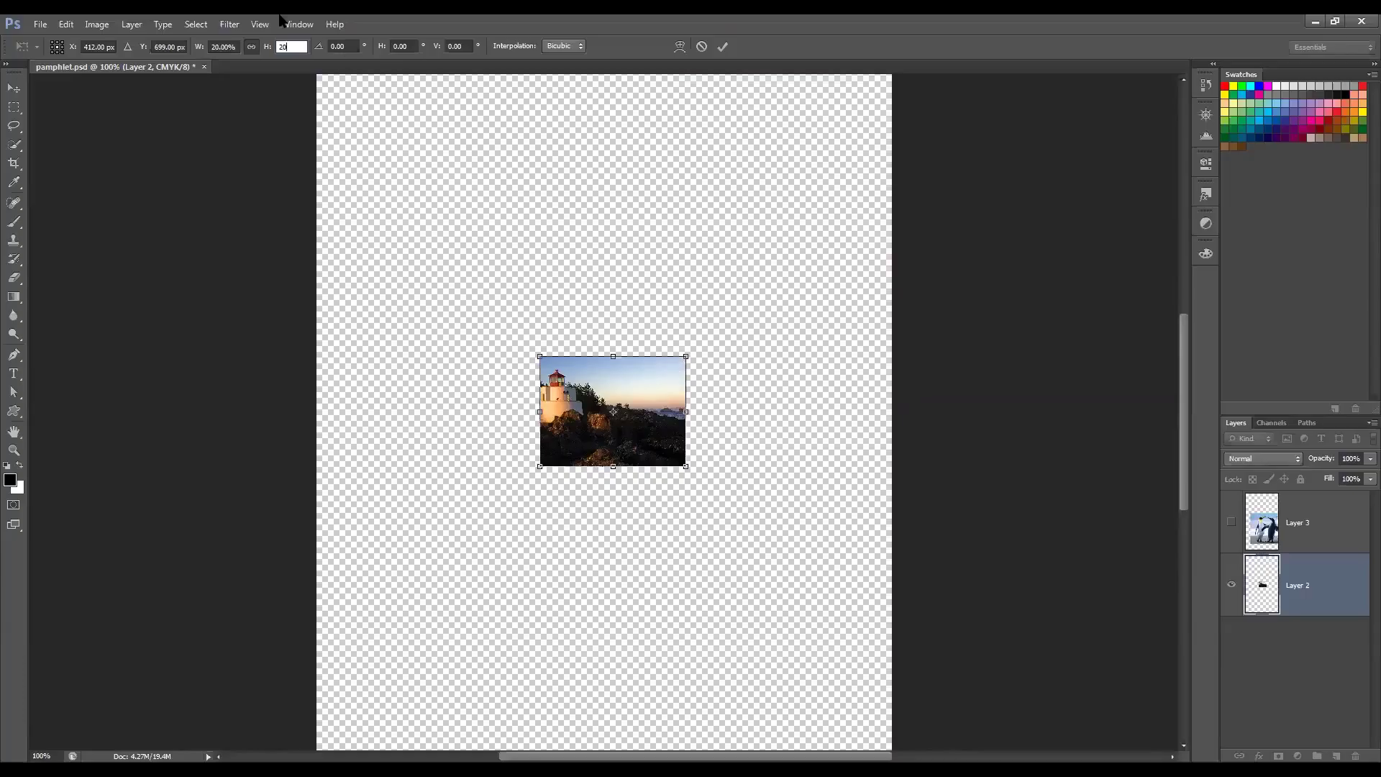
Step: Set the lighthouse's linked transform scale to 100%
double_click(291, 46)
type("100")
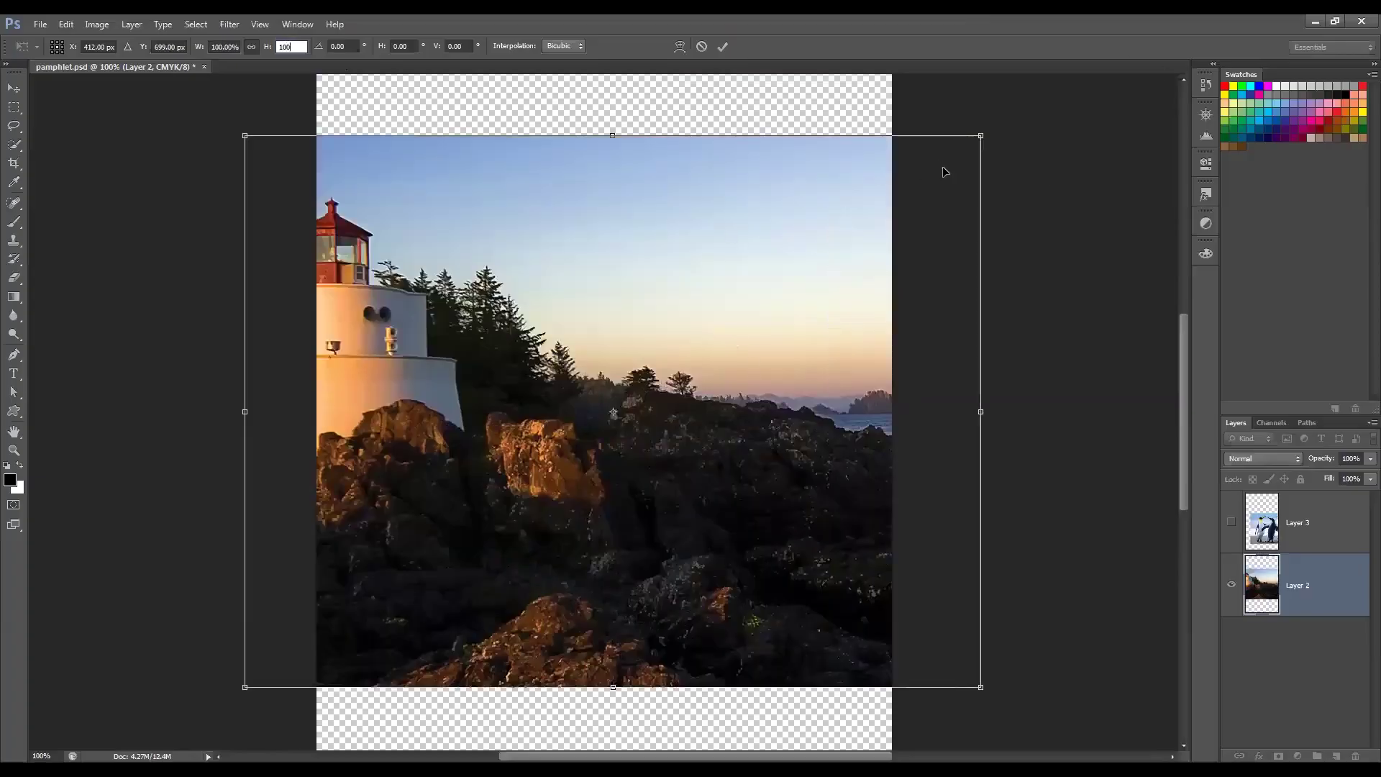
key("Return")
Step: Try scaling the lighthouse proportionally to about 86% and aligning its left side with the canvas's left edge
left_click_drag(980, 136, 1030, 164)
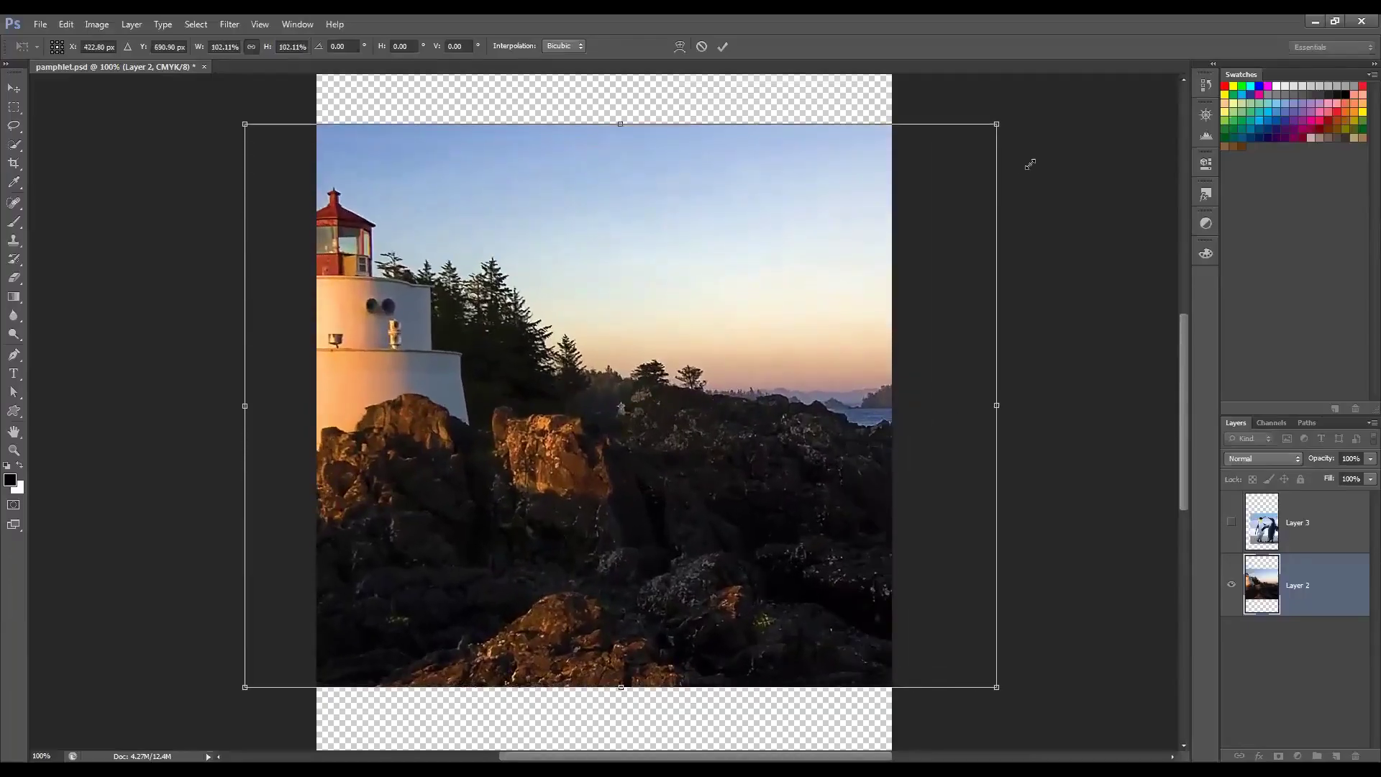
left_click_drag(1017, 175, 912, 219)
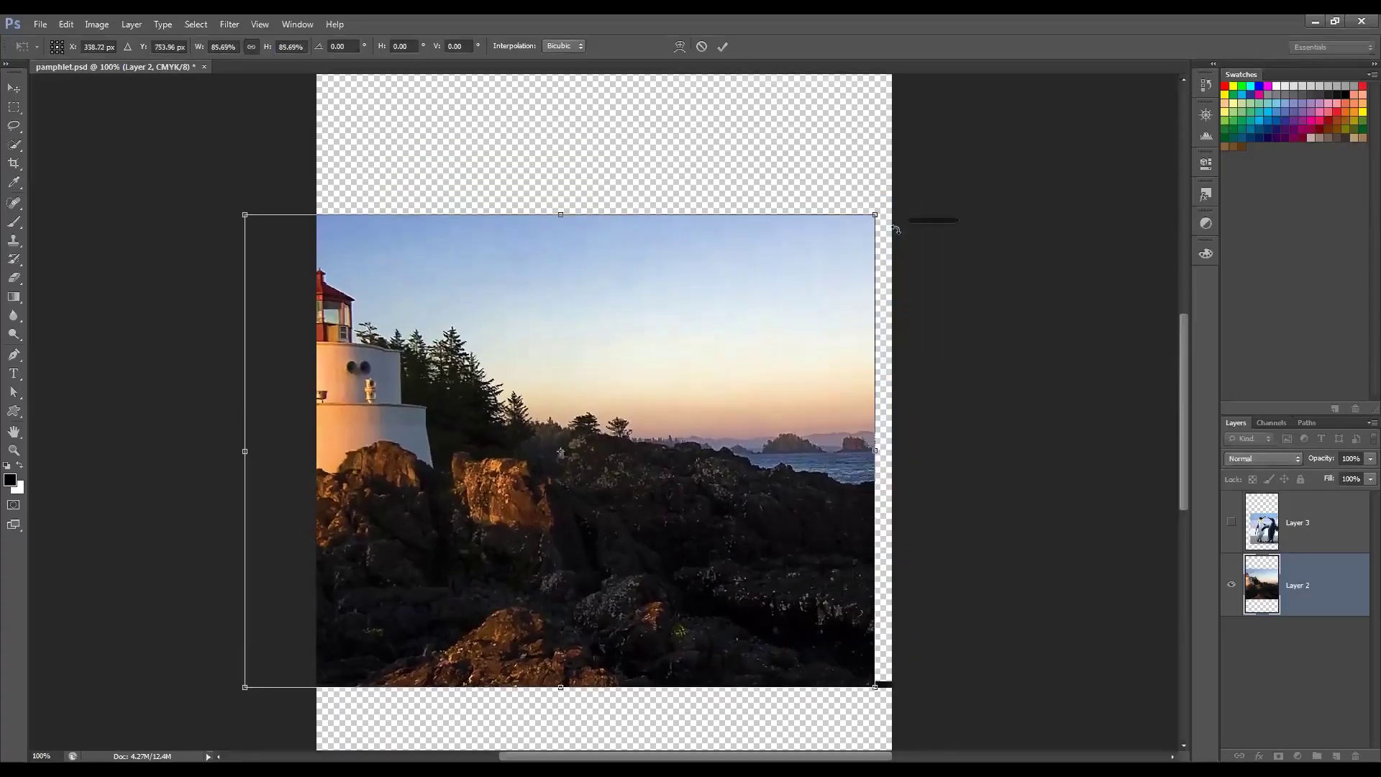
left_click_drag(690, 274, 745, 249)
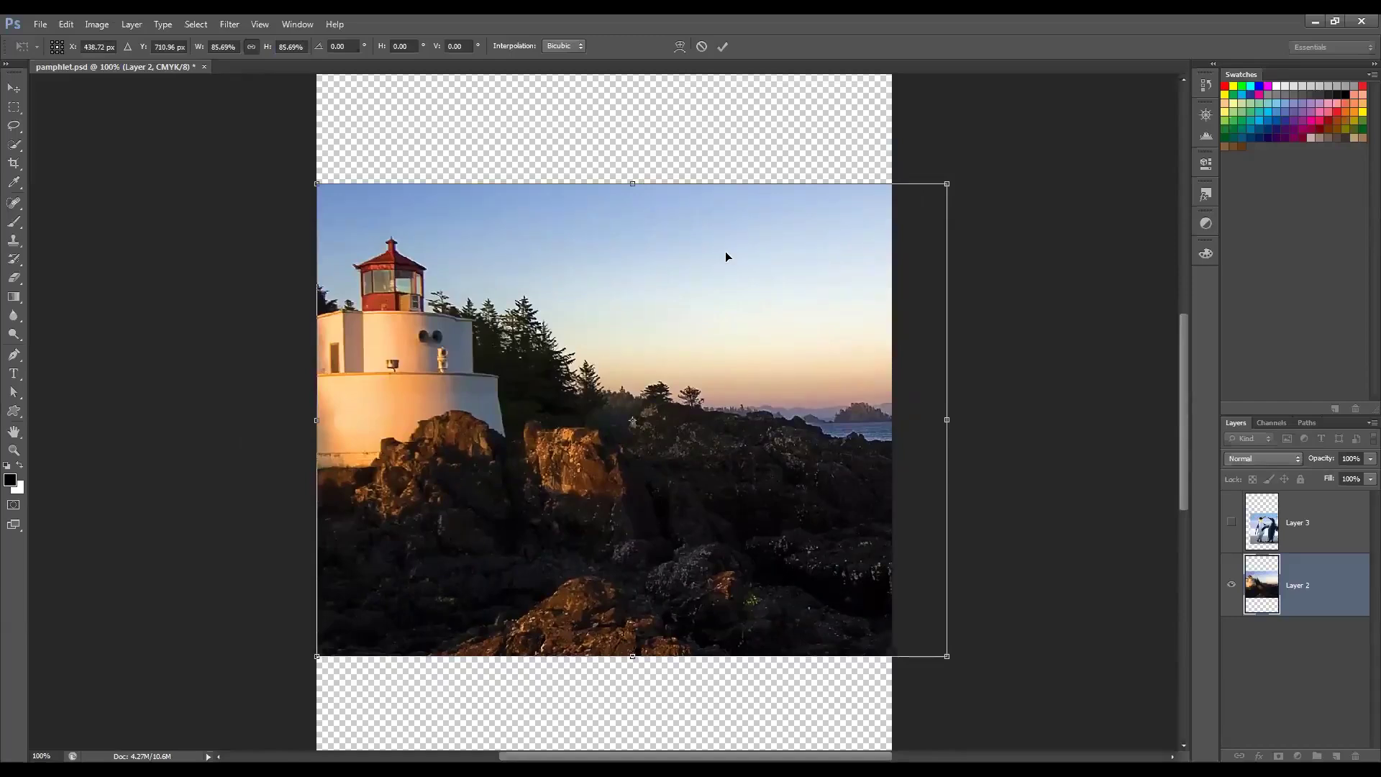
key("Return")
Step: Move the Layer 2 lighthouse image slightly within the canvas
mouse_move(607, 229)
left_mouse_down()
mouse_move(725, 279)
mouse_move(678, 242)
mouse_move(620, 233)
left_mouse_up()
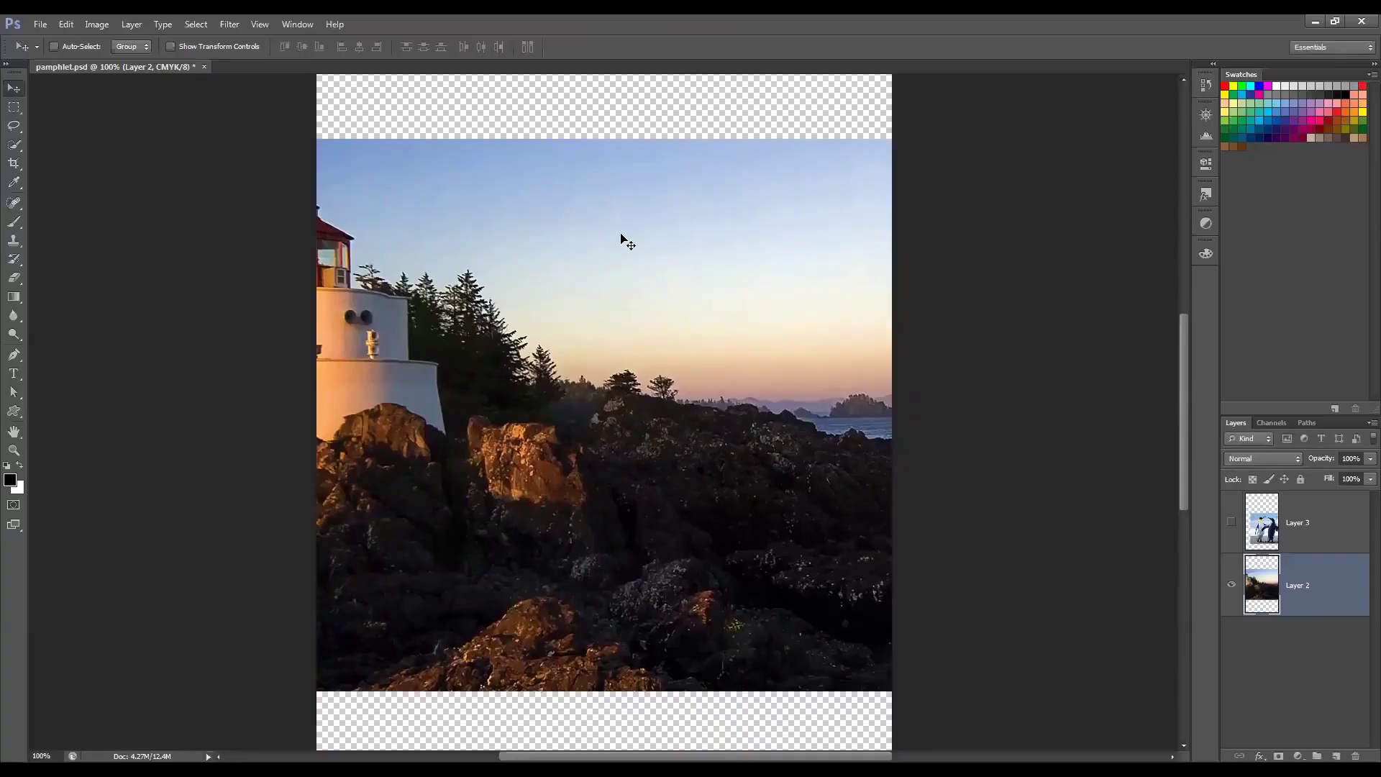
Step: Free-transform the lighthouse to about 77.5% width and 77.6% height, aligning it with the canvas's left edge
key("ctrl+t")
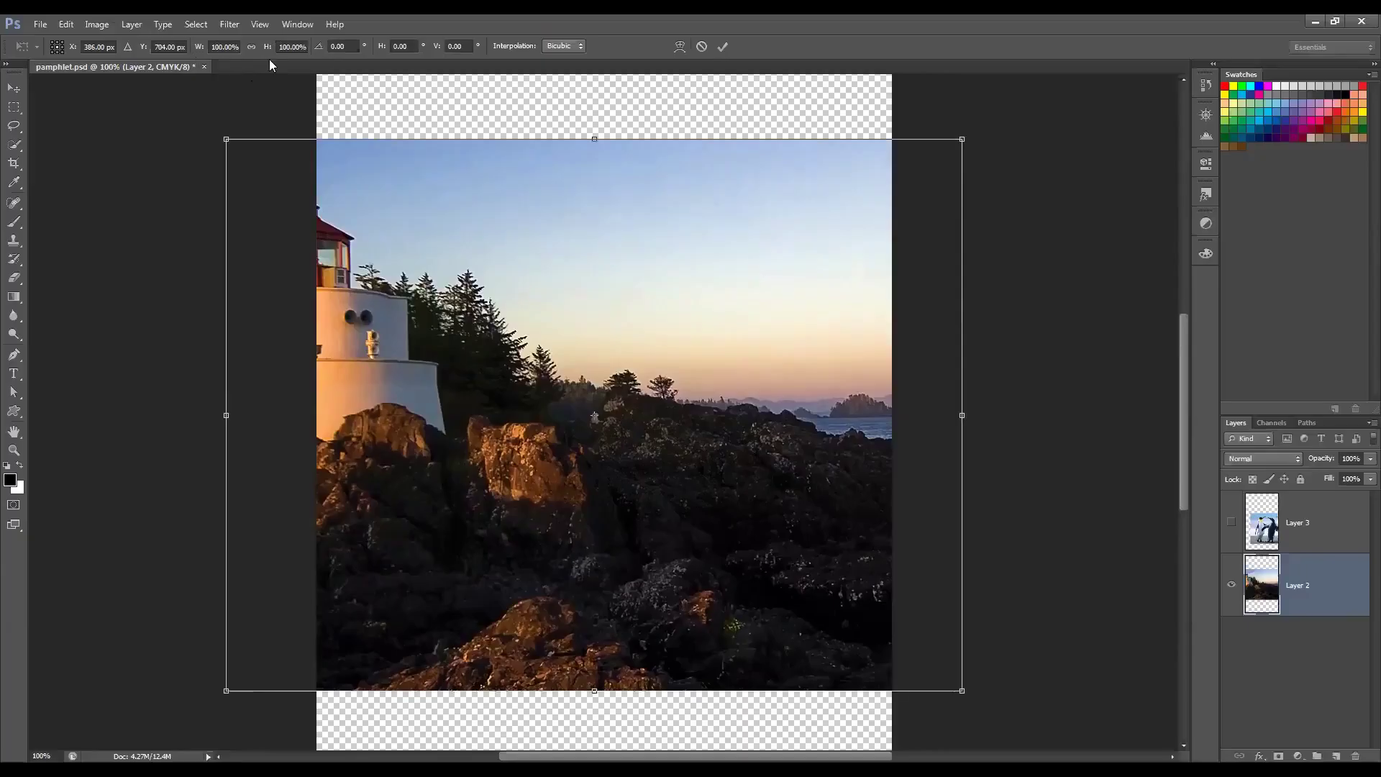
left_click_drag(226, 139, 392, 263)
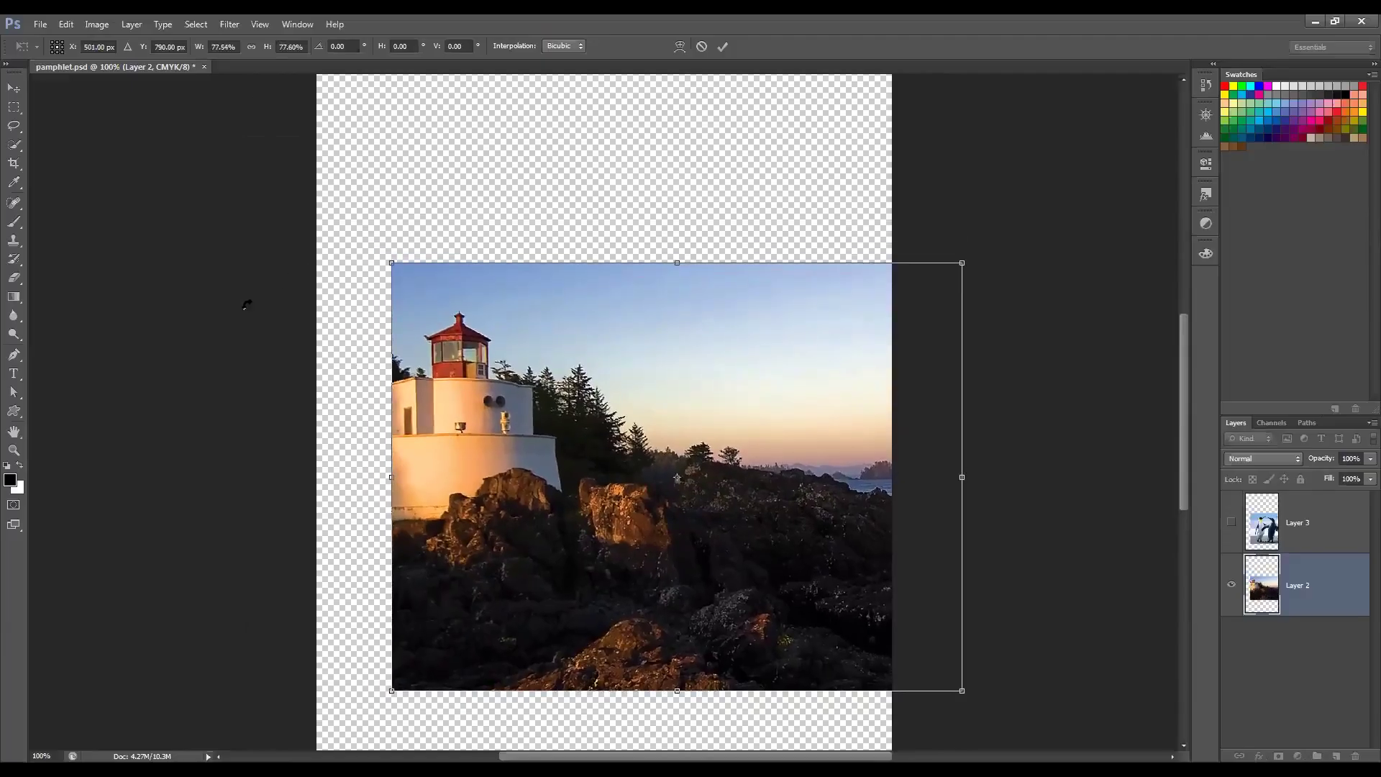
left_click_drag(499, 364, 425, 316)
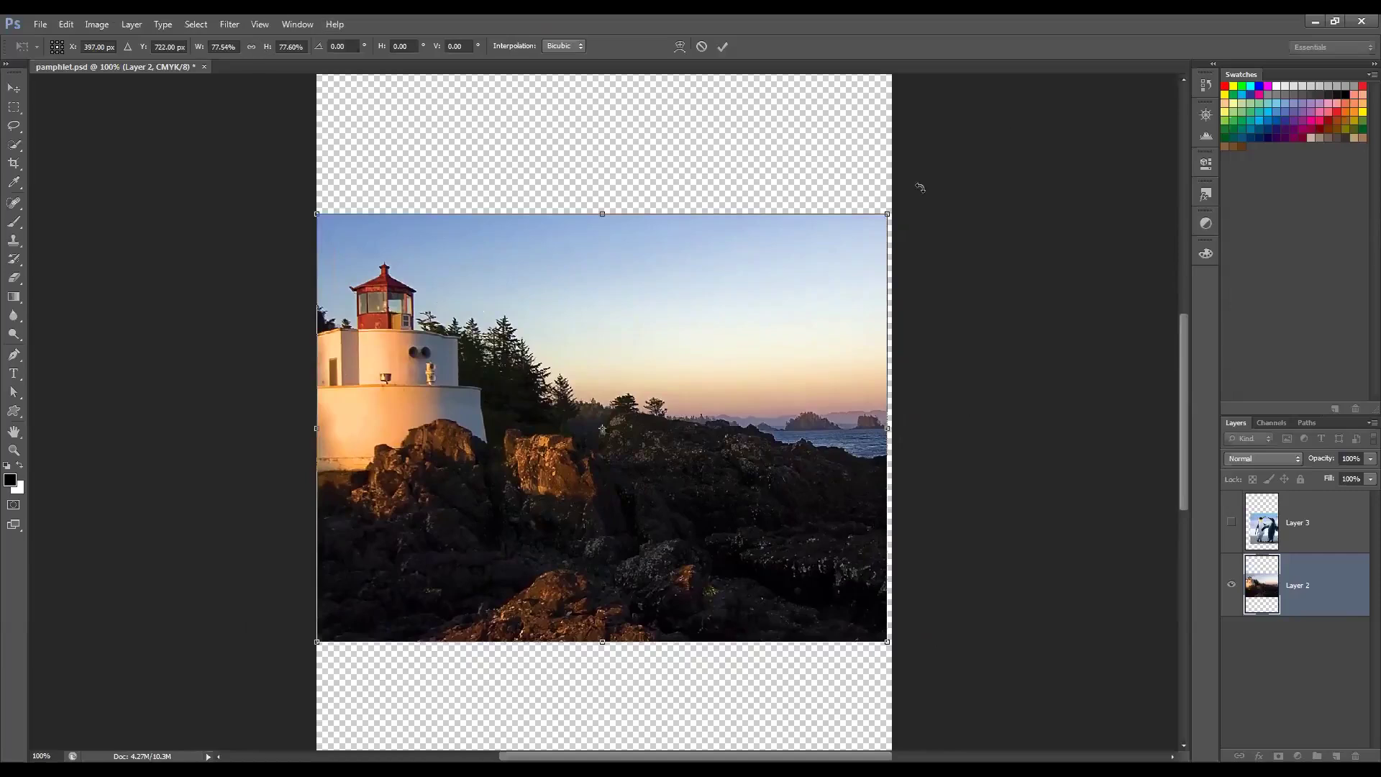
Step: Try distorting the lighthouse by its upper-right corner, and undo the distortion
left_click_drag(888, 215, 594, 444)
left_click_drag(825, 190, 916, 237)
mouse_move(755, 387)
left_mouse_down()
mouse_move(792, 278)
mouse_move(848, 321)
mouse_move(772, 370)
left_mouse_up()
left_click_drag(772, 370, 848, 299)
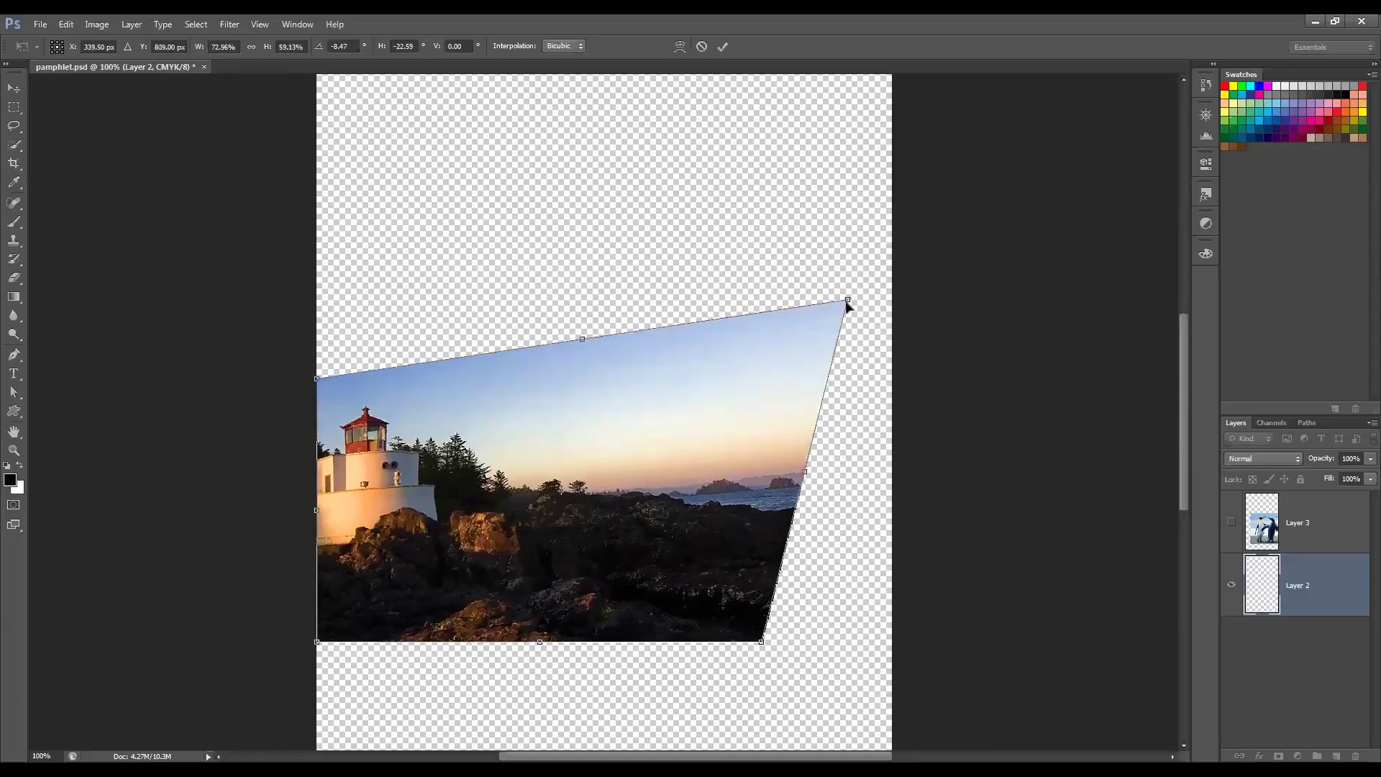
key("ctrl+z")
Step: Scale the lighthouse to about 72.75% width and 75.65% height, and set its rotation to 45°
left_click_drag(318, 211, 318, 216)
left_click_drag(387, 290, 352, 225)
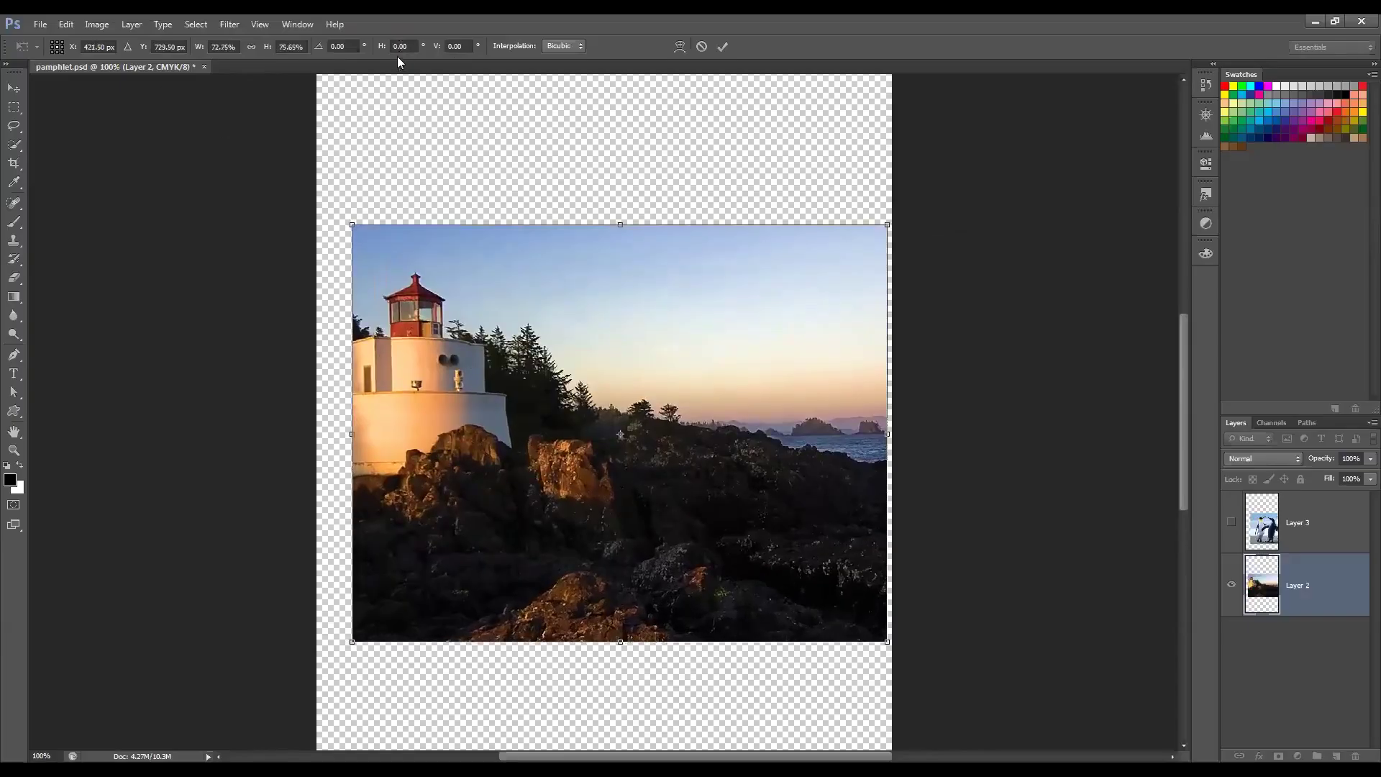
left_click(343, 46)
type("45")
key("Return")
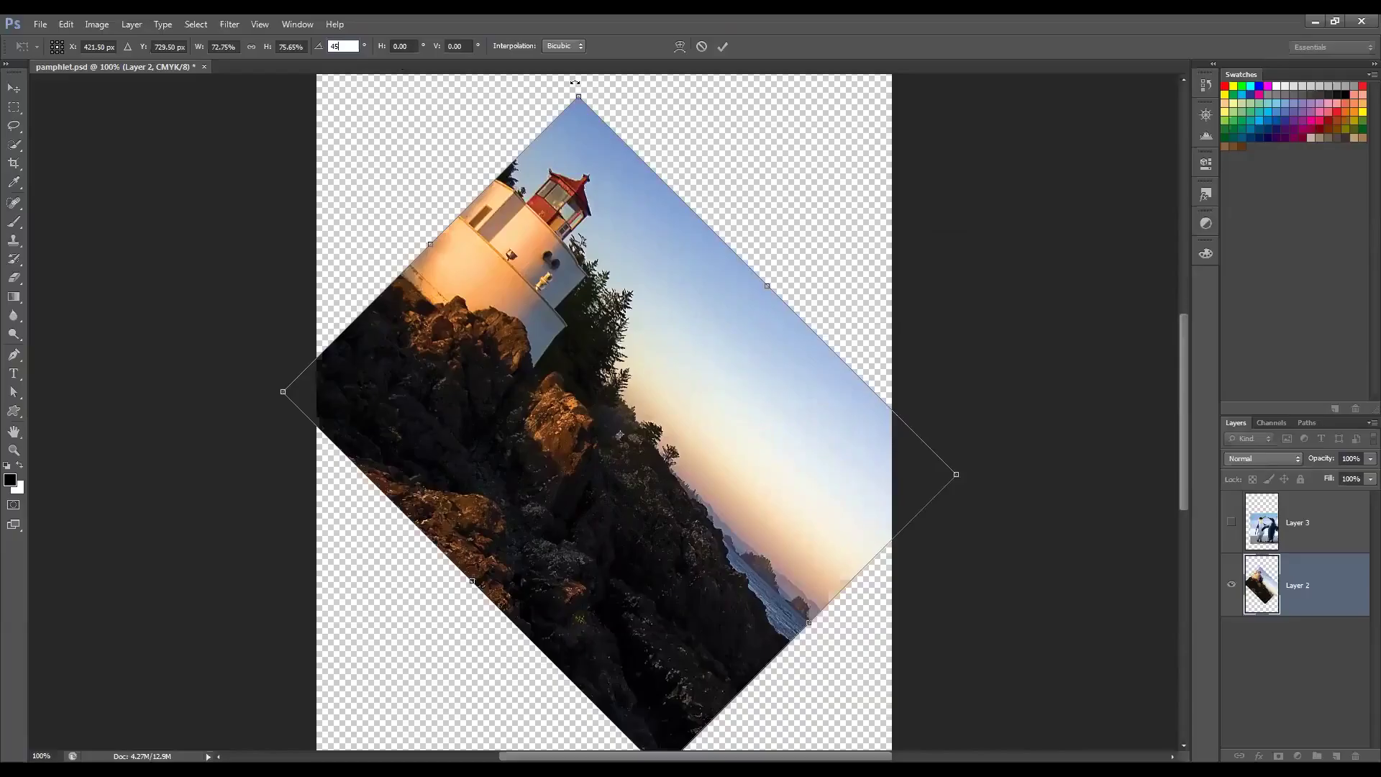
Step: Rotate the lighthouse freehand to about 3.5° and move the transform's reference point into the sky near the upper-right corner
left_click_drag(575, 83, 804, 286)
left_click_drag(521, 477, 522, 369)
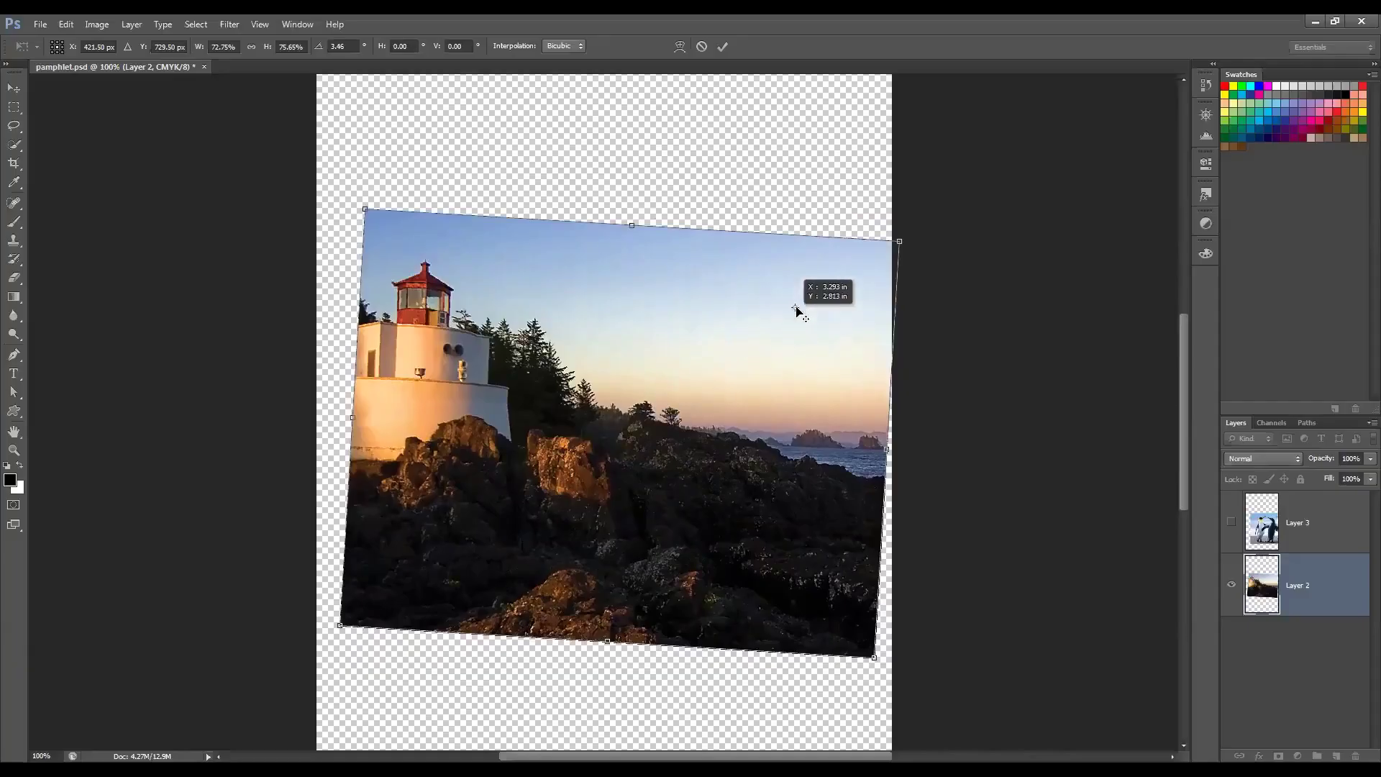
left_click_drag(629, 442, 629, 441)
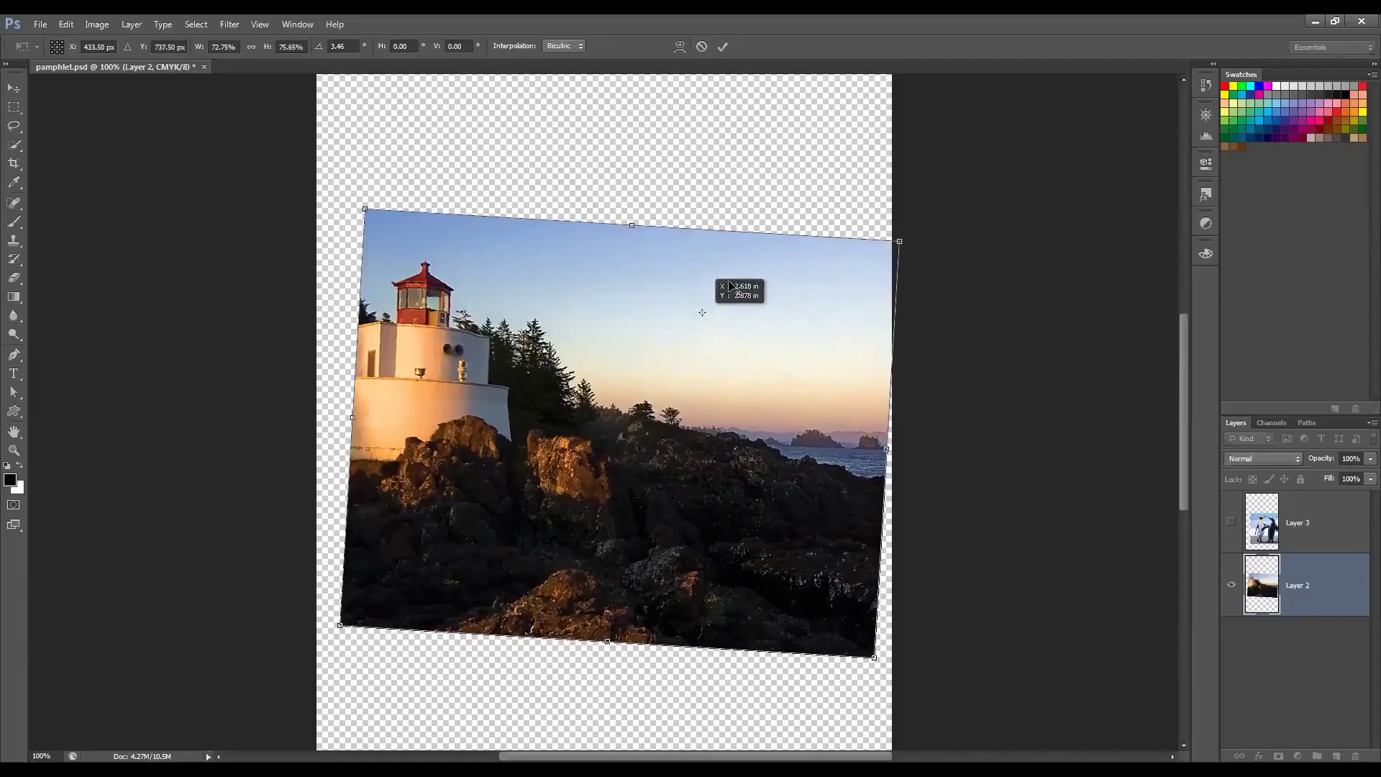
left_click_drag(823, 189, 852, 323)
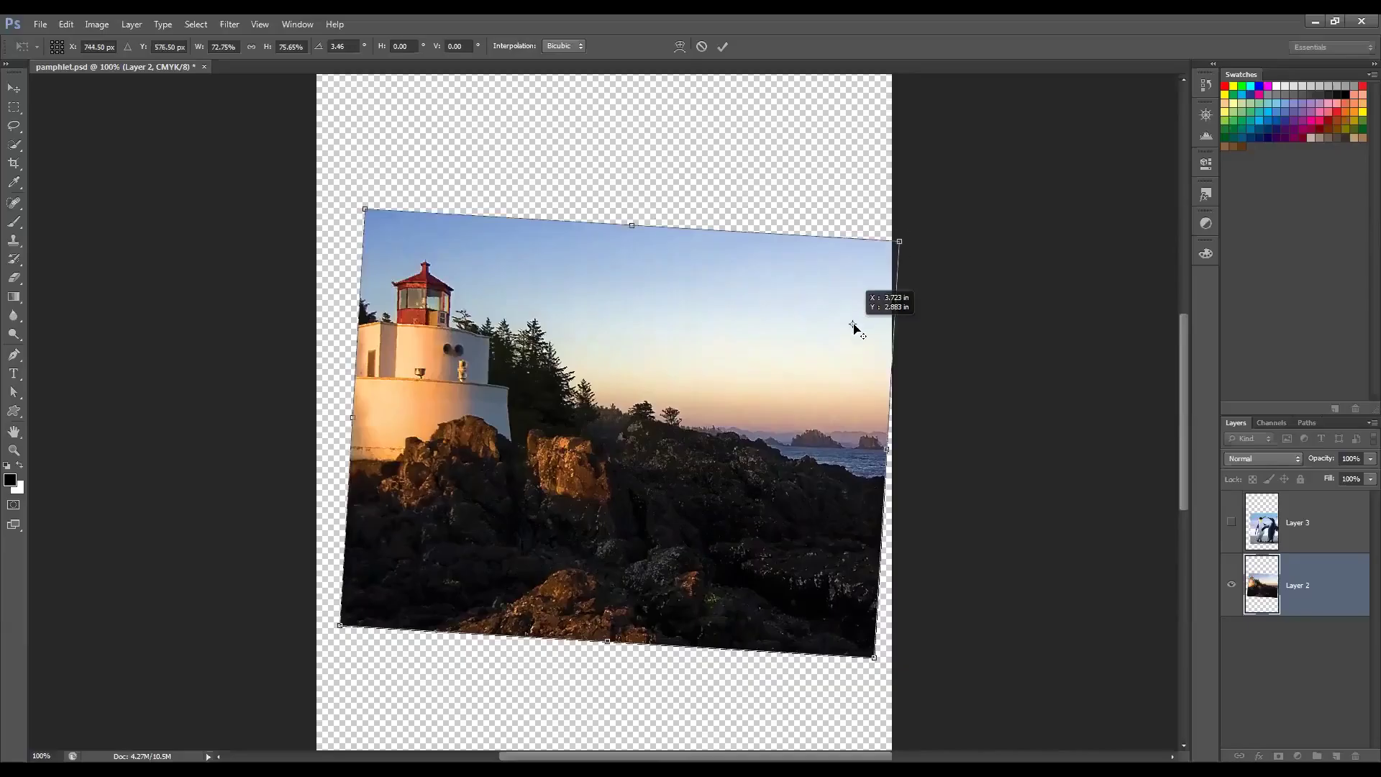
Step: Rotate the lighthouse about the relocated reference point to about -1.8°, and cancel the transform
left_click_drag(359, 194, 356, 282)
left_click_drag(531, 502, 824, 304)
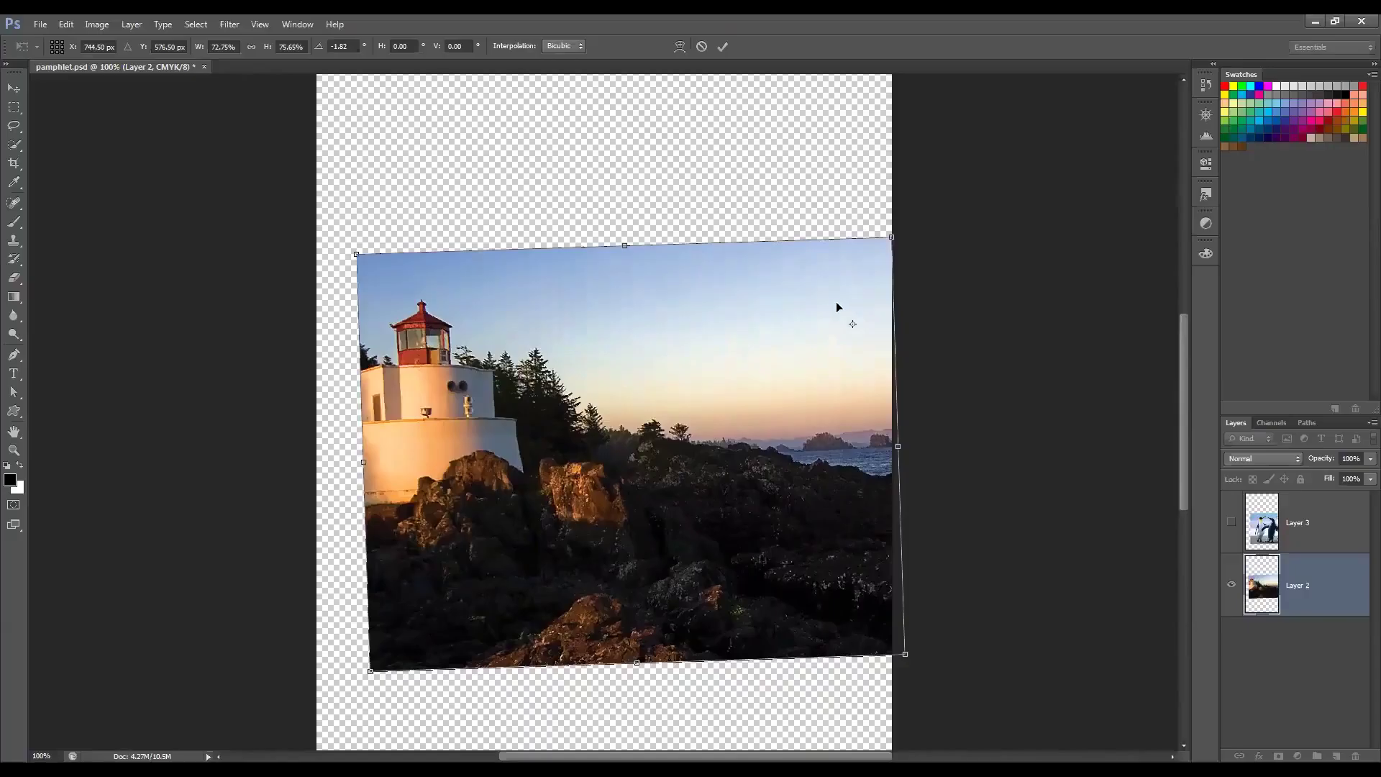
key("Escape")
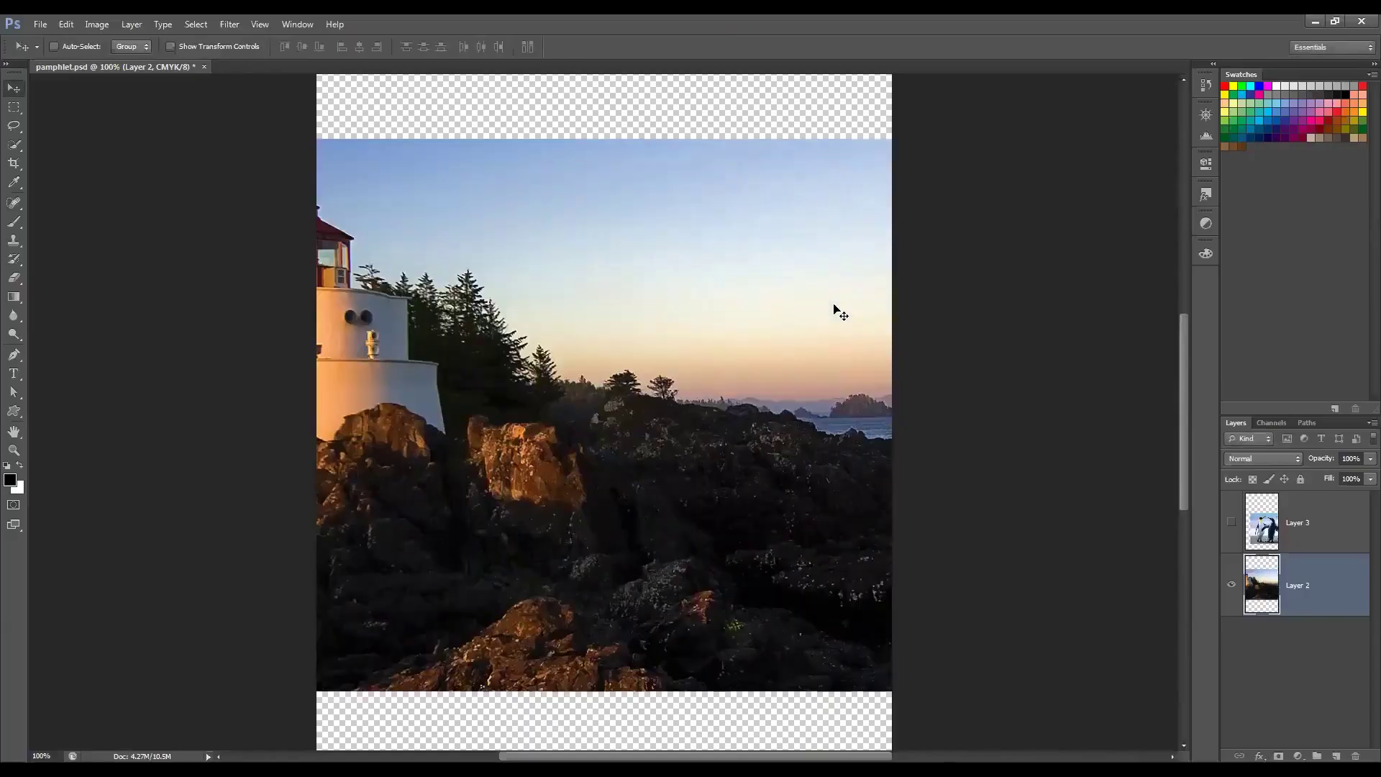
Step: Free-transform the lighthouse to about 61% width and 63% height, and move it near the canvas's centre
key("ctrl+t")
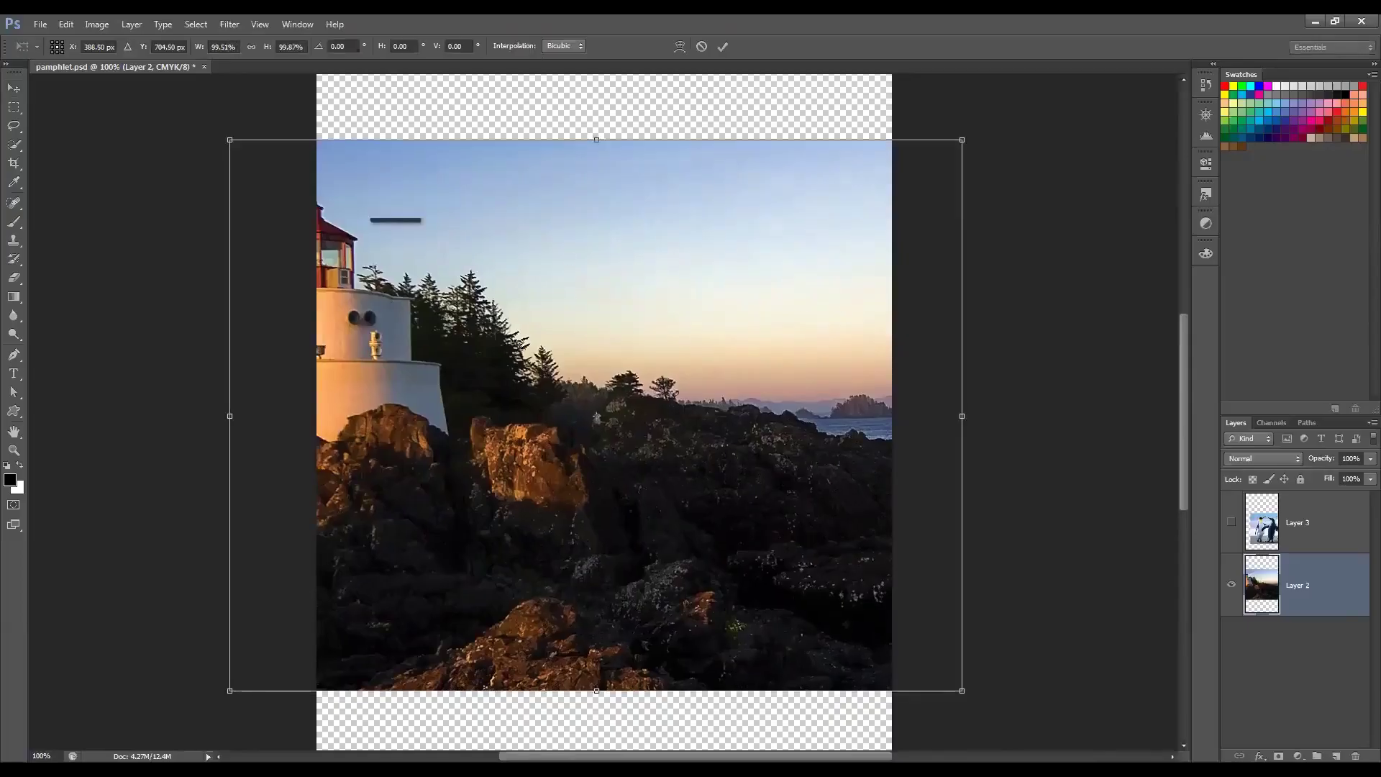
left_click_drag(226, 139, 518, 339)
left_click_drag(699, 400, 597, 283)
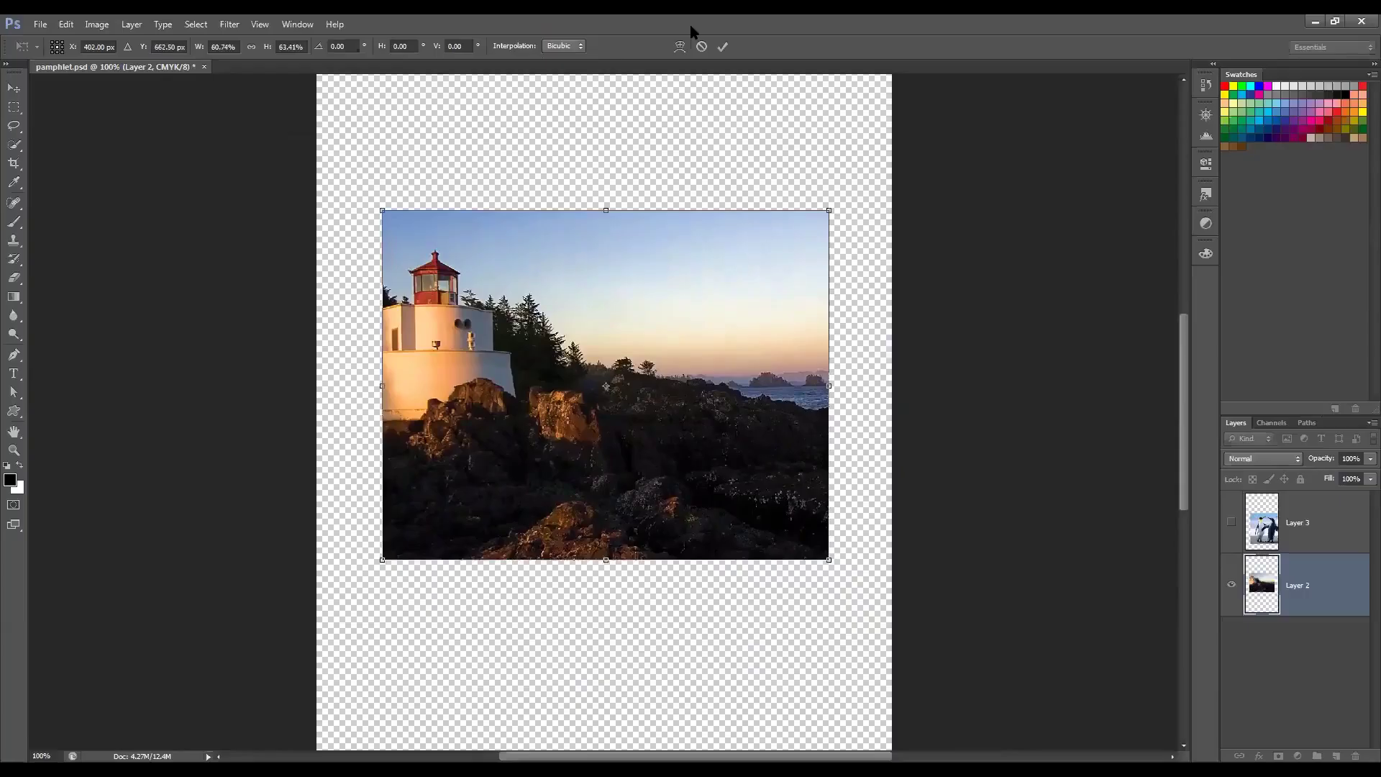
Step: Repeatedly undo and redo the lighthouse's last move, and check which undo commands are available during the transform
key("ctrl+z")
key("ctrl+z")
key("ctrl+z")
key("ctrl+z")
key("ctrl+z")
key("ctrl+z")
key("ctrl+z")
key("ctrl+z")
key("ctrl+z")
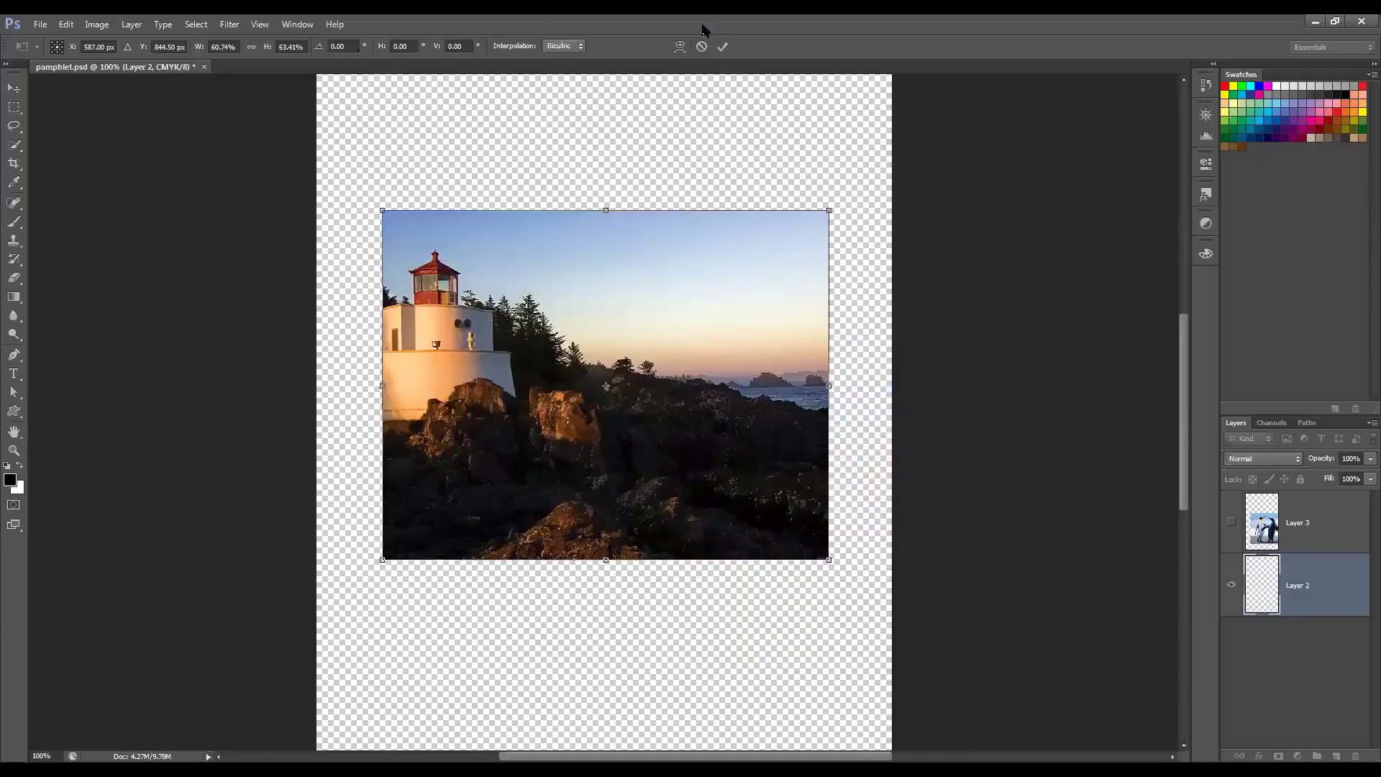
key("ctrl+z")
left_click(67, 26)
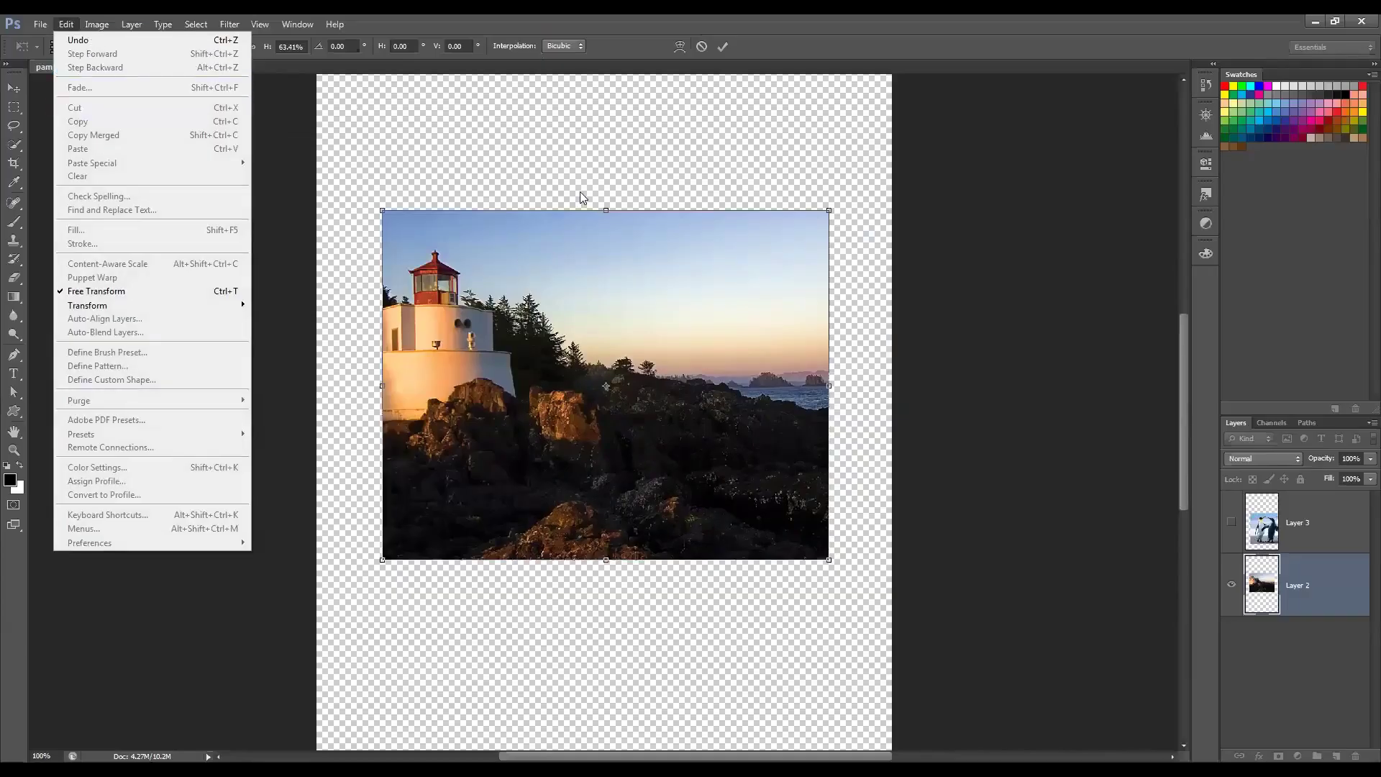
left_click(444, 273)
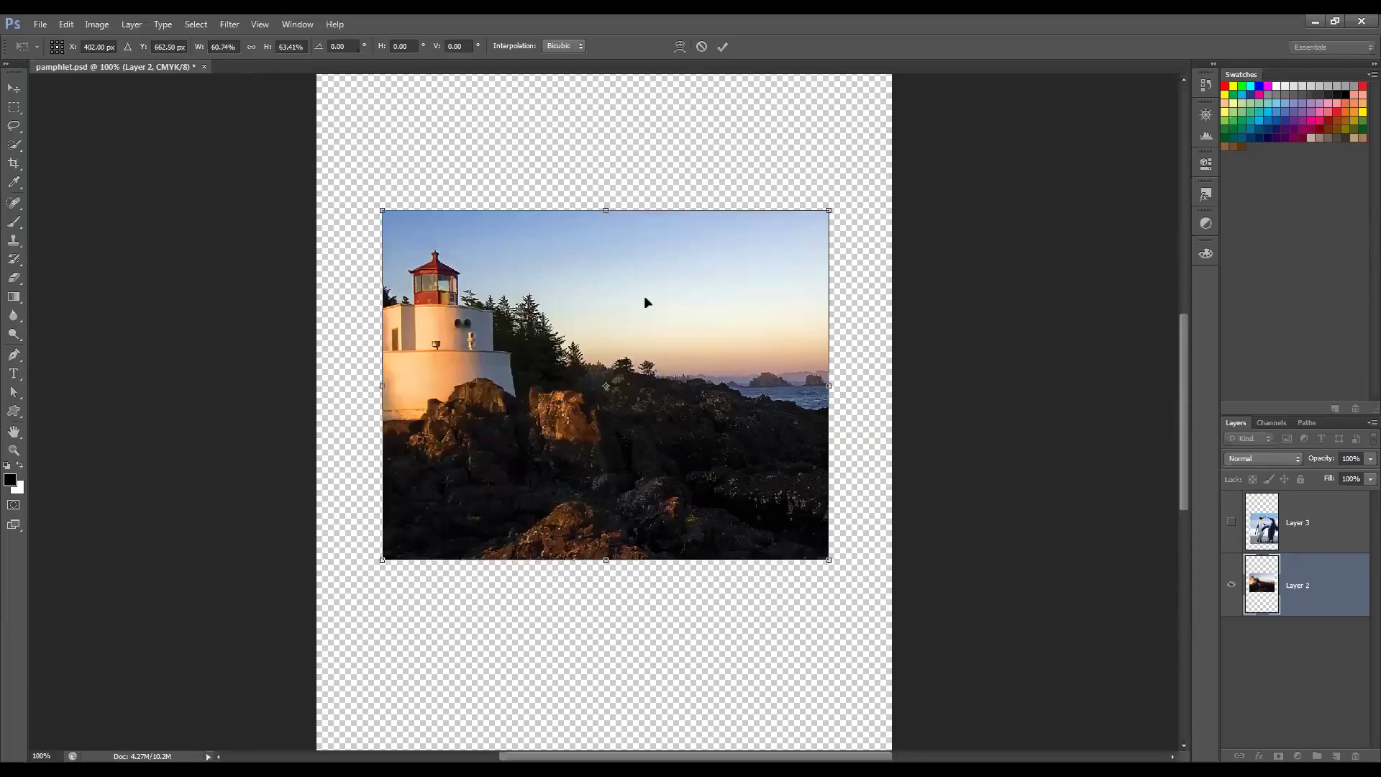
Step: Set the lighthouse's horizontal skew to 50°, followed by 20°
left_click(409, 46)
double_click(407, 46)
type("50")
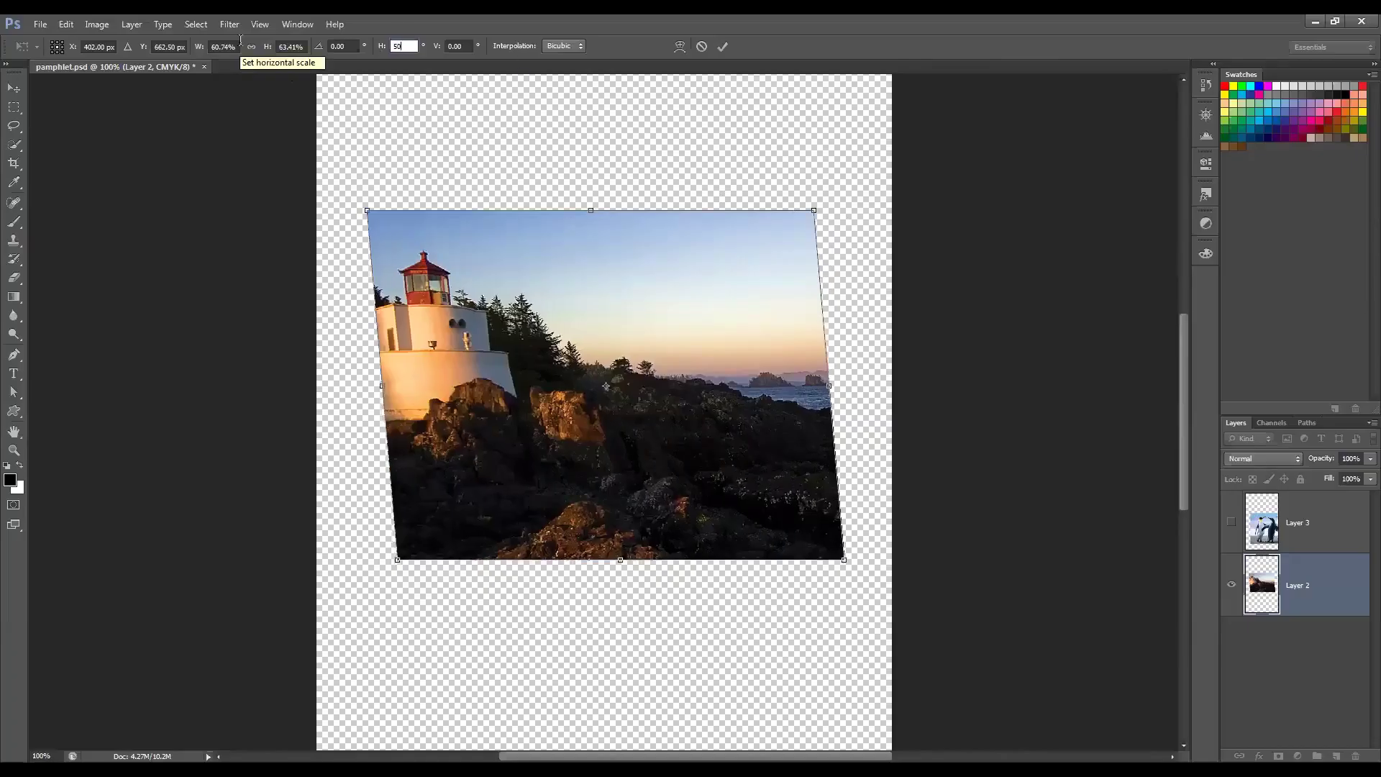
key("Return")
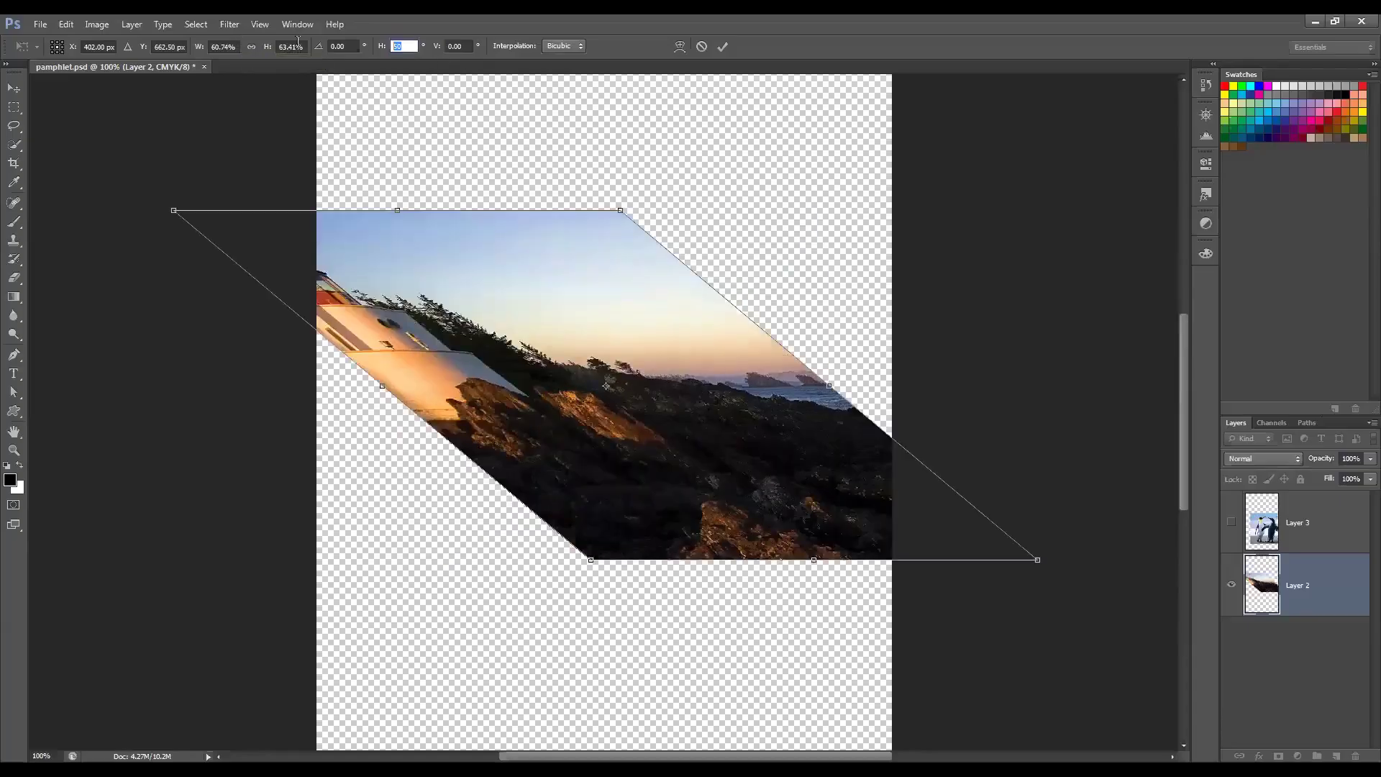
type("20")
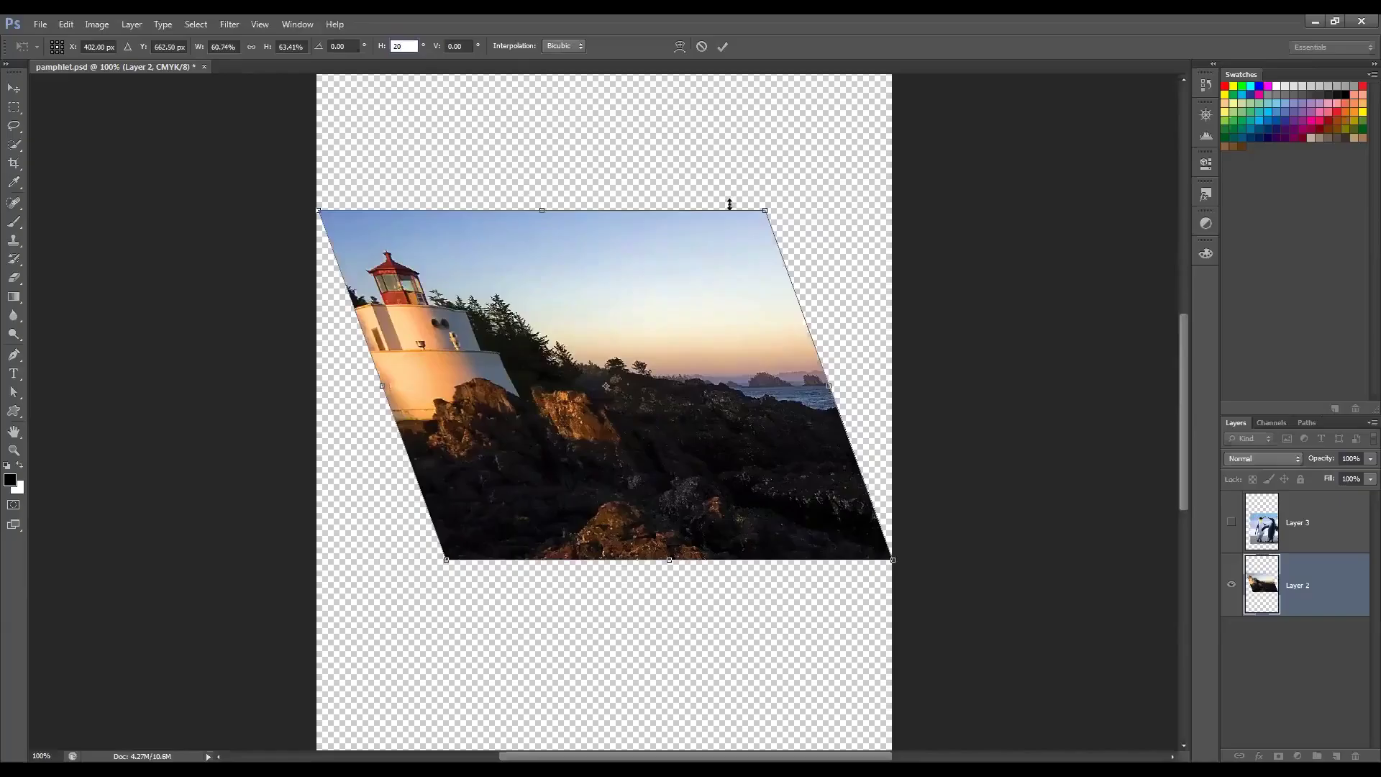
Step: Reduce the skewed lighthouse's height scale to about 58.5% and rotate it about 10.5°
left_click_drag(777, 206, 540, 234)
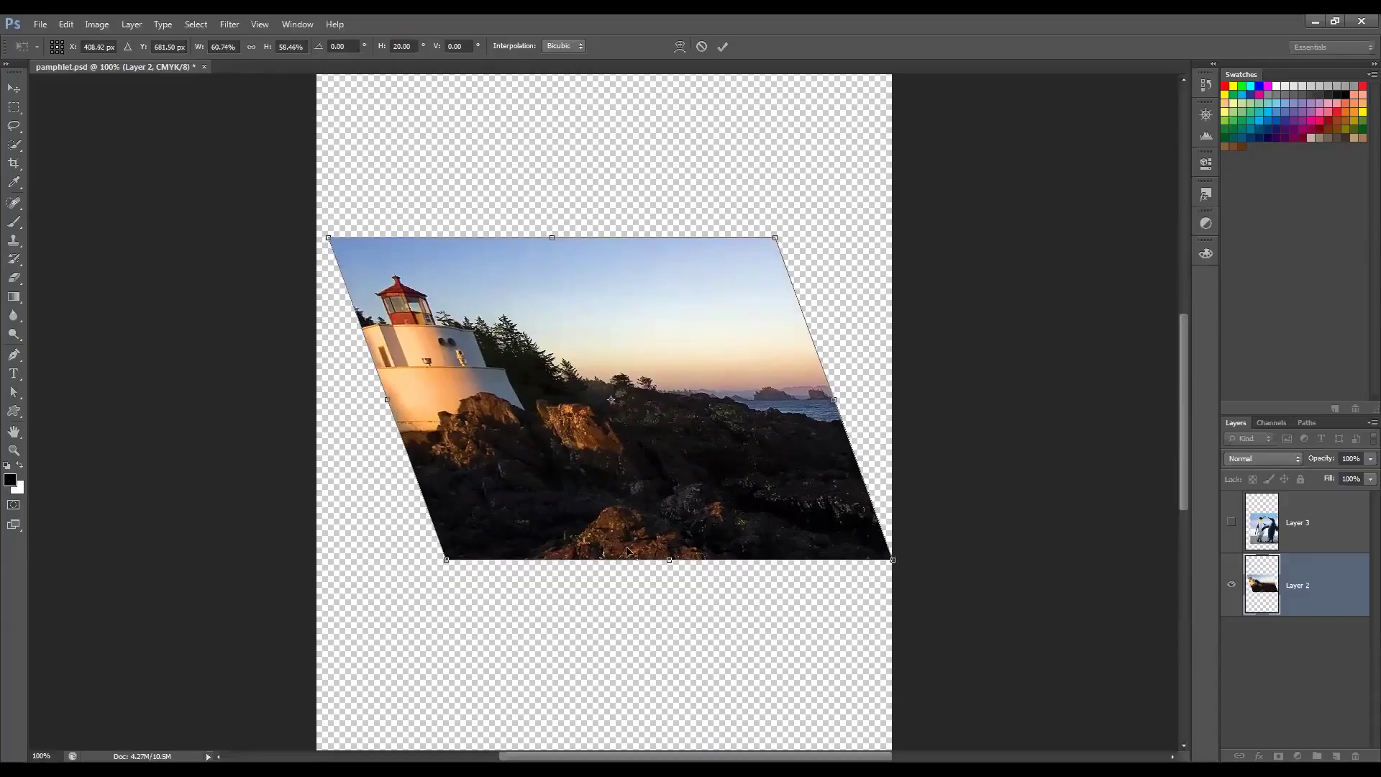
left_click_drag(442, 571, 432, 605)
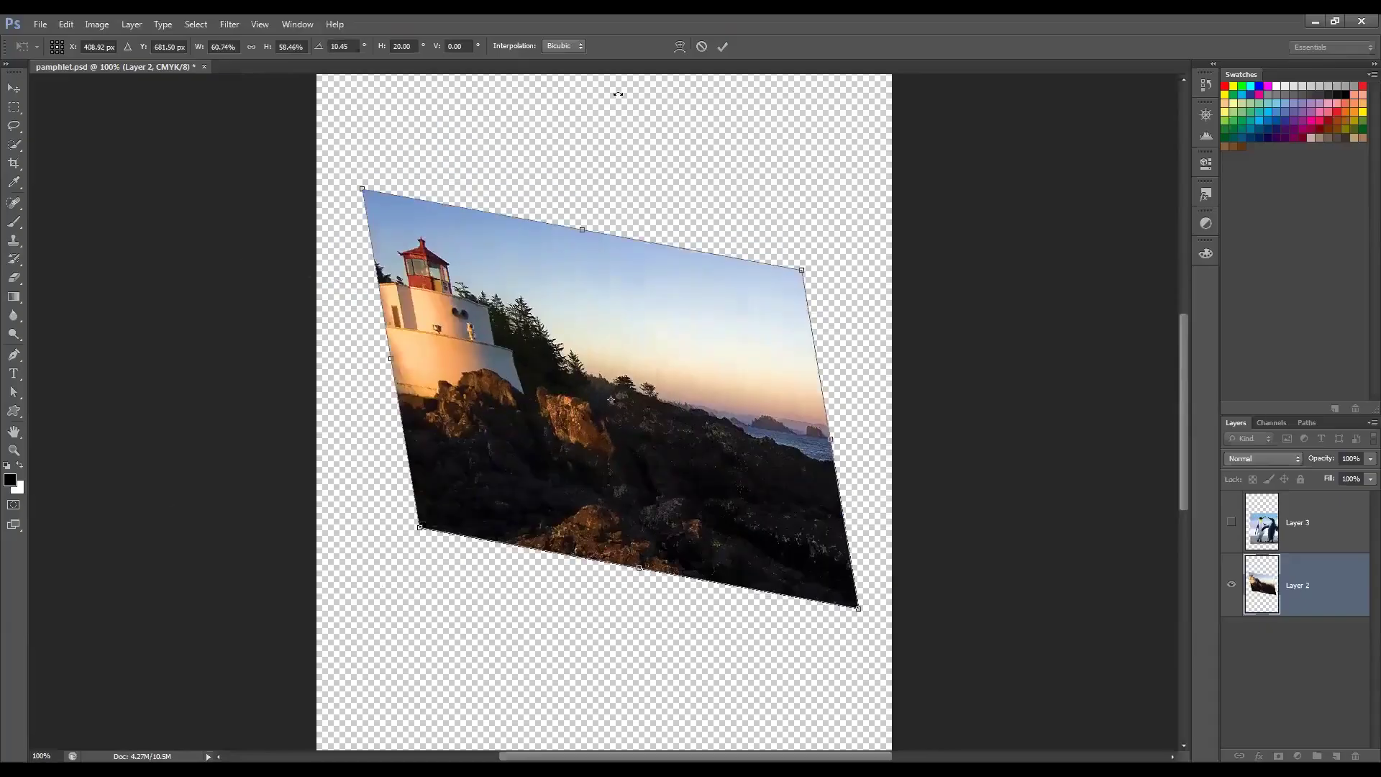
Step: Review the transform's interpolation options, keep Bicubic, and cancel the transform
left_click(579, 47)
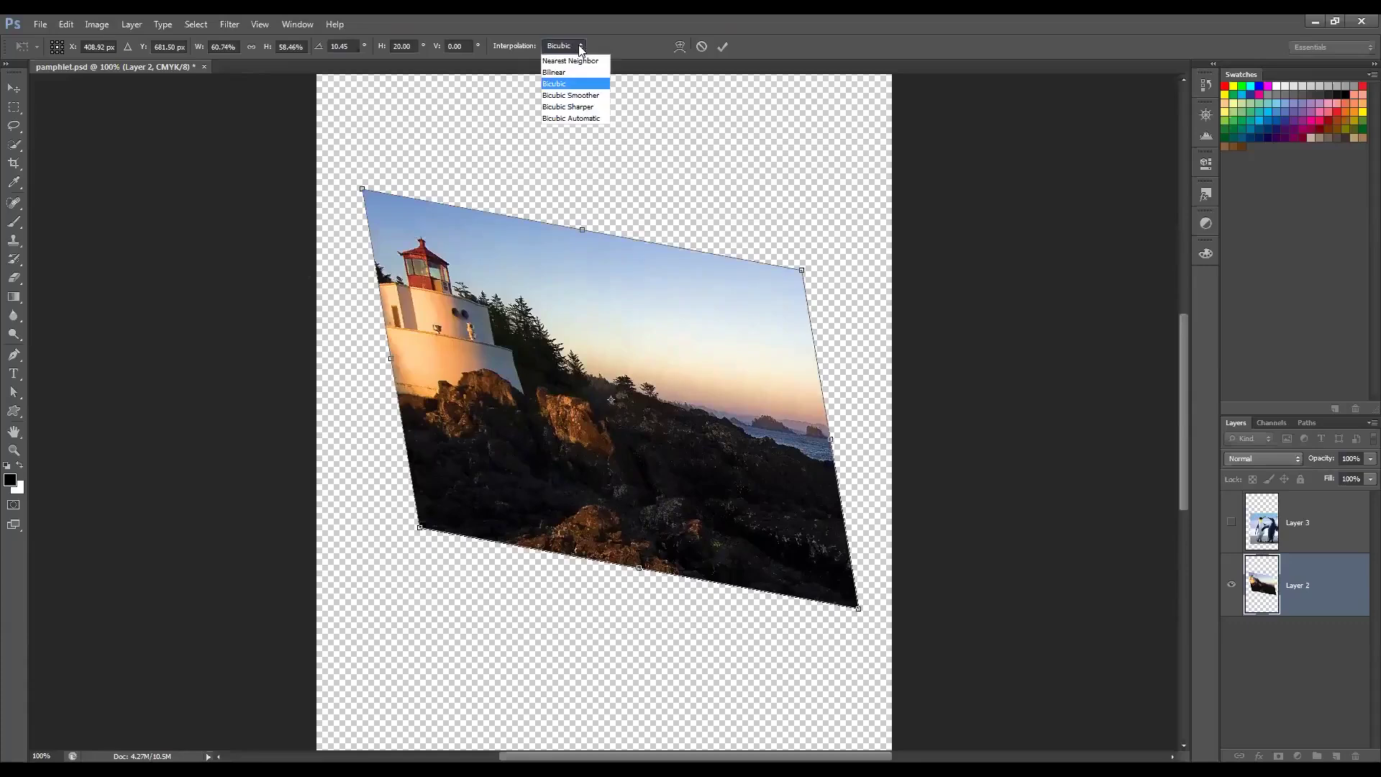
left_click(579, 85)
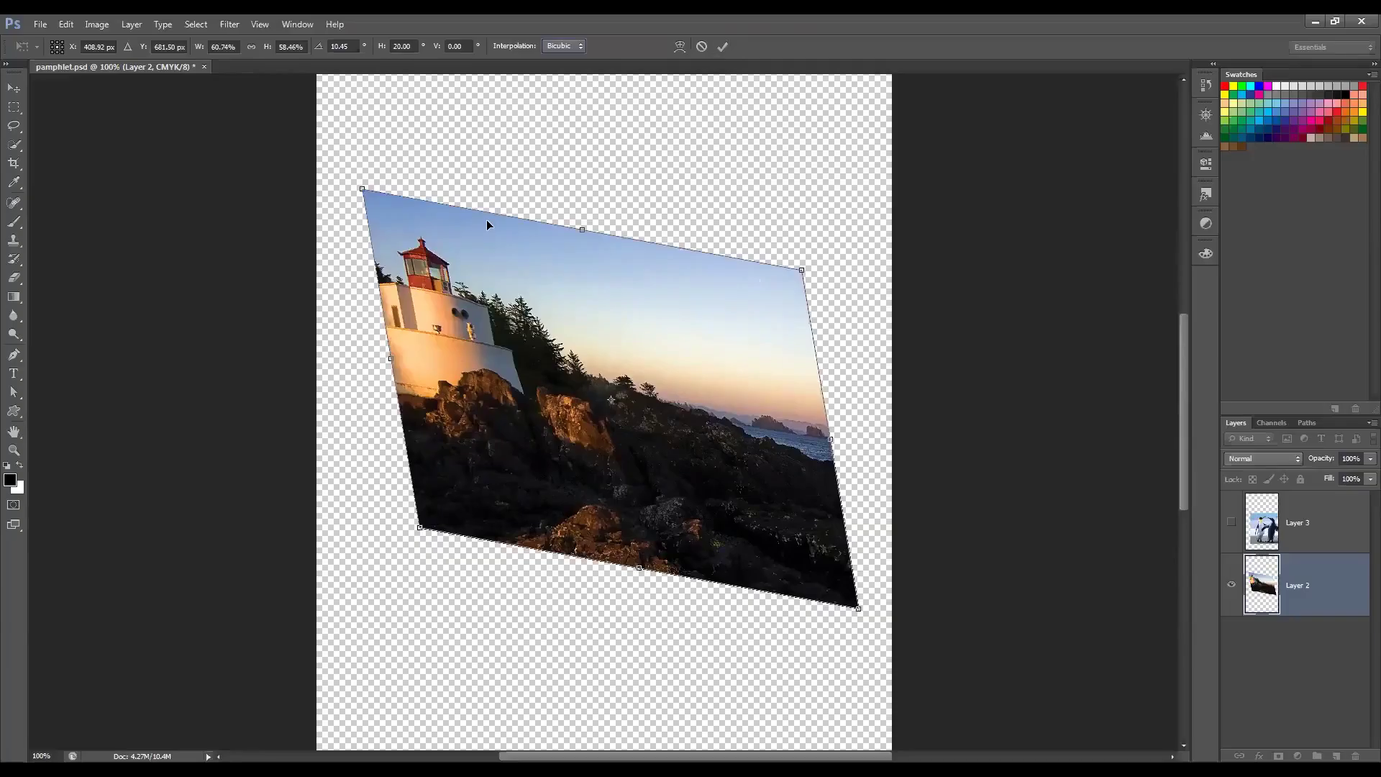
left_click(701, 46)
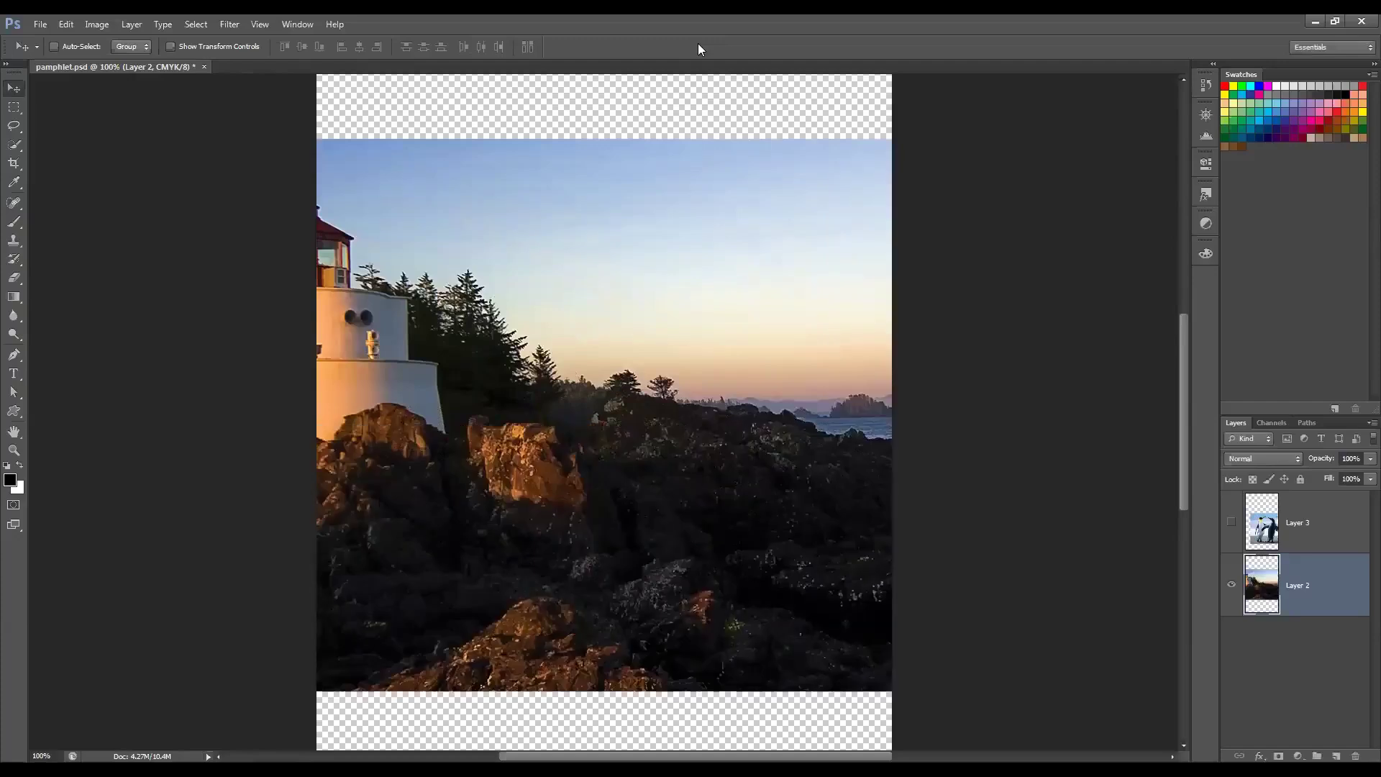
Step: Try free-transforming the lighthouse to about 68.5% and moving it near the canvas's centre, and cancel the transform
key("ctrl+t")
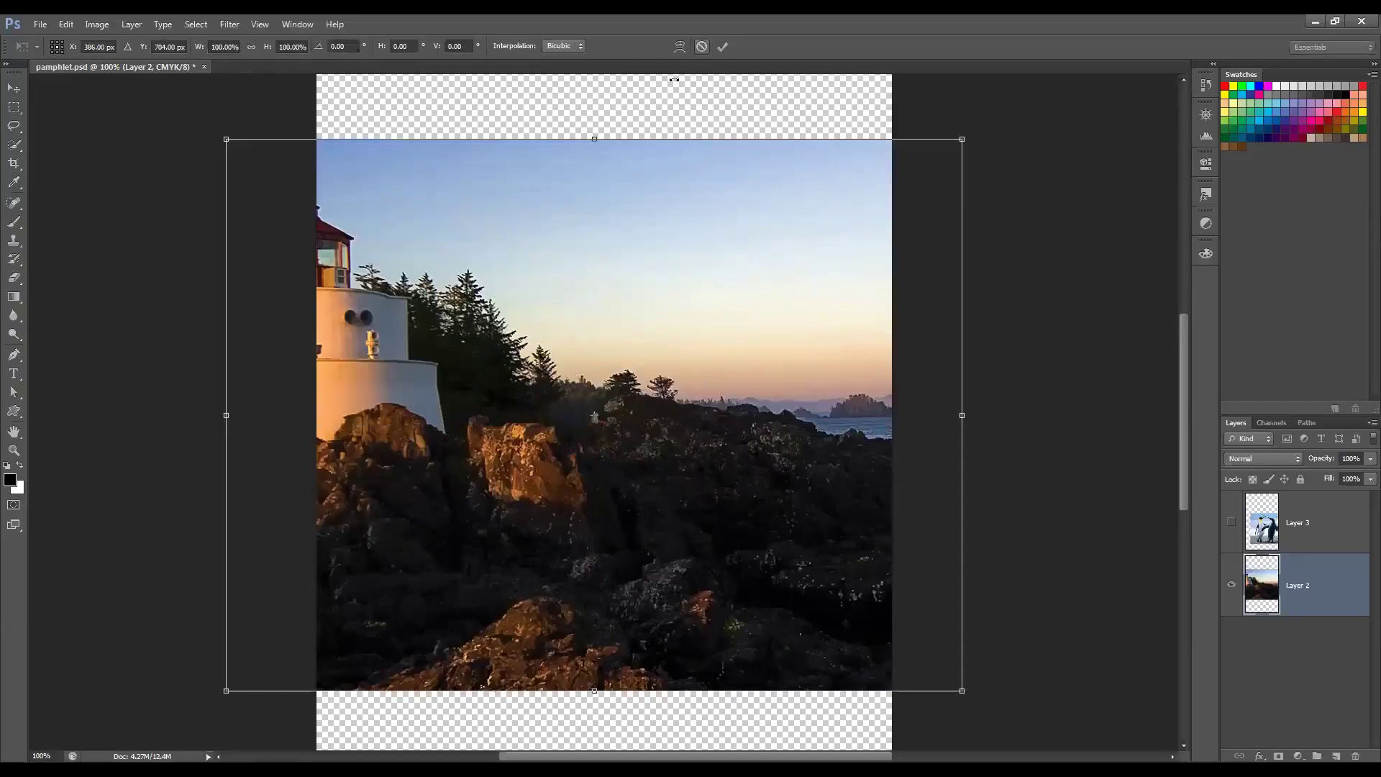
left_click_drag(226, 139, 545, 213)
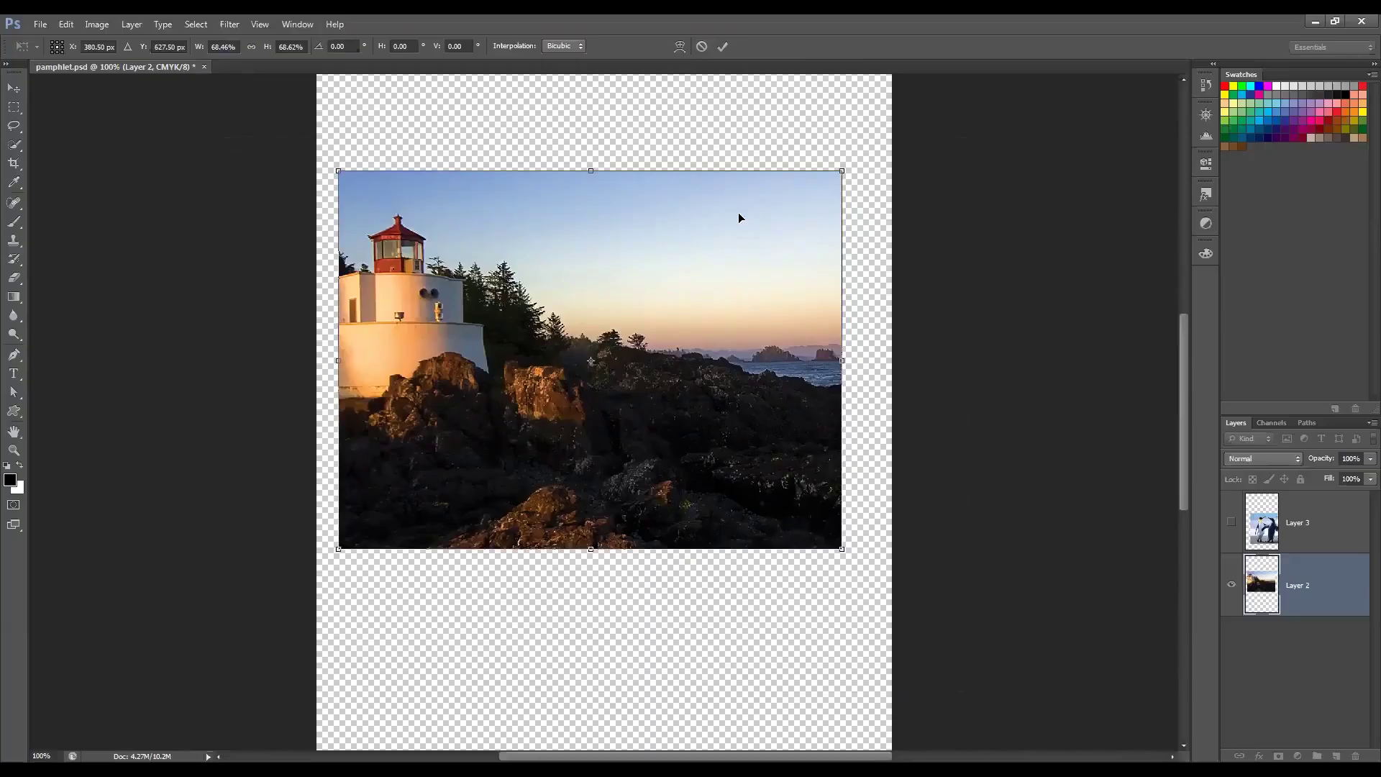
key("Escape")
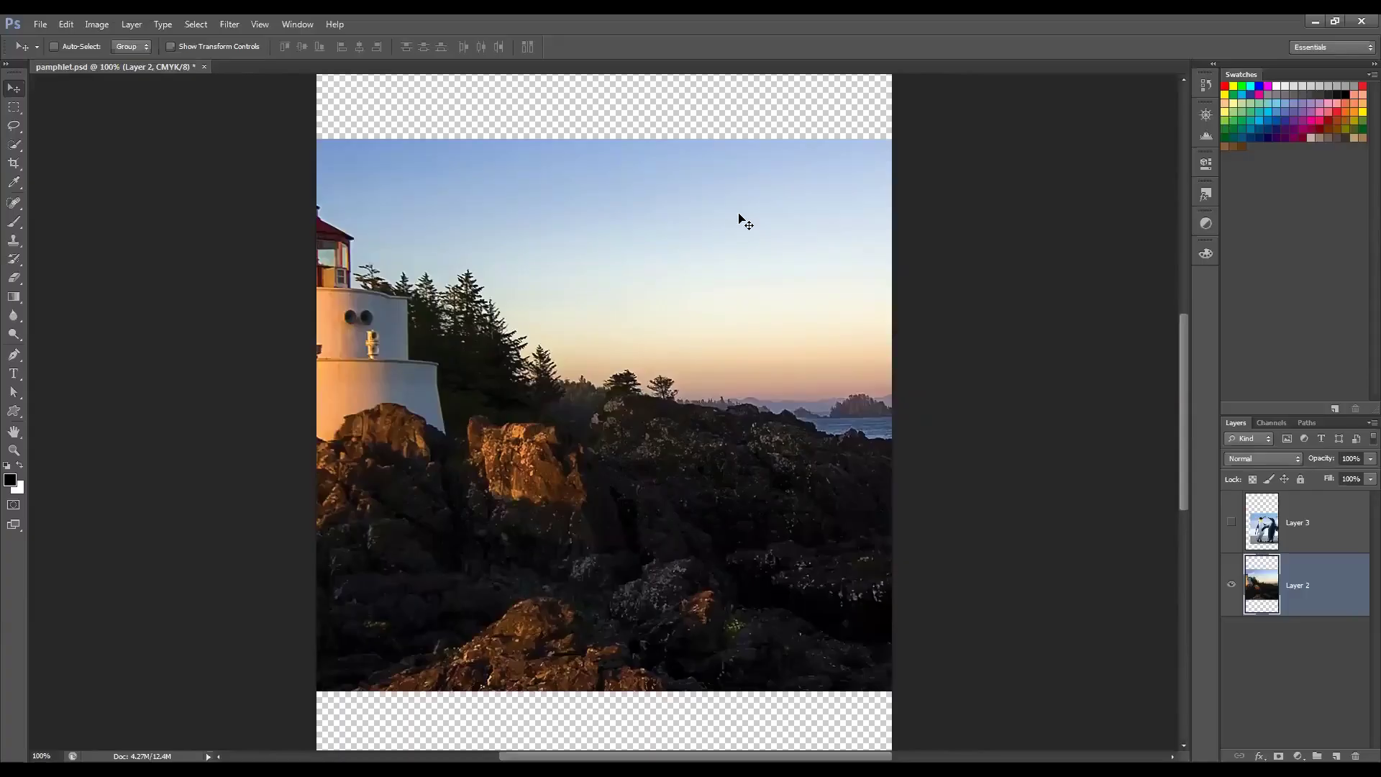
Step: Show the document's History, detach it as a floating panel and lengthen it to fit all recorded states
left_click(312, 29)
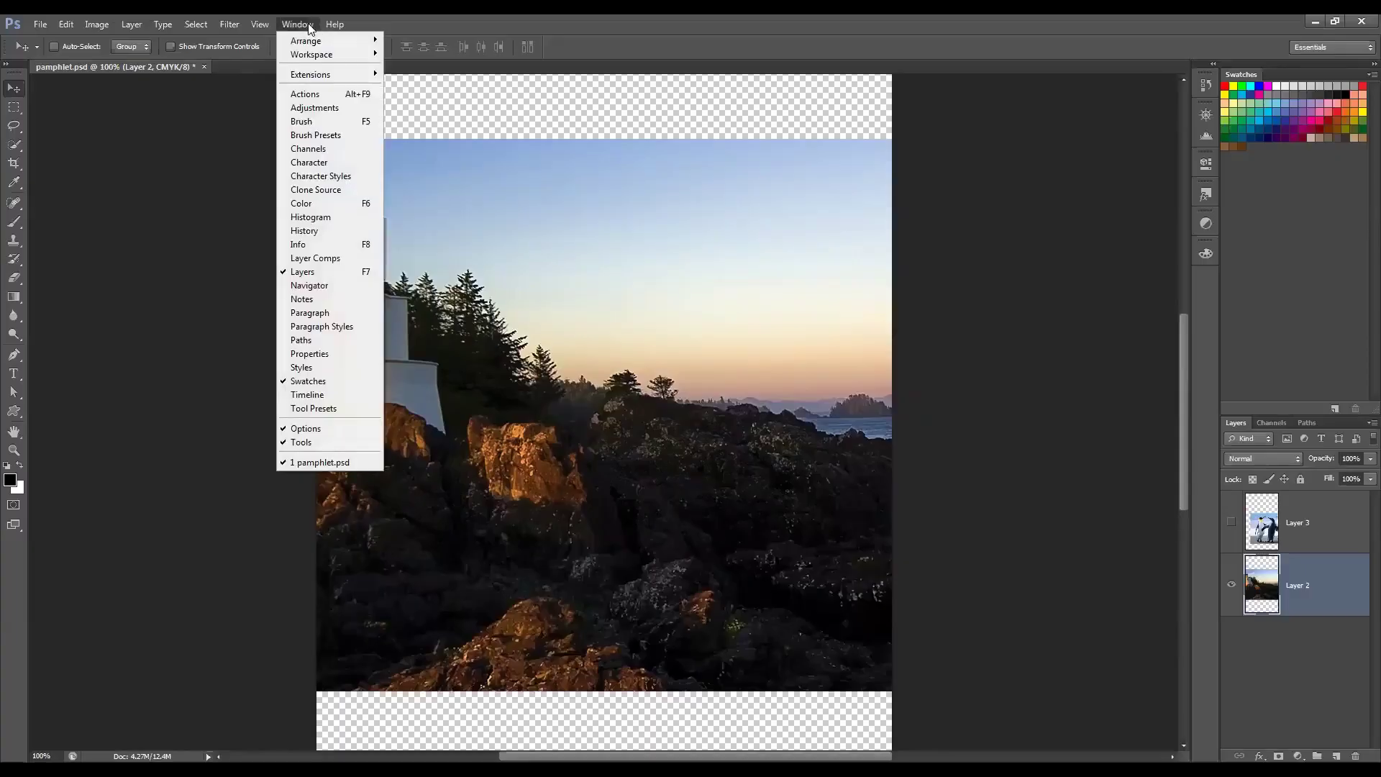
left_click(321, 229)
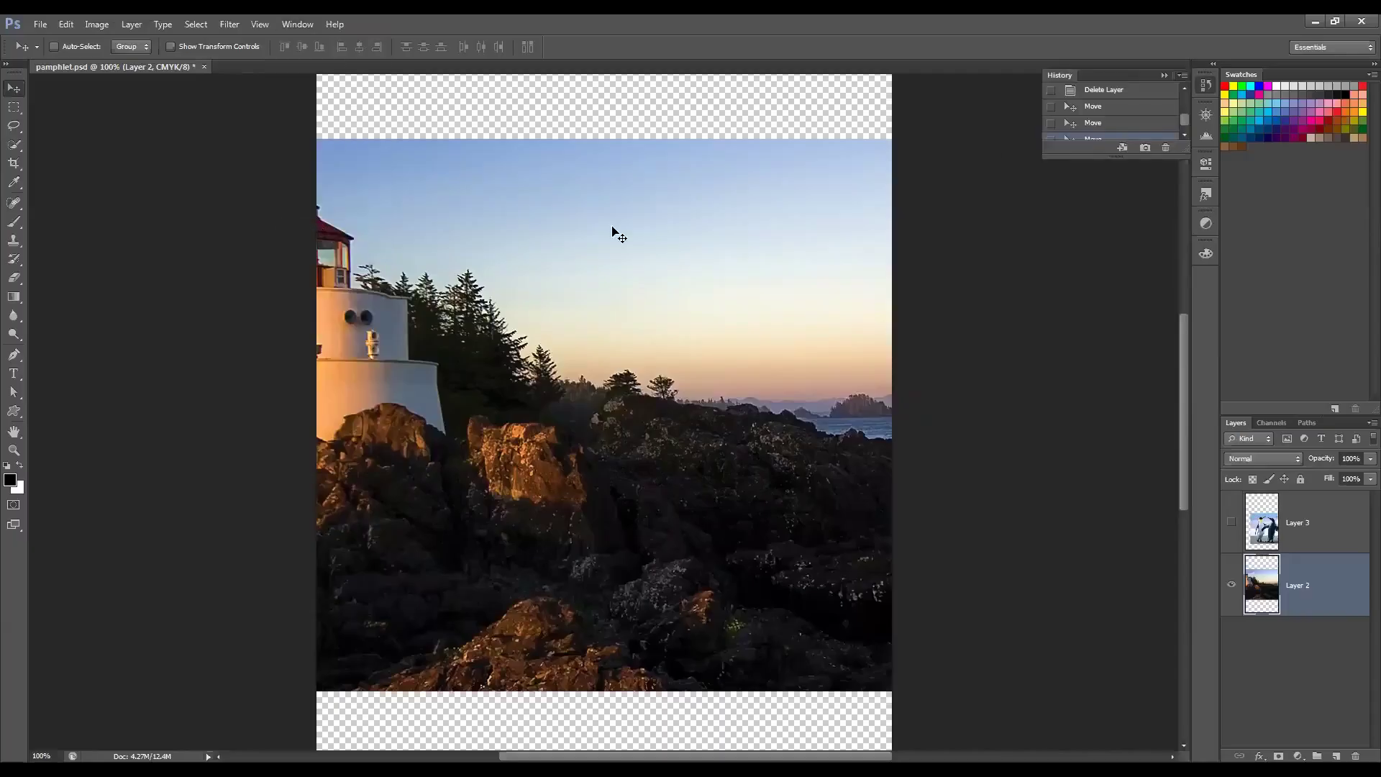
mouse_move(1092, 78)
left_mouse_down()
mouse_move(1073, 131)
mouse_move(1083, 83)
left_mouse_up()
left_click_drag(1089, 159, 1108, 405)
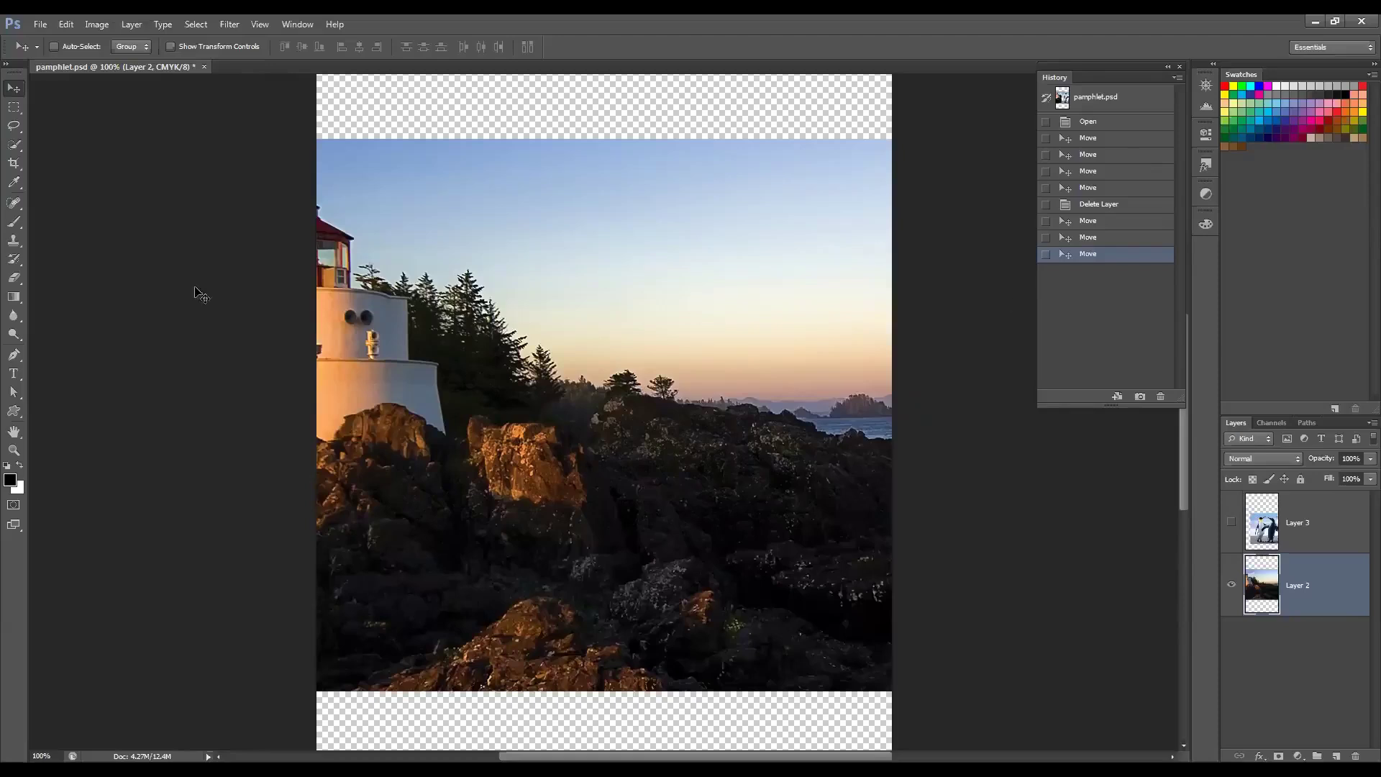
Step: Restore the original pamphlet.psd snapshot from the document's History and close the floating panel
left_click(44, 26)
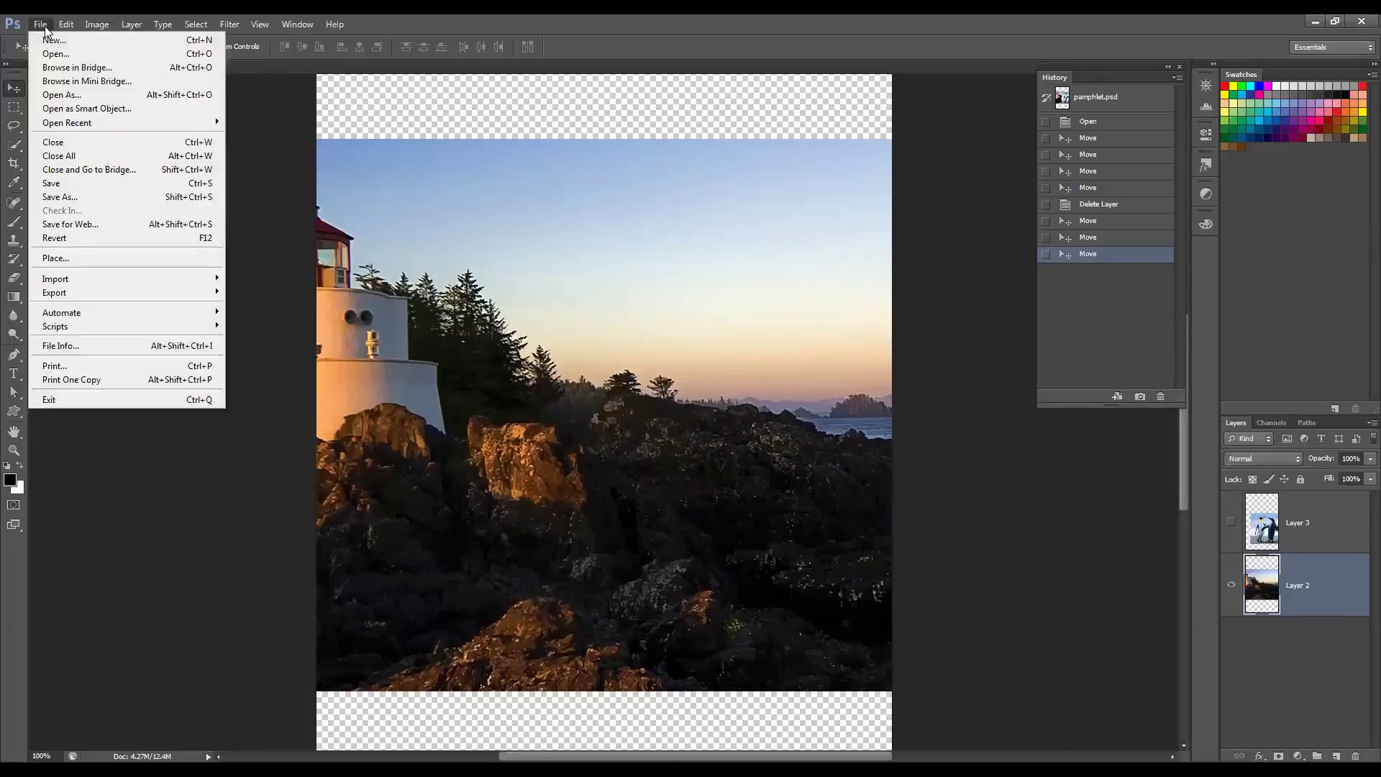
left_click(623, 149)
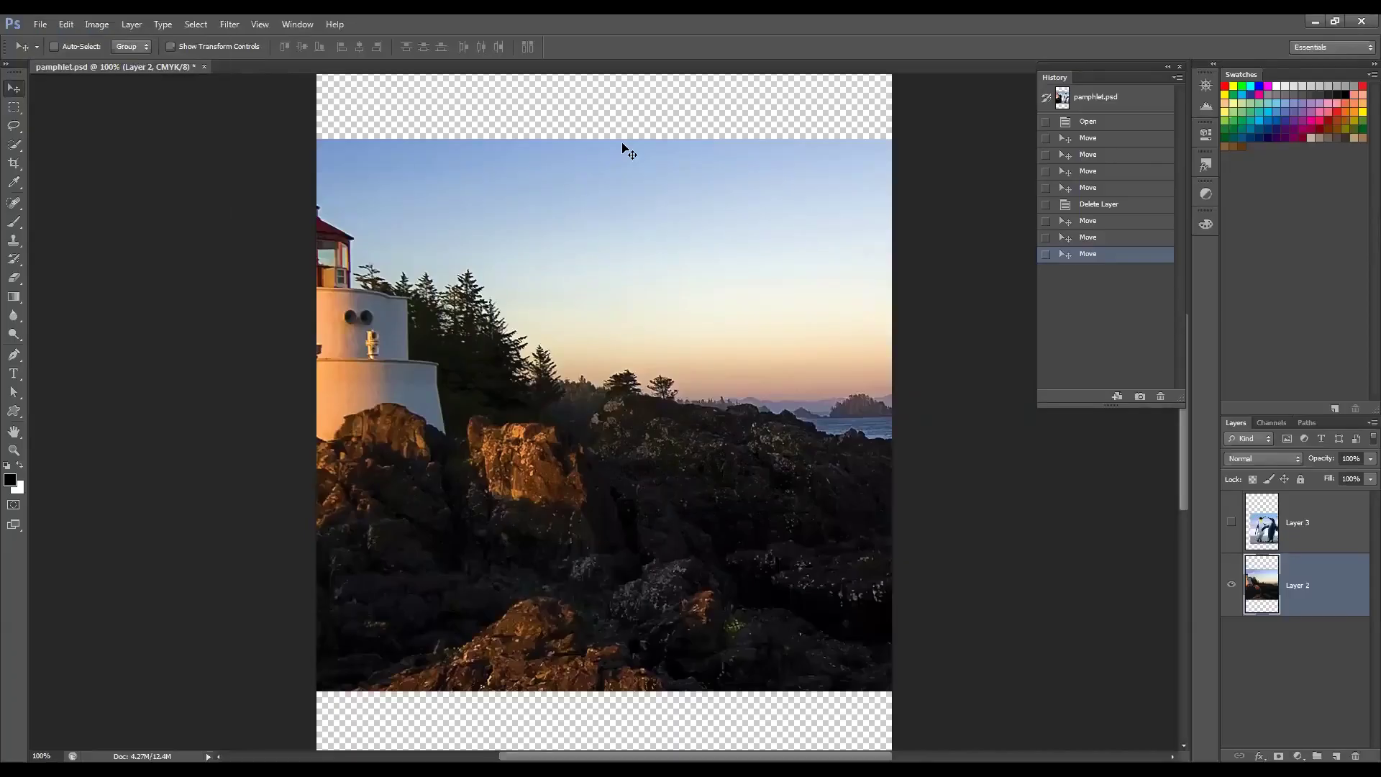
left_click(1096, 101)
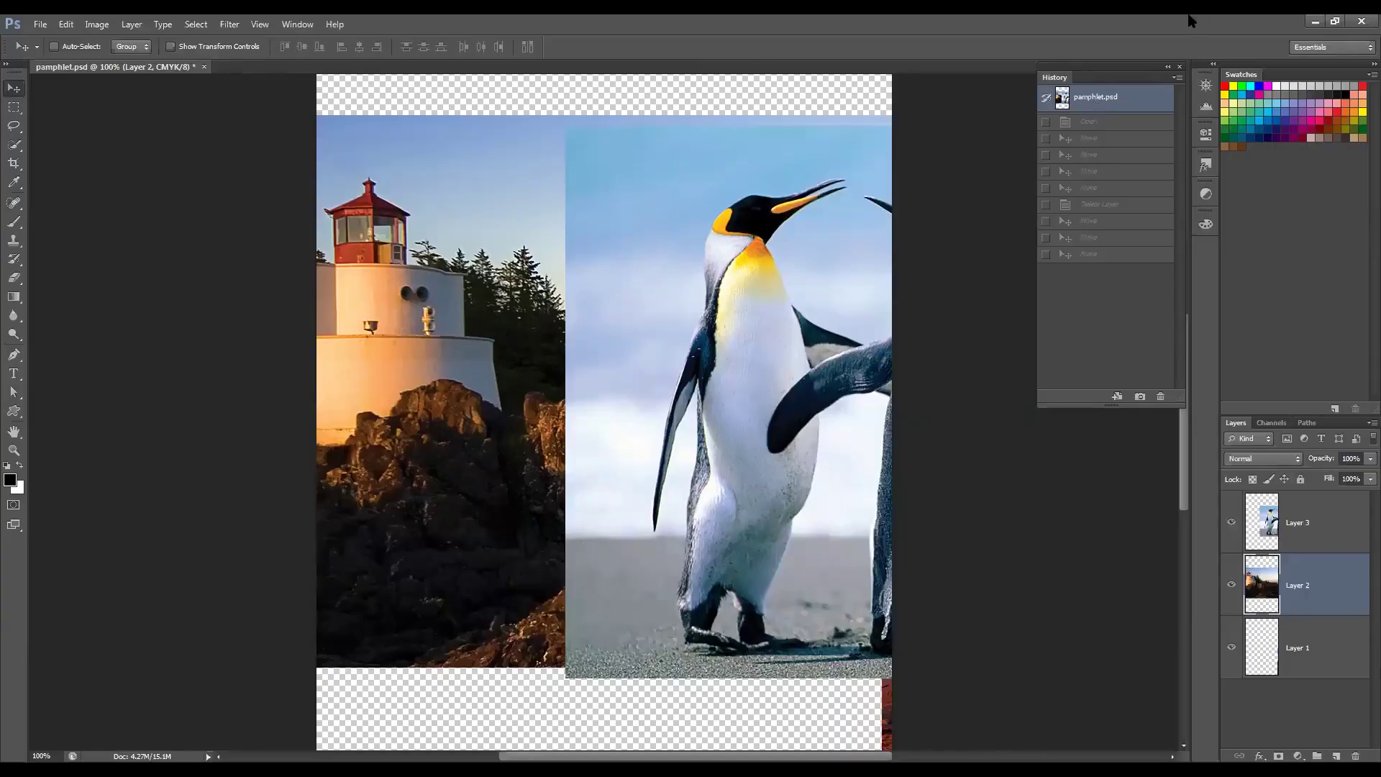
left_click(1180, 66)
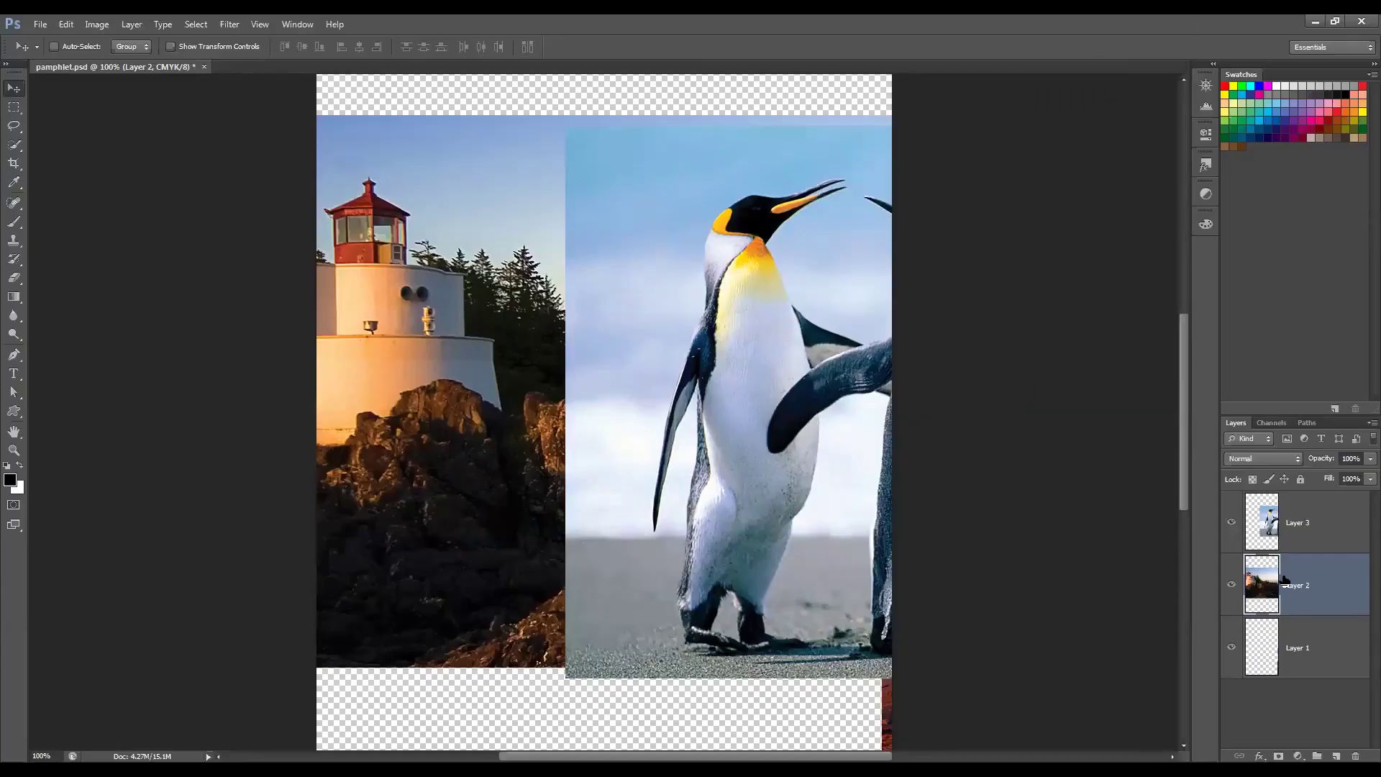
Step: Hide Layer 3 and activate the Rectangular Marquee tool after trying the Single Column Marquee
left_click(1231, 522)
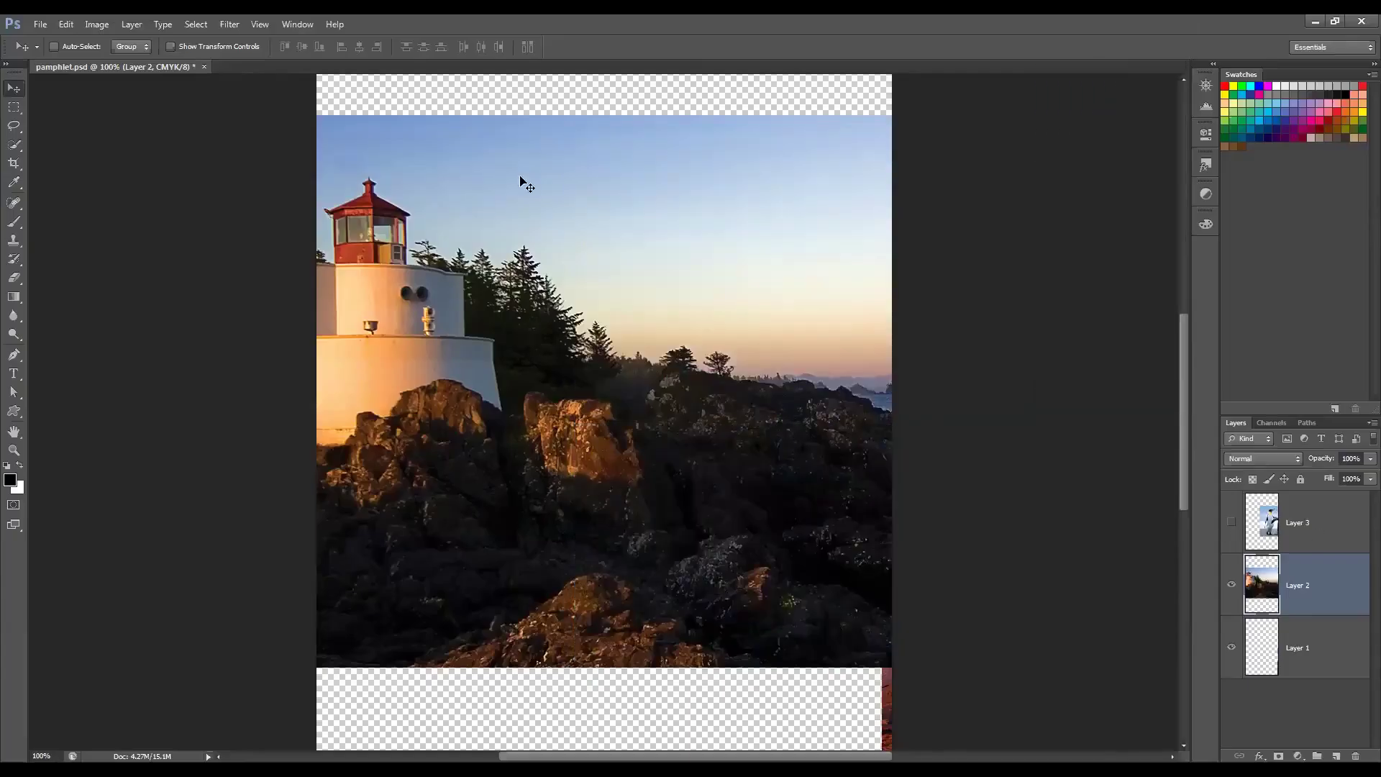
left_click(14, 108)
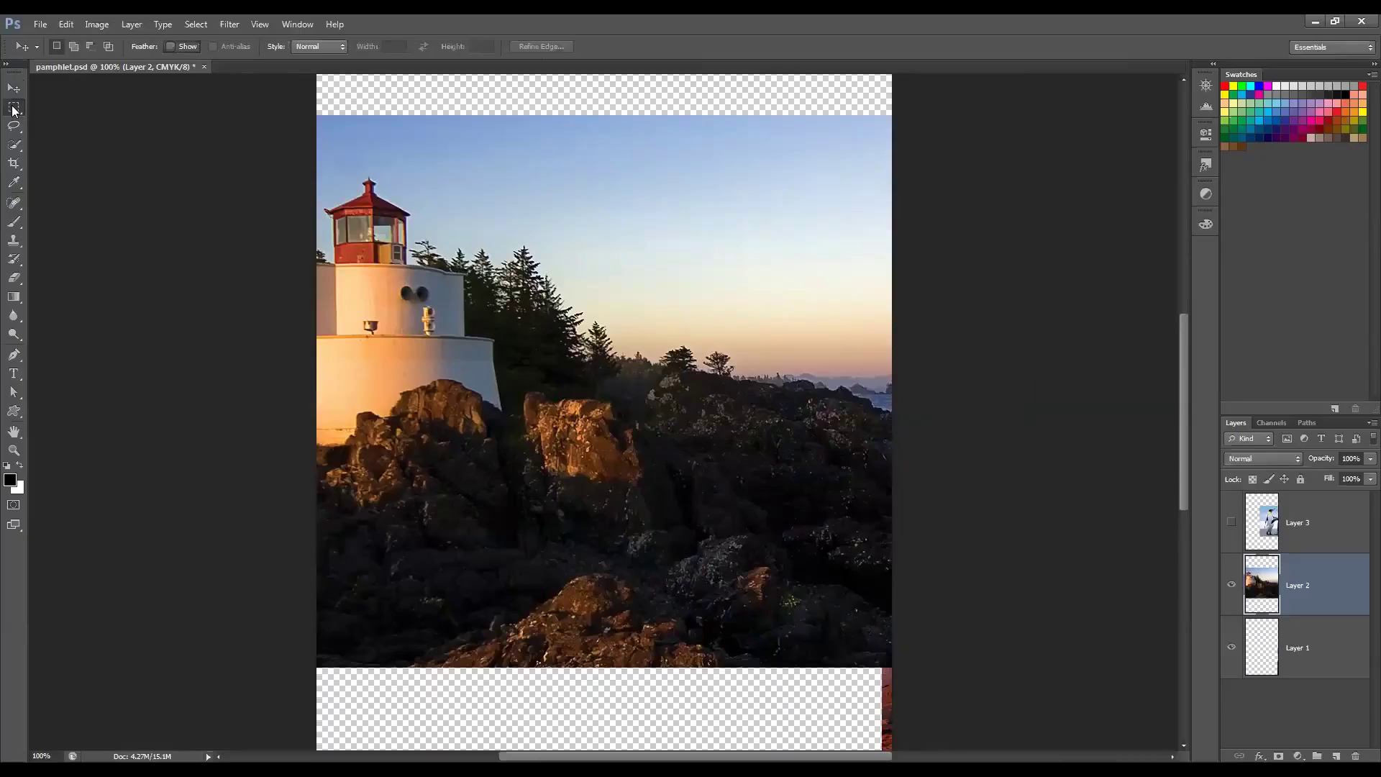
left_click(500, 197)
left_click(19, 114)
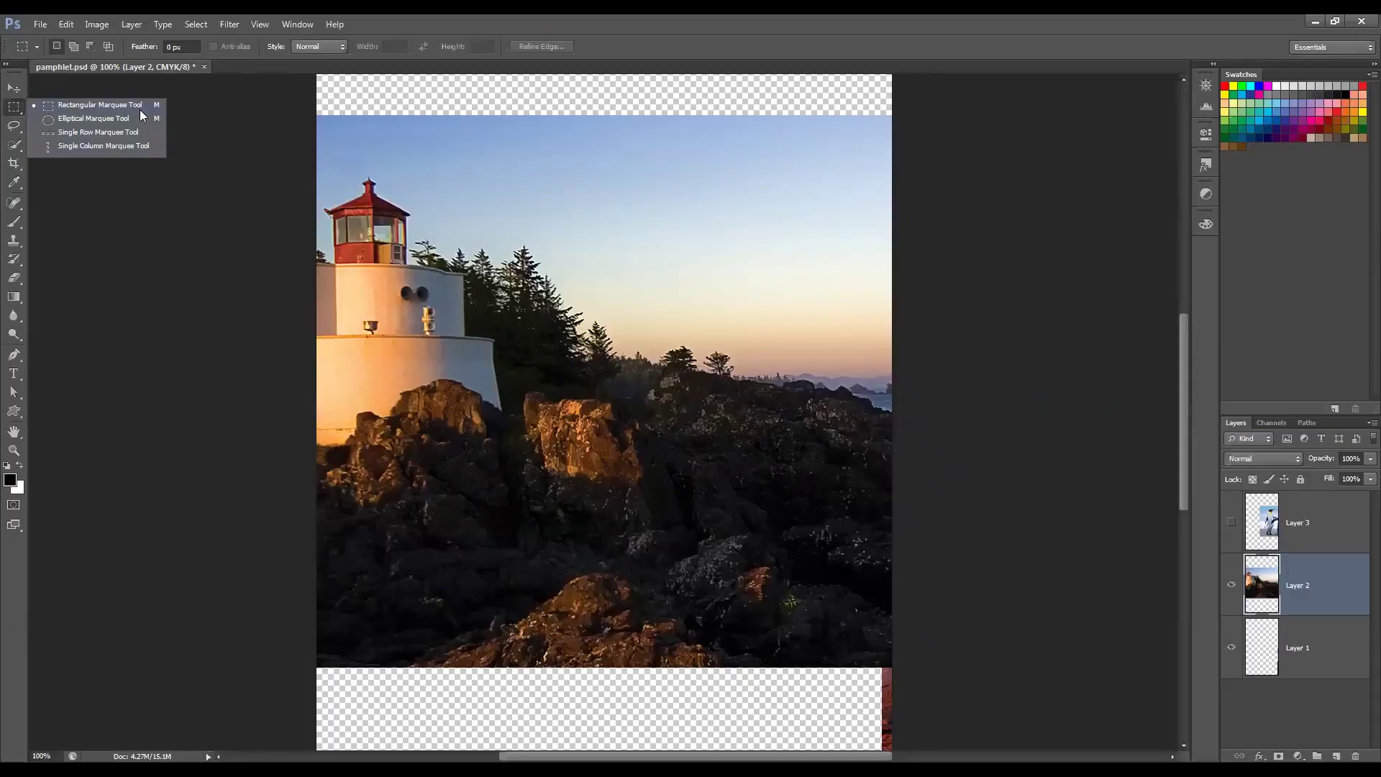
left_click(130, 147)
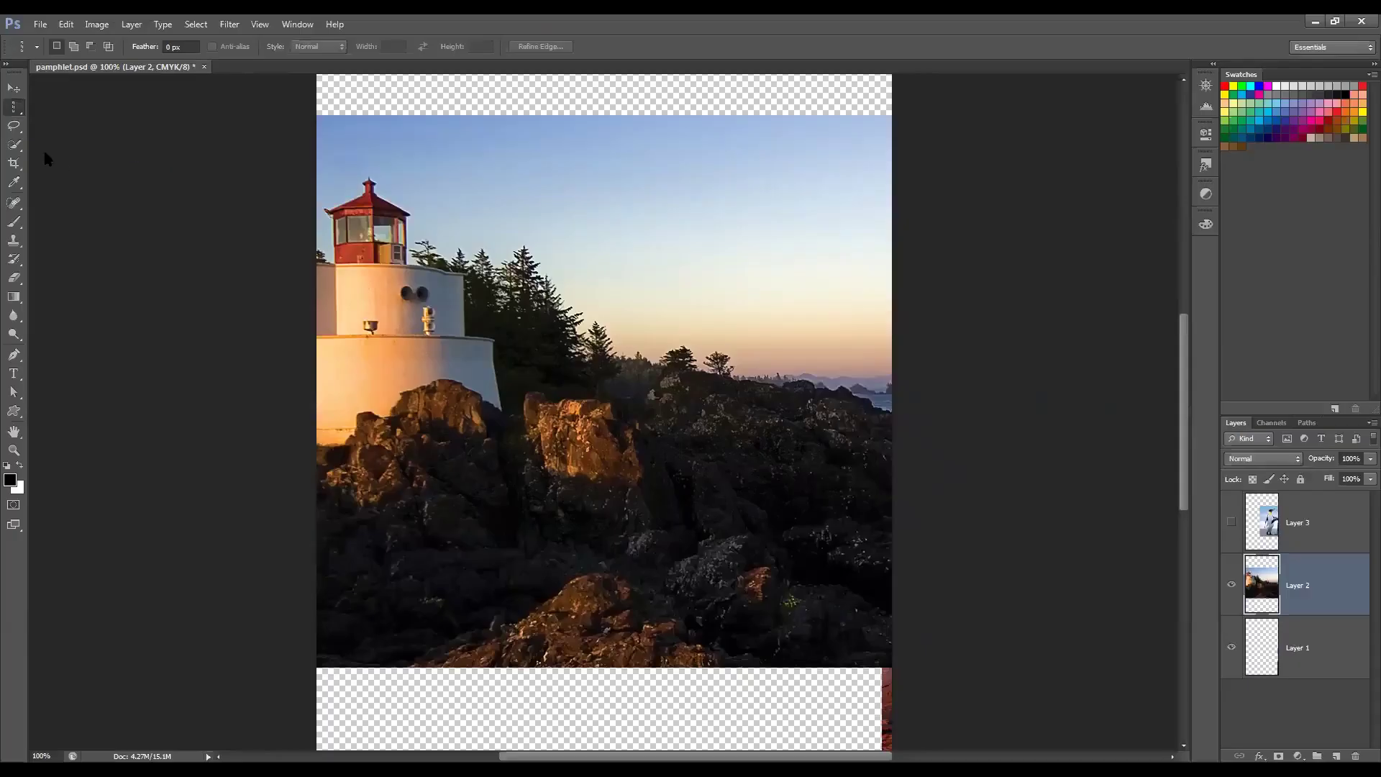
right_click(18, 115)
left_click(79, 107)
Step: Look at the marquee tool's presets and draw a rectangular selection over the sky beside the lighthouse, reaching down to the rocks
left_click(37, 49)
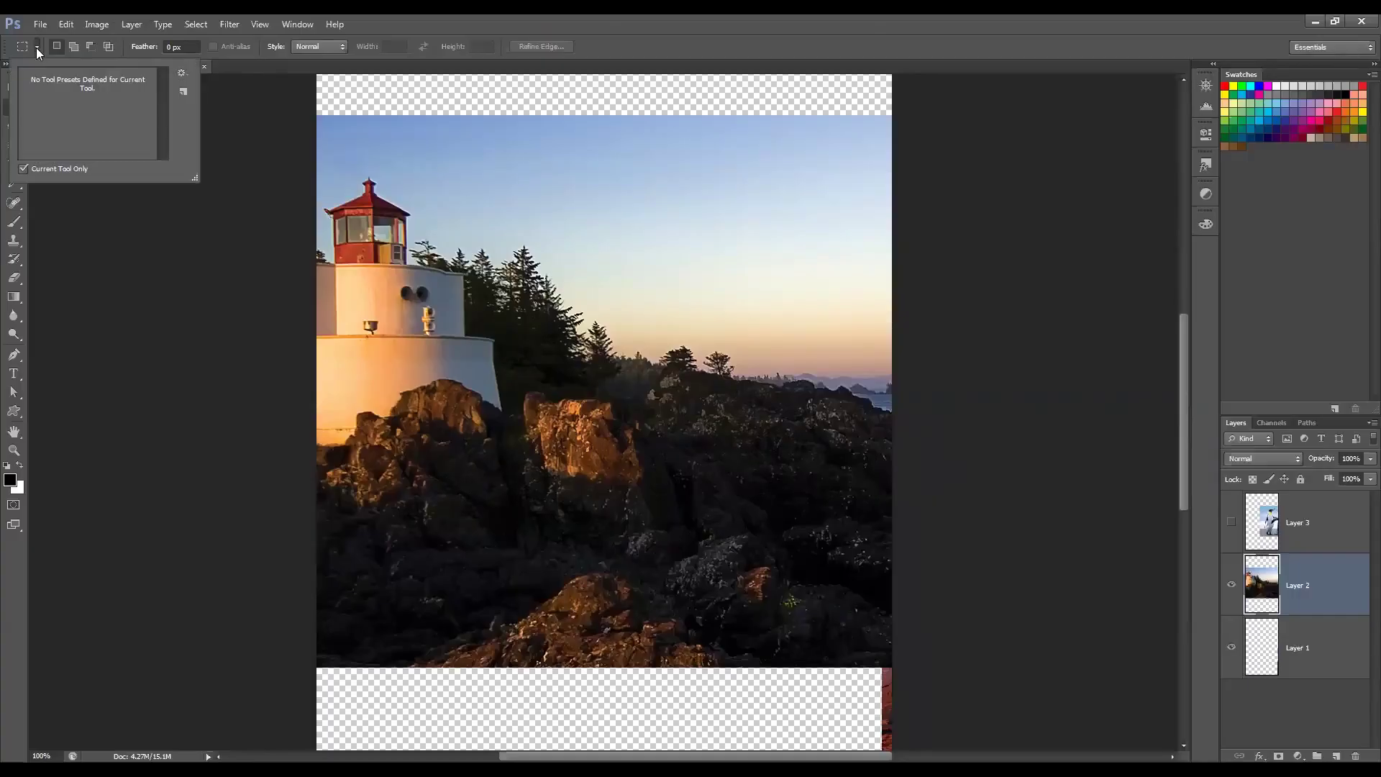
left_click(676, 165)
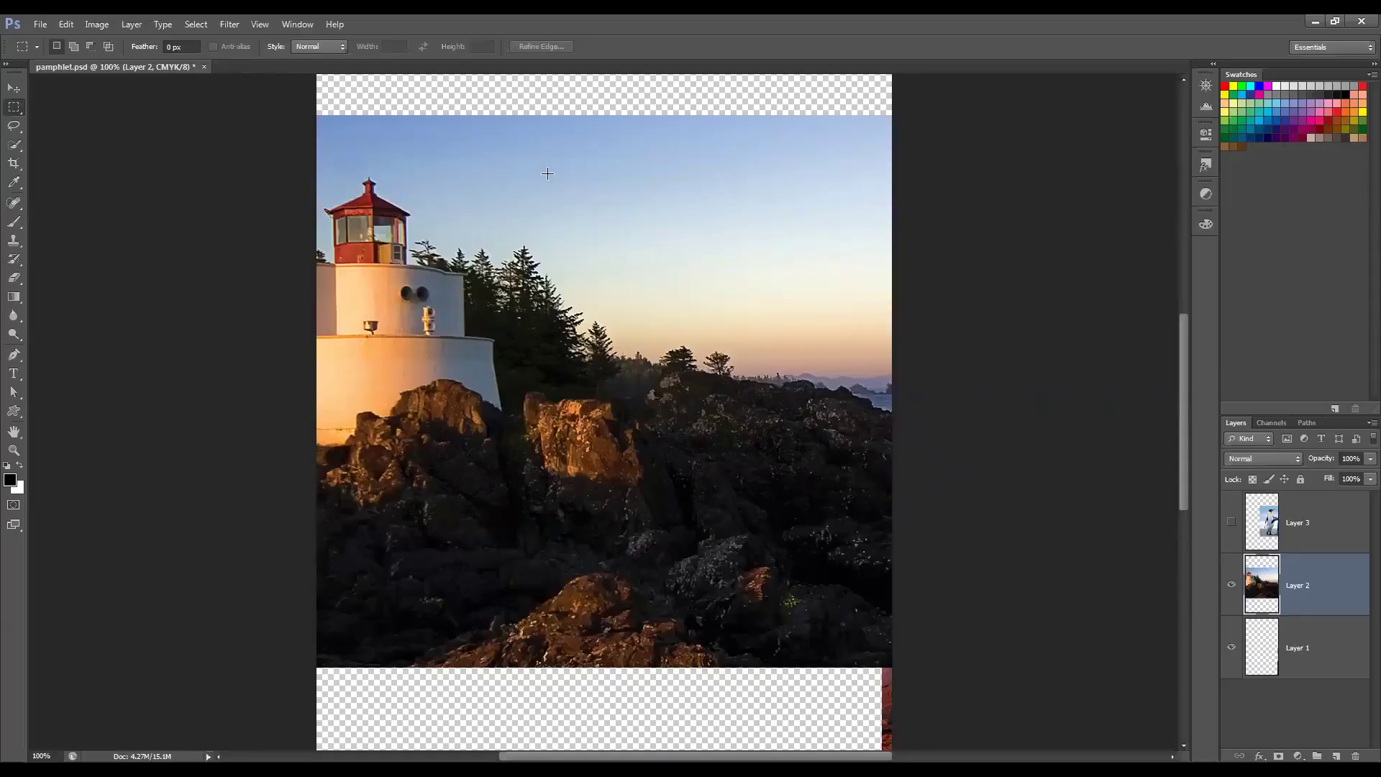
left_click_drag(547, 173, 836, 527)
left_click_drag(835, 528, 855, 416)
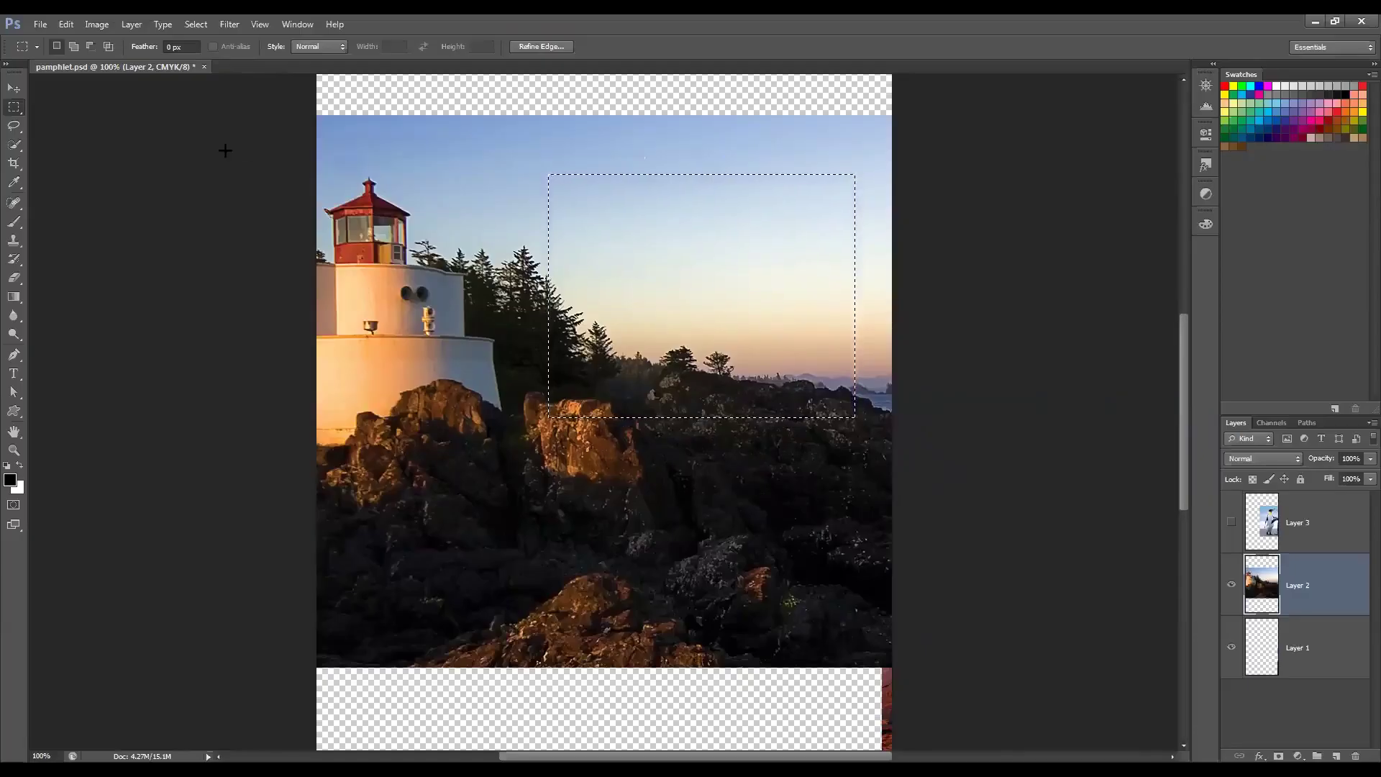
Step: Add seven smaller rectangles around the edges of the sky selection using the Add to selection mode
left_click(74, 46)
left_click_drag(476, 295, 590, 461)
left_click_drag(676, 417, 759, 525)
mouse_move(794, 399)
left_mouse_down()
mouse_move(905, 518)
mouse_move(898, 508)
left_mouse_up()
left_click_drag(823, 298, 896, 321)
left_click_drag(823, 162, 881, 196)
left_click_drag(728, 130, 763, 175)
left_click_drag(545, 147, 623, 224)
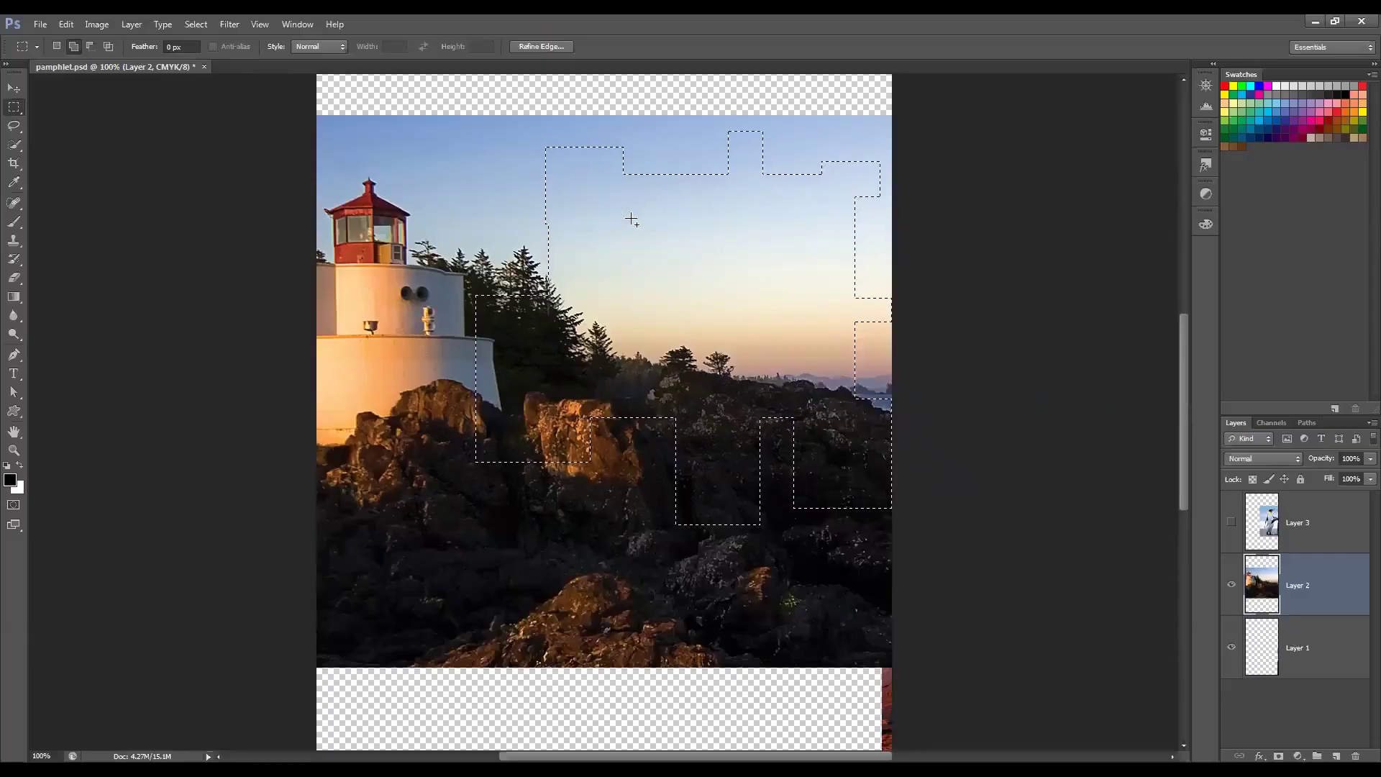
Step: Cut rectangular pieces out of the selection's edges using the Subtract from selection mode
left_click(90, 48)
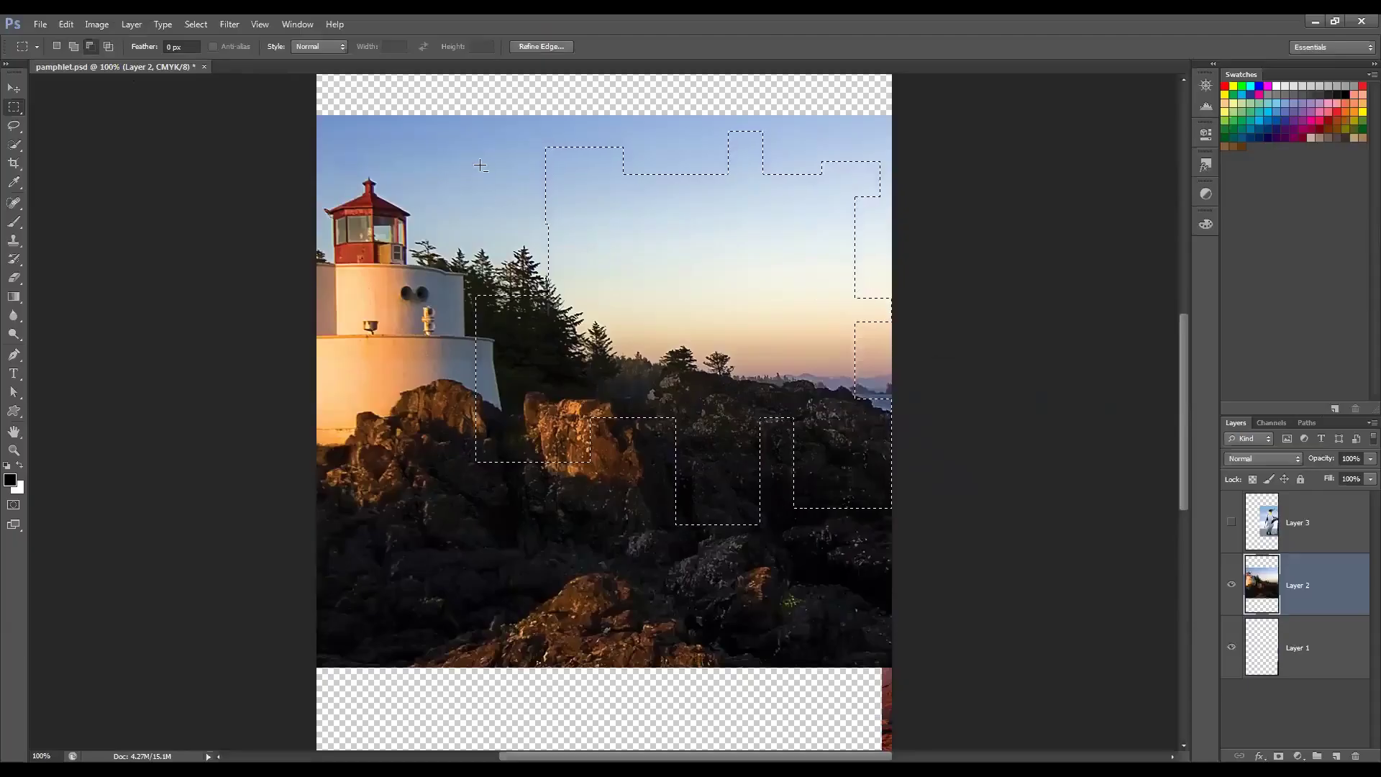
left_click_drag(481, 166, 590, 285)
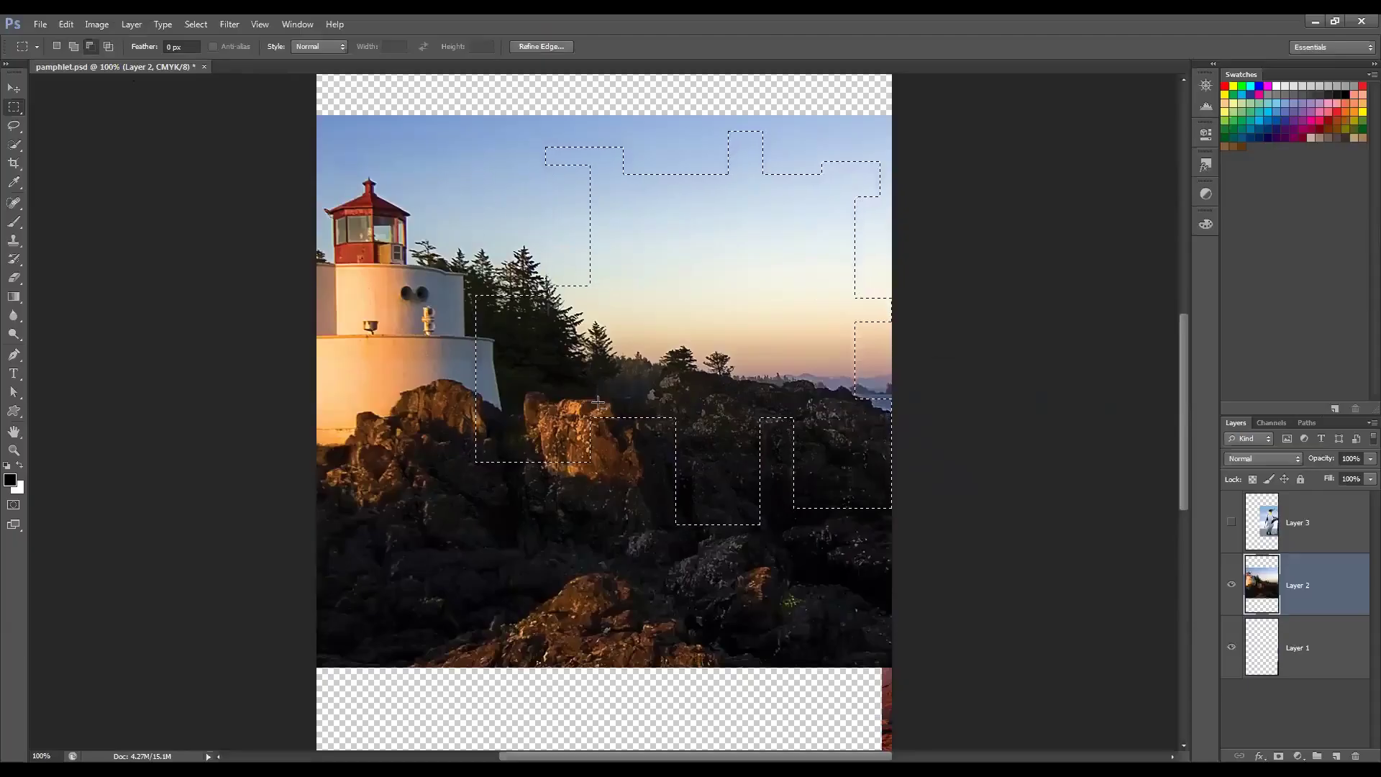
left_click_drag(785, 597, 666, 490)
left_click_drag(468, 472, 568, 391)
left_click_drag(599, 343, 597, 317)
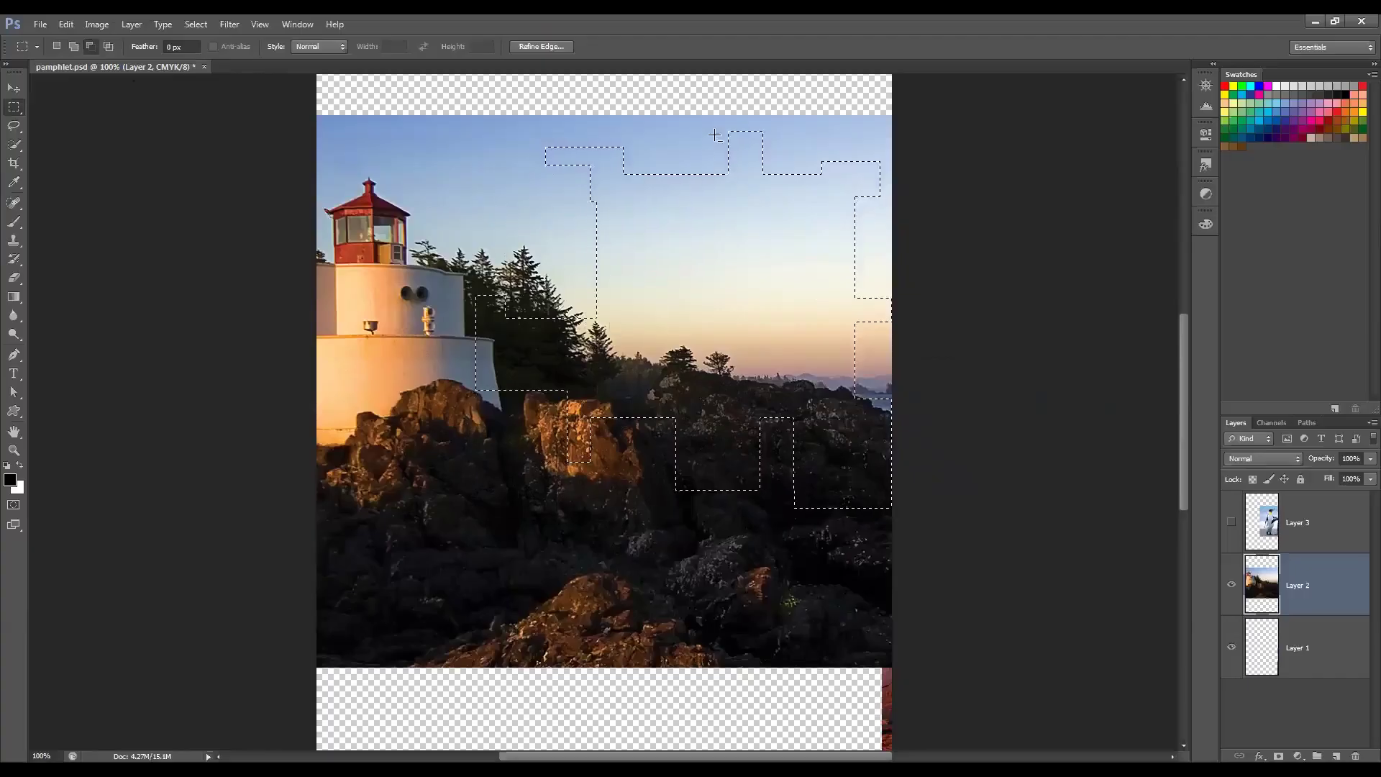
left_click_drag(705, 127, 762, 227)
left_click_drag(836, 137, 899, 211)
Step: Intersect the selection with a large rectangle over the trees and central sky, and deselect the result
left_click(108, 46)
left_click_drag(481, 140, 728, 446)
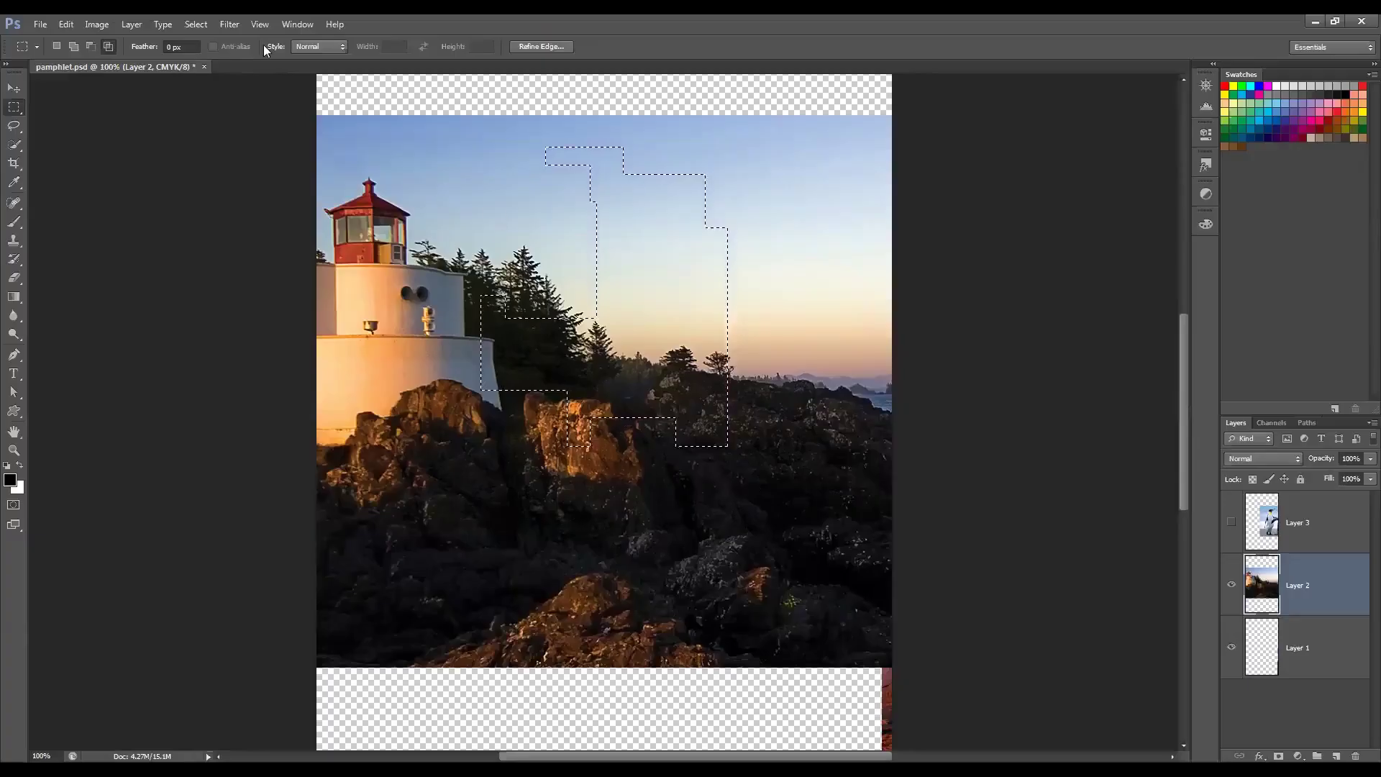
left_click(24, 46)
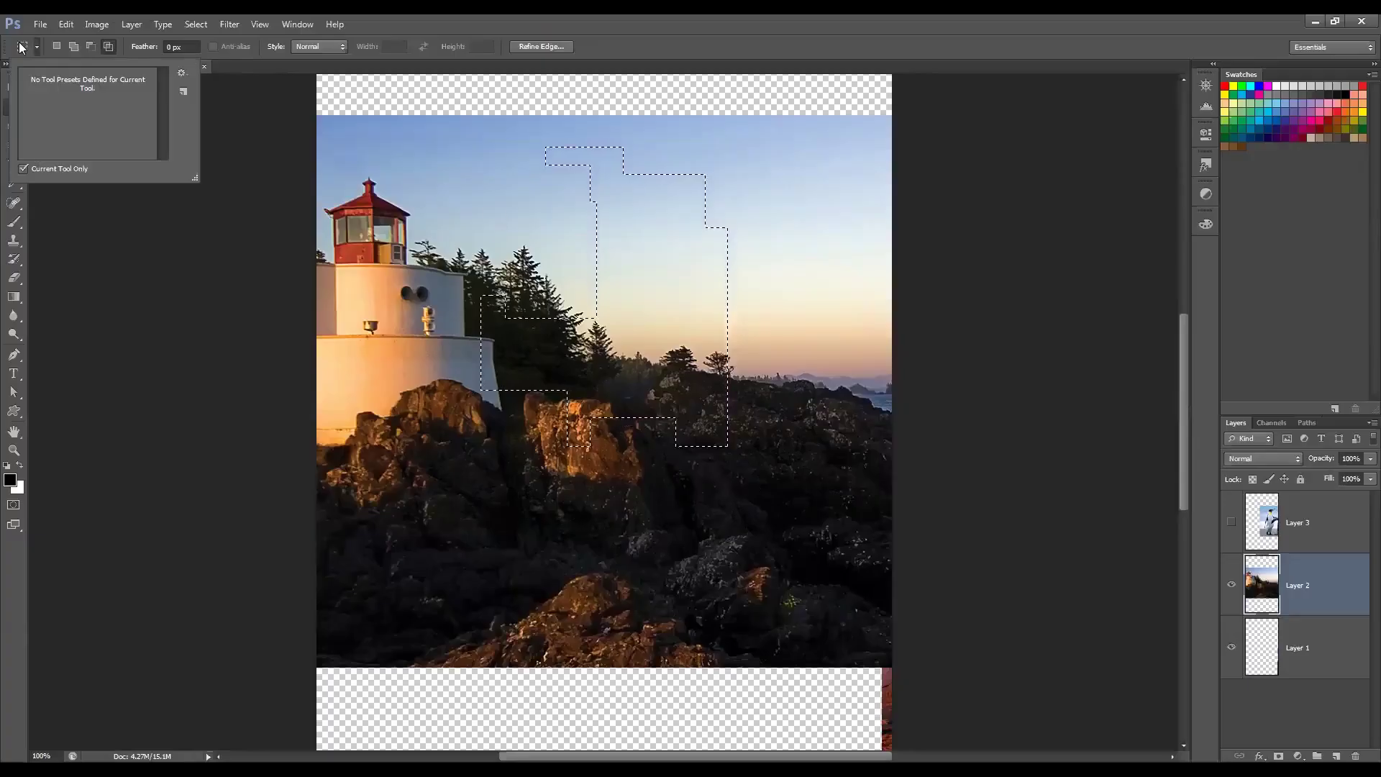
left_click(554, 198)
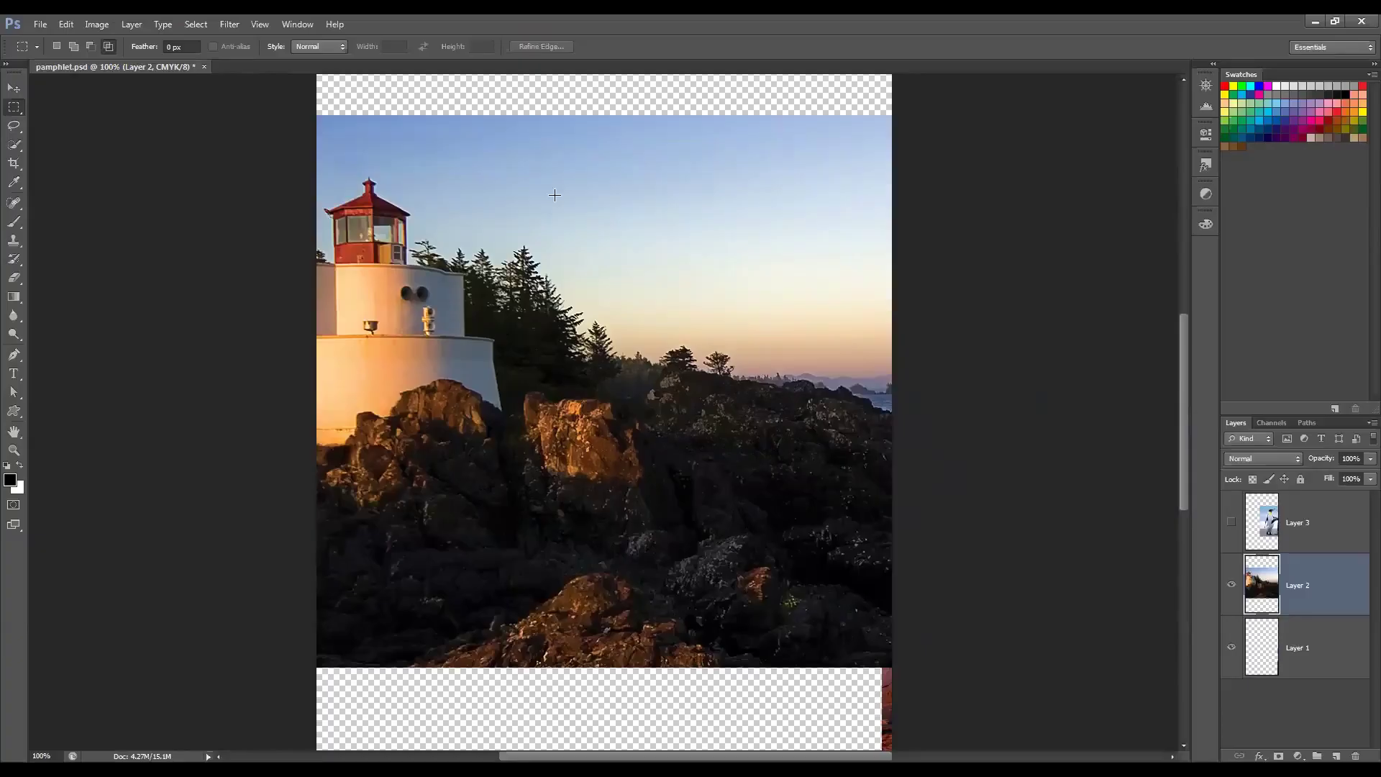
Step: Draw a new rectangular selection over the trees and sky and extend it with five added rectangles around its edges
left_click_drag(465, 175, 706, 476)
left_click(705, 476)
left_click_drag(456, 170, 738, 398)
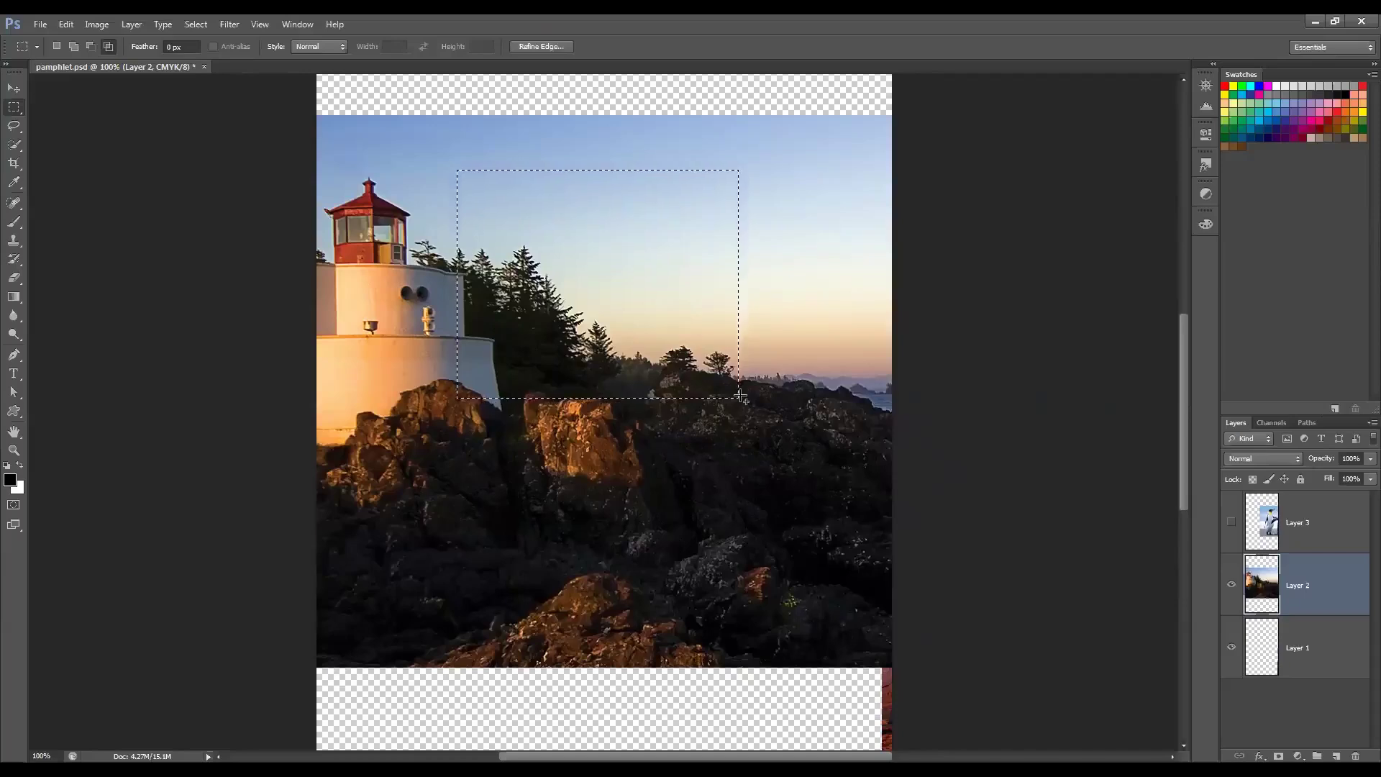
key("shift")
left_click_drag(745, 331, 808, 374)
left_click_drag(600, 398, 654, 461)
left_click_drag(407, 338, 510, 451)
left_click_drag(402, 133, 485, 232)
left_click_drag(668, 132, 713, 223)
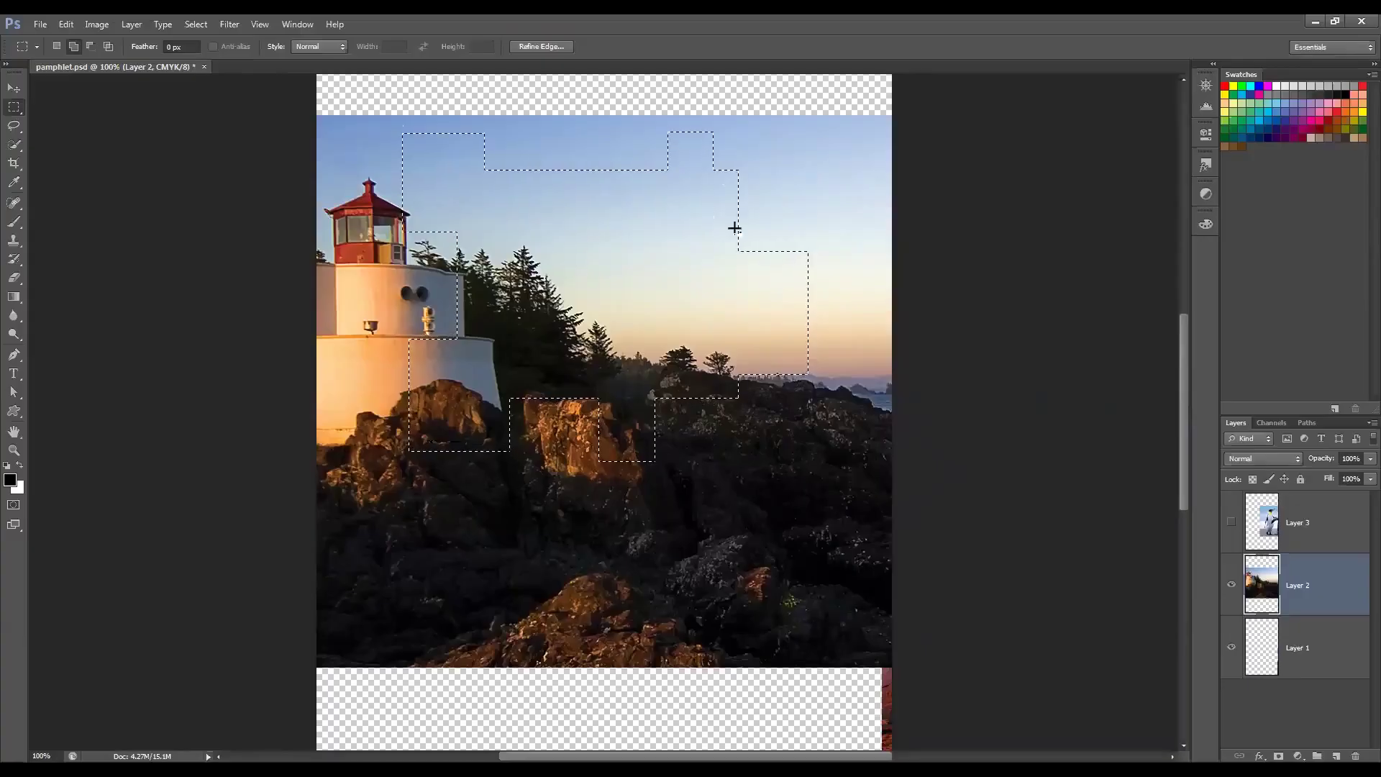
Step: Subtract rectangular areas from the extended selection's upper and lower edges, and deselect it
key("shift+alt")
key("alt")
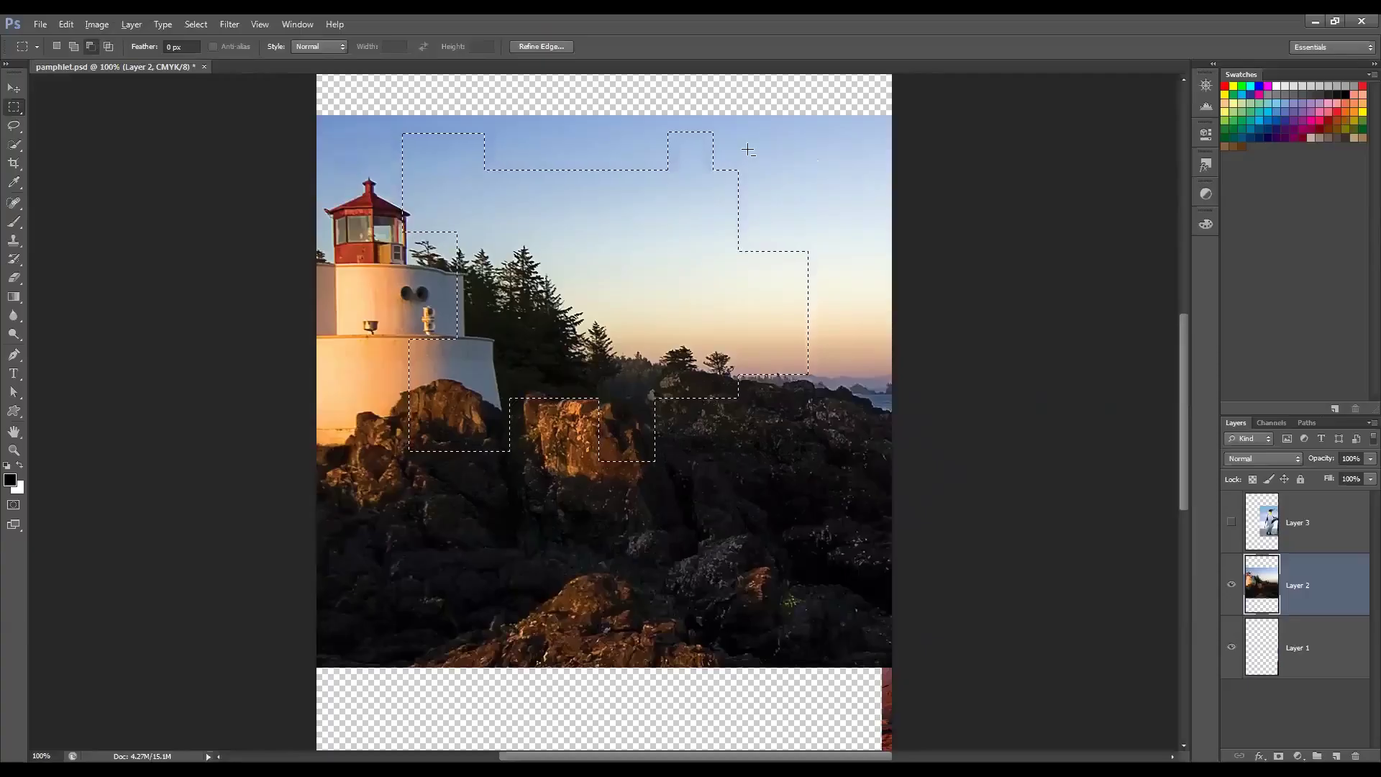
left_click_drag(639, 108, 800, 276)
left_click_drag(558, 359, 735, 527)
left_click_drag(368, 366, 538, 499)
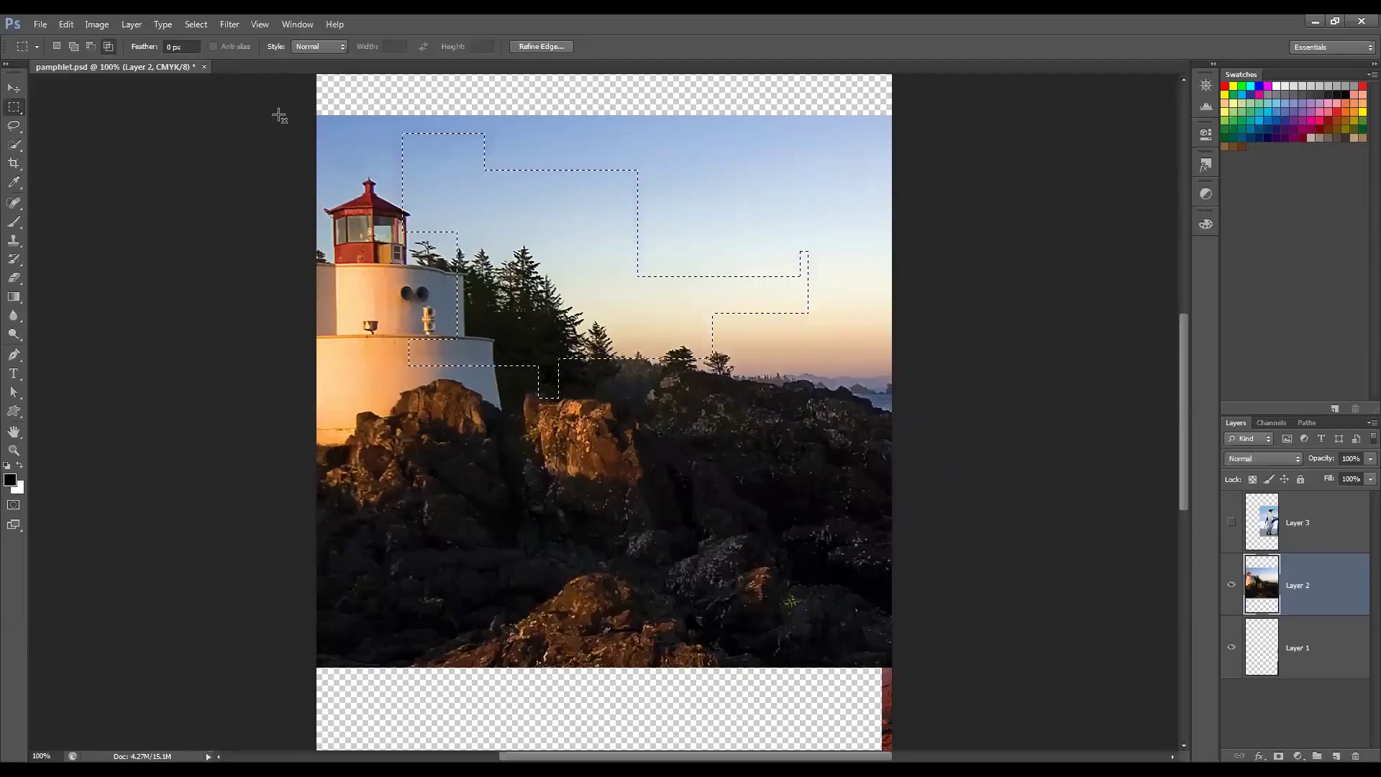
left_click(108, 47)
left_click(538, 153)
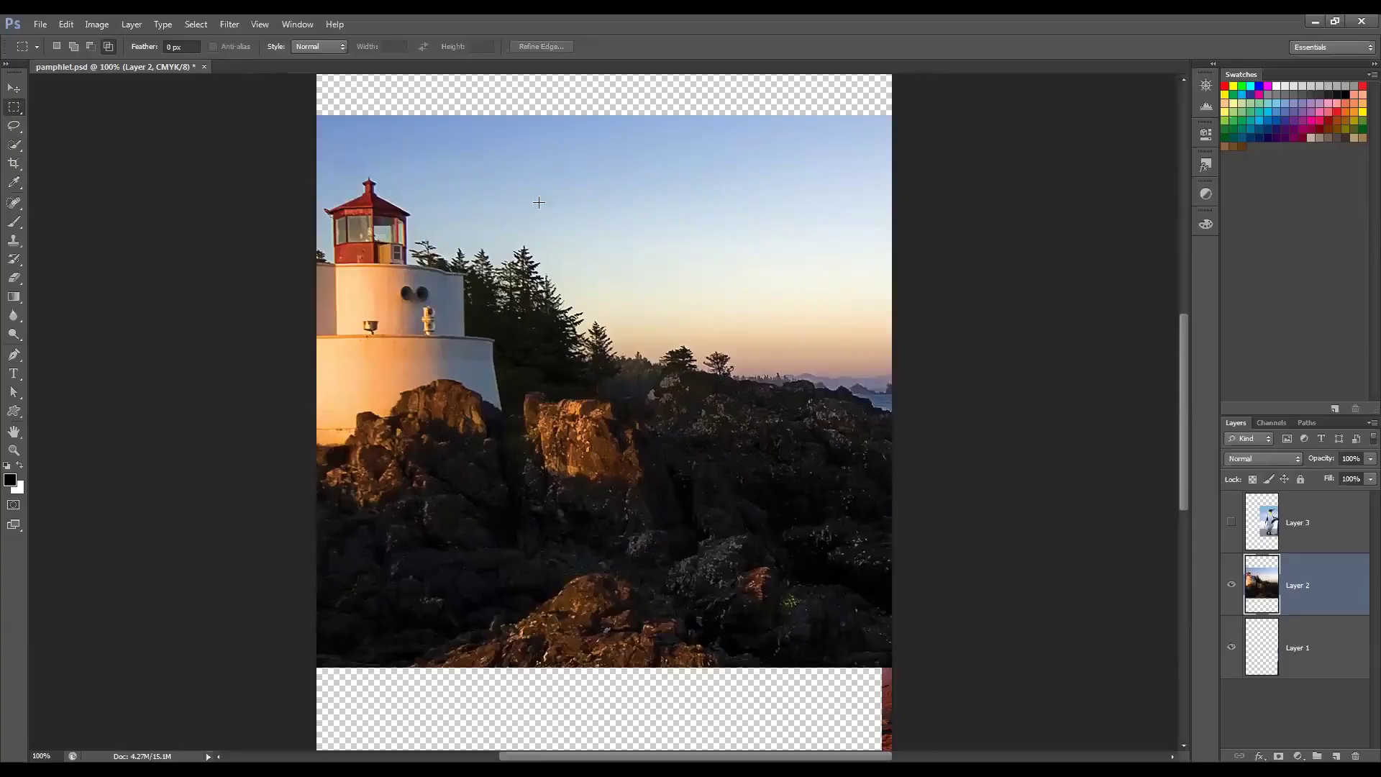
Step: Draw a rectangular selection from the sky down to the rocks and add two rectangles along its seaward side
left_click_drag(501, 158, 774, 469)
left_click_drag(735, 172, 842, 300, "shift")
left_click_drag(749, 315, 816, 442, "shift")
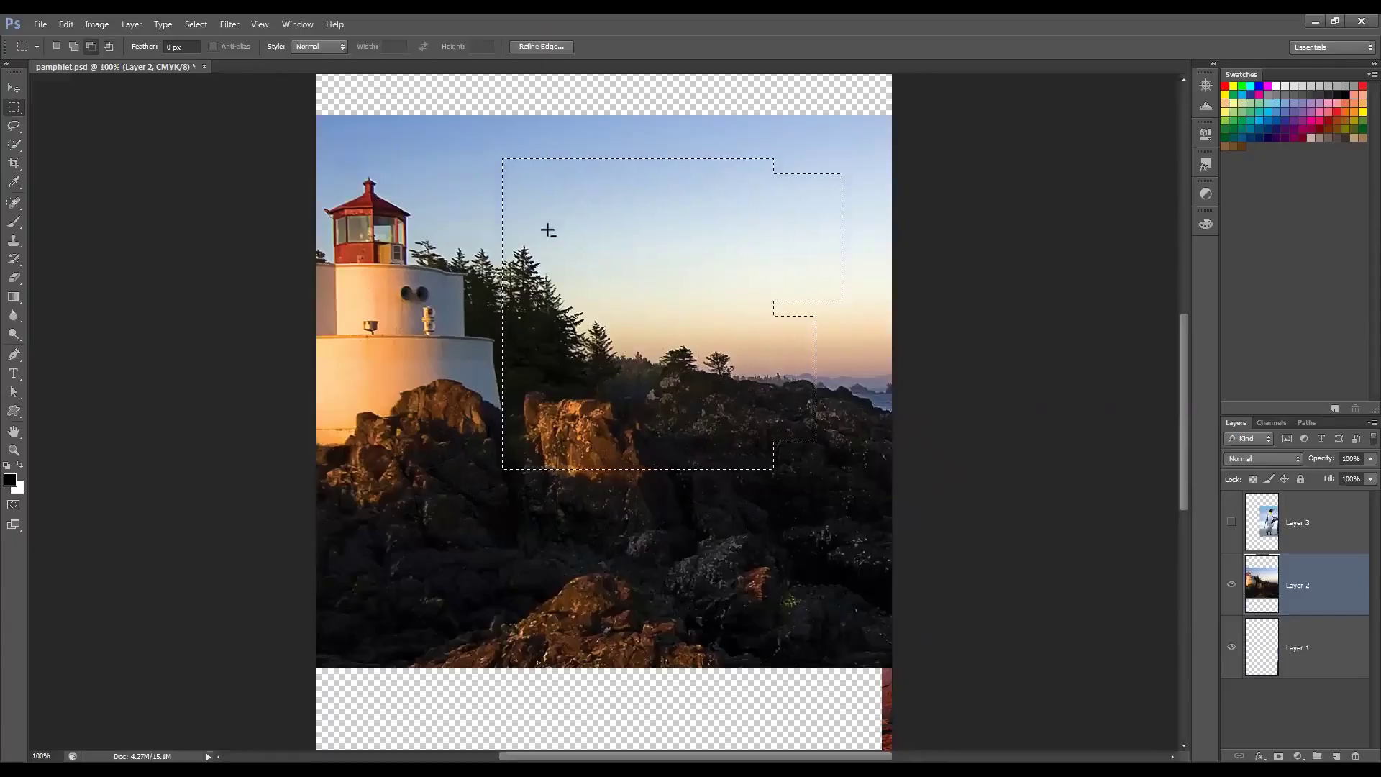
Step: Subtract three rectangles from the selection's lighthouse side and lower edge, and deselect it
left_click_drag(547, 245, 499, 155, "alt")
left_click_drag(599, 401, 697, 474, "alt")
left_click_drag(545, 295, 500, 403, "alt")
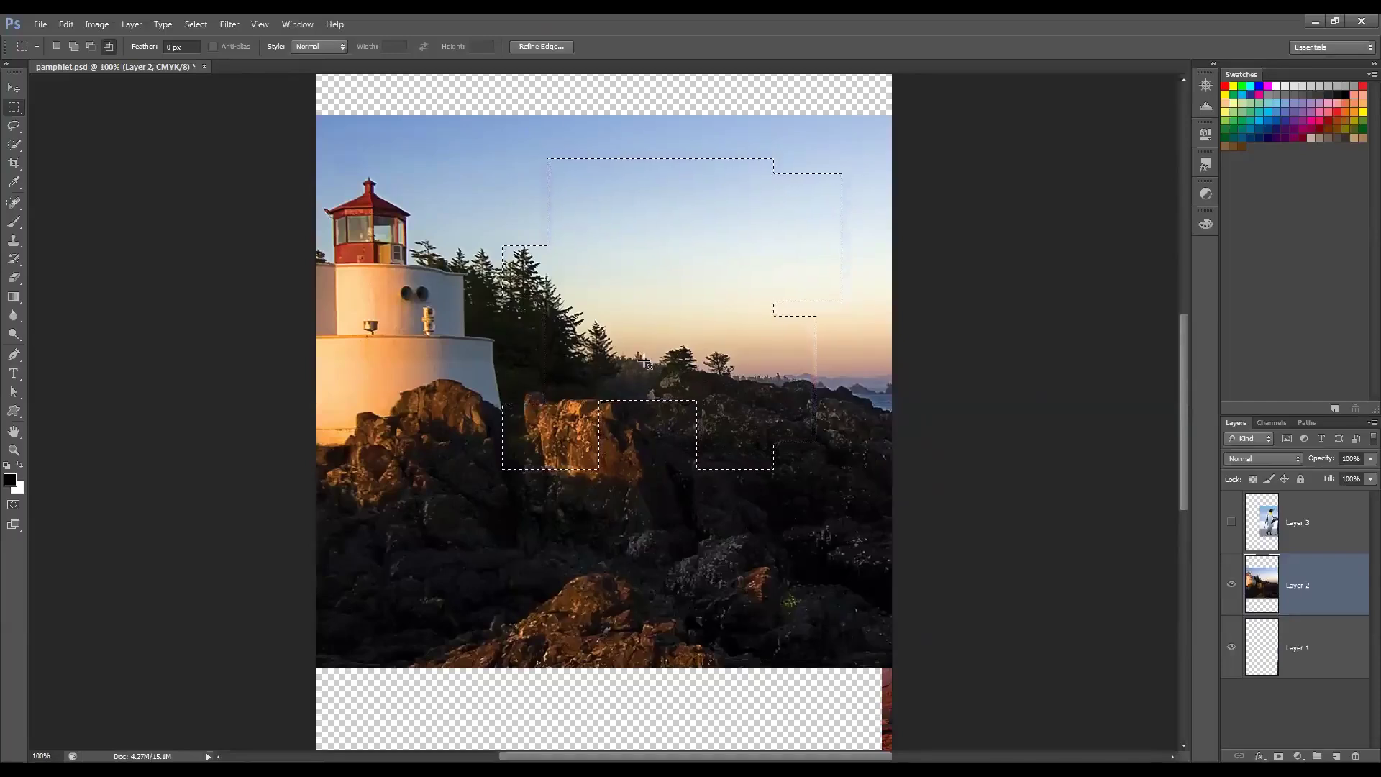
left_click(461, 185)
Step: Set the marquee feather to 10 px, draw a feathered rectangular selection over the sky, and deselect it
left_click_drag(190, 47, 129, 47)
type("10")
key("Return")
left_click_drag(540, 160, 782, 361)
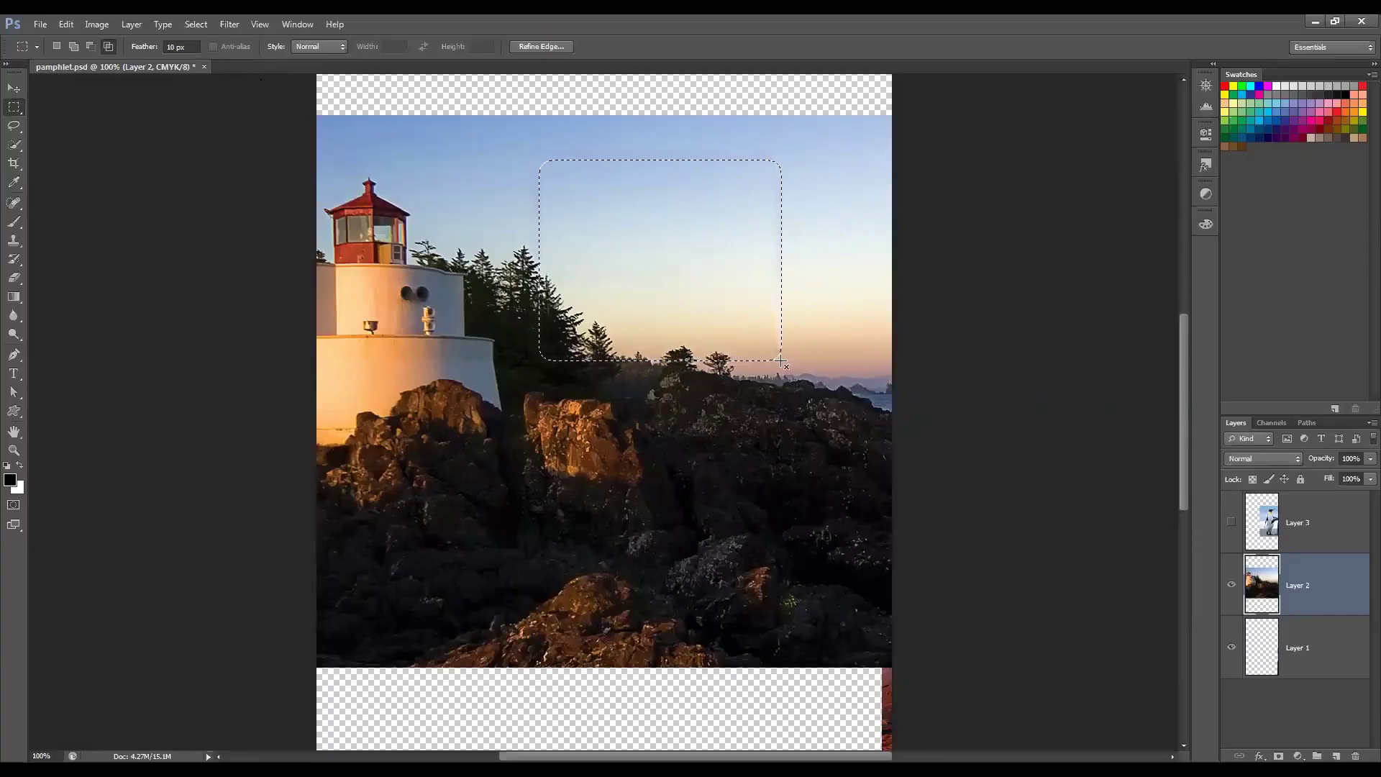
left_click(618, 406)
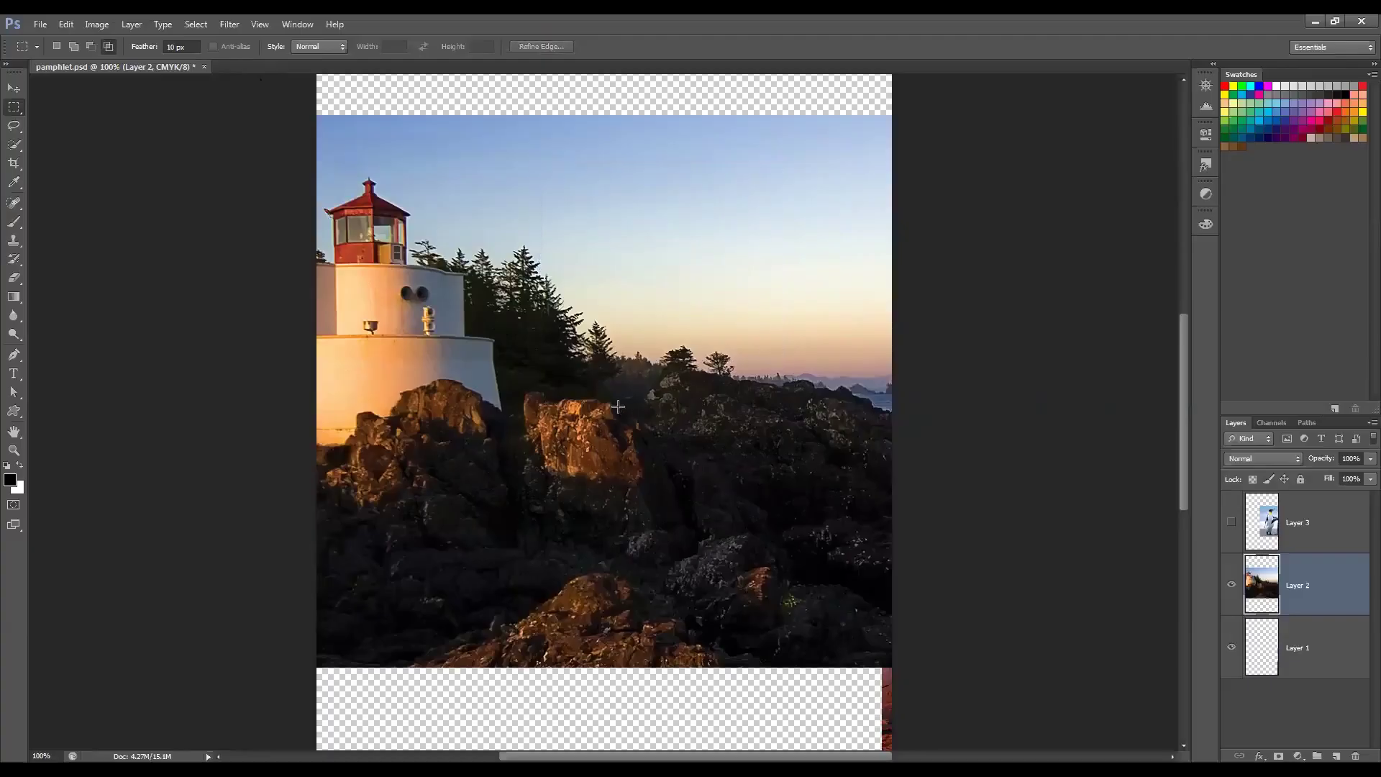
Step: Hide Layer 2 and create two new empty layers above it
left_click(1231, 585)
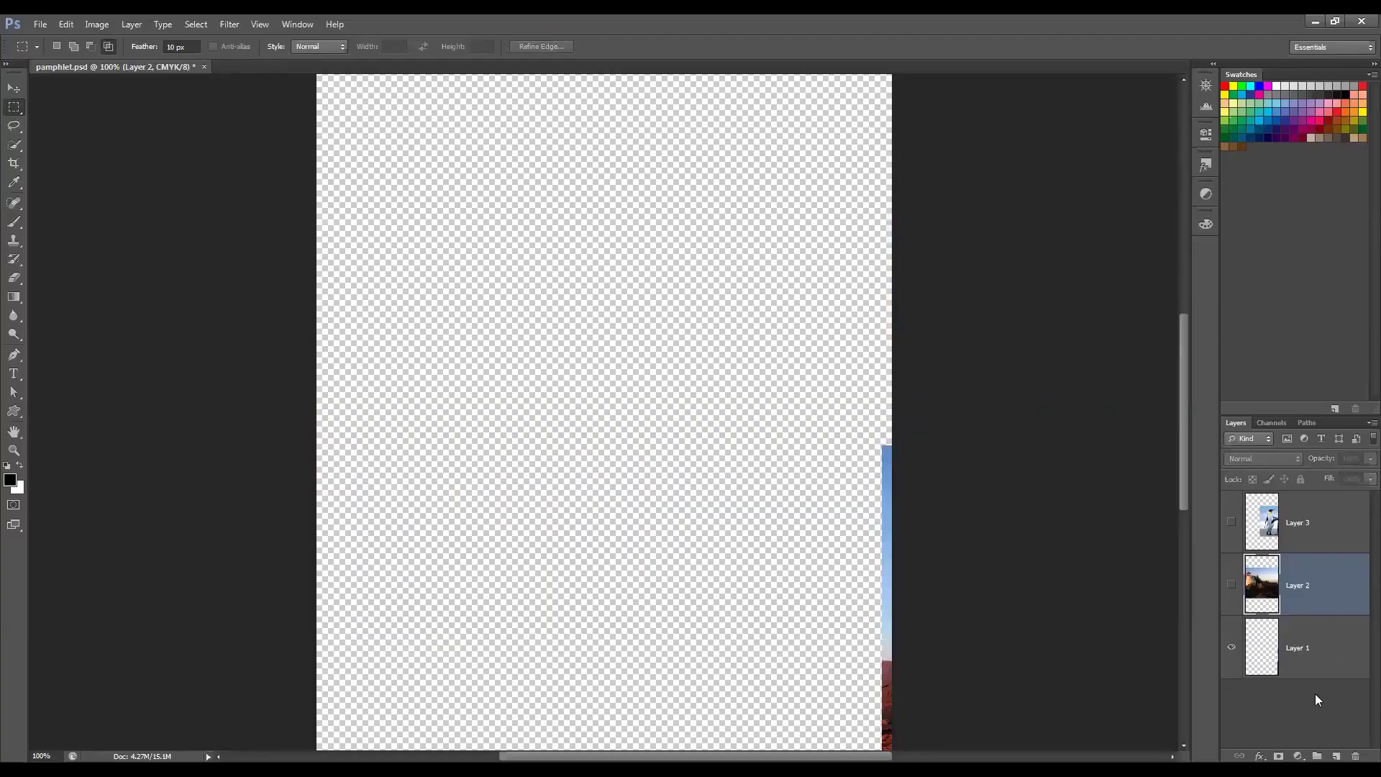
key("ctrl+shift+alt+n")
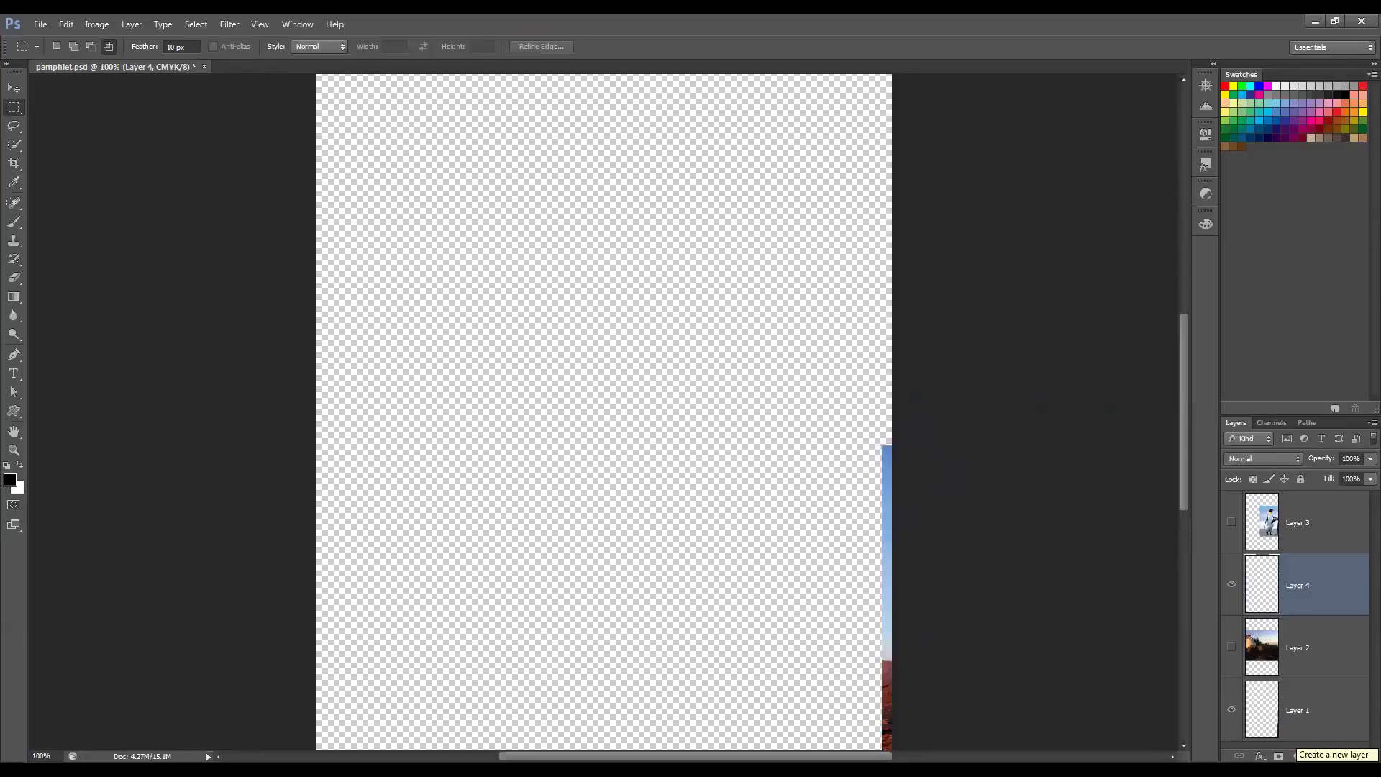
left_click(1336, 756)
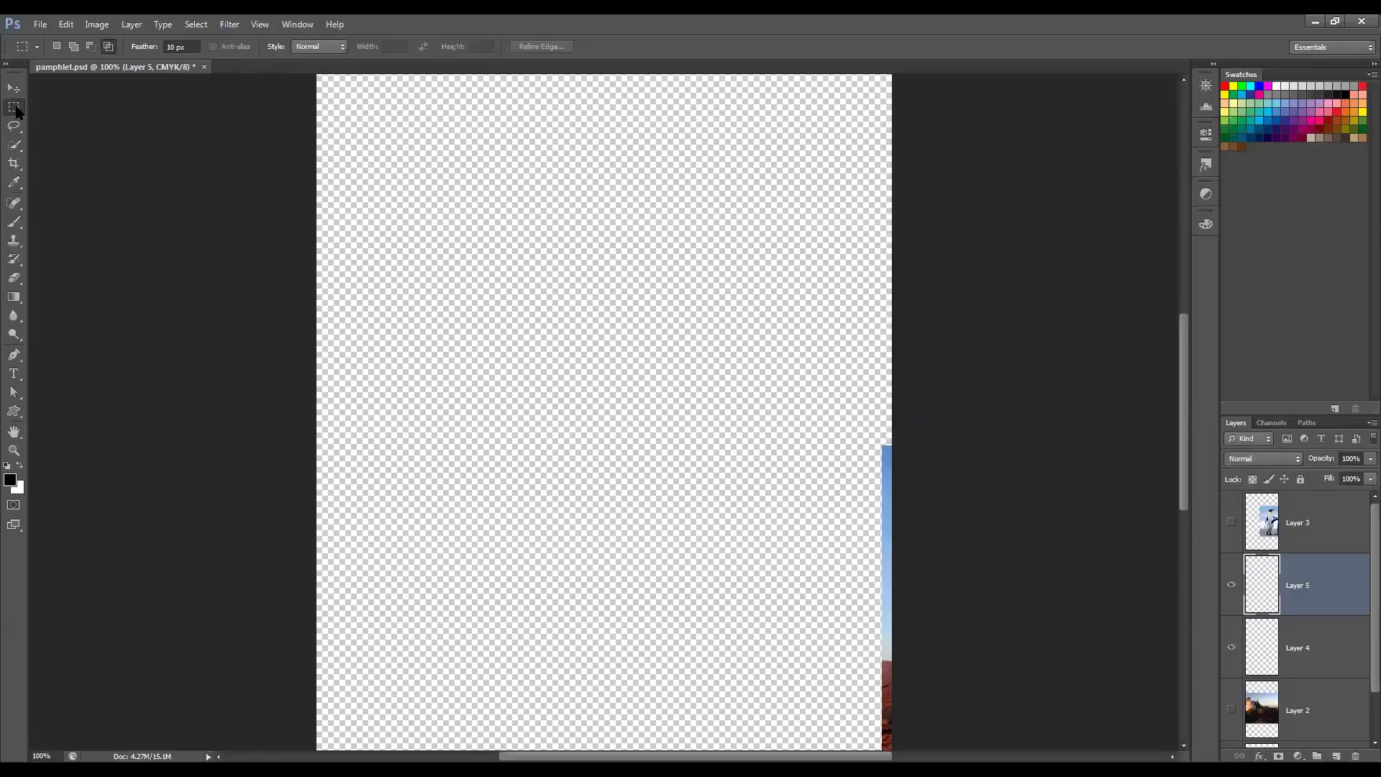
Step: Set the marquee feather to 0 px and draw a sharp-cornered rectangular selection near the canvas's upper-left corner
left_click_drag(353, 107, 523, 257)
left_click(511, 225)
left_click_drag(200, 48, 7, 52)
type("0")
key("Return")
left_click_drag(354, 115, 530, 277)
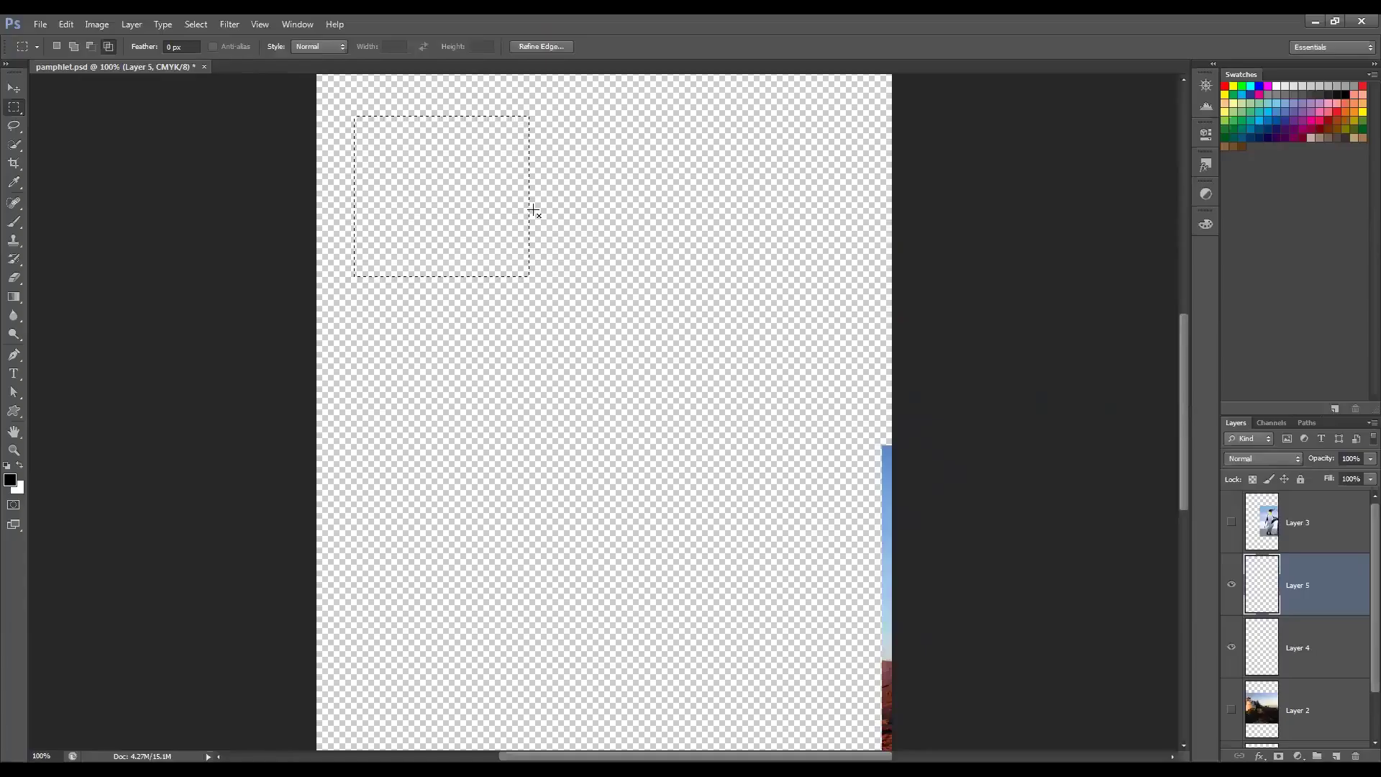
Step: Fill the sharp-cornered selection on Layer 5 with the foreground color in Normal mode at 100% opacity, and deselect it
left_click(64, 25)
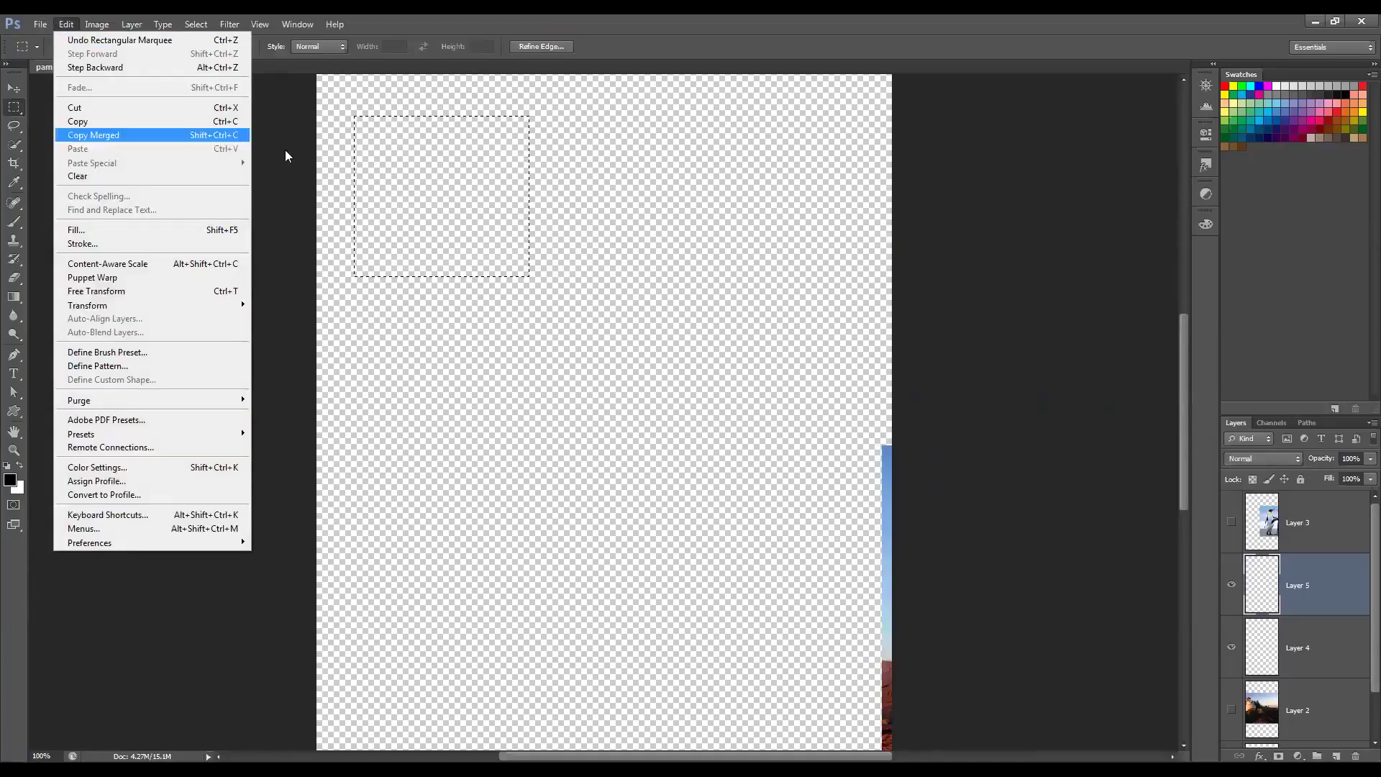
left_click(128, 230)
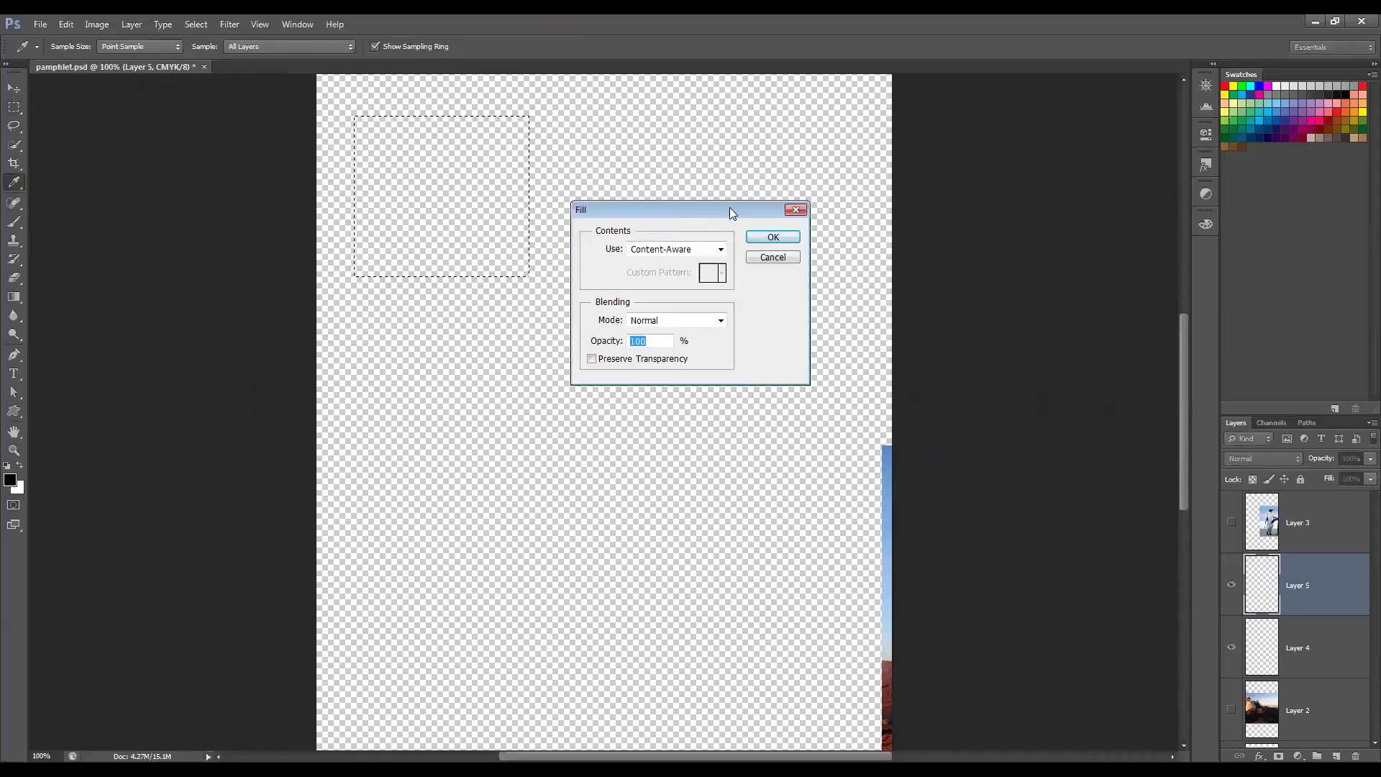
left_click(875, 232)
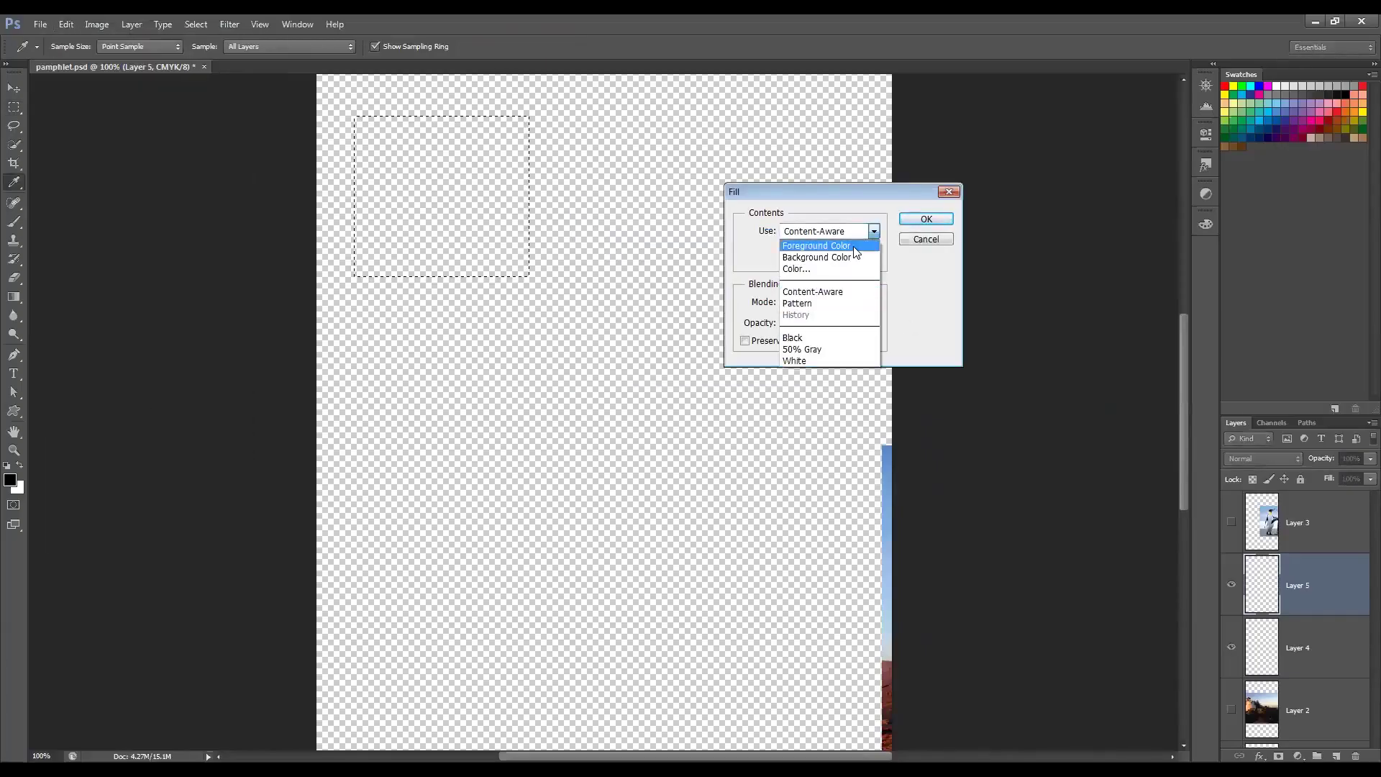
left_click(853, 246)
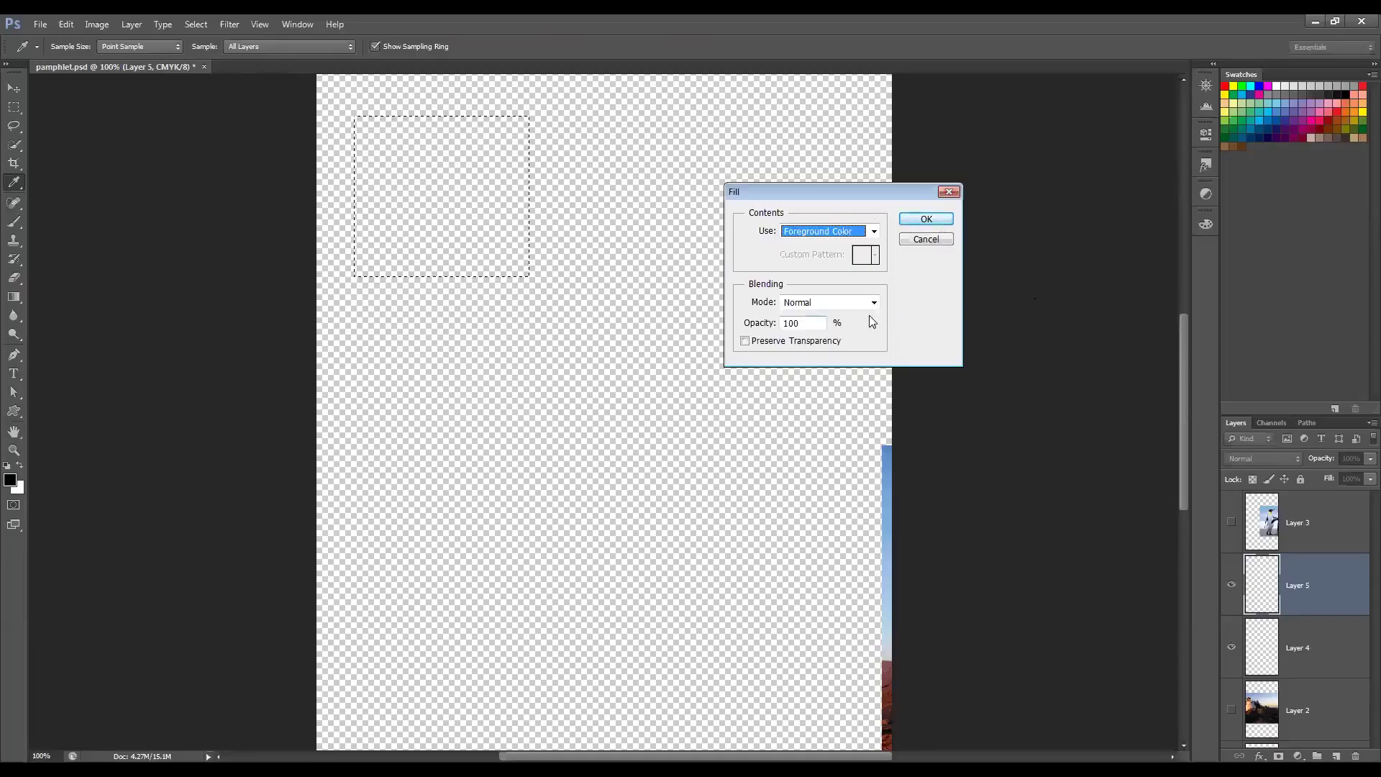
left_click(926, 221)
key("m")
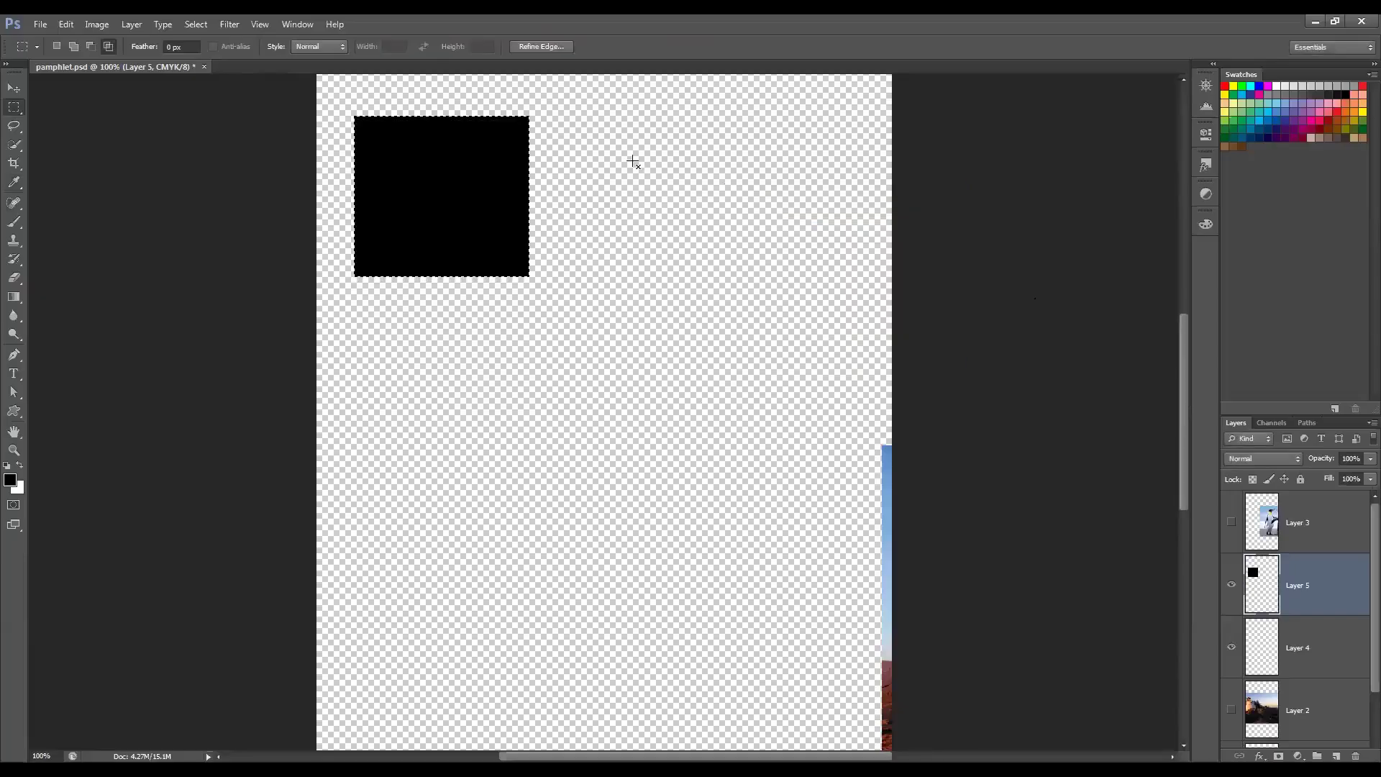
key("ctrl+d")
Step: Set the marquee feather to 20 px and draw a feathered rectangular selection on the empty area beside the black square
key("ctrl+plus")
key("ctrl+plus")
key("ctrl+plus")
left_click_drag(462, 281, 614, 521)
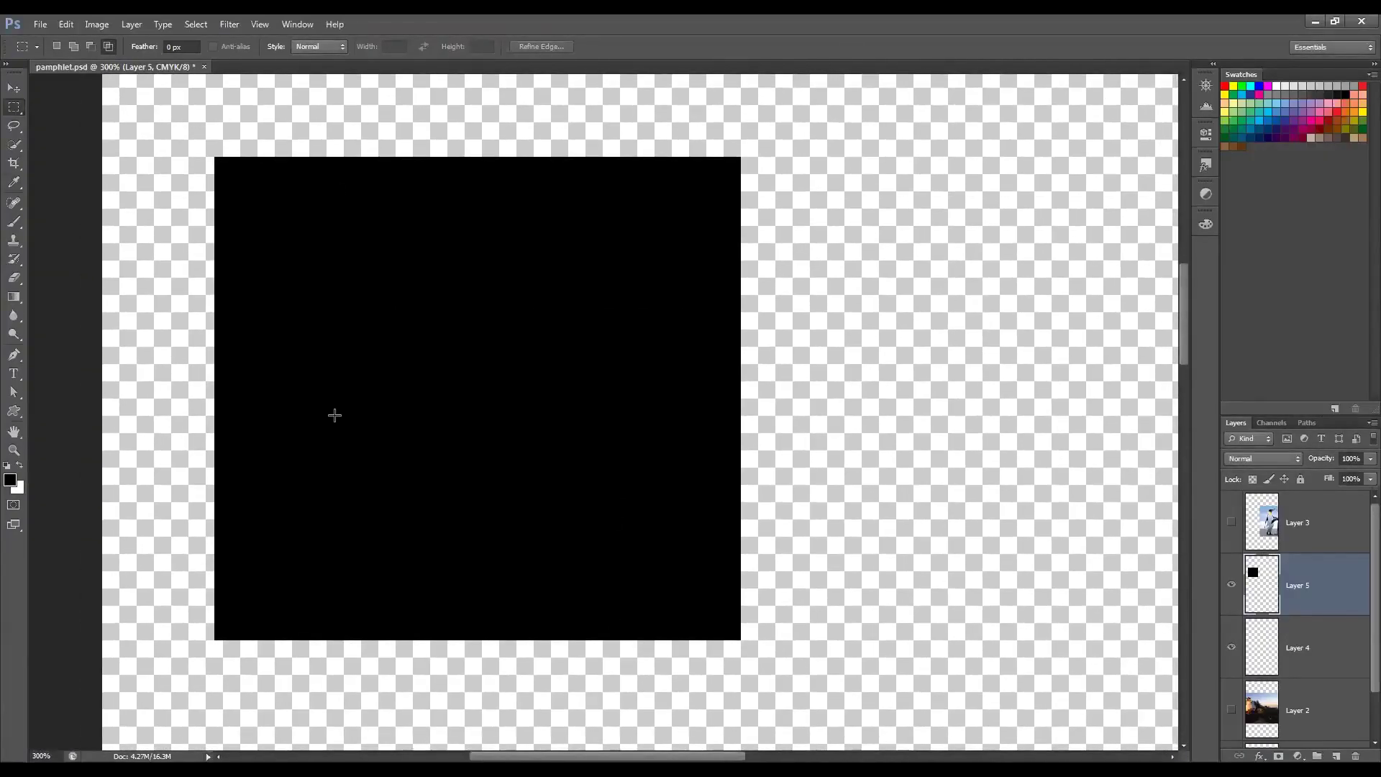
left_click_drag(1094, 345, 623, 381)
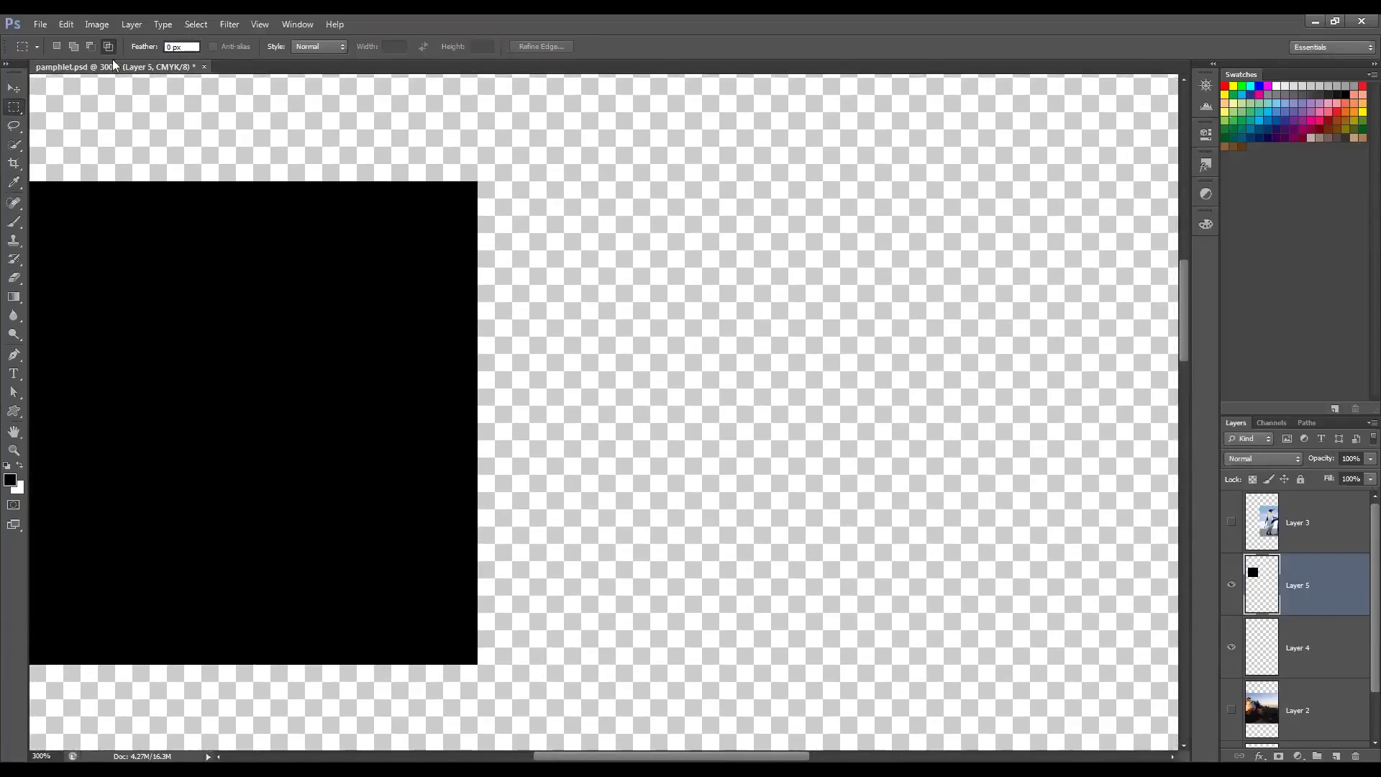
left_click(142, 47)
type("20")
key("Return")
left_click_drag(623, 201, 1030, 508)
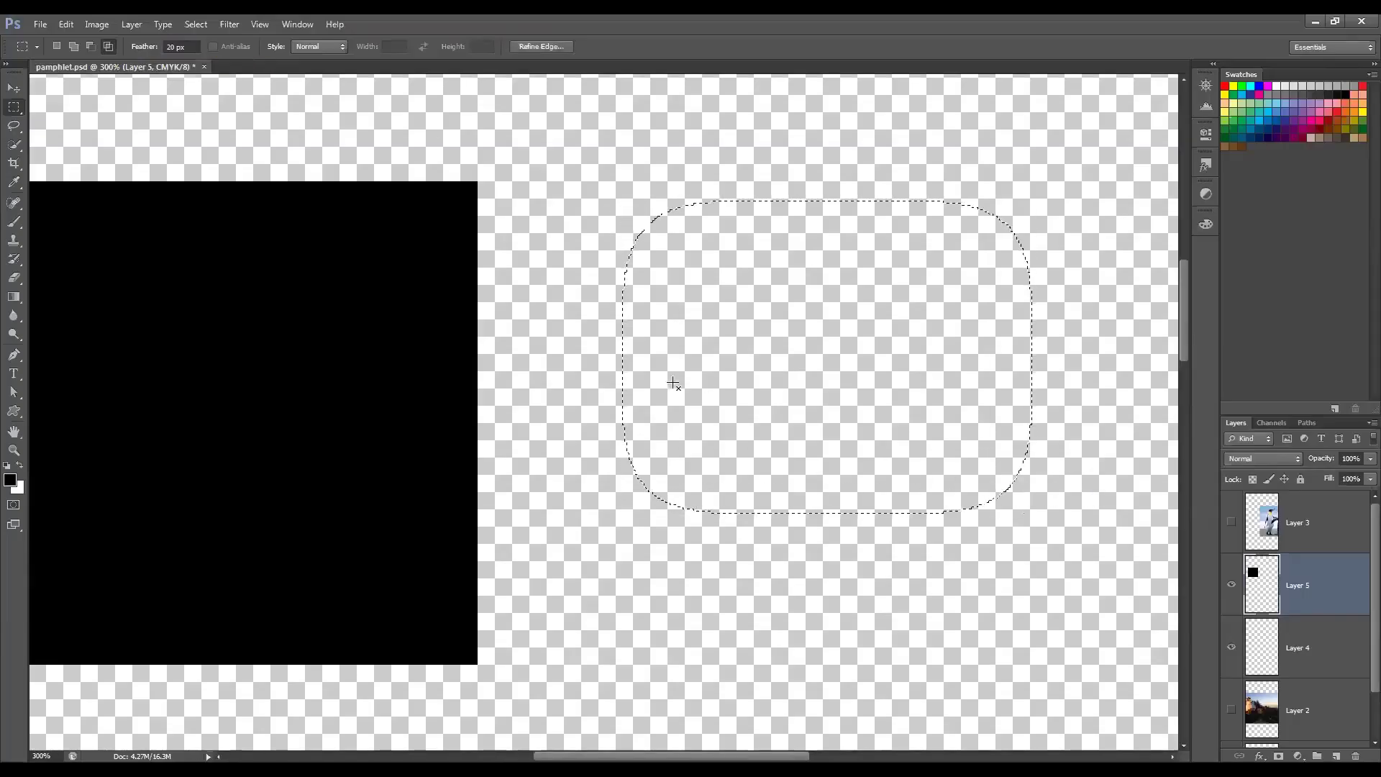
Step: Fill the feathered selection with the foreground color at 100% opacity and deselect it
left_click(66, 24)
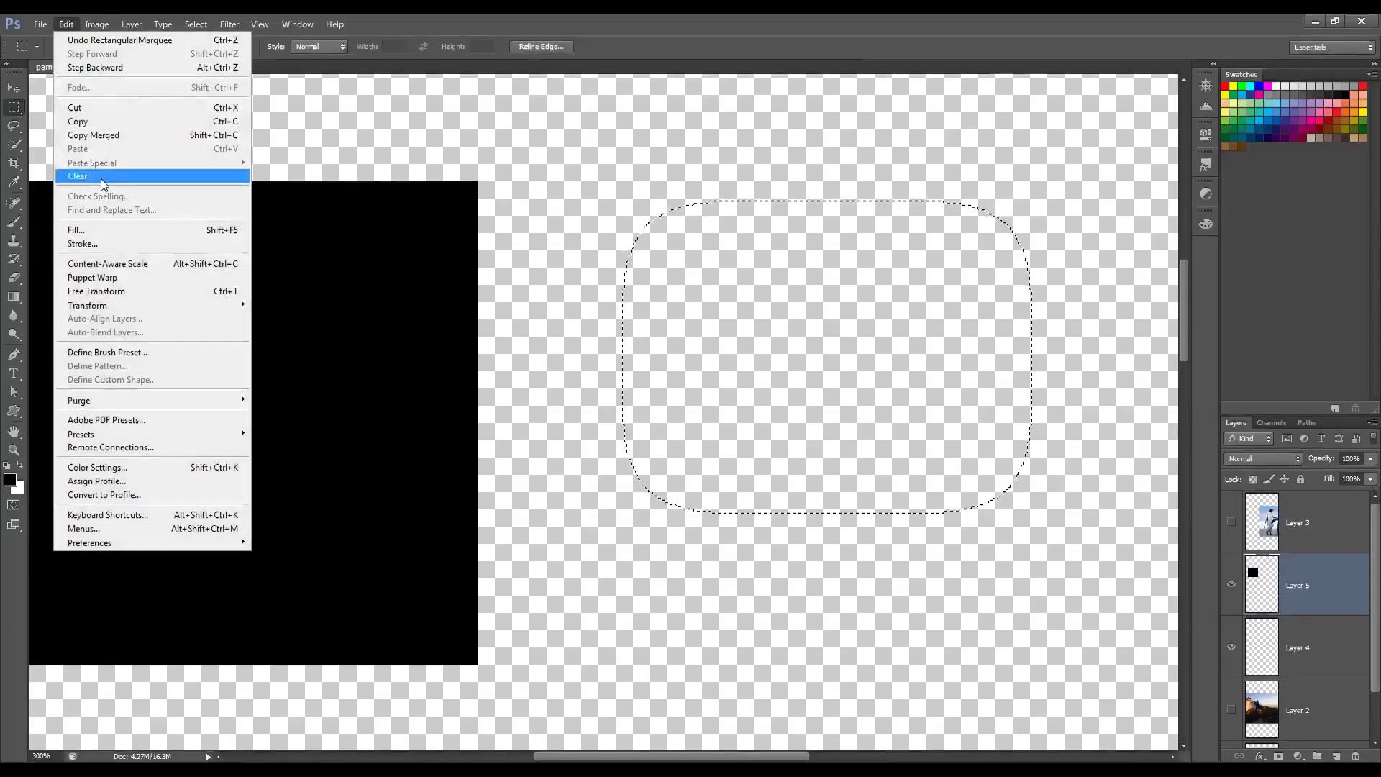
left_click(106, 231)
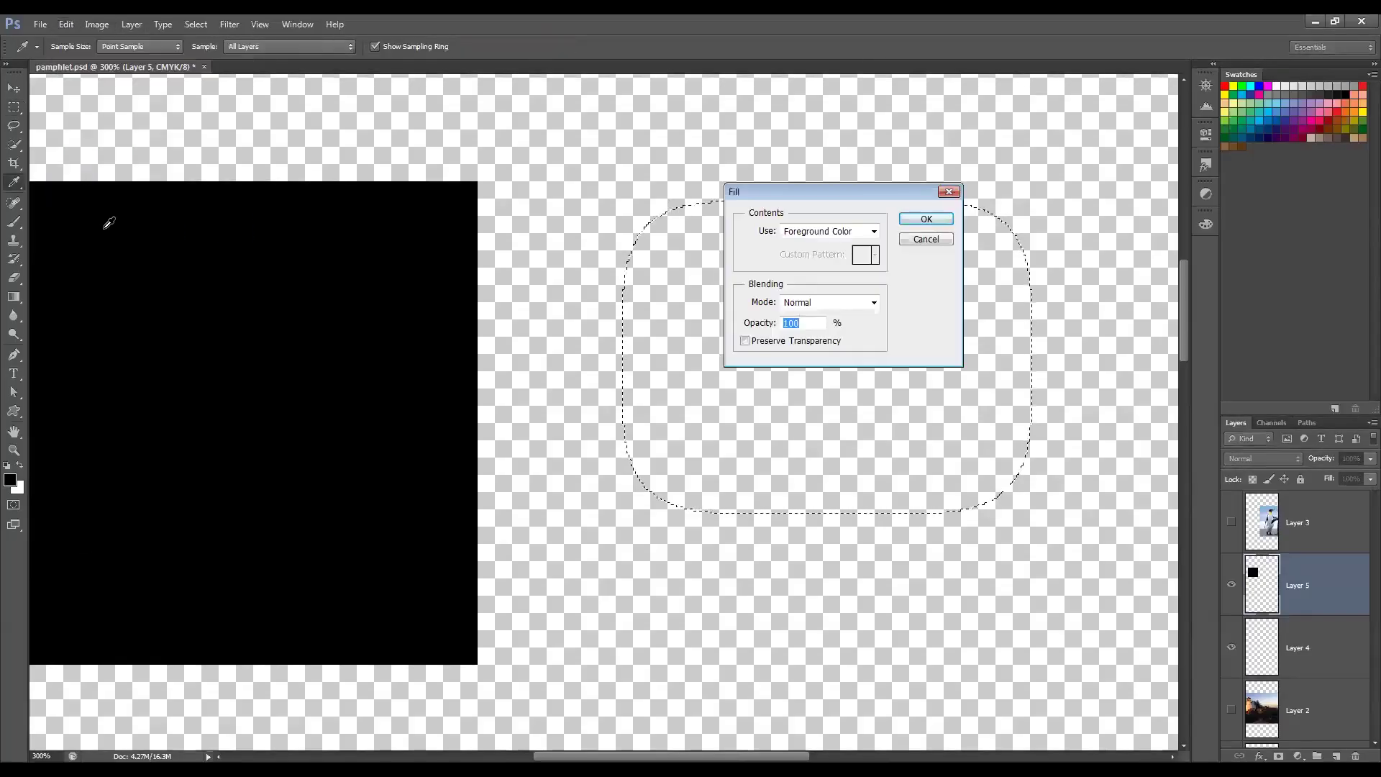
key("Return")
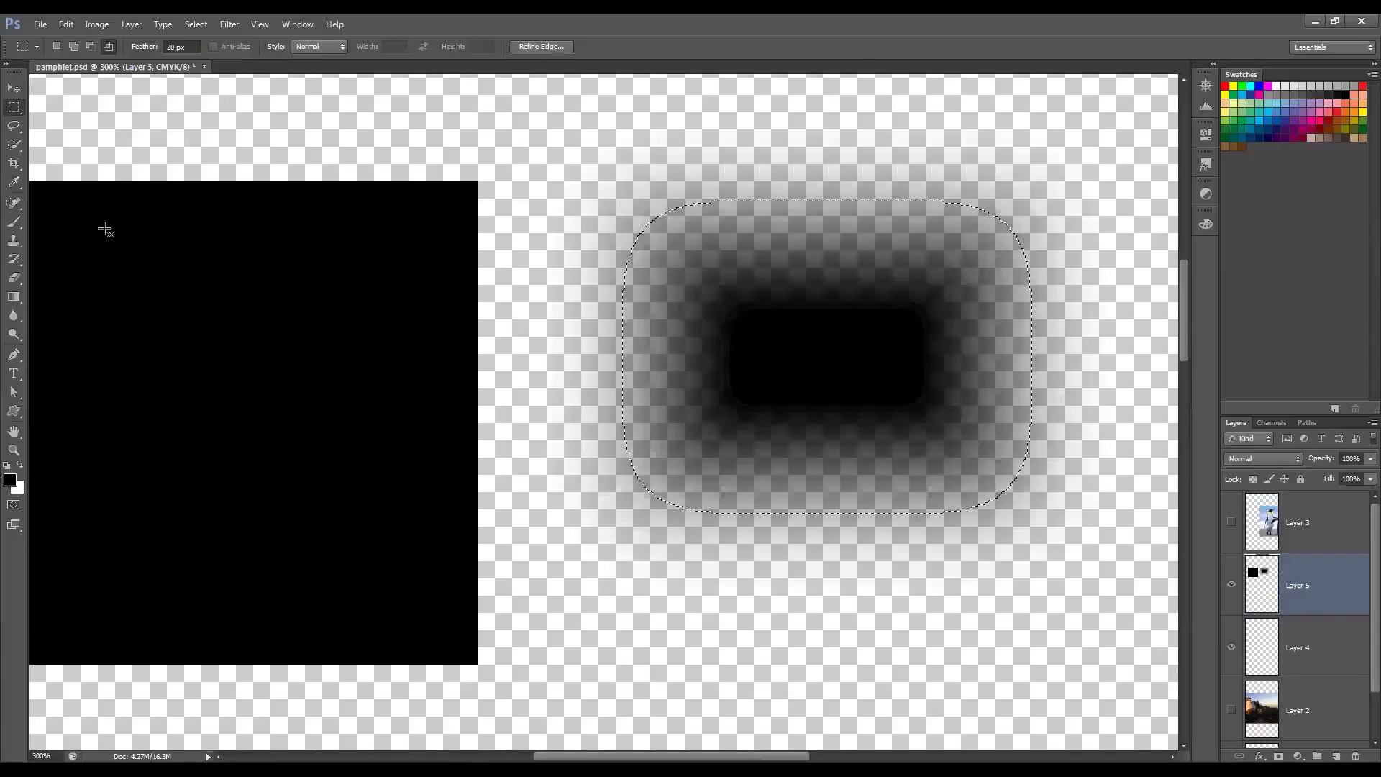
key("ctrl+d")
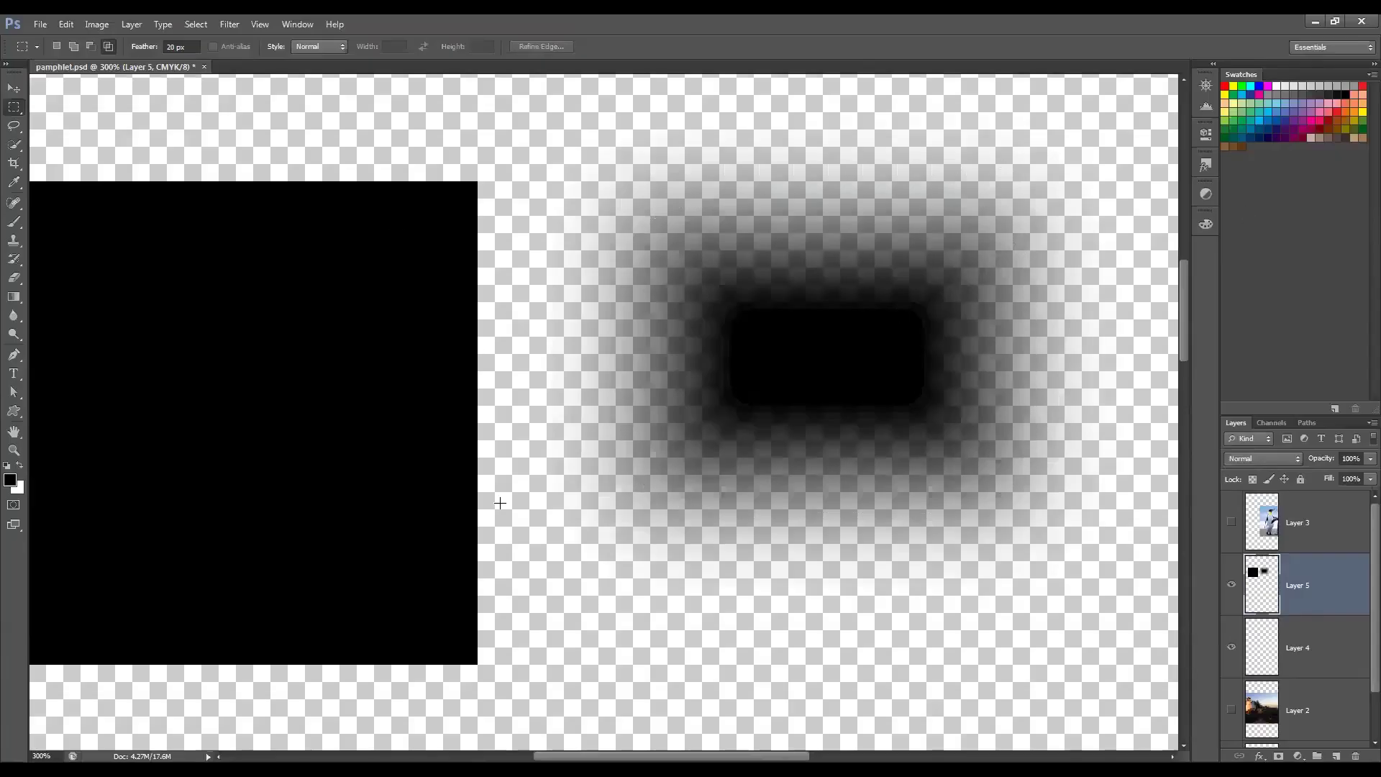
Step: Move the contents of Layer 5, the black square and the soft-edged rectangle, slightly higher on the canvas
key("ctrl+1")
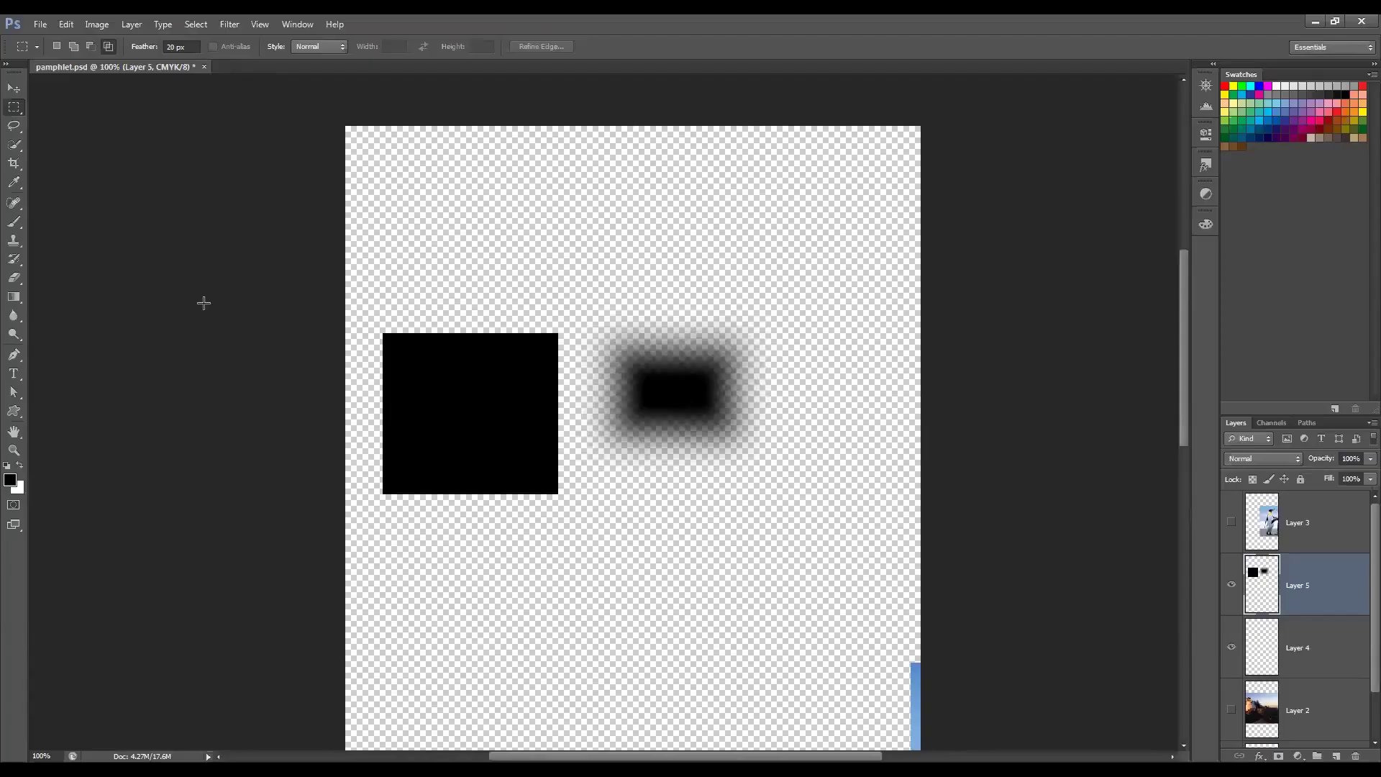
key("v")
right_click(441, 373)
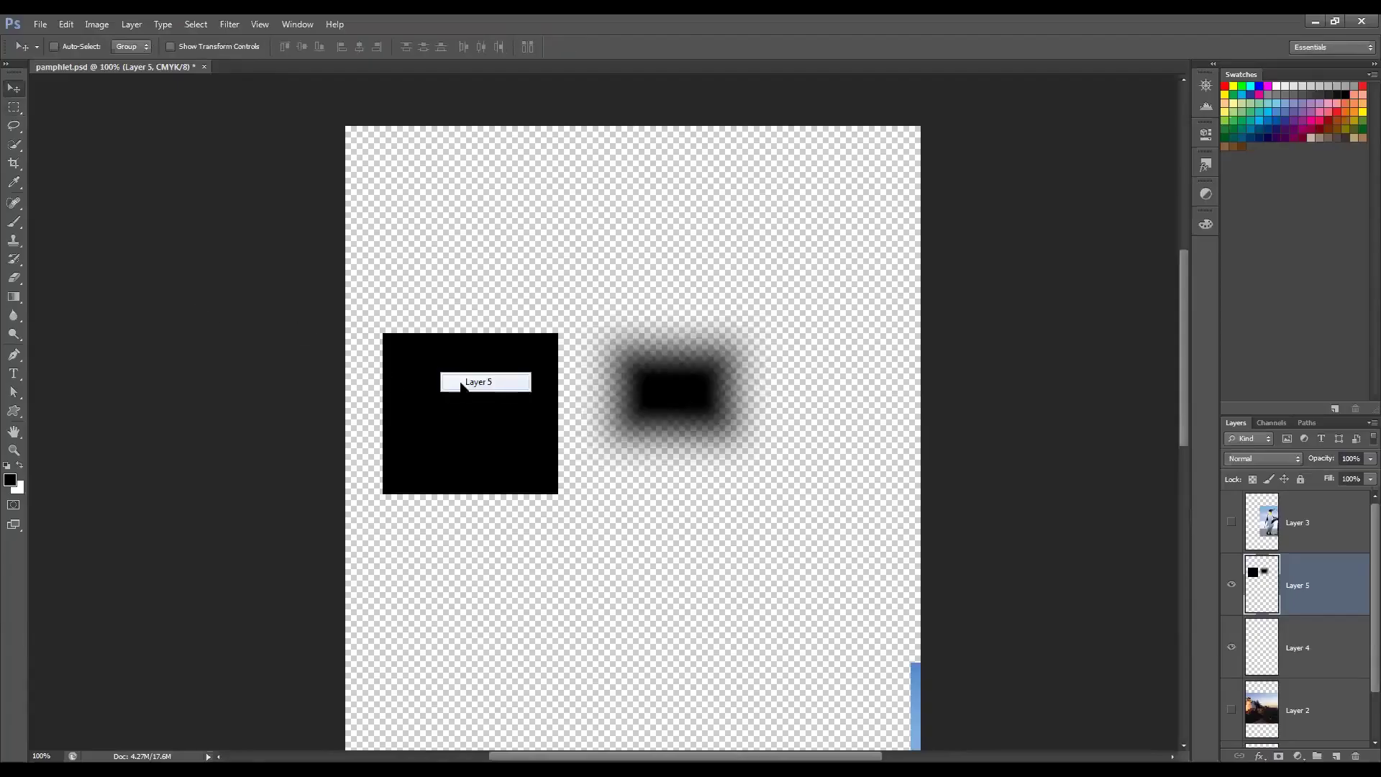
left_click(450, 346)
left_click_drag(475, 385, 472, 250)
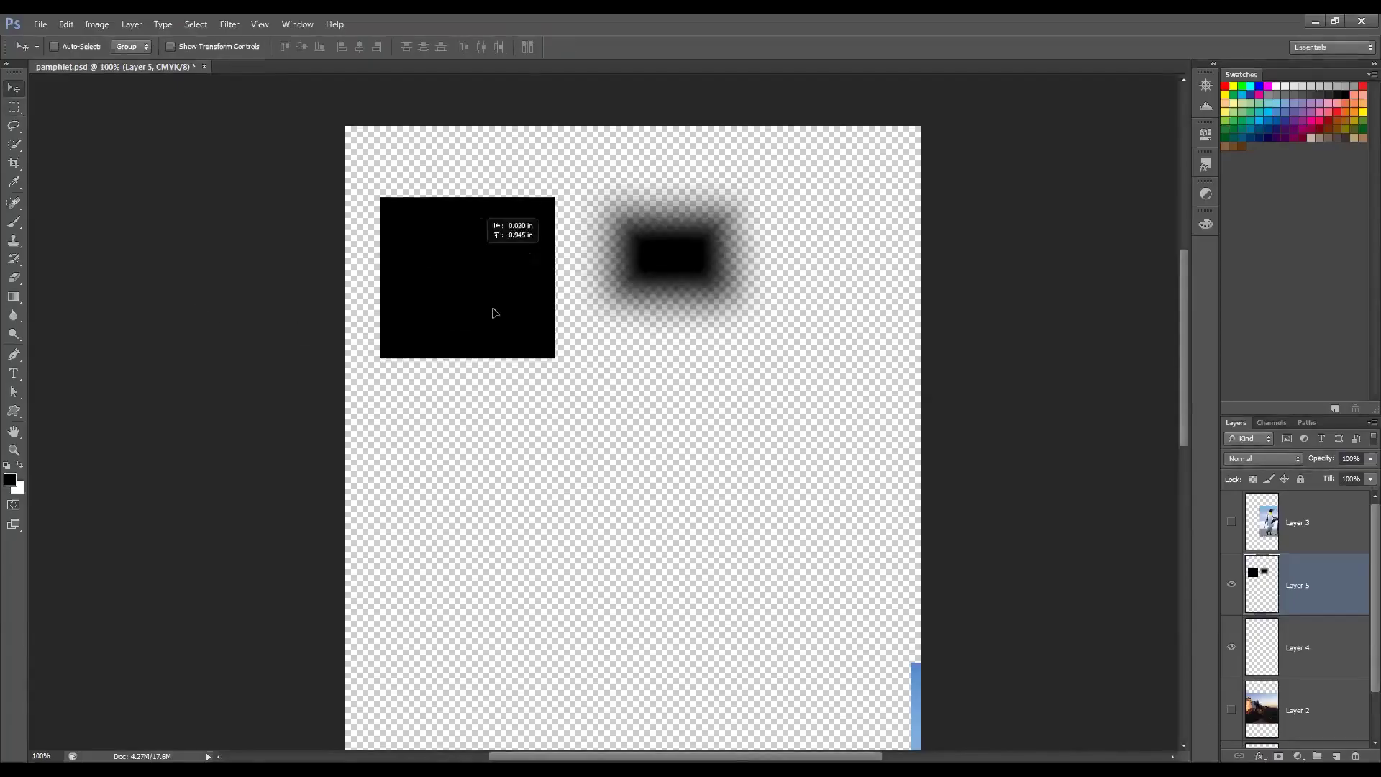
left_click_drag(495, 312, 516, 381)
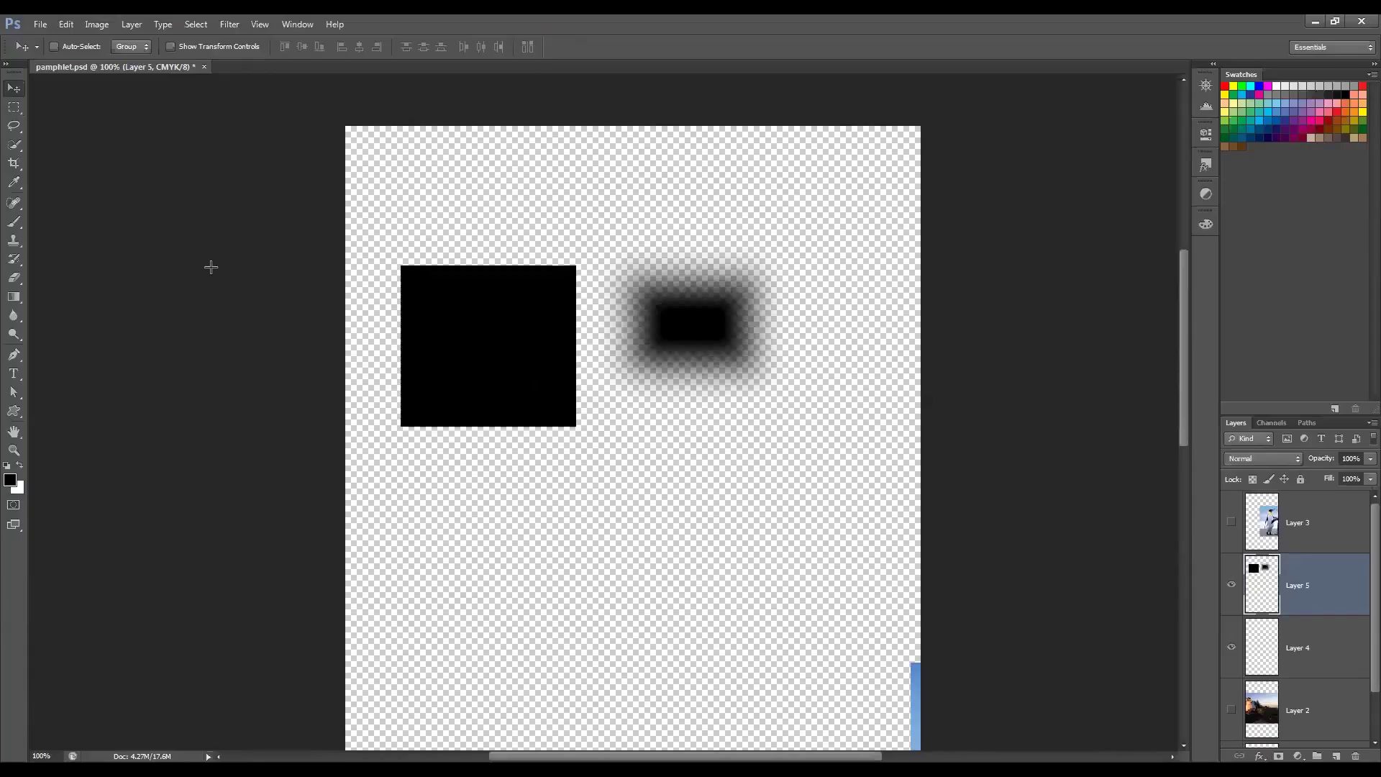
Step: Set the rectangular marquee to Fixed Size, 64 px wide and 50 px high, and place a feathered selection below the black shapes
key("m")
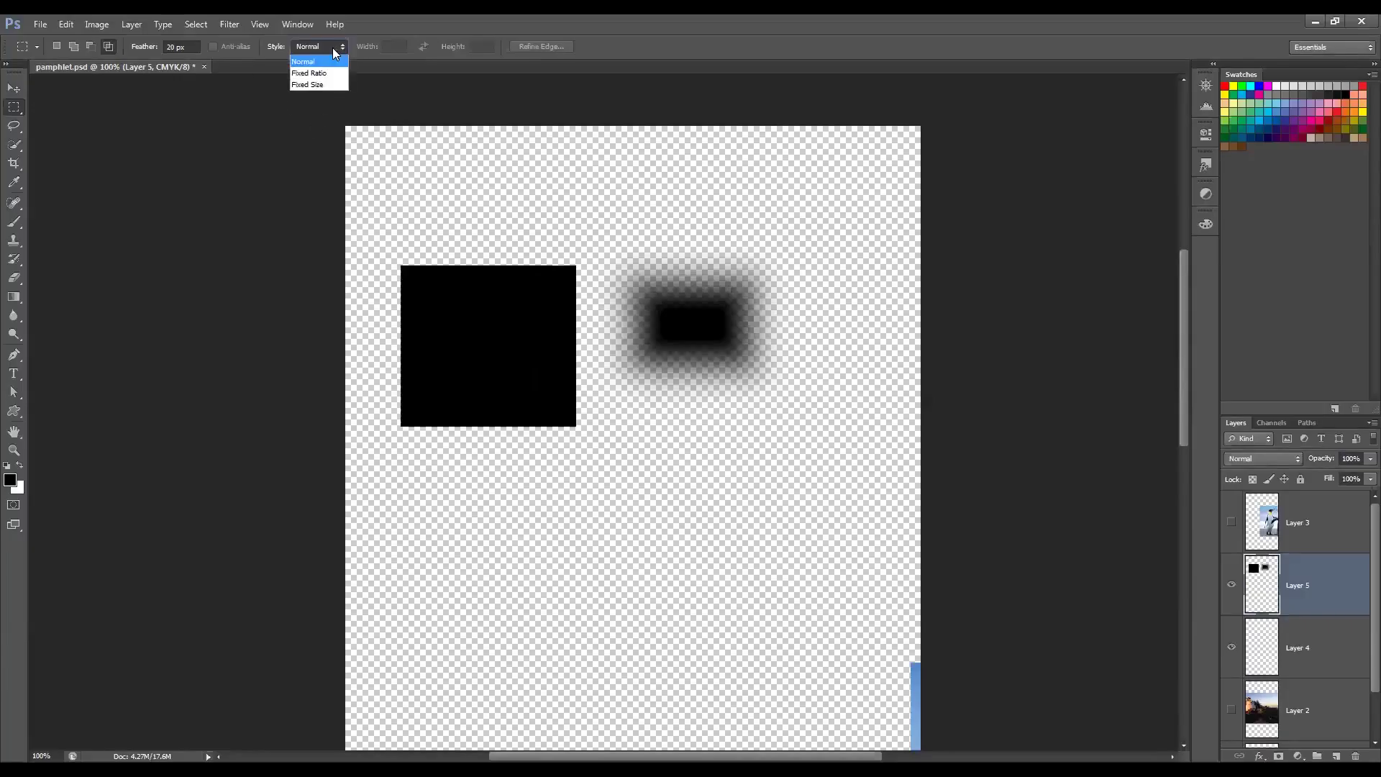
left_click(327, 86)
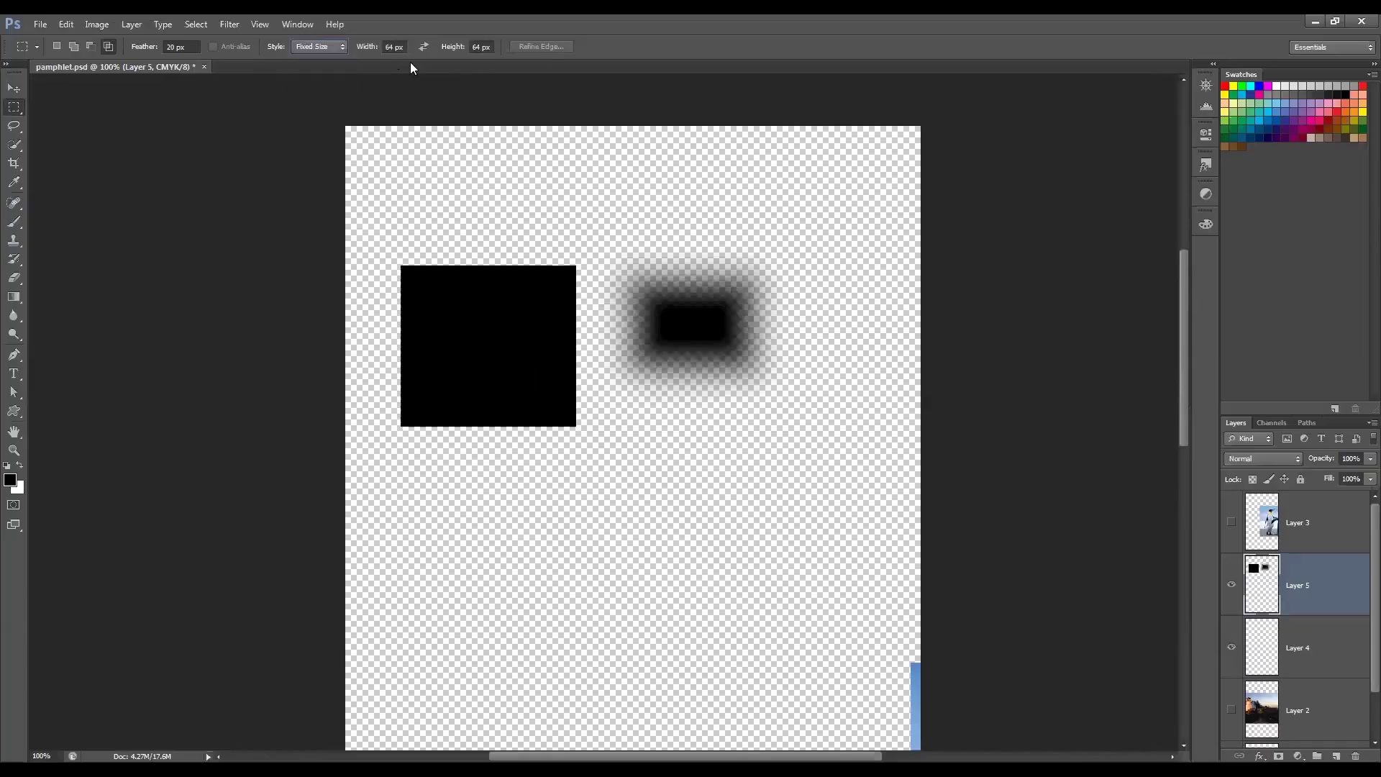
left_click(396, 47)
left_click(491, 46)
left_click(615, 544)
left_click_drag(614, 546, 528, 507)
Step: Set the marquee feather to 0 px, clear the old selection, and place a sharp 64 by 50 px selection below the black square
left_click_drag(144, 46, 122, 49)
left_click(430, 137)
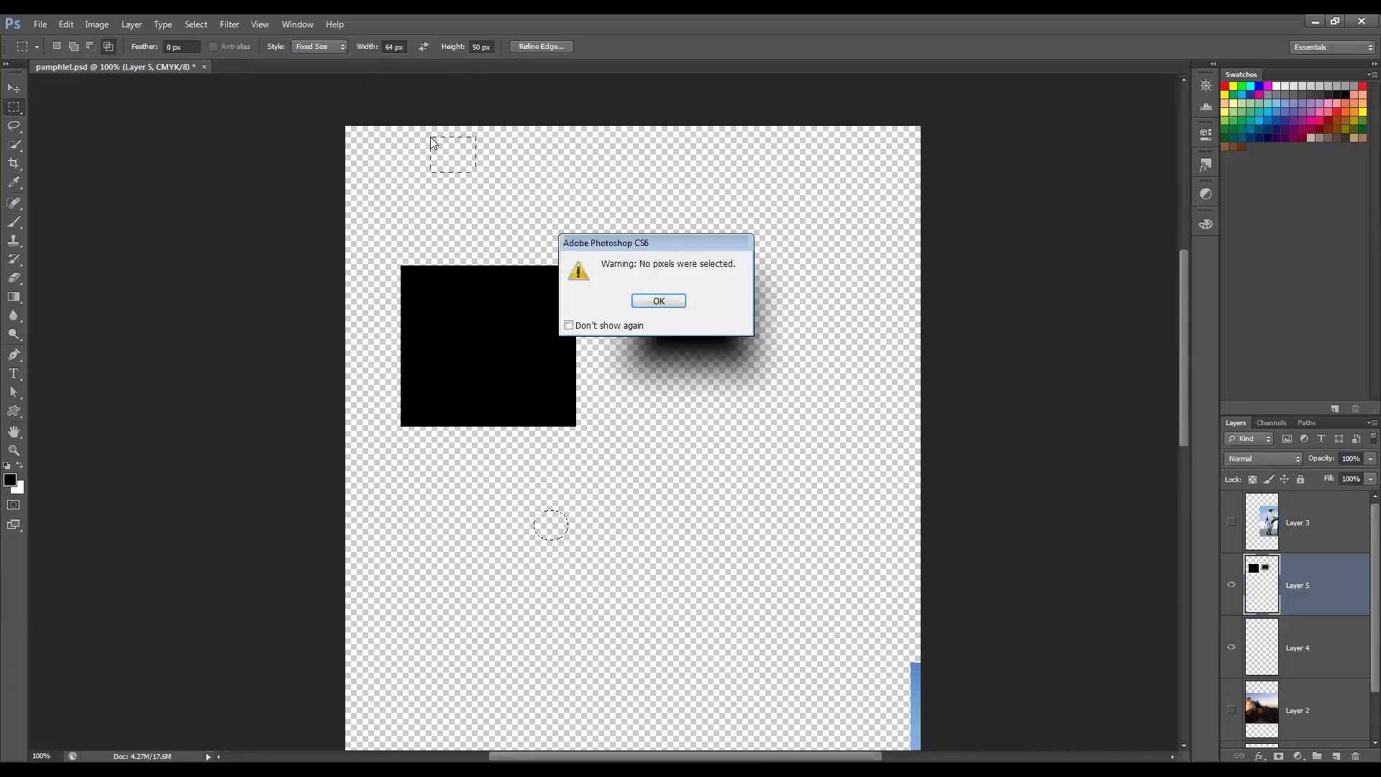
left_click(669, 298)
key("ctrl+d")
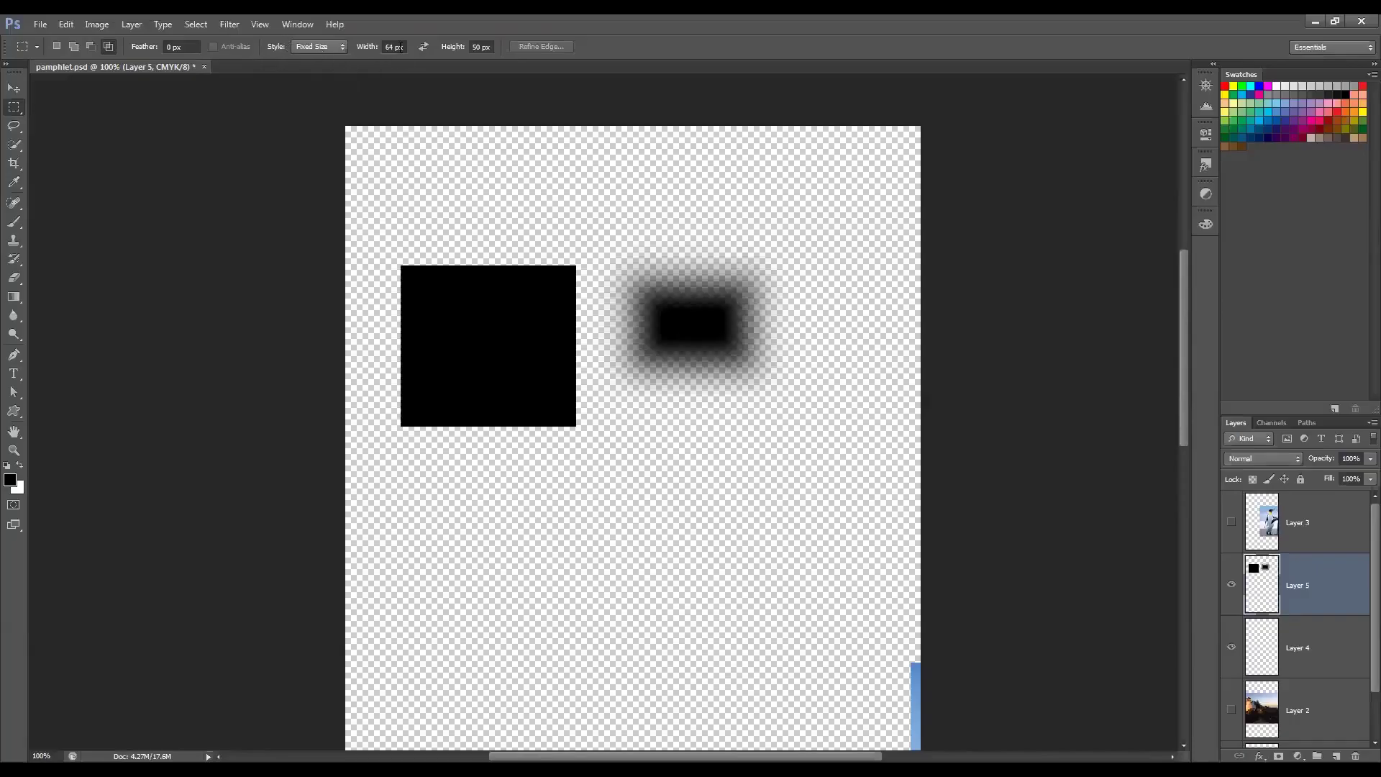
left_click_drag(483, 464, 541, 507)
Step: Switch the marquee style to Fixed Ratio with width 1 and height 1, and draw a large square selection below the shapes
left_click(338, 48)
left_click(335, 73)
left_click(747, 490)
left_click_drag(516, 440, 836, 695)
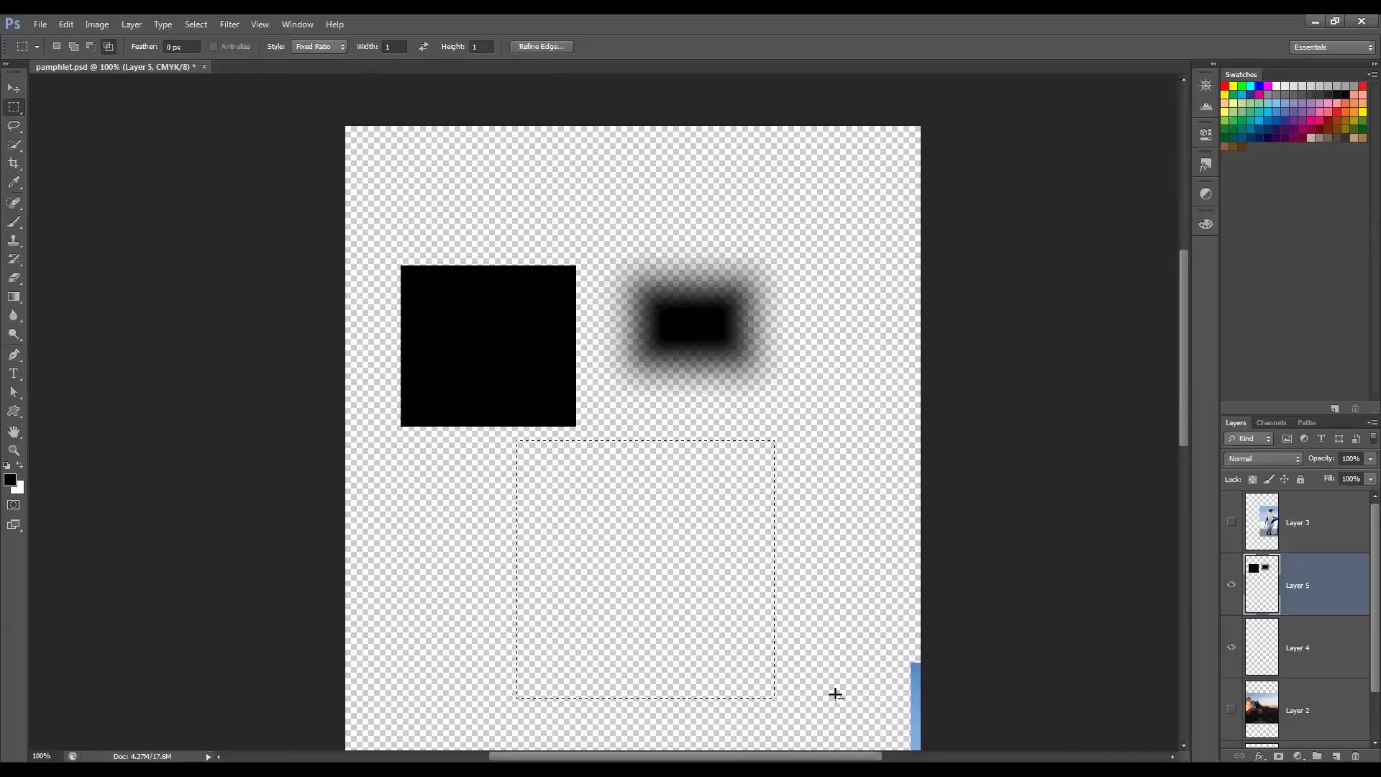
Step: Set the fixed ratio's height to 2 and draw a tall 1:2 selection below the black shapes
left_click(482, 47)
type("2")
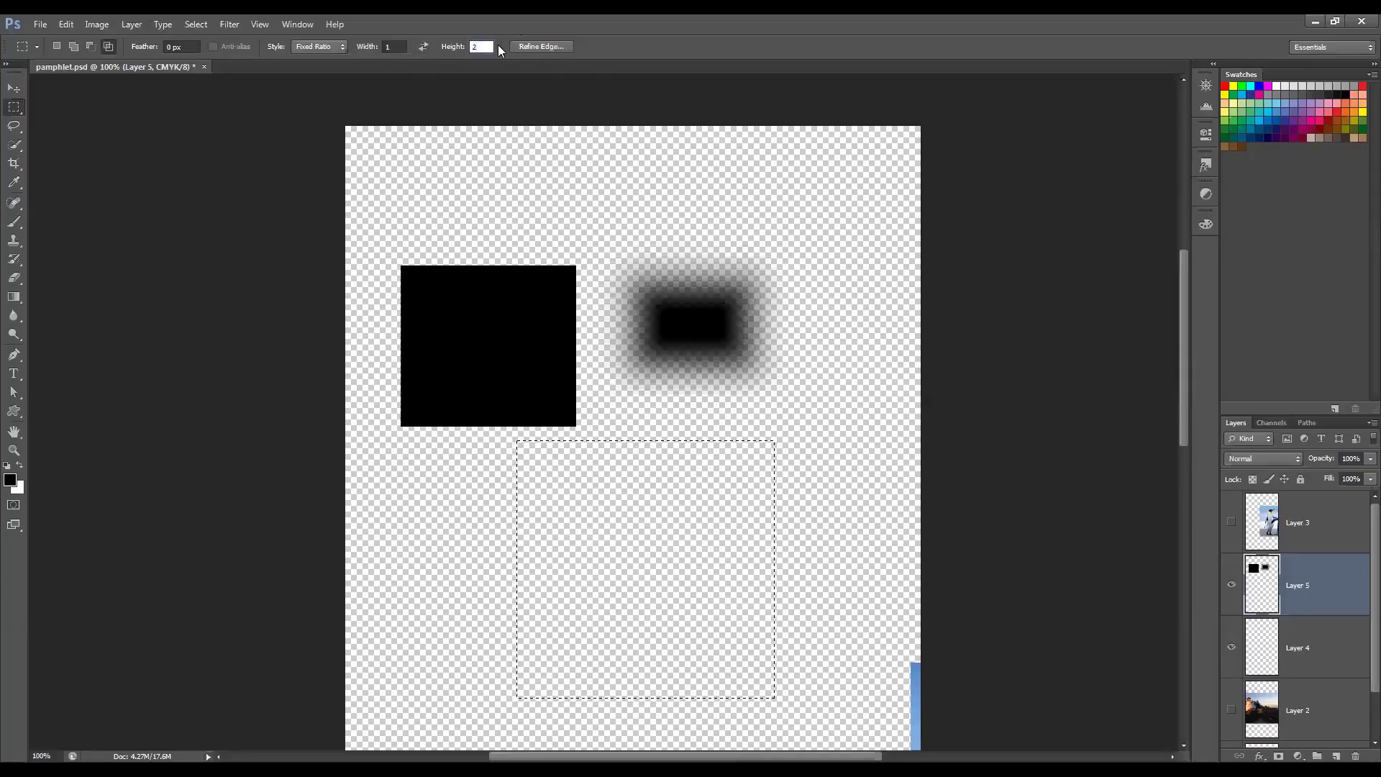
left_click(555, 186)
left_click(644, 302)
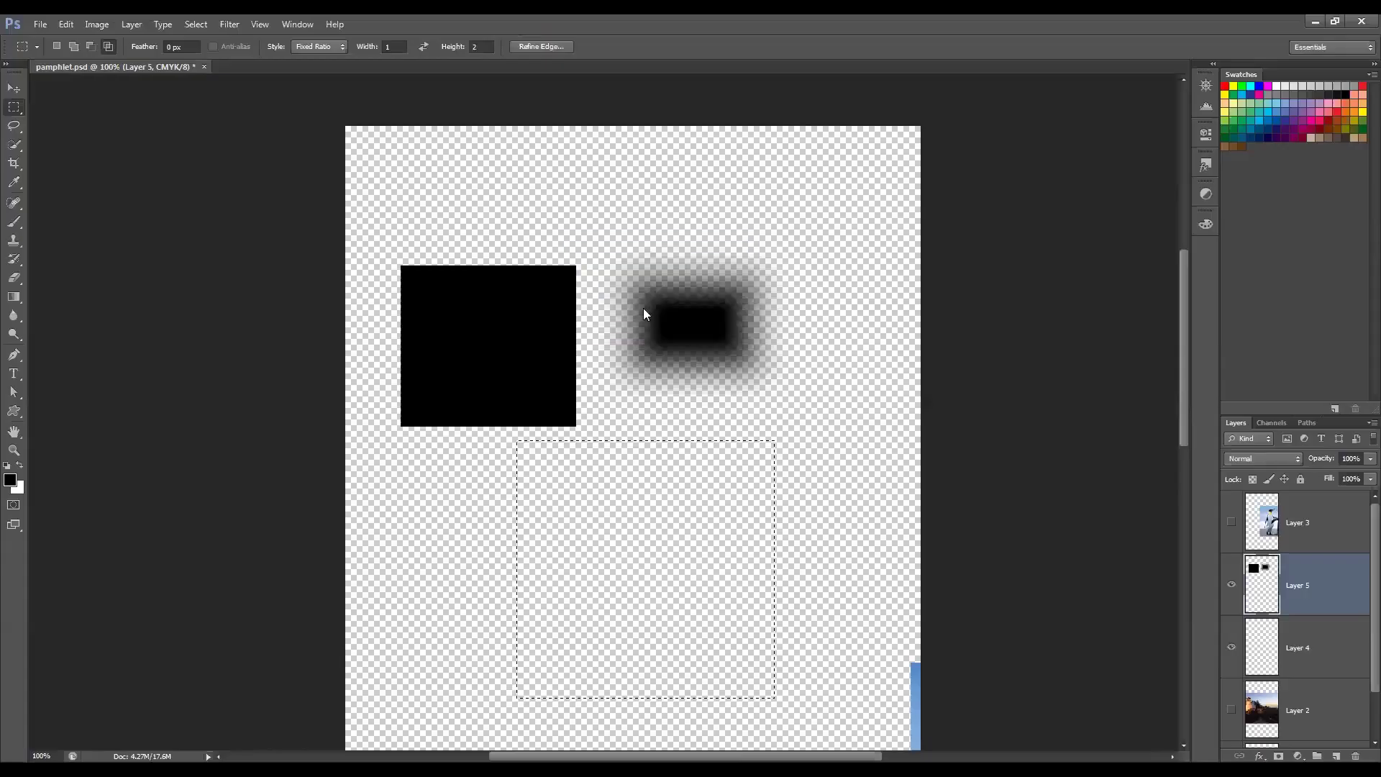
left_click_drag(549, 456, 816, 606)
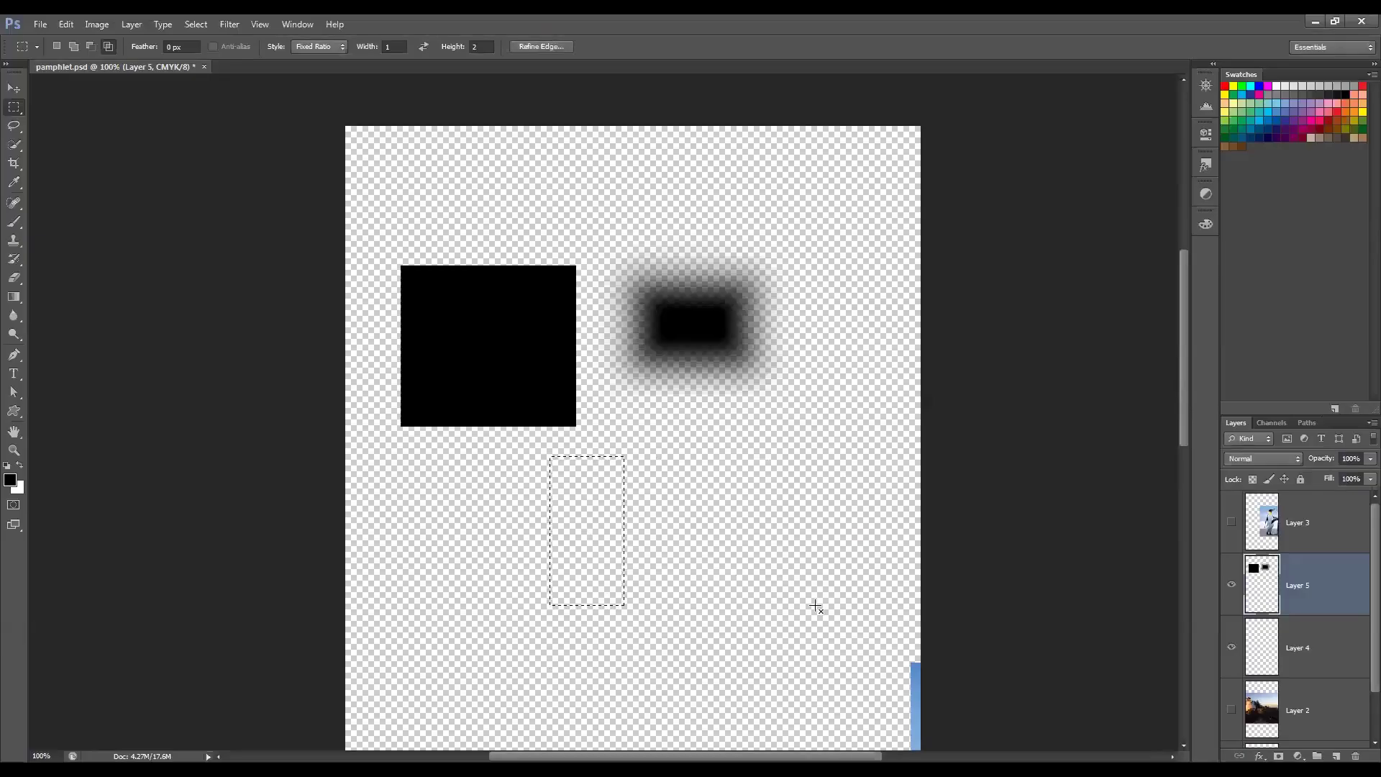
Step: Clear the tall selection and set the marquee style back to Normal
left_click(693, 475)
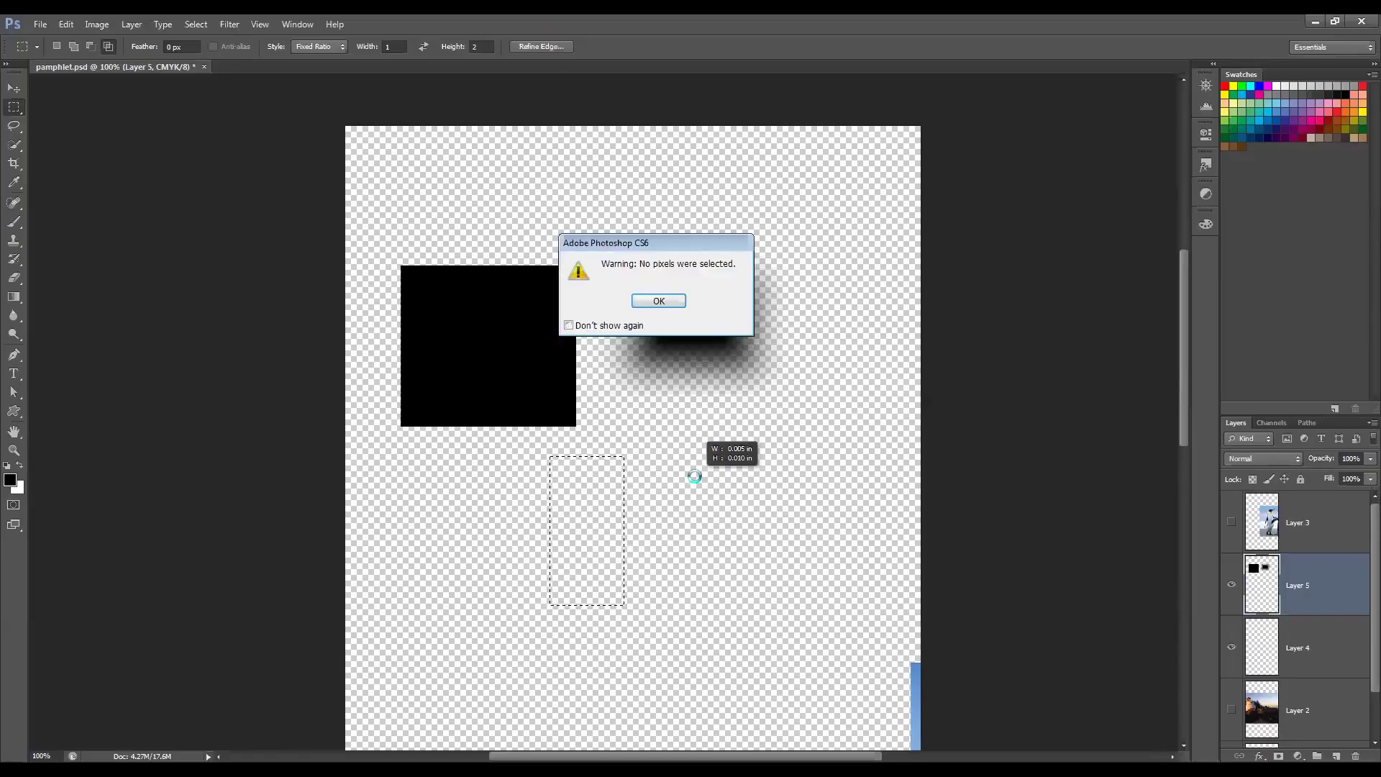
left_click(656, 301)
left_click(336, 46)
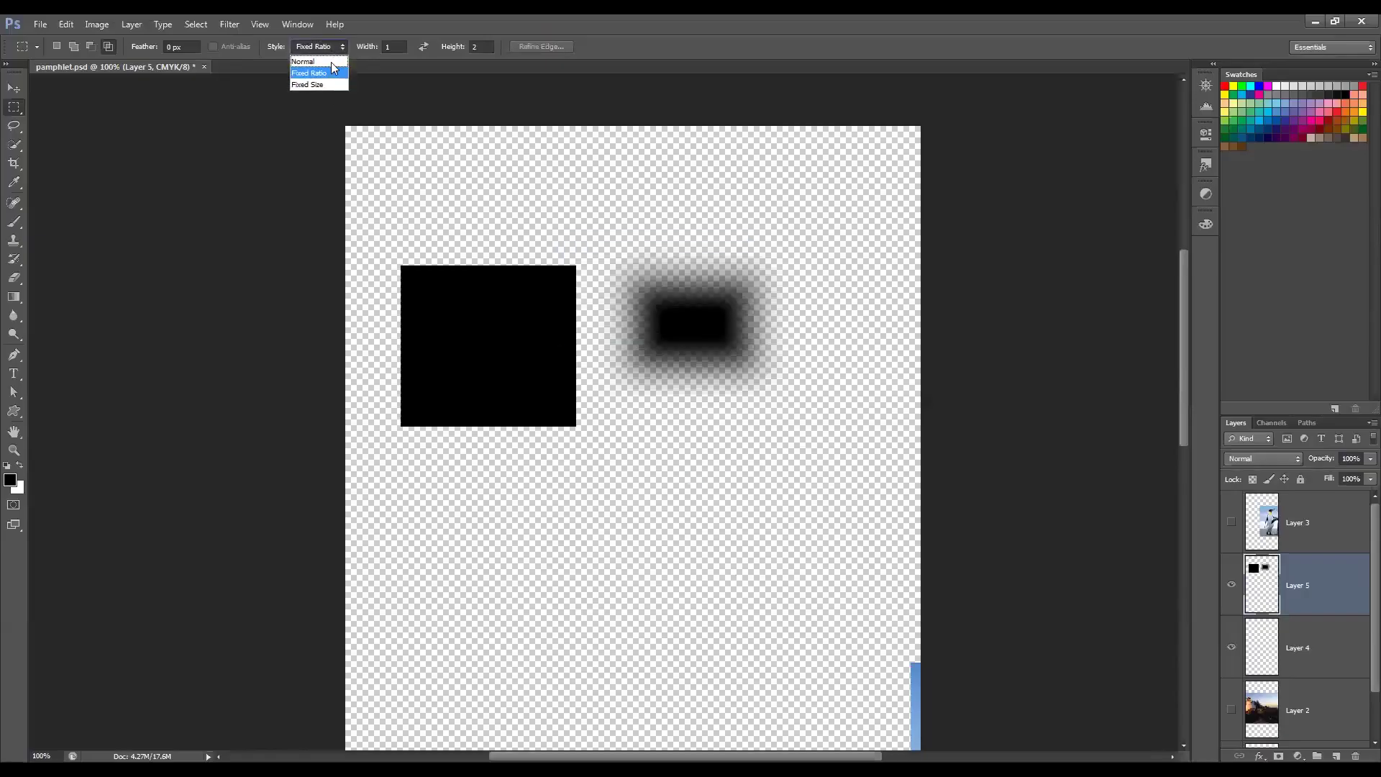
left_click(307, 64)
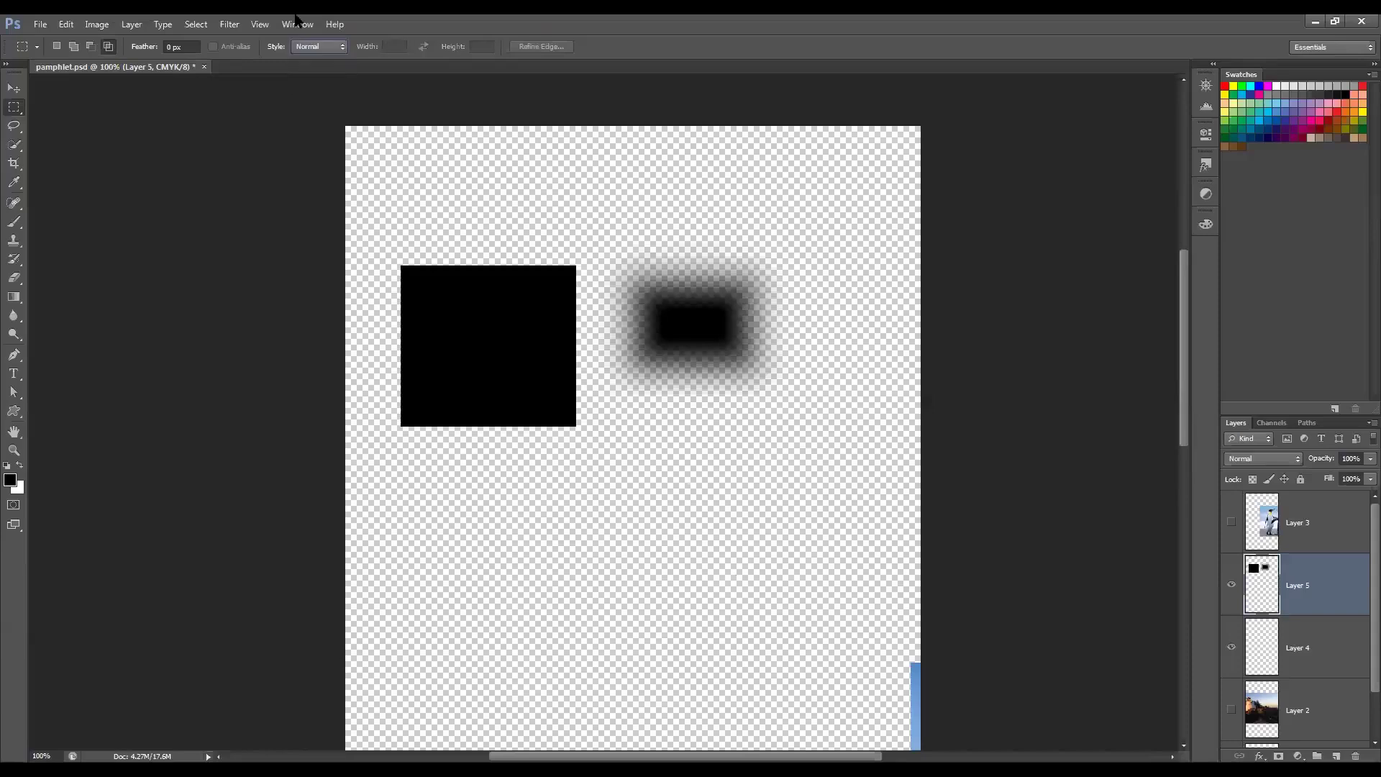
Step: Draw a large free-form-size rectangular selection, intersect it with a wide rectangle, and clear it by intersecting with a non-overlapping rectangle
left_click_drag(413, 166, 816, 572)
left_click_drag(465, 533, 788, 636)
left_click_drag(743, 339, 816, 436)
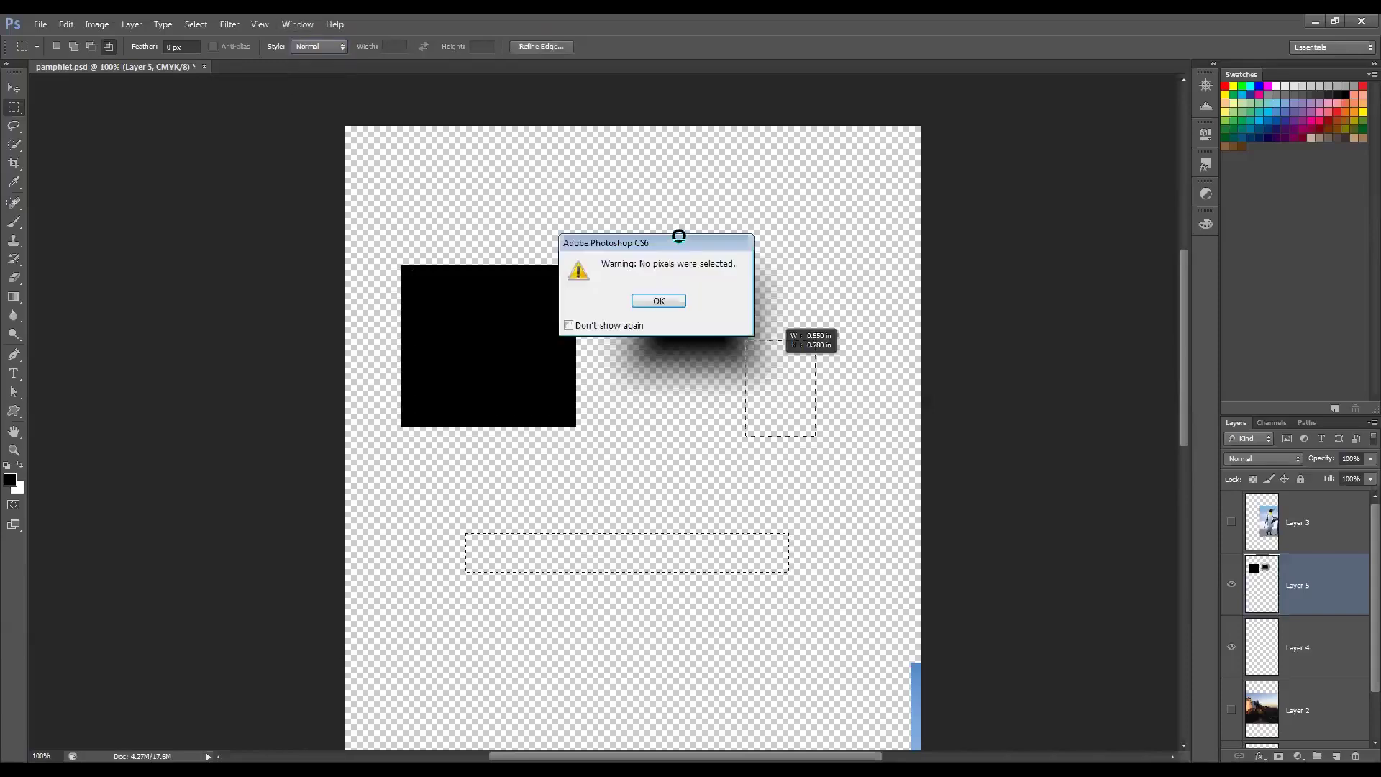
left_click(659, 302)
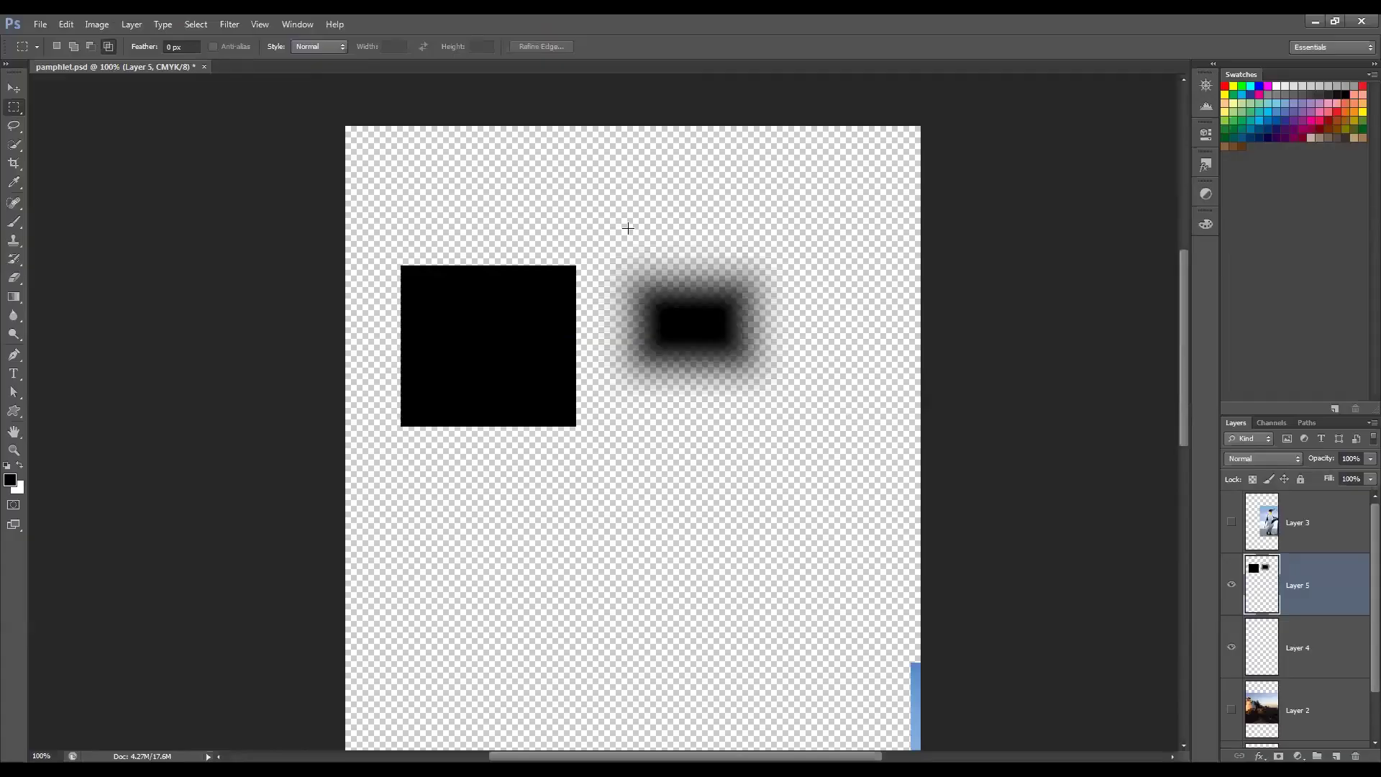
left_click(340, 47)
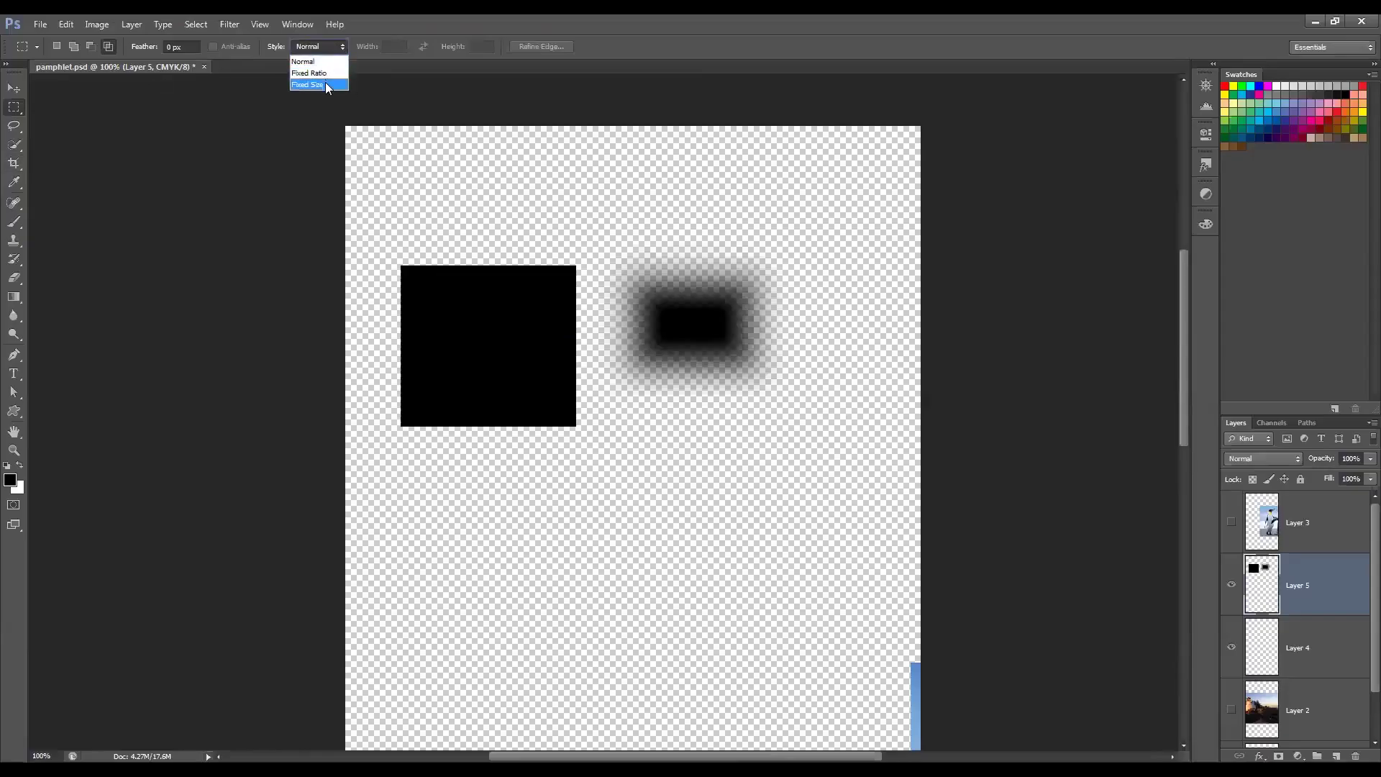
key("Escape")
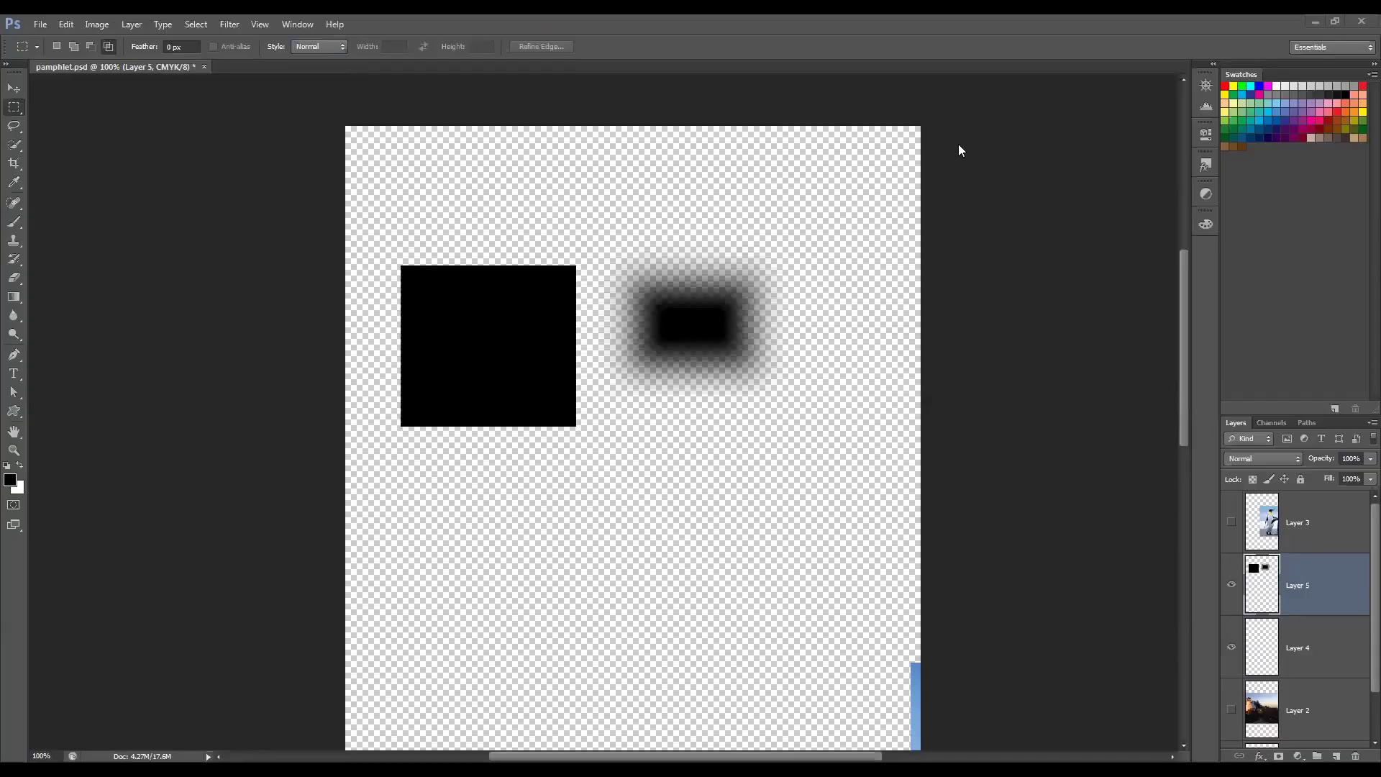
Step: Hide Layer 5, show the lighthouse photo on Layer 2, and make Layer 2 active with the Move tool
left_click(1231, 586)
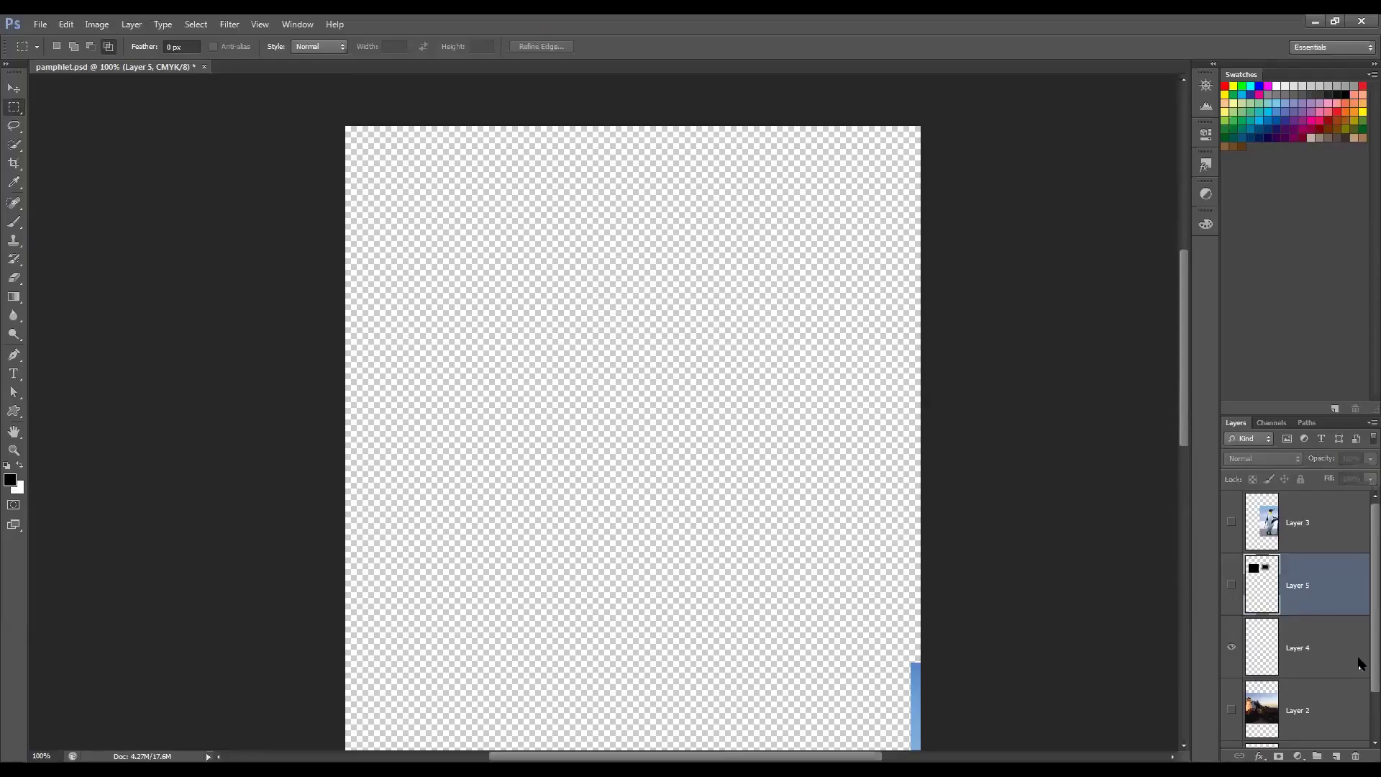
scroll(1358, 673, "down", 2)
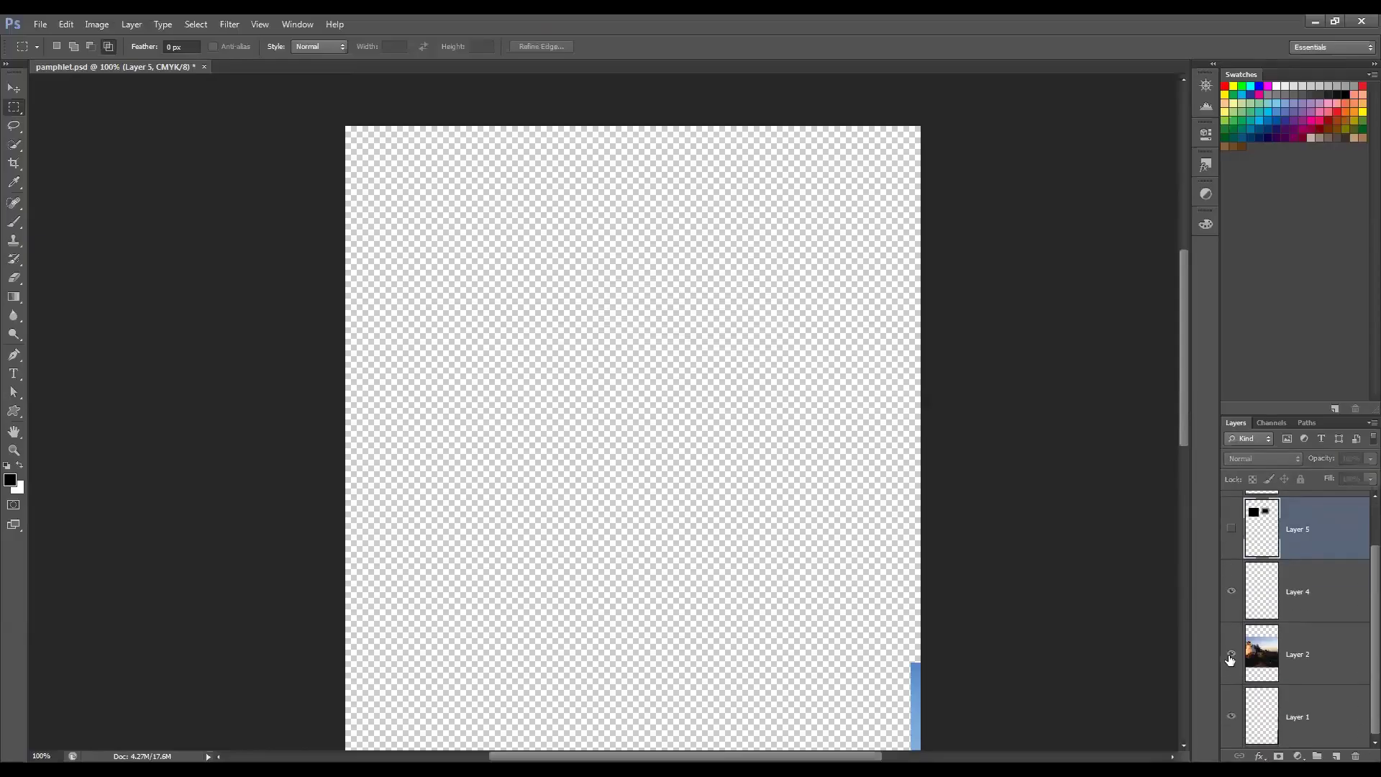
left_click(1231, 654)
left_click(1287, 654)
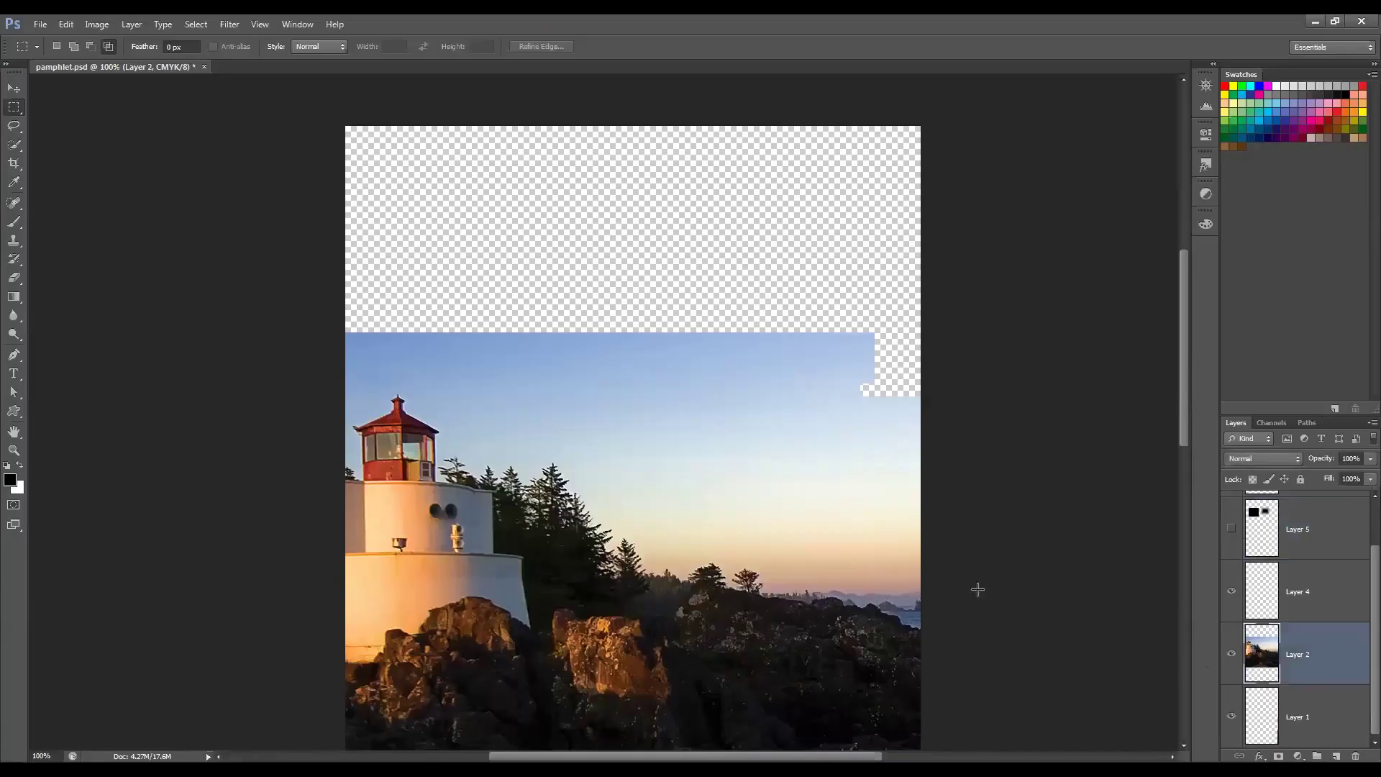
key("v")
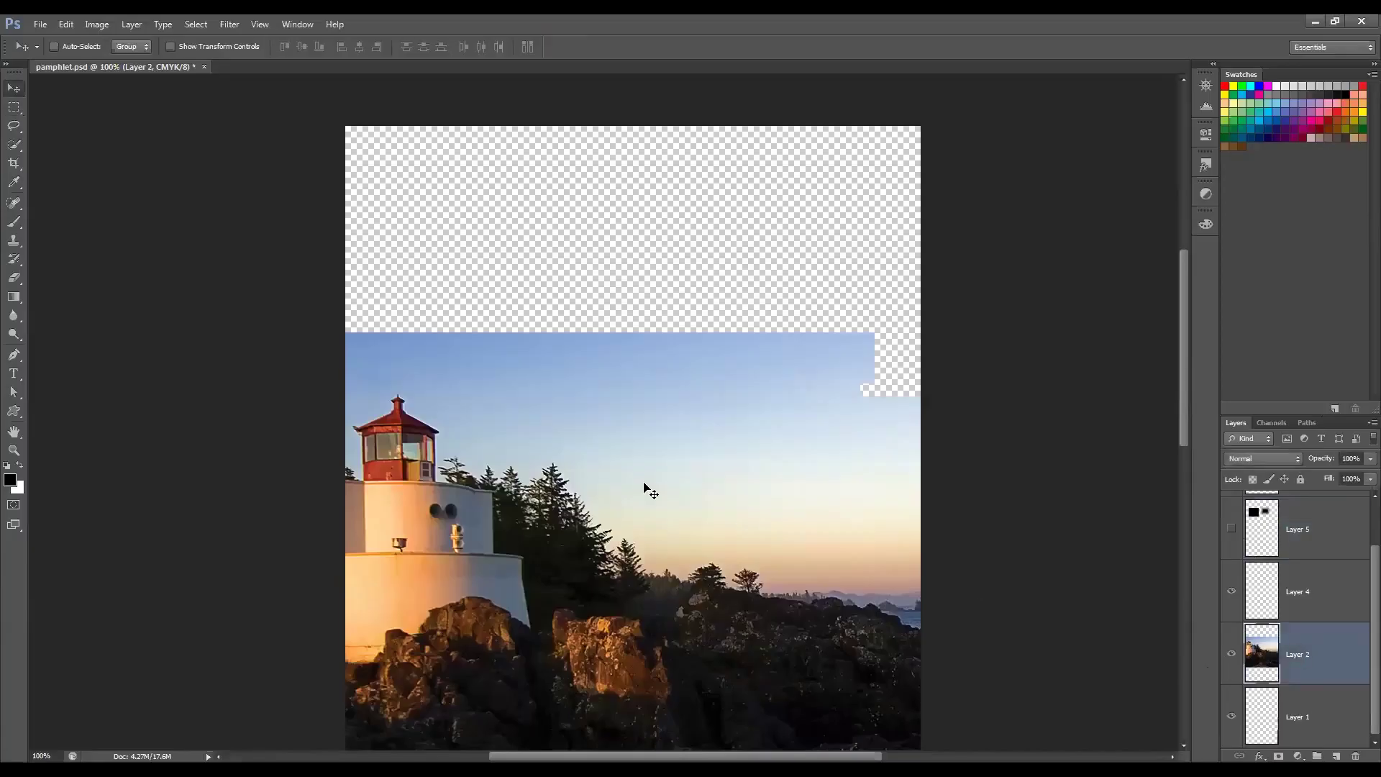
Step: Switch to the Rectangular Marquee tool with the whole lighthouse and rocks in view
left_click_drag(1187, 369, 1185, 440)
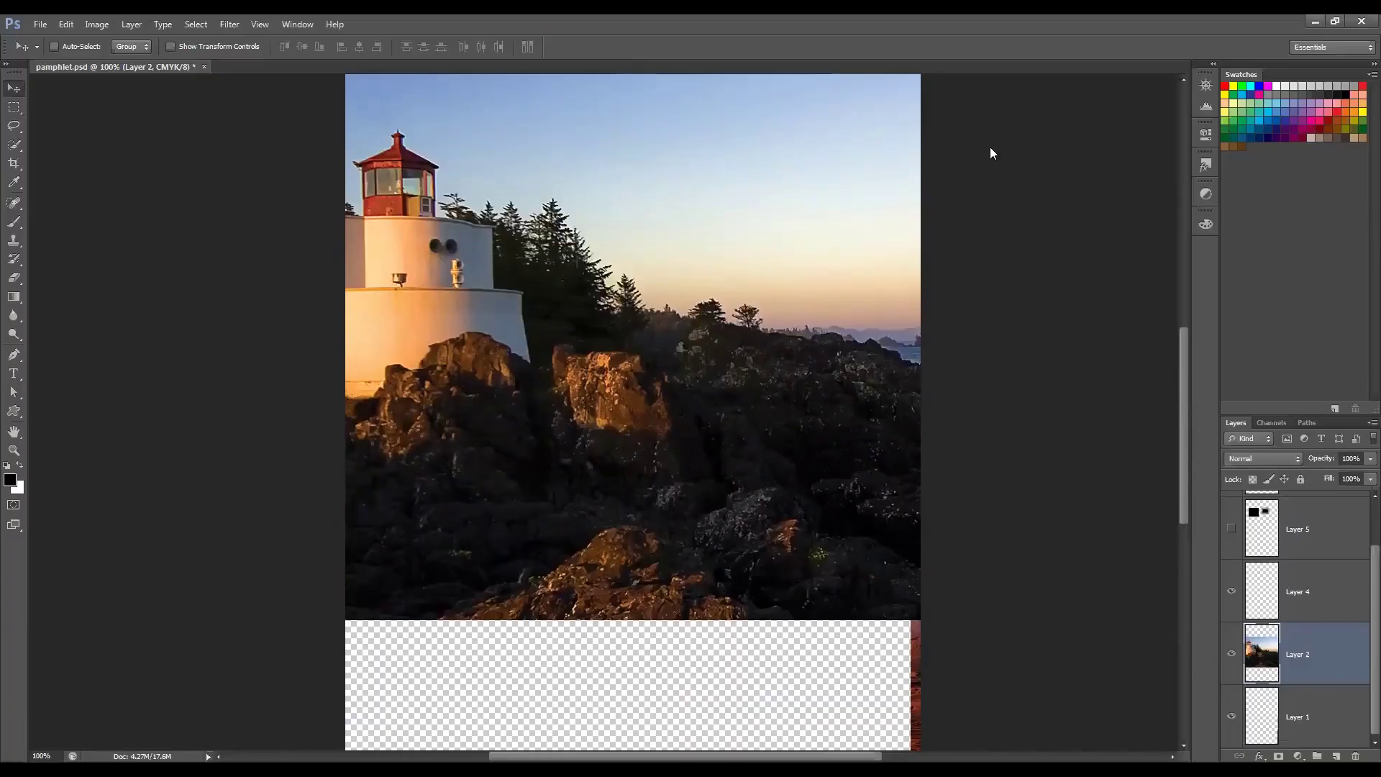
left_click(14, 108)
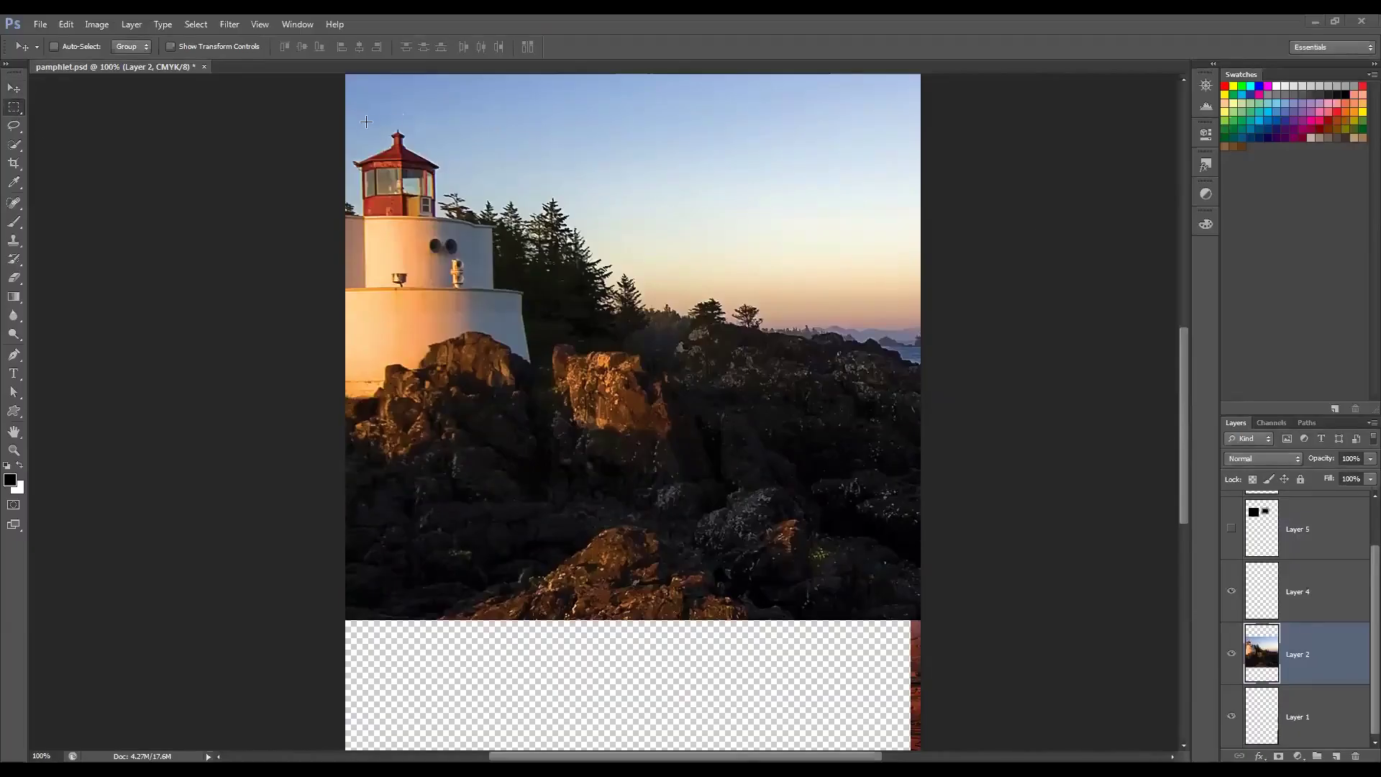
left_click_drag(352, 109, 361, 131)
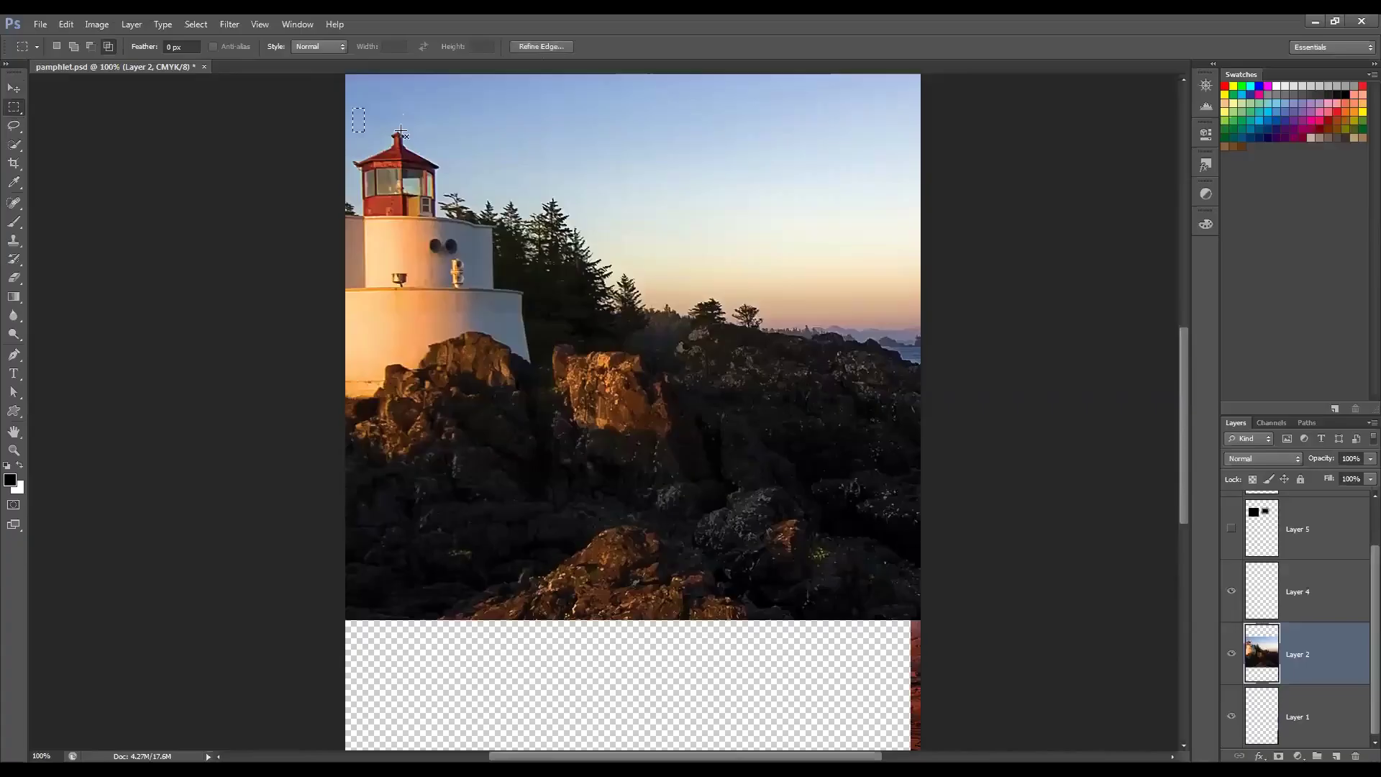
left_click_drag(454, 116, 350, 216)
left_click_drag(416, 141, 457, 124)
left_click_drag(364, 242, 454, 279)
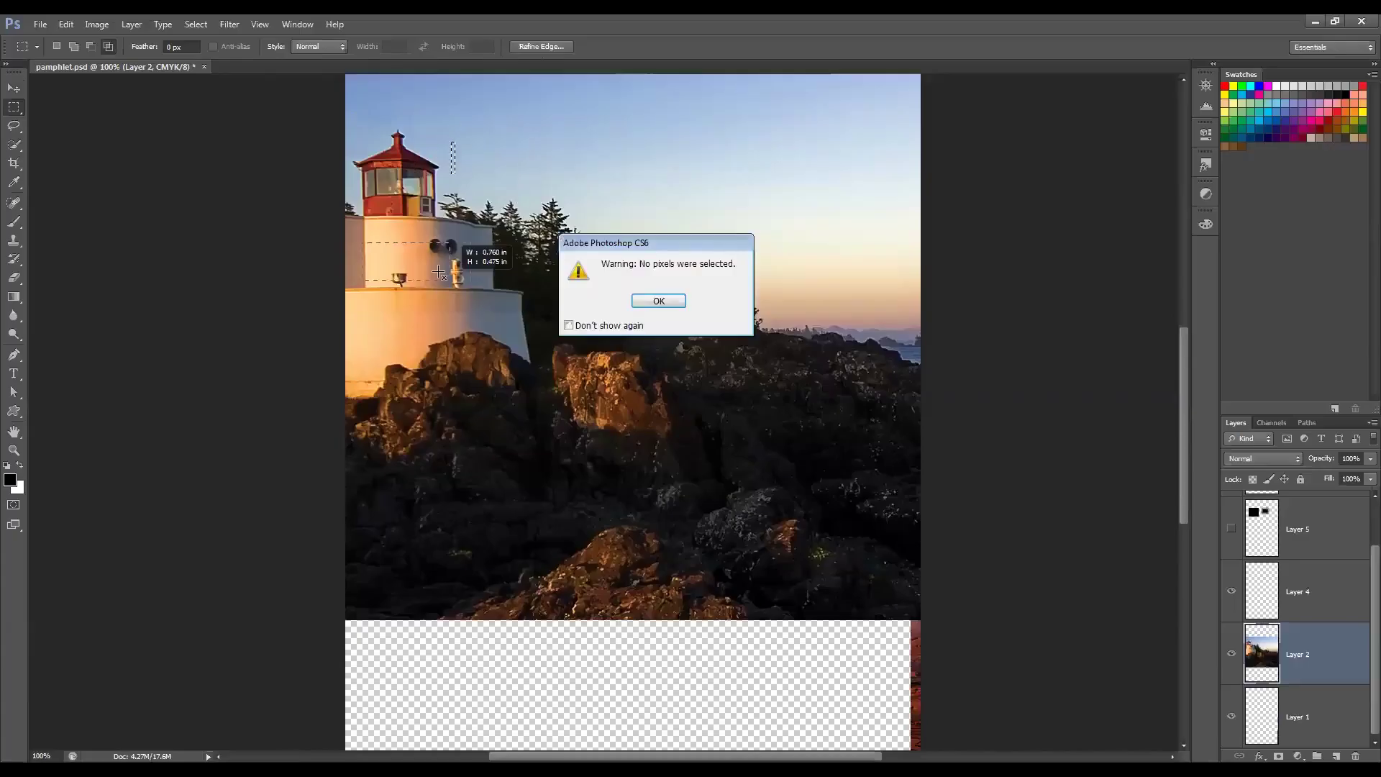
left_click(658, 301)
Step: Draw a rectangular selection around the lighthouse's red lantern room, and copy and paste it onto a new layer
left_click_drag(347, 110, 454, 217)
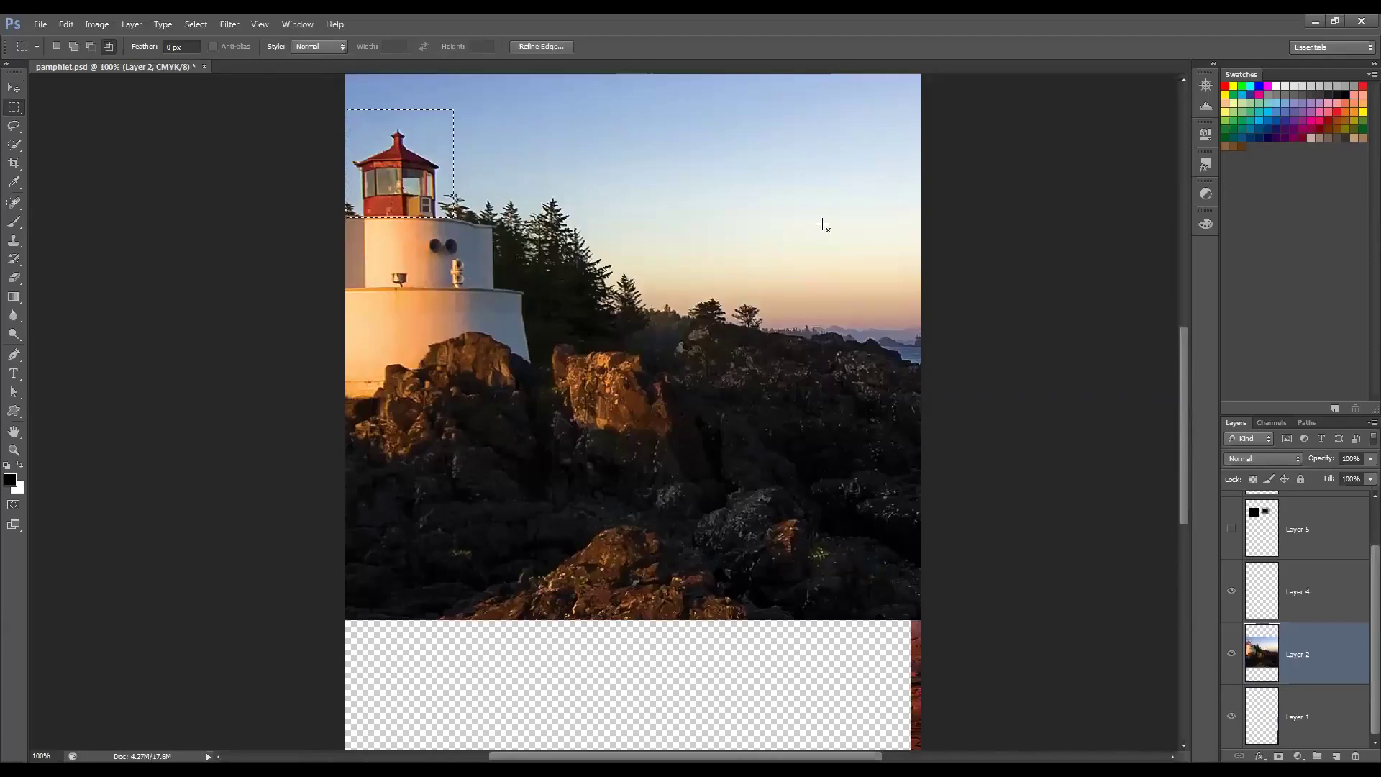
left_click(66, 24)
left_click(79, 121)
left_click(66, 24)
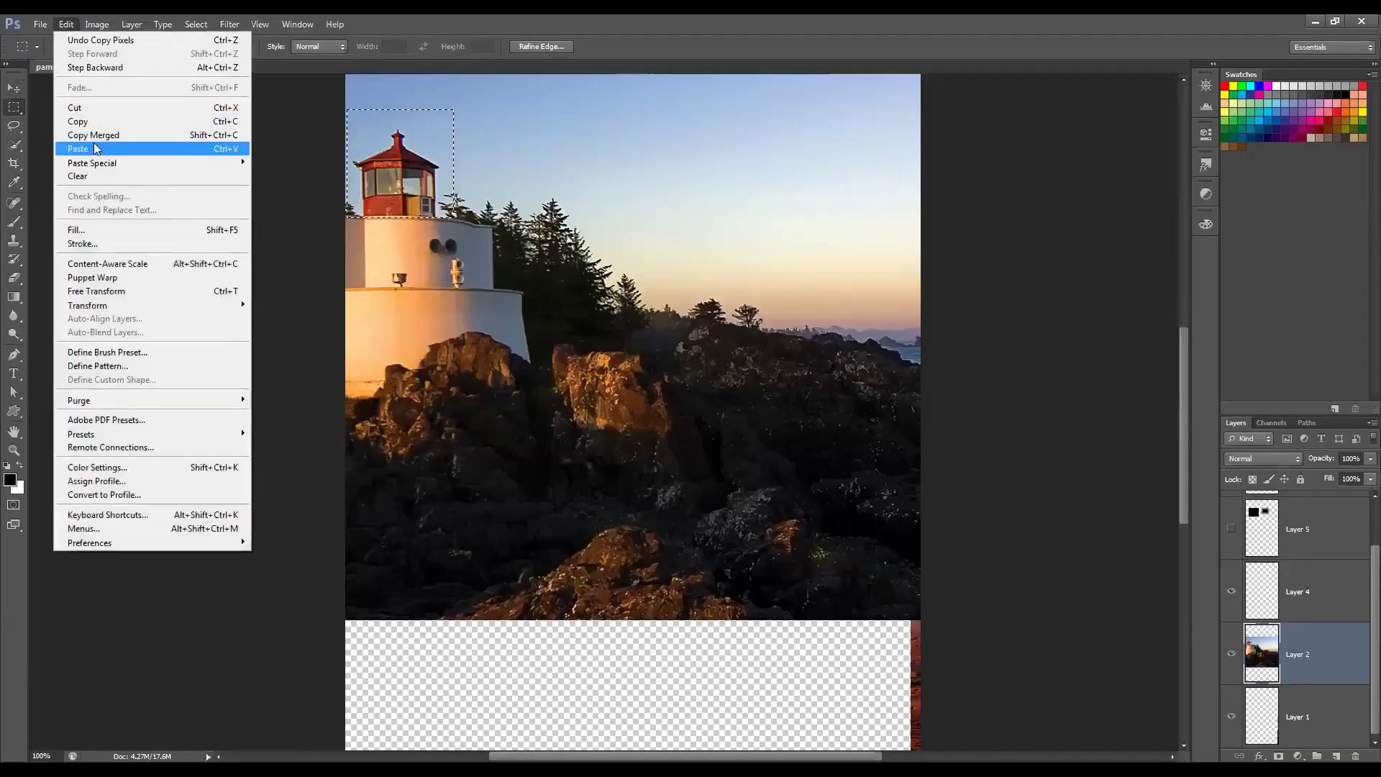
left_click(95, 142)
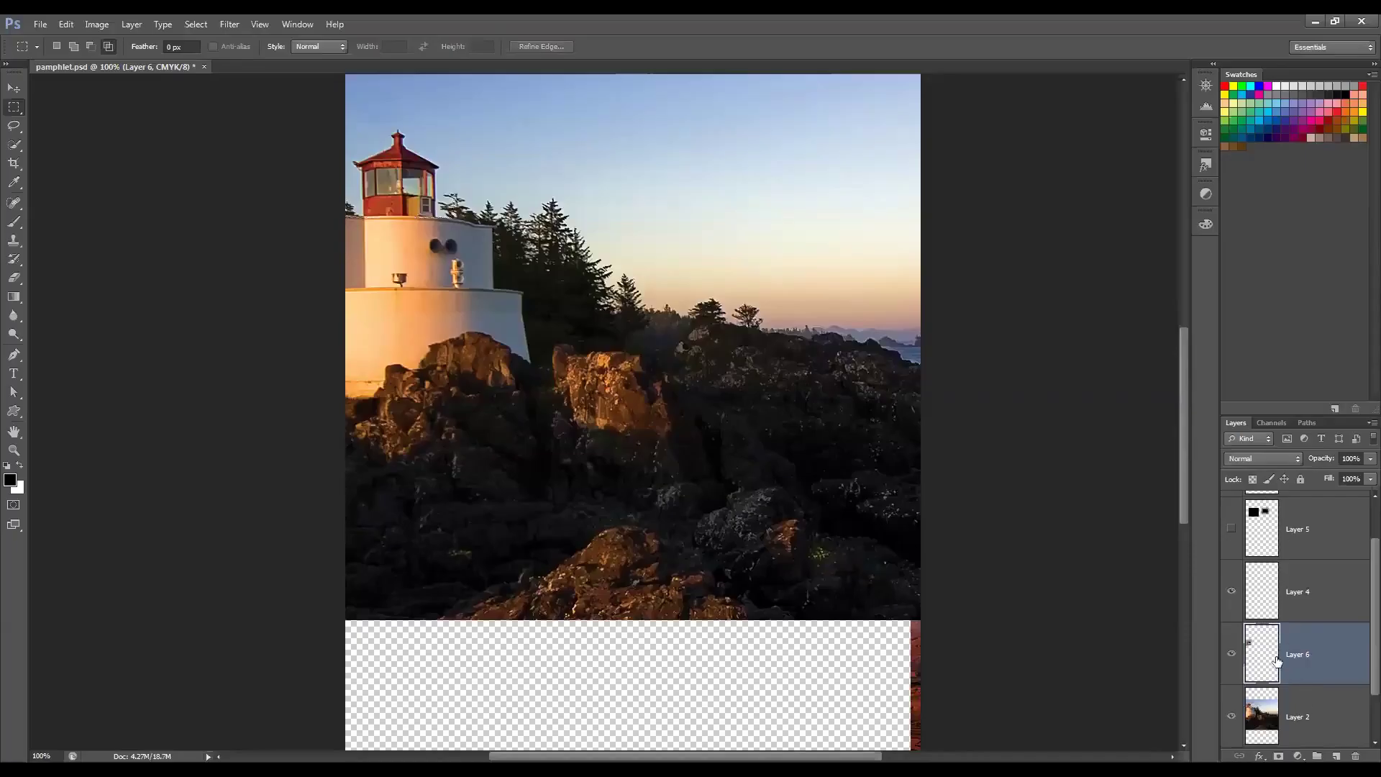
Step: Move the pasted lantern room across the sky, away from the original, and hide its layer, Layer 6
key("v")
left_click_drag(404, 184, 753, 189)
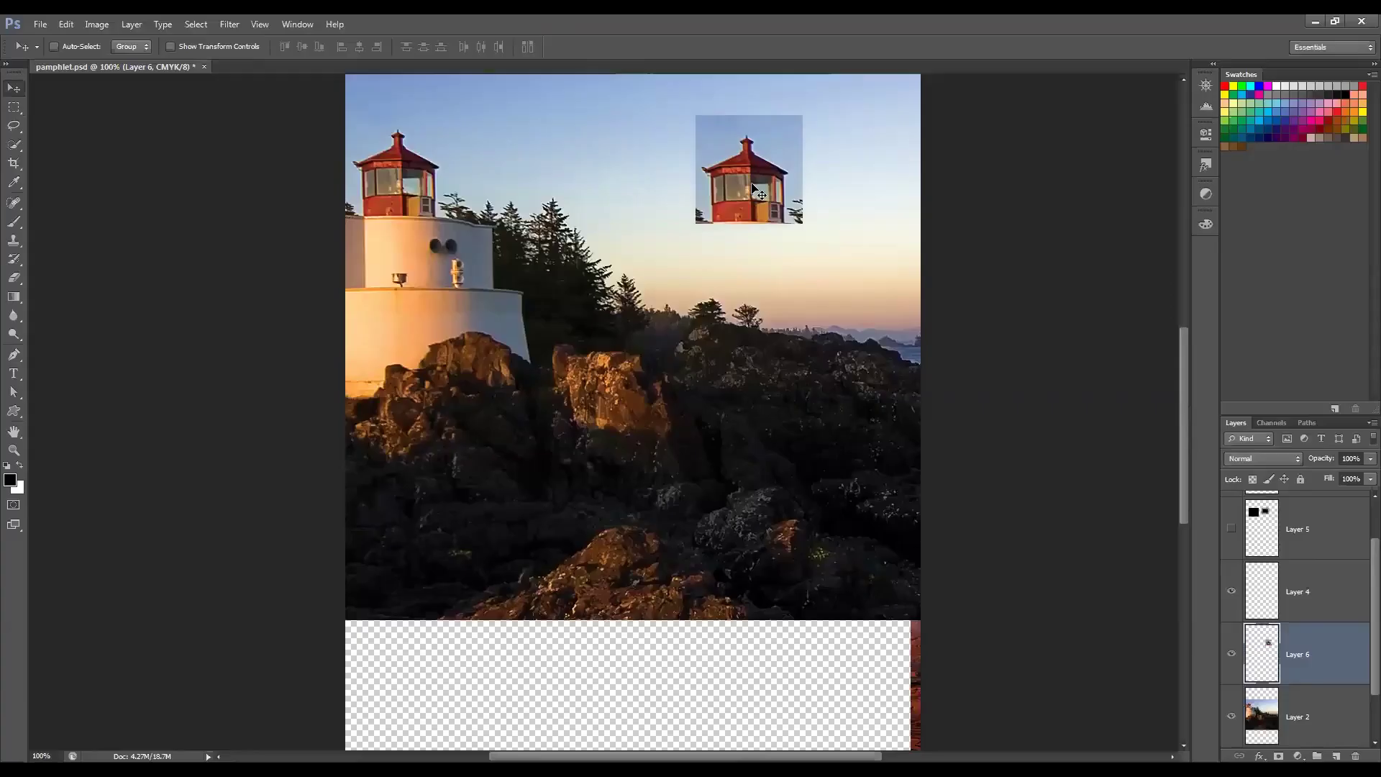
left_click(1231, 653)
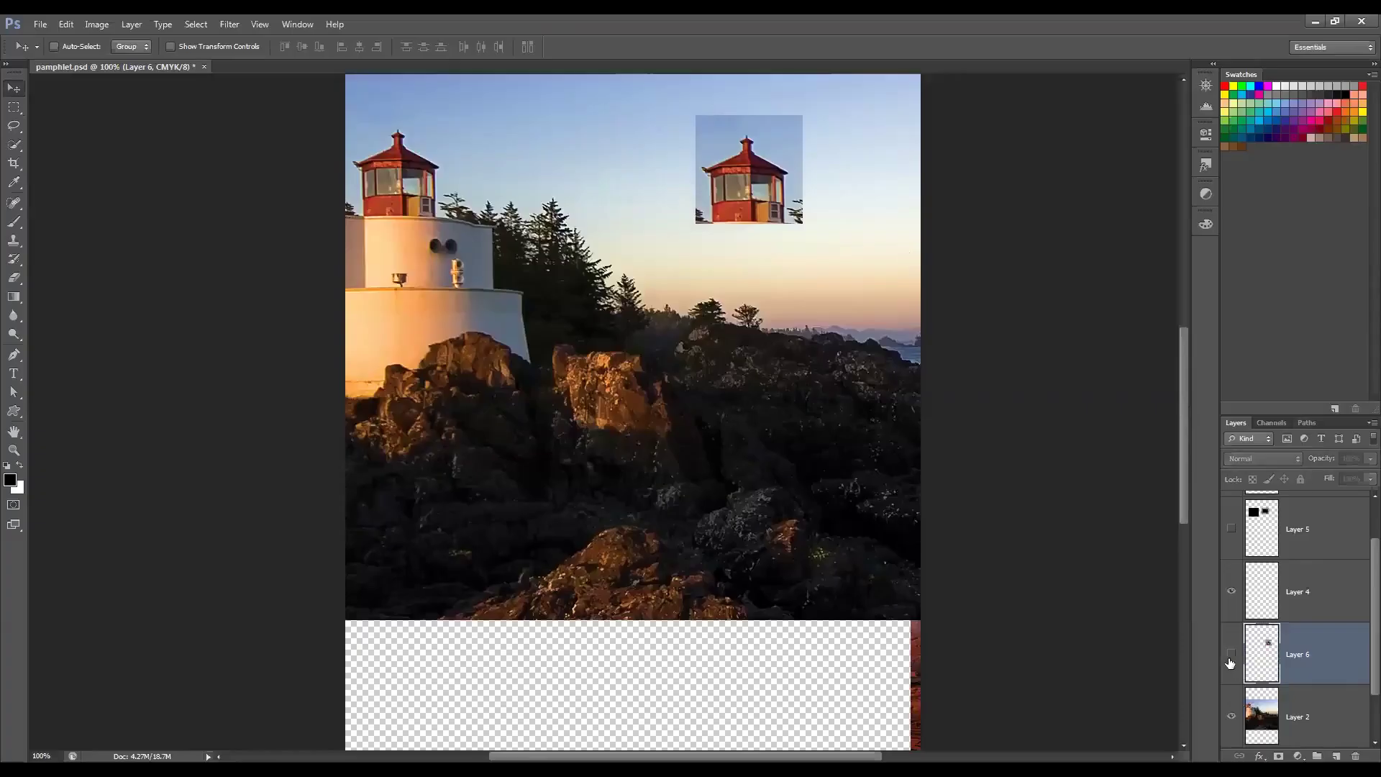
Step: Select the lantern room with a rectangle, cut it from Layer 2, and undo the cut
key("m")
left_click_drag(331, 100, 466, 220)
left_click(66, 23)
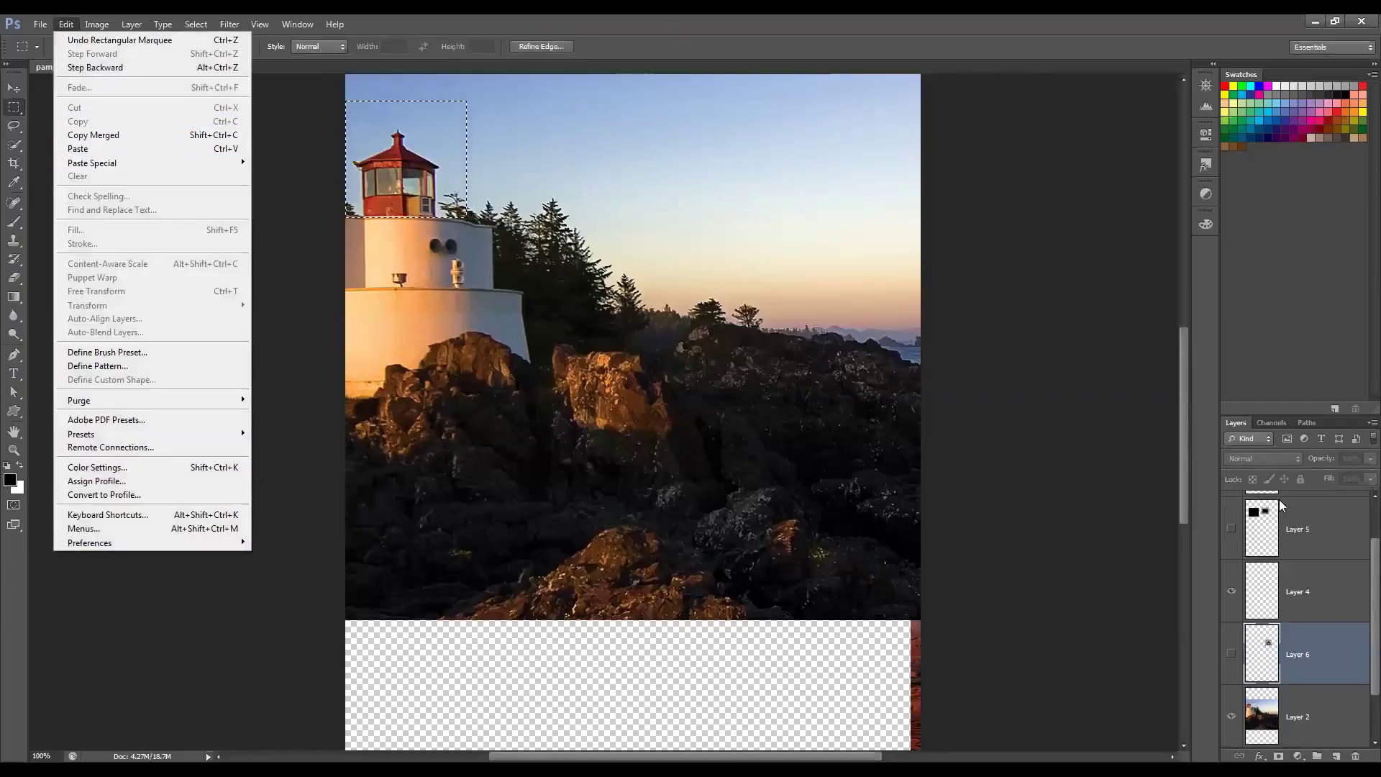
left_click(1321, 715)
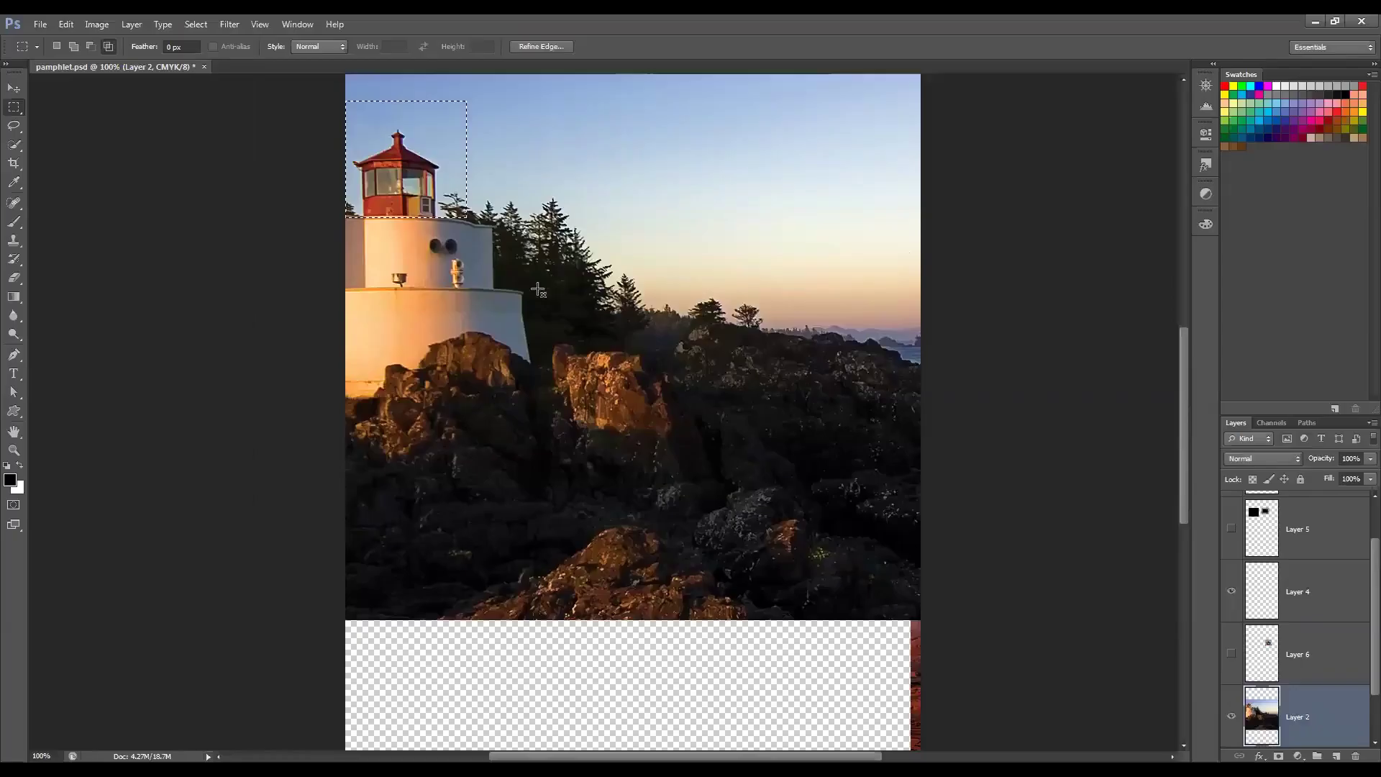
left_click(66, 24)
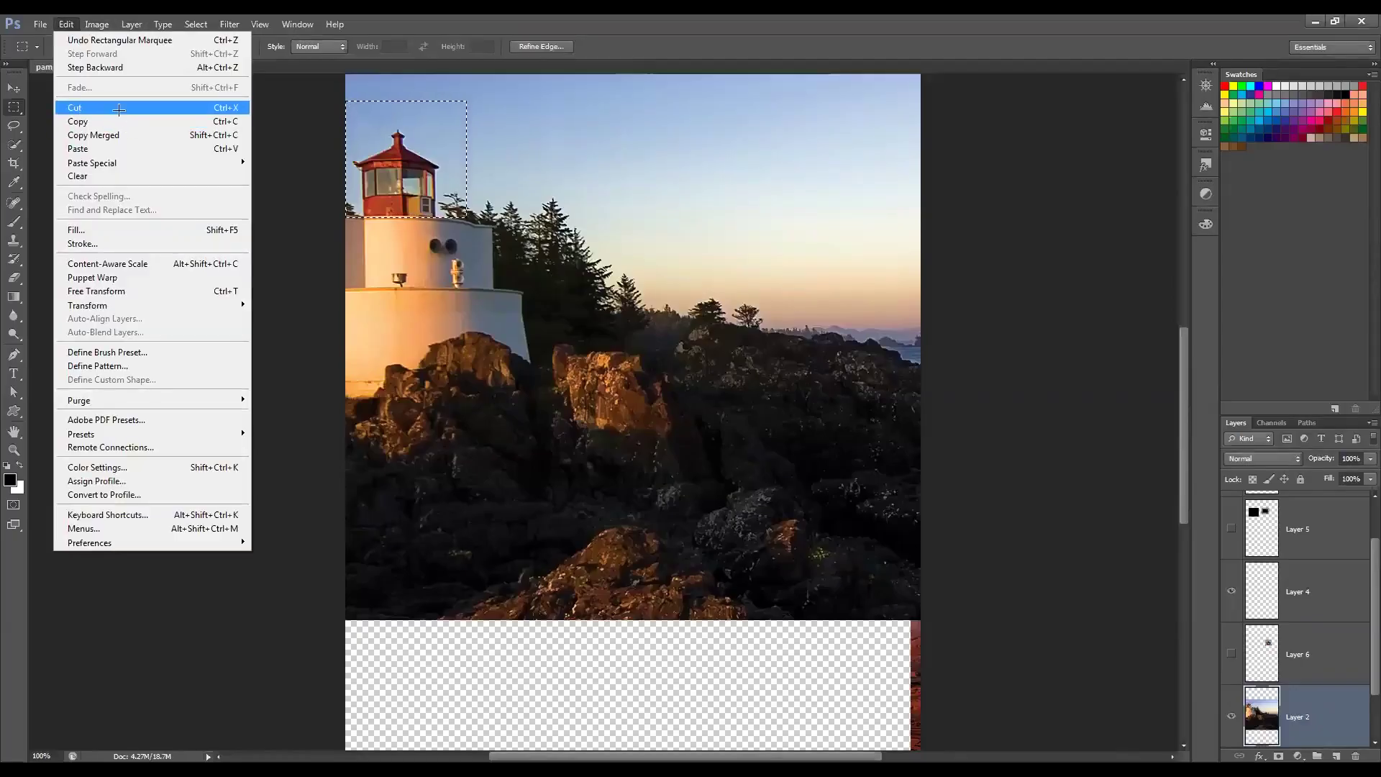
left_click(119, 110)
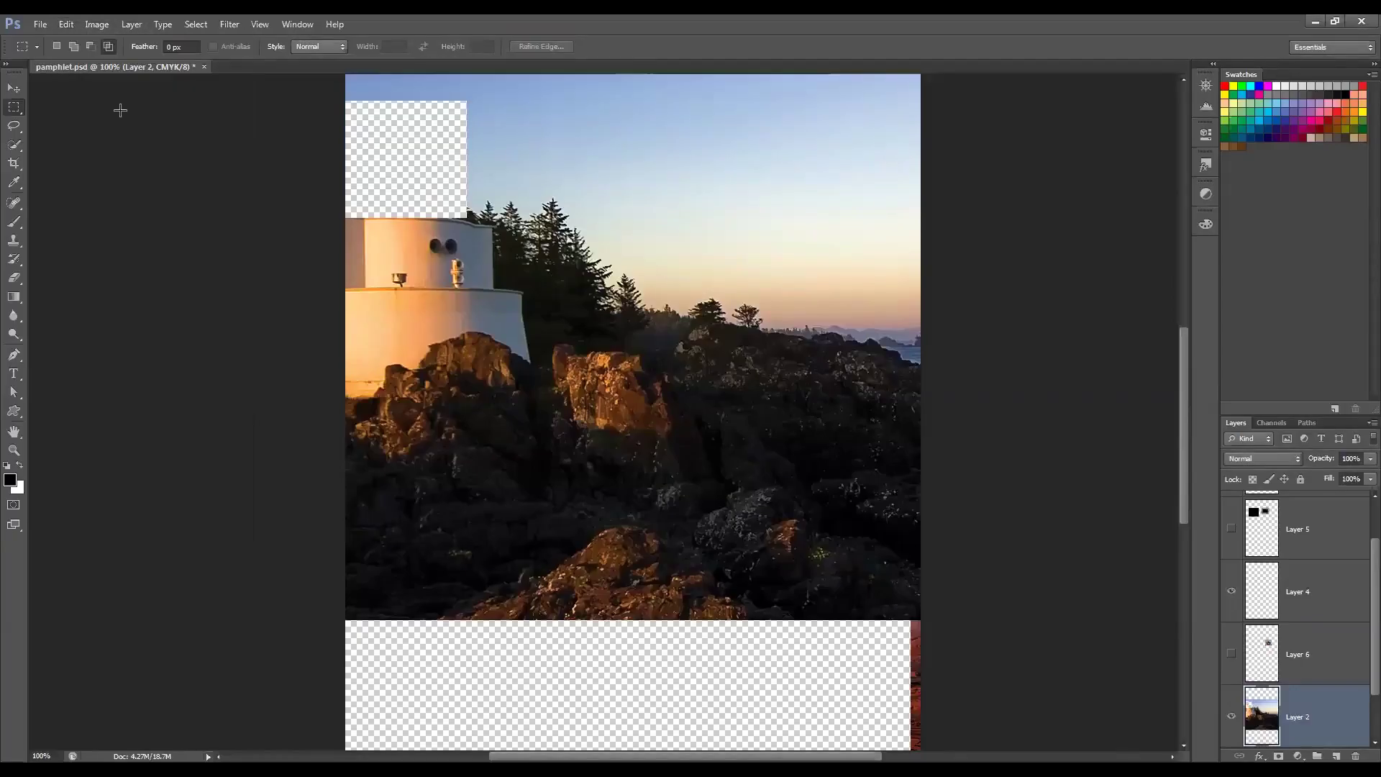
key("ctrl+z")
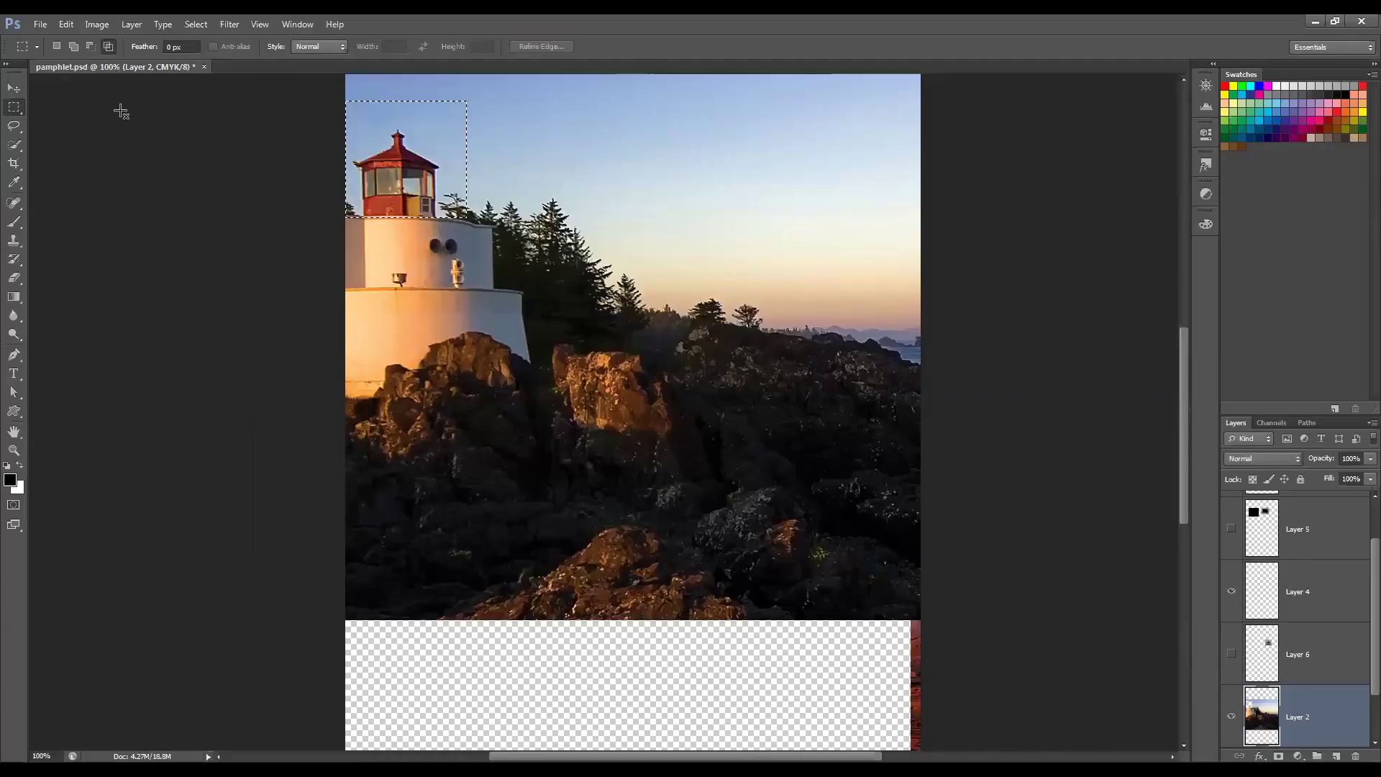
Step: Clear the lantern room selection and draw a large upright rectangular selection over the trees, sky and rocks
left_click(580, 158)
left_click_drag(472, 190, 825, 531)
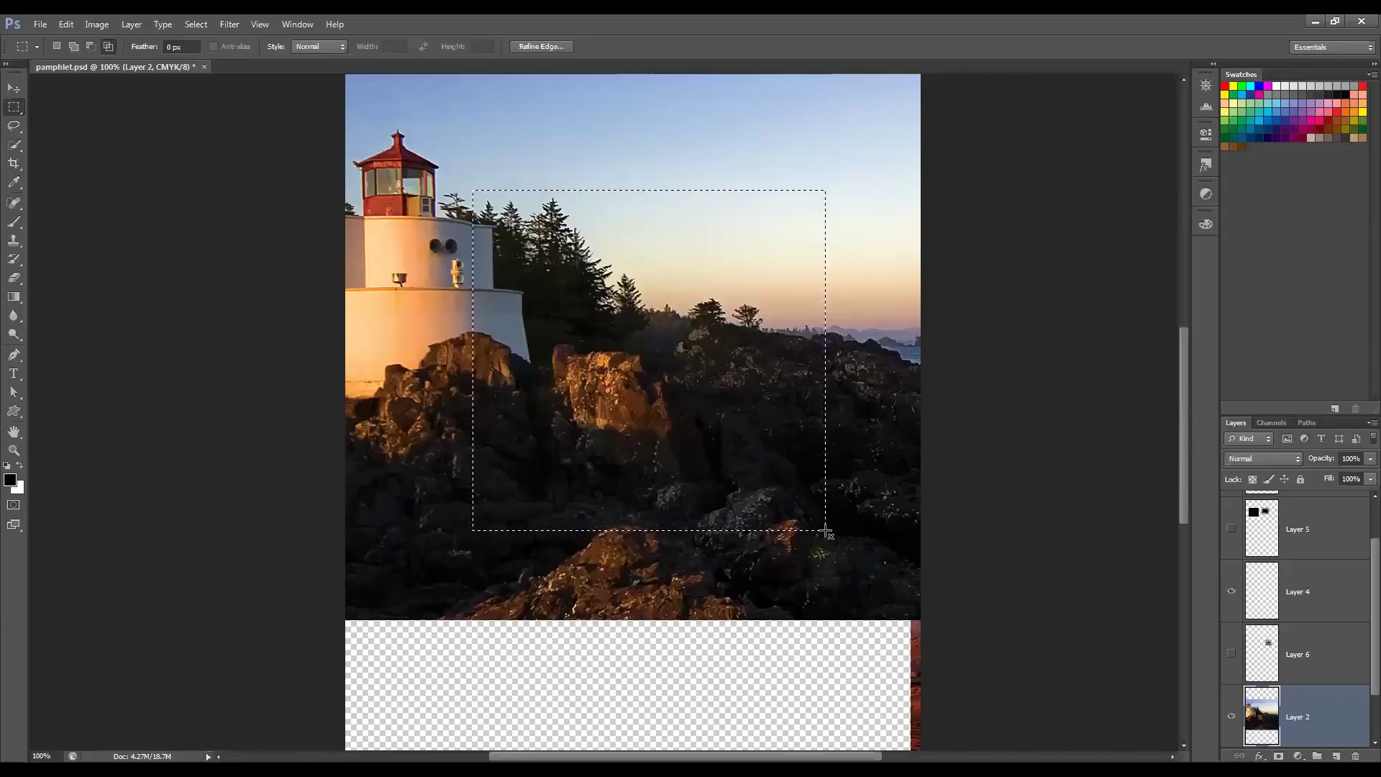
left_click_drag(550, 159, 833, 498)
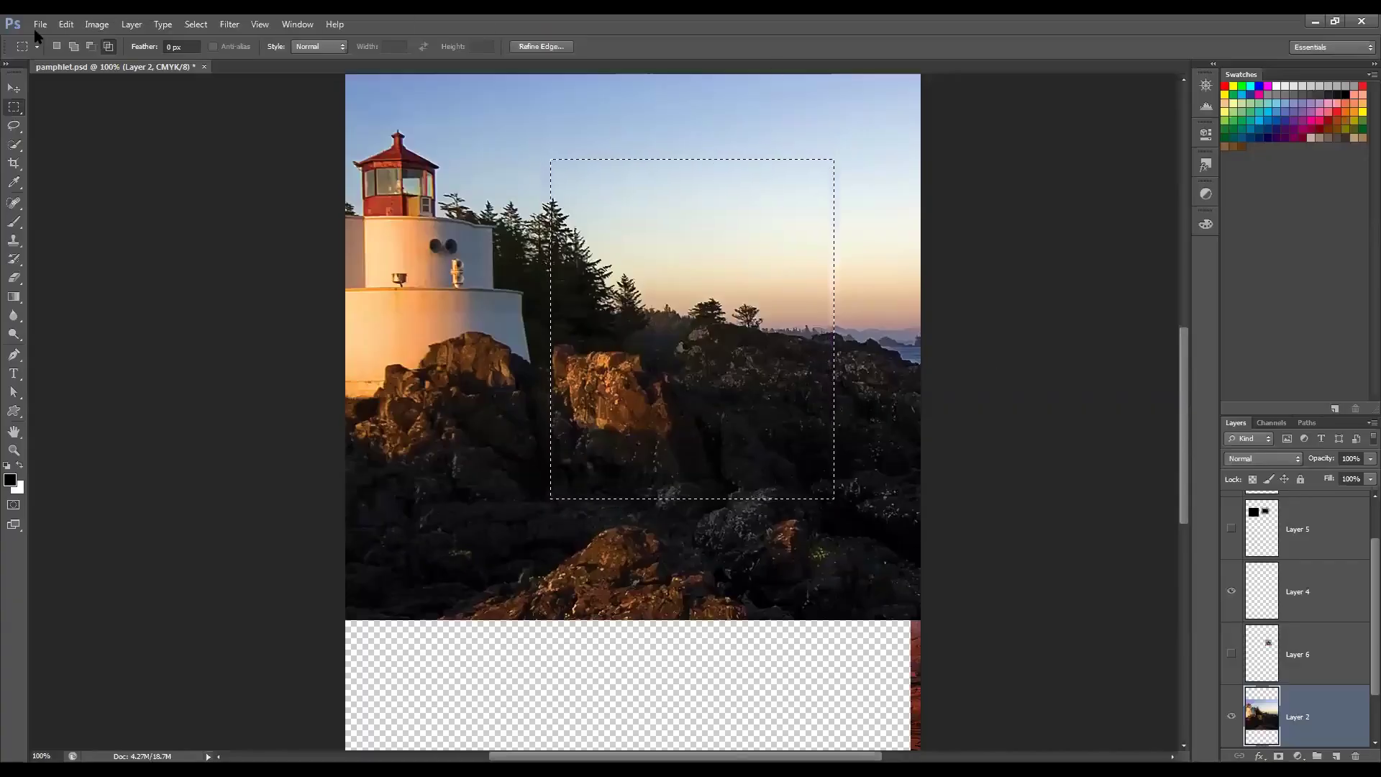
Step: Use Paste Into to place the copied lantern room inside the large selection, and undo it
left_click(65, 24)
mouse_move(129, 164)
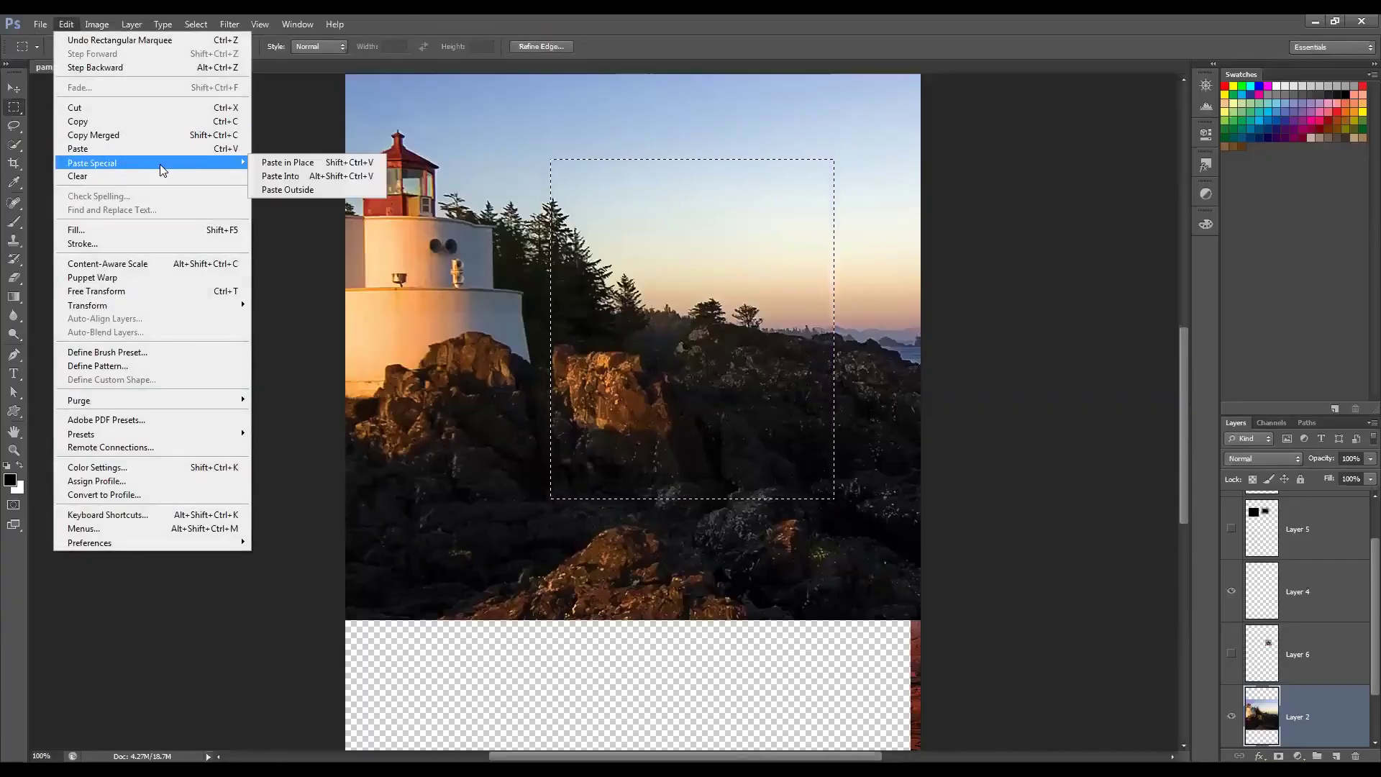
left_click(306, 182)
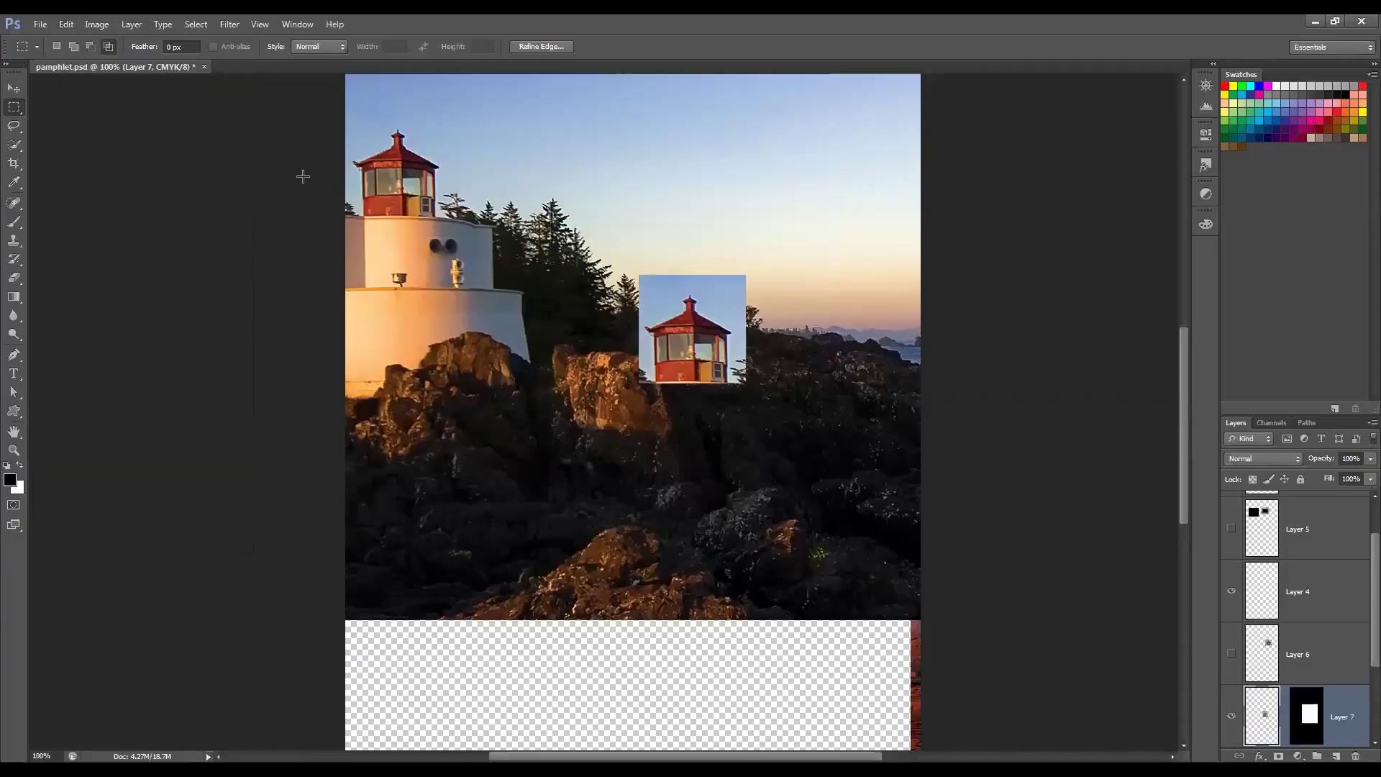
key("ctrl+z")
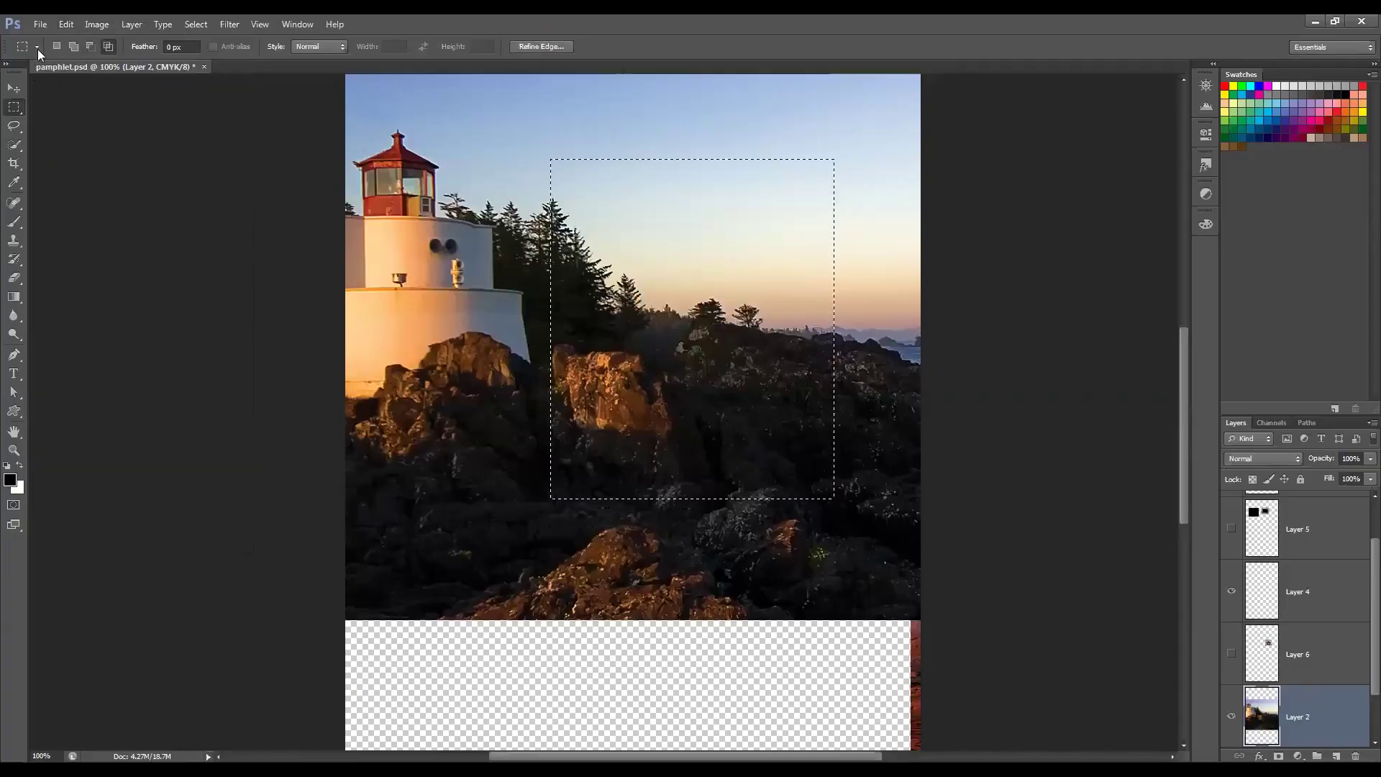
Step: Use Paste Outside with the copied lantern room and the large selection, and undo it
left_click(73, 26)
mouse_move(208, 162)
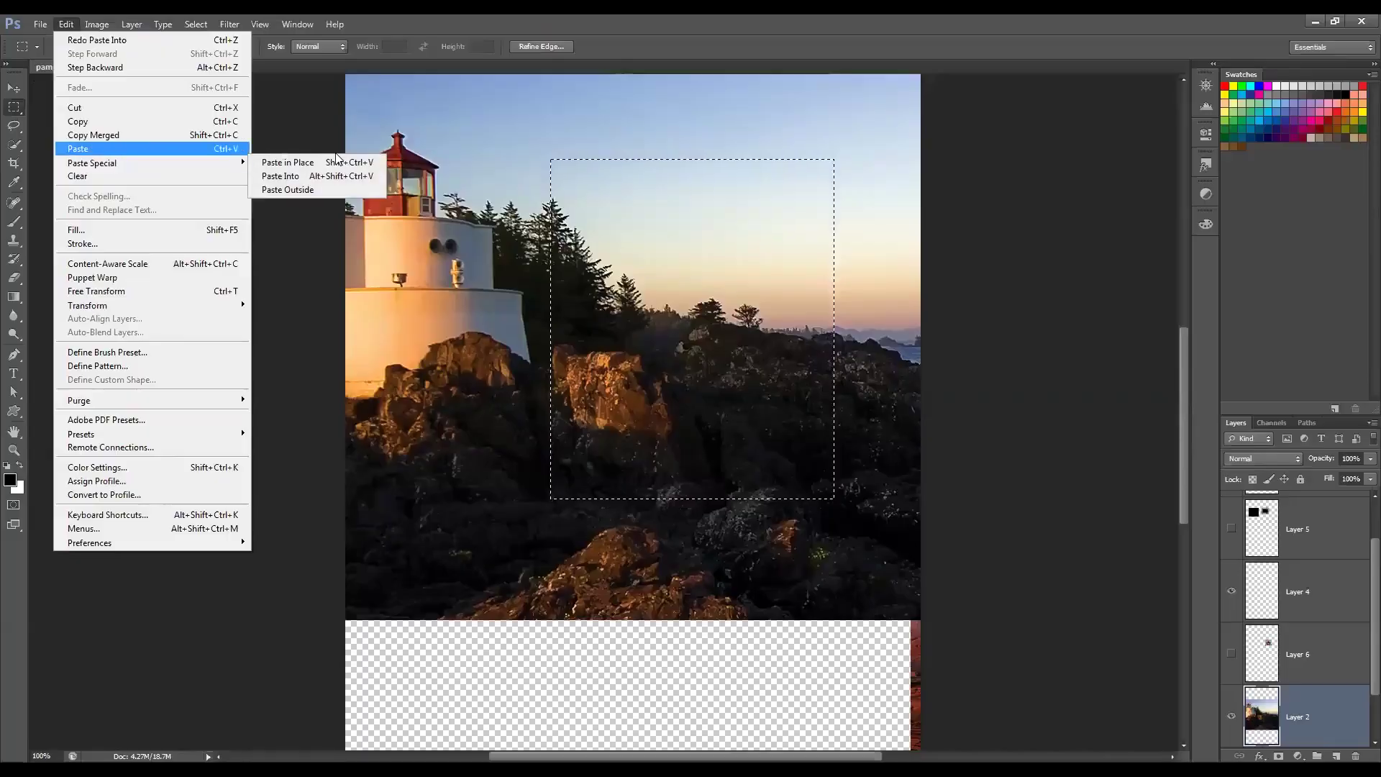
left_click(322, 190)
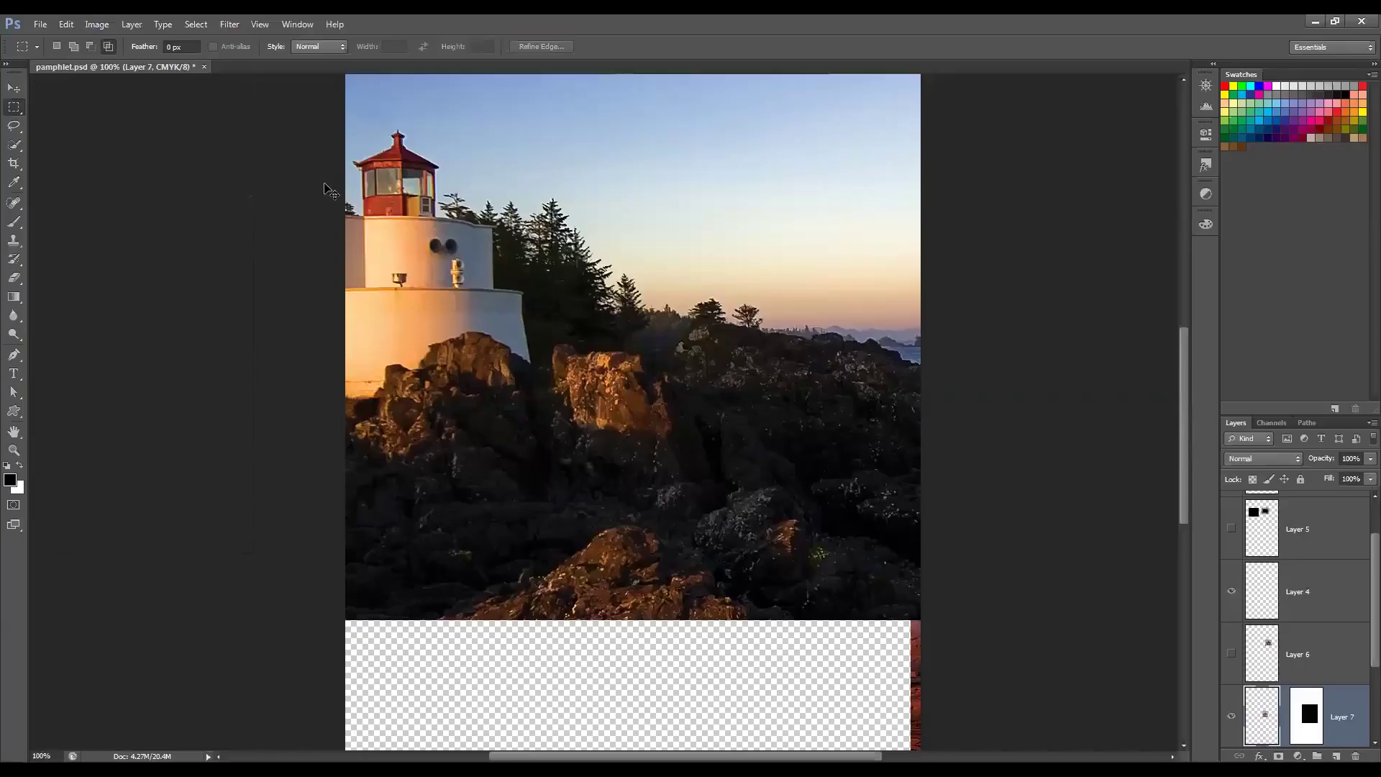
key("ctrl+z")
Step: Paste the lantern room in place, move the copy sideways over the tall trees, and hide its layer, Layer 7
left_click(65, 24)
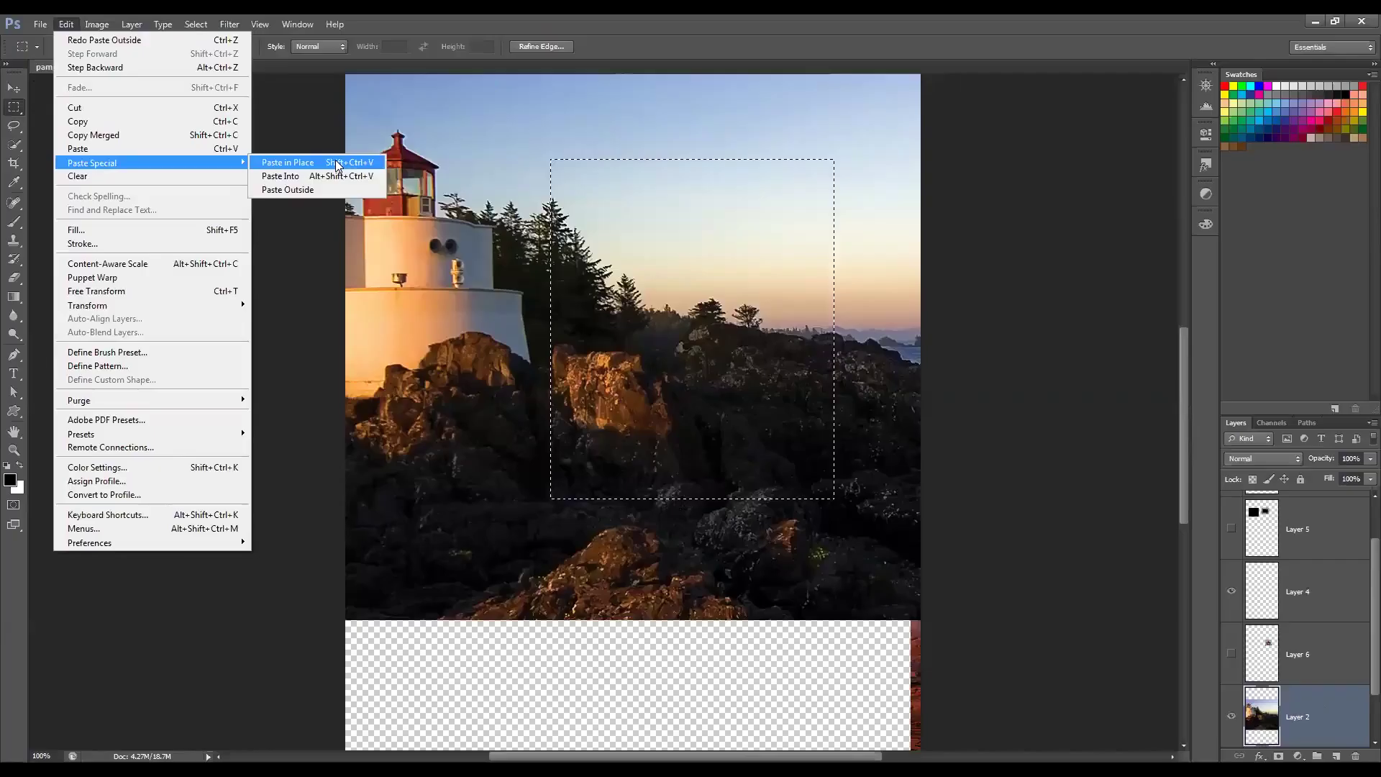
left_click(338, 165)
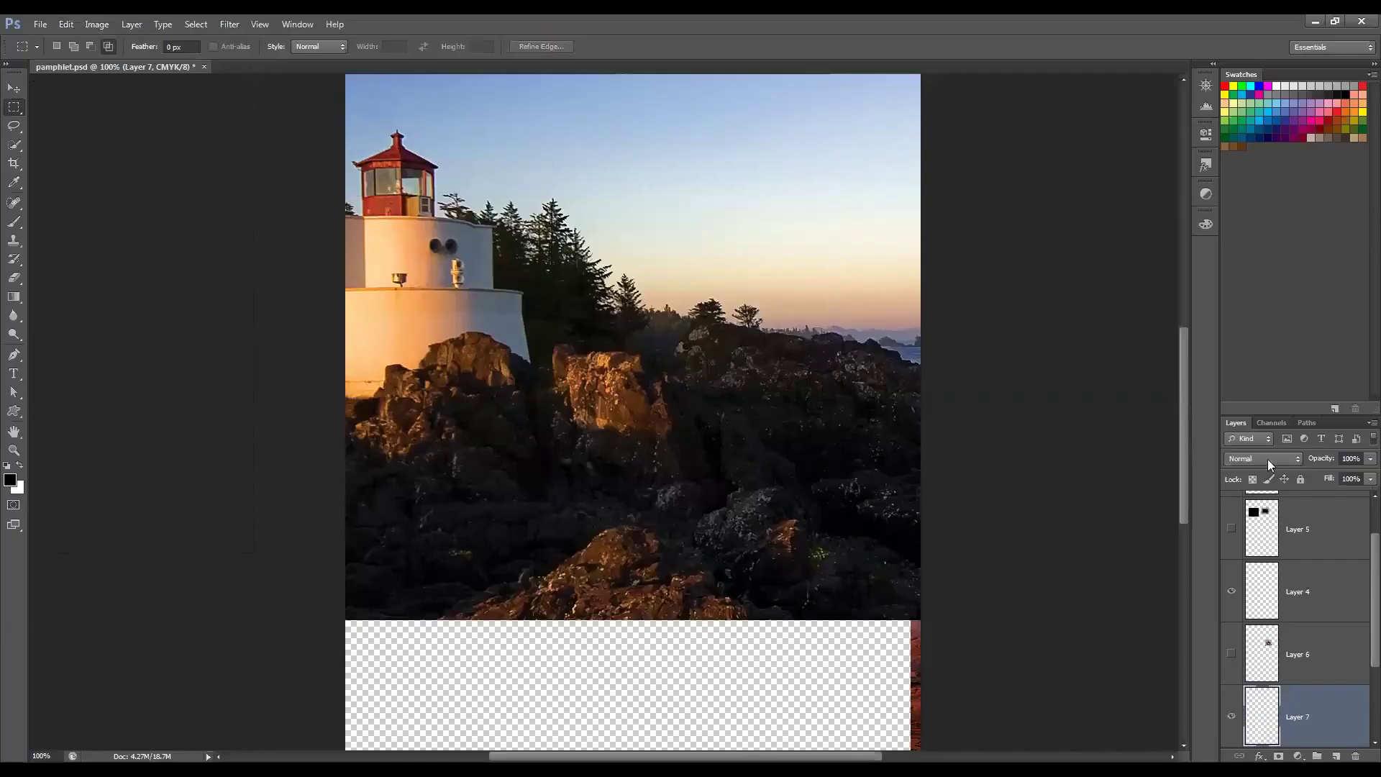
scroll(1362, 597, "down", 2)
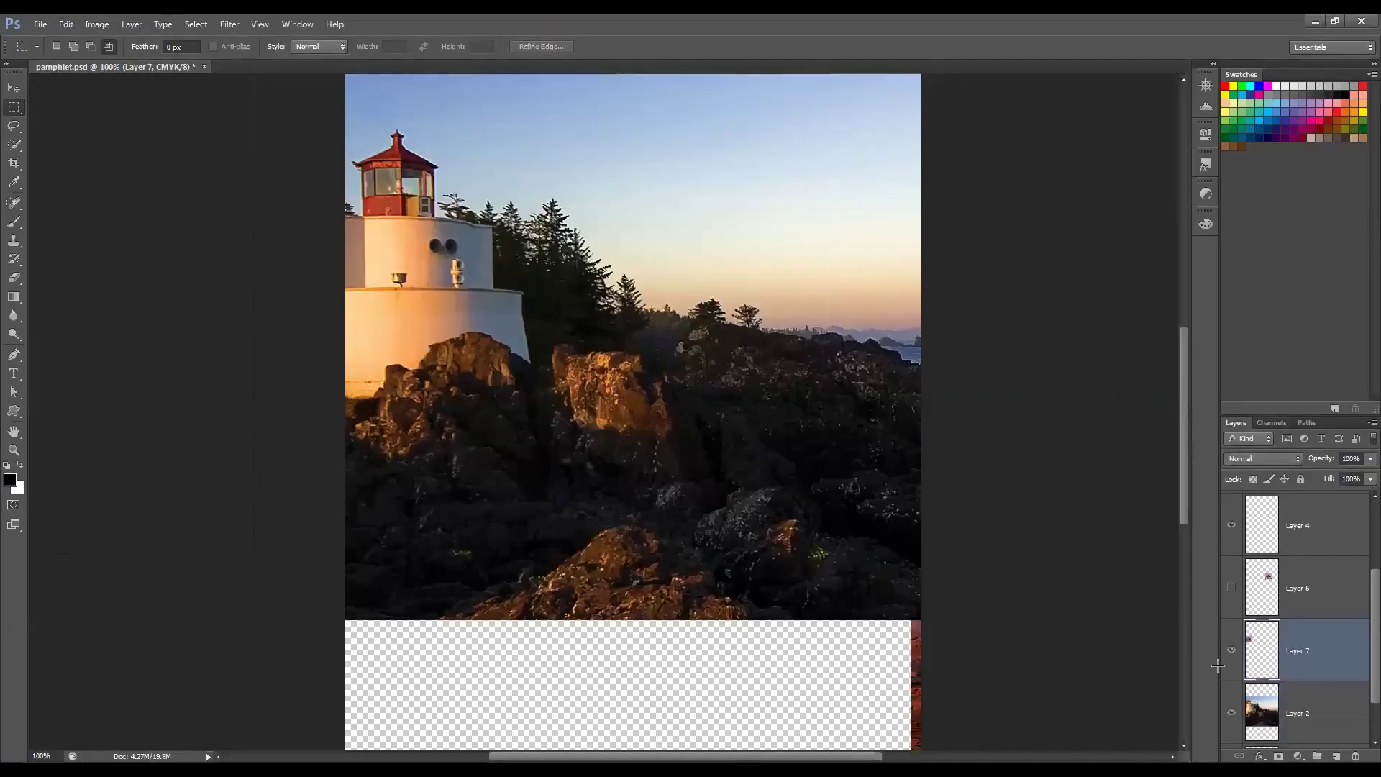
key("v")
left_click_drag(411, 172, 578, 179)
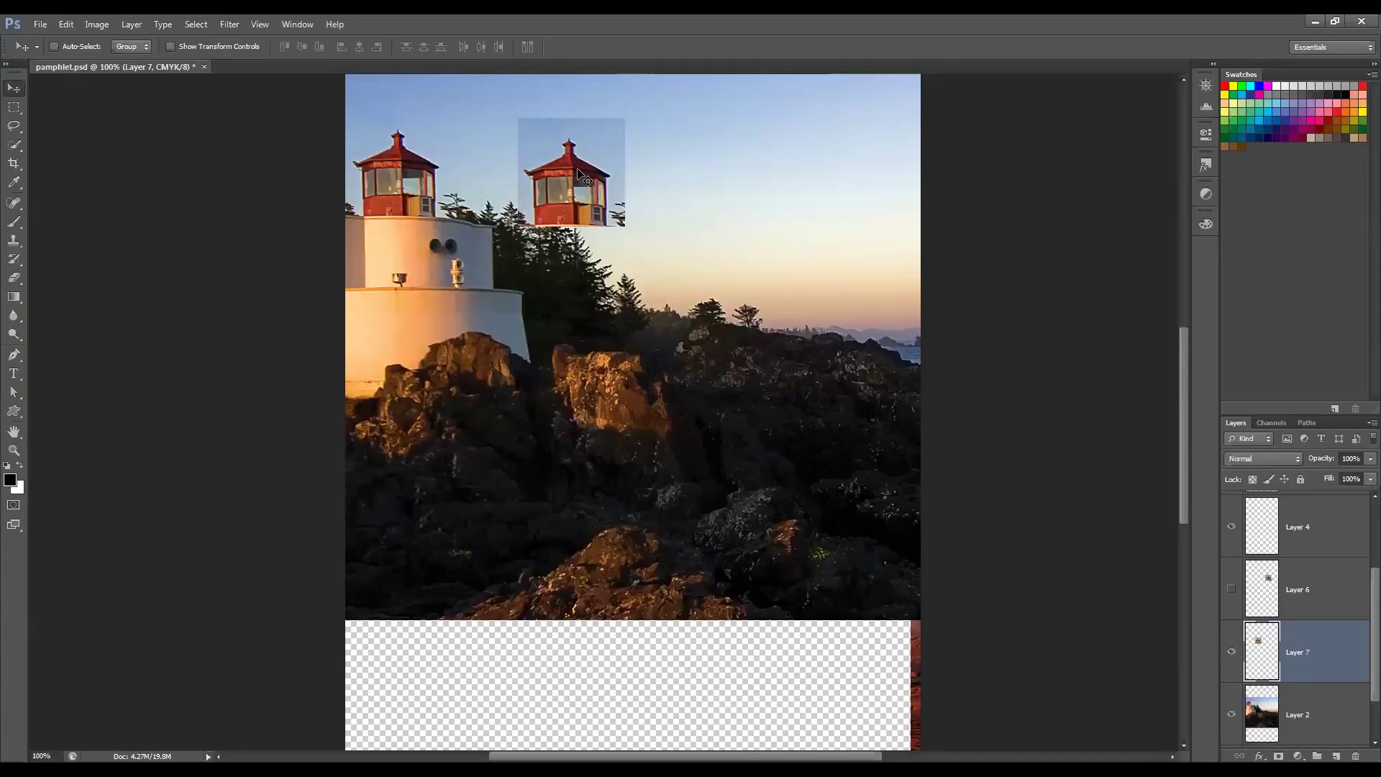
left_click(1230, 651)
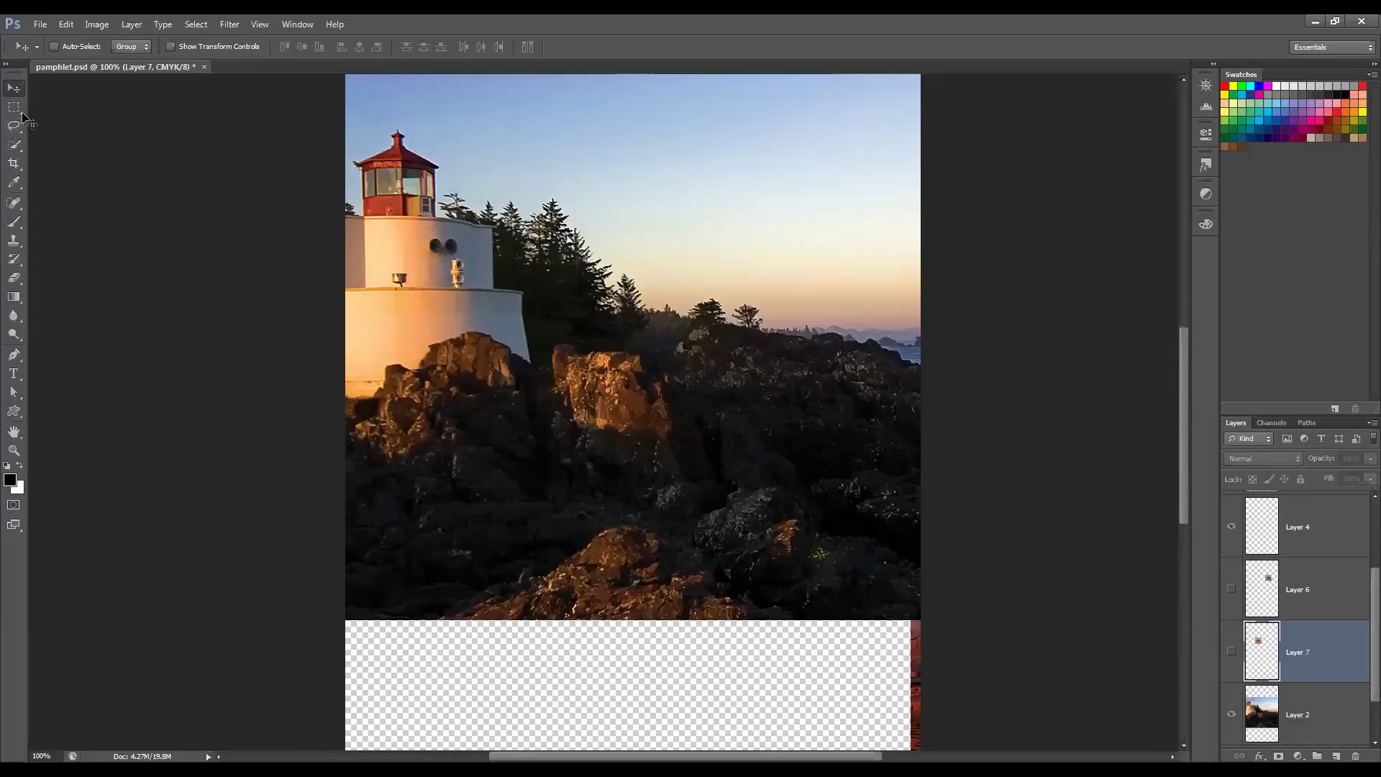
Step: Make Layer 2 active and move its lighthouse photo down and slightly right on the canvas
left_click(66, 24)
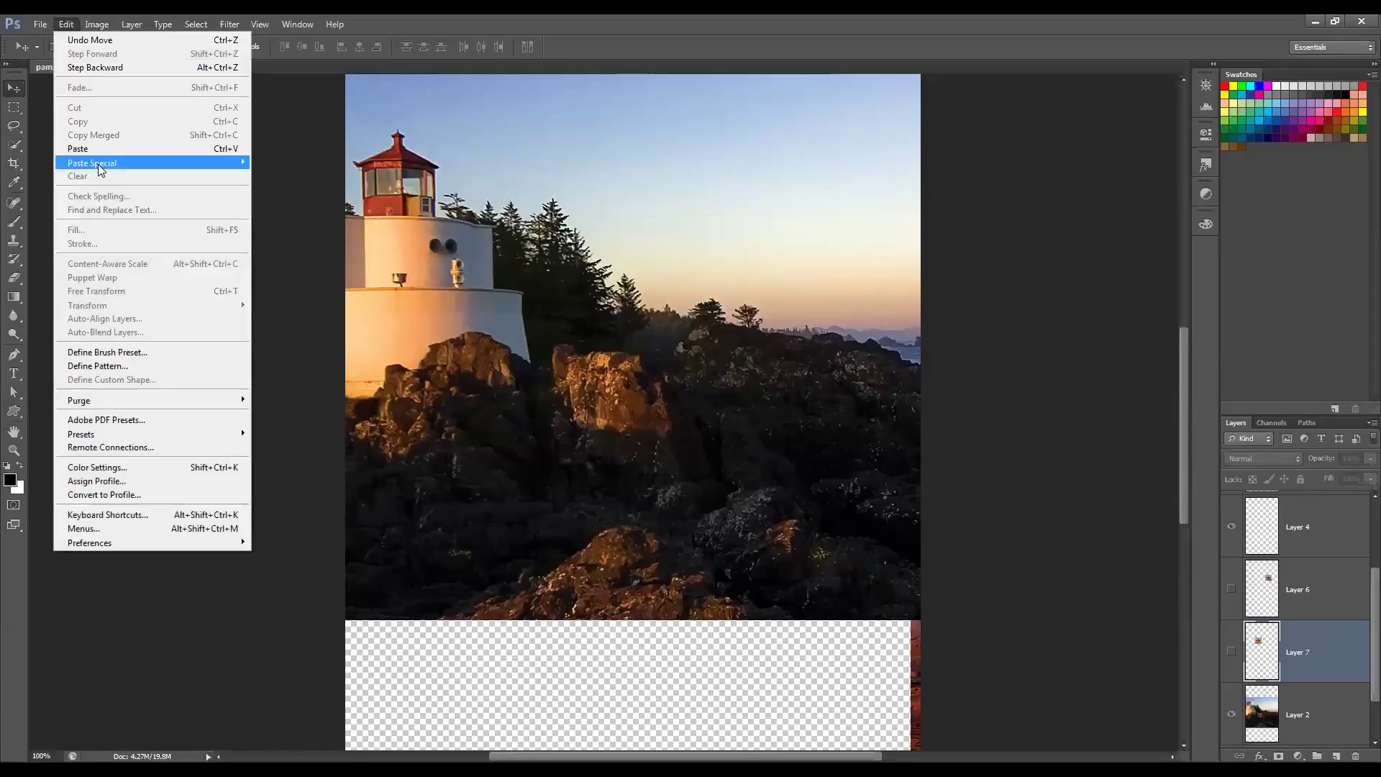
mouse_move(101, 170)
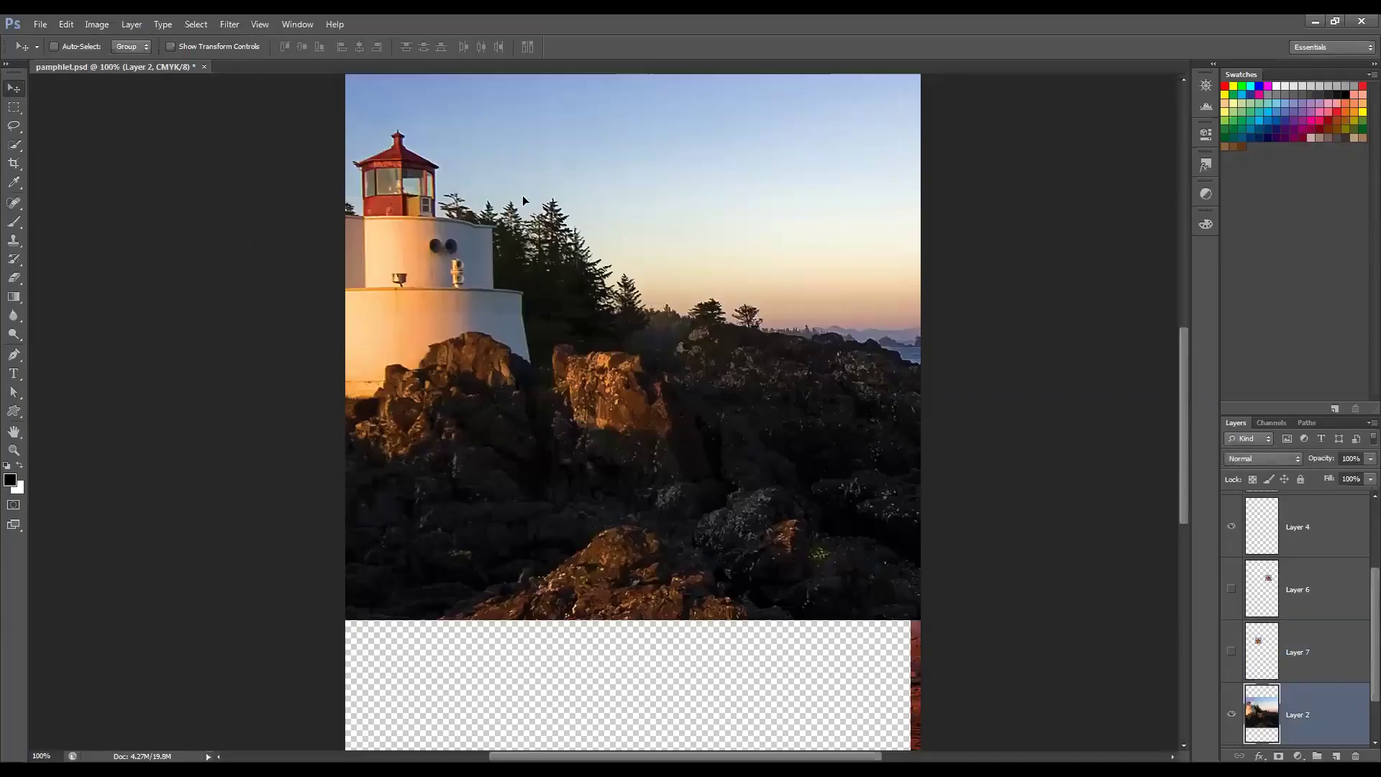
mouse_move(492, 157)
left_mouse_down()
mouse_move(678, 410)
mouse_move(575, 261)
mouse_move(446, 114)
left_mouse_up()
Step: Draw a roughly square selection over the sky and rocks of the photo, clear its contents, and undo the clearing
key("m")
mouse_move(605, 246)
left_mouse_down()
mouse_move(732, 430)
mouse_move(855, 491)
left_mouse_up()
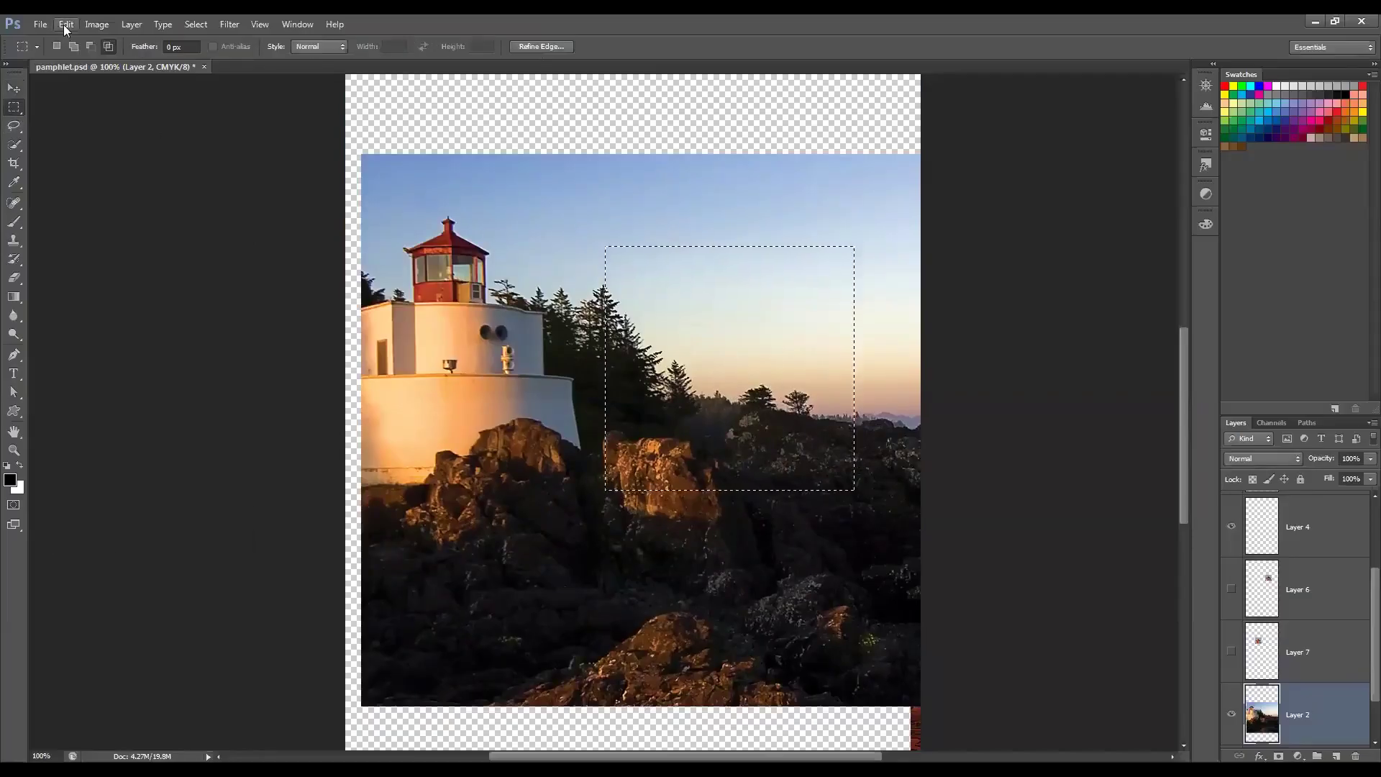
left_click(65, 26)
left_click(124, 181)
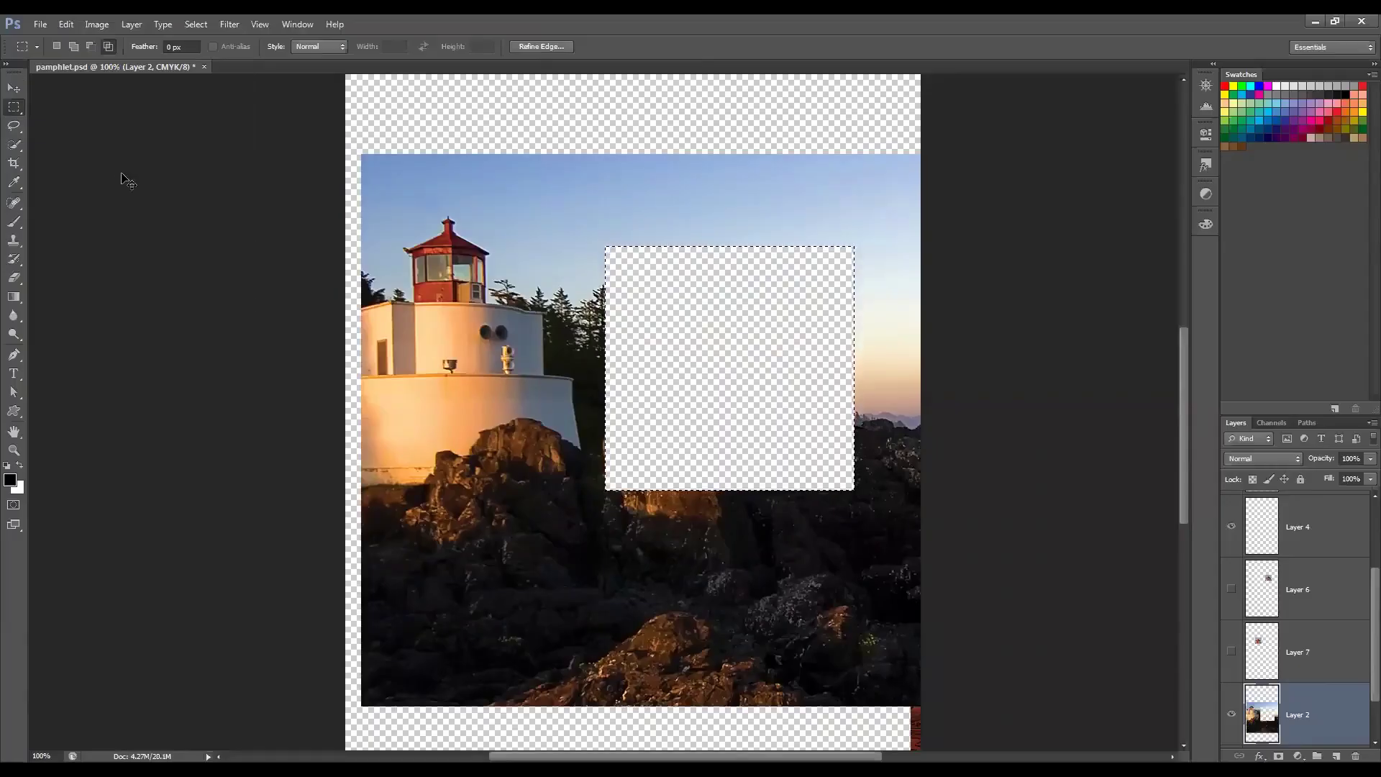
key("ctrl+z")
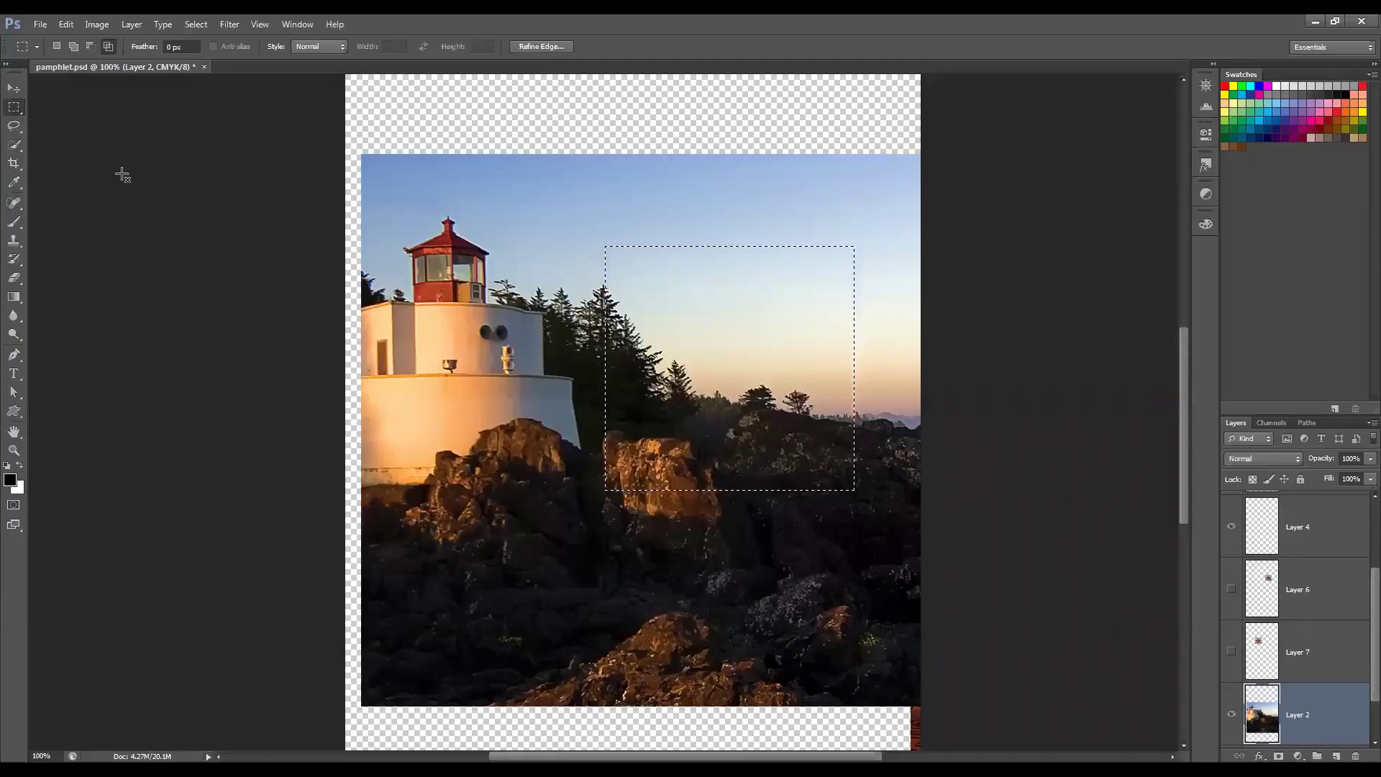
Step: Delete the selected square area of the photo, undo the deletion, and deselect
key("Delete")
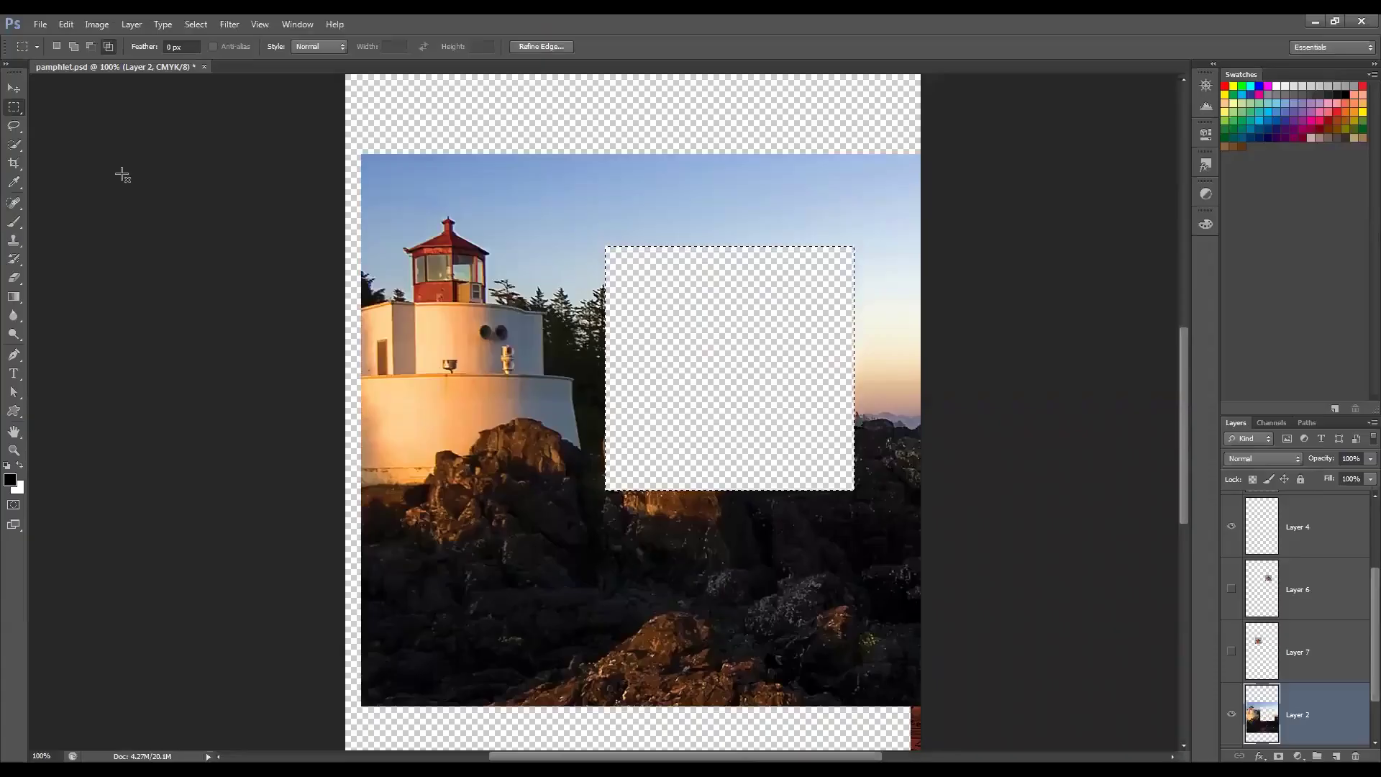
key("ctrl+z")
key("ctrl+d")
Step: Move the lighthouse photo left and slightly up, and switch to the Elliptical Marquee tool
key("v")
left_click_drag(707, 317, 607, 294)
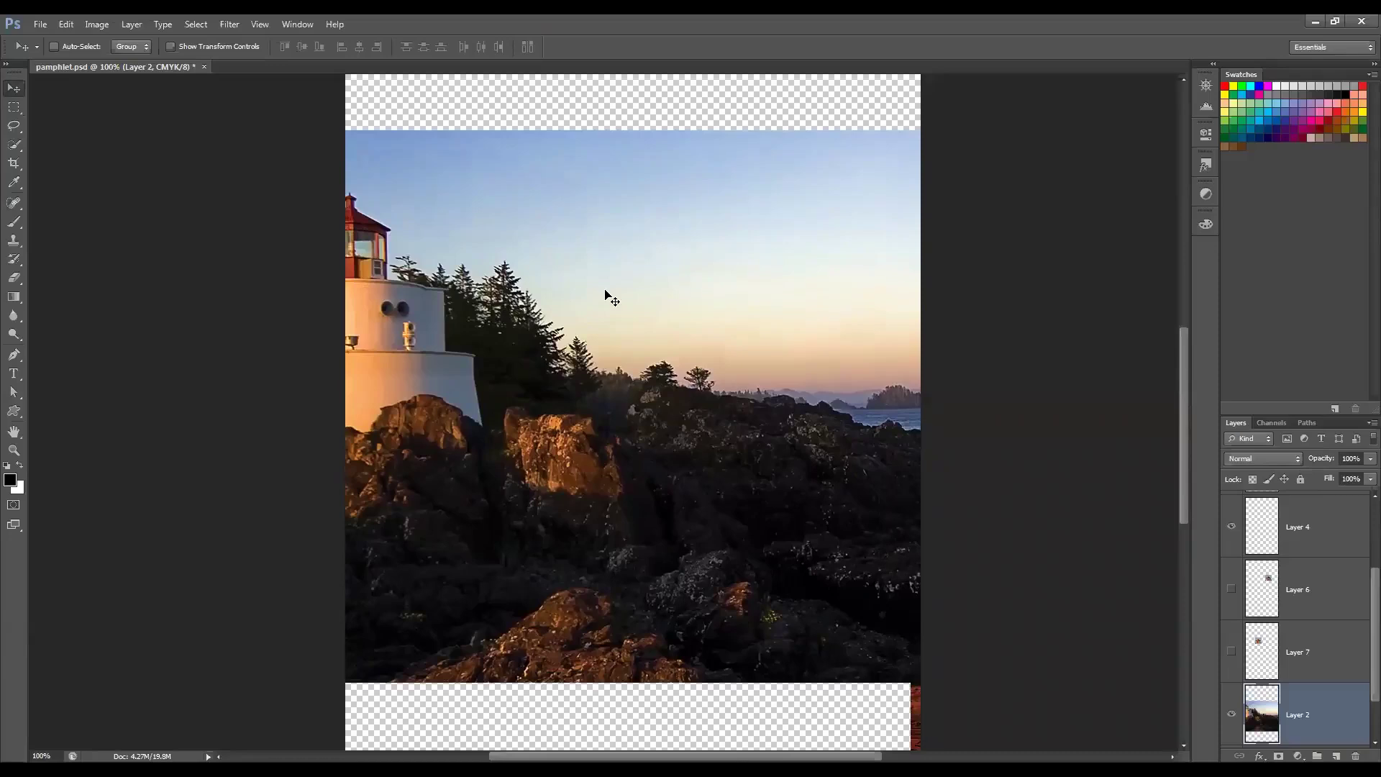
left_click(15, 109)
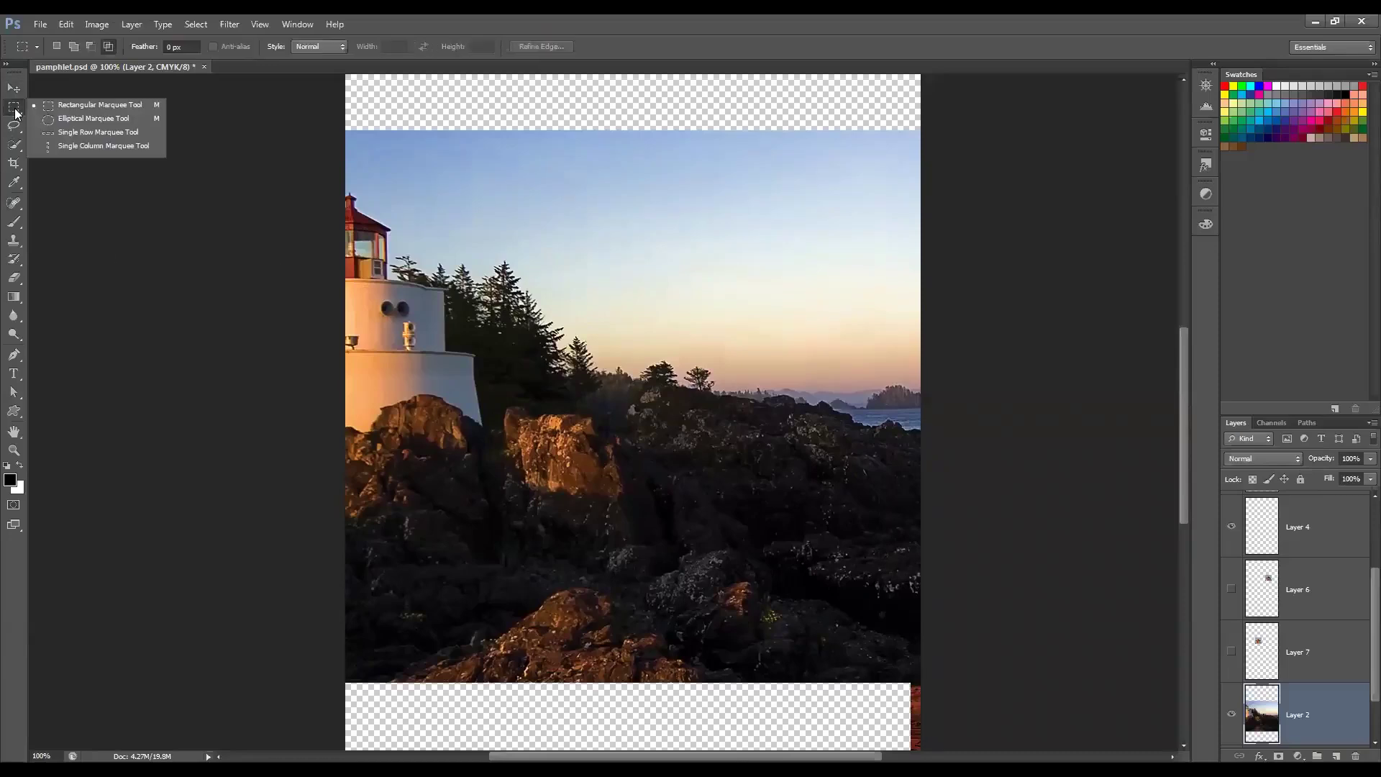
left_click(76, 121)
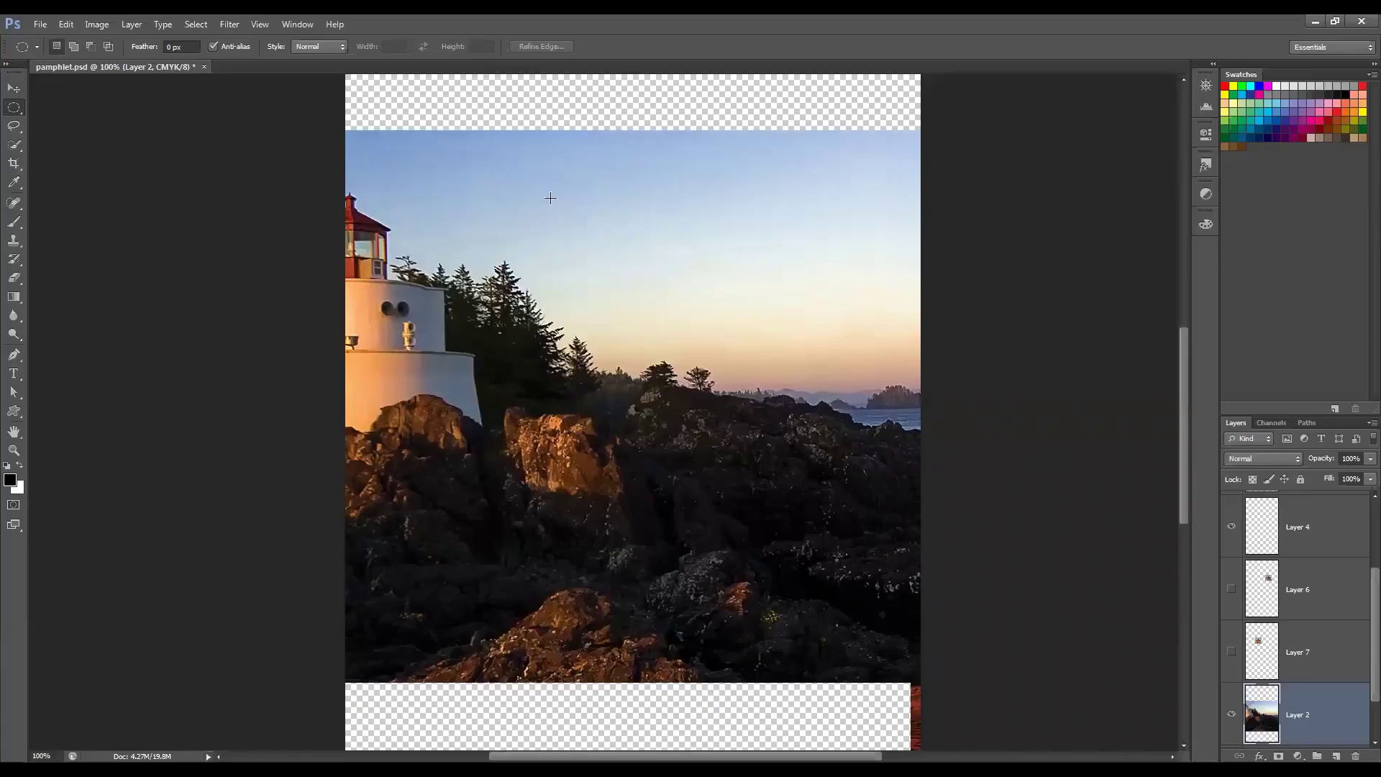
Step: Draw a large elliptical selection over the sky and rocks, and replace it with a smaller ellipse in the same area
left_click_drag(513, 186, 828, 514)
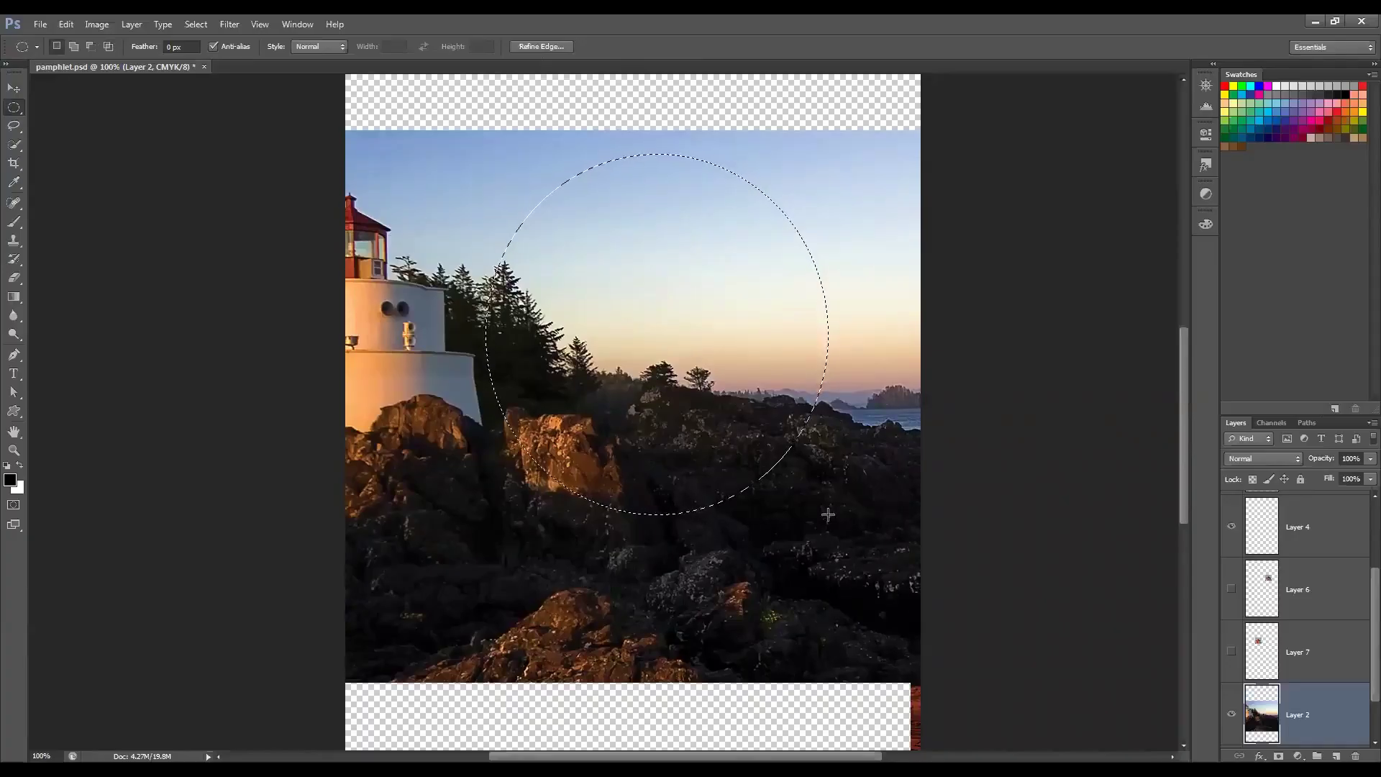
left_click(562, 184)
left_click_drag(558, 248, 786, 462)
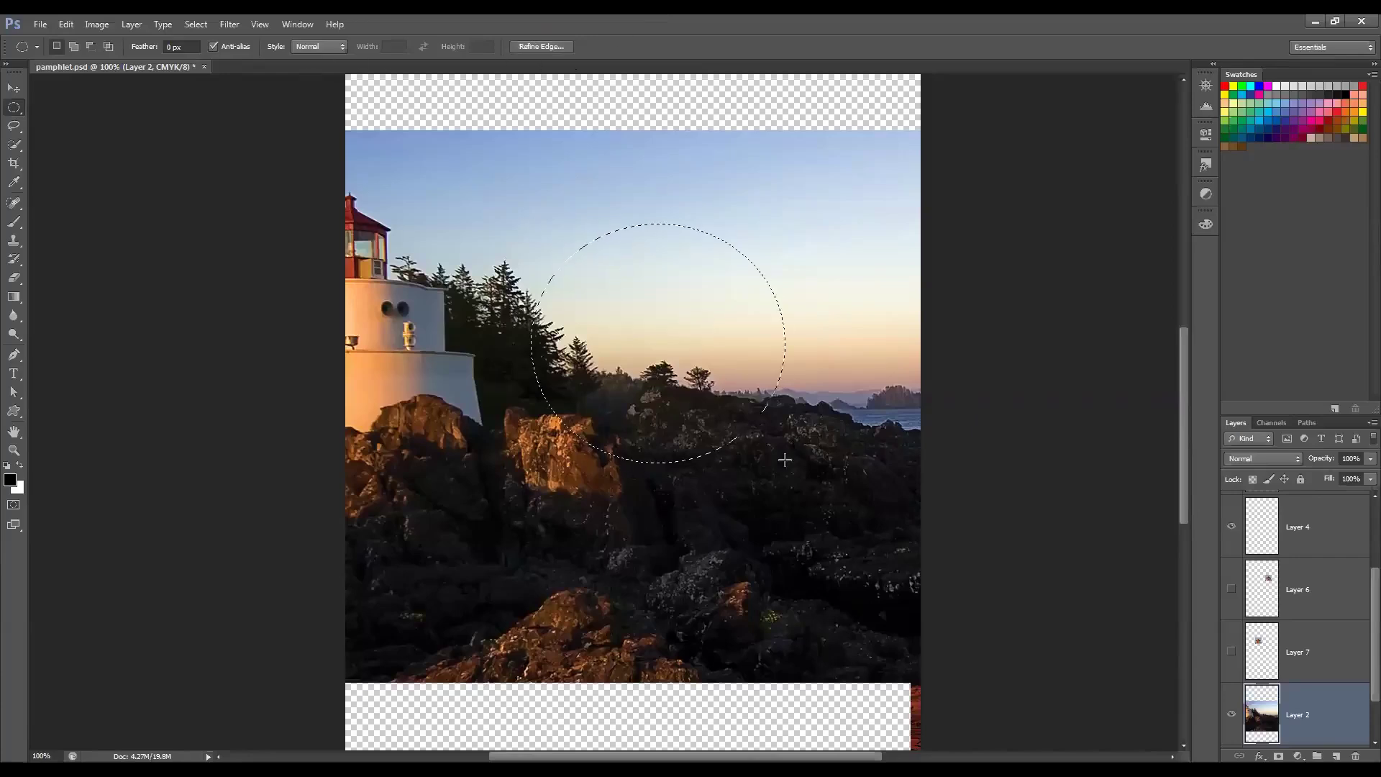
Step: Preview the elliptical selection in Refine Edge, cancel the refinement, and deselect
left_click(555, 44)
left_click_drag(657, 152, 228, 188)
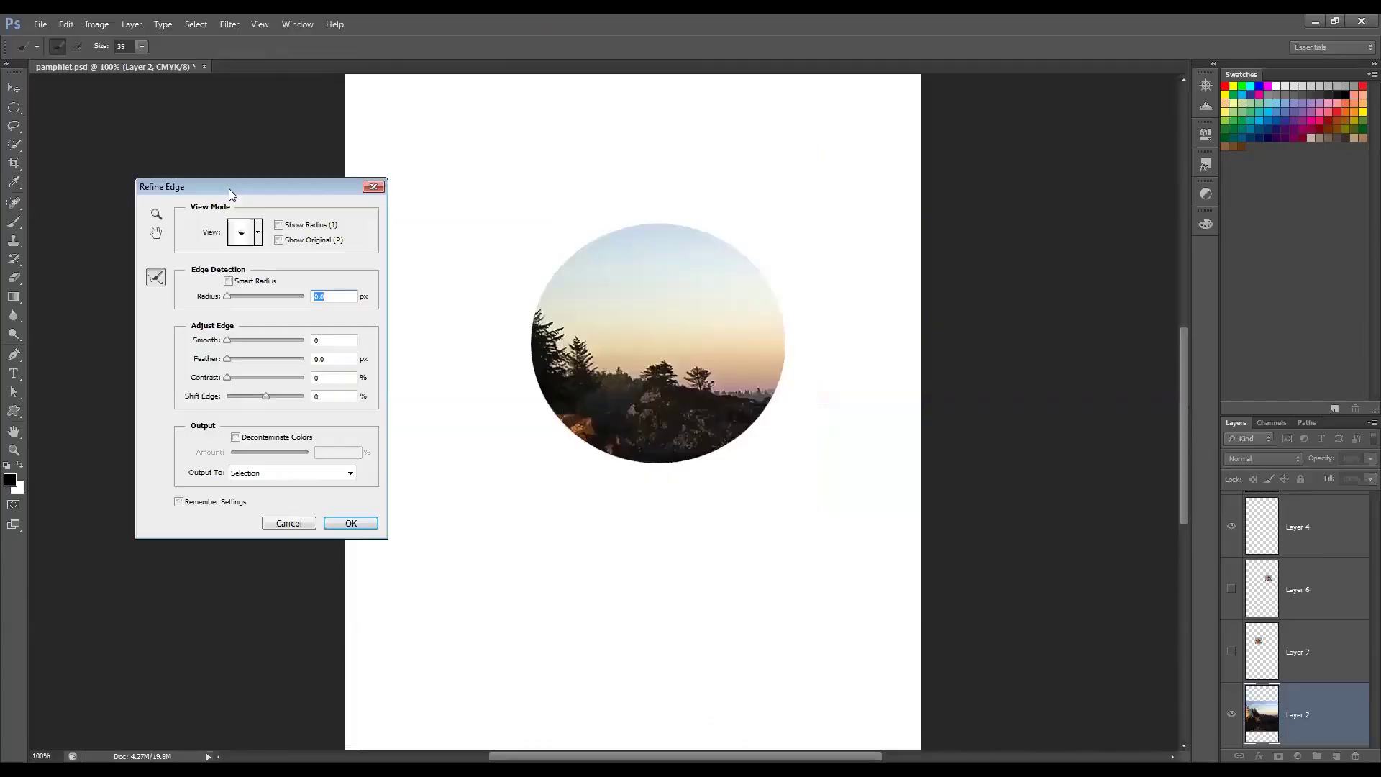
left_click(288, 523)
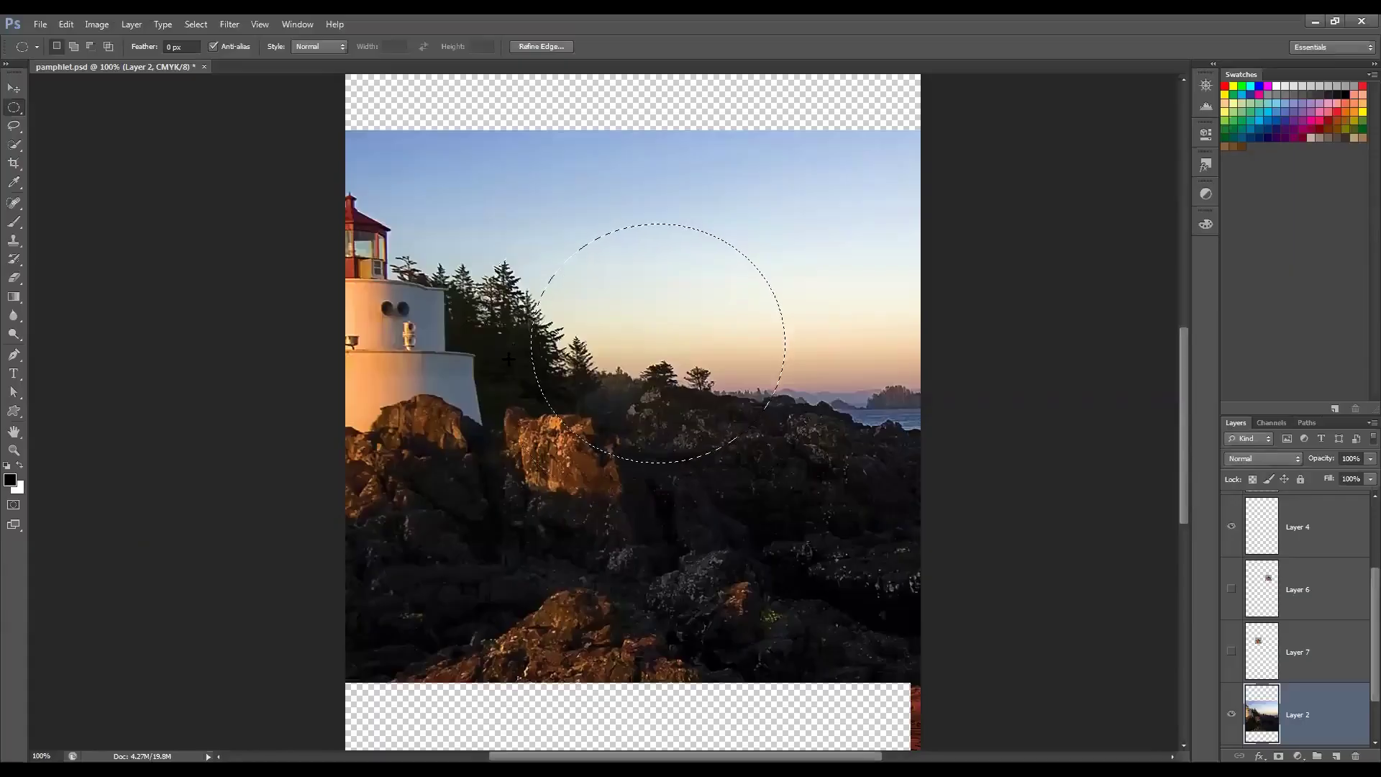
left_click(627, 277)
Step: Select single pixel rows across the sky of the photo with the Single Row Marquee tool
right_click(13, 109)
left_click(54, 134)
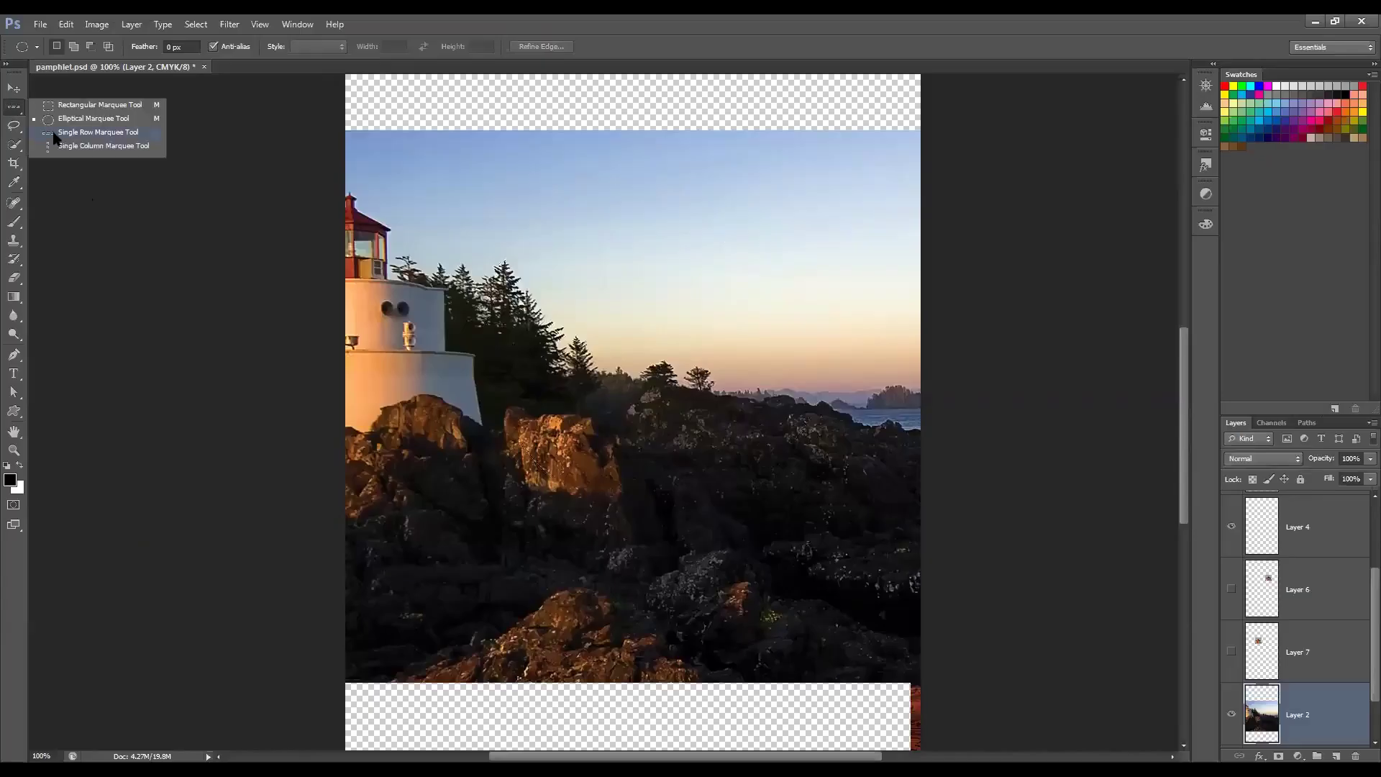
left_click_drag(449, 203, 518, 225)
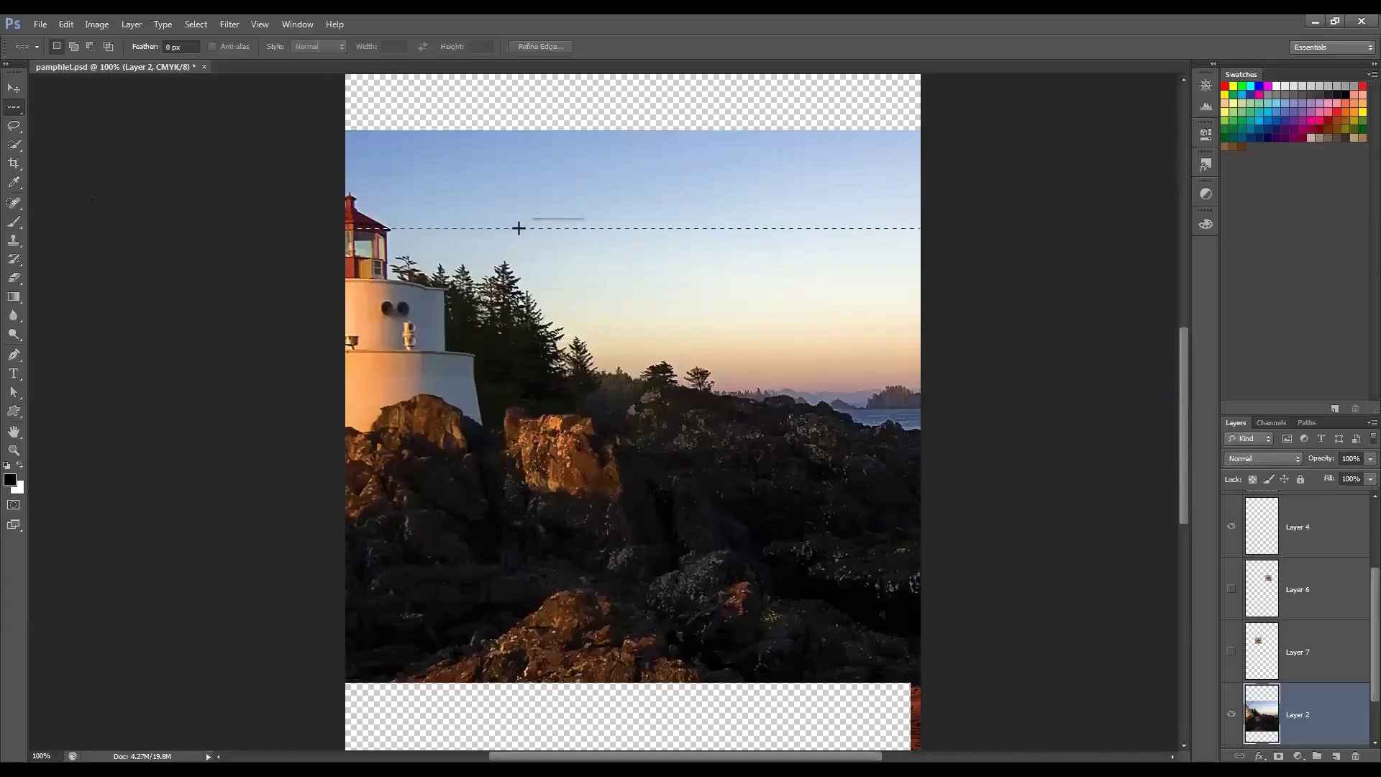
left_click_drag(547, 272, 564, 373)
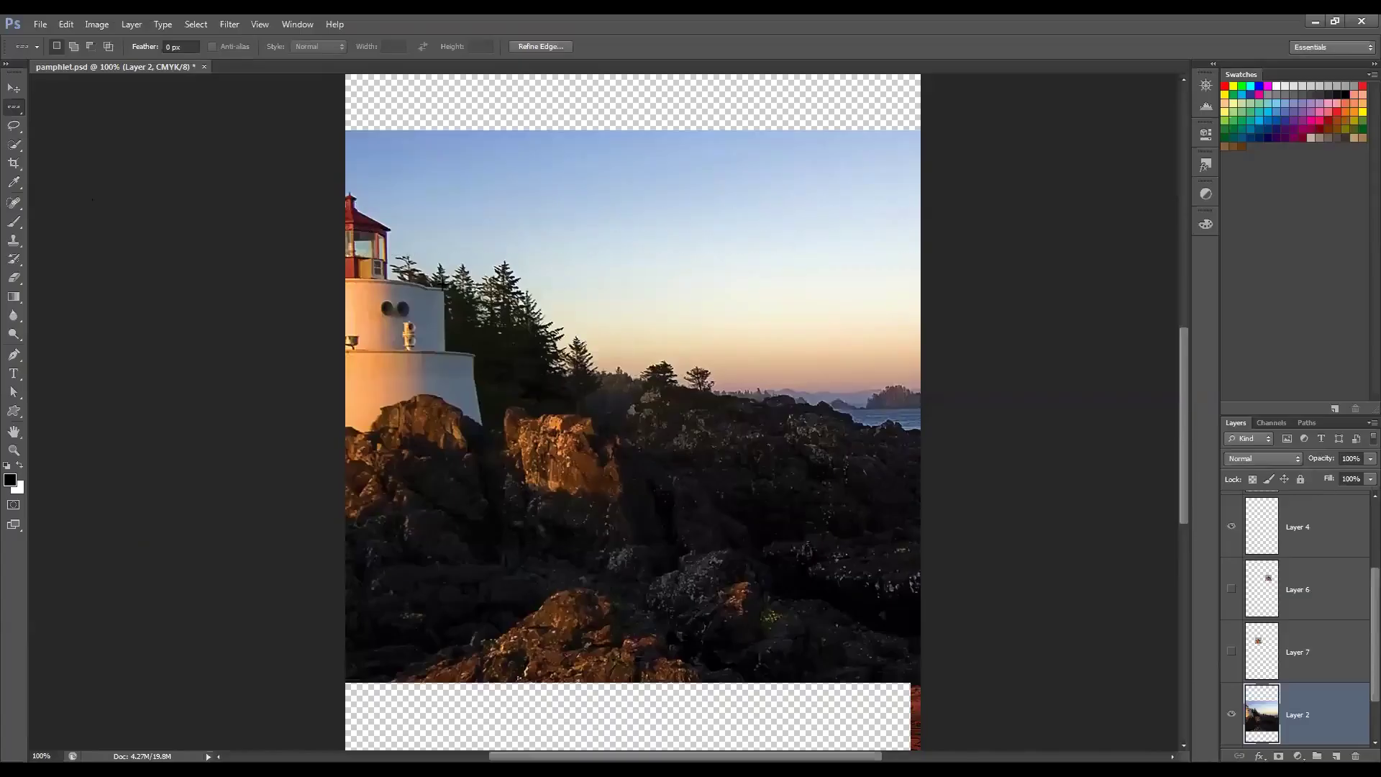
Step: Select single pixel columns at several places with the Single Column Marquee tool, ending on the lighthouse at the photo's left edge
left_click(15, 110)
left_click(63, 146)
left_click_drag(557, 338, 650, 388)
left_click(569, 305)
left_click_drag(609, 296, 462, 296)
left_click(559, 310)
left_click(353, 324)
Step: Switch back to the Rectangular Marquee tool and deselect the single-column selection
left_click(21, 109)
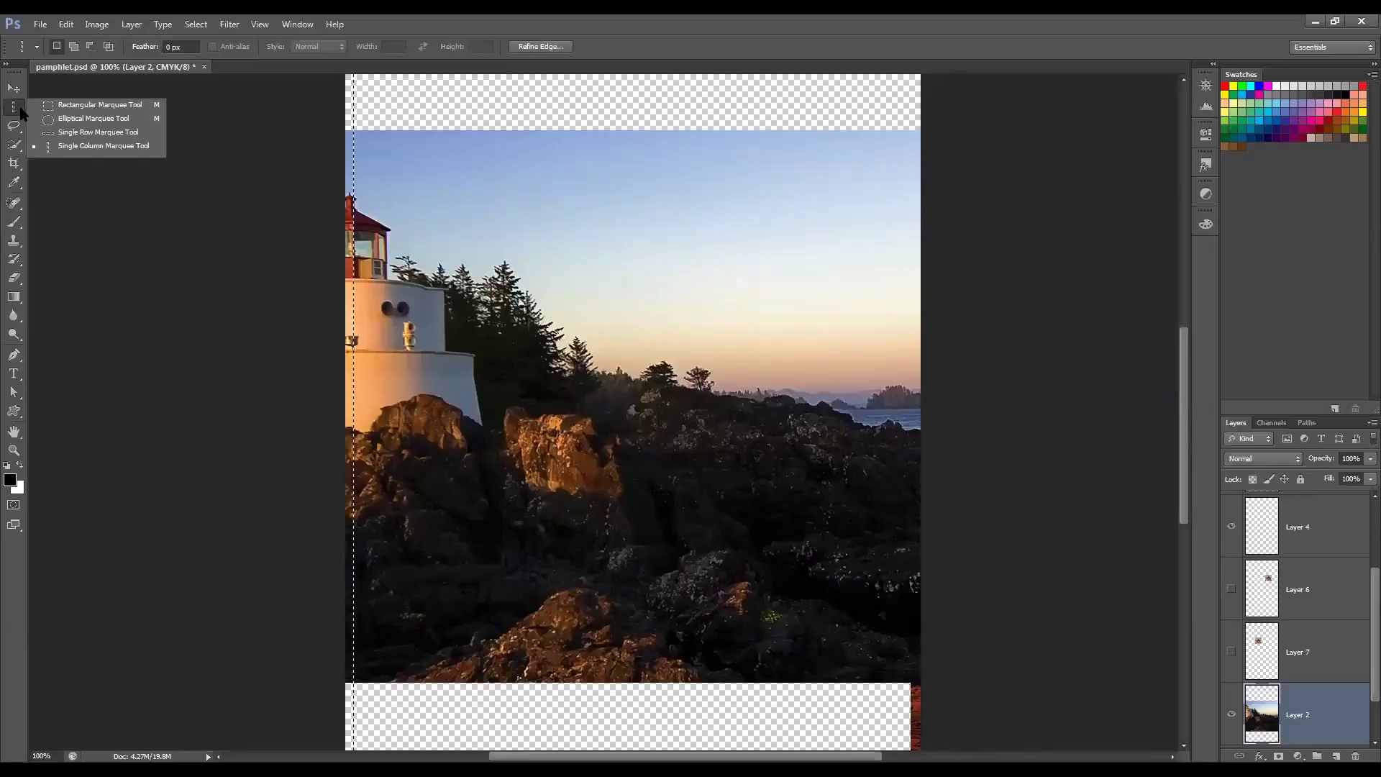
left_click(62, 108)
left_click(14, 110)
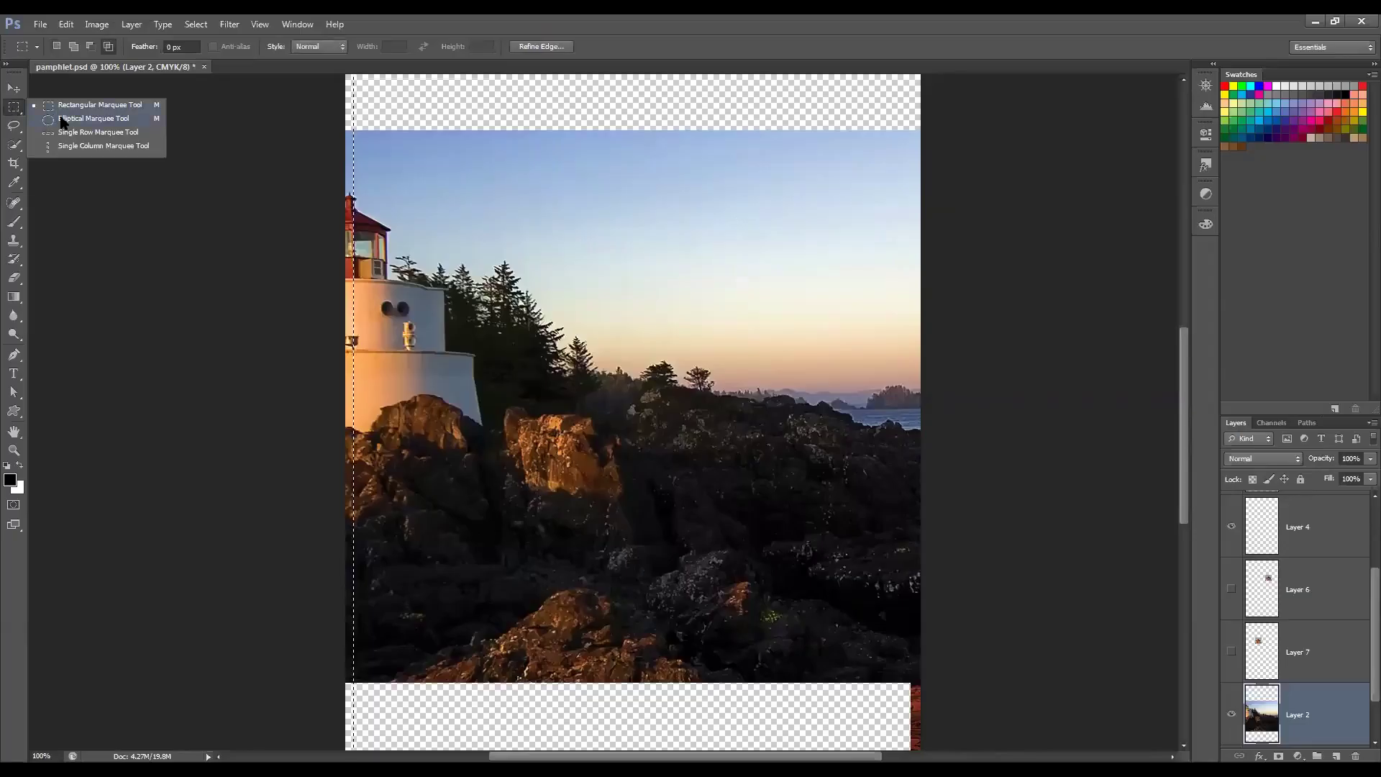
left_click(572, 92)
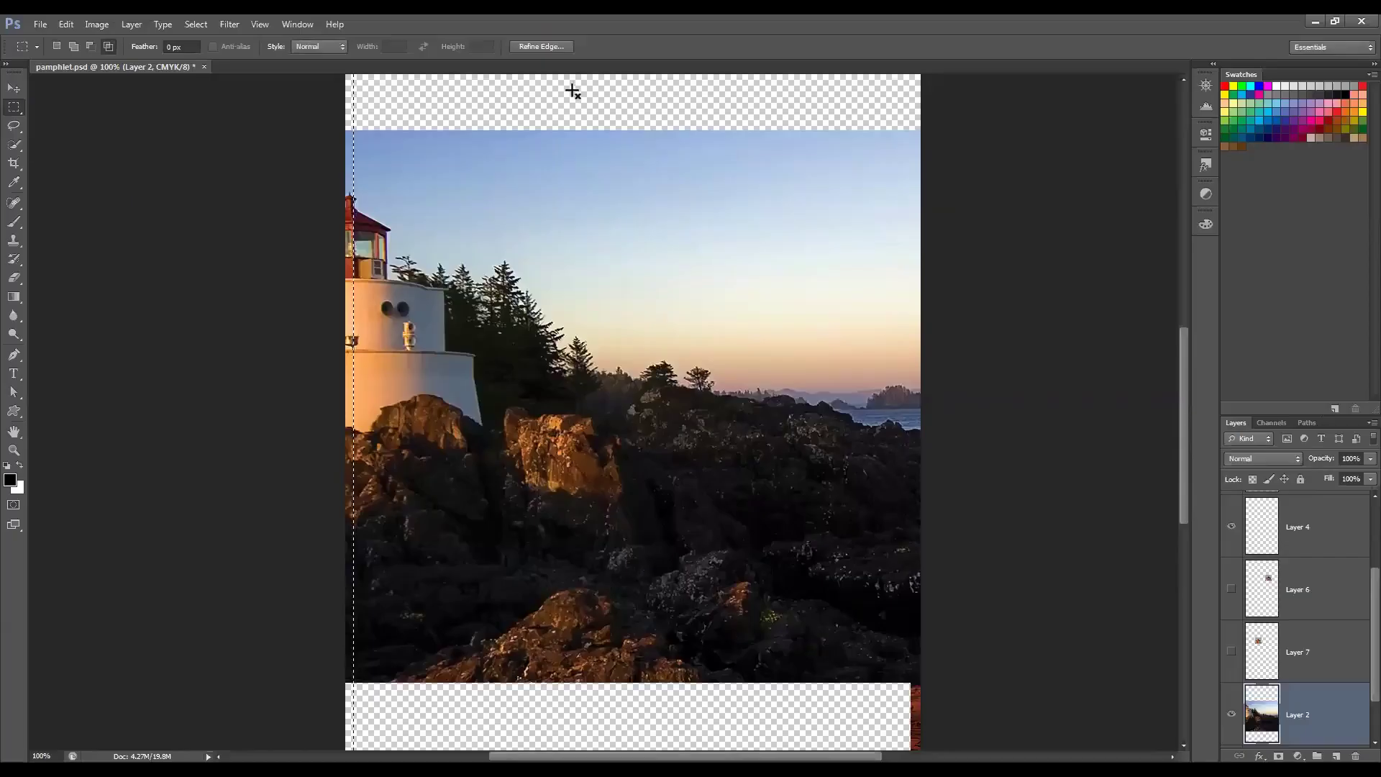
key("ctrl+d")
key("v")
key("m")
Step: Draw a roughly square selection over the sky and rocks and move its contents around the photo with the Move tool
left_click_drag(546, 199, 835, 491)
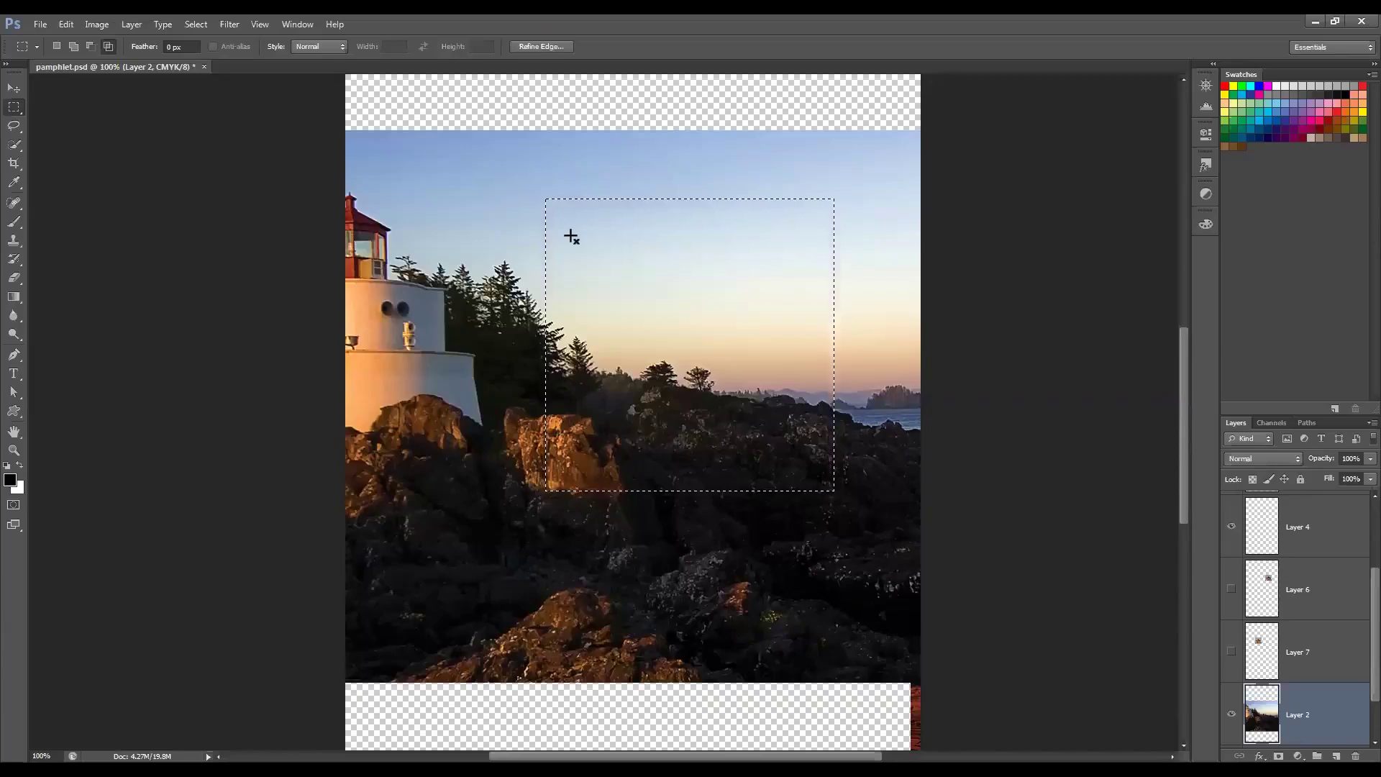
left_click(13, 89)
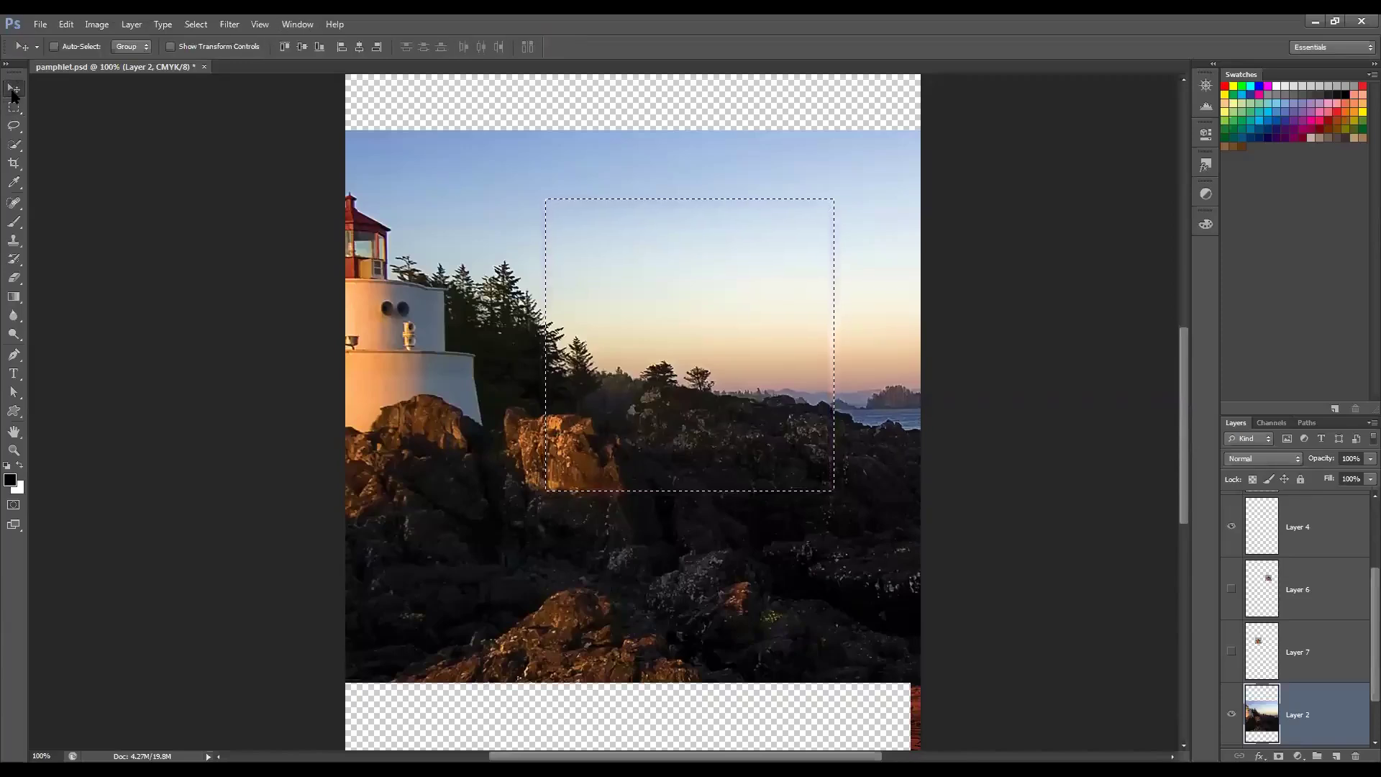
left_click_drag(601, 268, 466, 228)
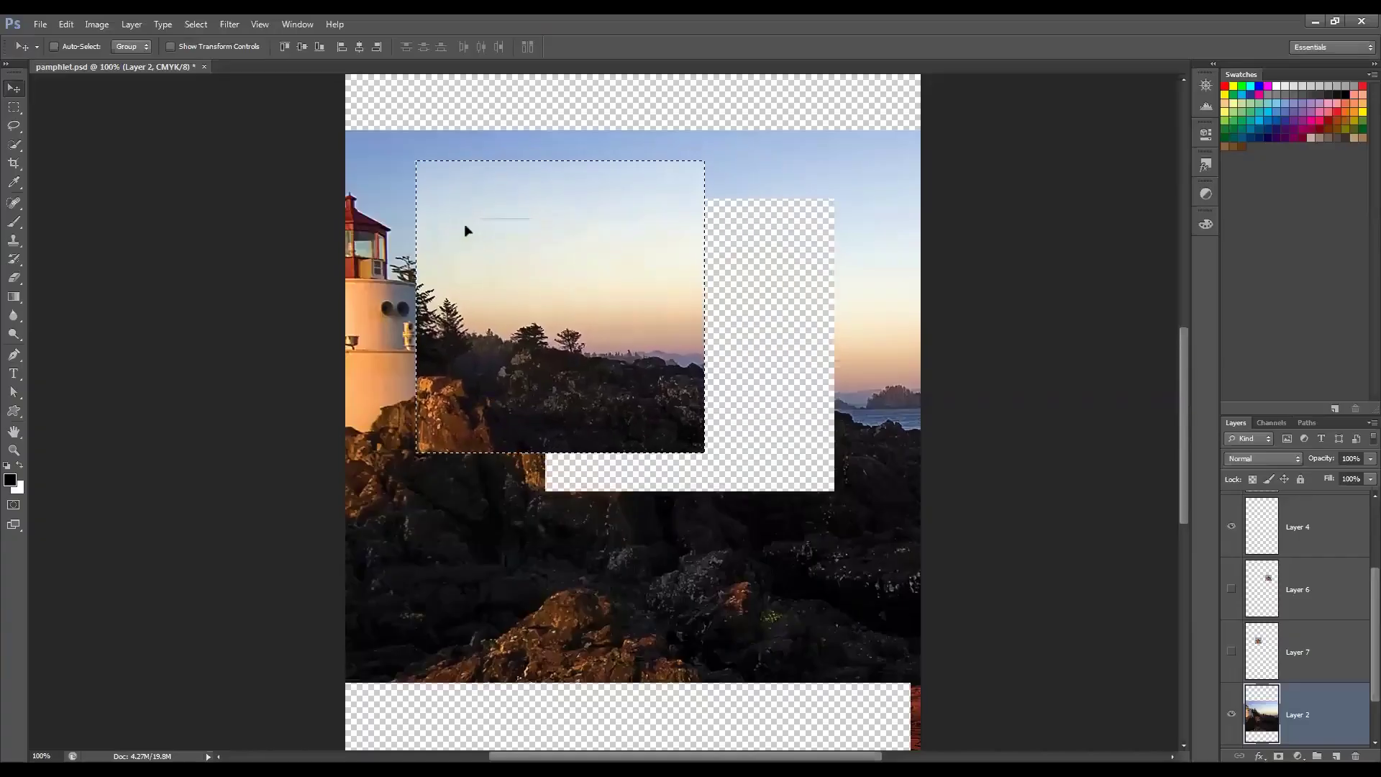
left_click_drag(576, 248, 597, 359)
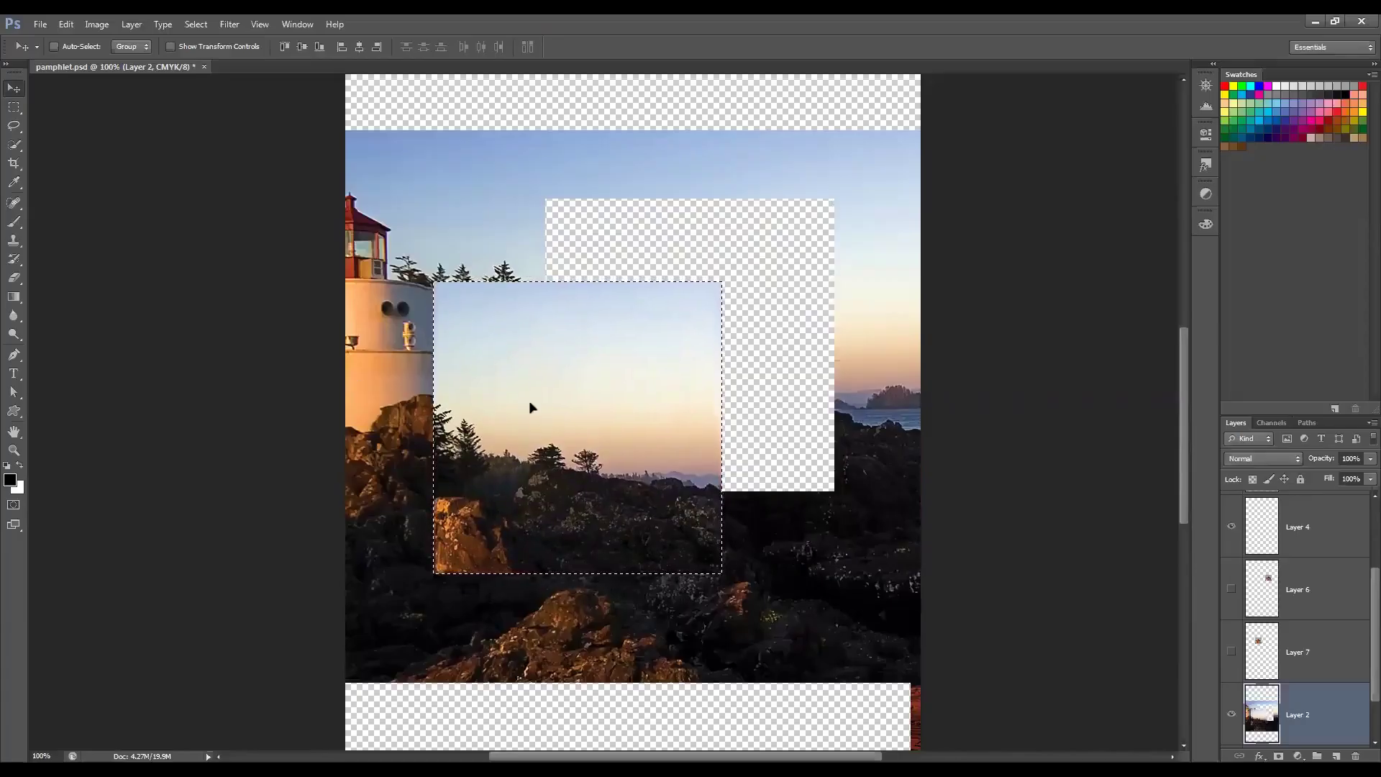
left_click_drag(507, 430, 574, 432)
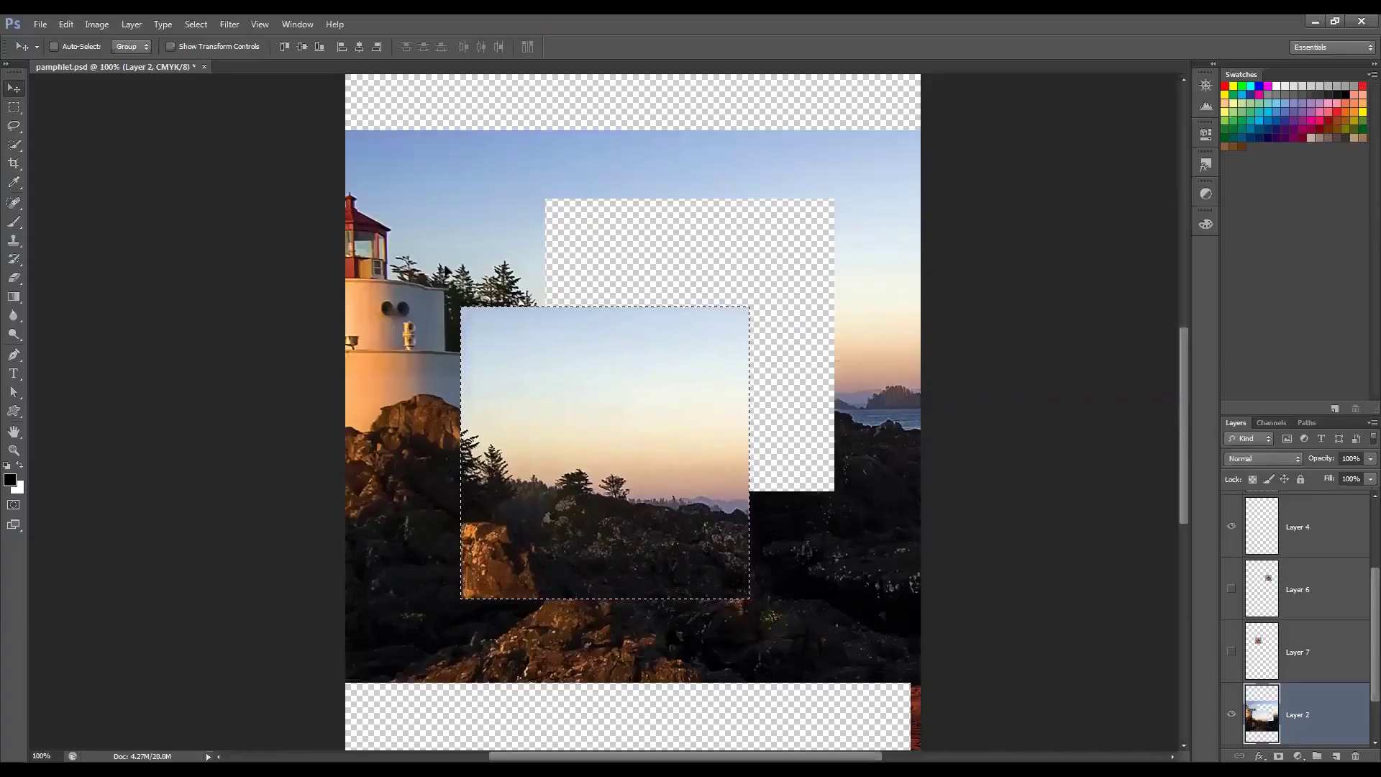
left_click_drag(589, 317, 663, 315)
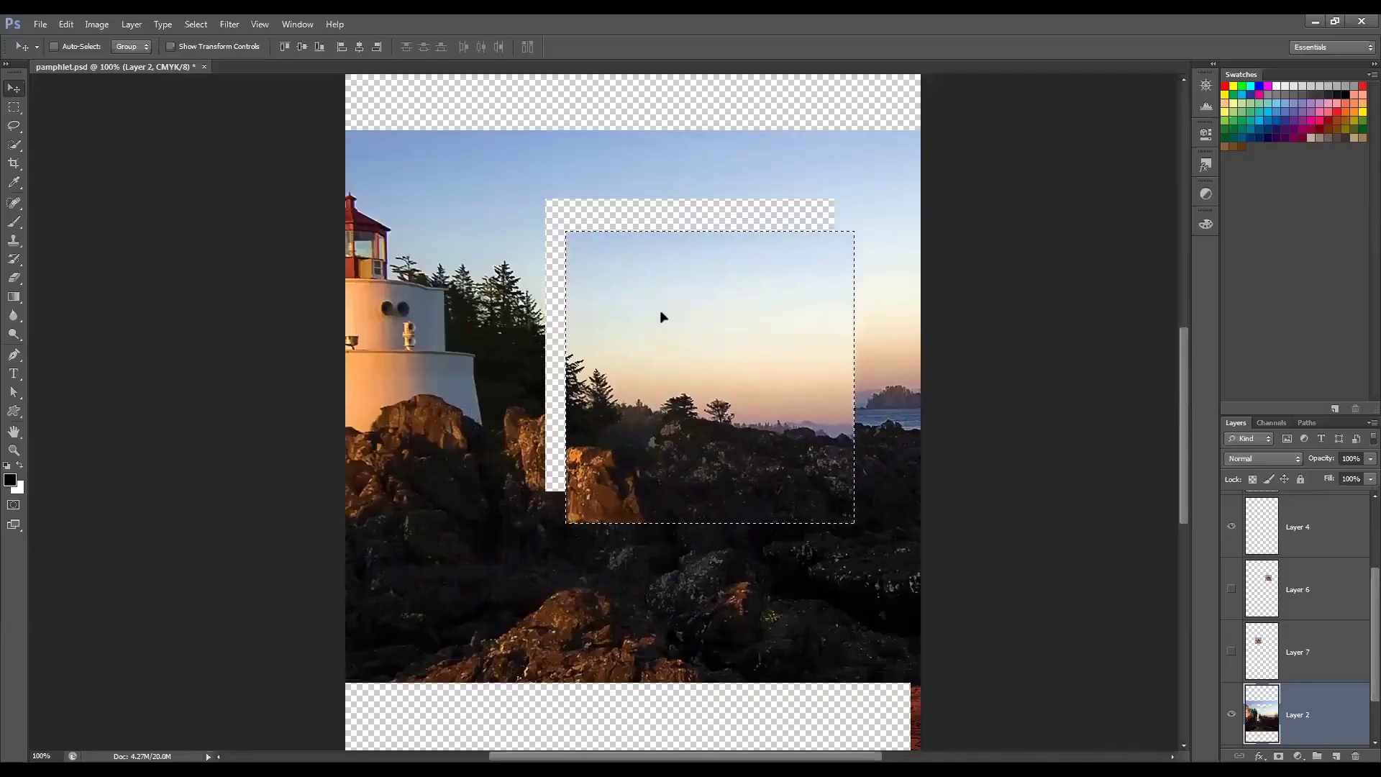
Step: Move the selected piece to the photo's right edge, deselect it, and shift the whole Layer 2 photo left
key("ctrl+d")
key("ctrl+z")
key("ctrl+z")
left_click_drag(663, 302, 732, 244)
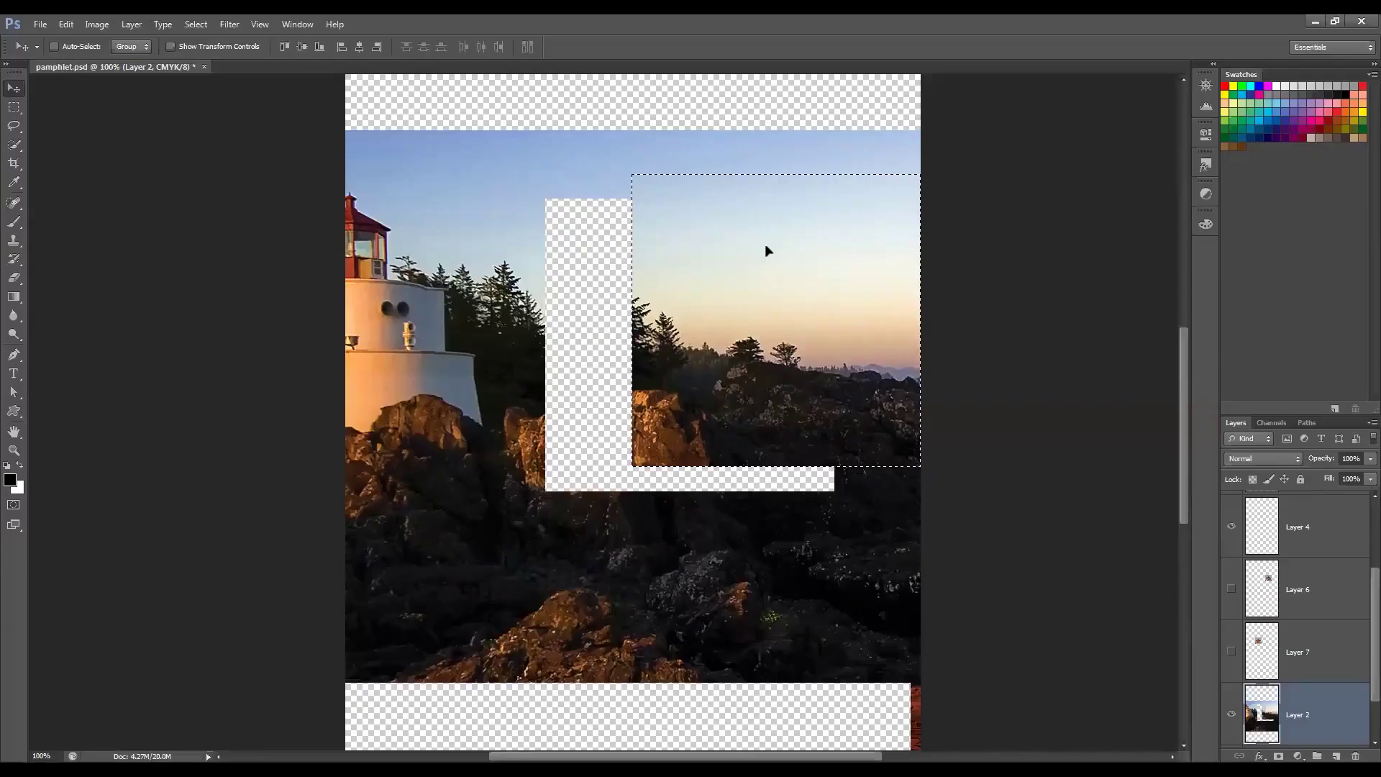
key("ctrl+d")
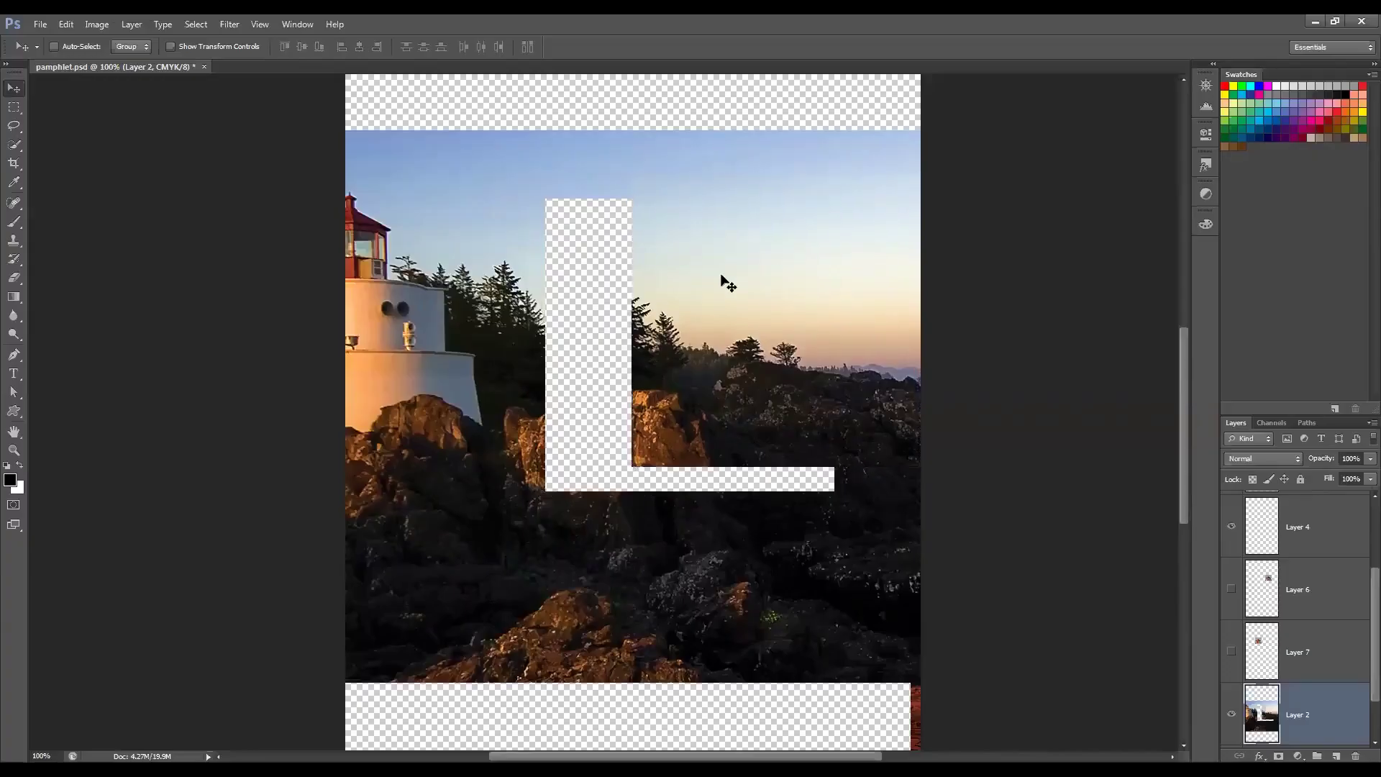
mouse_move(711, 244)
left_mouse_down()
mouse_move(632, 259)
mouse_move(748, 241)
mouse_move(614, 235)
mouse_move(734, 271)
mouse_move(621, 276)
mouse_move(654, 231)
mouse_move(698, 259)
left_mouse_up()
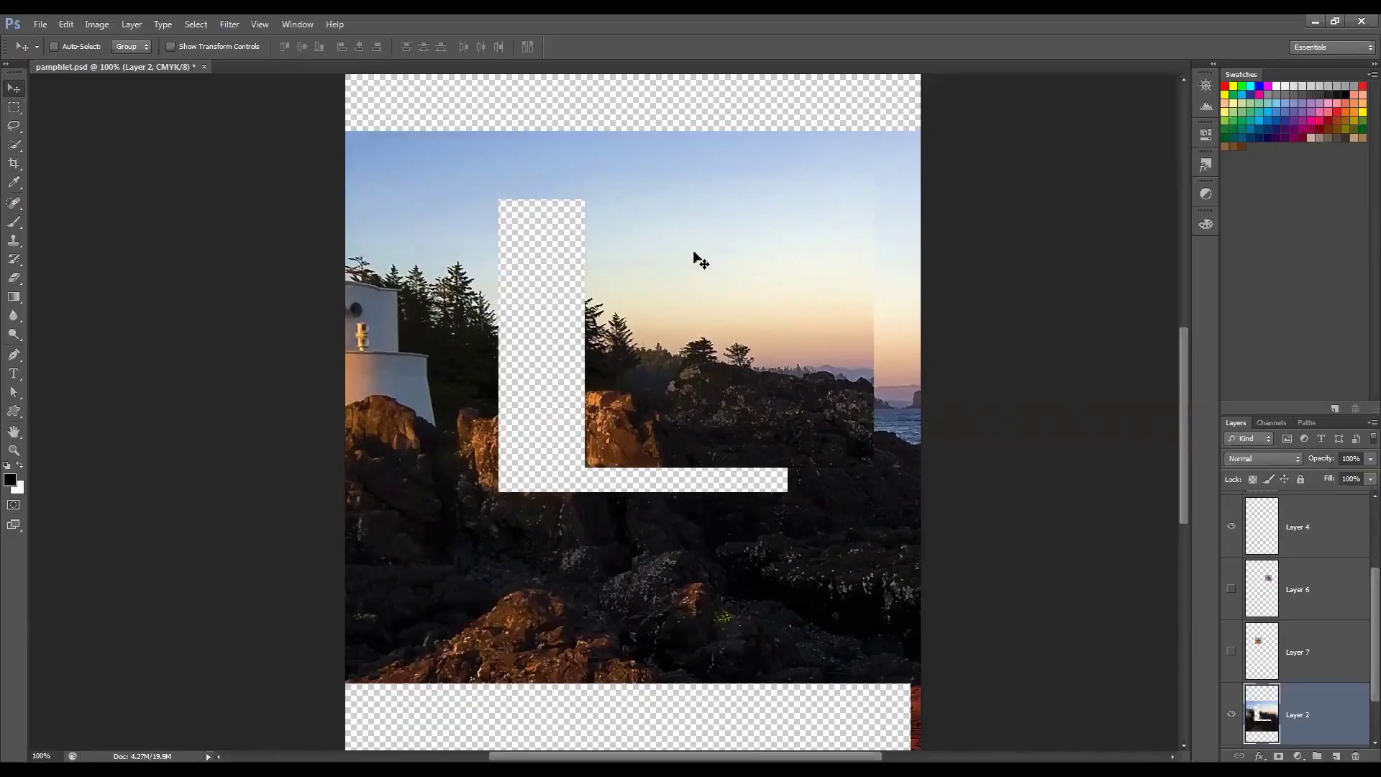
Step: Show the History and step back to the Deselect state preceding the square selection
left_click(282, 24)
left_click(337, 227)
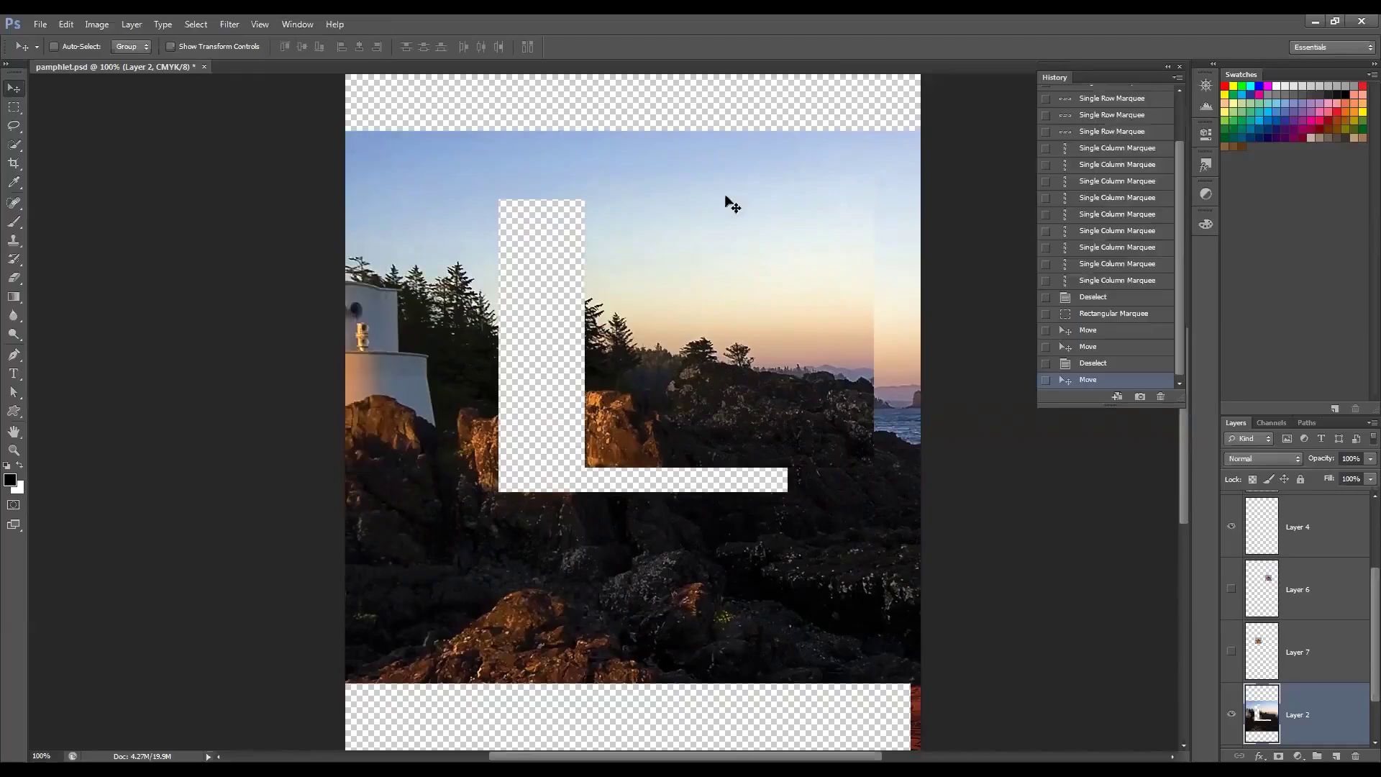
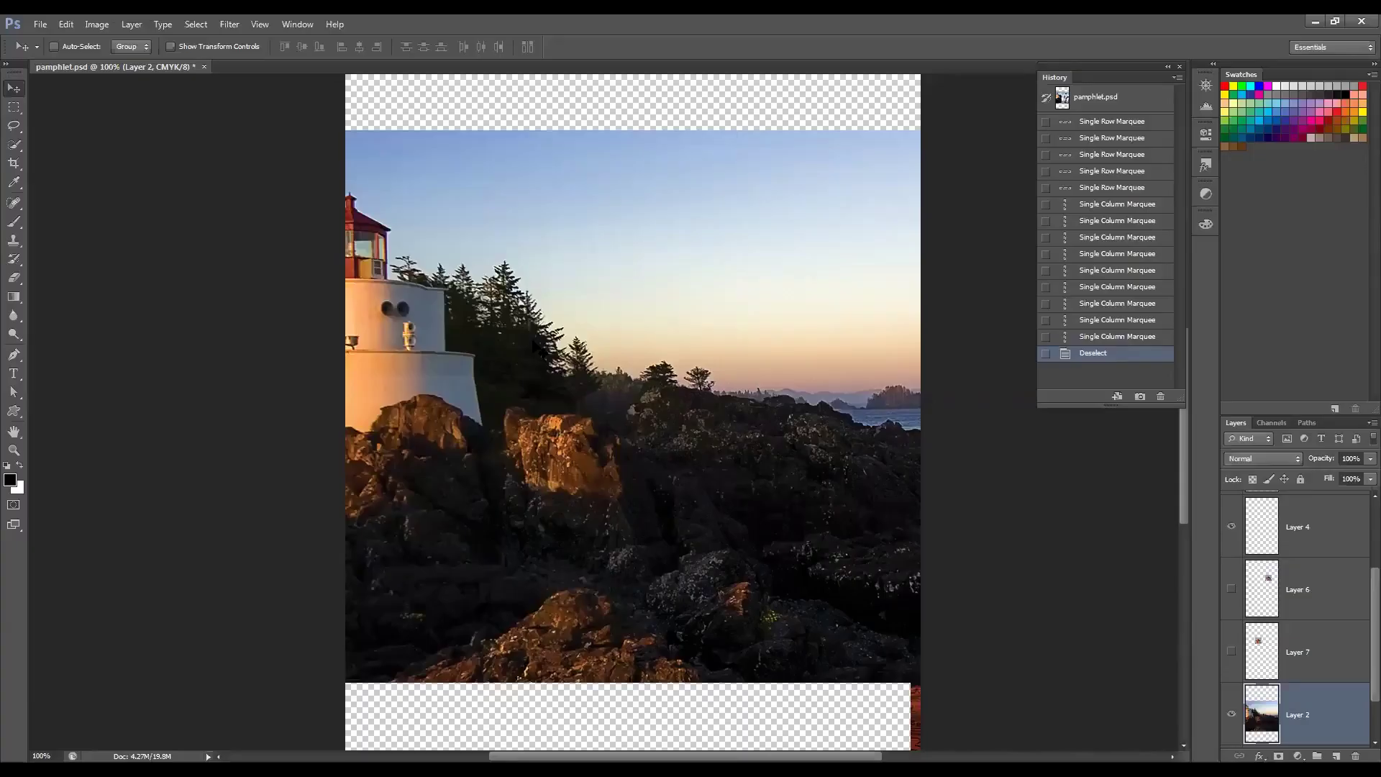
Step: Trace a freehand Lasso selection along the treeline from the lighthouse to the horizon, and deselect it
left_click(14, 124)
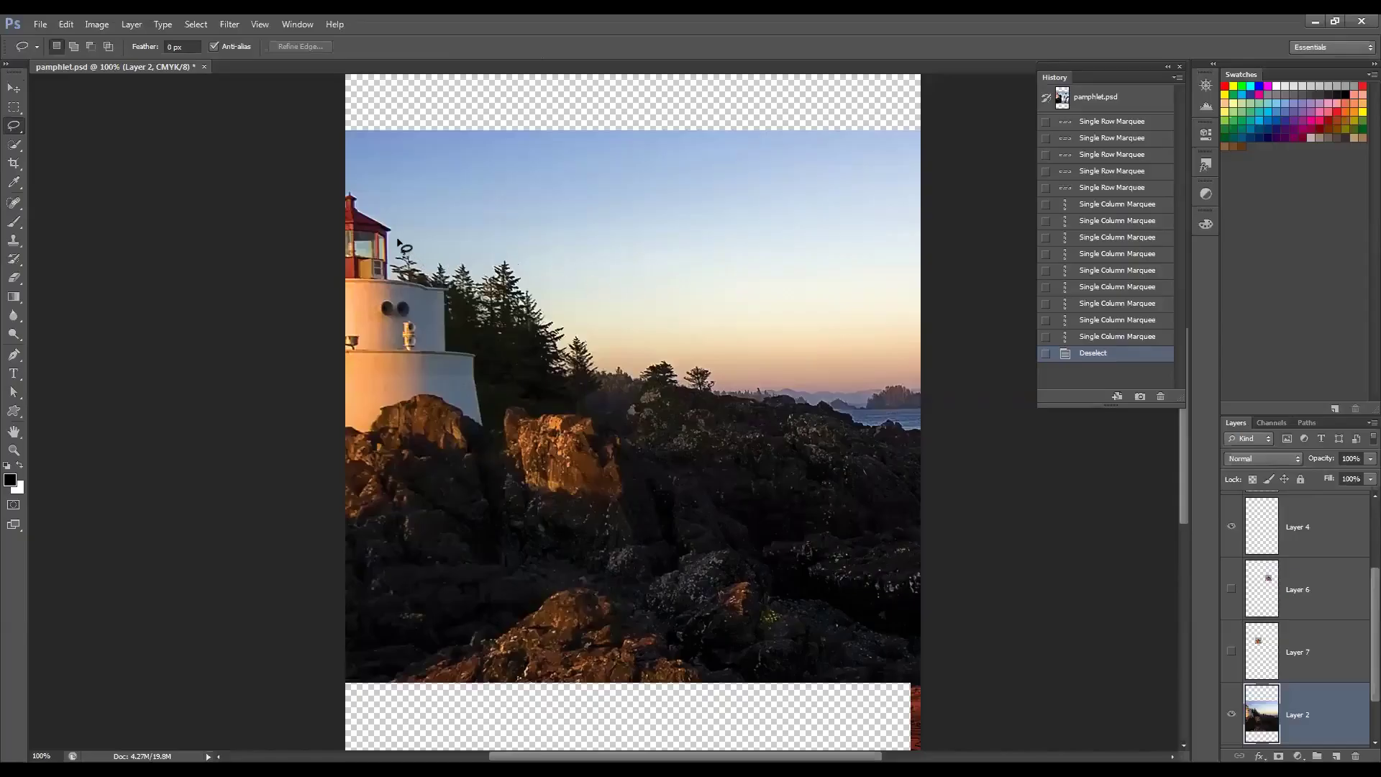
mouse_move(397, 241)
left_mouse_down()
mouse_move(425, 263)
mouse_move(436, 247)
mouse_move(476, 263)
mouse_move(511, 253)
mouse_move(607, 357)
mouse_move(777, 374)
left_mouse_up()
left_click_drag(779, 375, 776, 371)
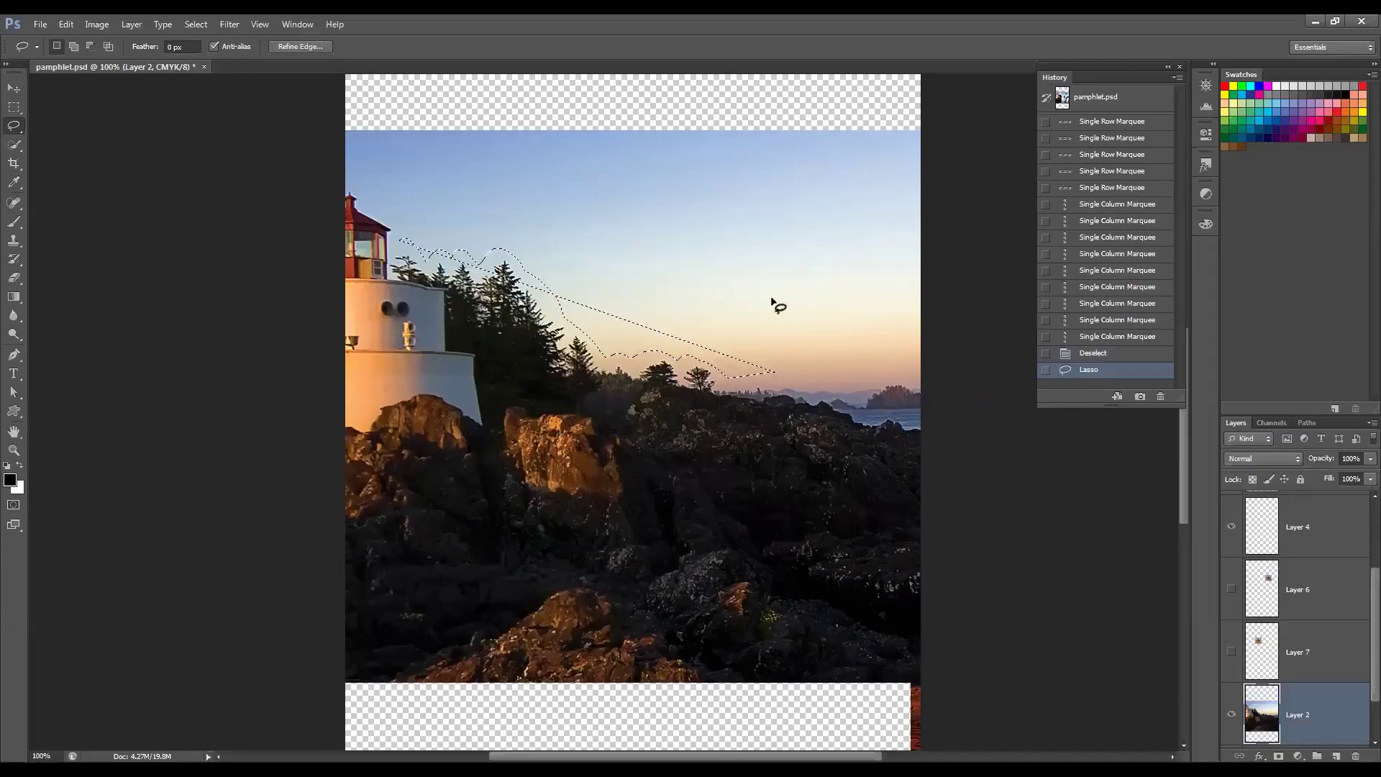
key("ctrl+d")
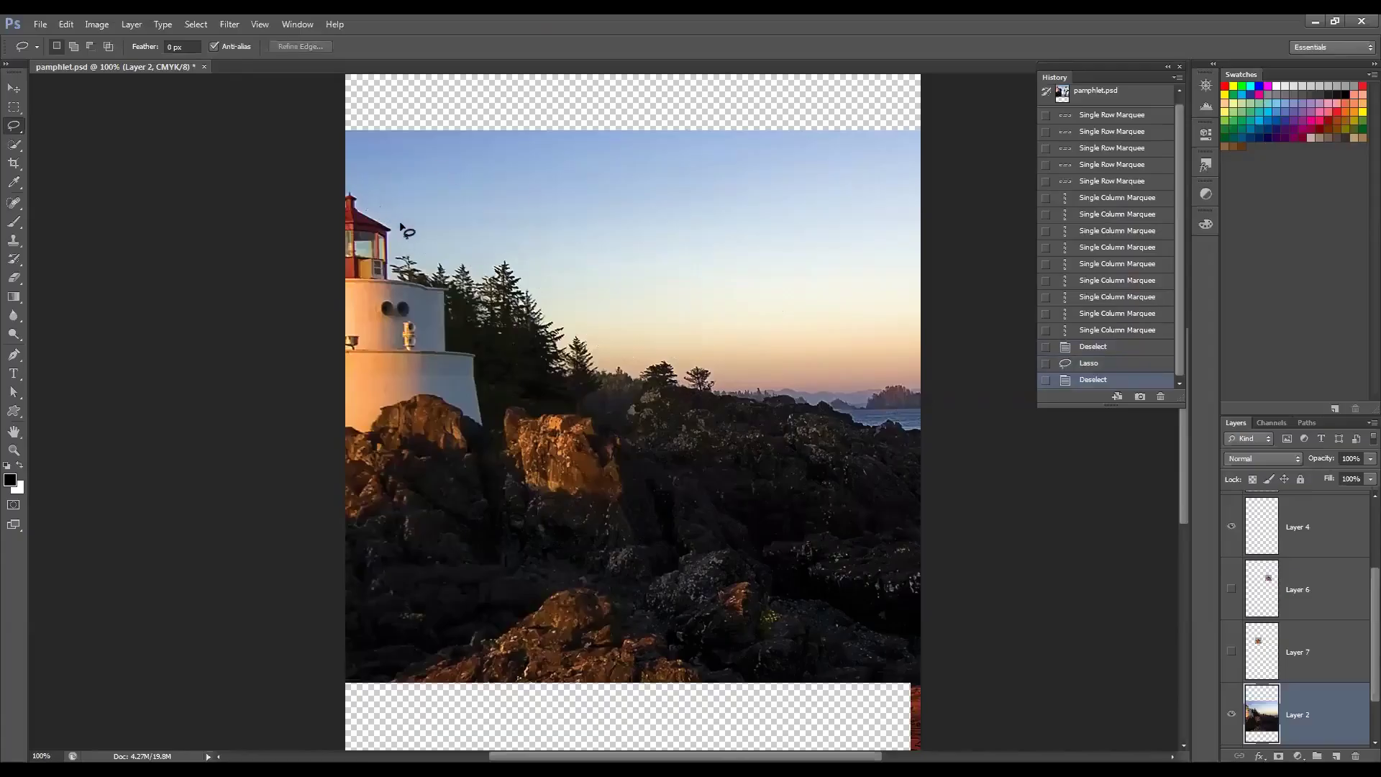
Step: Lasso the sky from the lighthouse roof along the treeline and back in an arc, and shift the selection outline slightly
mouse_move(416, 250)
left_mouse_down()
mouse_move(506, 252)
mouse_move(562, 313)
mouse_move(652, 352)
left_mouse_up()
mouse_move(772, 326)
left_mouse_down()
mouse_move(711, 201)
mouse_move(649, 153)
mouse_move(460, 136)
mouse_move(358, 171)
left_mouse_up()
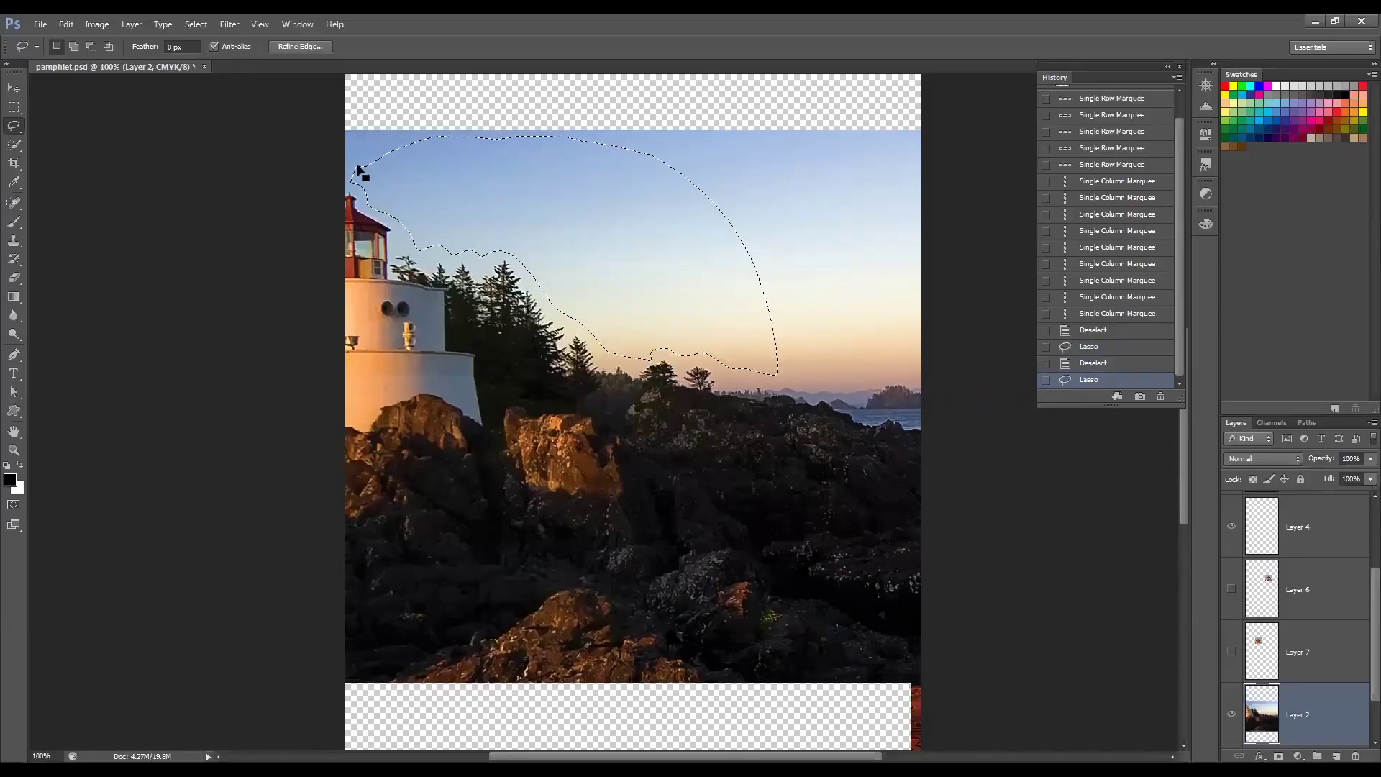
mouse_move(580, 170)
left_mouse_down()
mouse_move(656, 192)
mouse_move(554, 174)
mouse_move(570, 176)
left_mouse_up()
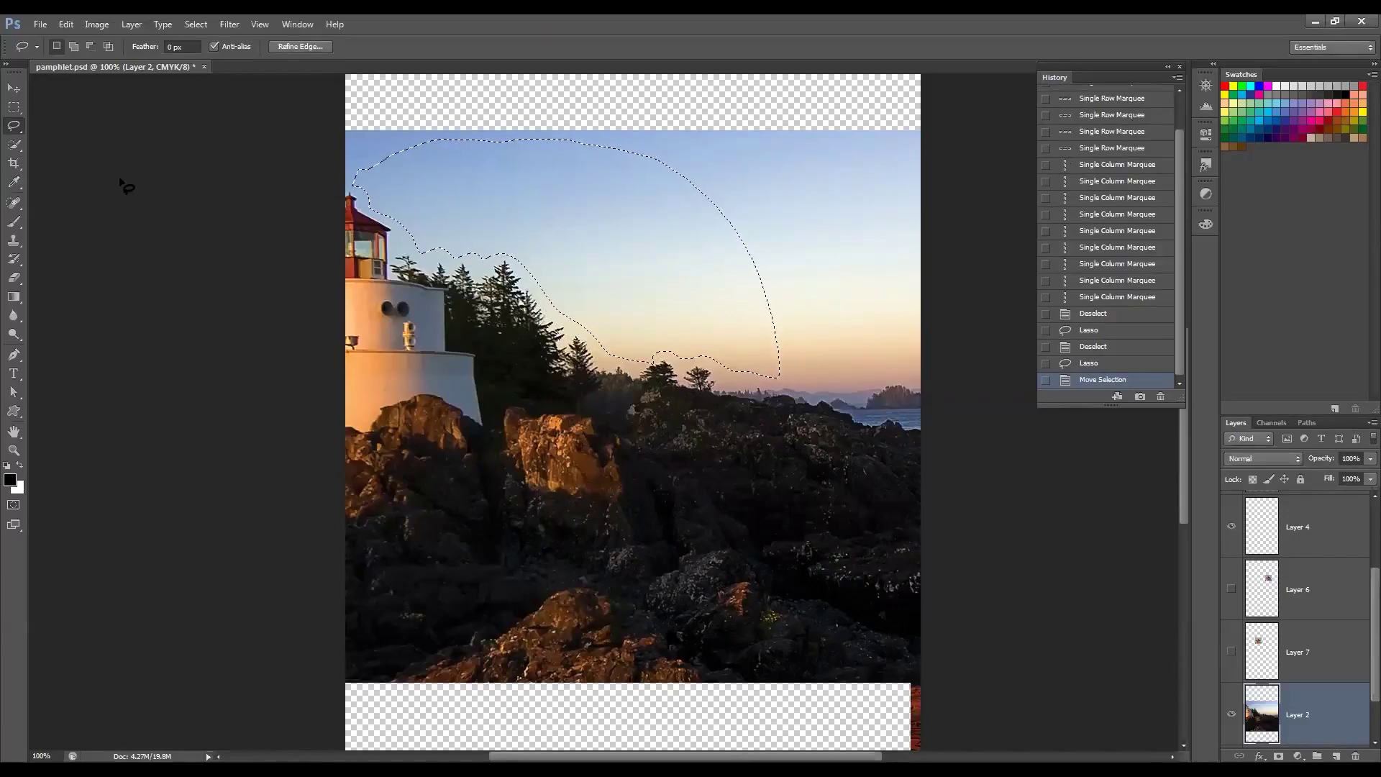
Step: Add freehand areas to the right side of the sky selection and subtract an irregular area from it
mouse_move(719, 203)
left_mouse_down("shift")
mouse_move(768, 293)
mouse_move(734, 170)
mouse_move(672, 228)
mouse_move(673, 167)
left_mouse_up("shift")
mouse_move(785, 390)
left_mouse_down()
mouse_move(876, 374)
mouse_move(903, 348)
mouse_move(787, 300)
mouse_move(737, 328)
left_mouse_up()
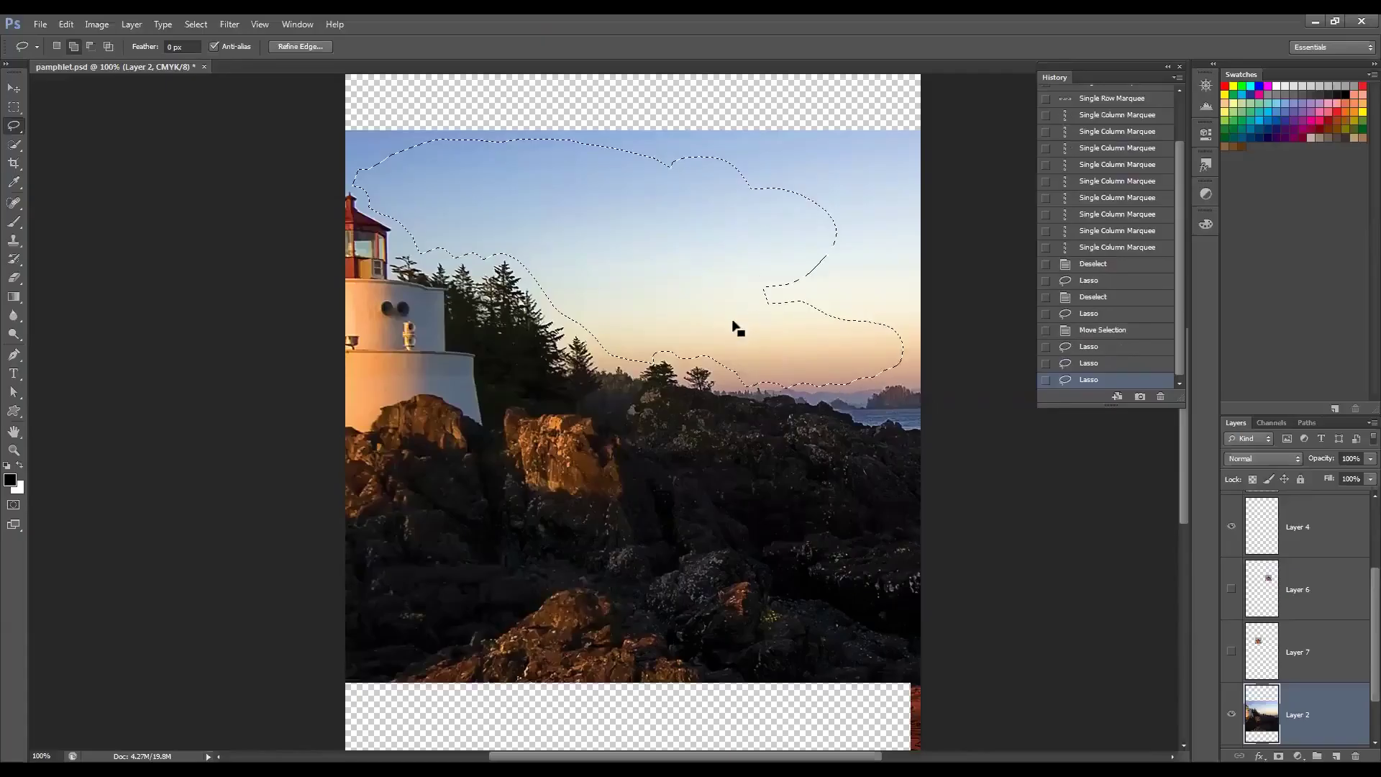
mouse_move(827, 255)
left_mouse_down()
mouse_move(802, 277)
mouse_move(825, 239)
mouse_move(905, 278)
mouse_move(771, 327)
left_mouse_up()
left_click_drag(768, 248, 818, 242)
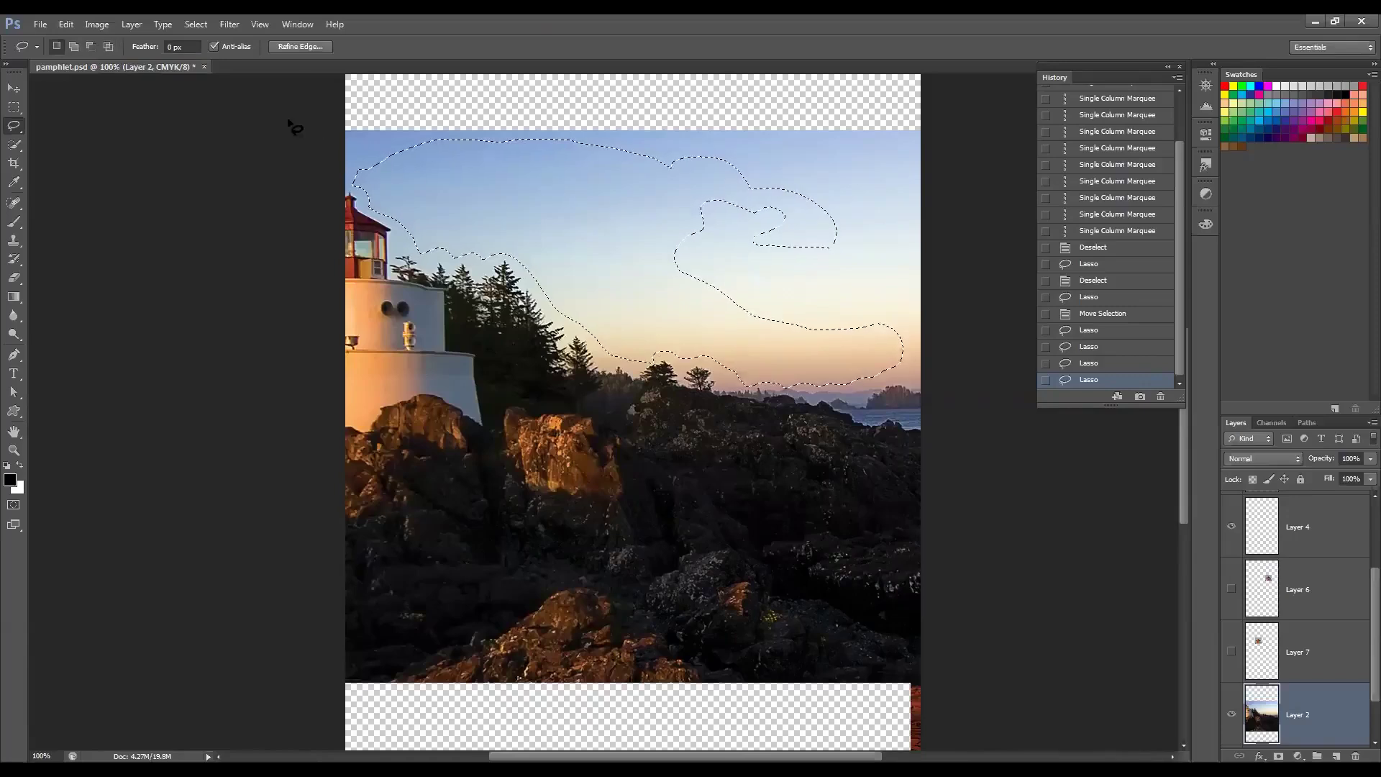
Step: Set the Lasso feather to 10 px, extend the selection over the rocks and right-hand sky, and deselect
double_click(190, 46)
key("Return")
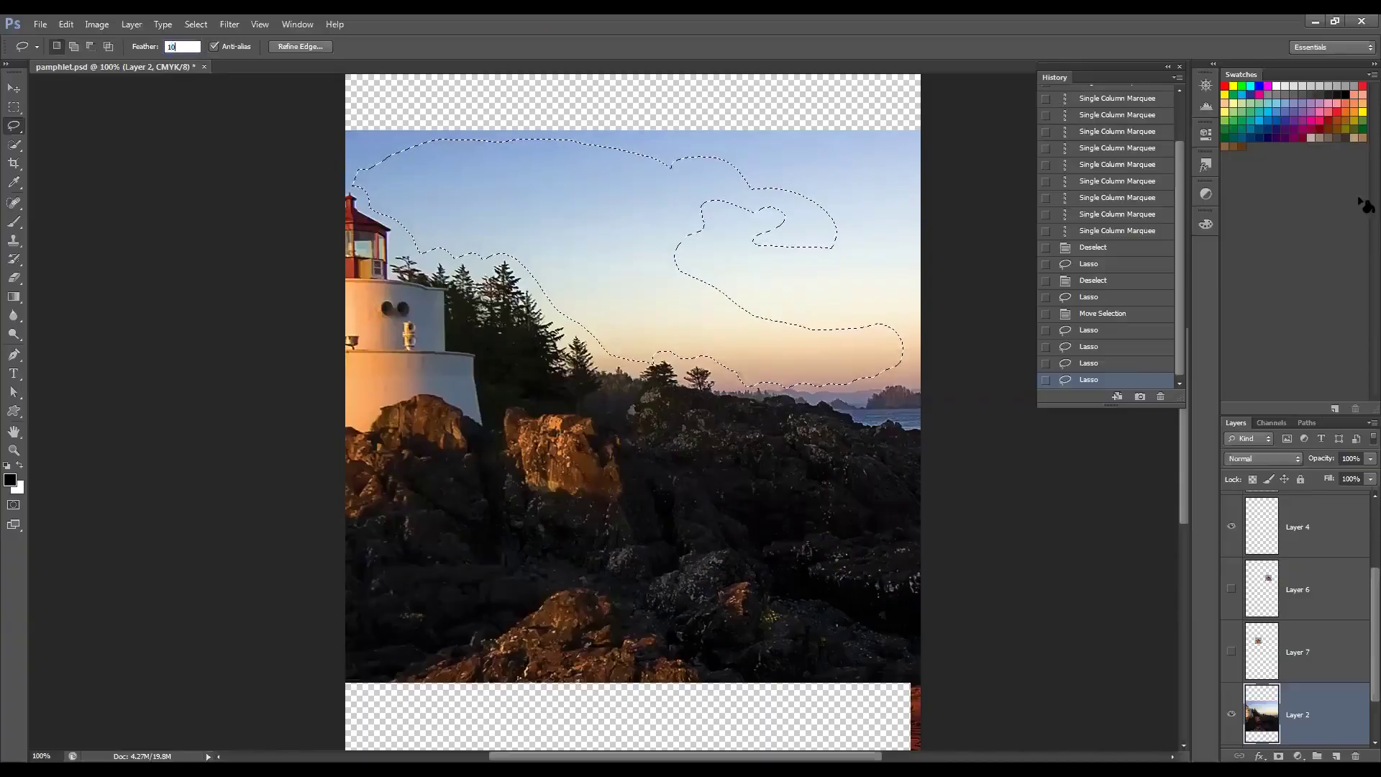
key("shift")
mouse_move(631, 438)
left_mouse_down()
mouse_move(683, 433)
mouse_move(790, 432)
left_mouse_up()
mouse_move(812, 361)
left_mouse_down()
mouse_move(749, 346)
mouse_move(903, 346)
mouse_move(899, 275)
mouse_move(839, 304)
mouse_move(786, 295)
left_mouse_up()
mouse_move(852, 225)
left_mouse_down()
mouse_move(770, 168)
mouse_move(729, 166)
mouse_move(669, 183)
mouse_move(620, 230)
mouse_move(641, 290)
mouse_move(729, 355)
left_mouse_up()
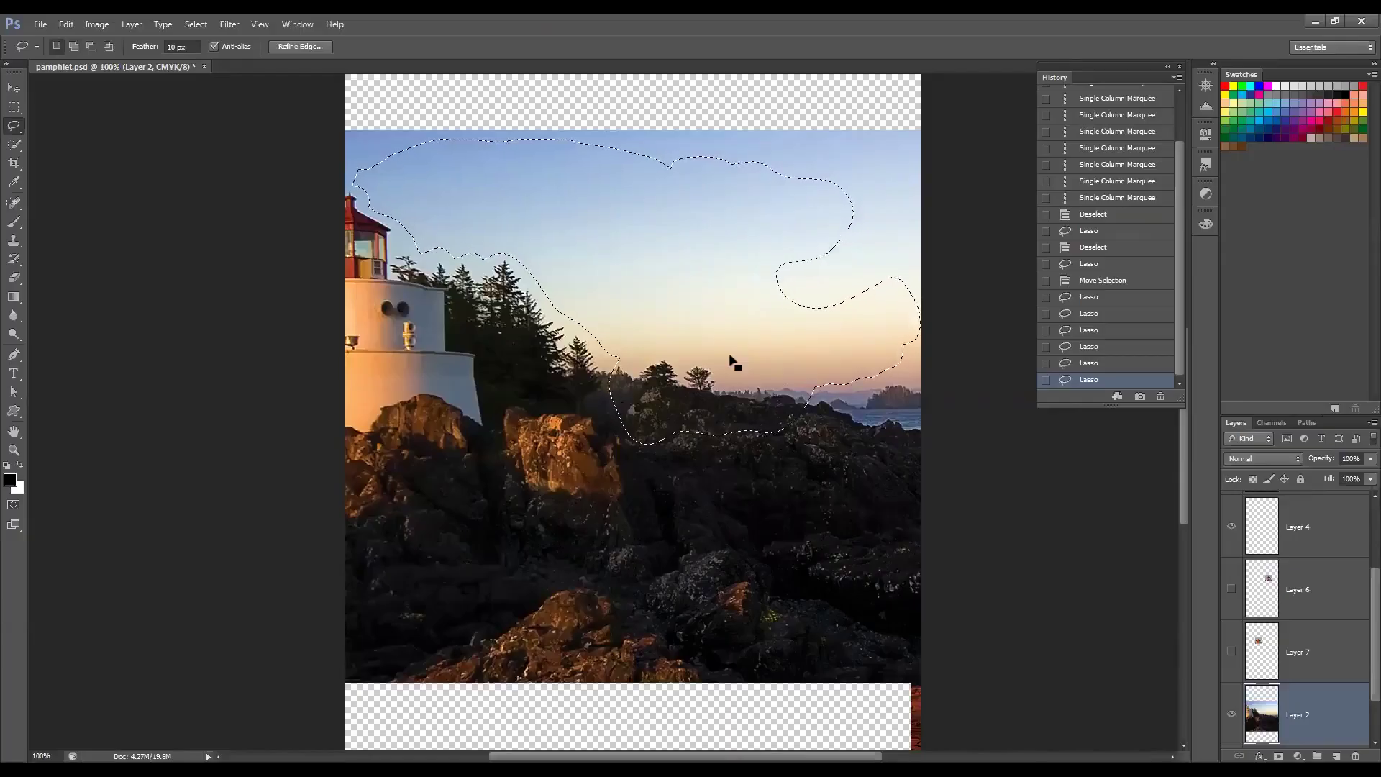
key("ctrl+d")
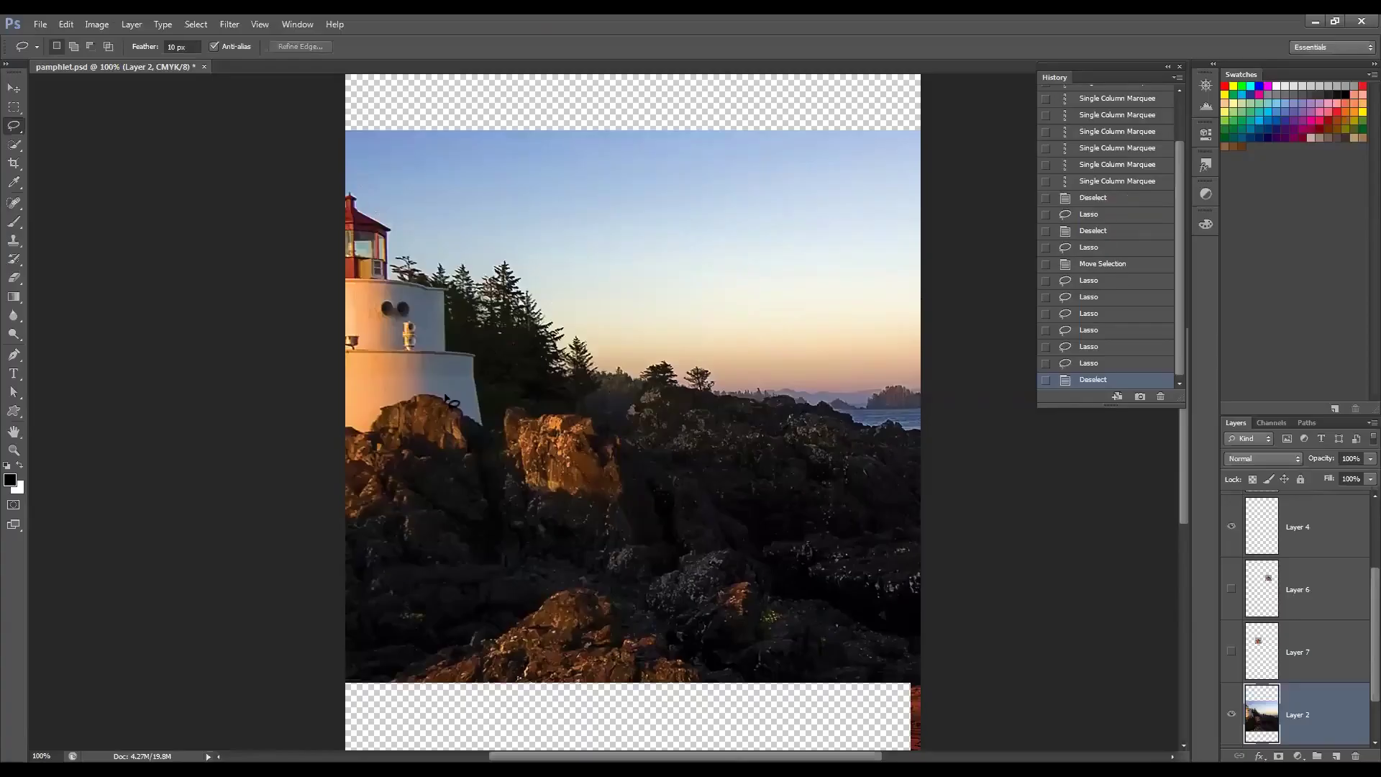
Step: Draw a large freehand selection around the trees, sky and rocks with the feathered Lasso, and deselect it
mouse_move(446, 400)
left_mouse_down()
mouse_move(818, 206)
mouse_move(877, 442)
left_mouse_up()
mouse_move(896, 243)
left_mouse_down()
mouse_move(426, 474)
mouse_move(424, 461)
left_mouse_up()
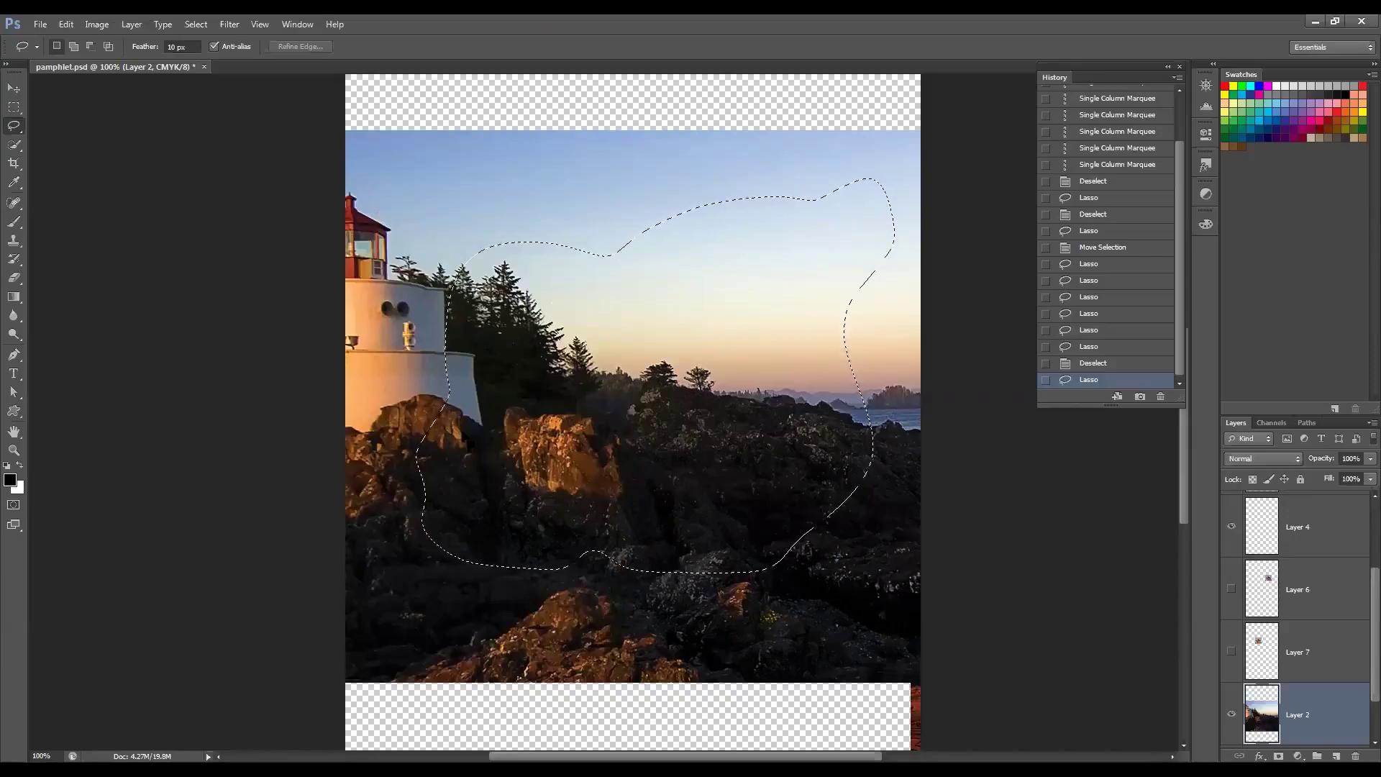
left_click(506, 232)
Step: Try small and narrow feathered Lasso selections in the sky, including a diagonal one from the lighthouse towards the horizon, and deselect
mouse_move(461, 213)
left_mouse_down()
mouse_move(644, 223)
mouse_move(756, 272)
mouse_move(605, 633)
mouse_move(464, 213)
left_mouse_up()
left_click(762, 176)
mouse_move(503, 193)
left_mouse_down()
mouse_move(860, 358)
mouse_move(693, 539)
mouse_move(457, 339)
mouse_move(499, 202)
left_mouse_up()
left_click(498, 202)
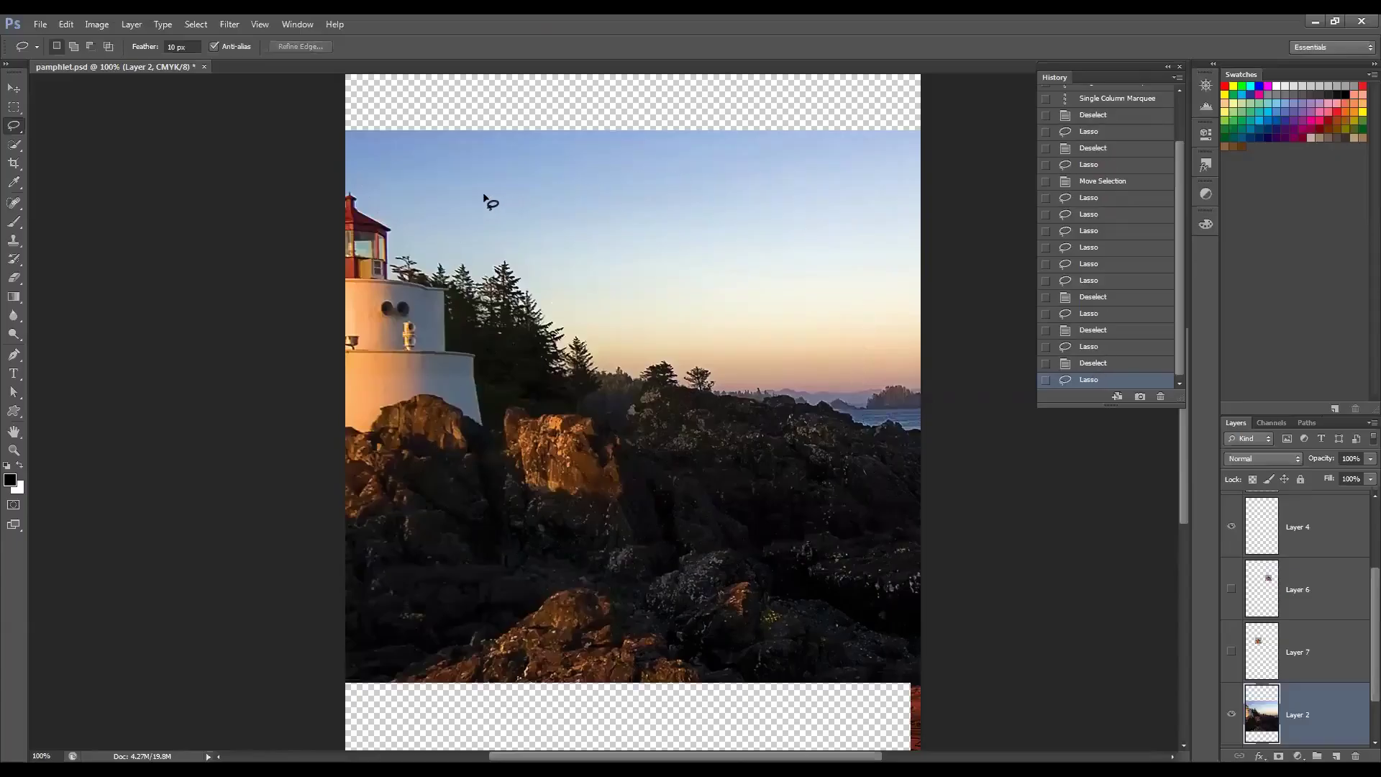
mouse_move(376, 201)
left_mouse_down()
mouse_move(374, 176)
mouse_move(657, 245)
mouse_move(893, 368)
left_mouse_up()
left_click(658, 301)
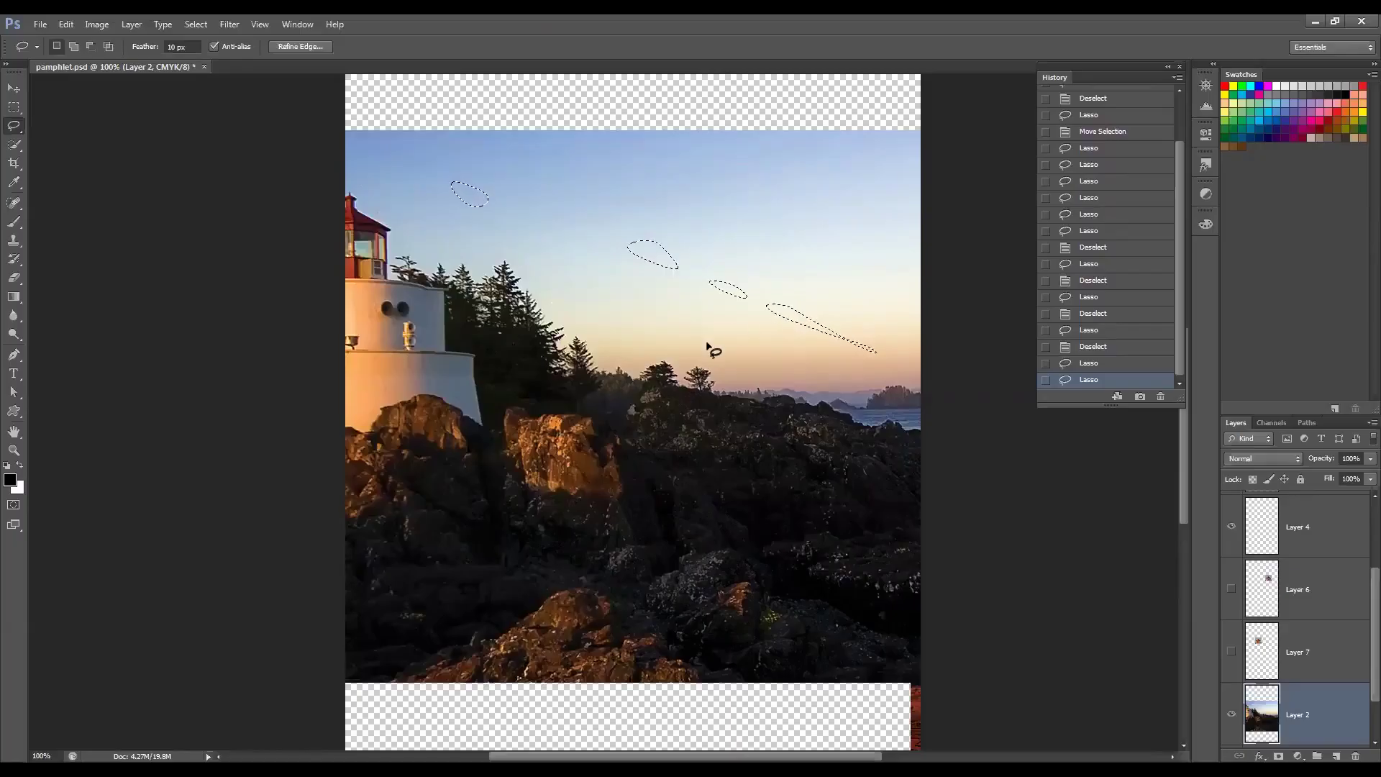
key("ctrl+d")
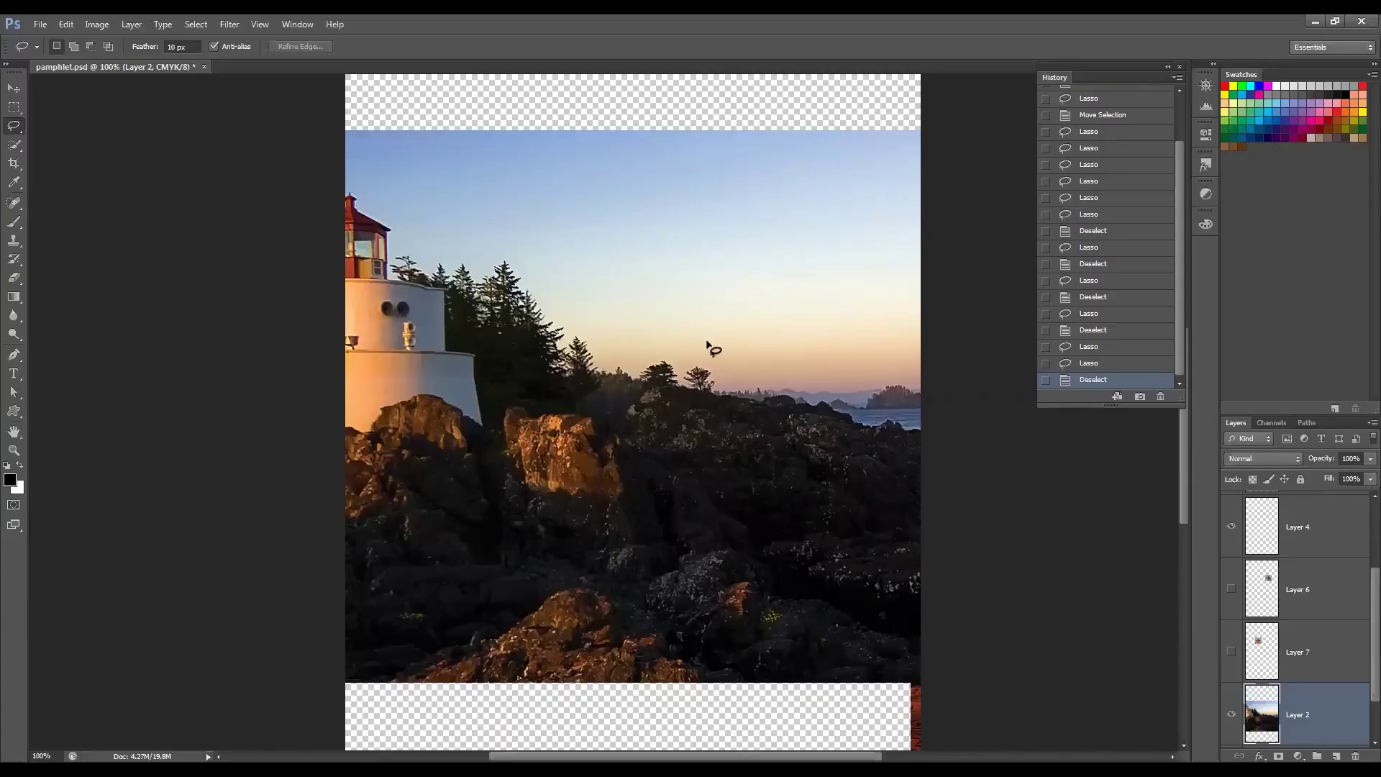
Step: Try several small 10 px feathered Lasso selections in the sky beside the lighthouse roof and dismiss the resulting warning
mouse_move(360, 184)
left_mouse_down()
mouse_move(382, 191)
mouse_move(381, 210)
left_mouse_up()
key("Return")
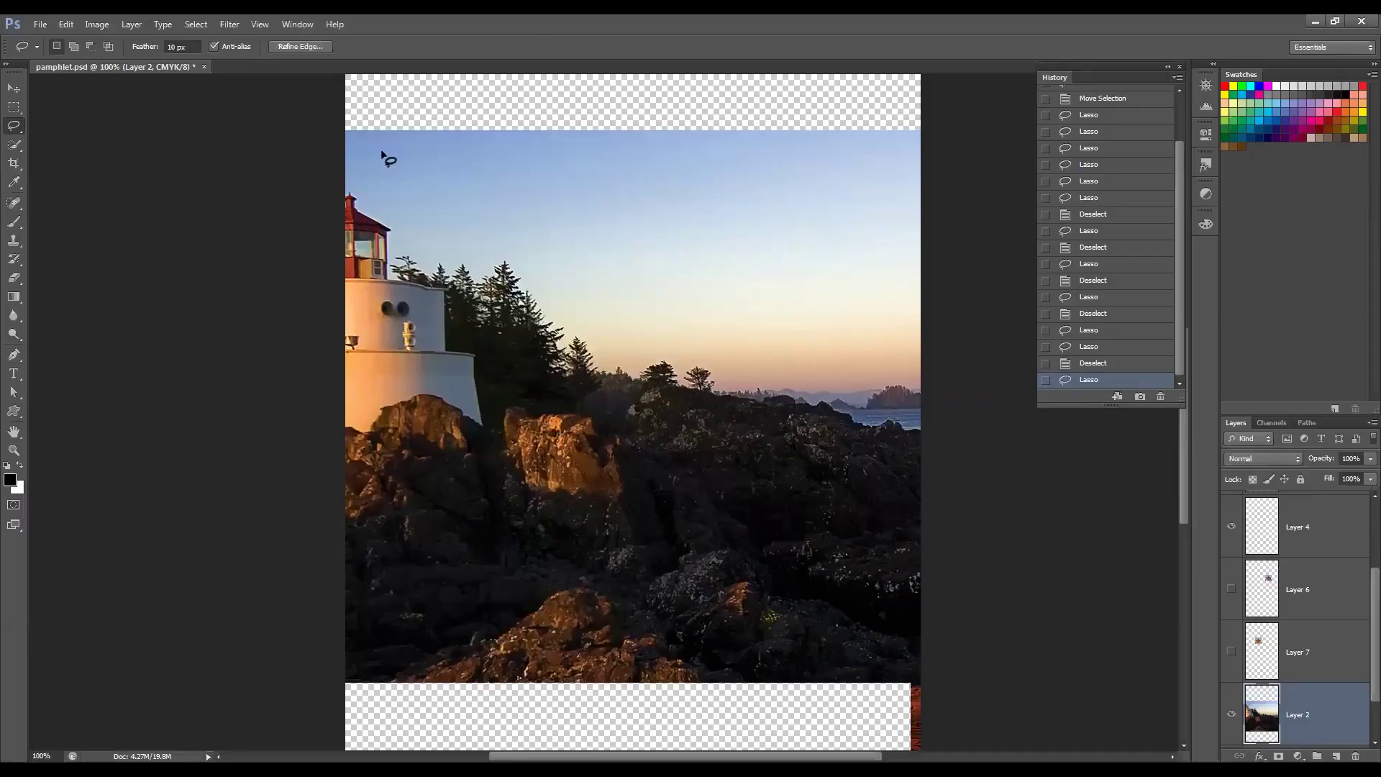
left_click_drag(382, 154, 447, 167)
left_click_drag(440, 205, 463, 185)
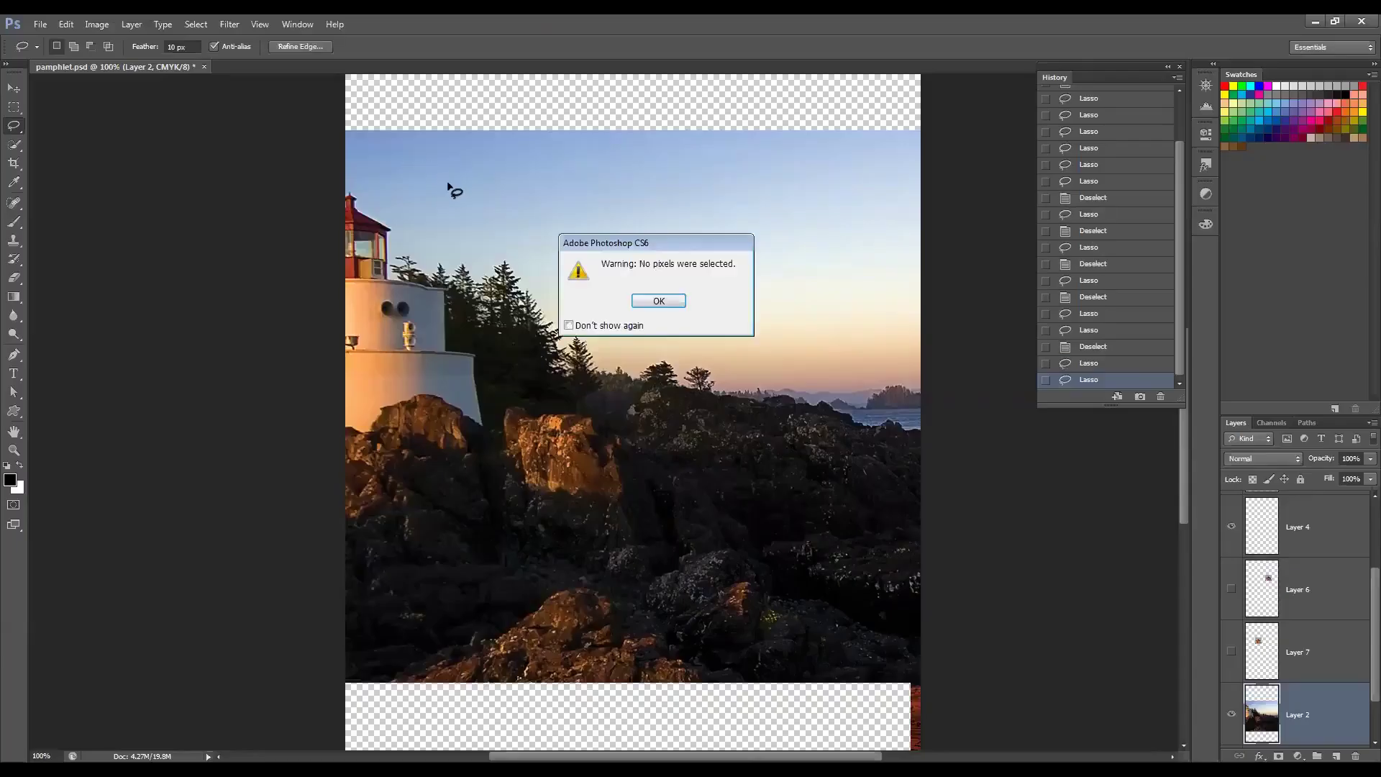
left_click(636, 306)
key("Return")
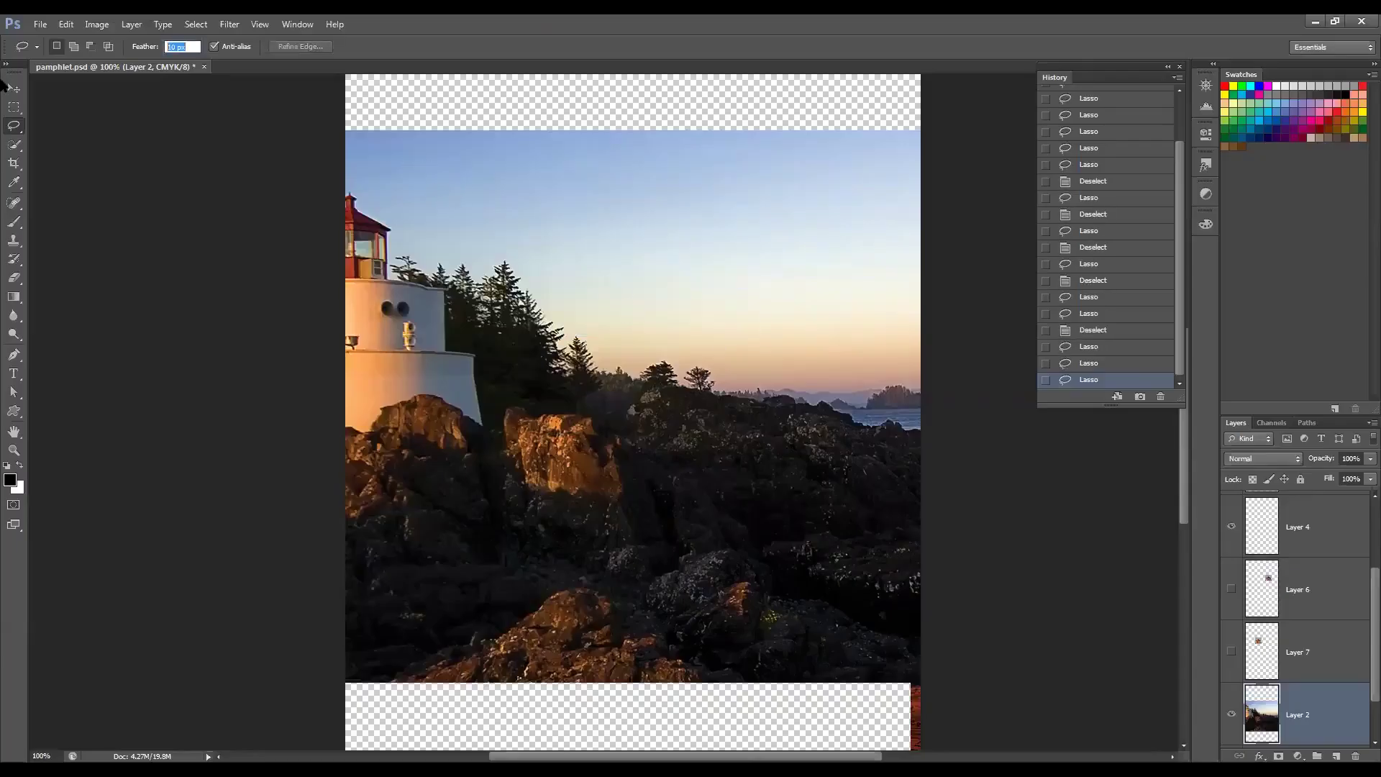
Step: Set the Lasso feather to 0 px and draw a small freehand selection in the sky just above the lighthouse roof
type("0")
key("Return")
mouse_move(368, 194)
left_mouse_down()
mouse_move(459, 214)
mouse_move(303, 222)
mouse_move(453, 192)
mouse_move(364, 240)
mouse_move(398, 201)
left_mouse_up()
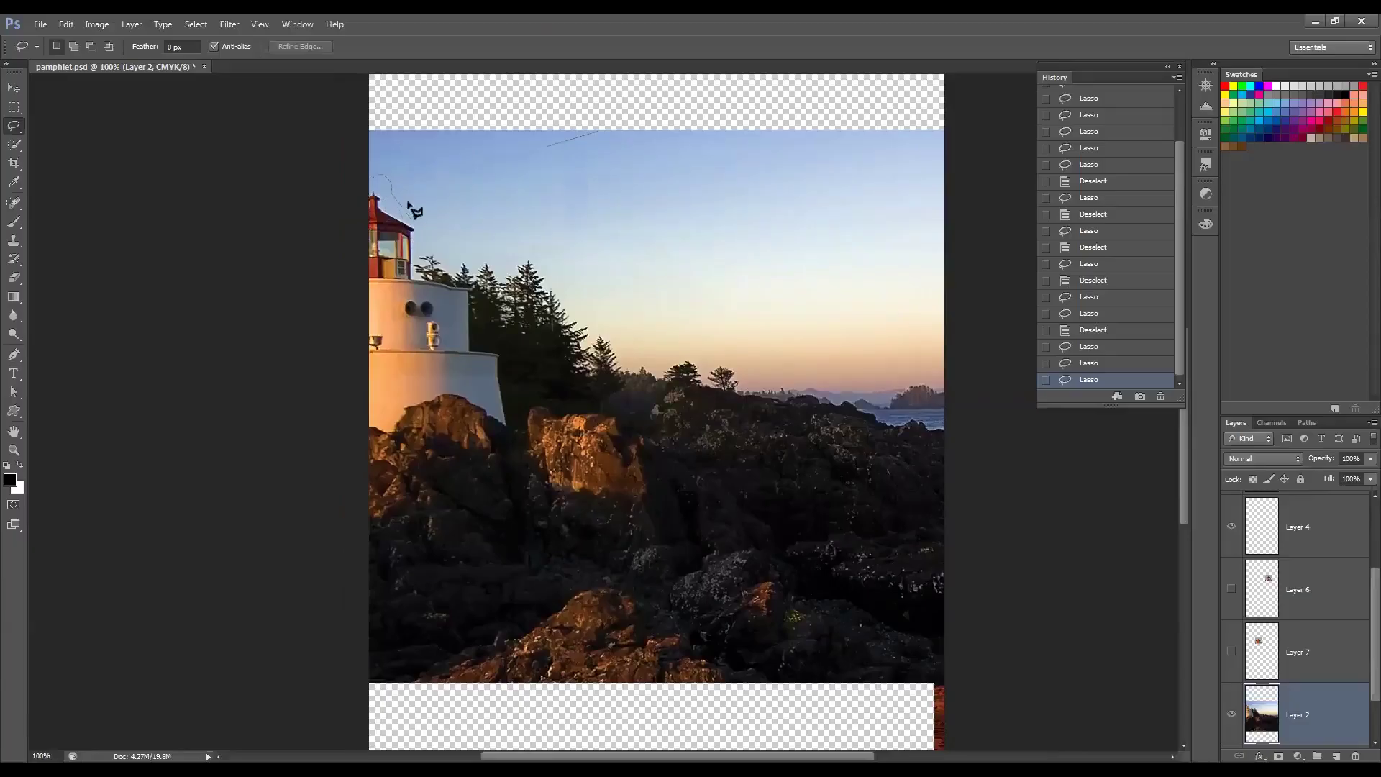
mouse_move(393, 192)
left_mouse_down()
mouse_move(423, 217)
mouse_move(425, 241)
left_mouse_up()
left_click_drag(425, 241, 433, 235)
left_click_drag(435, 239, 435, 238)
right_click(14, 125)
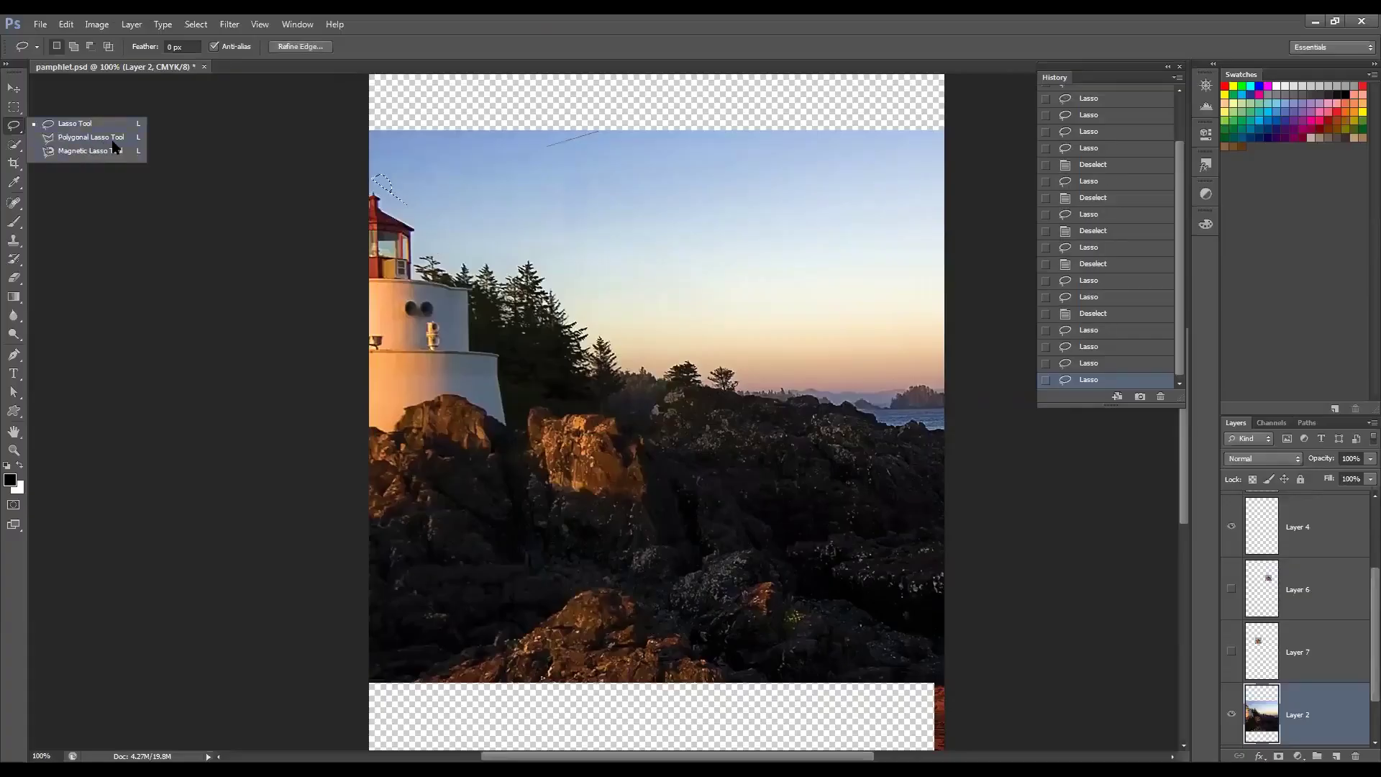
Step: Draw a large freehand Lasso selection across the sky, trees, upper rocks and lighthouse base, and deselect it
mouse_move(503, 203)
left_mouse_down()
mouse_move(672, 160)
mouse_move(854, 348)
mouse_move(262, 456)
mouse_move(510, 290)
left_mouse_up()
left_click_drag(370, 519, 498, 298)
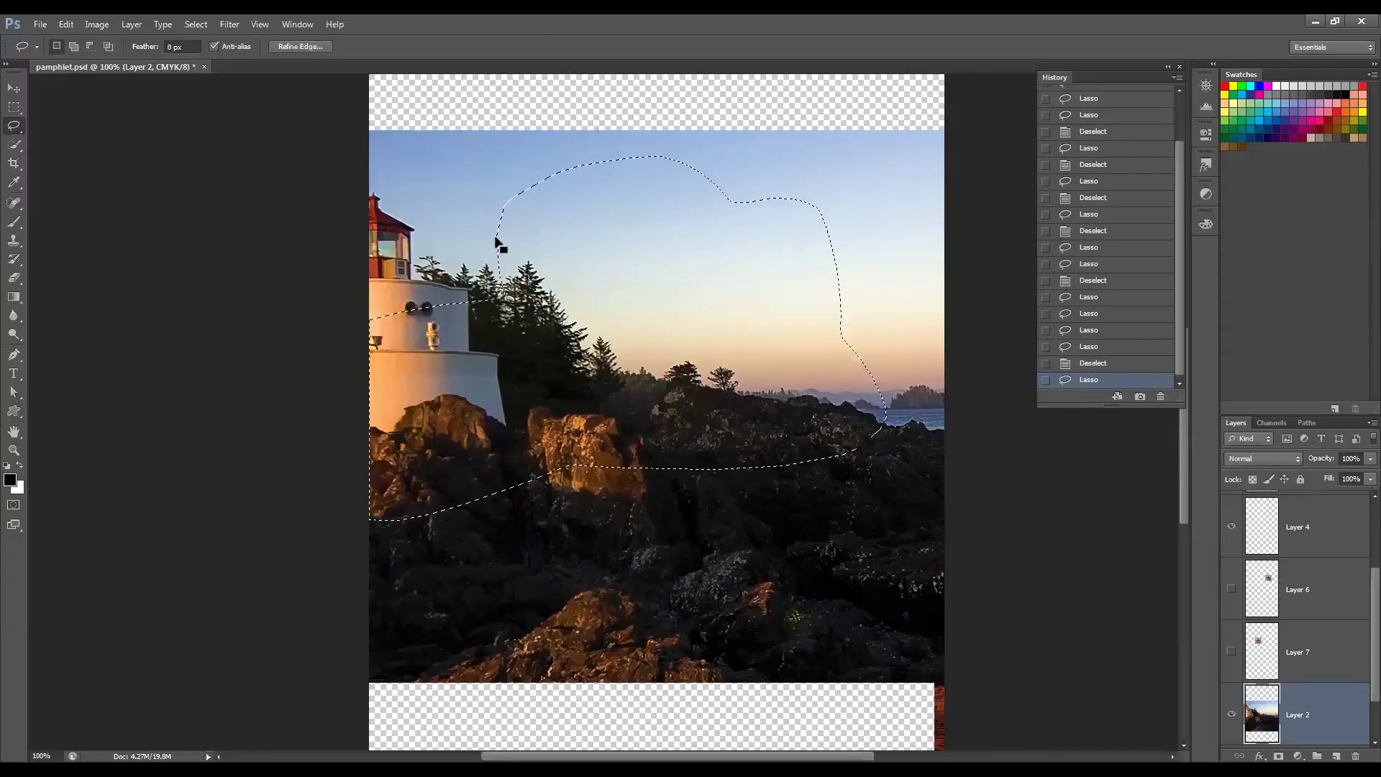
left_click(468, 205)
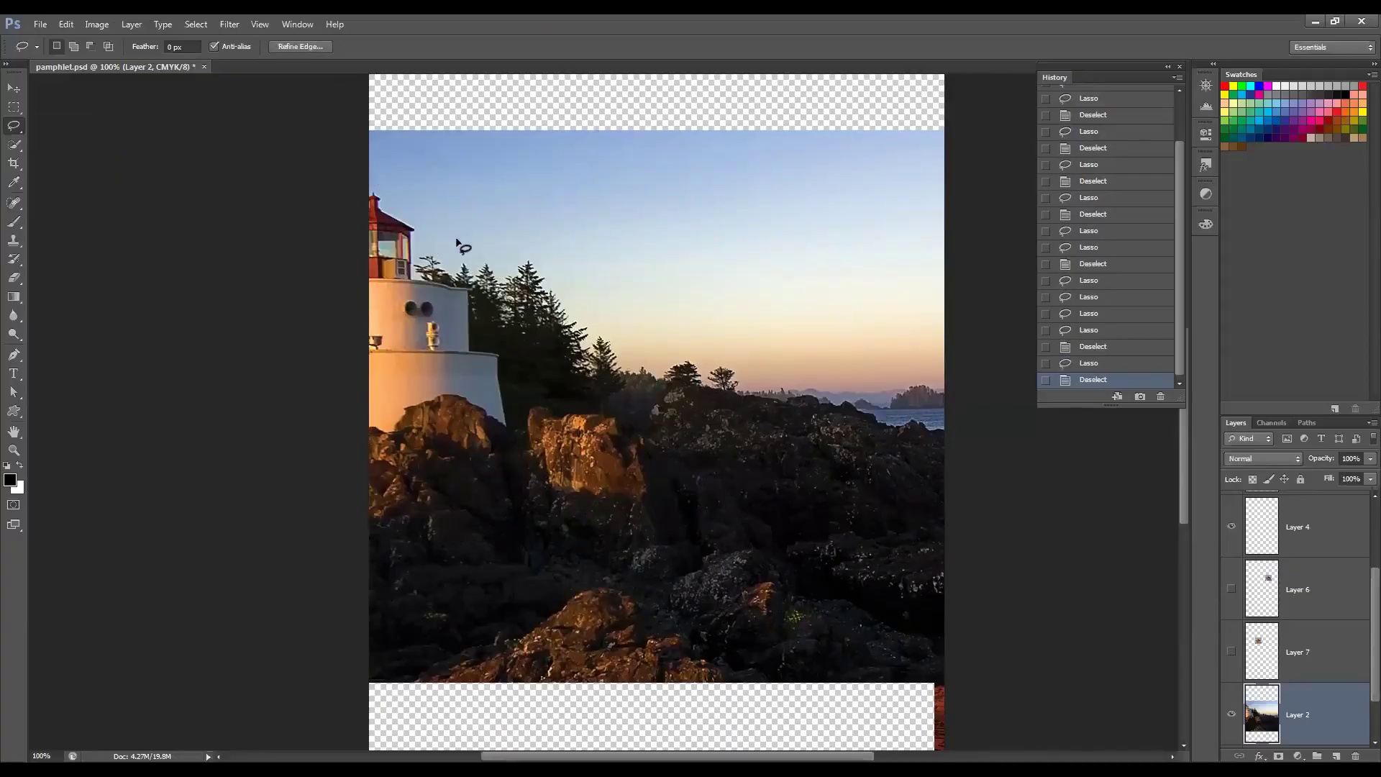
Step: Draw a closed, irregular straight-edged selection across the sky with the Polygonal Lasso, from above the lighthouse to the far side and back
right_click(15, 127)
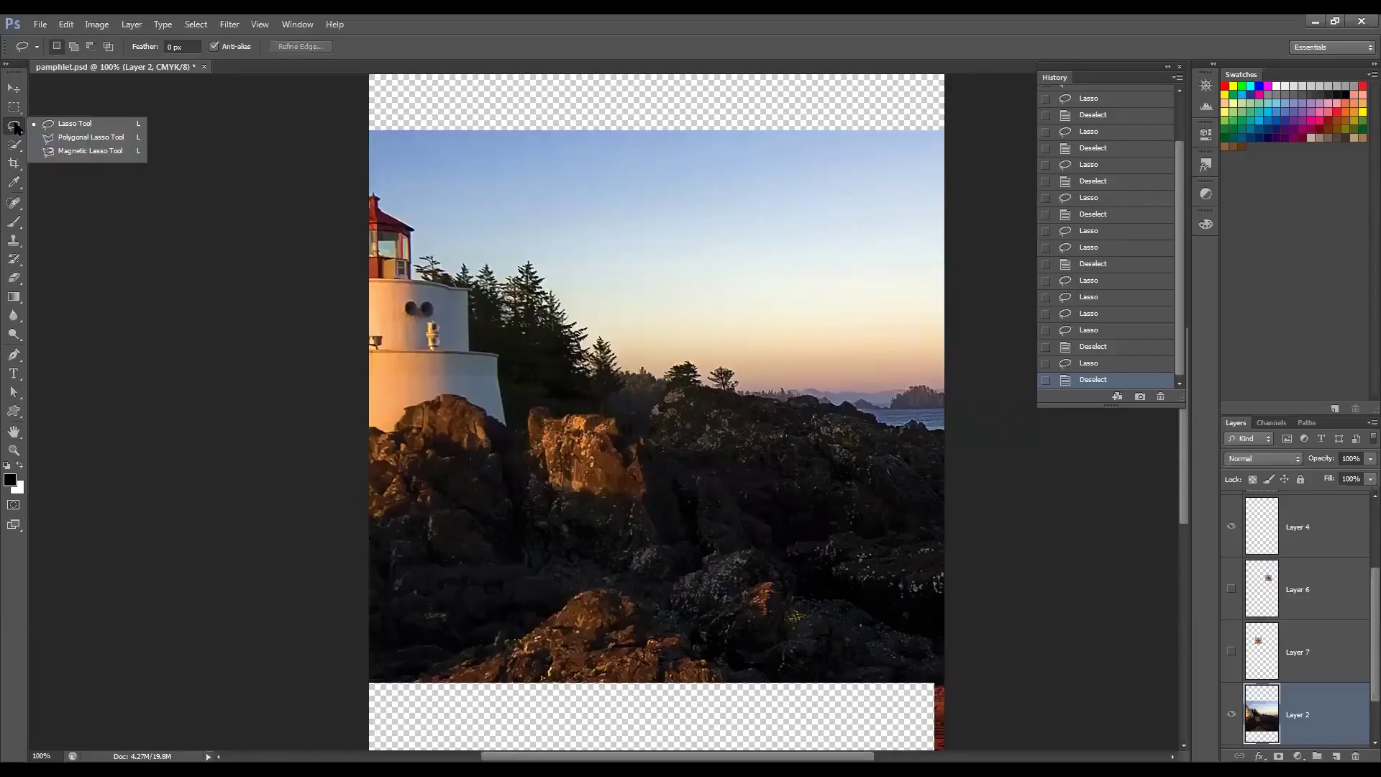
left_click(101, 143)
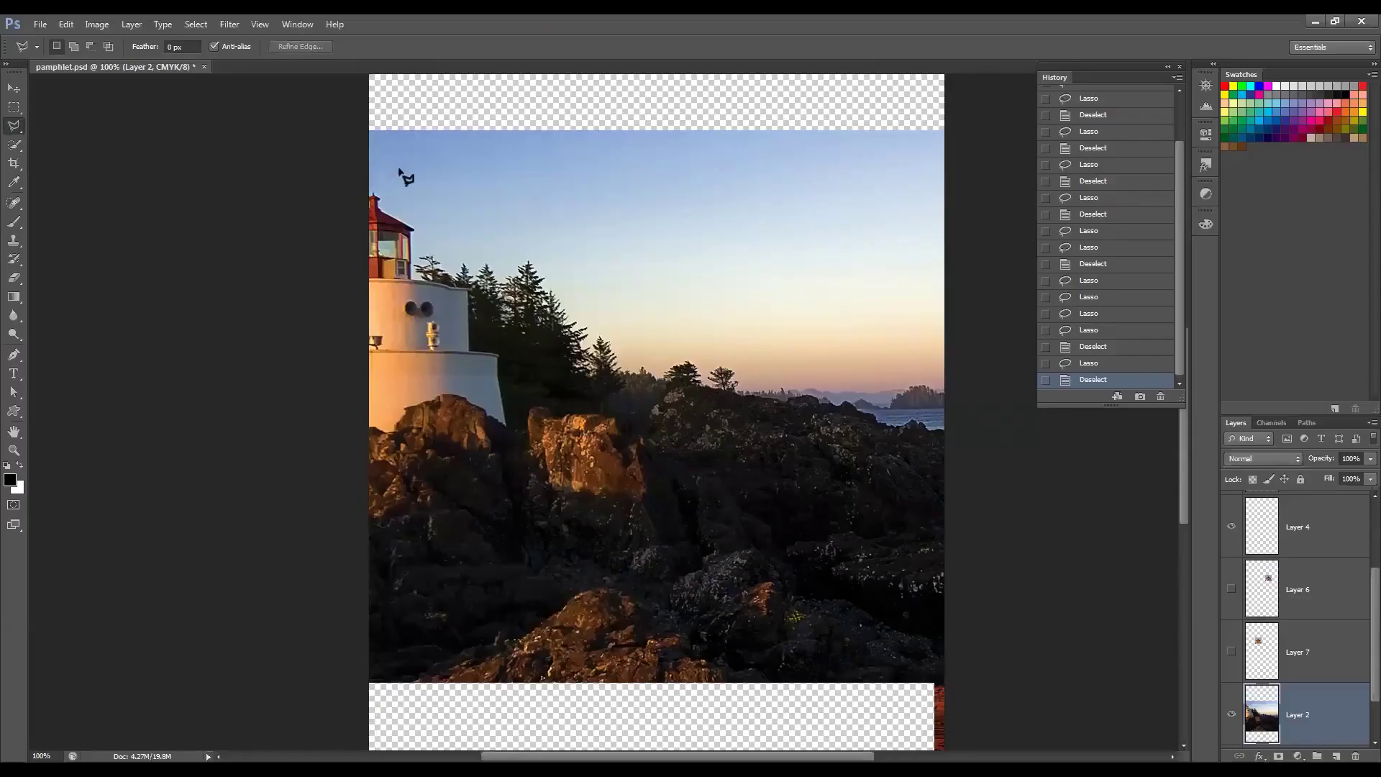
left_click(380, 159)
left_click(419, 194)
left_click(523, 193)
left_click(577, 295)
left_click(666, 332)
left_click(764, 324)
left_click(789, 376)
left_click(878, 345)
left_click(849, 200)
left_click(883, 154)
left_click(742, 148)
left_click(667, 207)
left_click(545, 153)
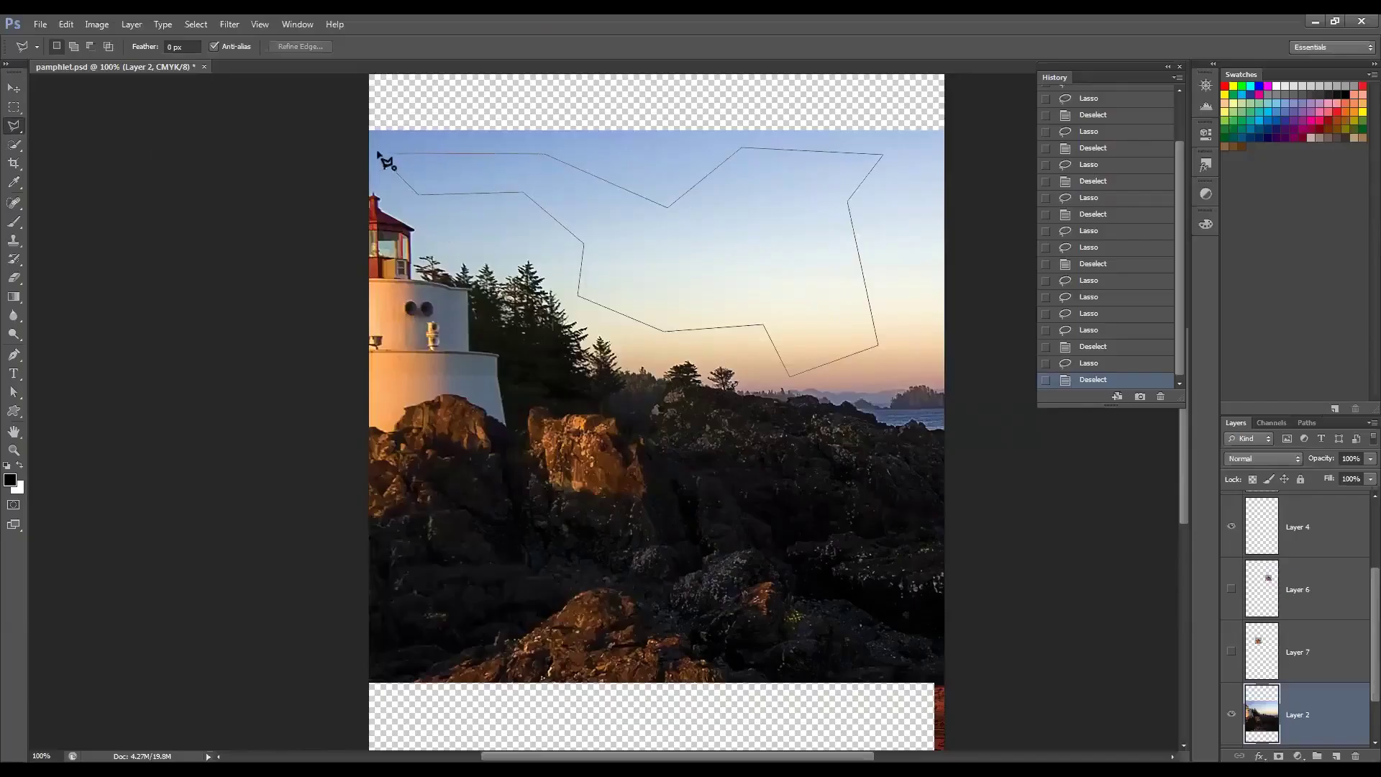
left_click(379, 154)
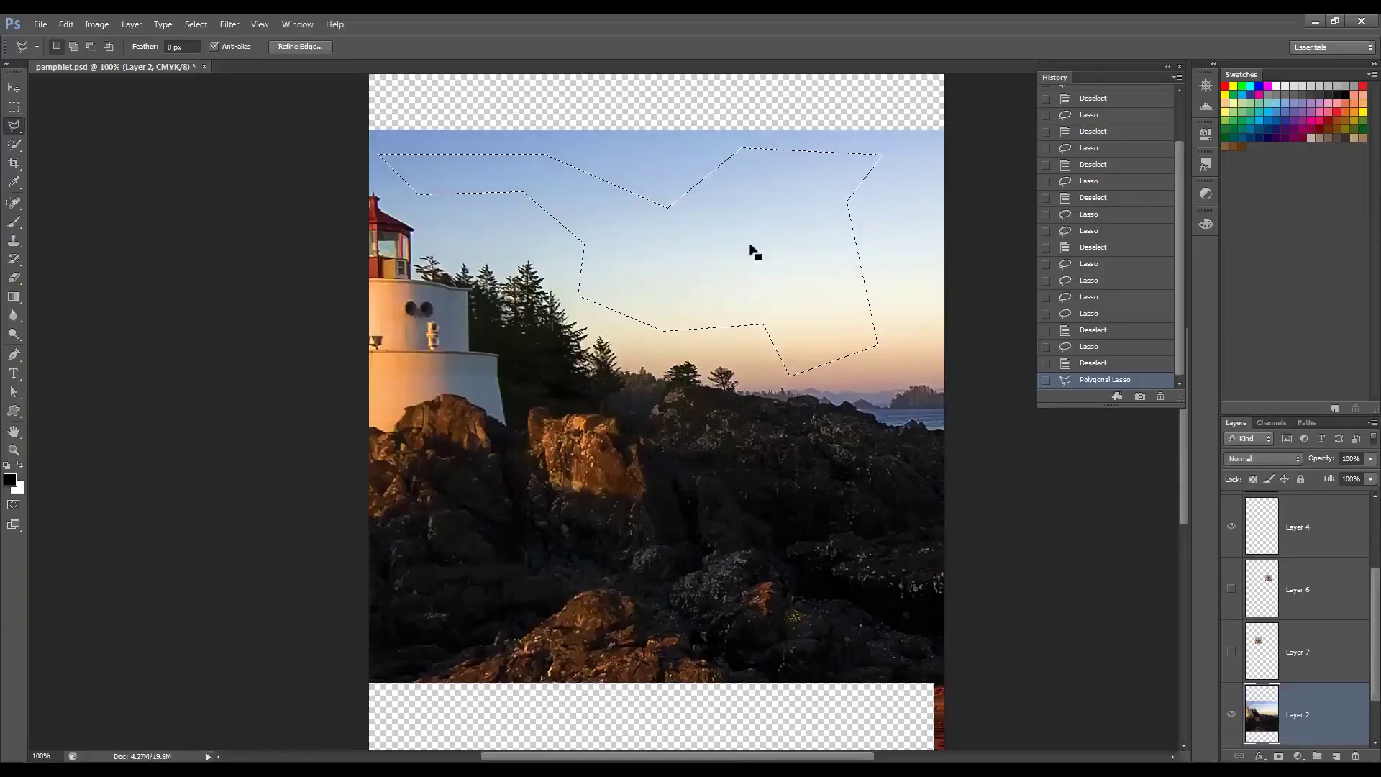
Step: Replace the selection with a smaller five-corner Polygonal Lasso shape in the middle of the sky, and deselect it
left_click(620, 164)
left_click(555, 161)
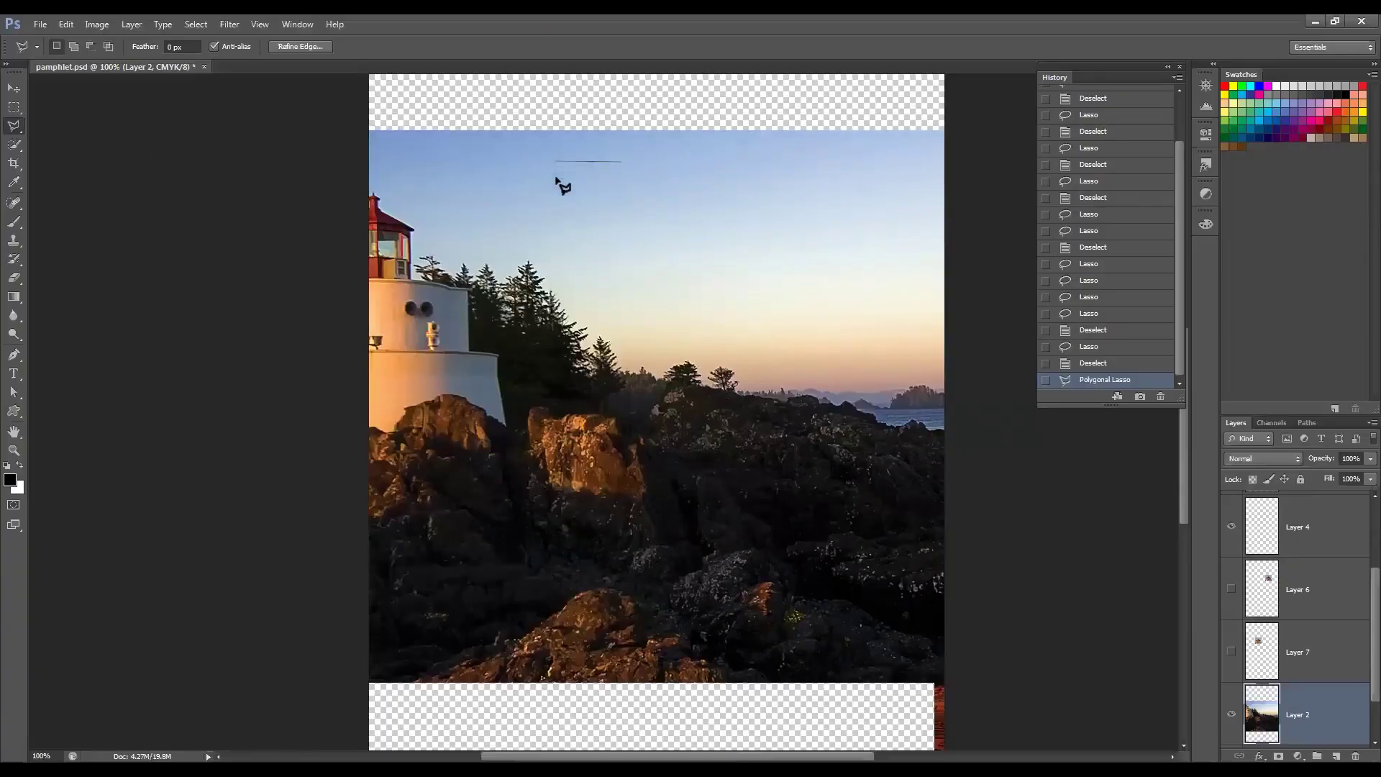
left_click(590, 259)
left_click(748, 233)
left_click(829, 318)
left_click(635, 160)
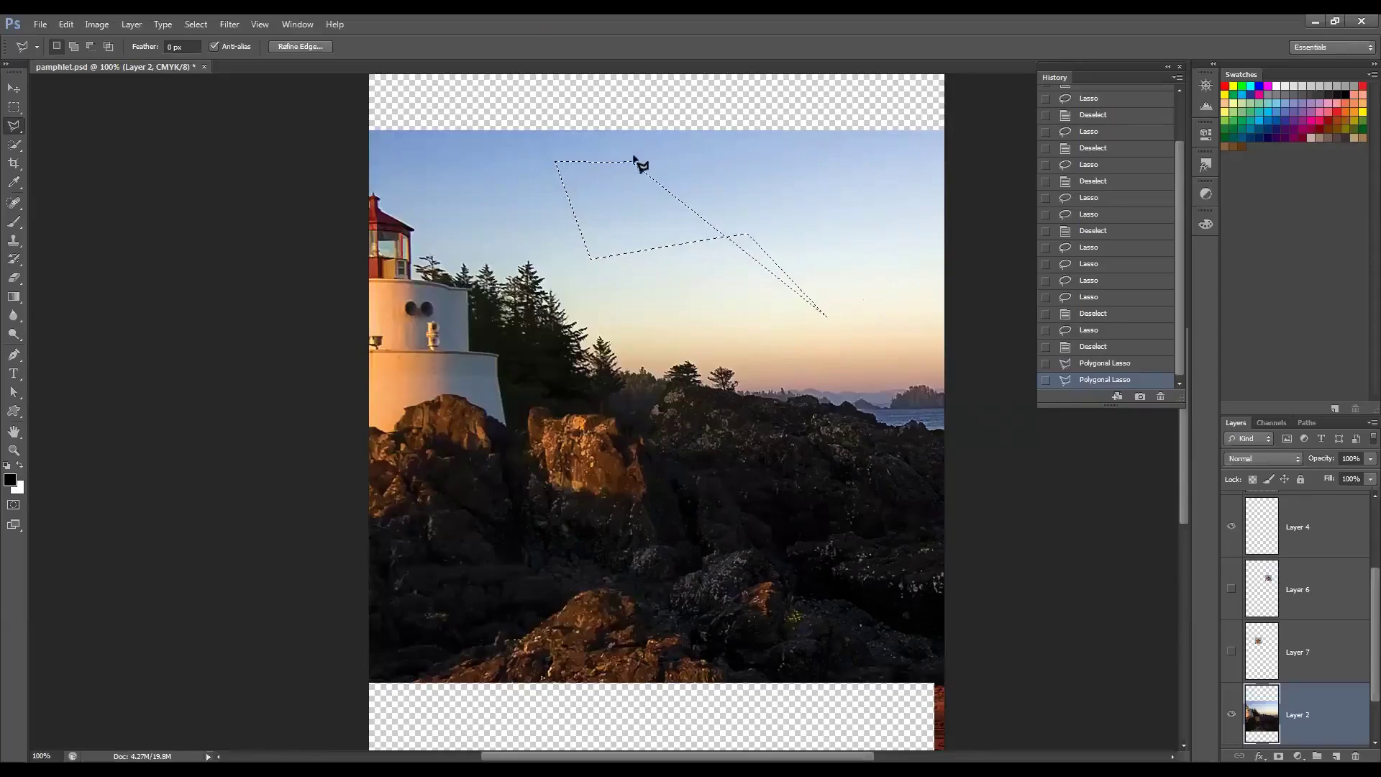
left_click(512, 166)
left_click(513, 165)
key("Escape")
key("ctrl+d")
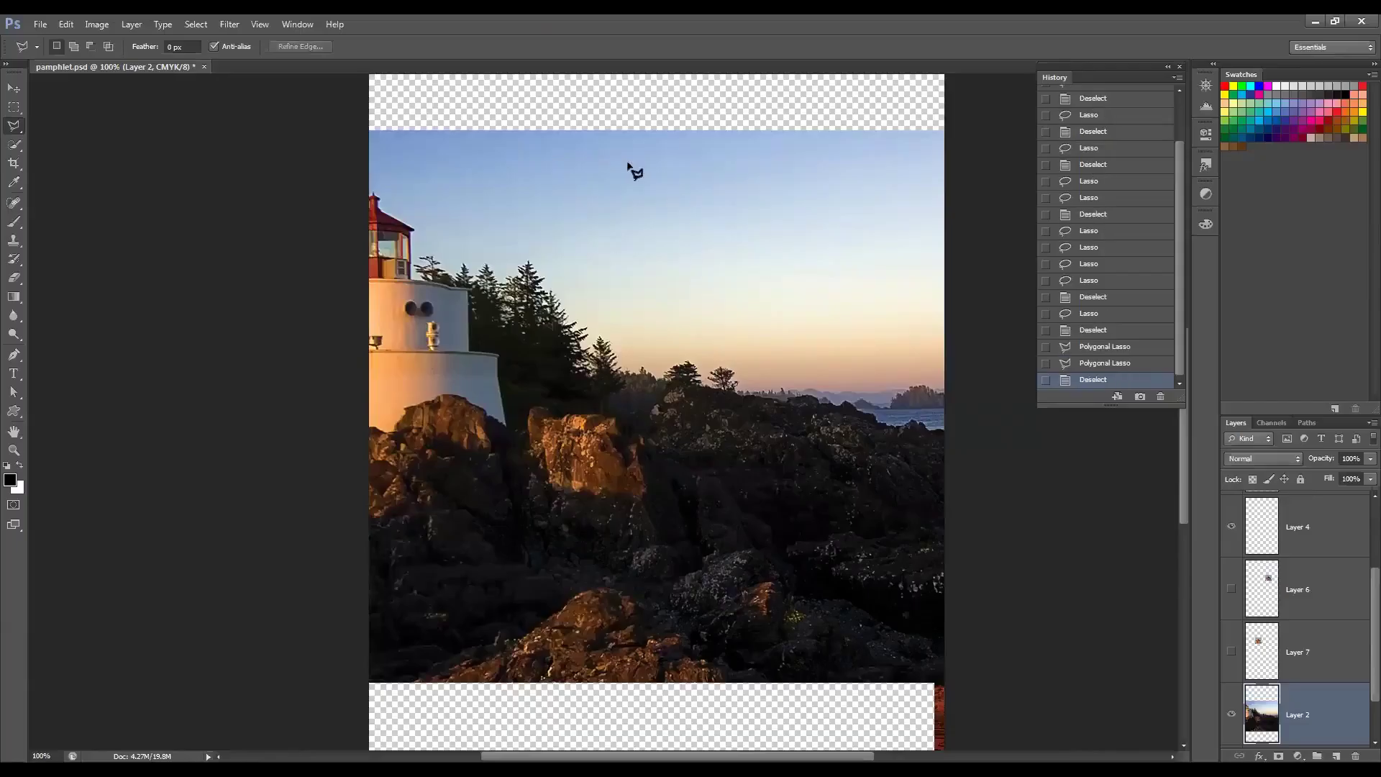
Step: Draw a narrow freehand selection with the regular Lasso from above the lighthouse roof down towards the trees, and deselect it
left_click(15, 127)
left_click(72, 124)
left_click_drag(380, 166, 425, 192)
mouse_move(424, 192)
left_mouse_down()
mouse_move(425, 228)
mouse_move(461, 251)
left_mouse_up()
left_click_drag(461, 252, 461, 252)
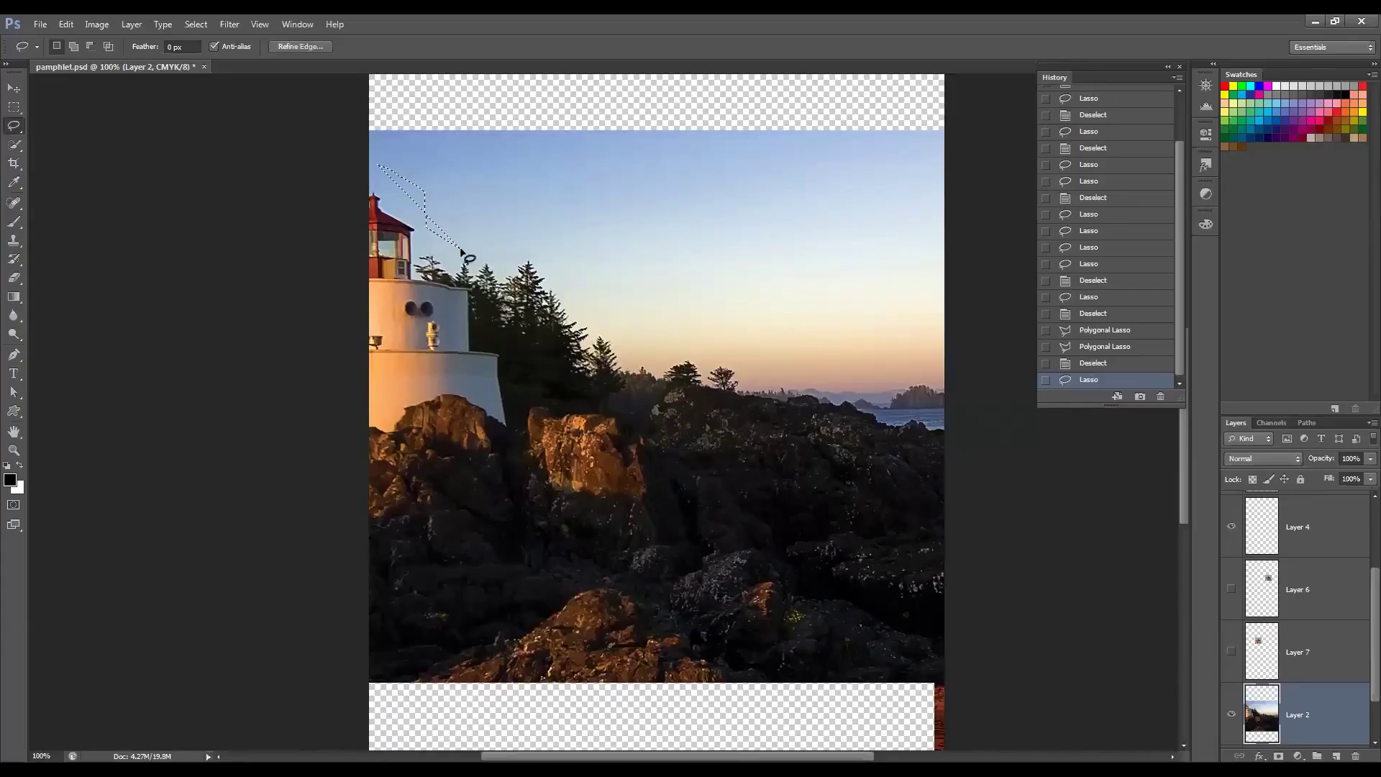
left_click(415, 159)
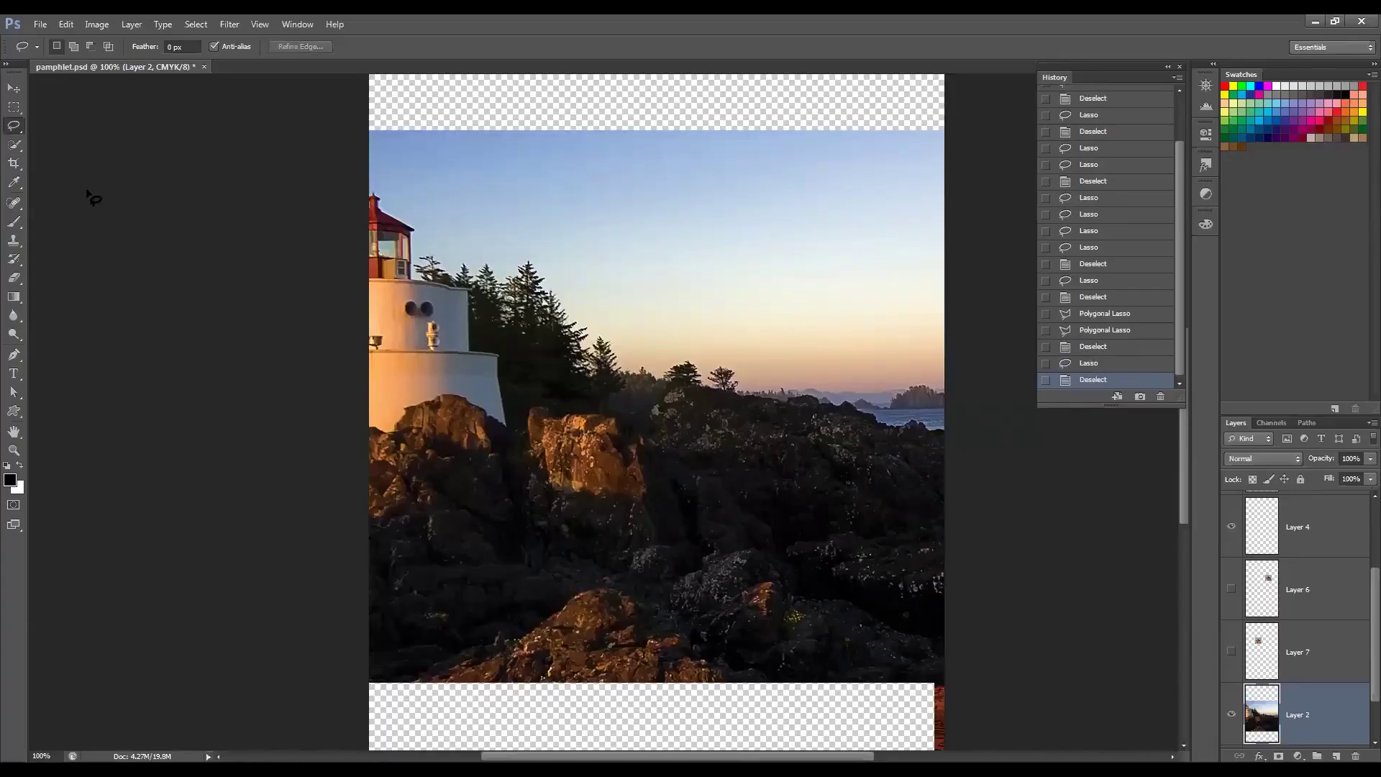
Step: Select most of the sky above the tree line freehand with the regular Lasso, and deselect it
key("shift+l")
right_click(15, 128)
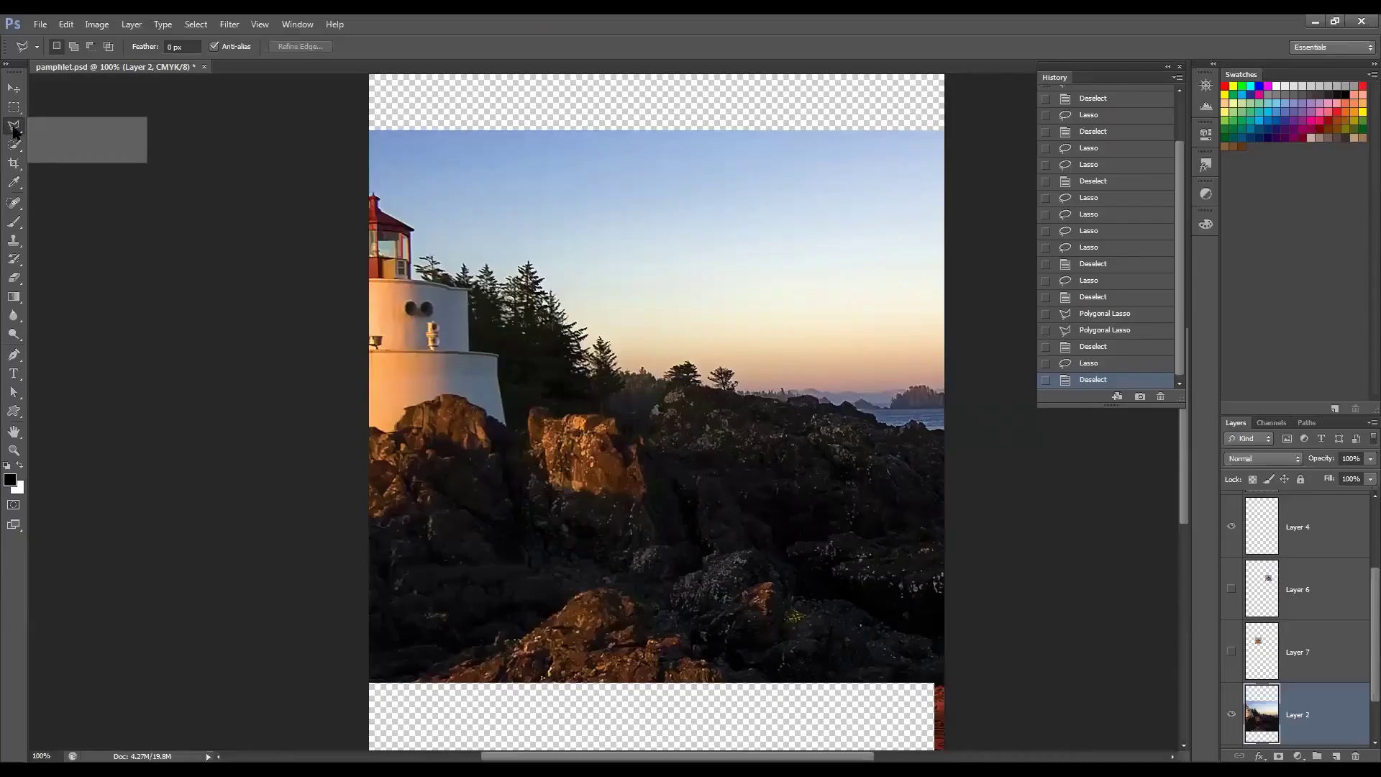
left_click(72, 122)
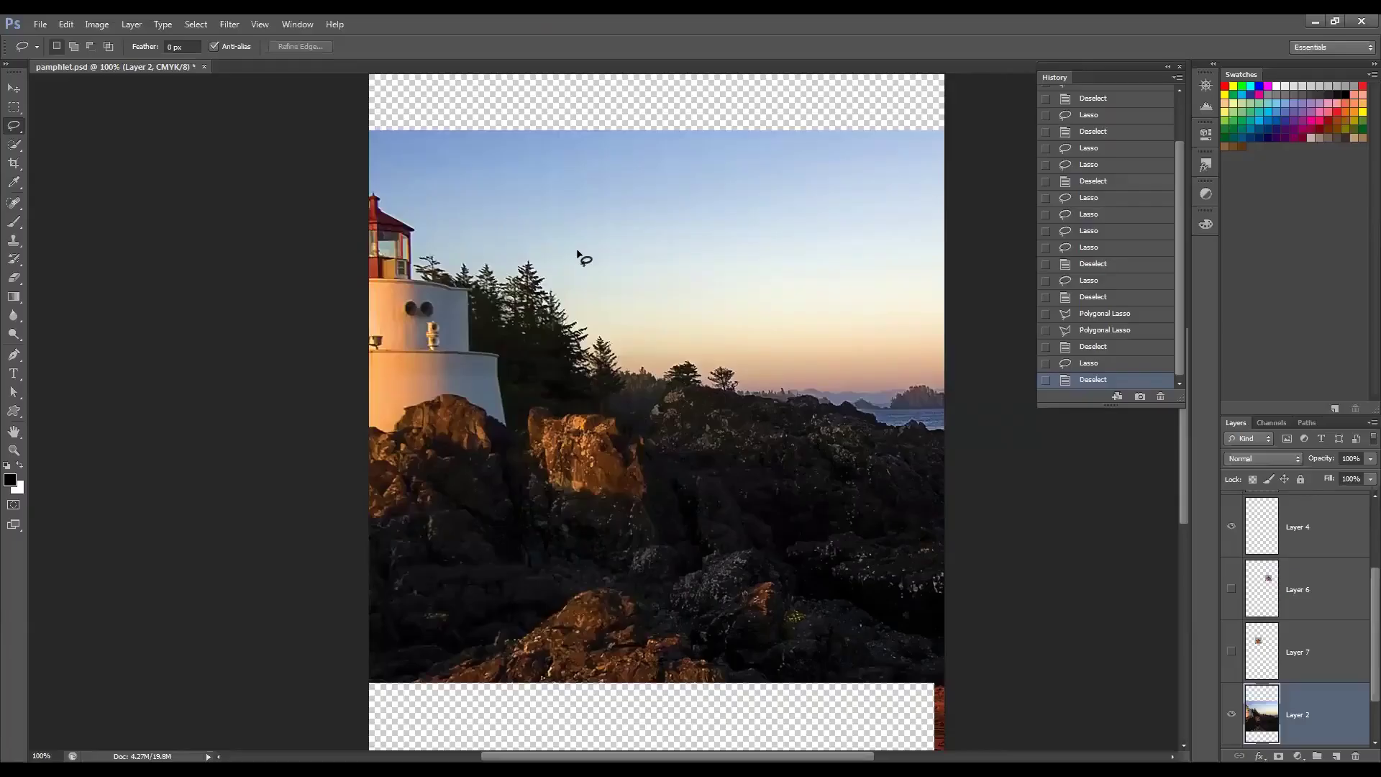
mouse_move(381, 184)
left_mouse_down()
mouse_move(447, 232)
mouse_move(573, 257)
mouse_move(590, 300)
mouse_move(632, 335)
mouse_move(824, 367)
mouse_move(917, 366)
mouse_move(883, 244)
mouse_move(880, 145)
left_mouse_up()
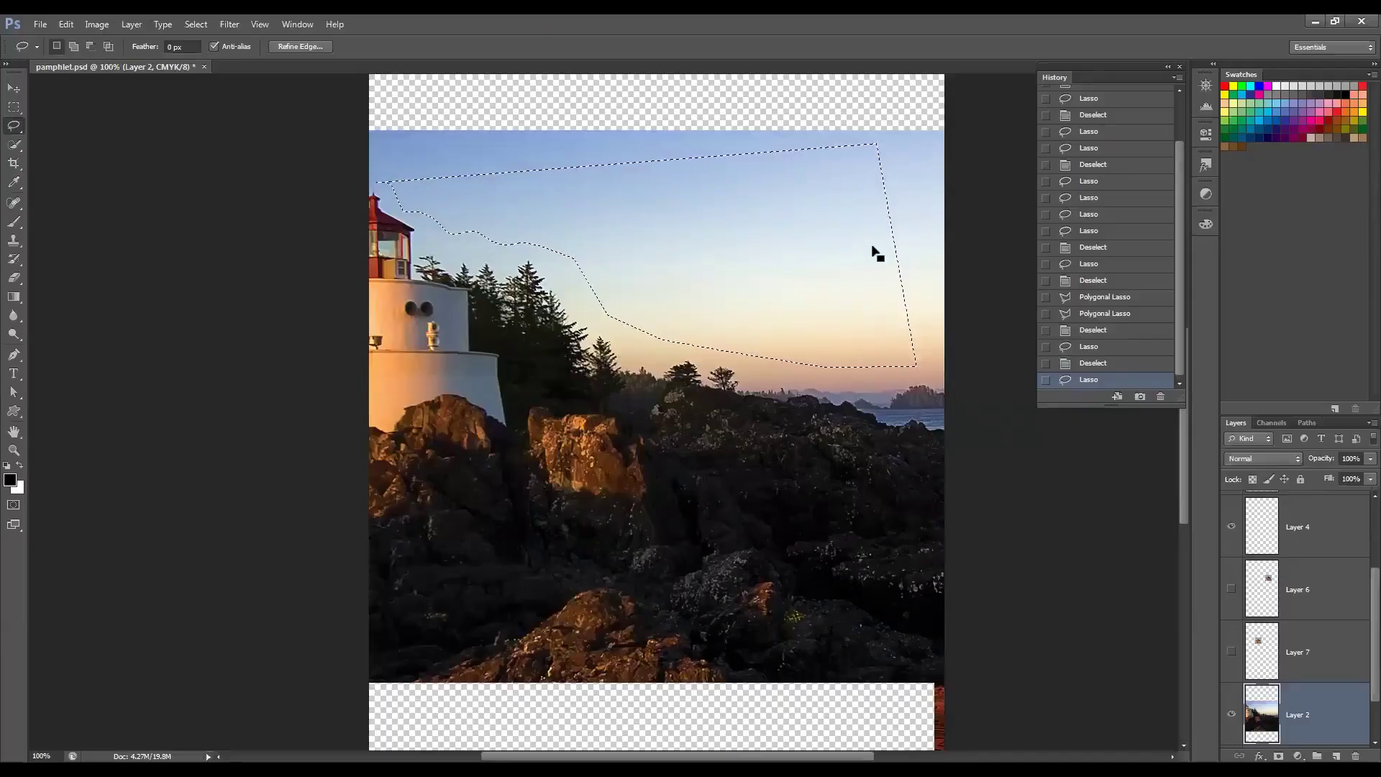
left_click(668, 352)
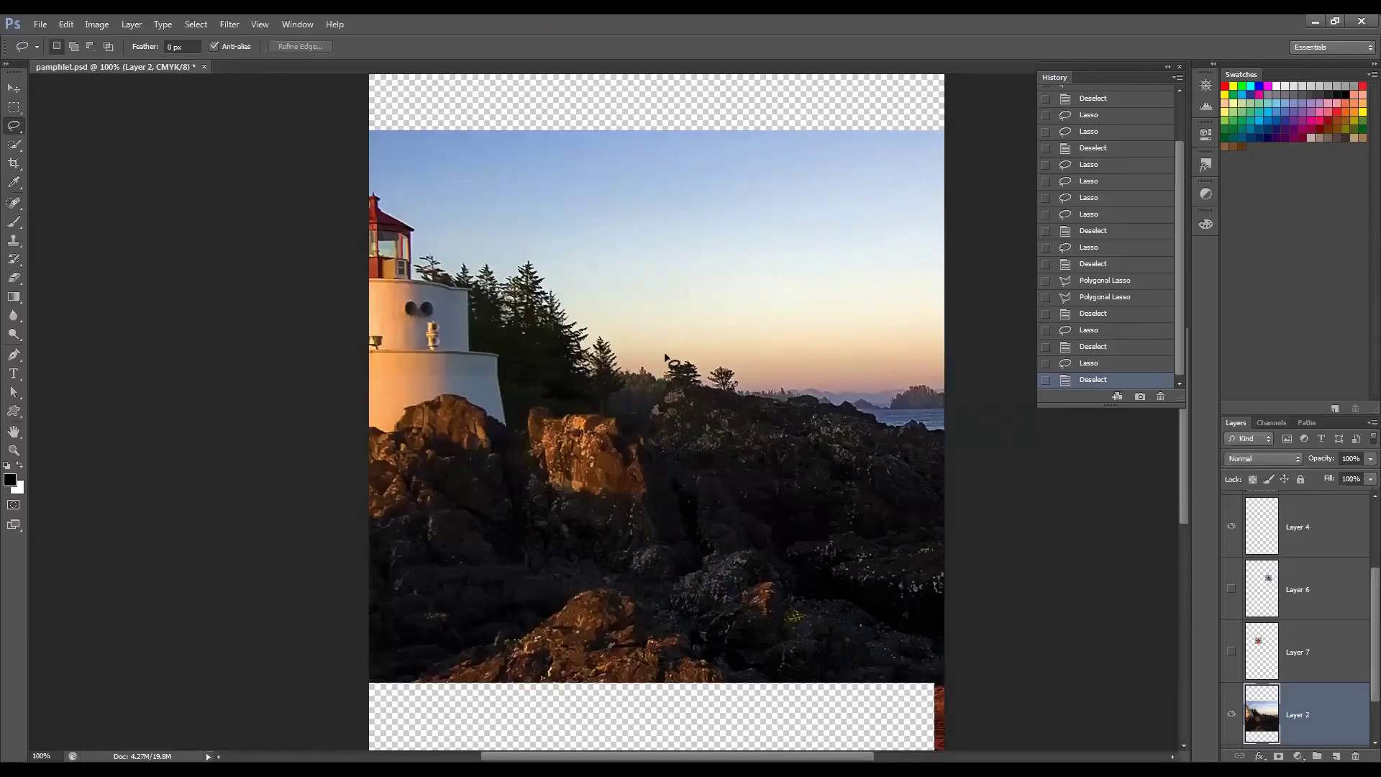
Step: Switch to the Magnetic Lasso tool
left_click(16, 127)
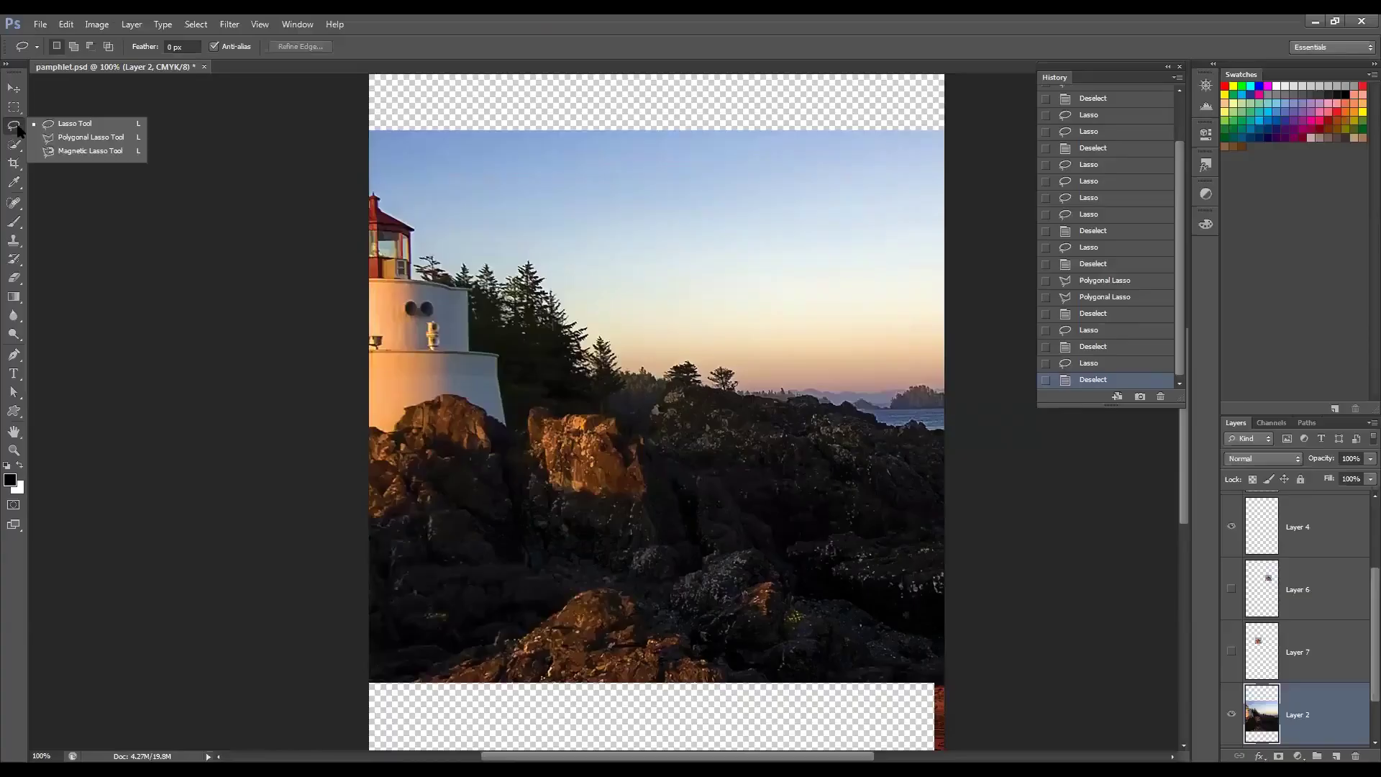
left_click(108, 151)
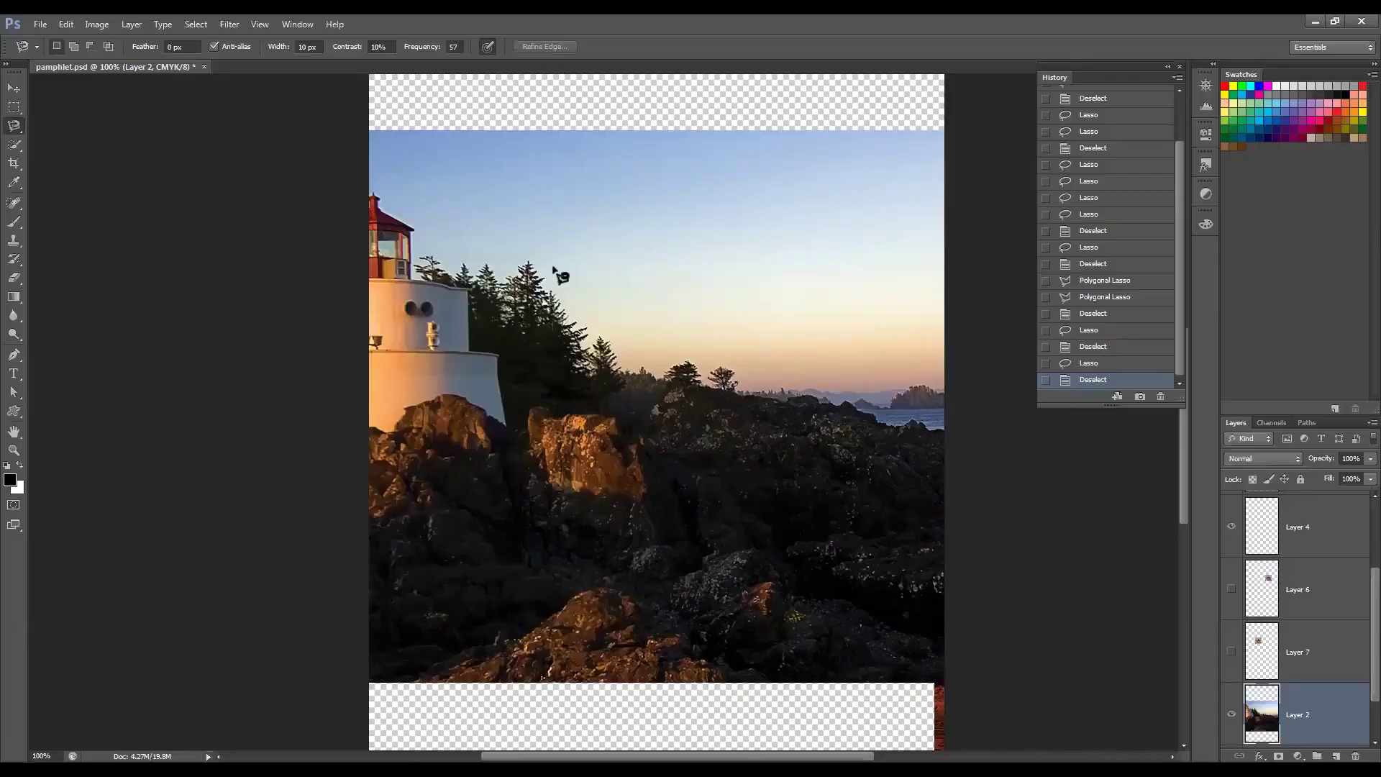
Step: Outline the sky with the Magnetic Lasso, following the lighthouse roof, treetops and horizon
left_click(370, 187)
left_click(928, 388)
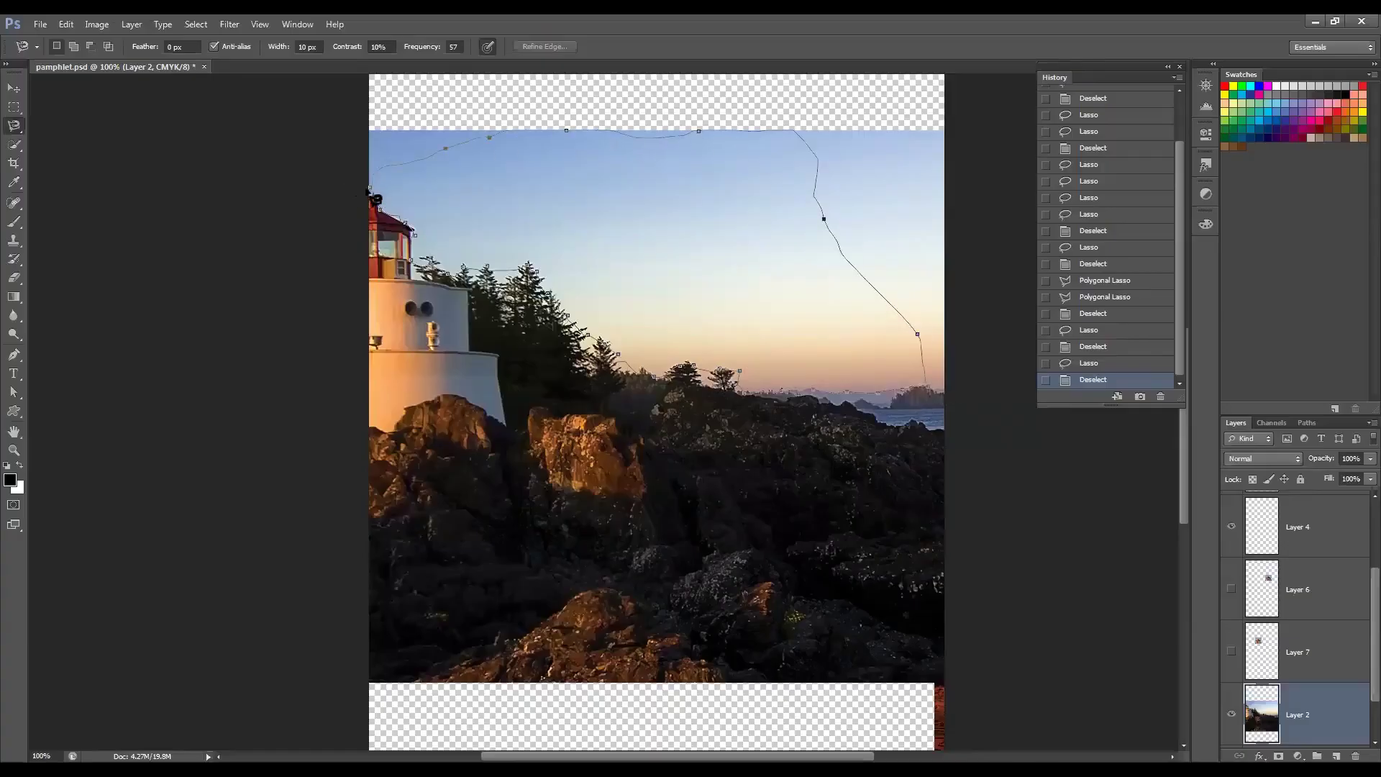
double_click(379, 196)
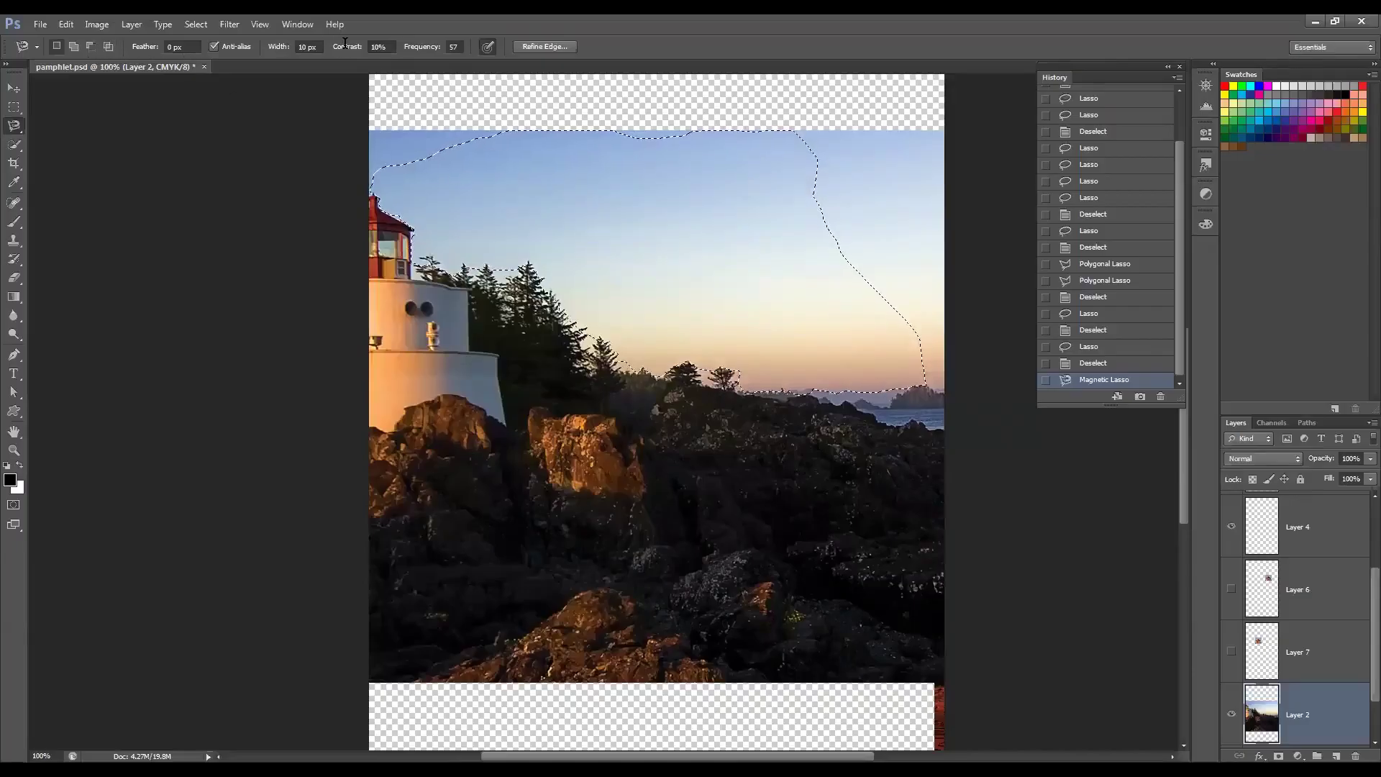
Step: Set the Magnetic Lasso contrast to 50% and trace the sky again from the lighthouse roof, clearing the selection before and after
left_click(368, 46)
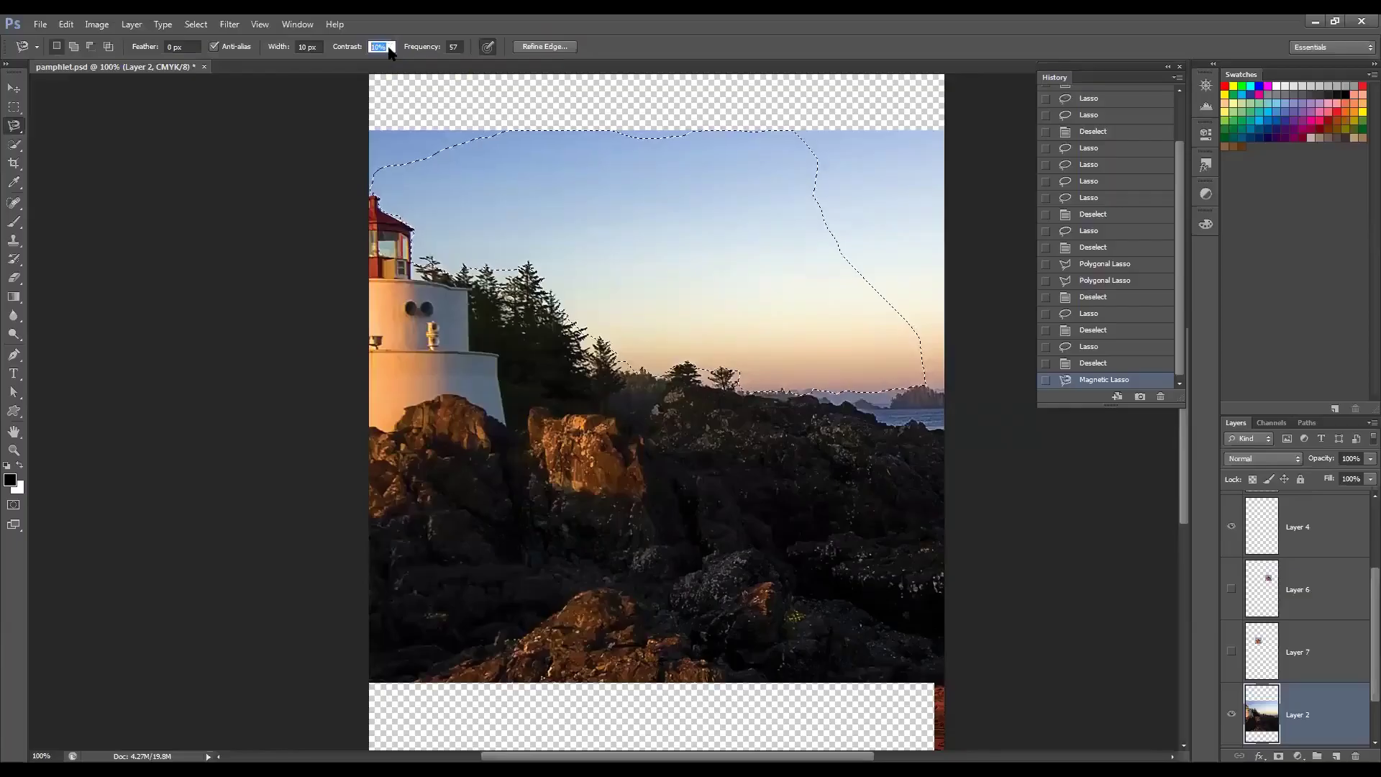
type("50")
key("ctrl+d")
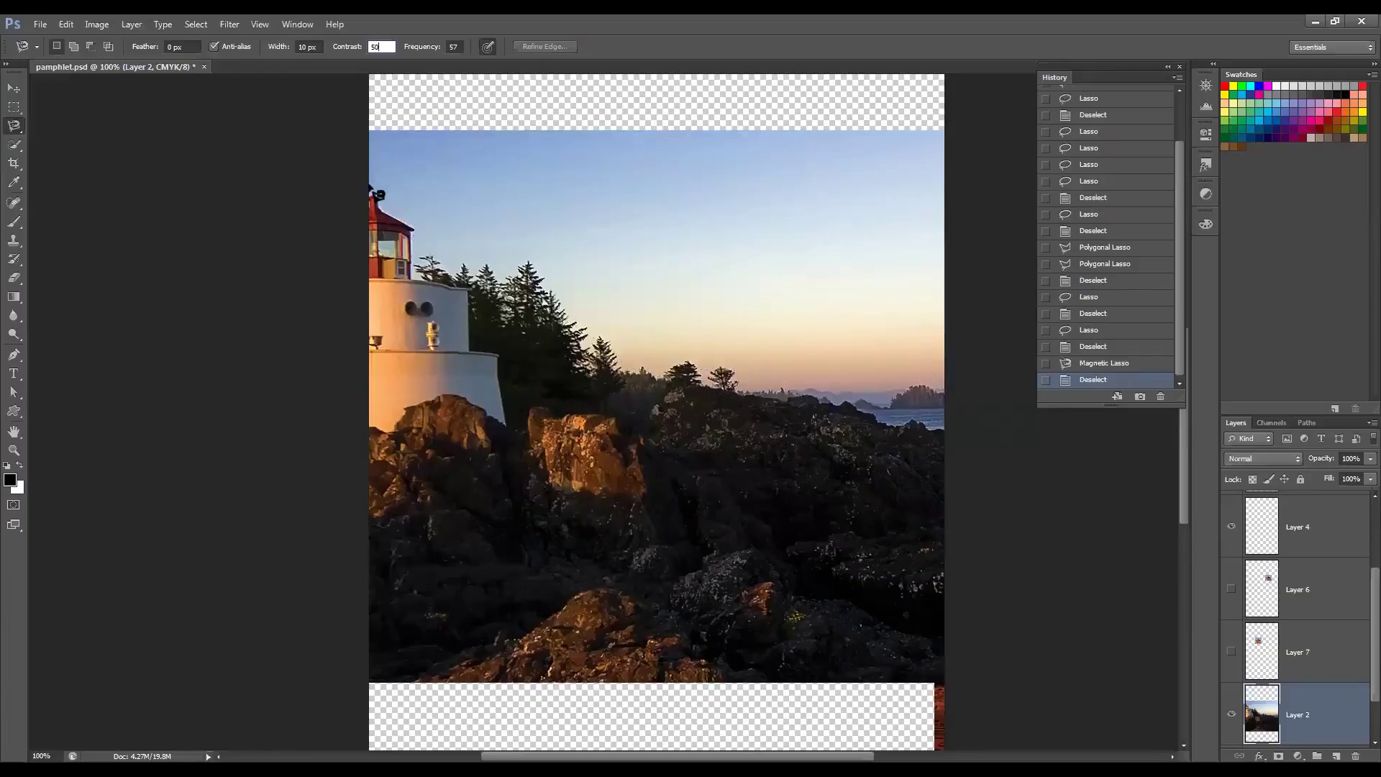
key("Return")
left_click(370, 187)
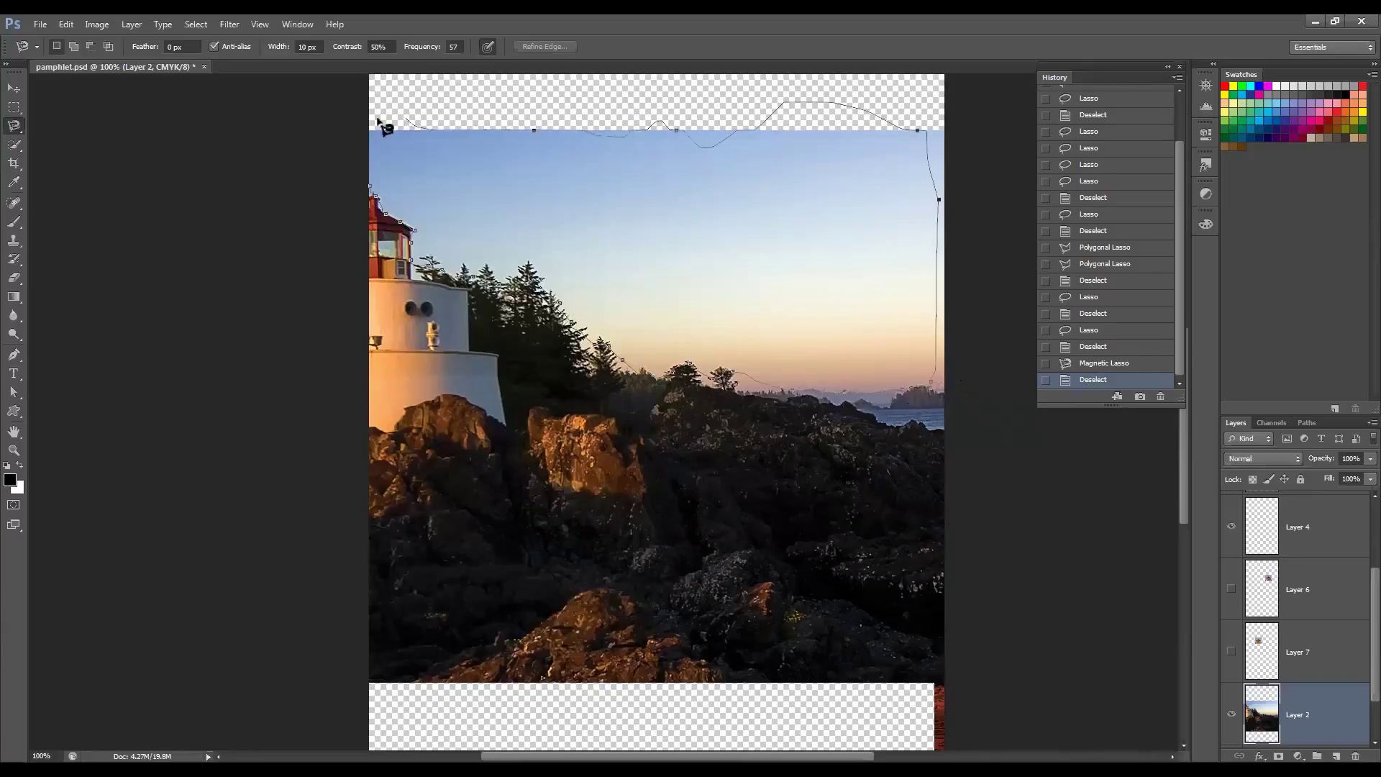
left_click(372, 191)
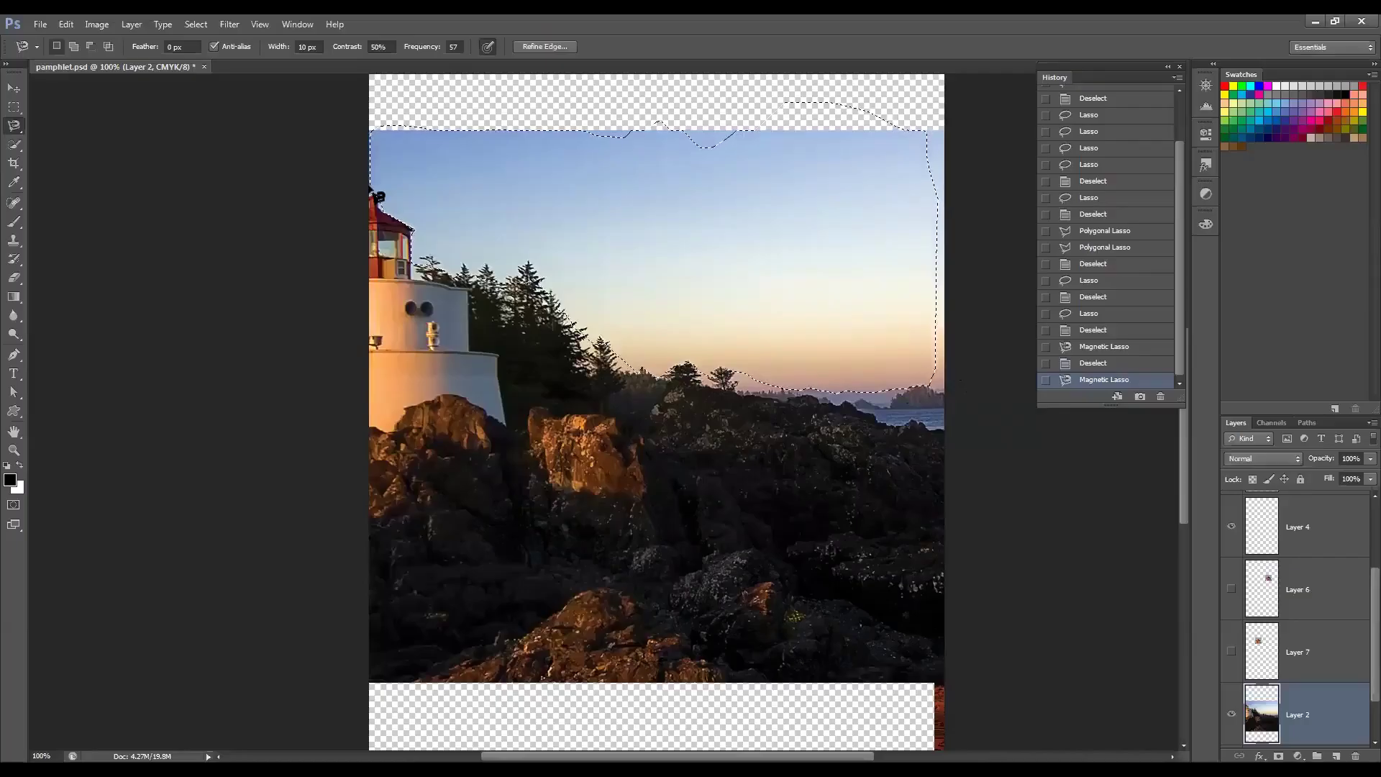
key("ctrl+d")
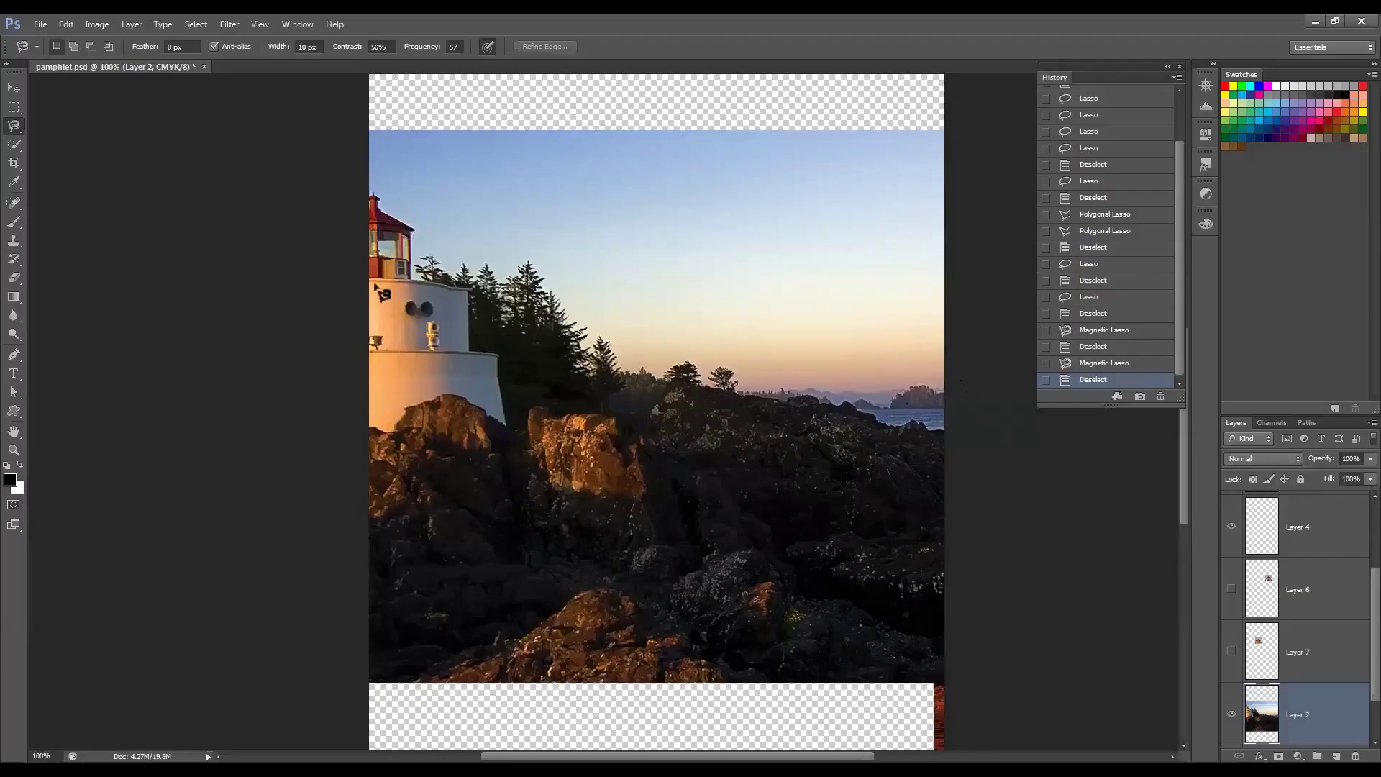
Step: Trace the lighthouse's upper white wall section with the Magnetic Lasso and deselect it
left_click(434, 286)
left_click(372, 283)
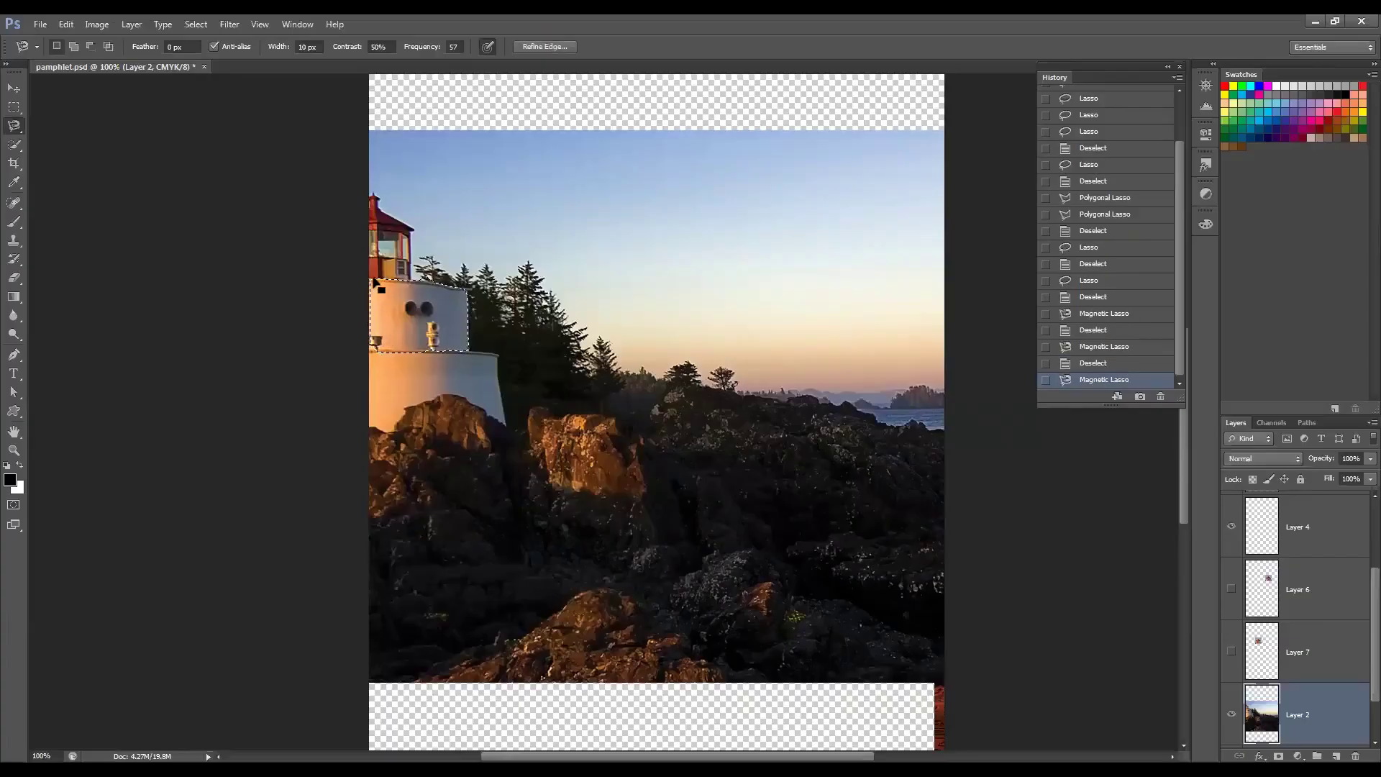
key("ctrl+d")
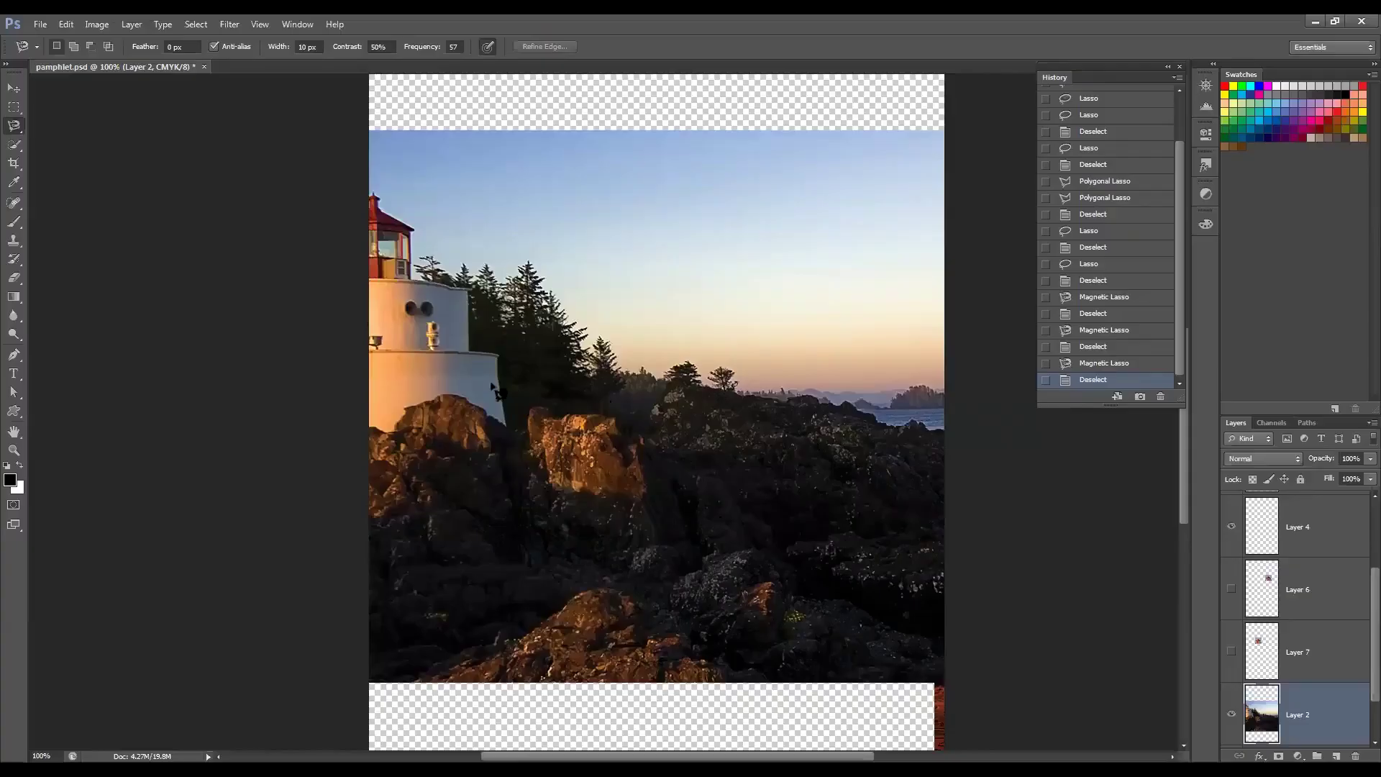
left_click(585, 323)
key("Escape")
left_click(449, 46)
Step: Switch to the Magic Wand and set its tolerance to 50, keeping Point Sample and leaving Sample All Layers off
left_click(16, 147)
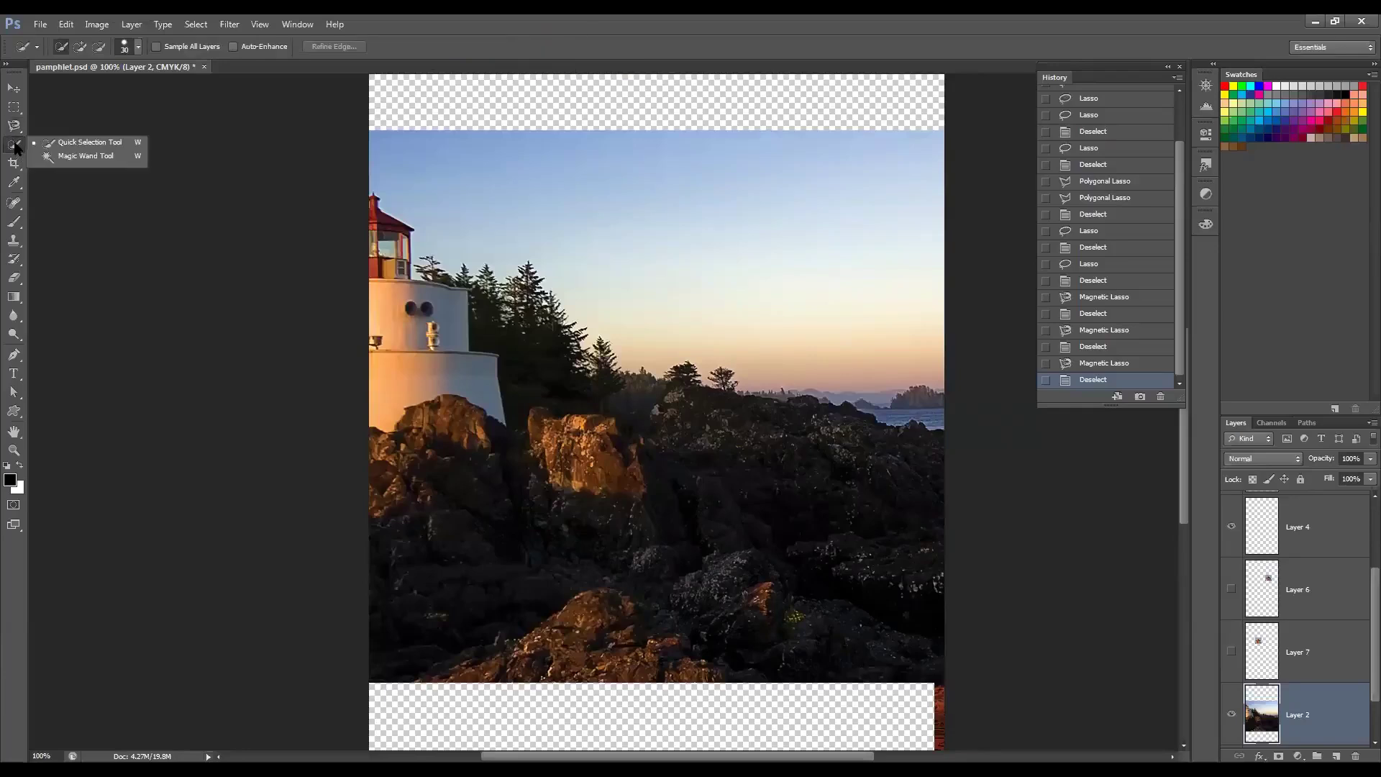
left_click(106, 157)
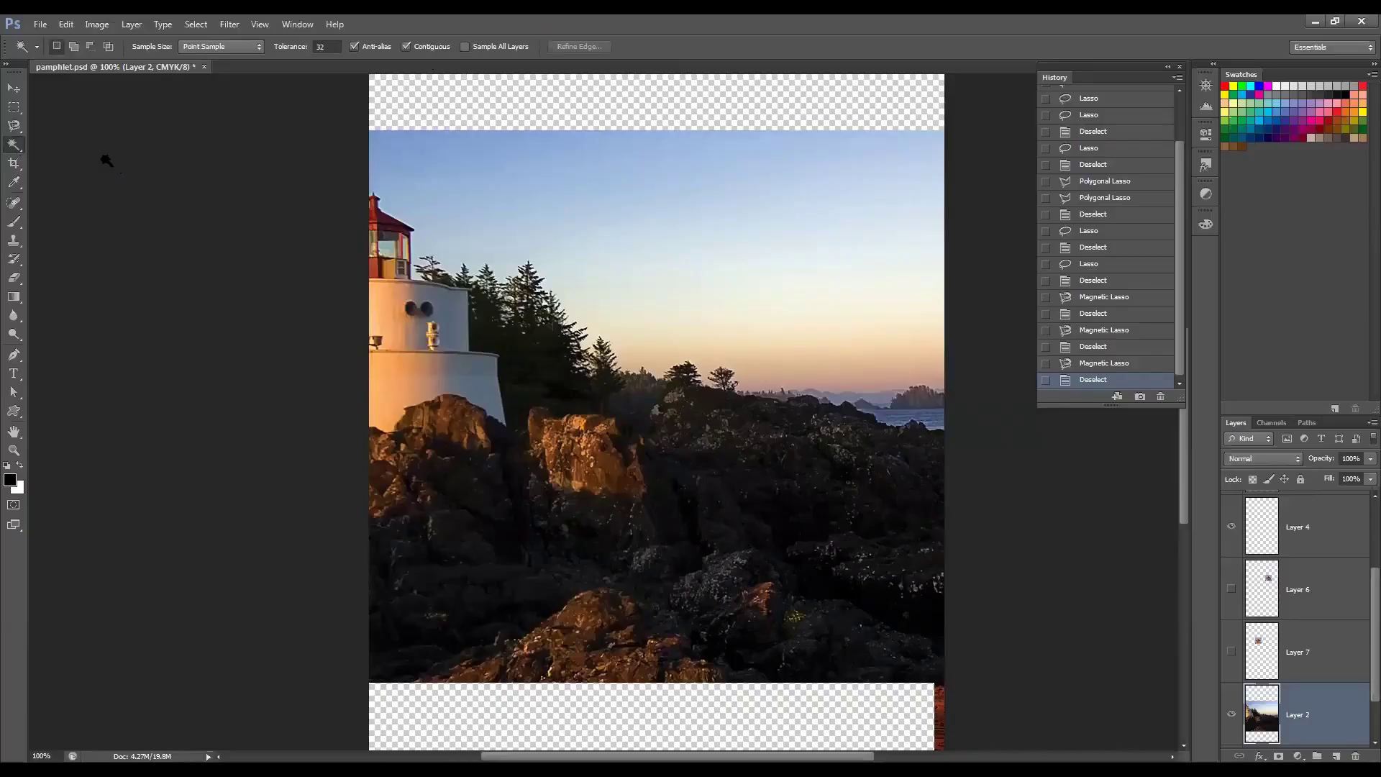
left_click(13, 147)
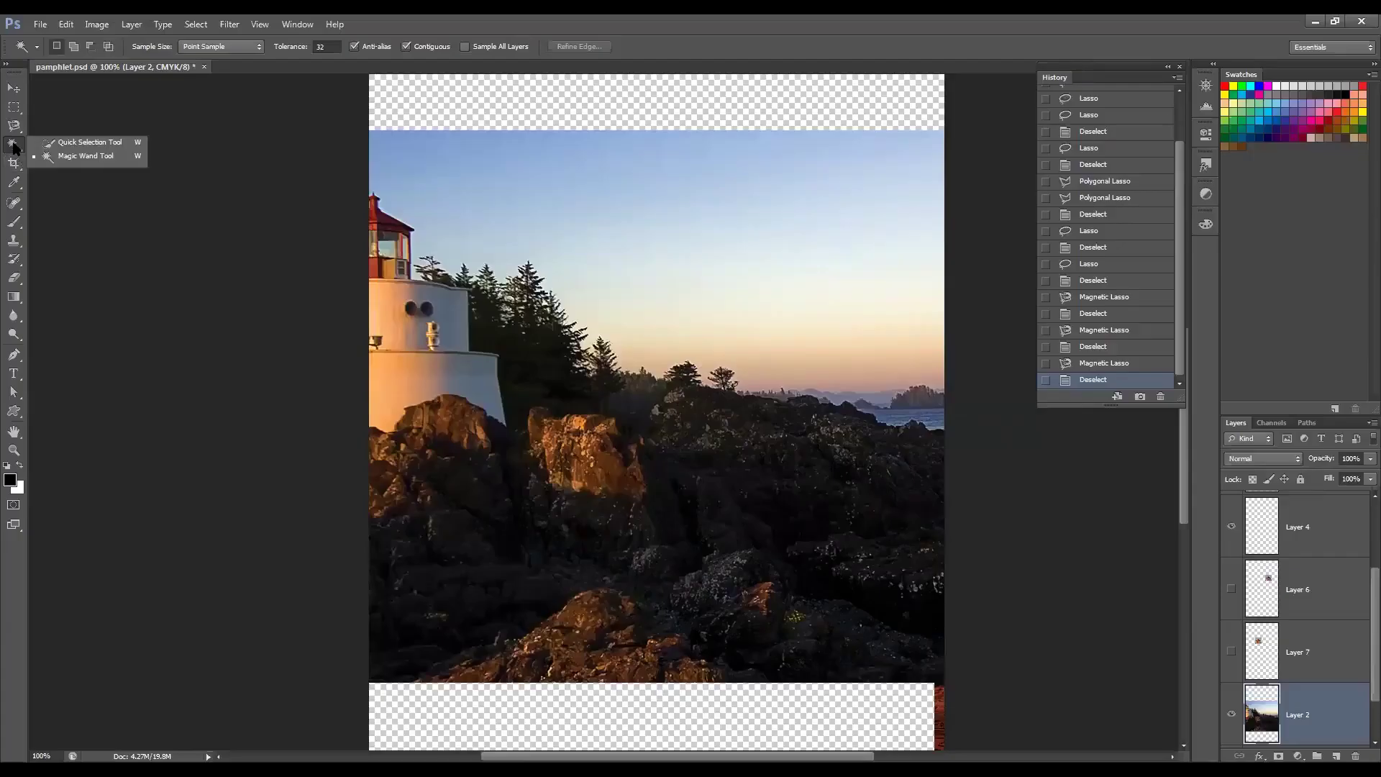
left_click(108, 158)
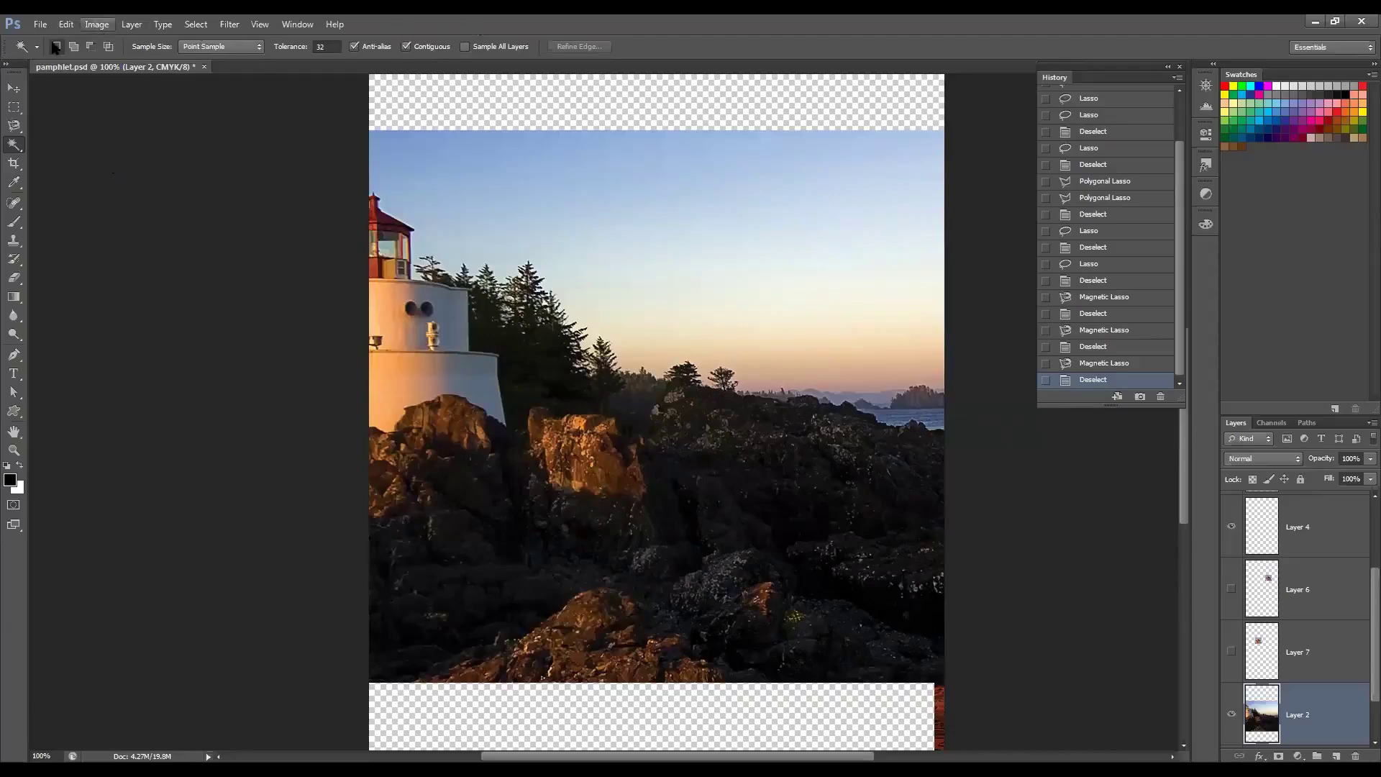
left_click(253, 50)
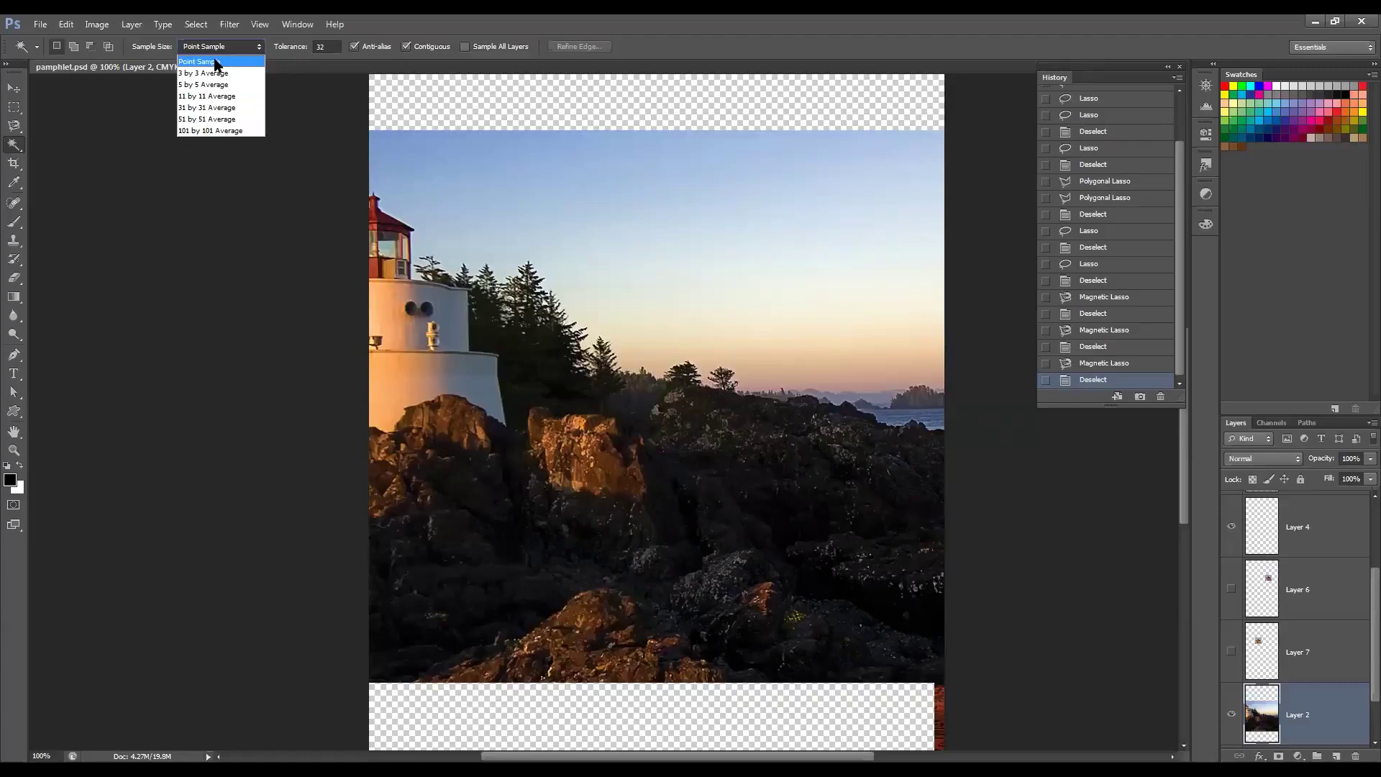
left_click(330, 47)
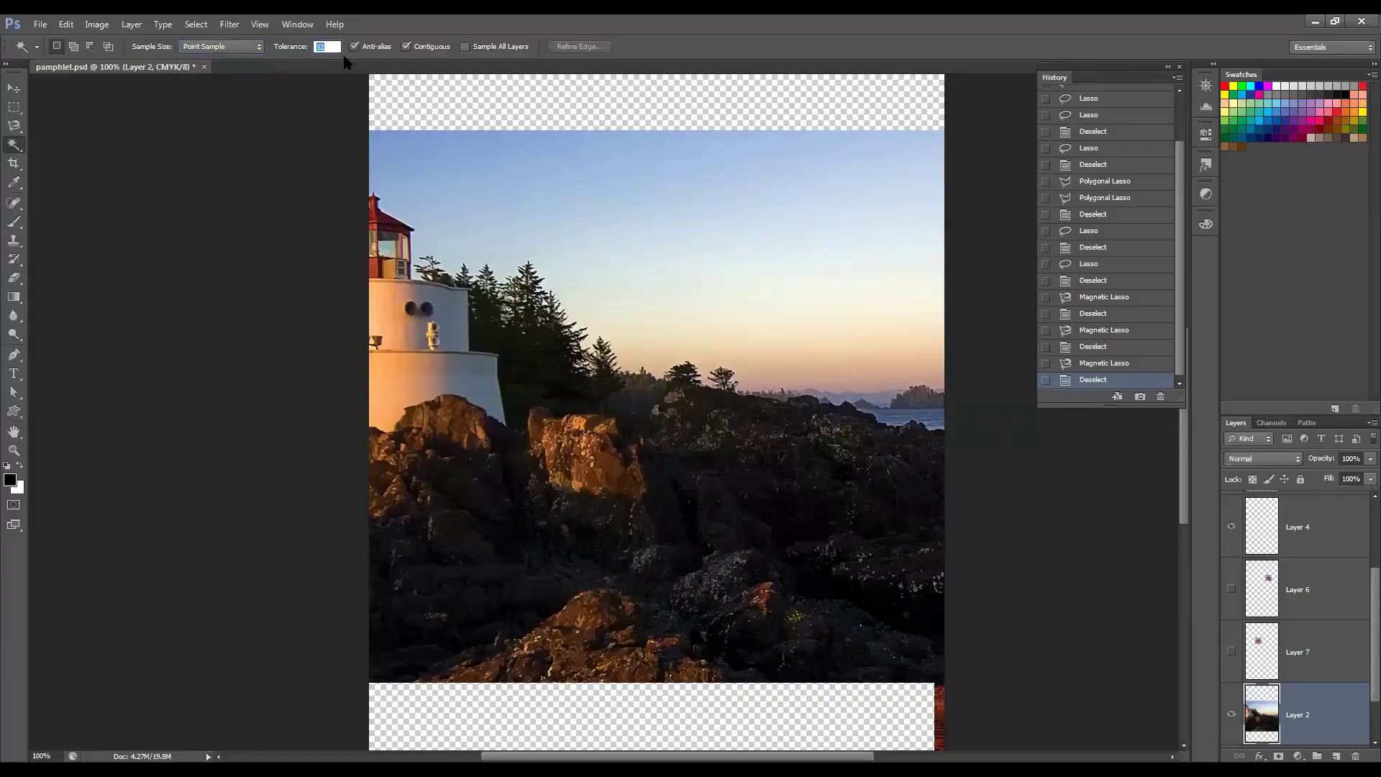
type("50")
left_click(468, 47)
left_click(466, 46)
Step: Select the whole sky on Layer 2 with the Magic Wand by adding its middle, lower and upper-left colour areas
left_click(730, 210)
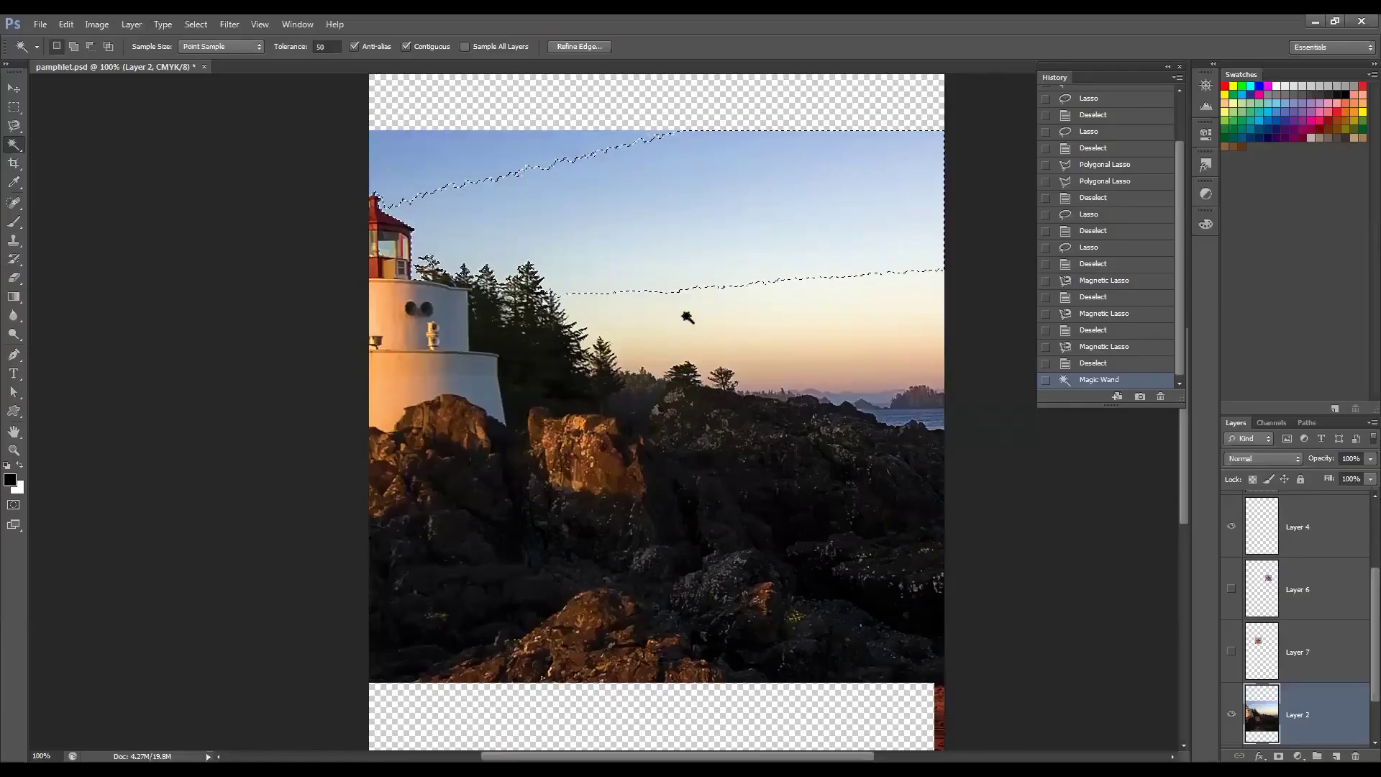
left_click(761, 299, "shift")
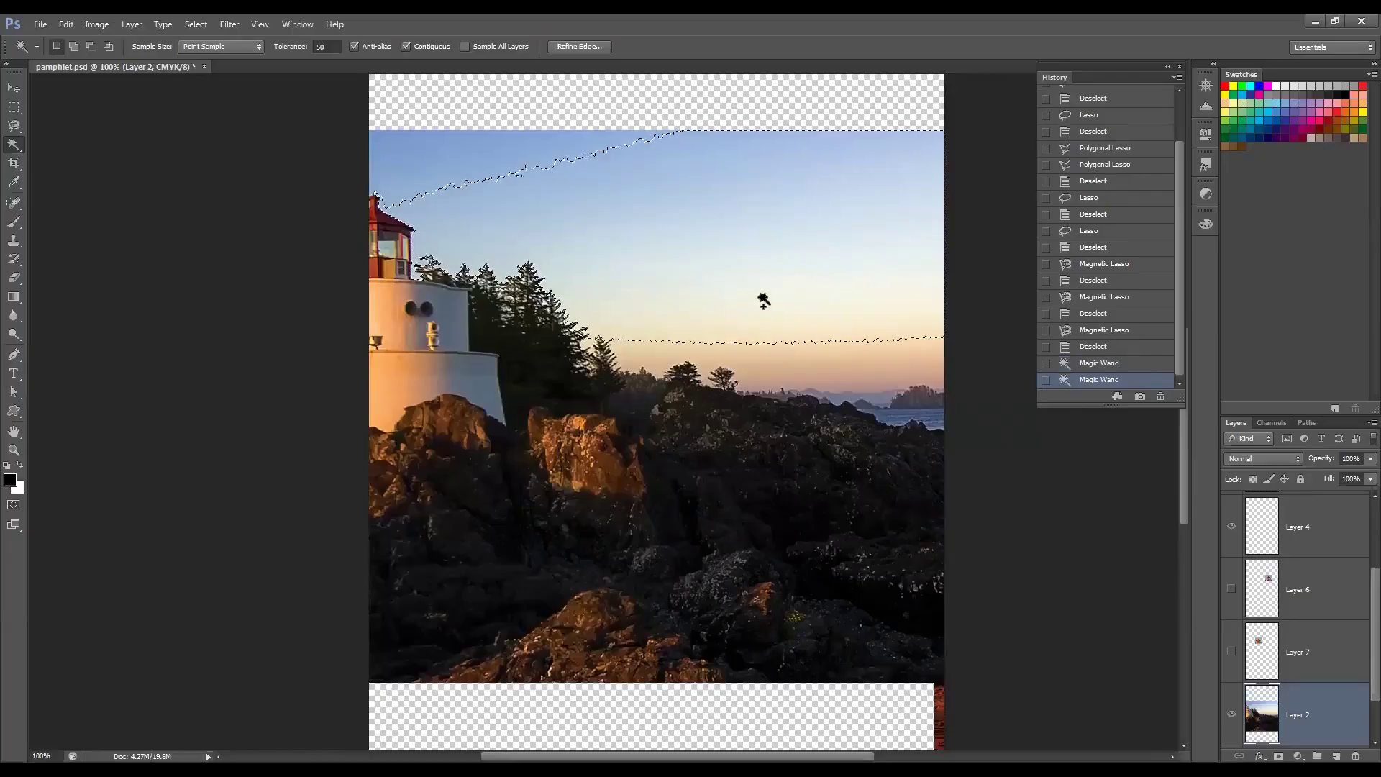
left_click(820, 362)
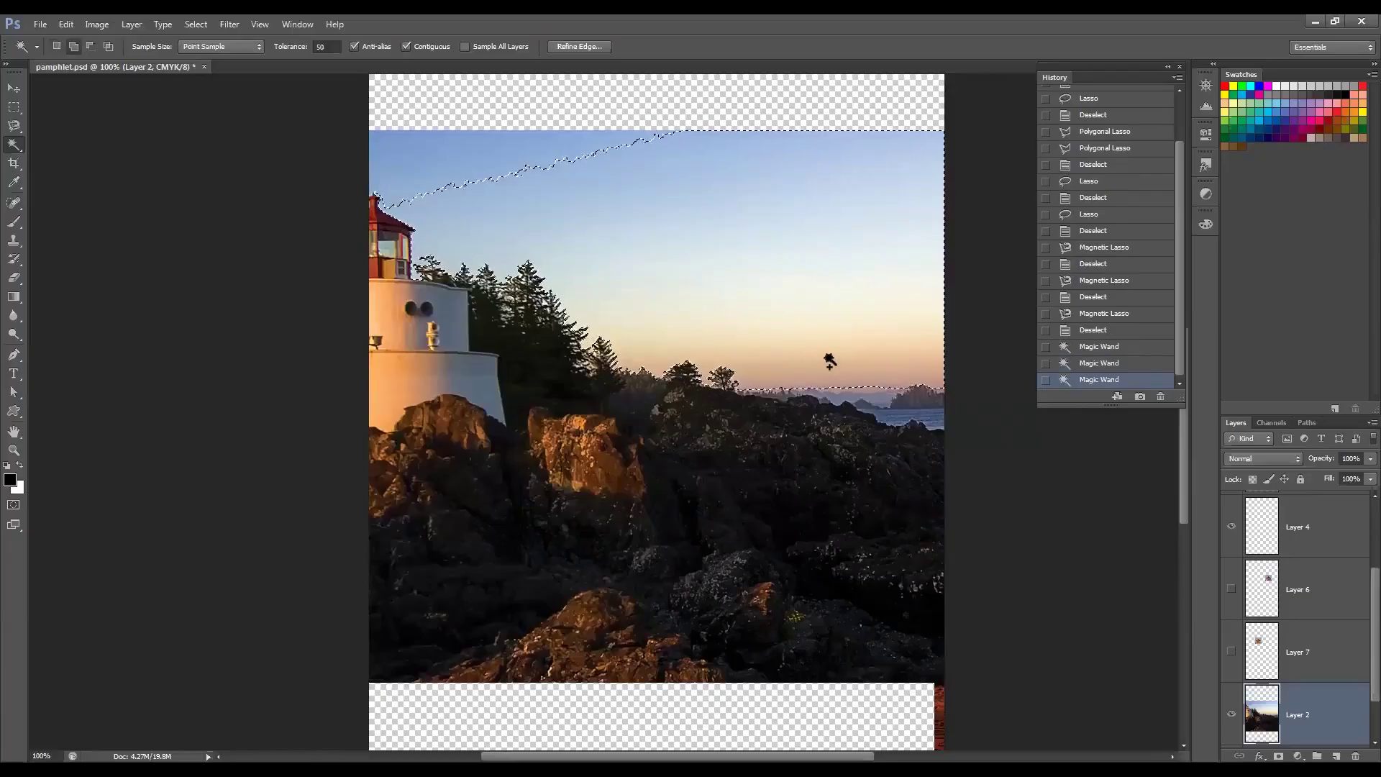
left_click(460, 147)
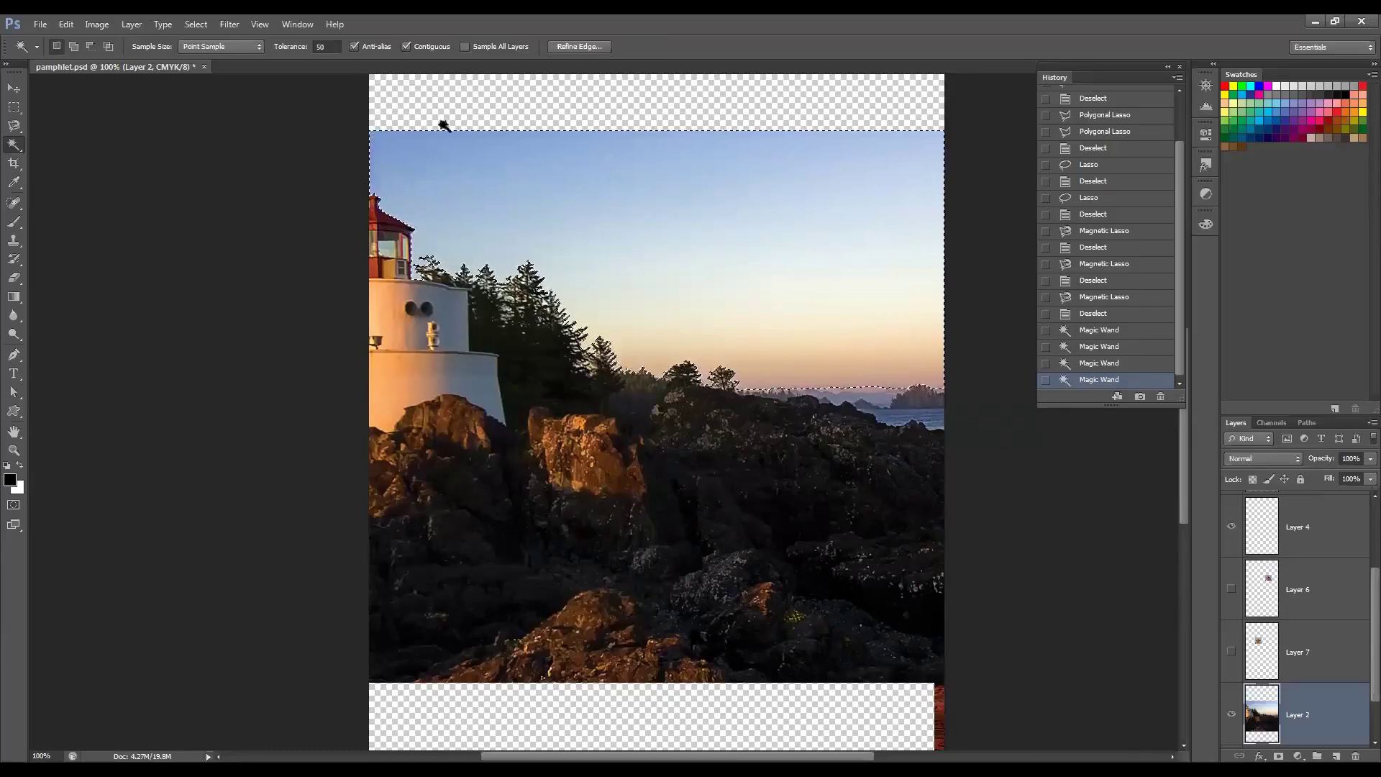
Step: Subtract upper and lower sky areas from the Magic Wand selection, add part of the middle back, and deselect
left_click(396, 144, "alt")
left_click(827, 320, "alt")
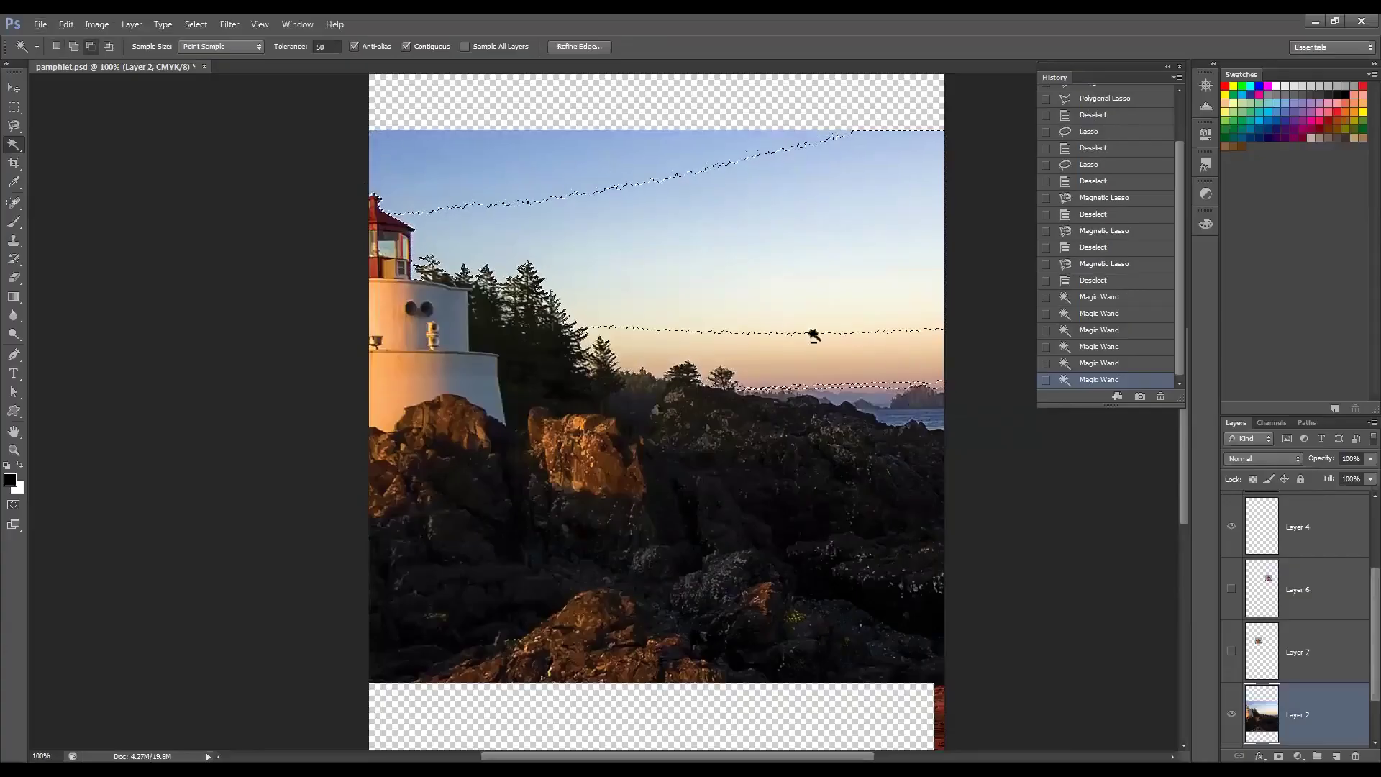
left_click(889, 386, "alt")
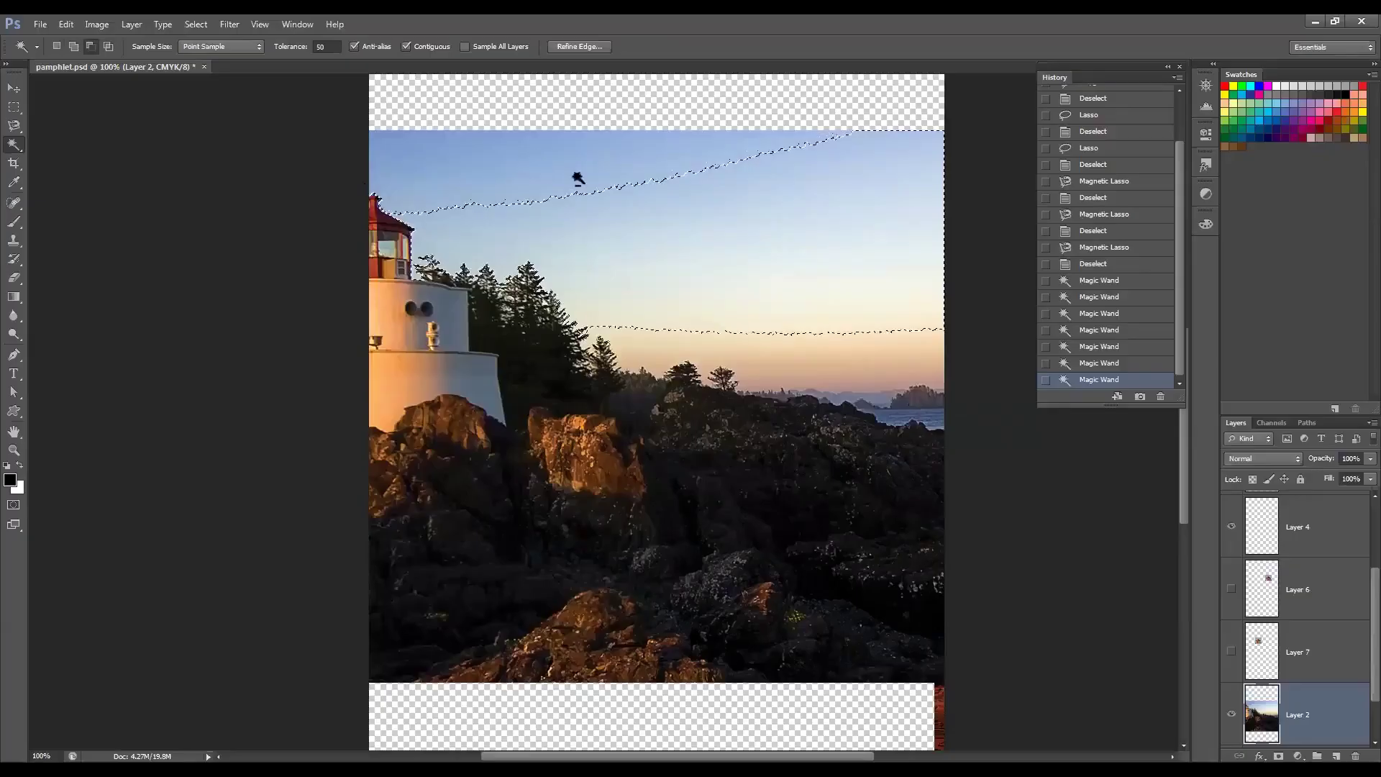
left_click(856, 153, "alt")
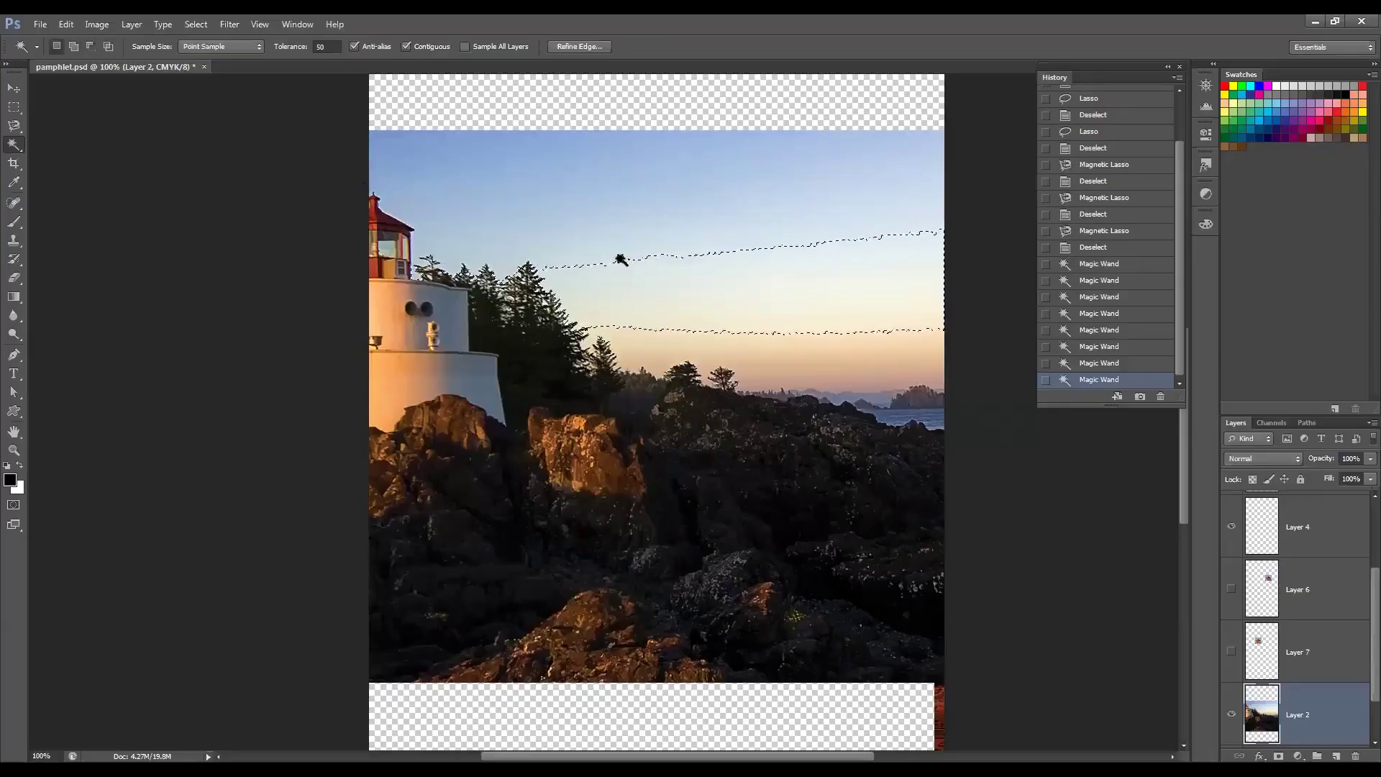
left_click(706, 215, "shift")
left_click(583, 160, "alt")
left_click(792, 314, "alt")
left_click(797, 329)
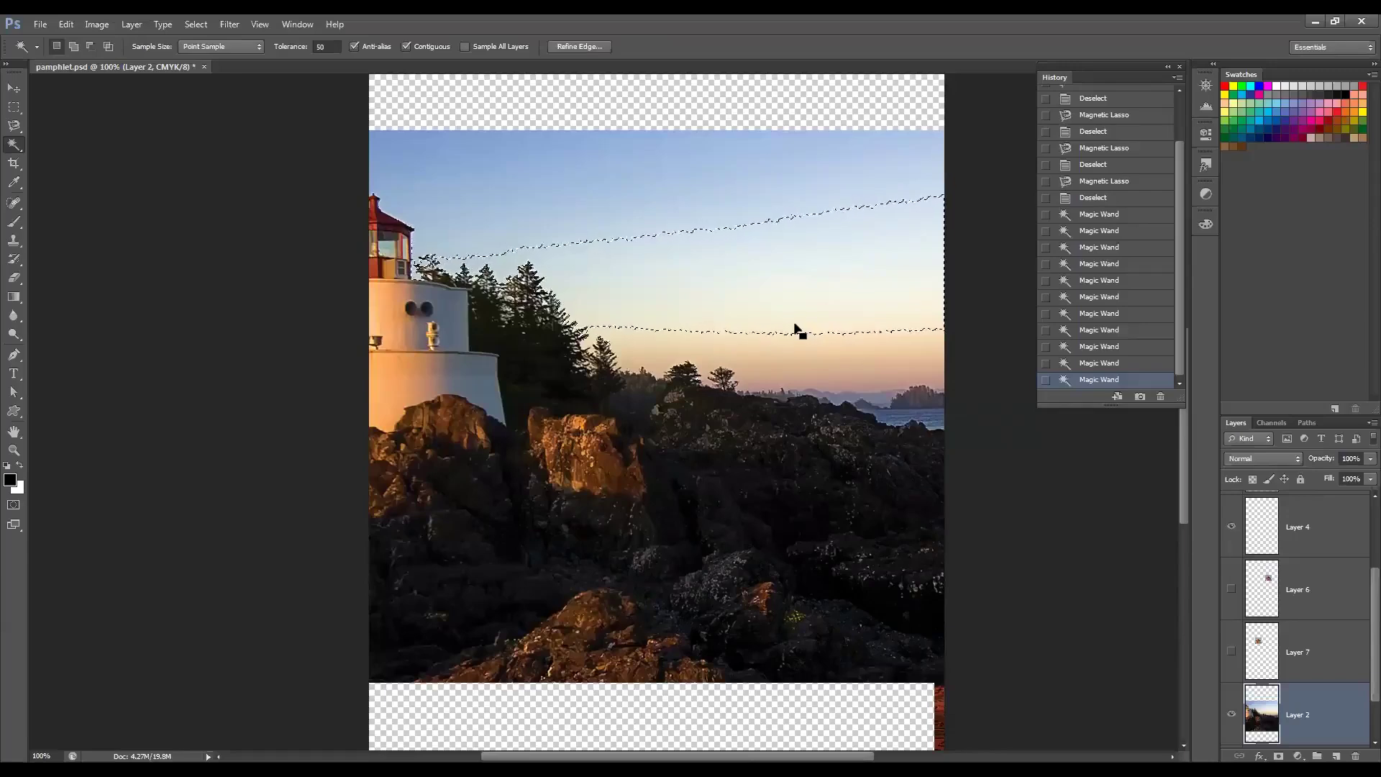
key("ctrl+d")
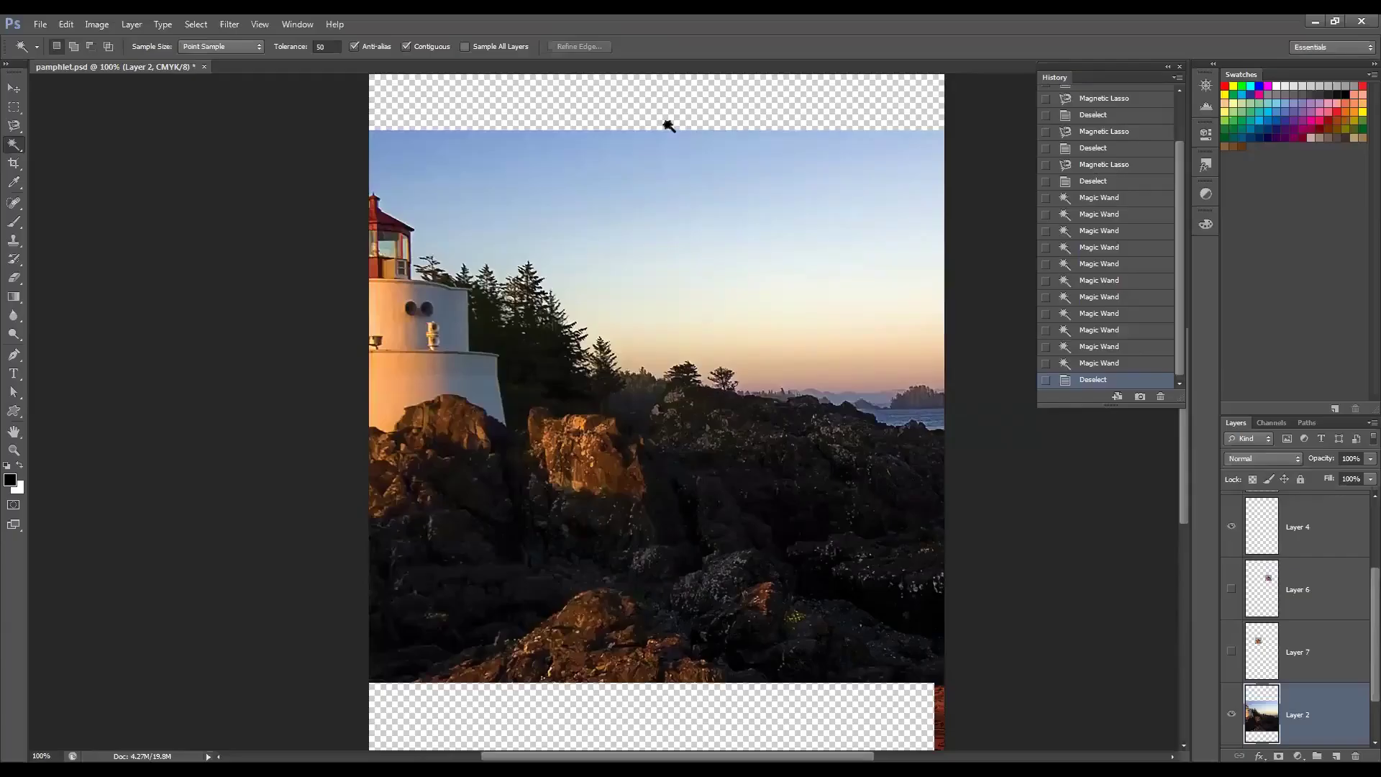
Step: Set the Magic Wand tolerance to 10 and sample the pale sky above the horizon
key("Return")
type("10")
left_click(796, 283)
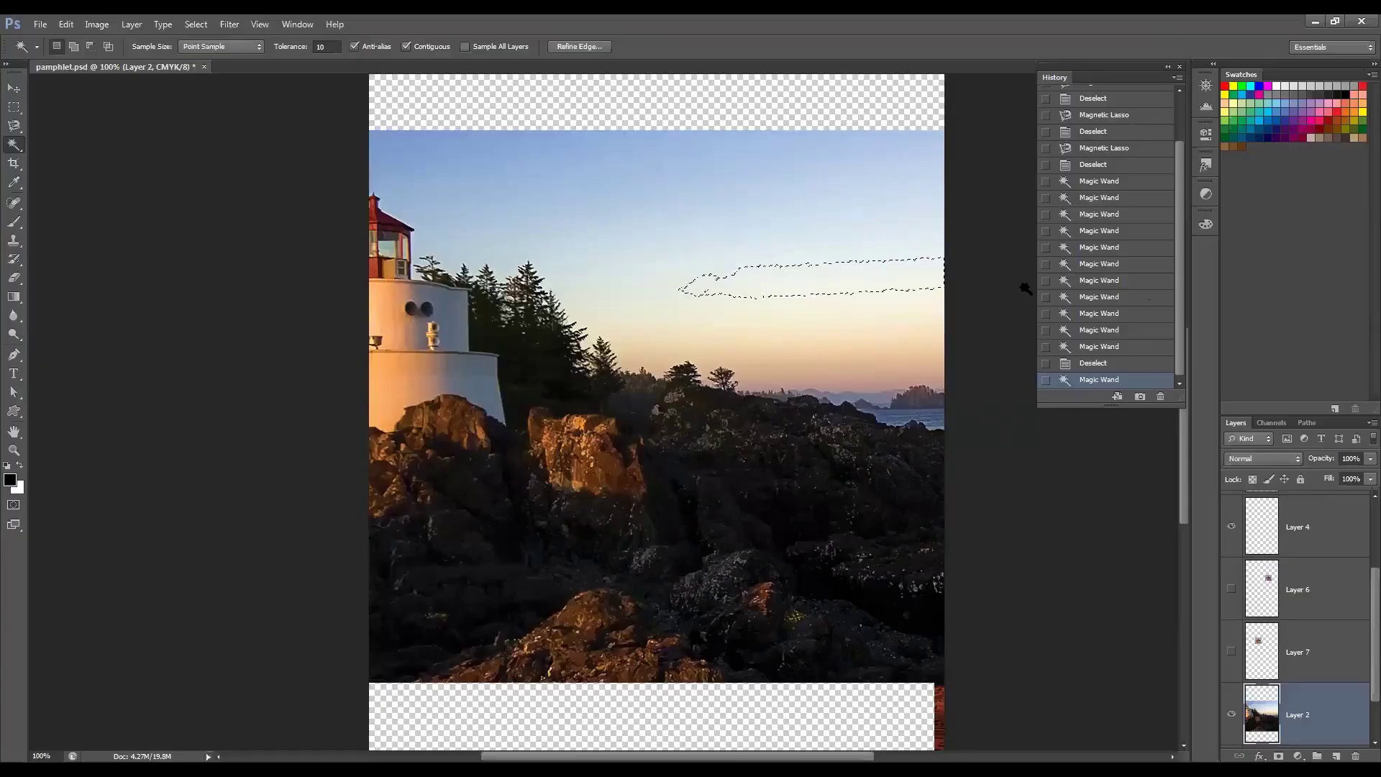
Step: Set the Magic Wand tolerance to 70 and reselect the pale middle of the sky
key("Return")
type("70")
key("Return")
left_click(875, 271)
left_click(876, 272)
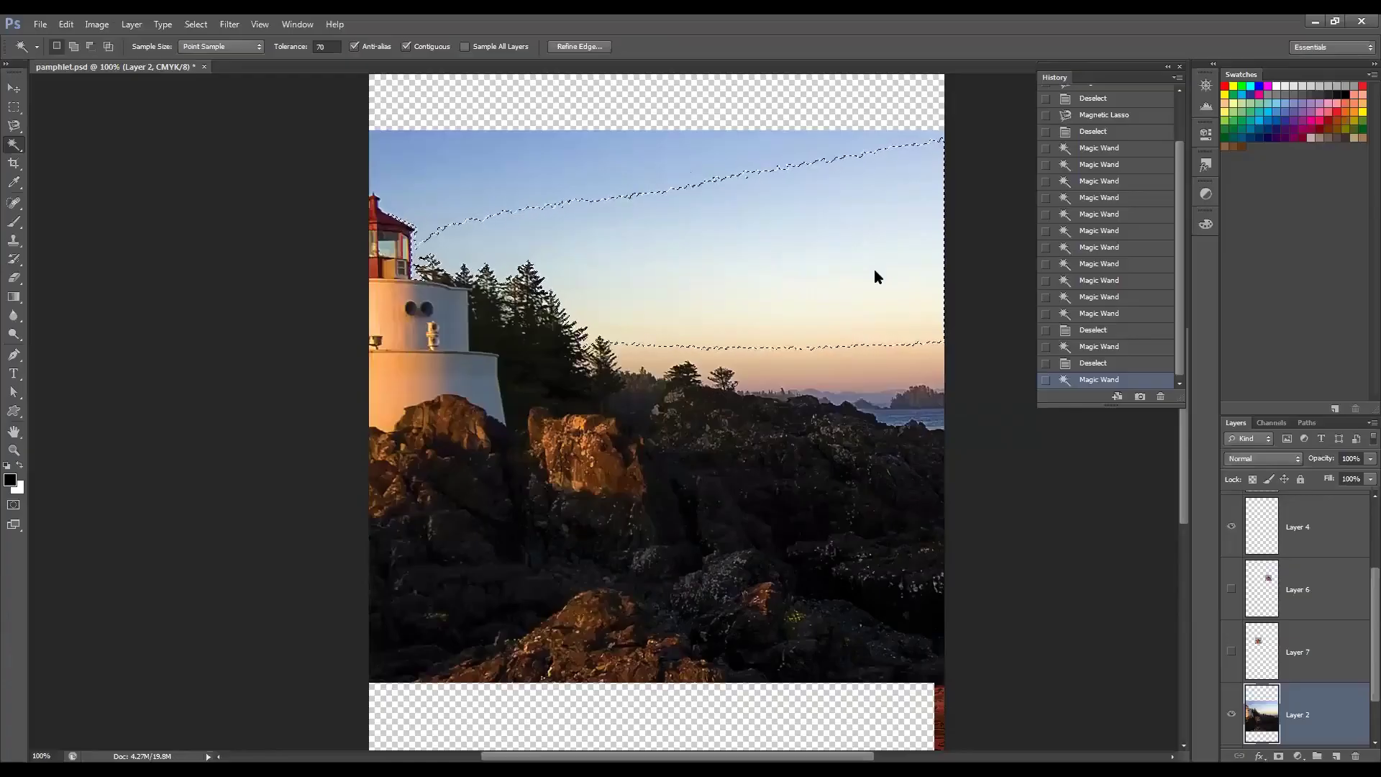
Step: Sample different parts of the sky with the Magic Wand, ending with the orange band just above the horizon selected
left_click(660, 180)
left_click(891, 389)
left_click(892, 321)
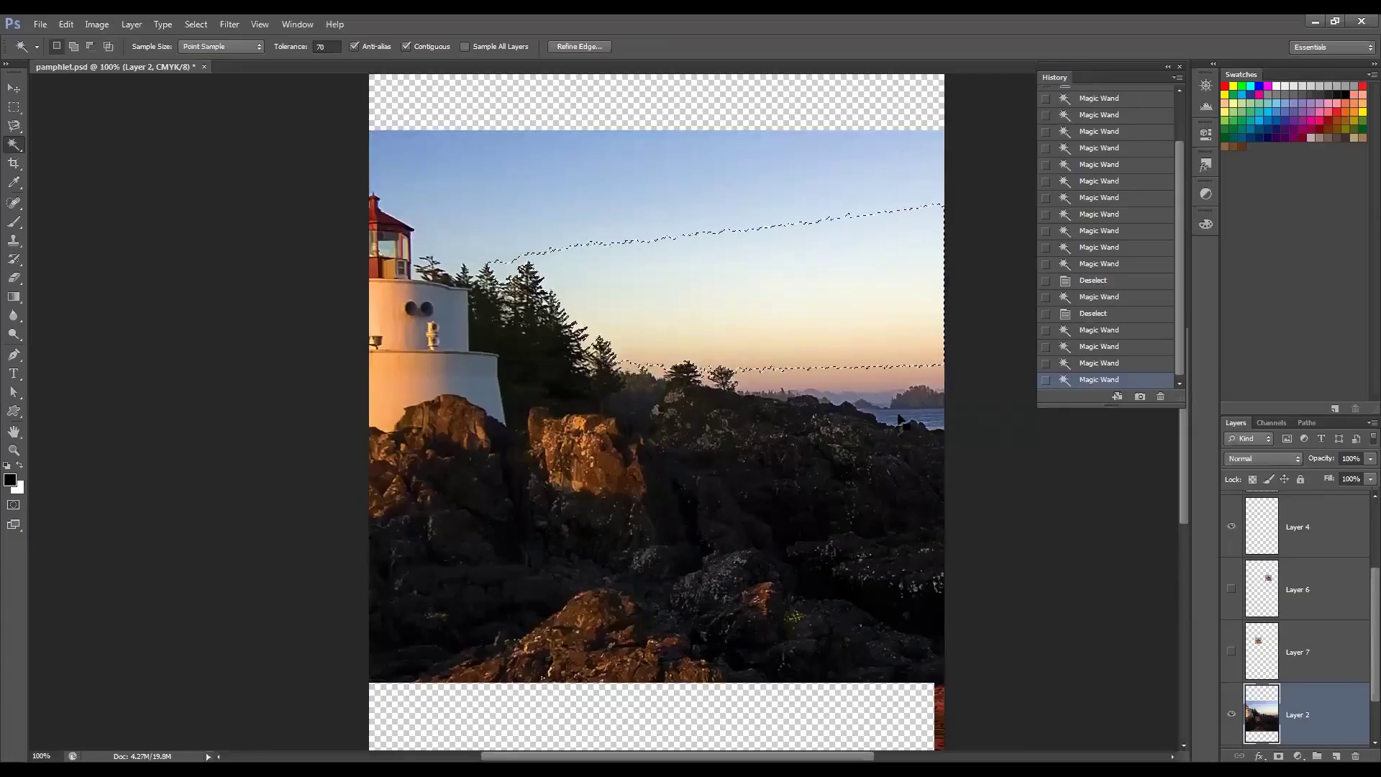
left_click(690, 360)
left_click(648, 353)
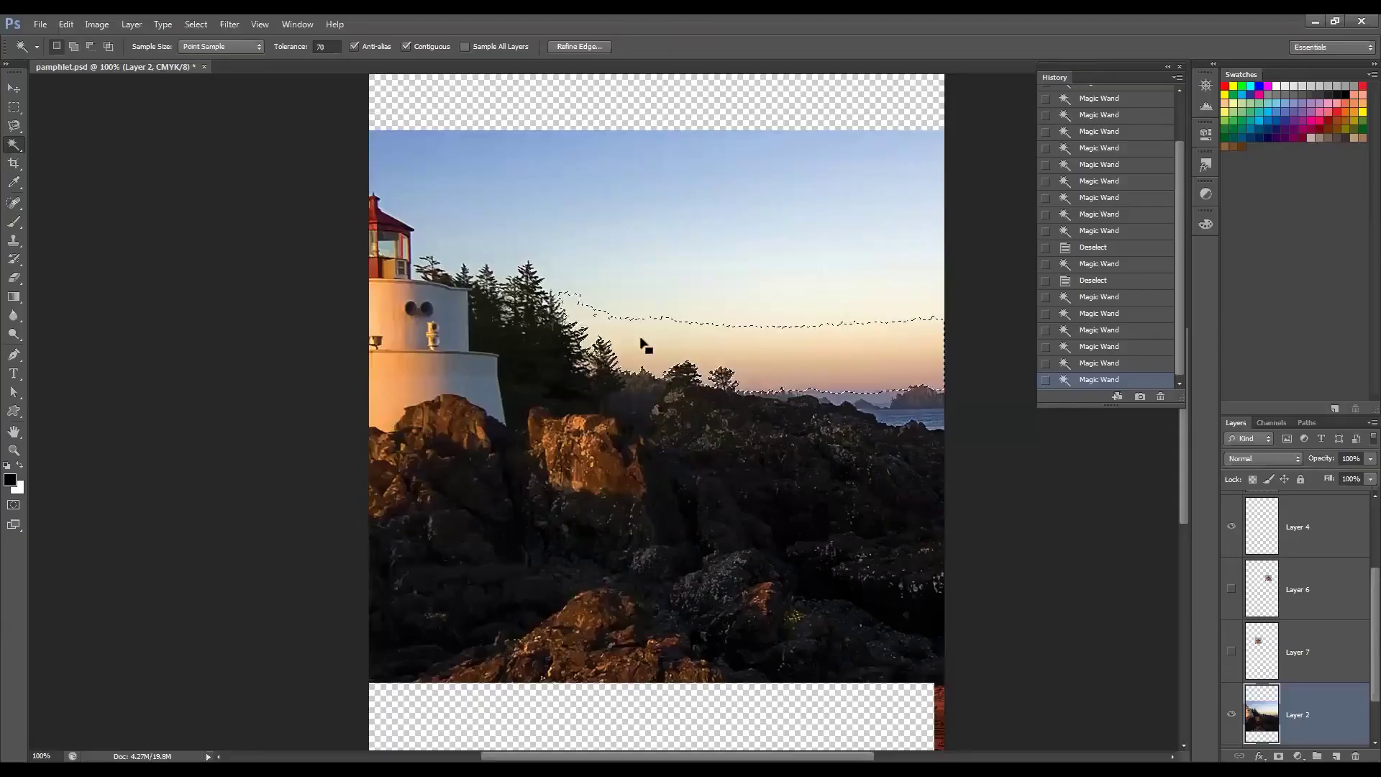
Step: Try rotating the selected sky band with Free Transform and cancel the transformation
key("ctrl+t")
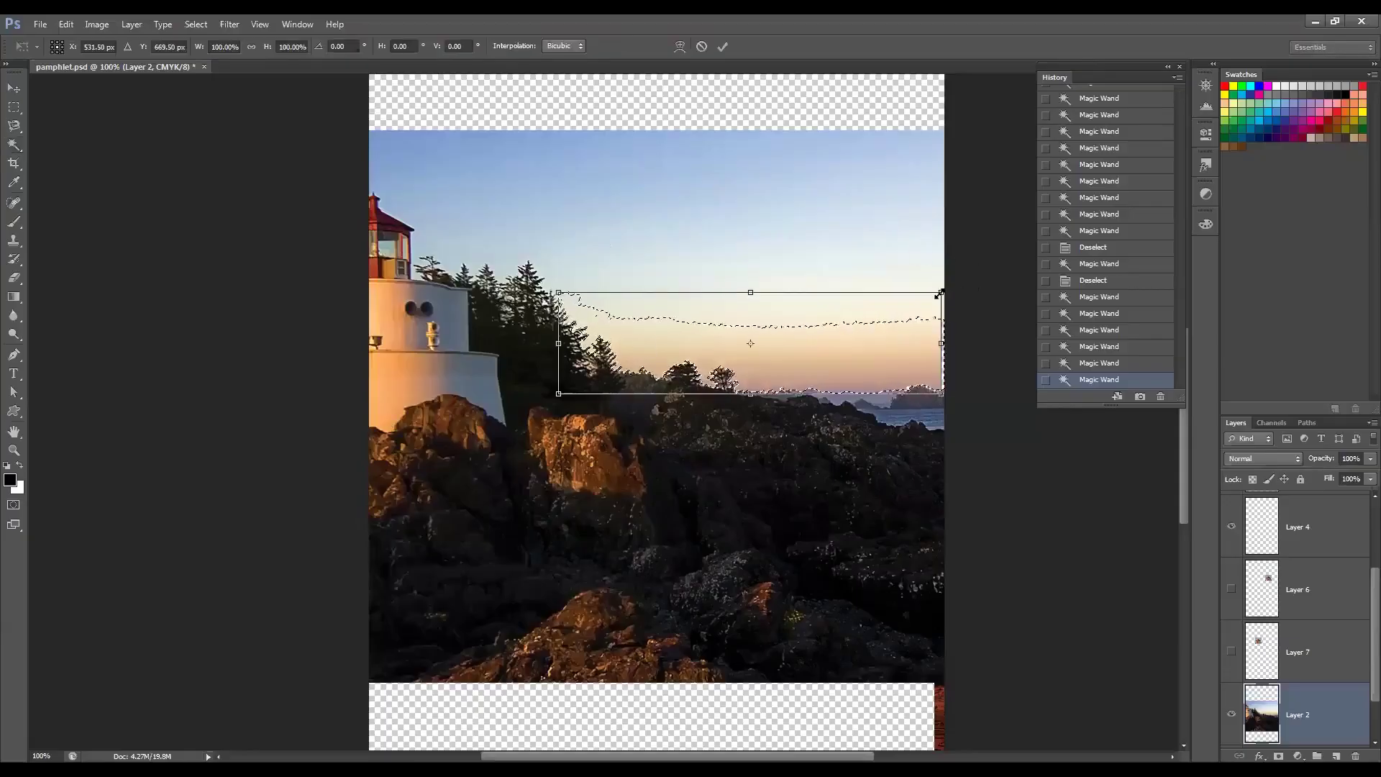
left_click_drag(944, 292, 839, 320)
left_click_drag(672, 296, 745, 318)
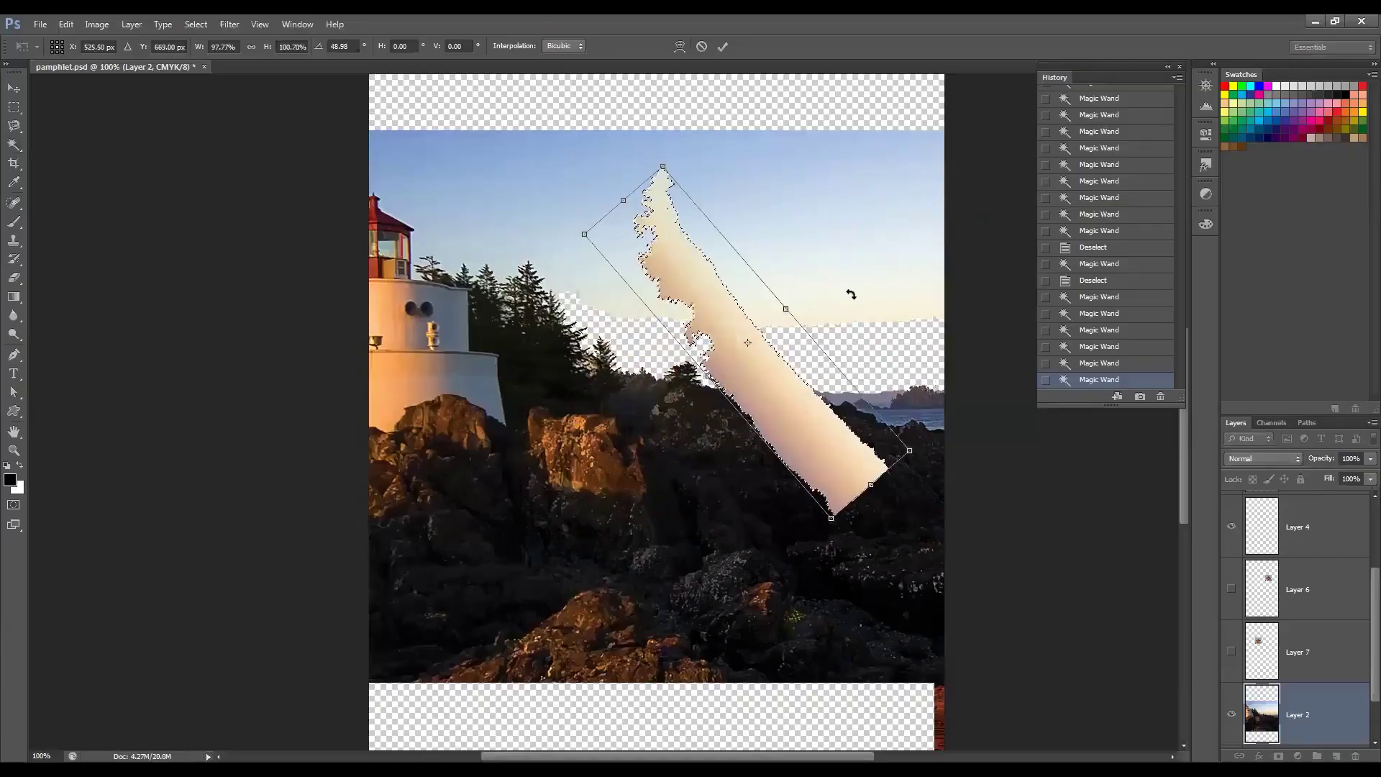
key("Escape")
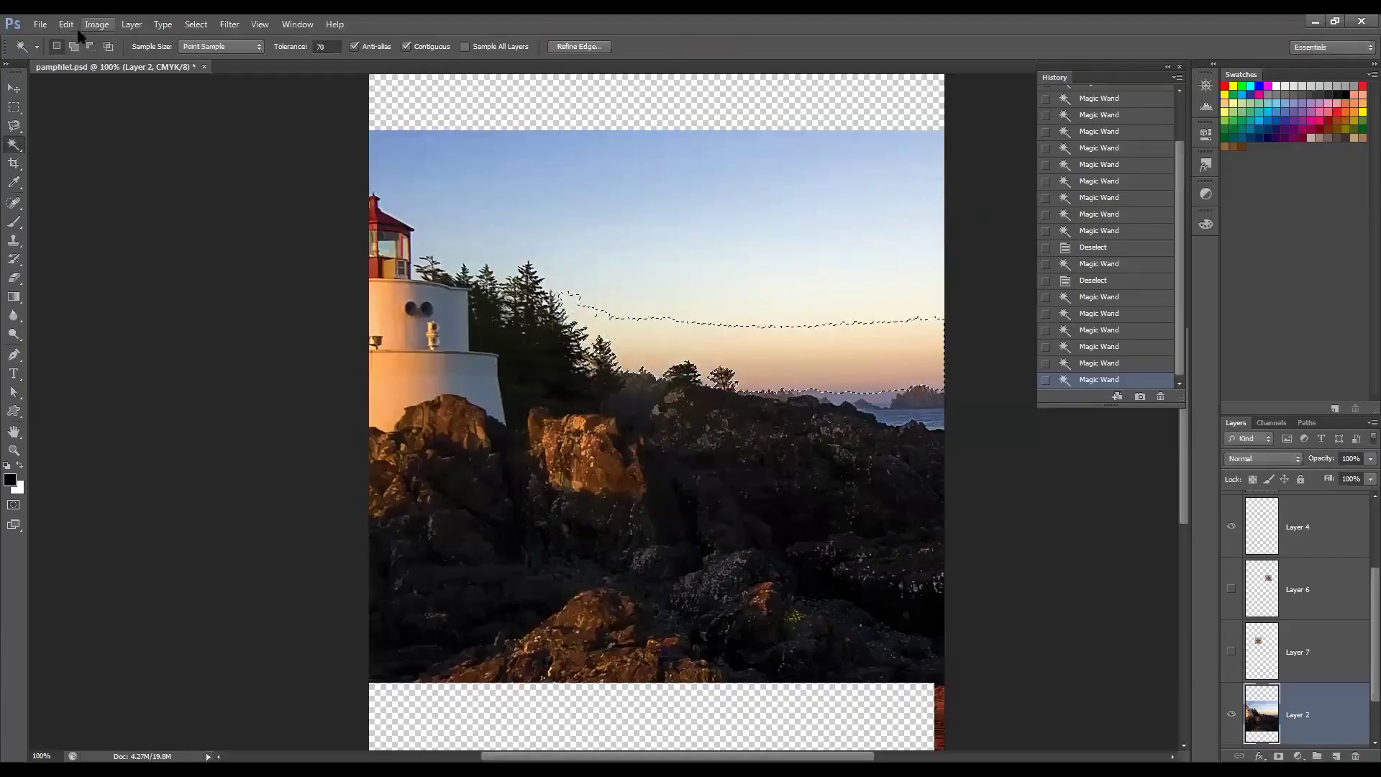
Step: Fill the selected sky band with the foreground colour at 100% opacity in Normal mode, and undo the fill
left_click(65, 24)
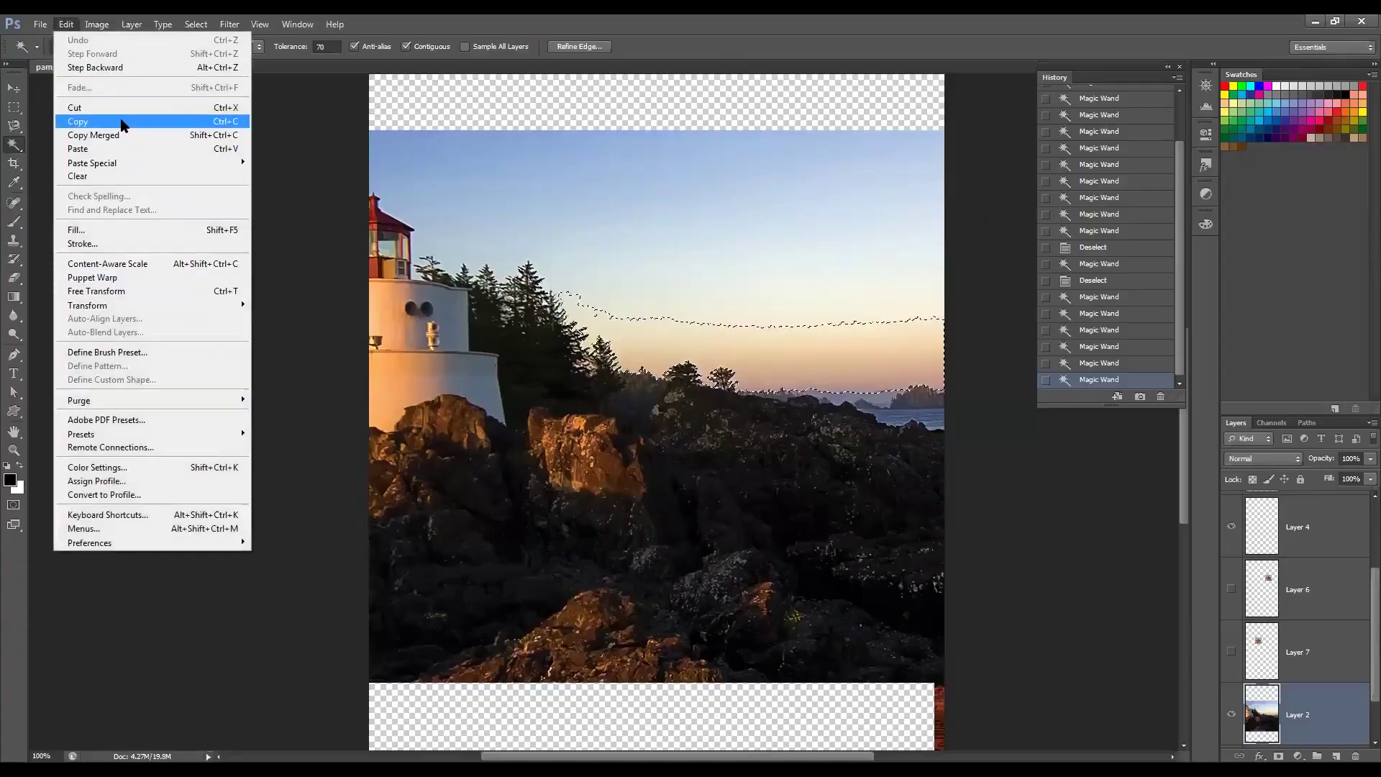
left_click(143, 230)
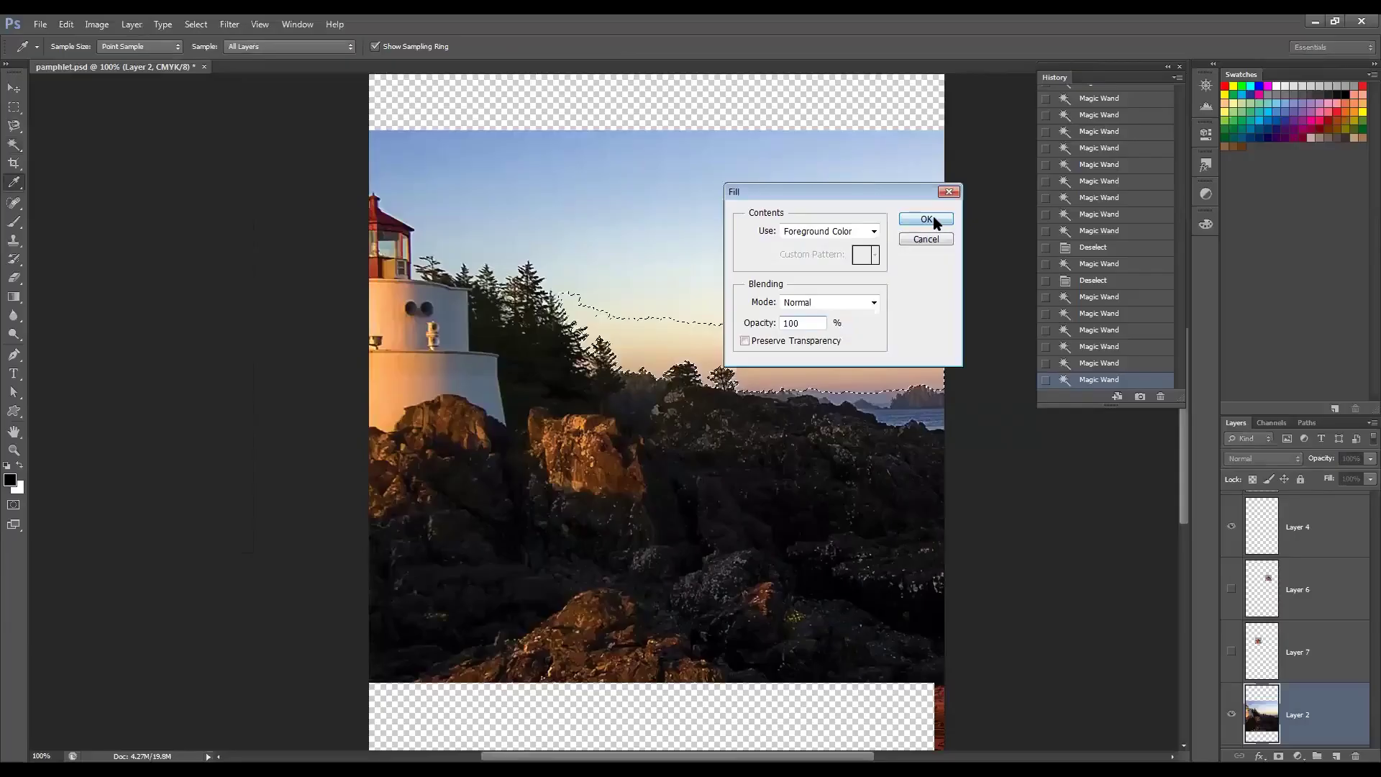
left_click(934, 218)
key("ctrl+z")
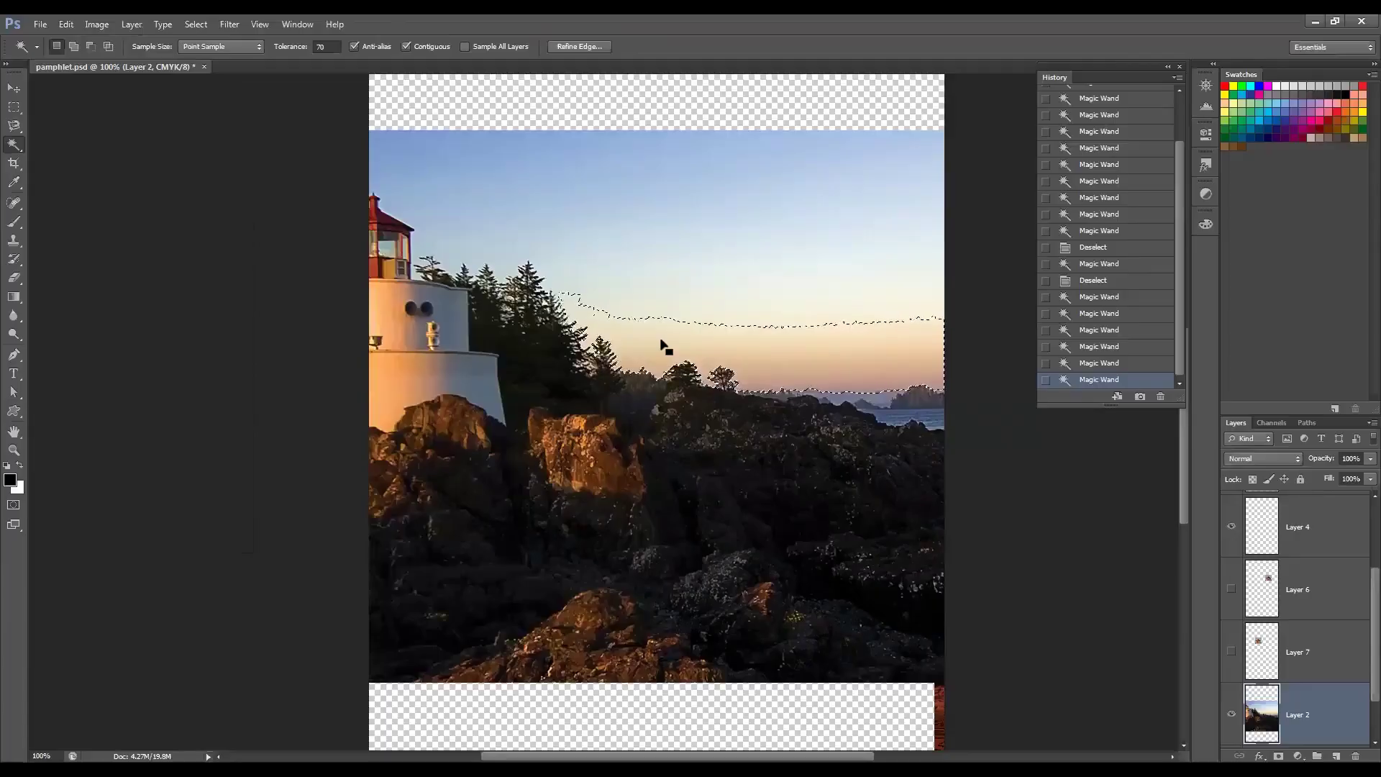
Step: Cut the selected sky band above the horizon out of Layer 2
key("ctrl+x")
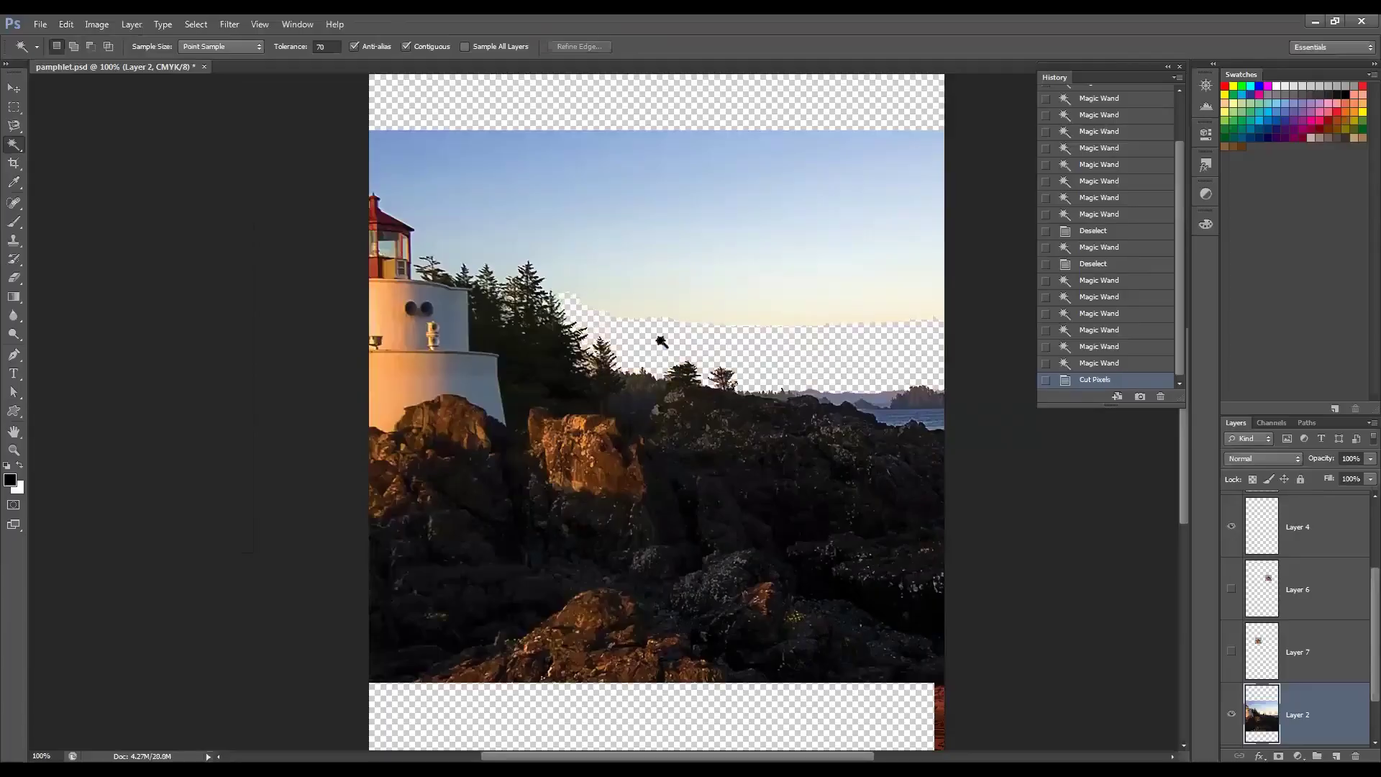
Step: Paste the cut sky band as a new layer and move it up into the blue sky
key("ctrl+v")
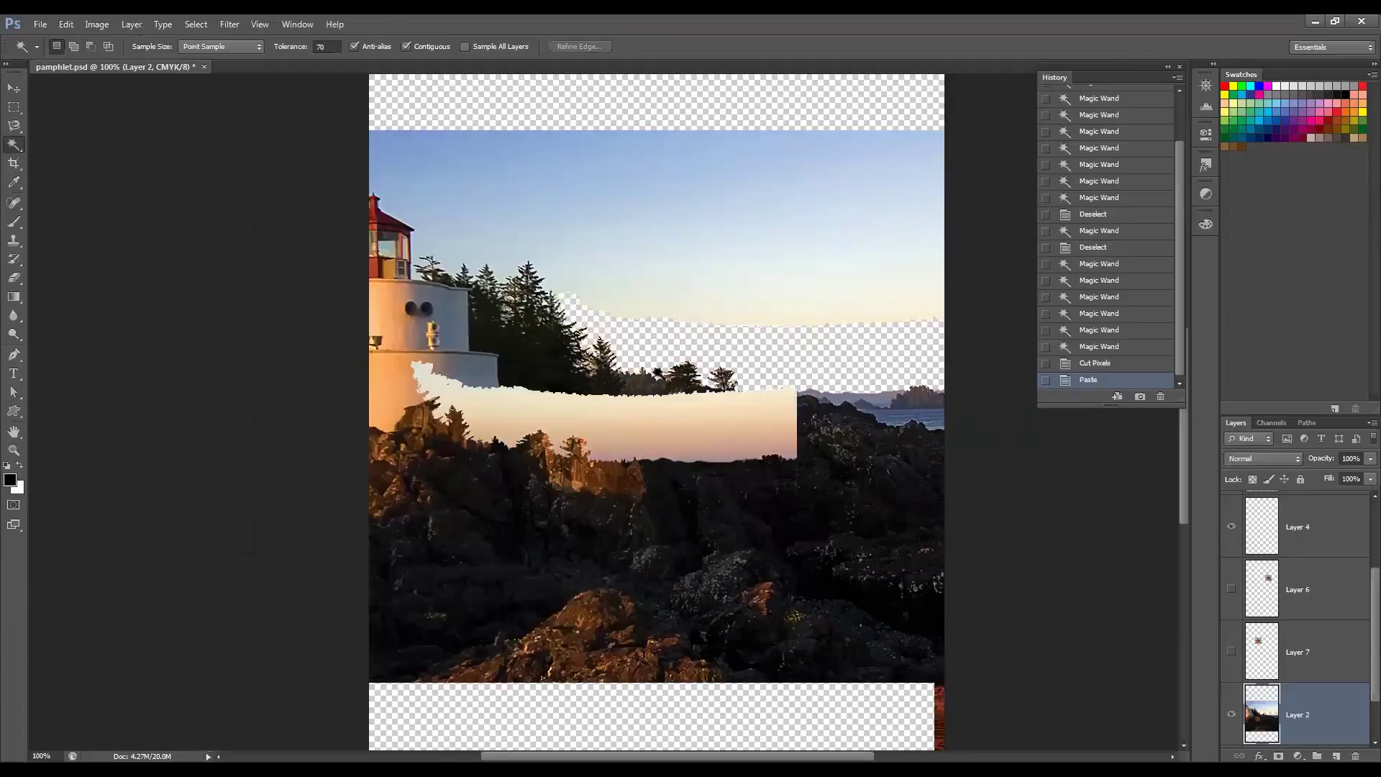
key("v")
left_click_drag(681, 432, 733, 233)
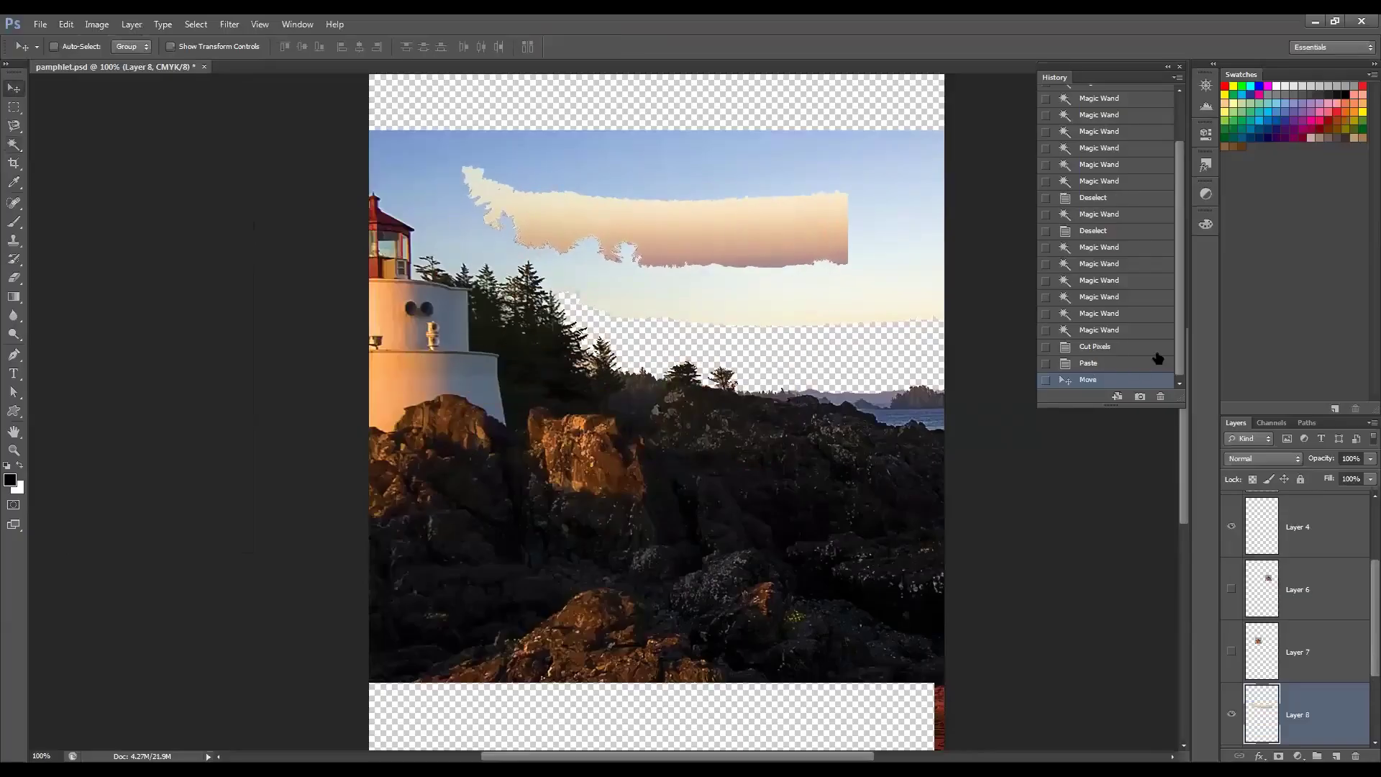
Step: Revert the document to the state before the sky band was cut, and clear the selection
left_click(1130, 343)
left_click(1131, 330)
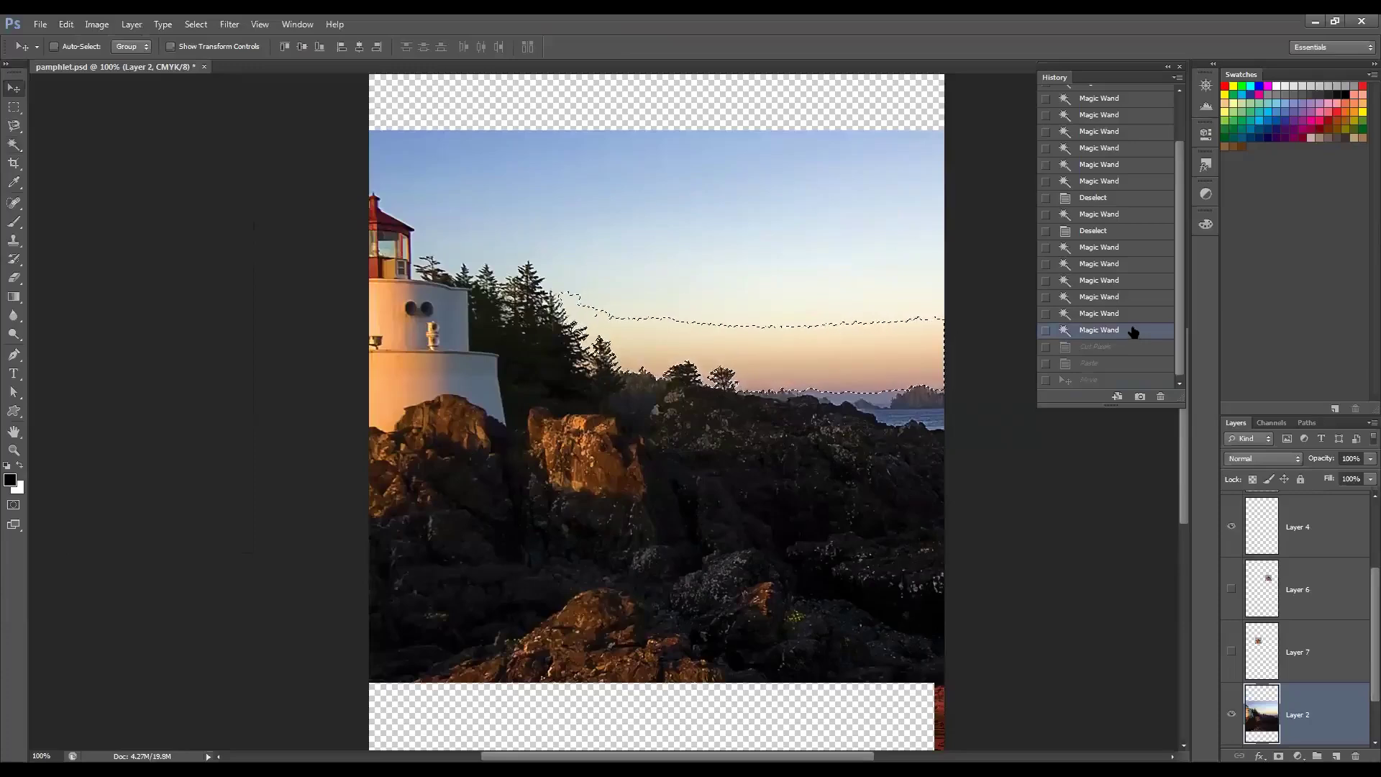
key("ctrl+d")
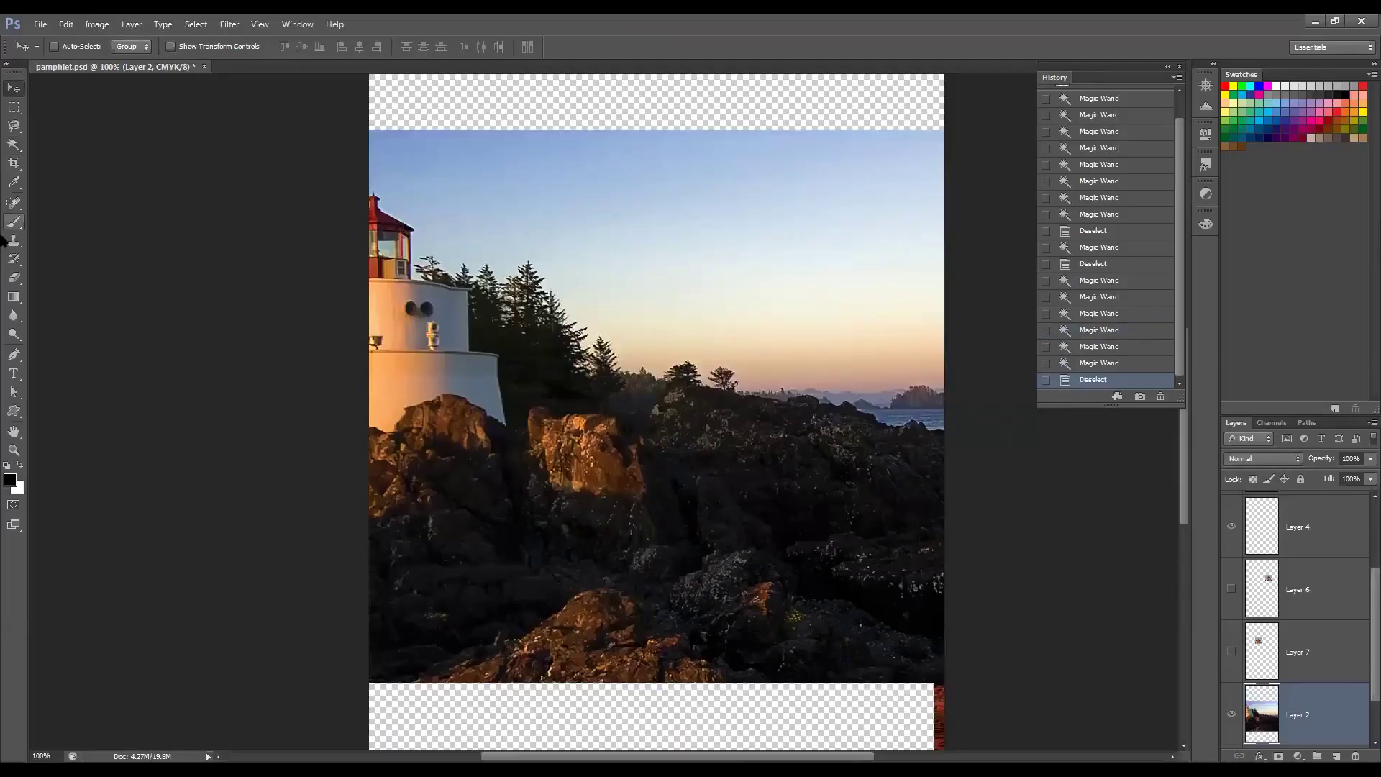
Step: Switch to the Quick Selection tool, set its brush size to 66 px and try a lower hardness
left_click(13, 146)
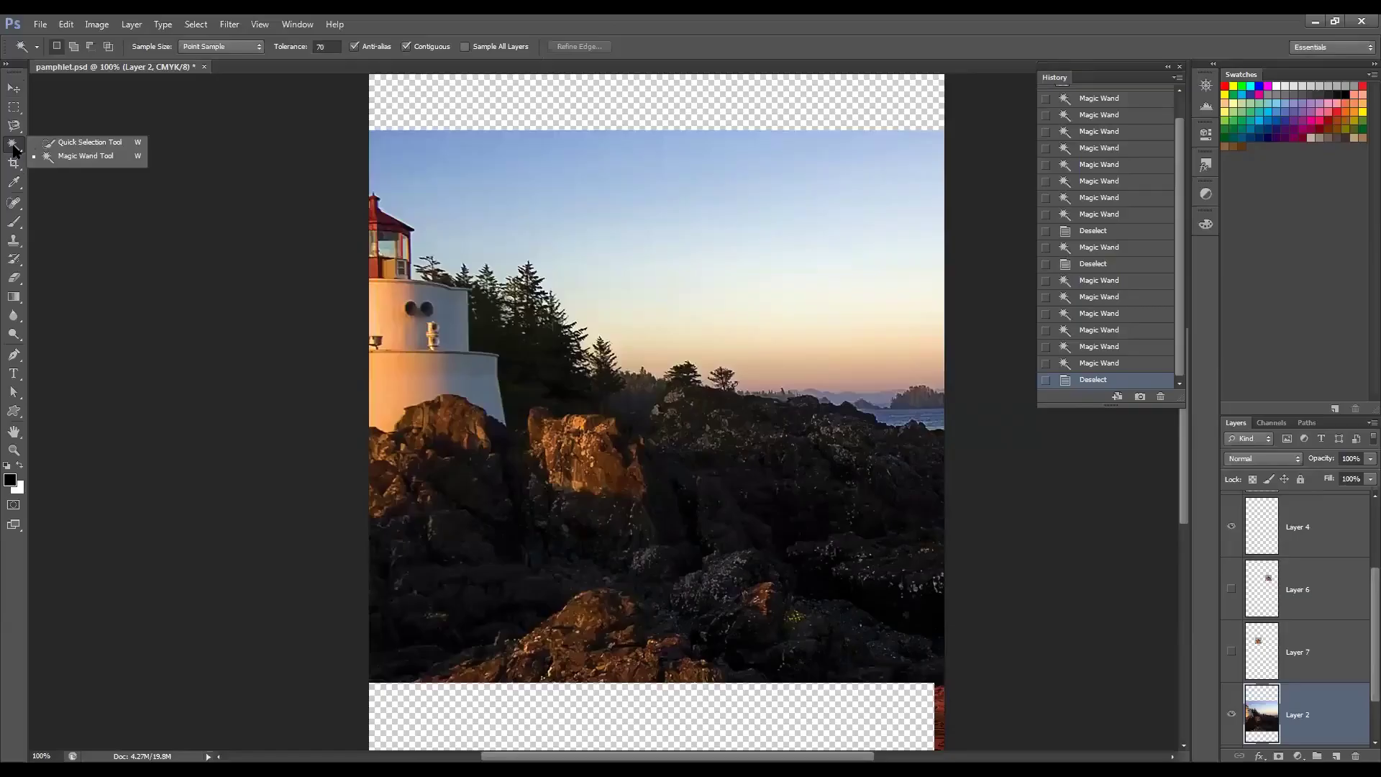
left_click(84, 146)
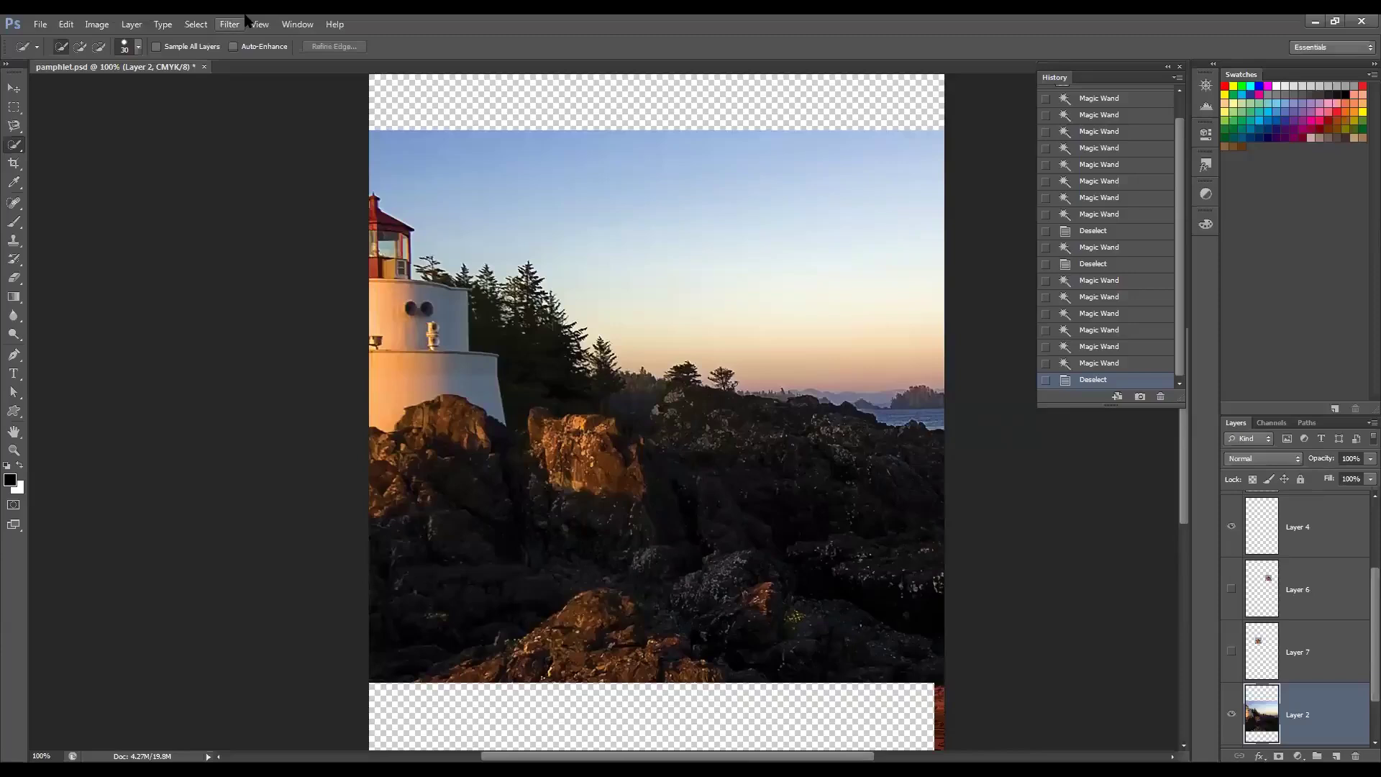
left_click(138, 47)
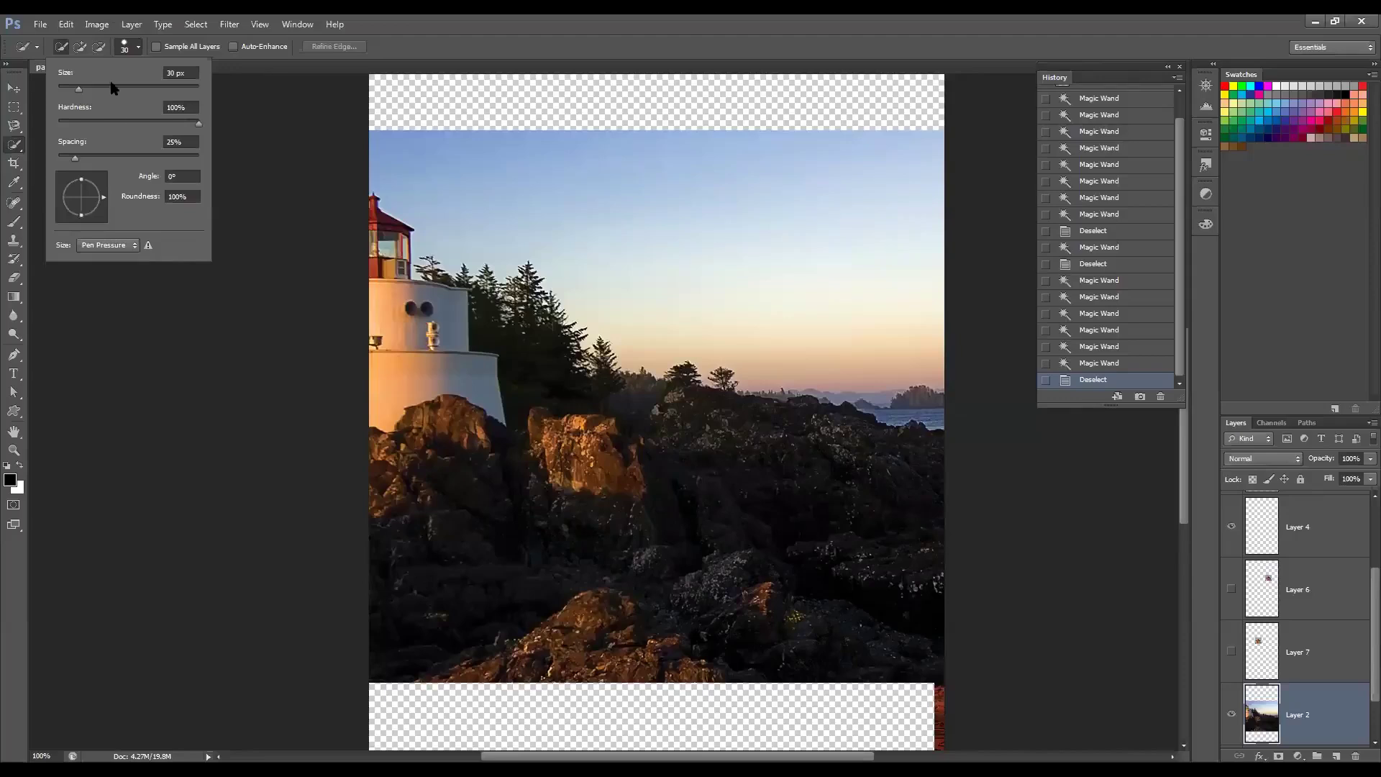
left_click_drag(79, 88, 104, 92)
left_click_drag(199, 124, 143, 126)
left_click_drag(143, 123, 138, 121)
Step: Quick-select the lighthouse tower, add the sky, clear the selection, and quick-select the sky on its own
mouse_move(386, 295)
left_mouse_down()
mouse_move(453, 307)
mouse_move(412, 331)
mouse_move(397, 375)
left_mouse_up()
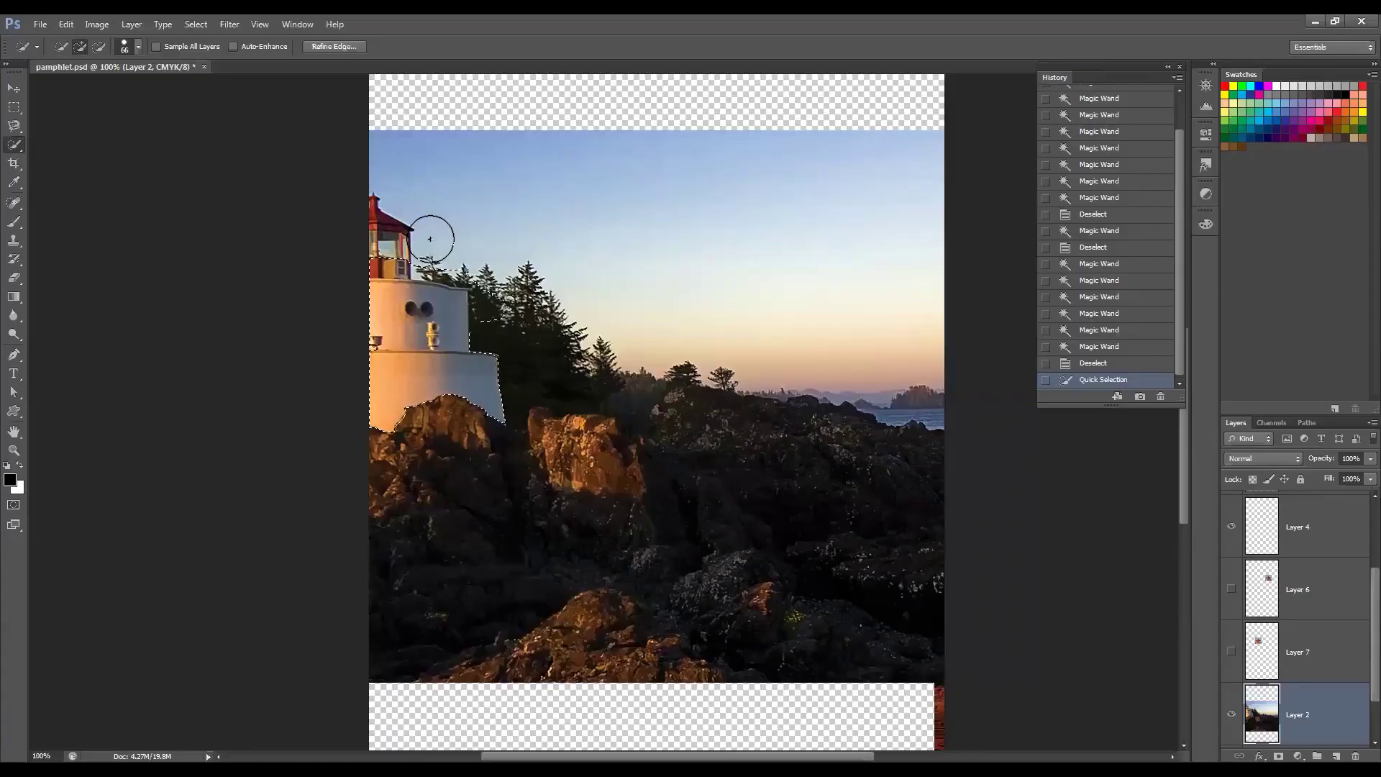
left_click(763, 199)
key("ctrl+d")
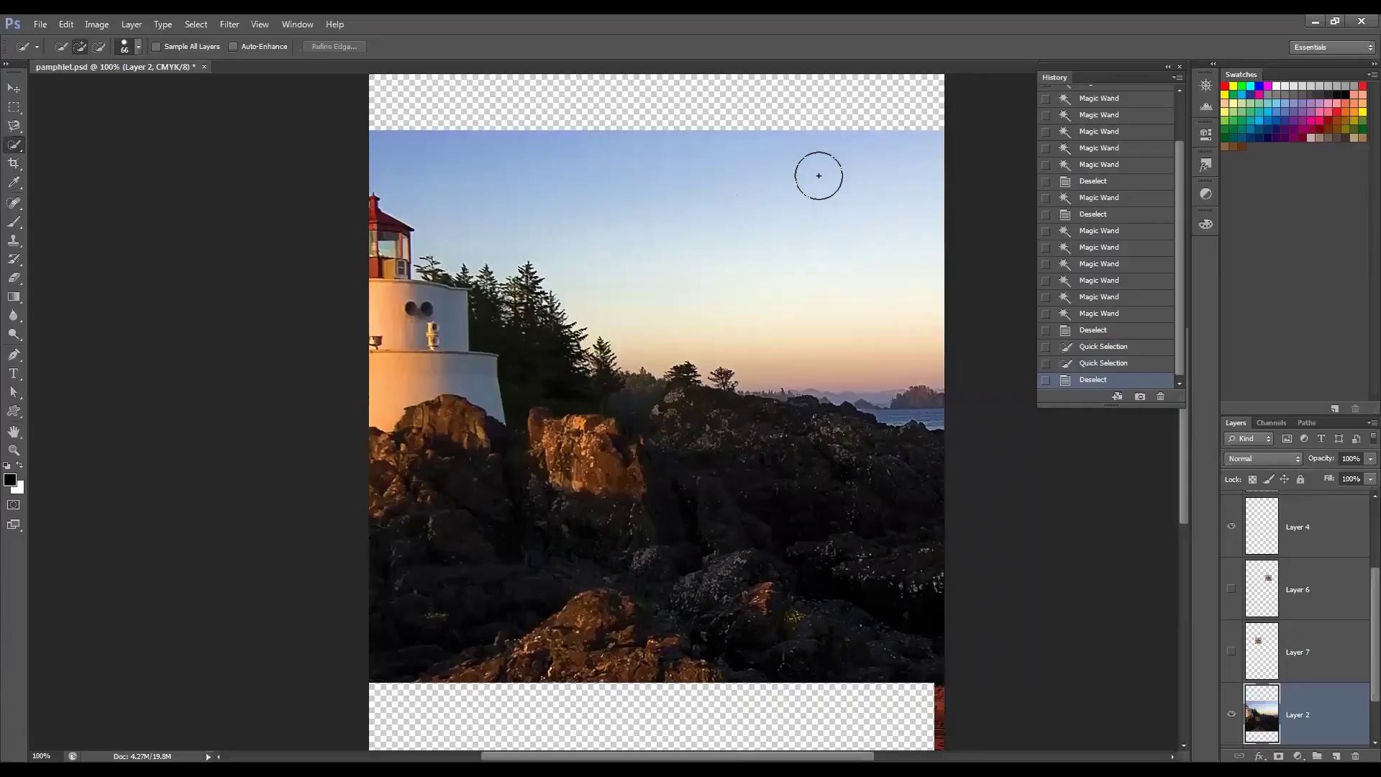
left_click(819, 176)
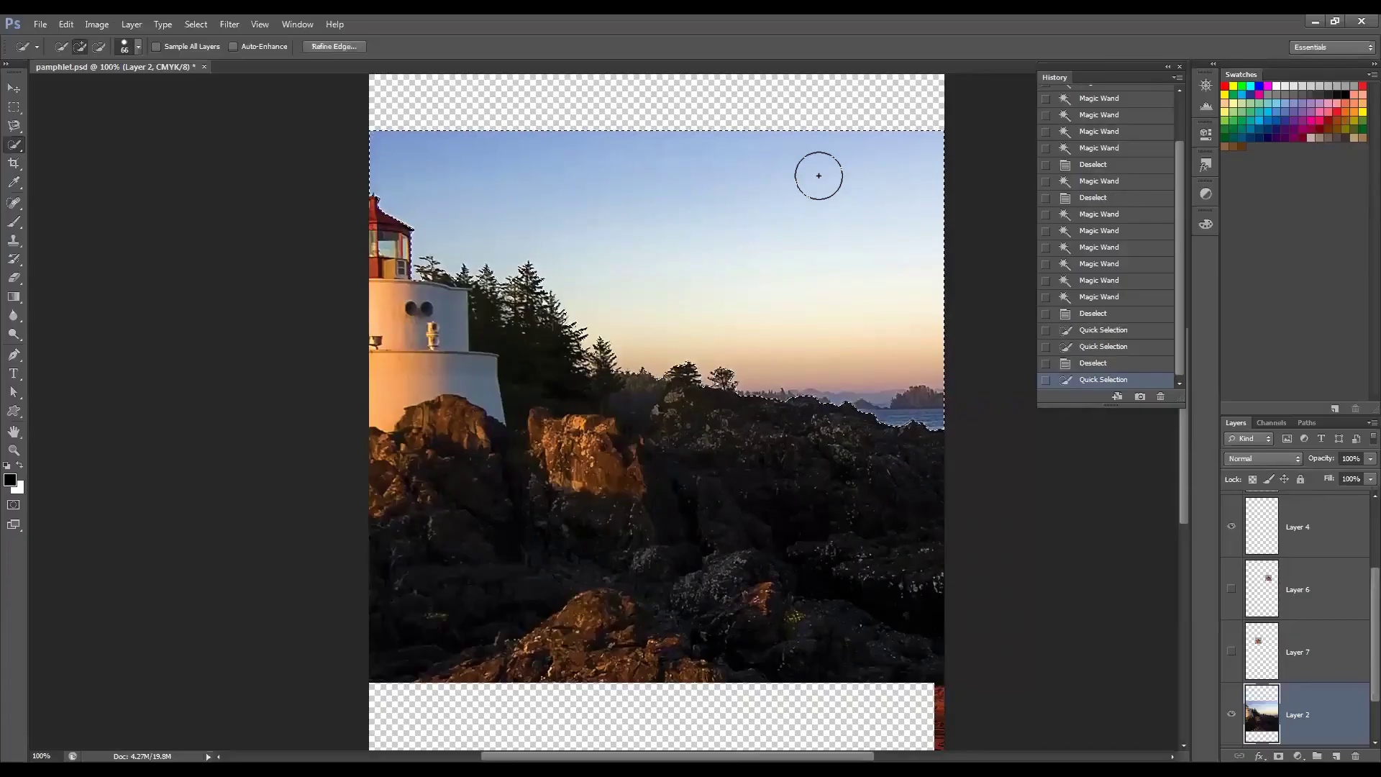
Step: Reduce the Quick Selection brush to 13 px in New Selection mode and clear the sky selection
left_click(139, 48)
left_click_drag(114, 89, 67, 89)
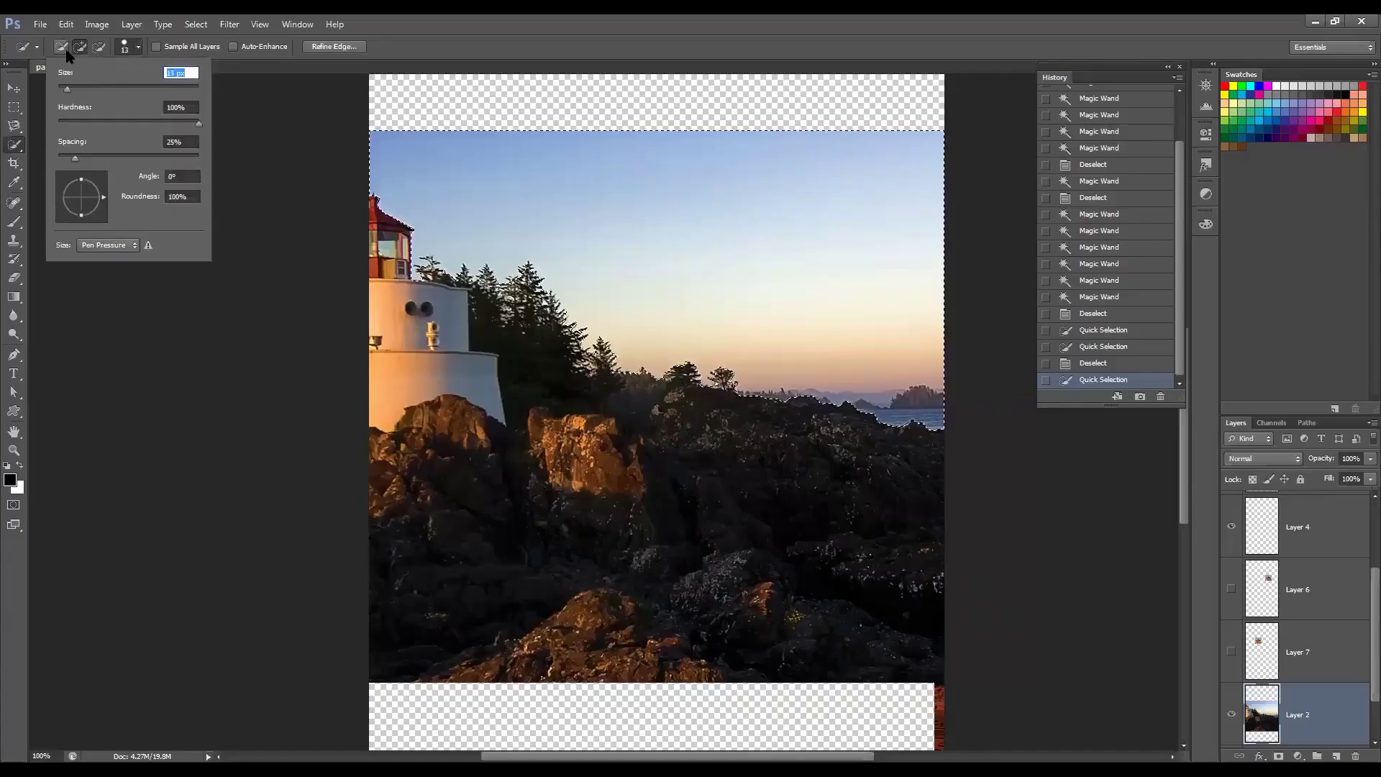
left_click(67, 48)
key("ctrl+d")
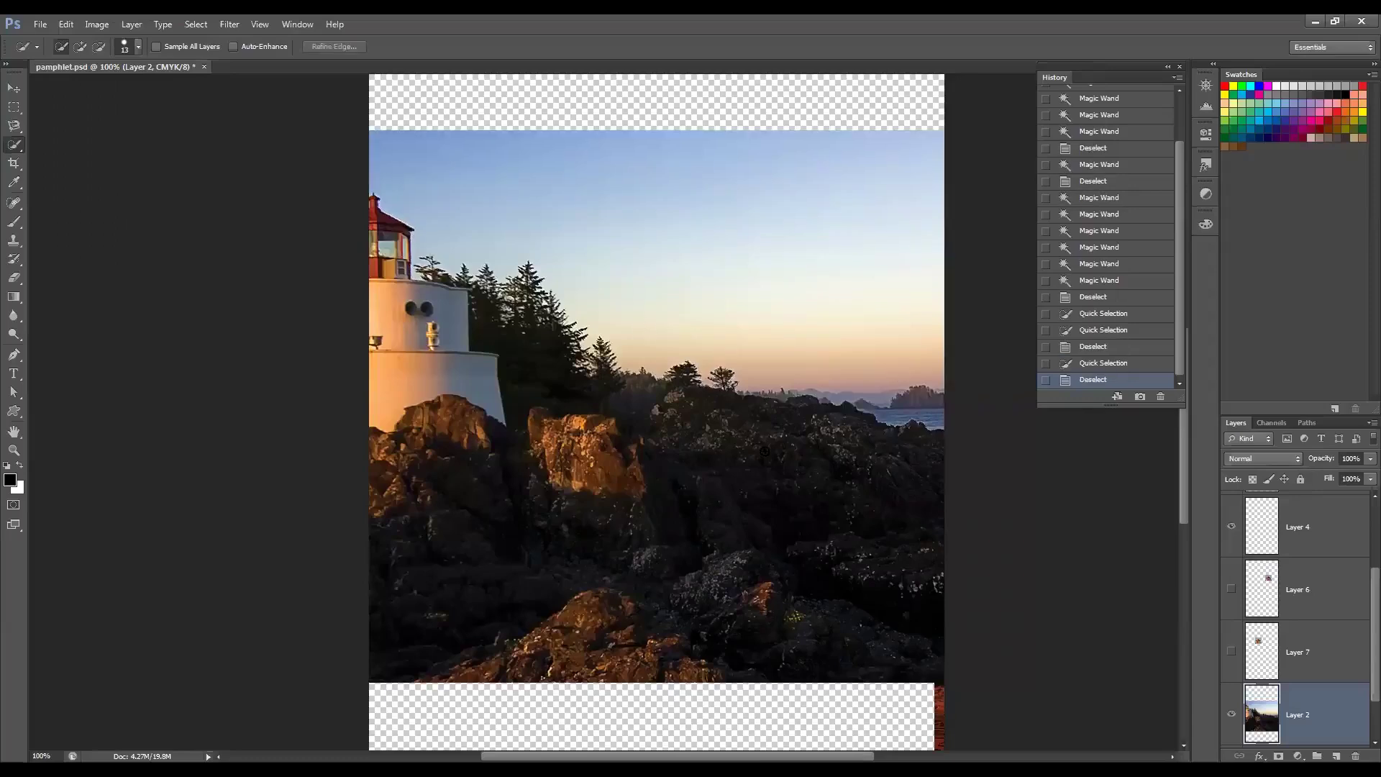
Step: Quick-select the sunlit rock beside the lighthouse, add the sunlit foreground rock, and clear the selection
mouse_move(576, 437)
left_mouse_down()
mouse_move(565, 478)
mouse_move(635, 482)
mouse_move(602, 452)
mouse_move(610, 424)
mouse_move(540, 412)
mouse_move(575, 472)
mouse_move(633, 491)
mouse_move(623, 438)
left_mouse_up()
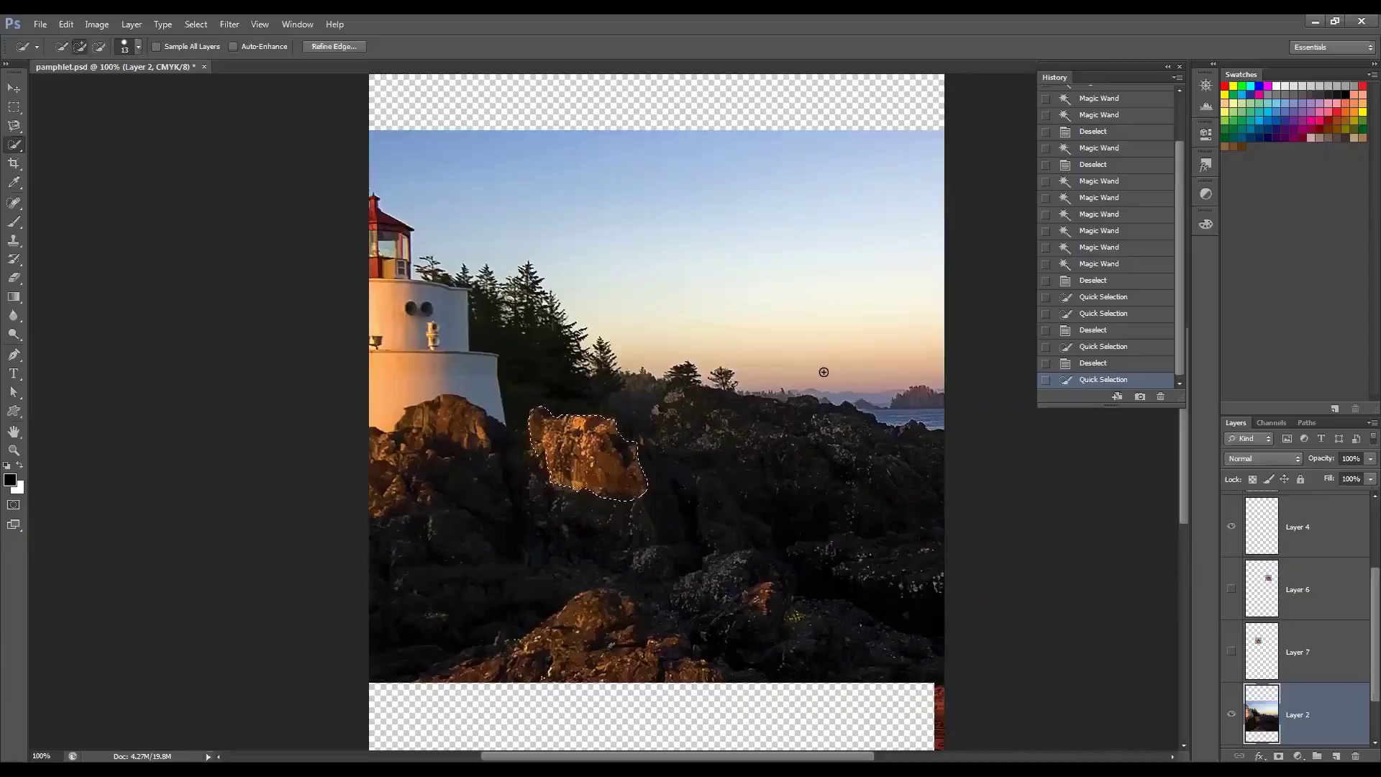
mouse_move(584, 642)
left_mouse_down()
mouse_move(561, 631)
mouse_move(616, 595)
mouse_move(606, 626)
mouse_move(625, 644)
left_mouse_up()
key("ctrl+d")
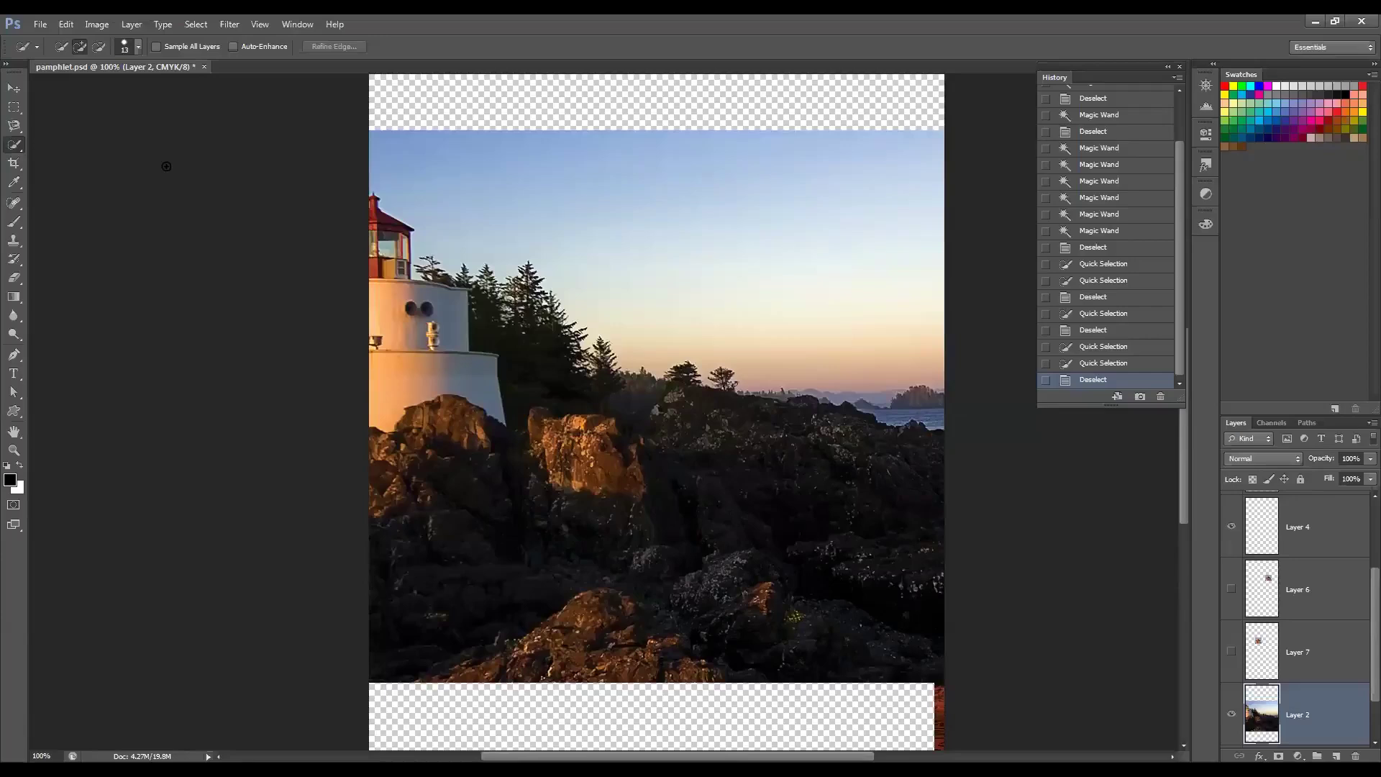
Step: Draw a rectangular marquee around the upper lighthouse, the neighbouring trees and the sky above them at 200% zoom
key("m")
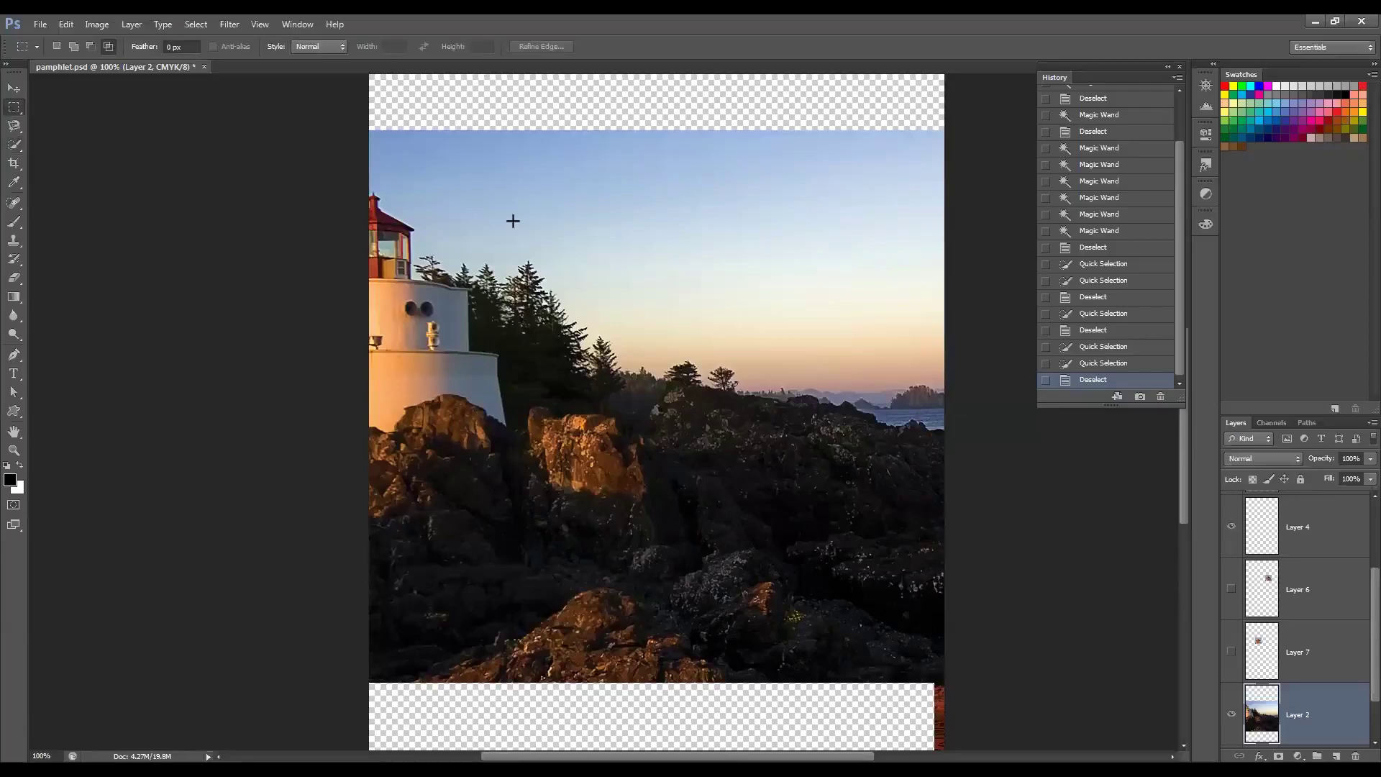
key("ctrl+plus")
left_click_drag(346, 173, 759, 611)
left_click(169, 159)
left_click_drag(169, 147, 596, 587)
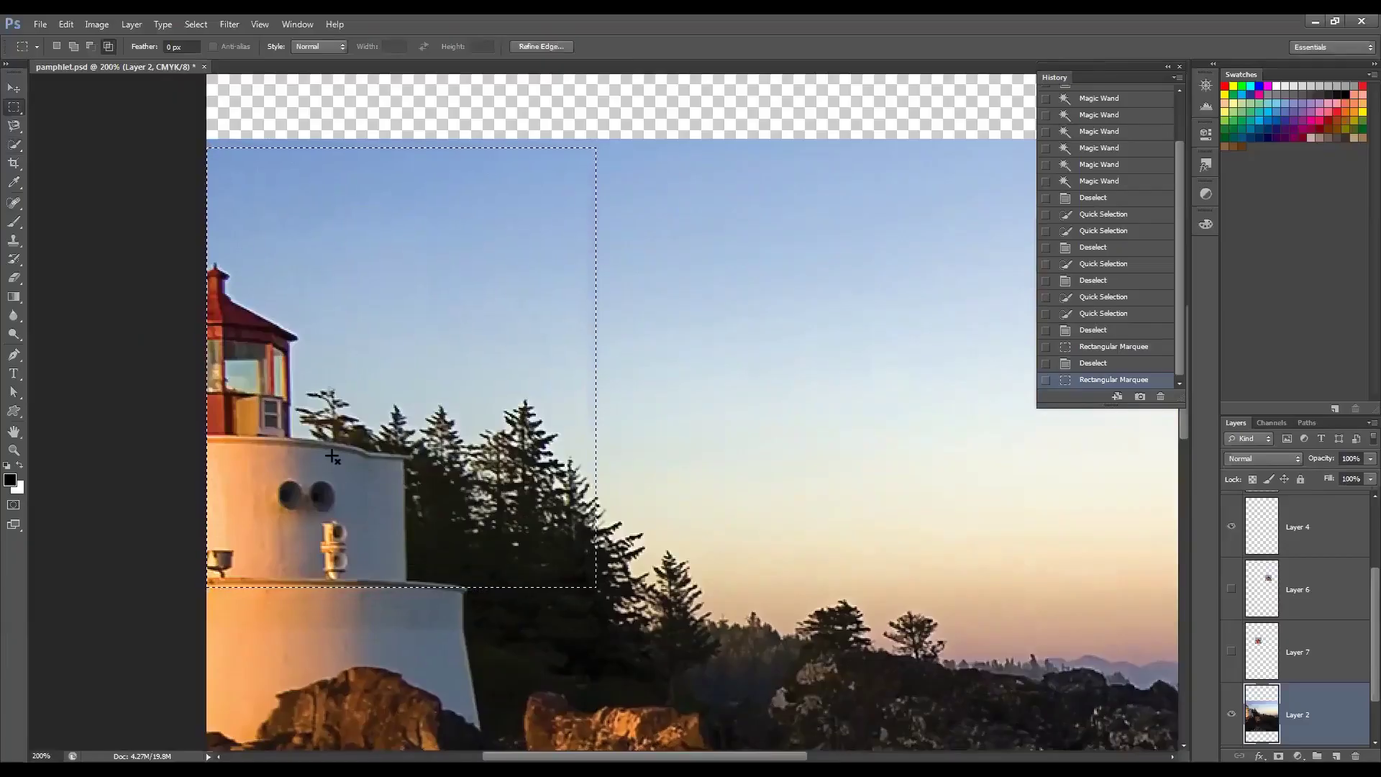
Step: Subtract the sky from the rectangular selection with the freehand Lasso, following the lighthouse roof and treetops loosely
key("l")
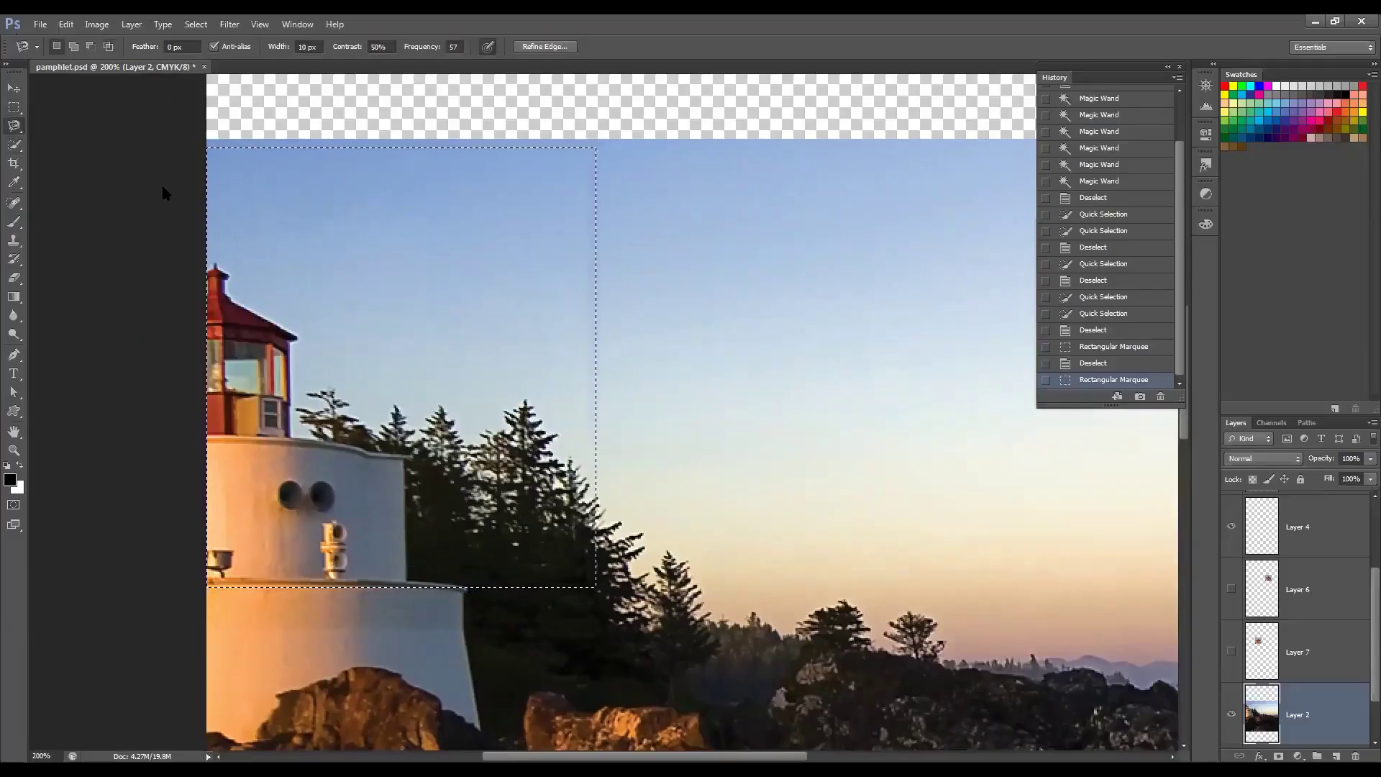
left_click(12, 130)
left_click(75, 123)
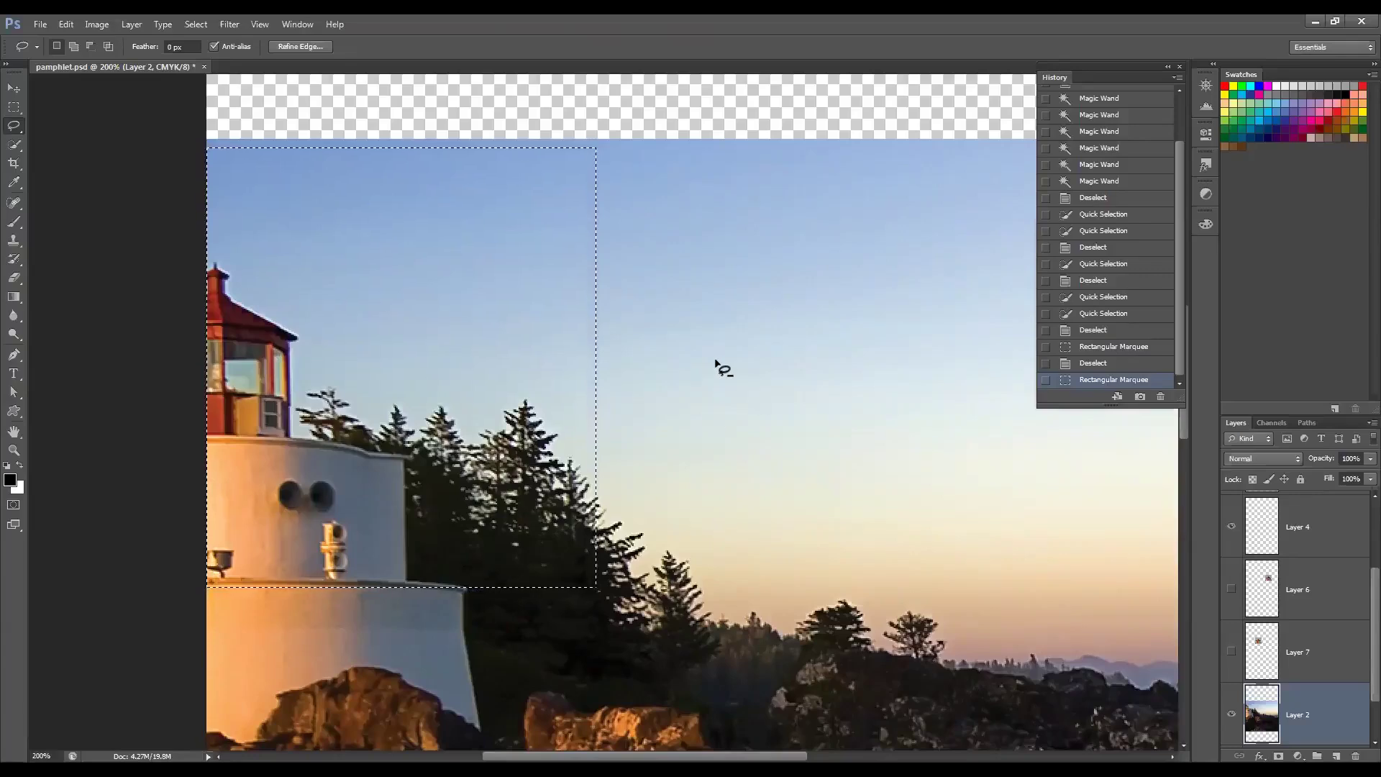
key("alt")
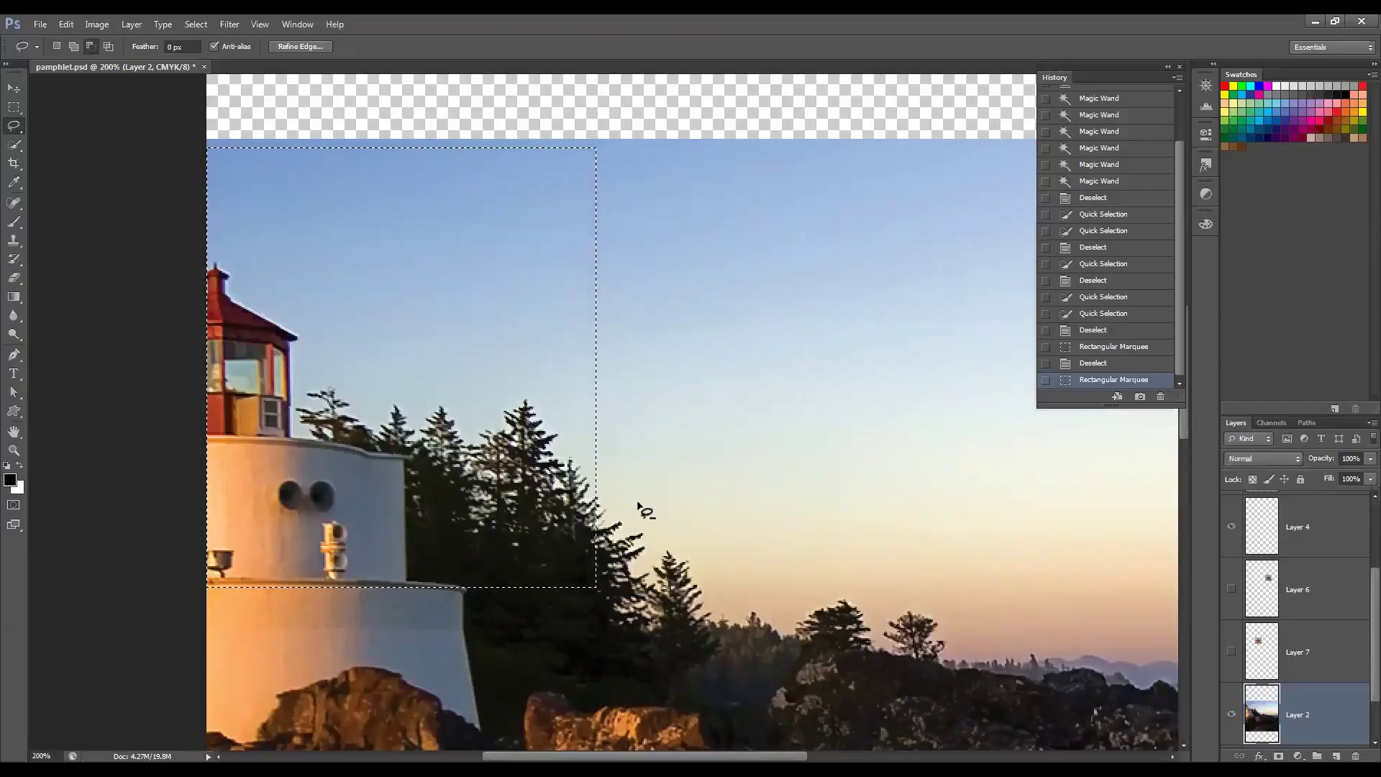
mouse_move(597, 496)
left_mouse_down()
mouse_move(530, 395)
mouse_move(498, 427)
mouse_move(477, 424)
mouse_move(471, 448)
mouse_move(444, 398)
mouse_move(431, 394)
mouse_move(414, 424)
mouse_move(389, 395)
mouse_move(370, 418)
mouse_move(328, 373)
mouse_move(296, 397)
mouse_move(299, 321)
mouse_move(192, 247)
mouse_move(163, 191)
mouse_move(207, 109)
mouse_move(376, 78)
mouse_move(672, 133)
mouse_move(731, 327)
mouse_move(735, 464)
mouse_move(706, 525)
mouse_move(650, 529)
left_mouse_up()
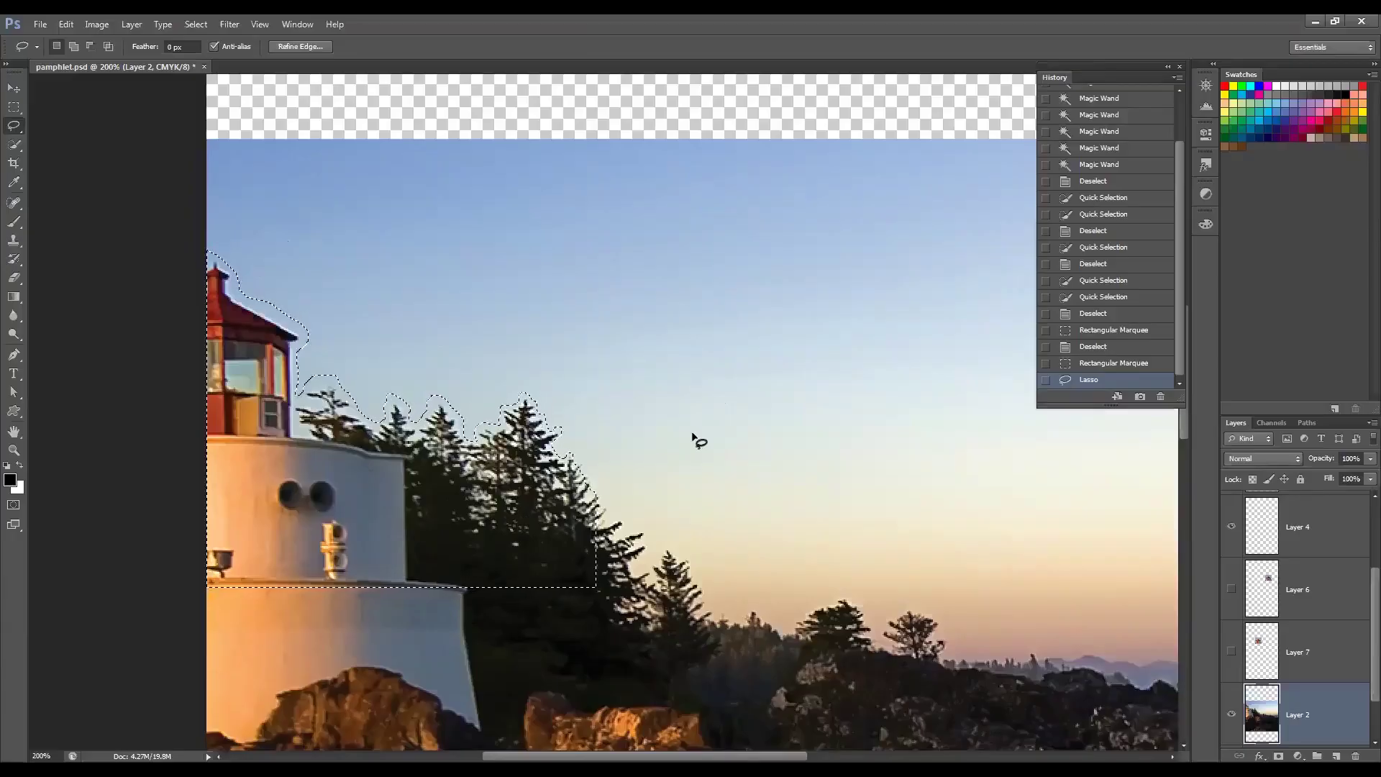
Step: Using the Magic Wand at tolerance 10, subtract the leftover sky around the lighthouse roof and the first treetops
left_click(15, 146)
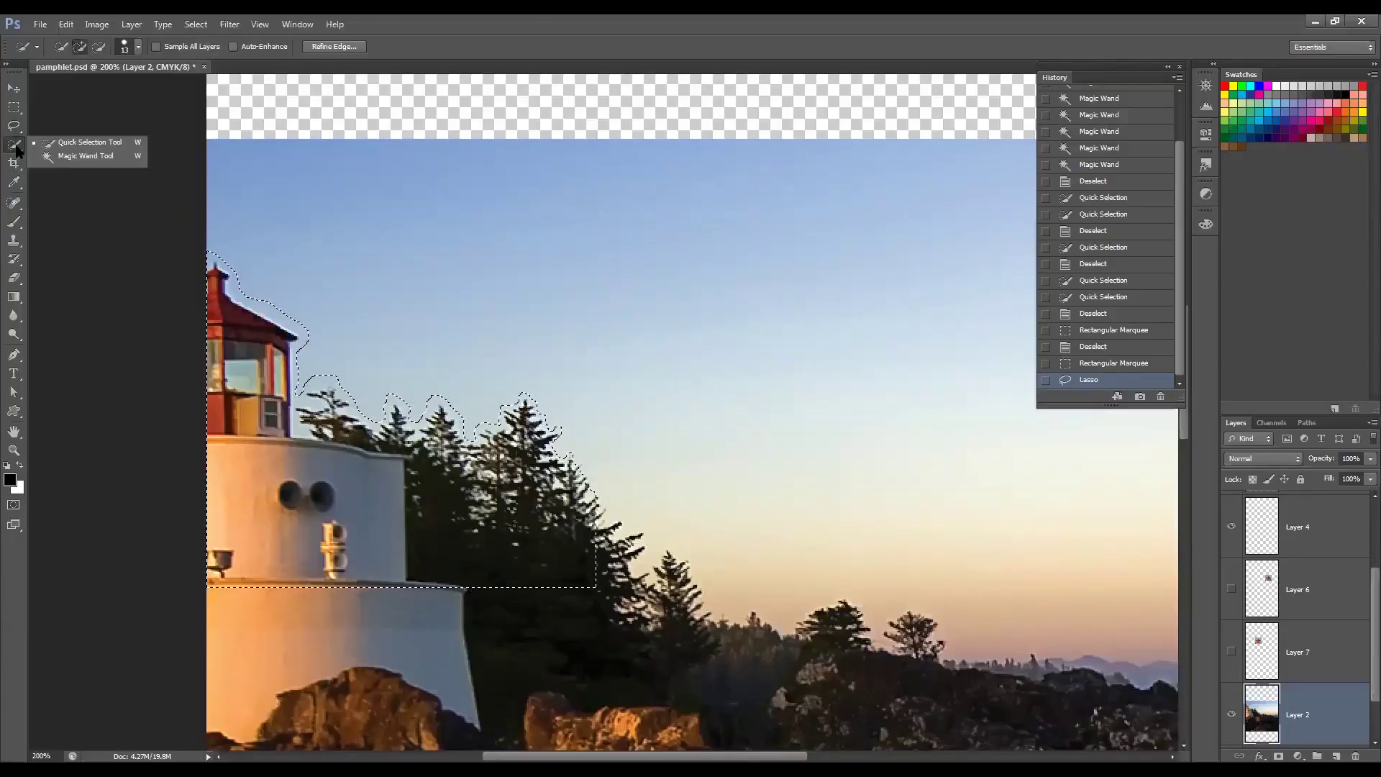
left_click(72, 157)
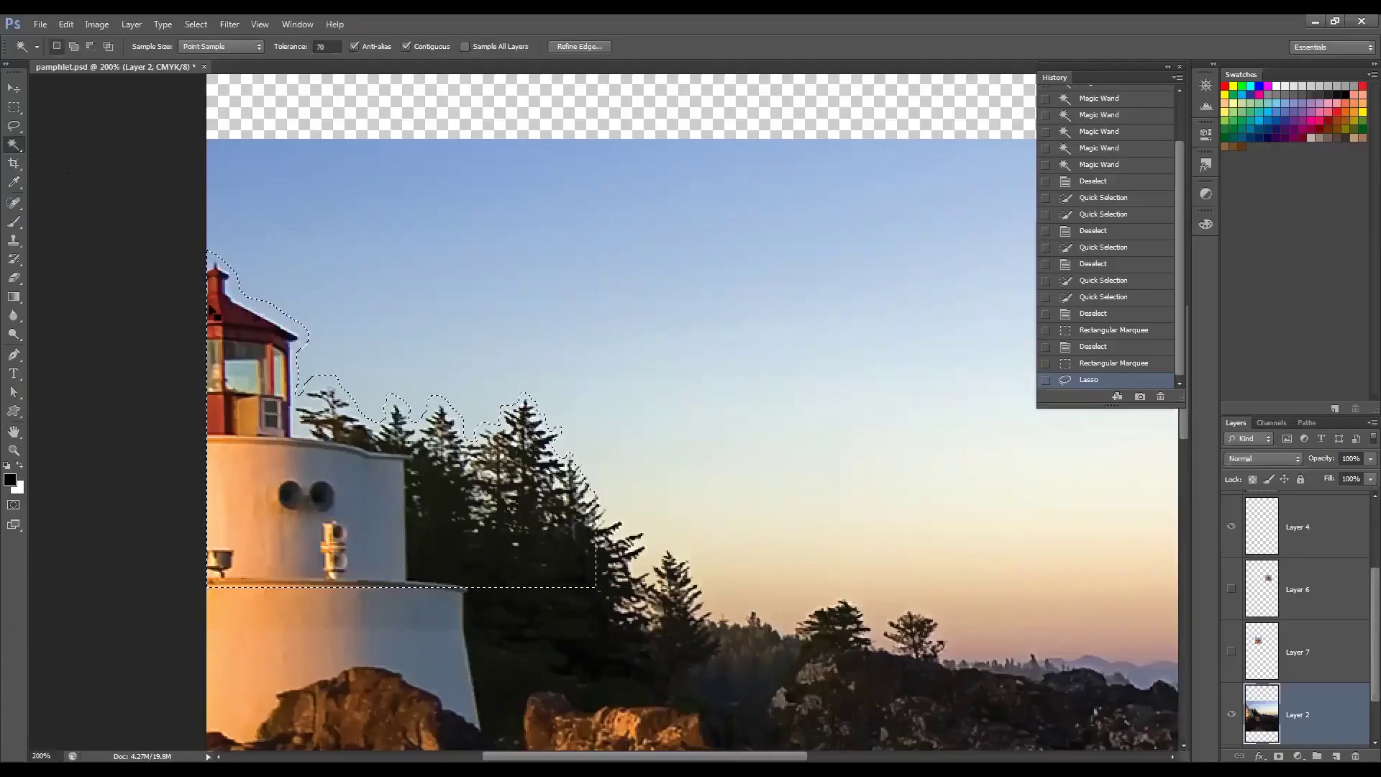
left_click(327, 47)
type("1")
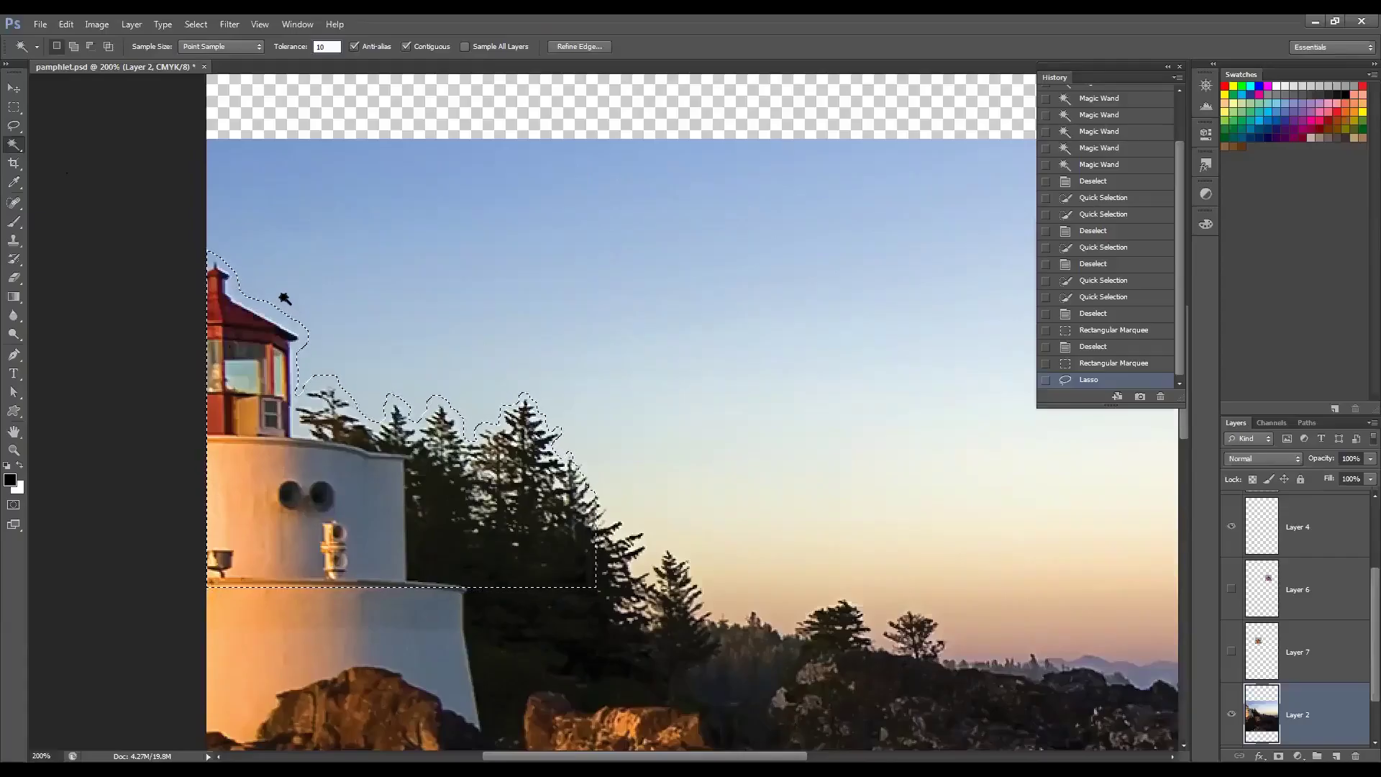
key("alt")
left_click(274, 311, "alt")
left_click(221, 264, "alt")
left_click(368, 381, "alt")
left_click(439, 398, "alt")
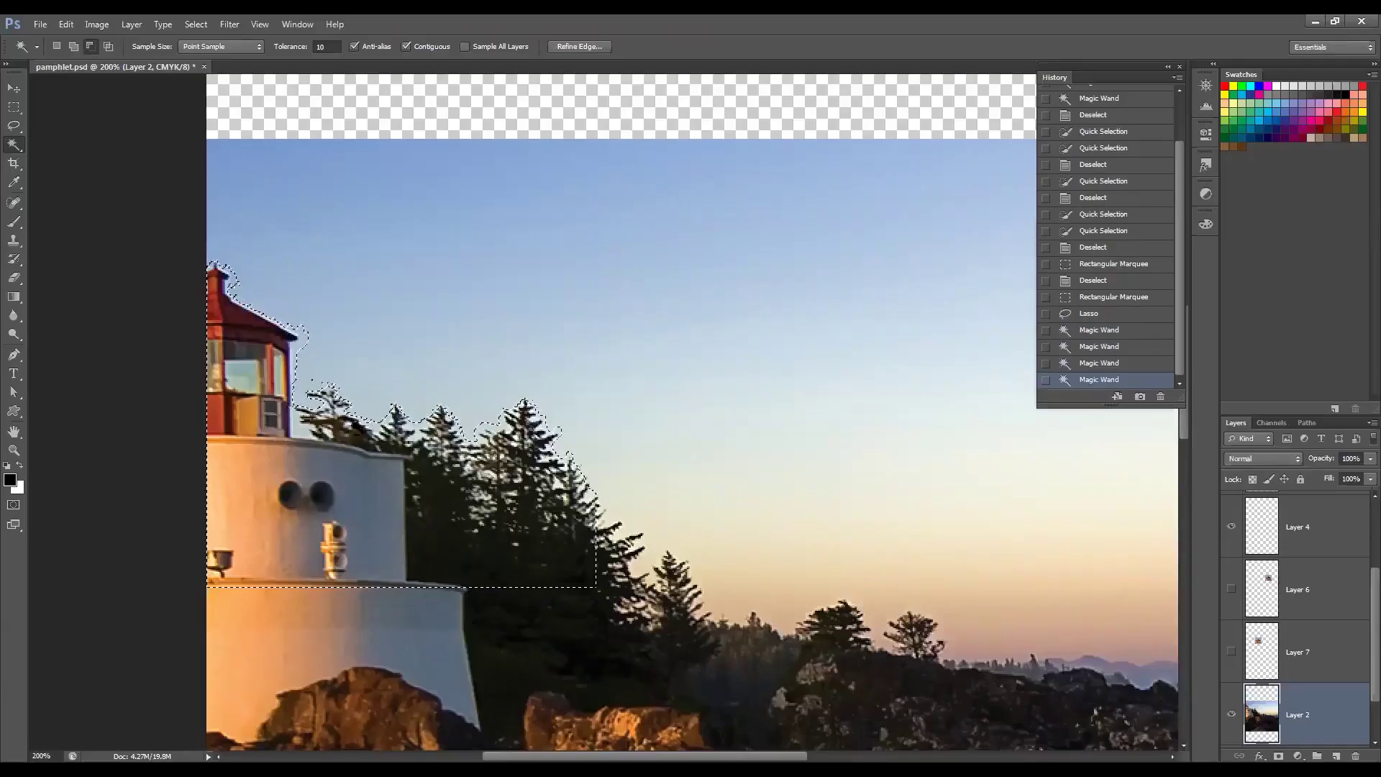
Step: Subtract the small sky remnants beside the lantern room and between the treetops from the selection
left_click(302, 430, "alt")
left_click(477, 435, "alt")
left_click(477, 434, "alt")
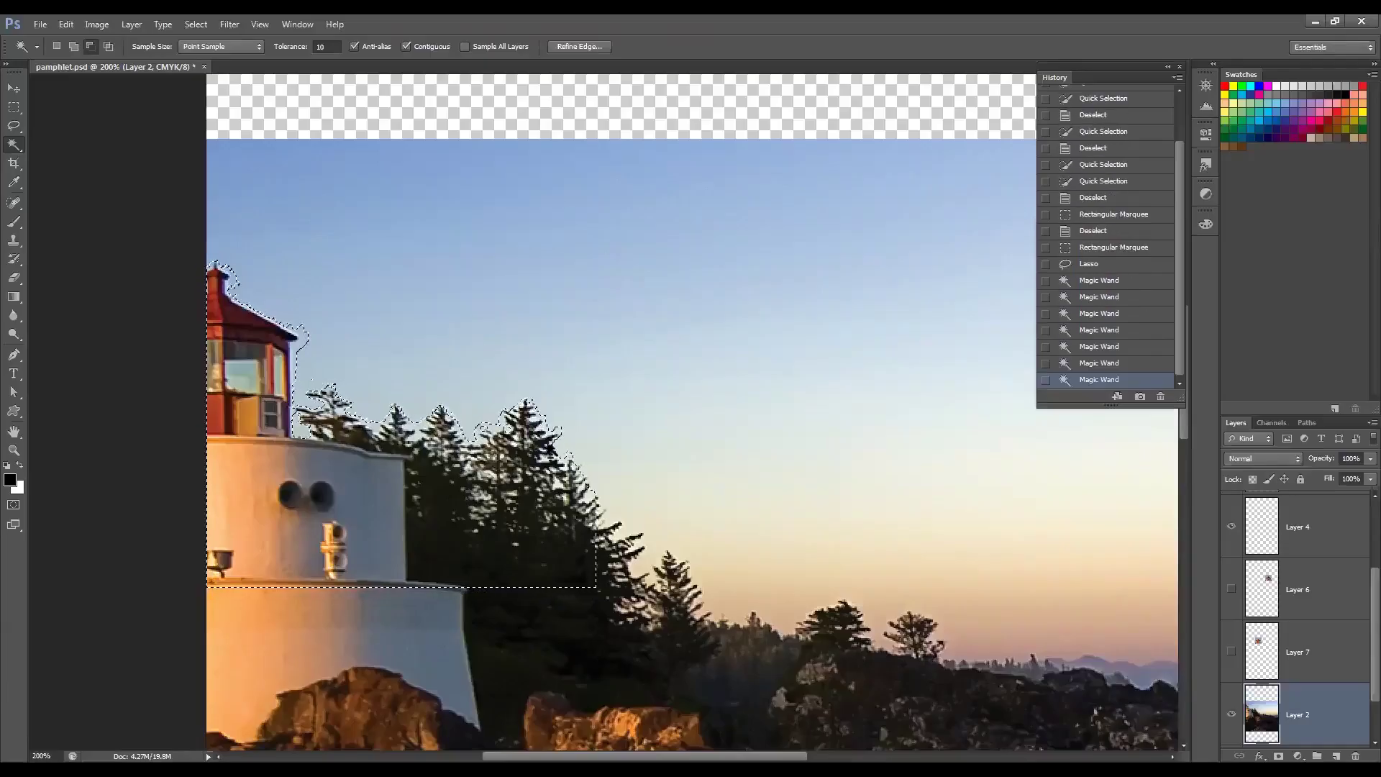
left_click(479, 428, "alt")
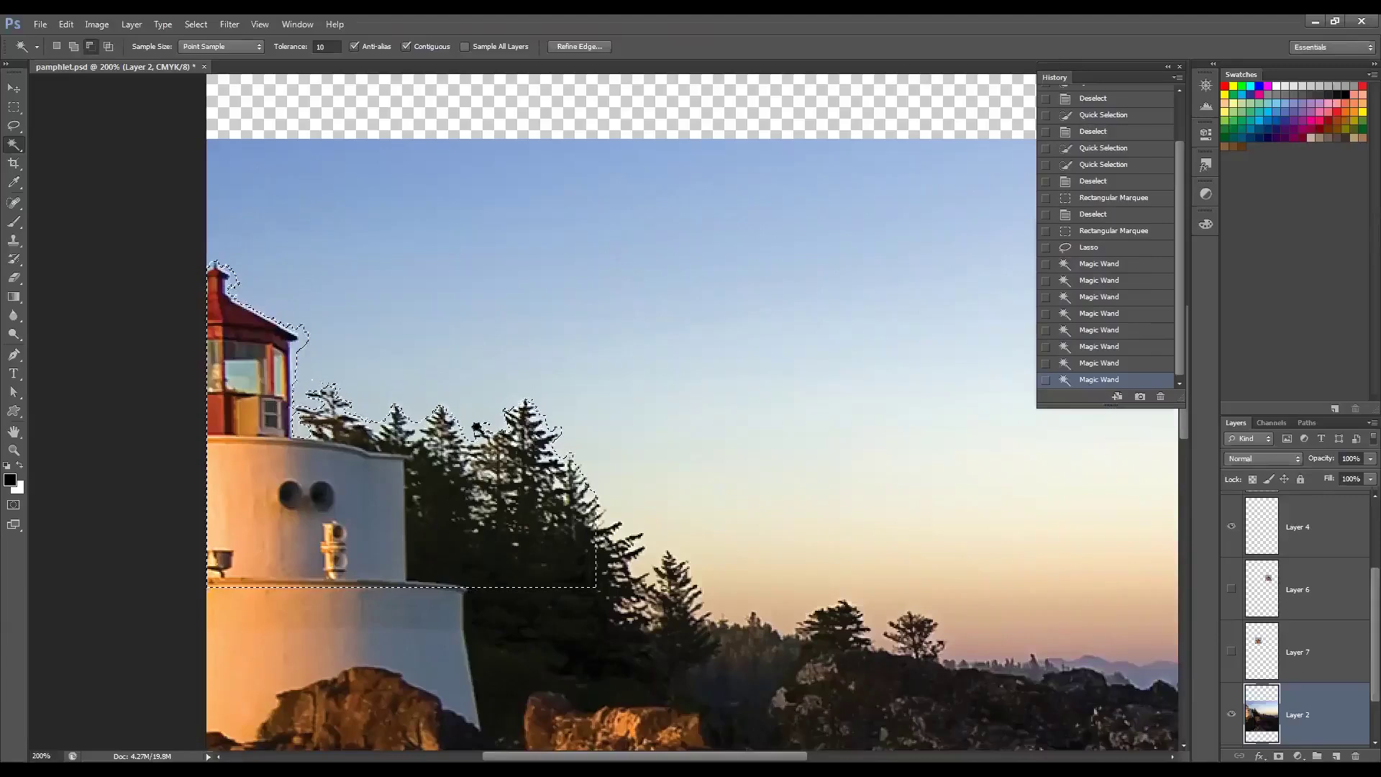
left_click(472, 439, "alt")
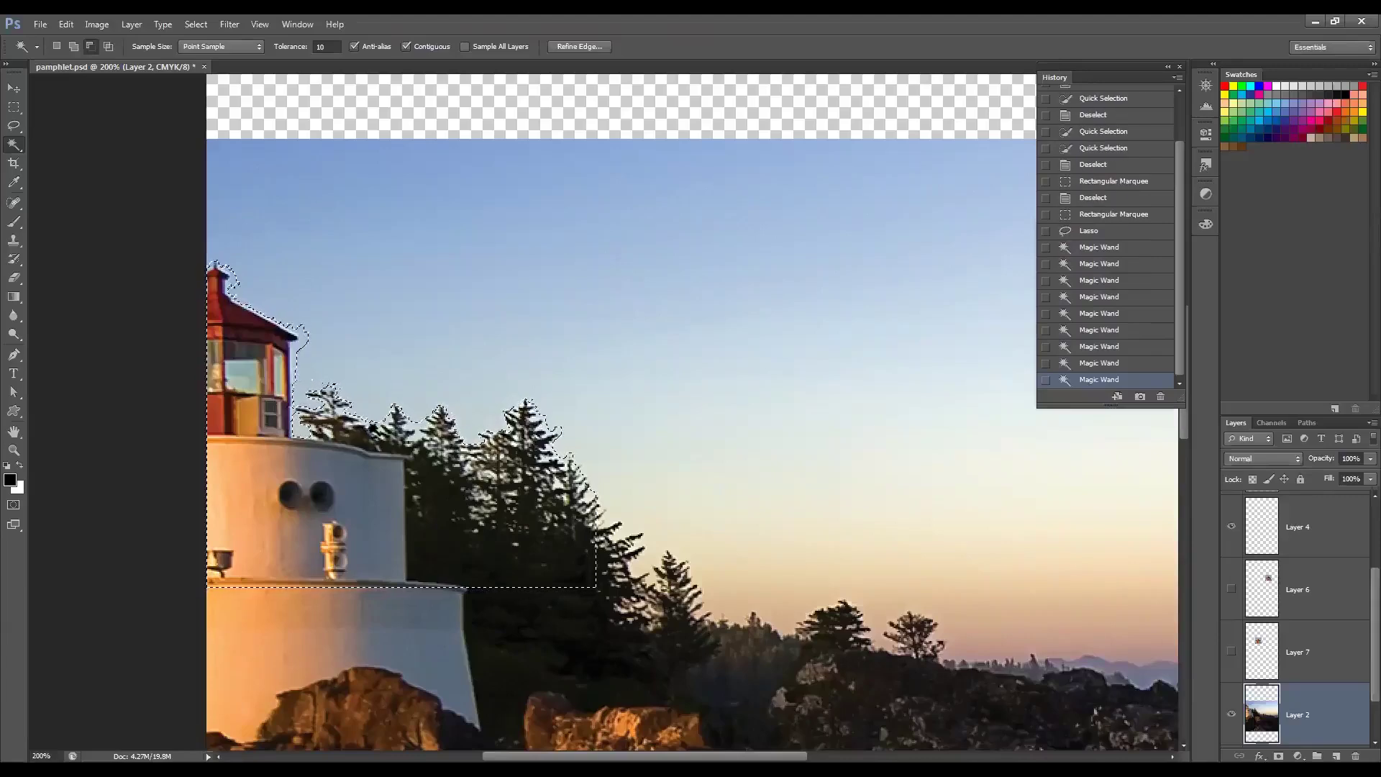
Step: Subtract the remaining sky fragments along the edge of the lighthouse's red roof, working at 400% zoom
left_click(295, 357, "alt")
left_click(301, 337, "alt")
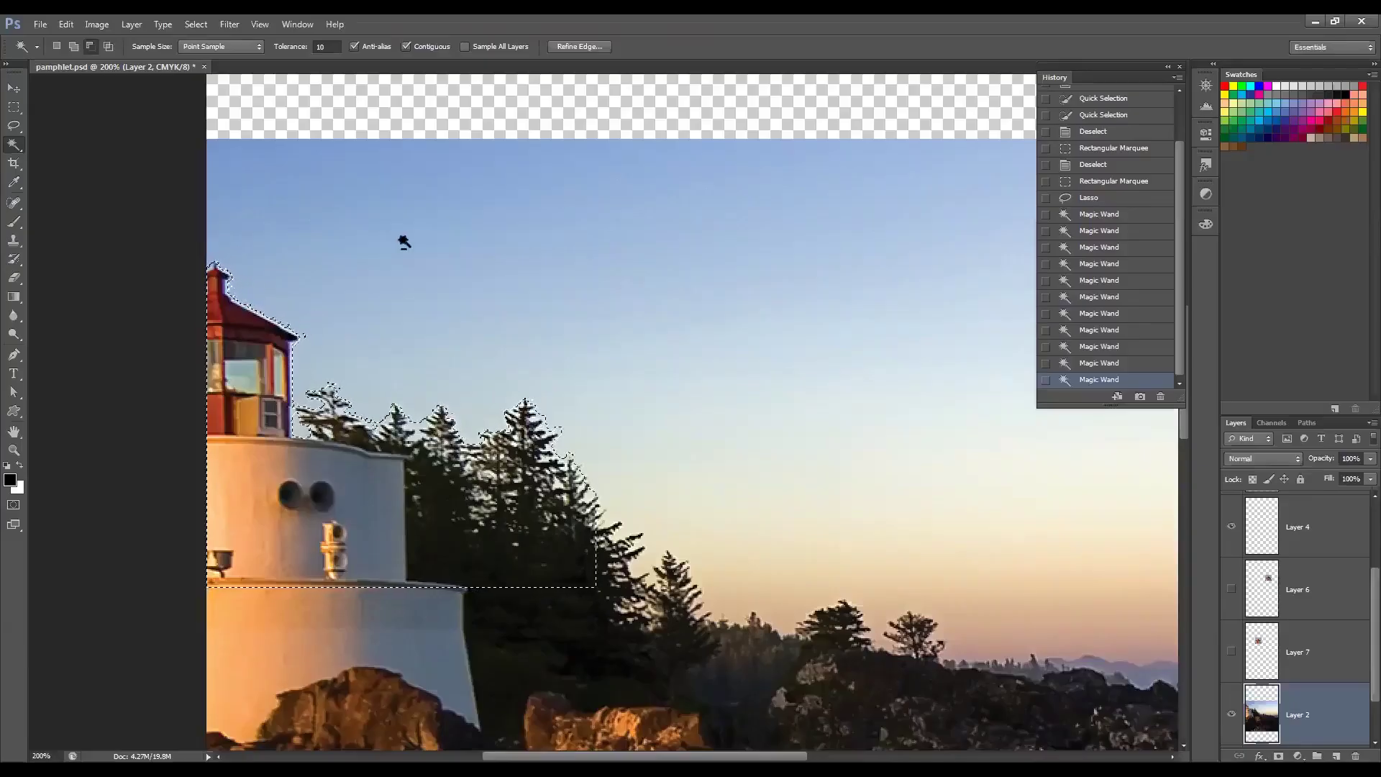
left_click(413, 222, "alt")
key("ctrl+plus")
key("ctrl+plus")
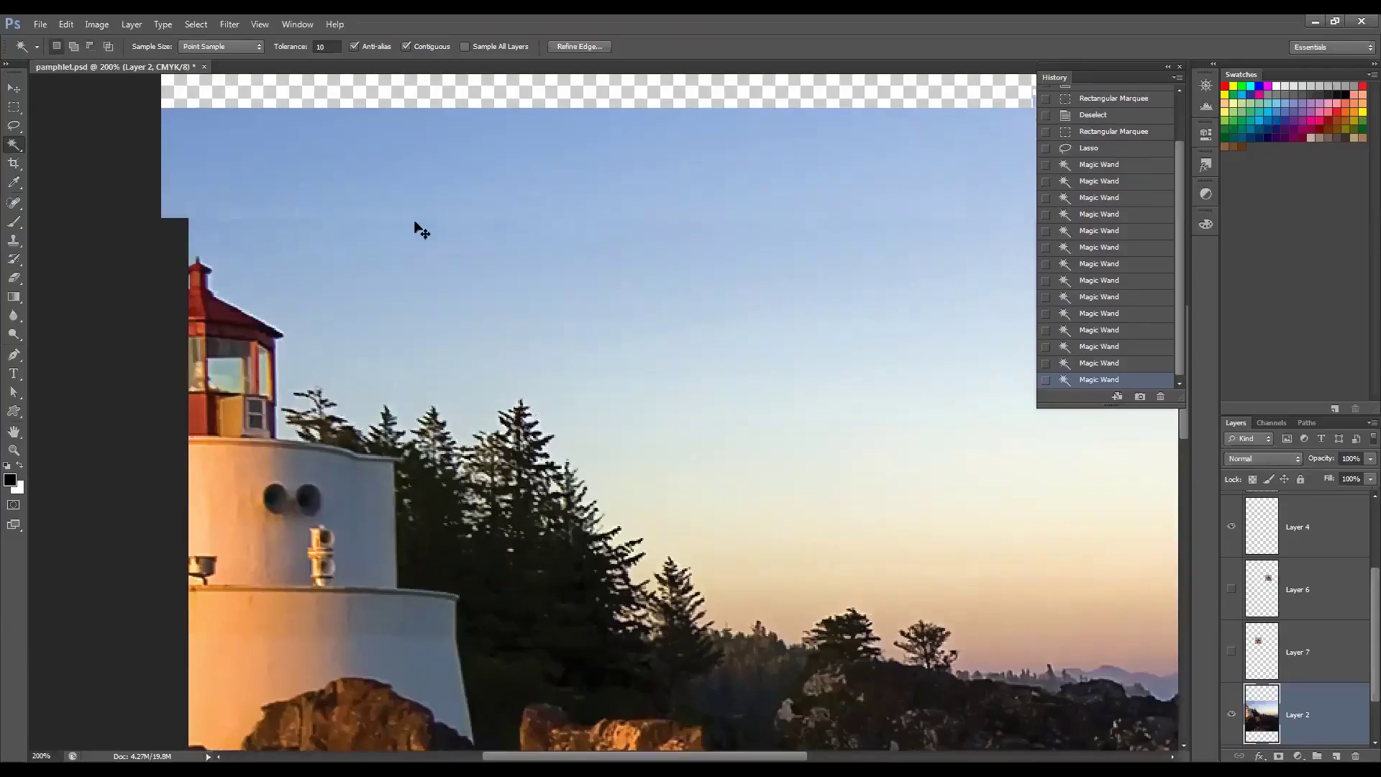
left_click_drag(718, 482, 712, 453)
left_click(638, 390, "alt")
left_click(633, 391, "alt")
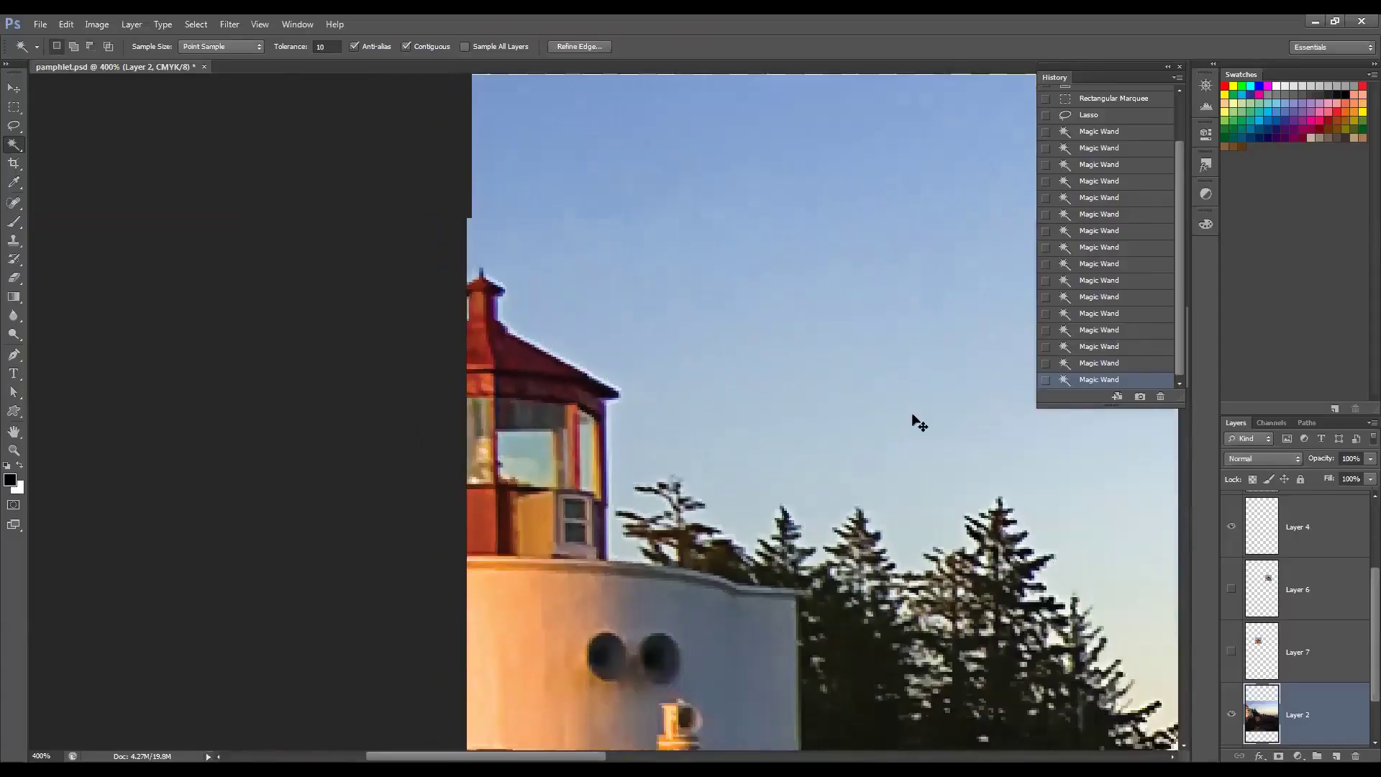
Step: Clear the refined selection and draw a new rectangular marquee over the tall trees and the adjacent sky
scroll(913, 417, "down", 2)
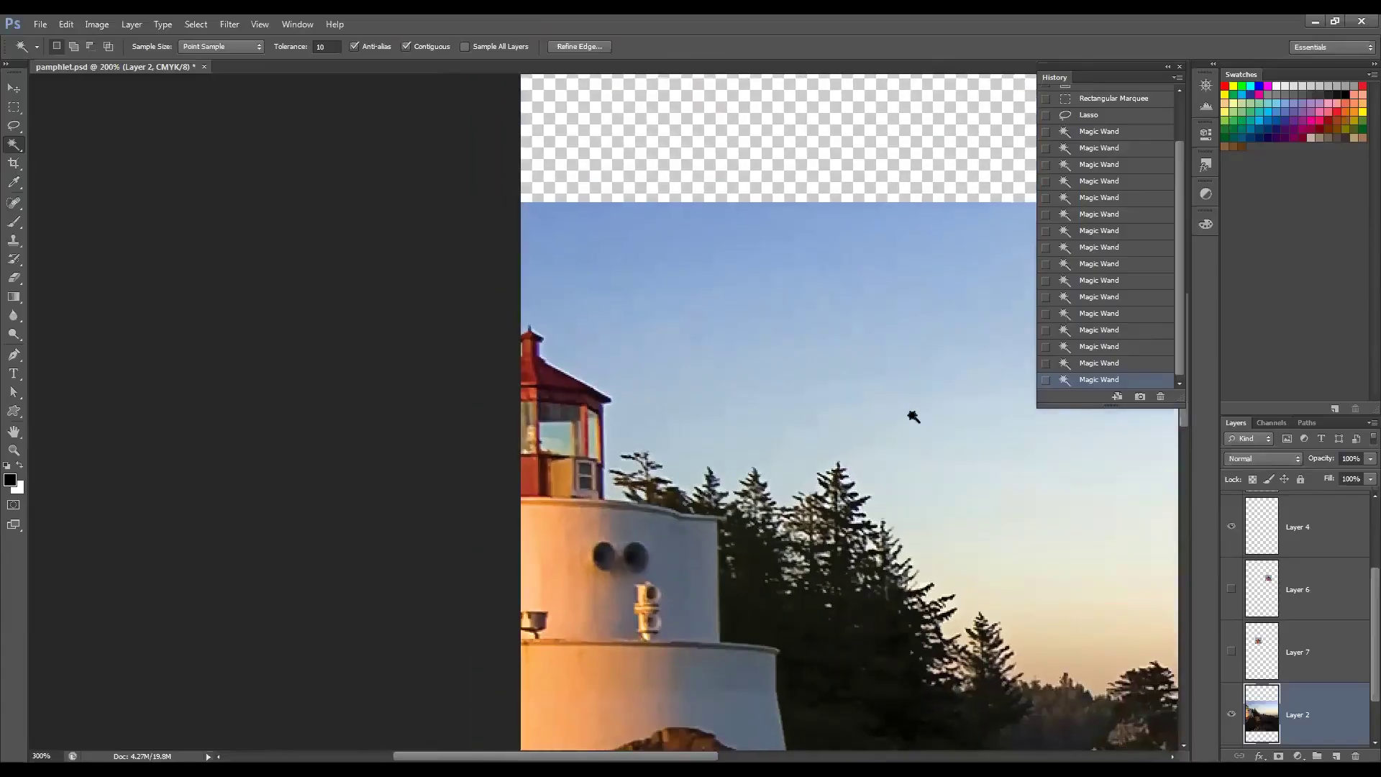
scroll(913, 417, "down", 2)
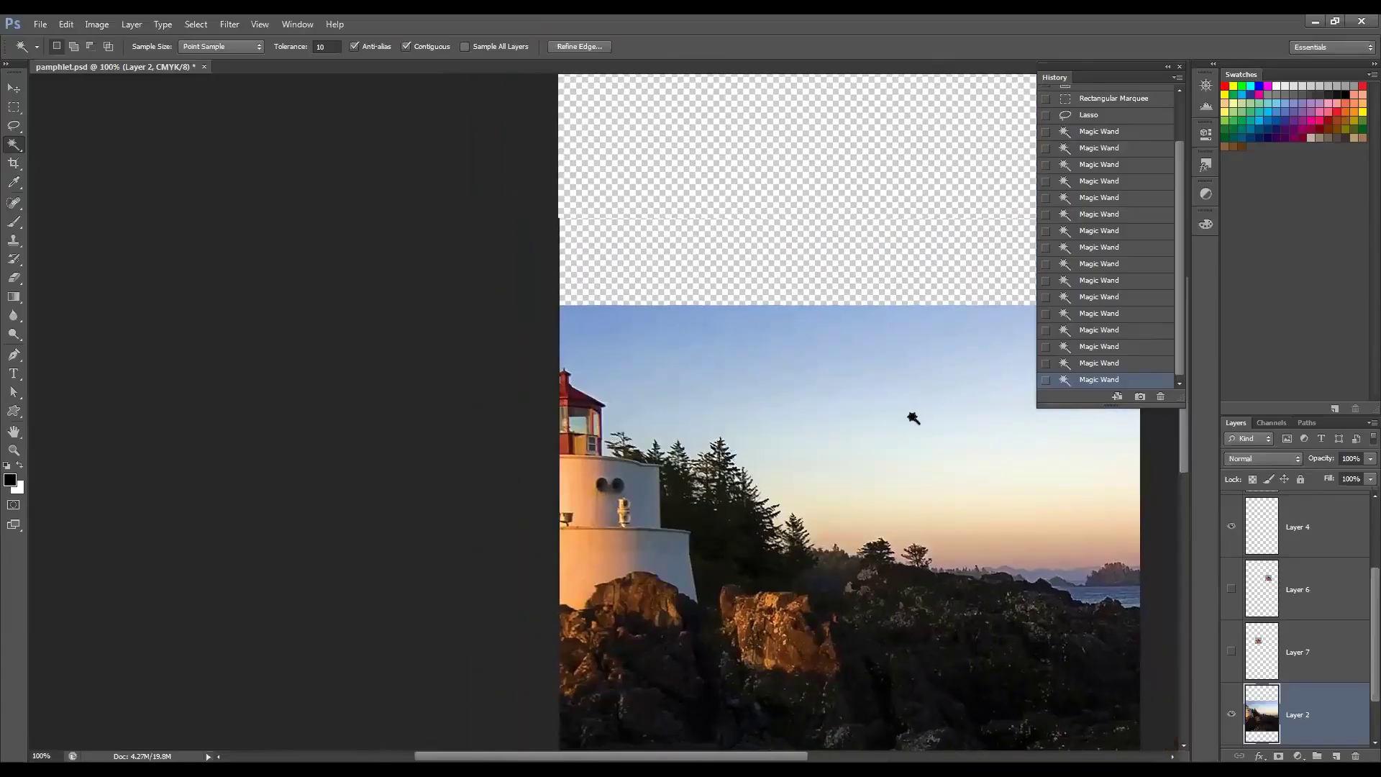
key("ctrl+plus")
left_click_drag(614, 389, 305, 274)
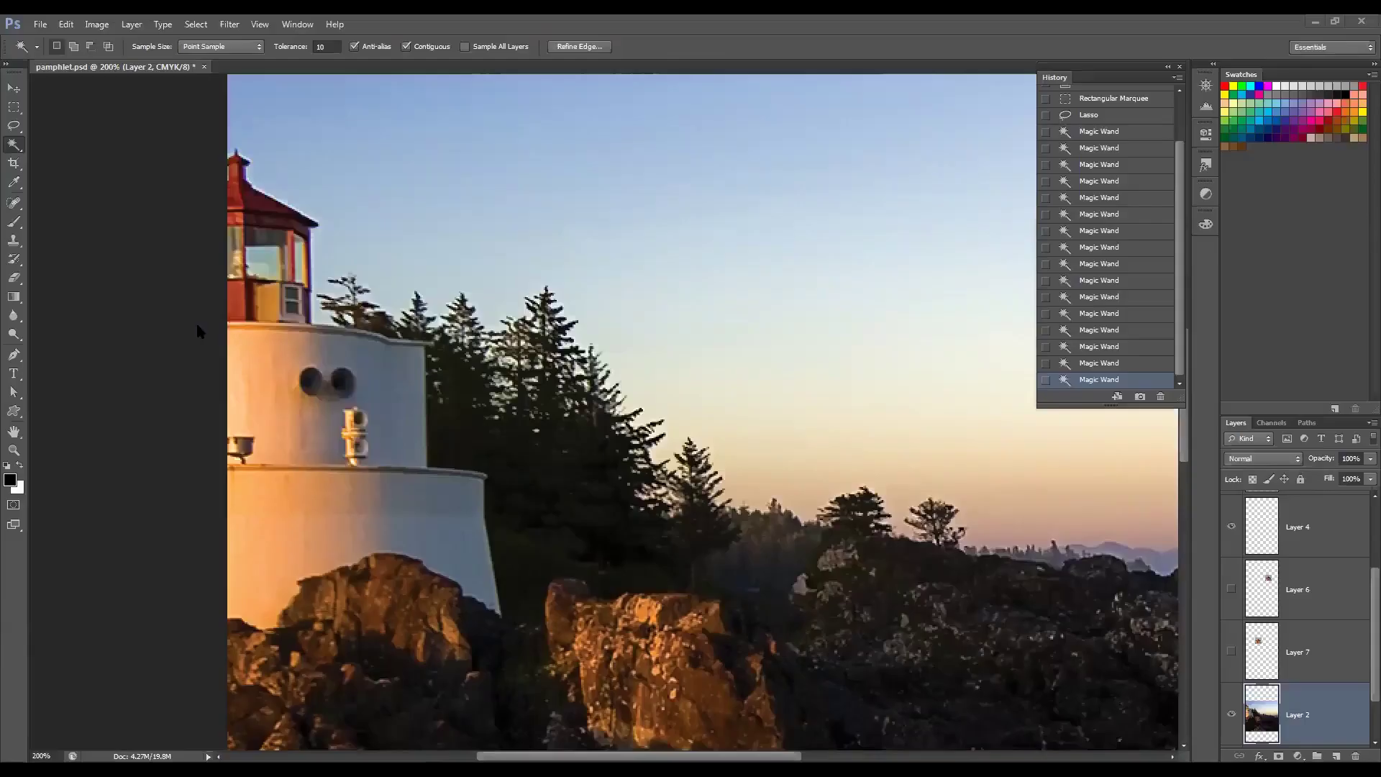
left_click(658, 225)
key("ctrl+d")
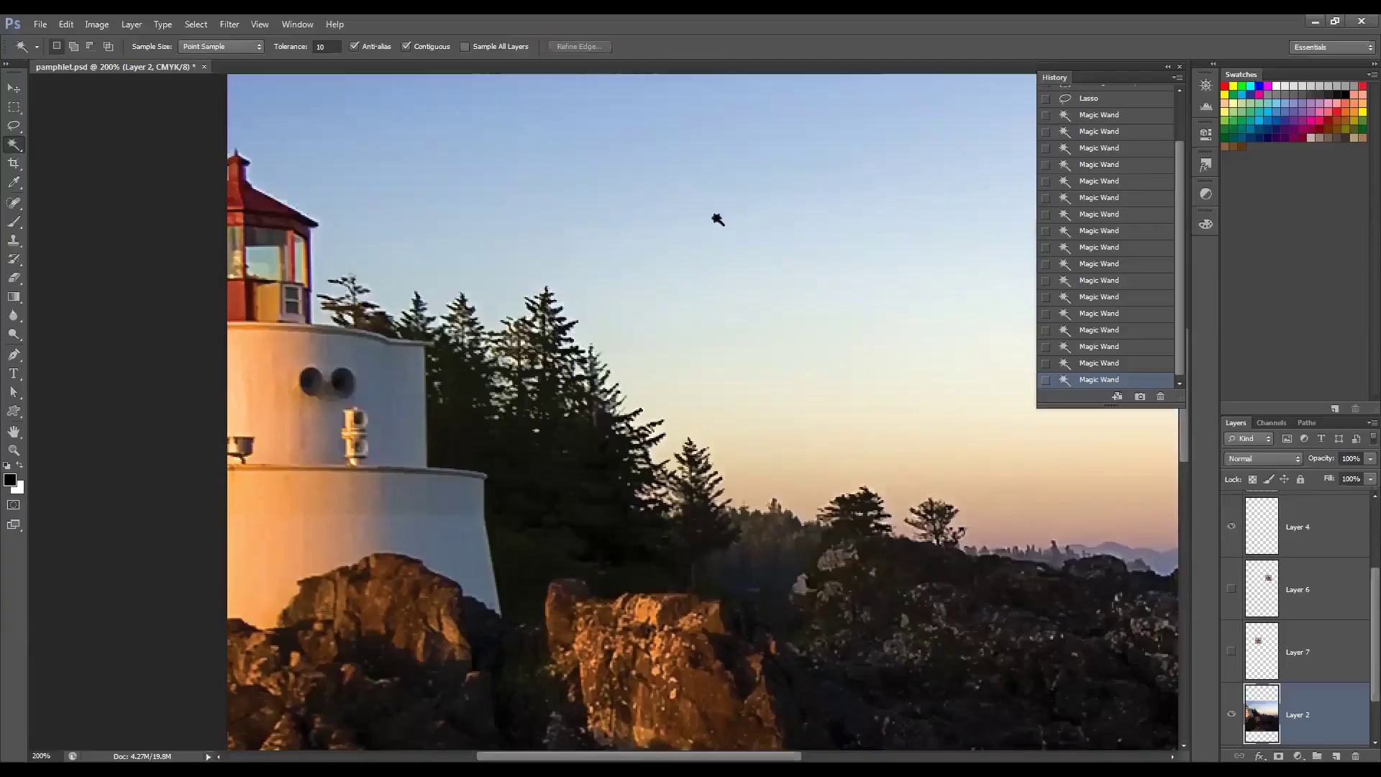
left_click(14, 106)
left_click_drag(511, 209, 767, 472)
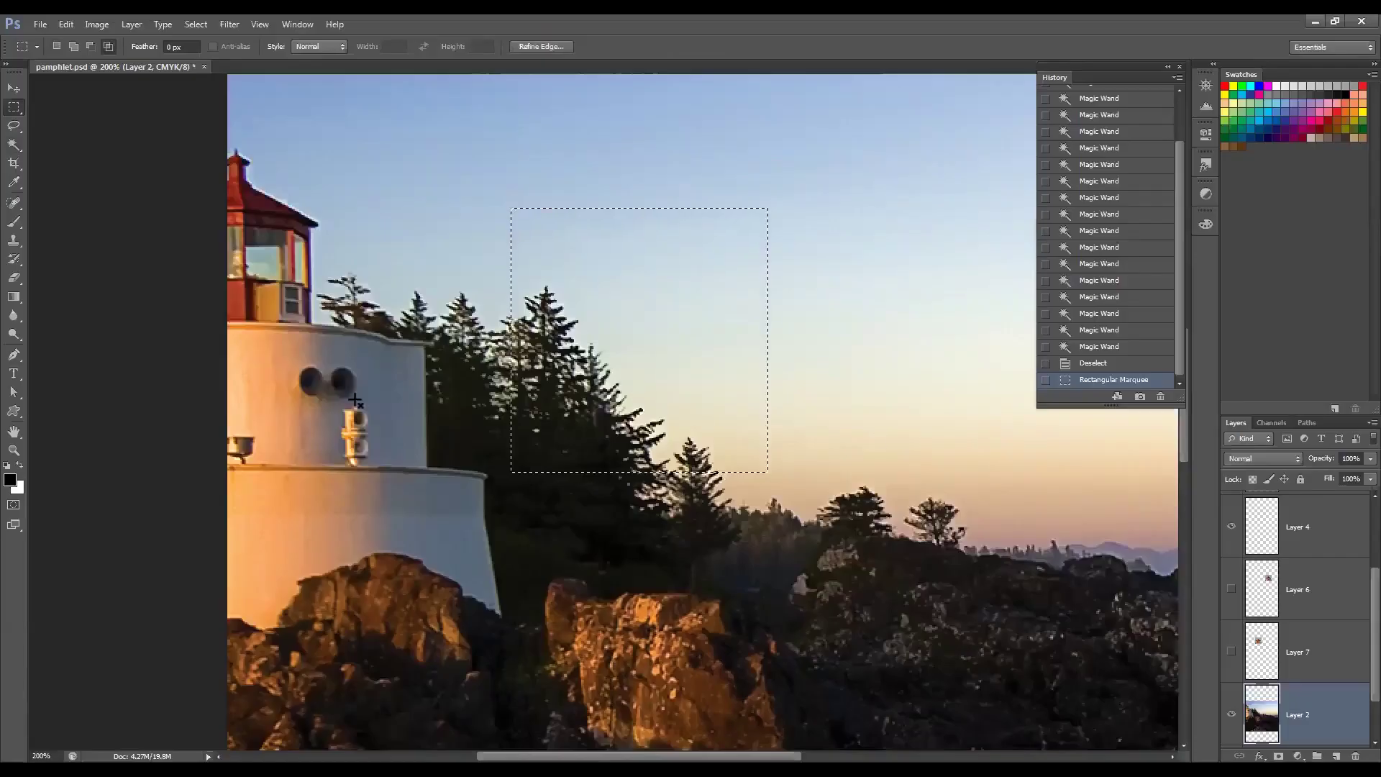
Step: Replace the rectangular selection with an elliptical one over the treetops and sky, and subtract two overlapping ellipses from its lower edge
left_click(17, 107)
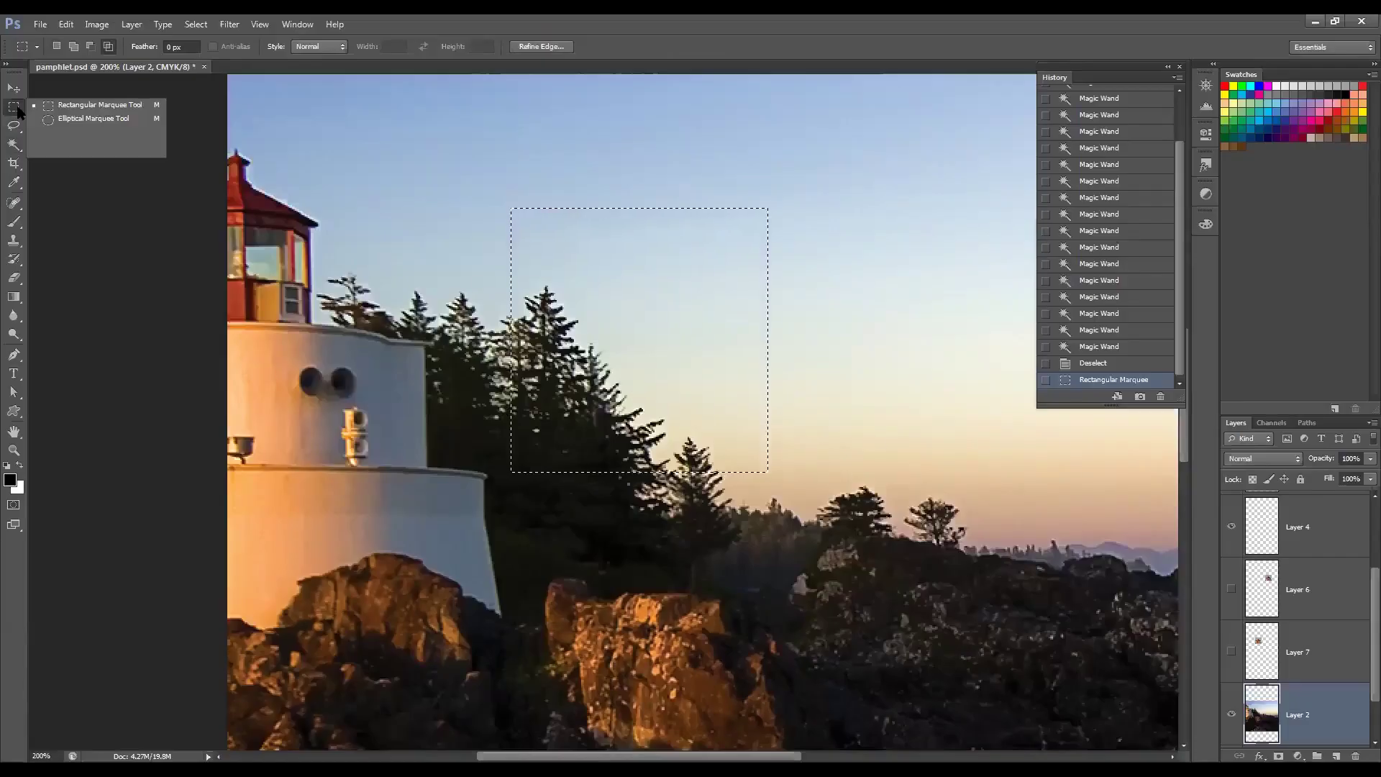
left_click(80, 119)
key("ctrl+d")
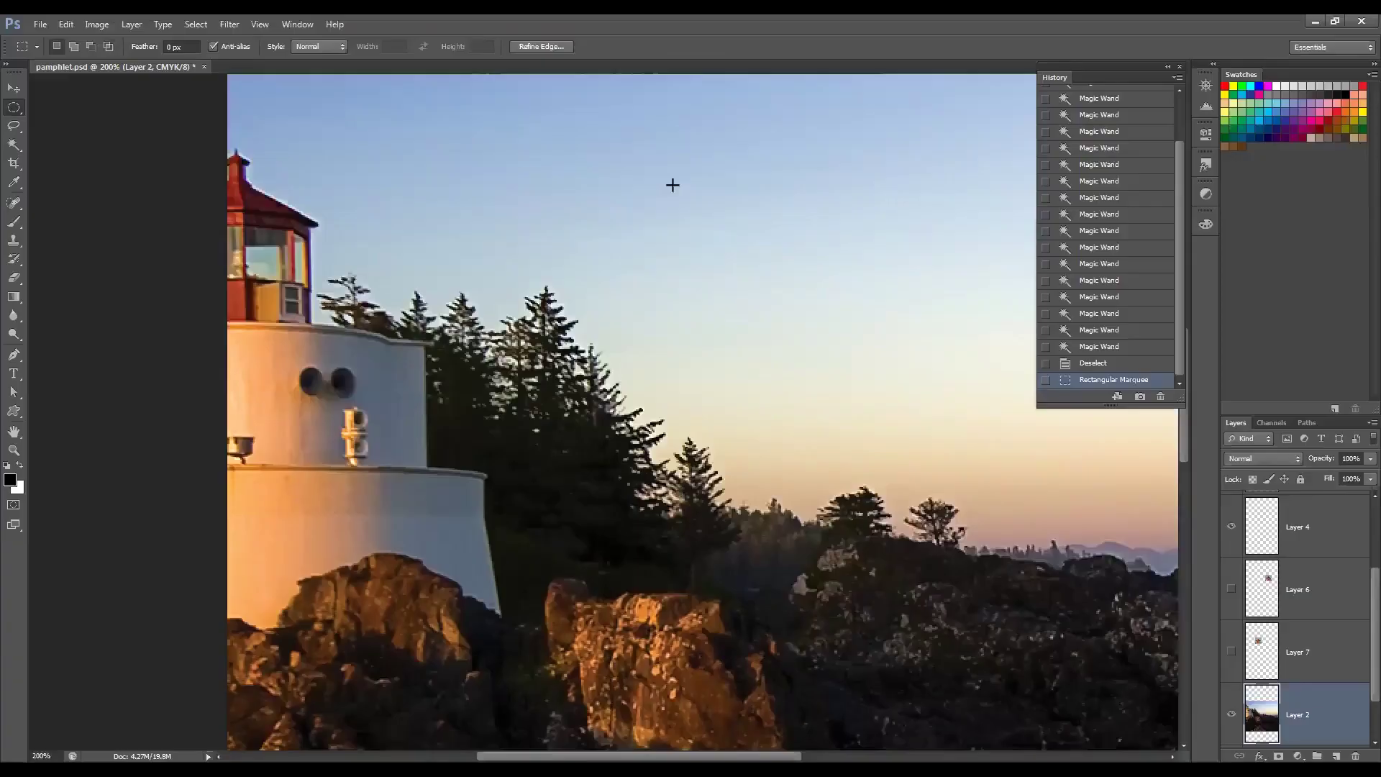
left_click_drag(533, 171, 759, 422)
left_click_drag(700, 278, 719, 414)
left_click_drag(504, 327, 722, 473)
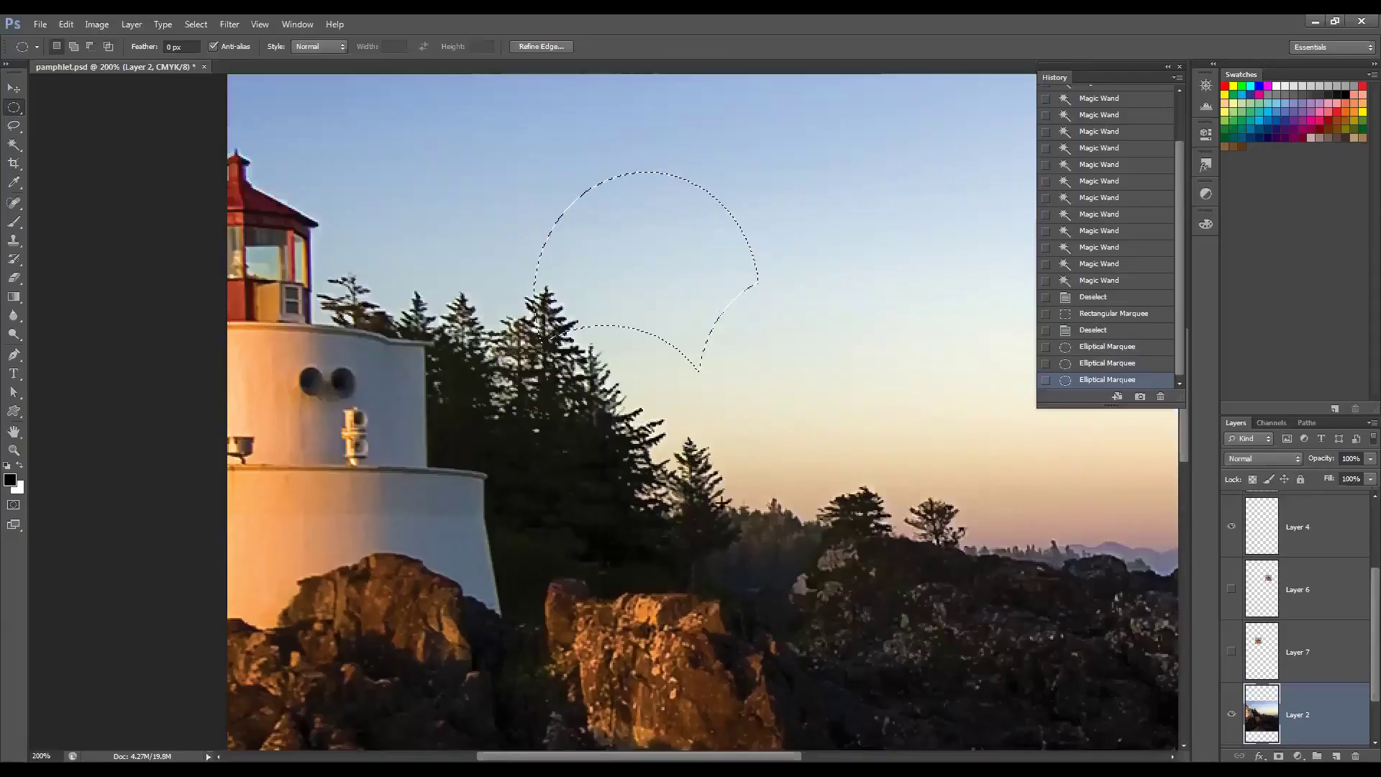
Step: Try moving the selected area of the photo sideways across the sky, and undo the move
key("ctrl")
key("v")
left_click_drag(675, 261, 787, 261)
key("ctrl+z")
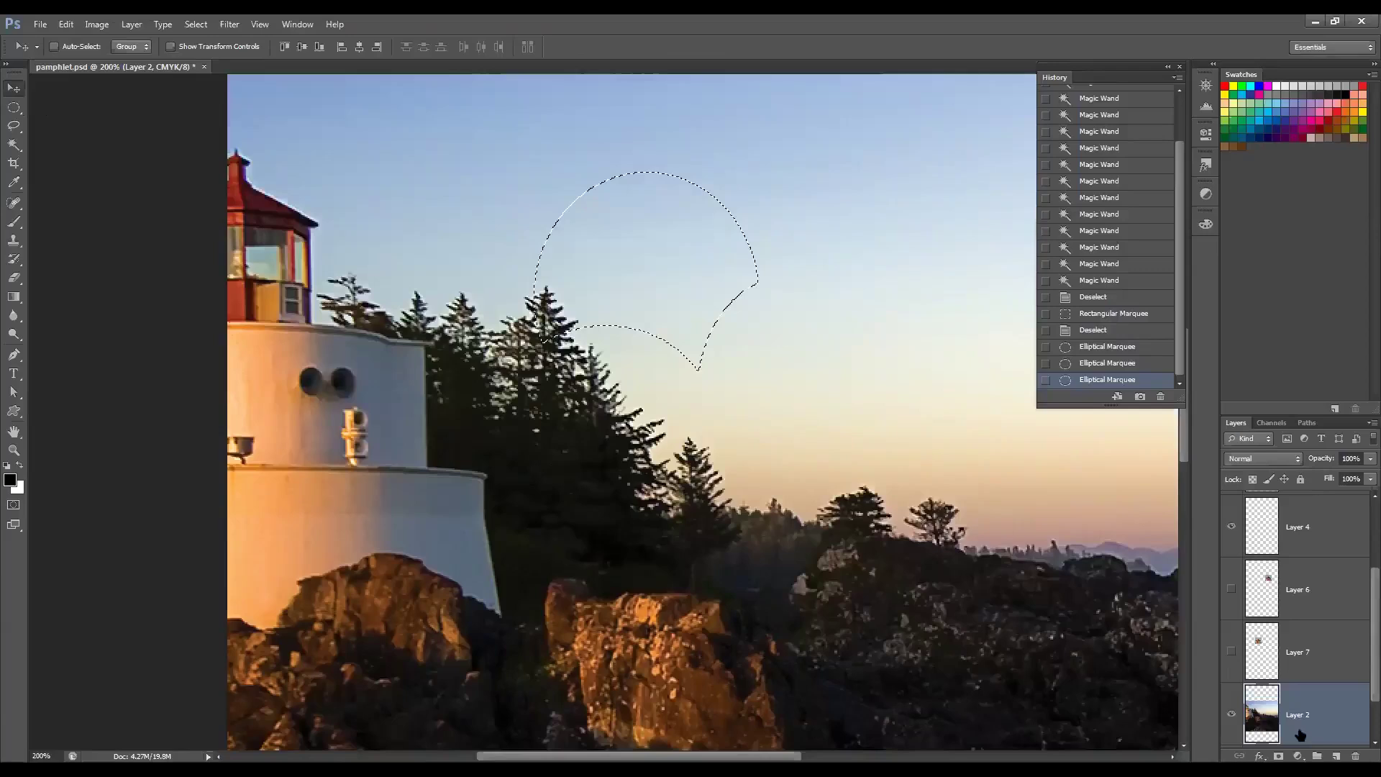
Step: Hide Layer 2 to view the selection outline alone, show the layer again and clear the selection
left_click(1231, 715)
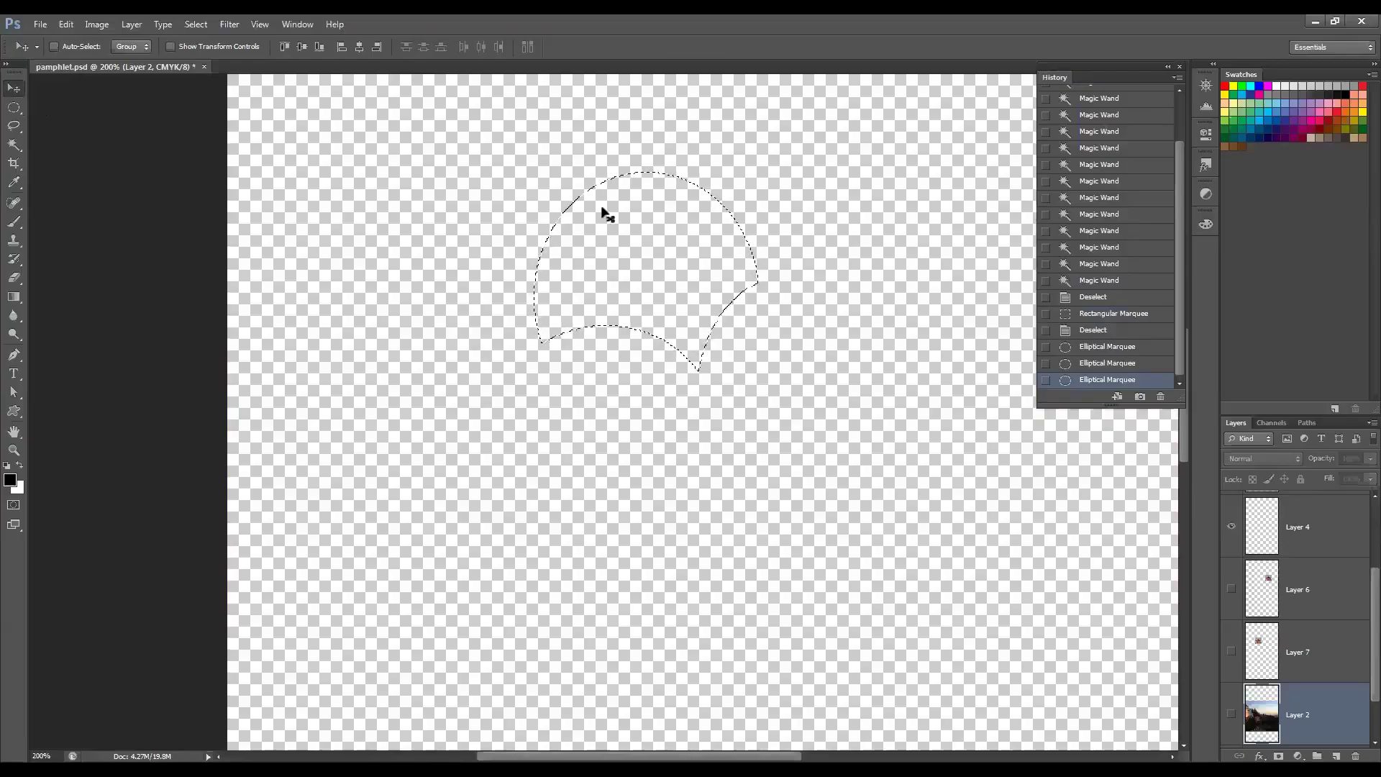
left_click(14, 182)
key("v")
left_click(1231, 714)
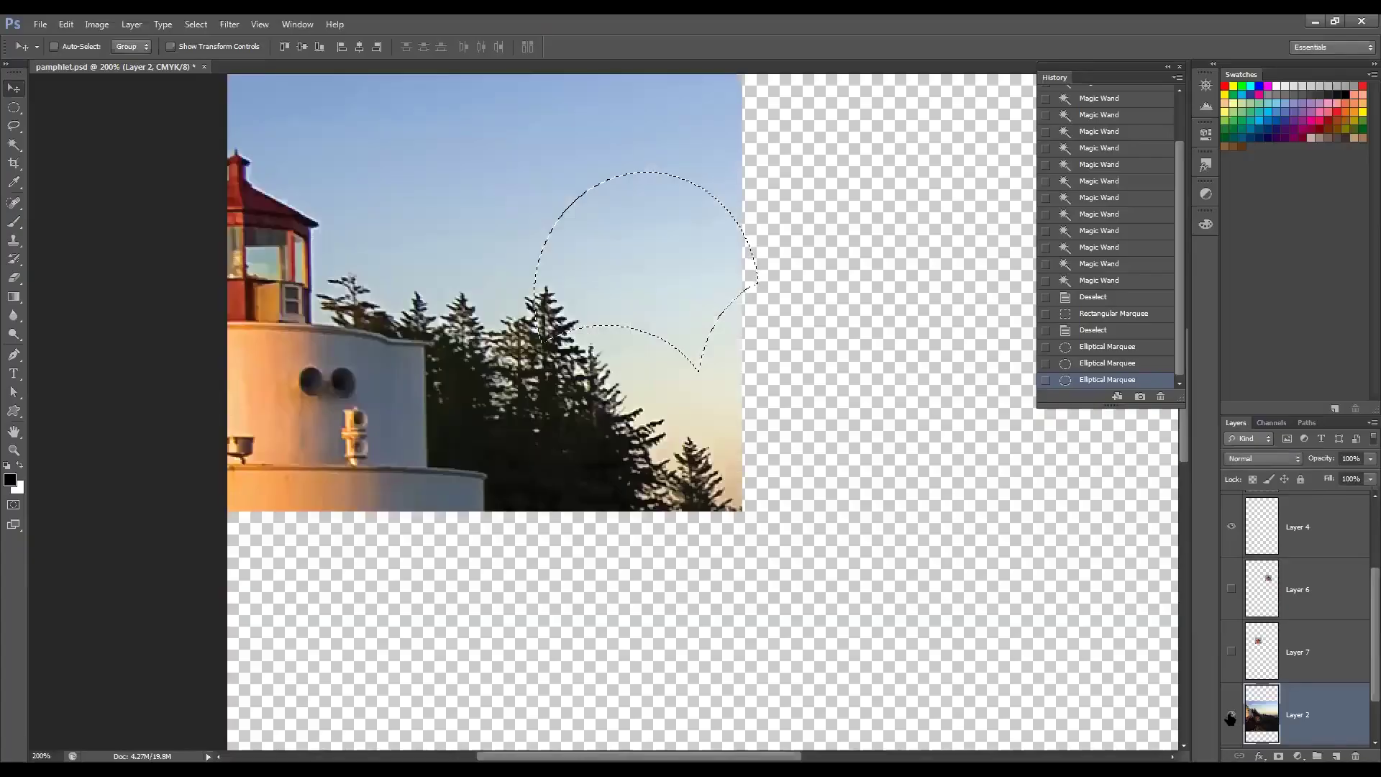
key("ctrl+d")
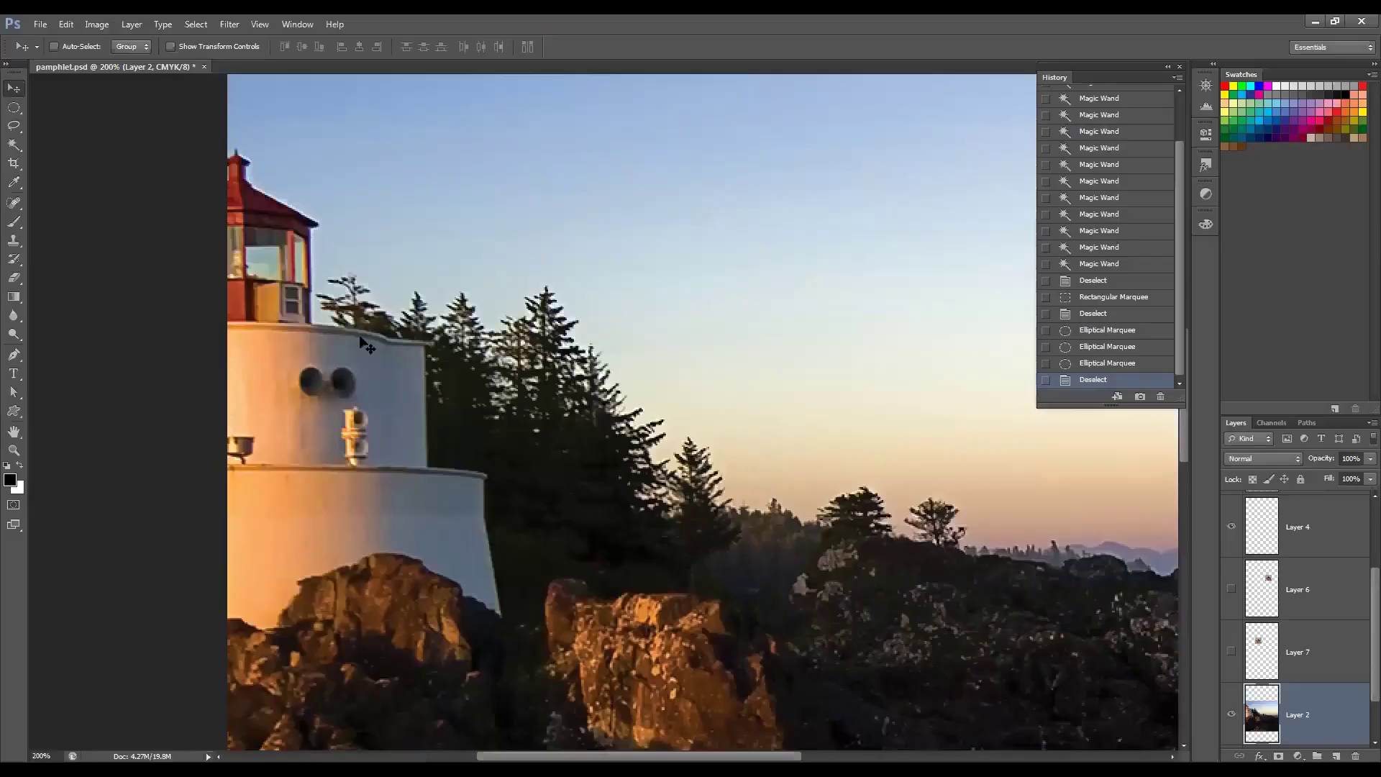
Step: Lasso around the lighthouse down to the rocks, then hide Layer 2 and make Layer 4 active
left_click(15, 125)
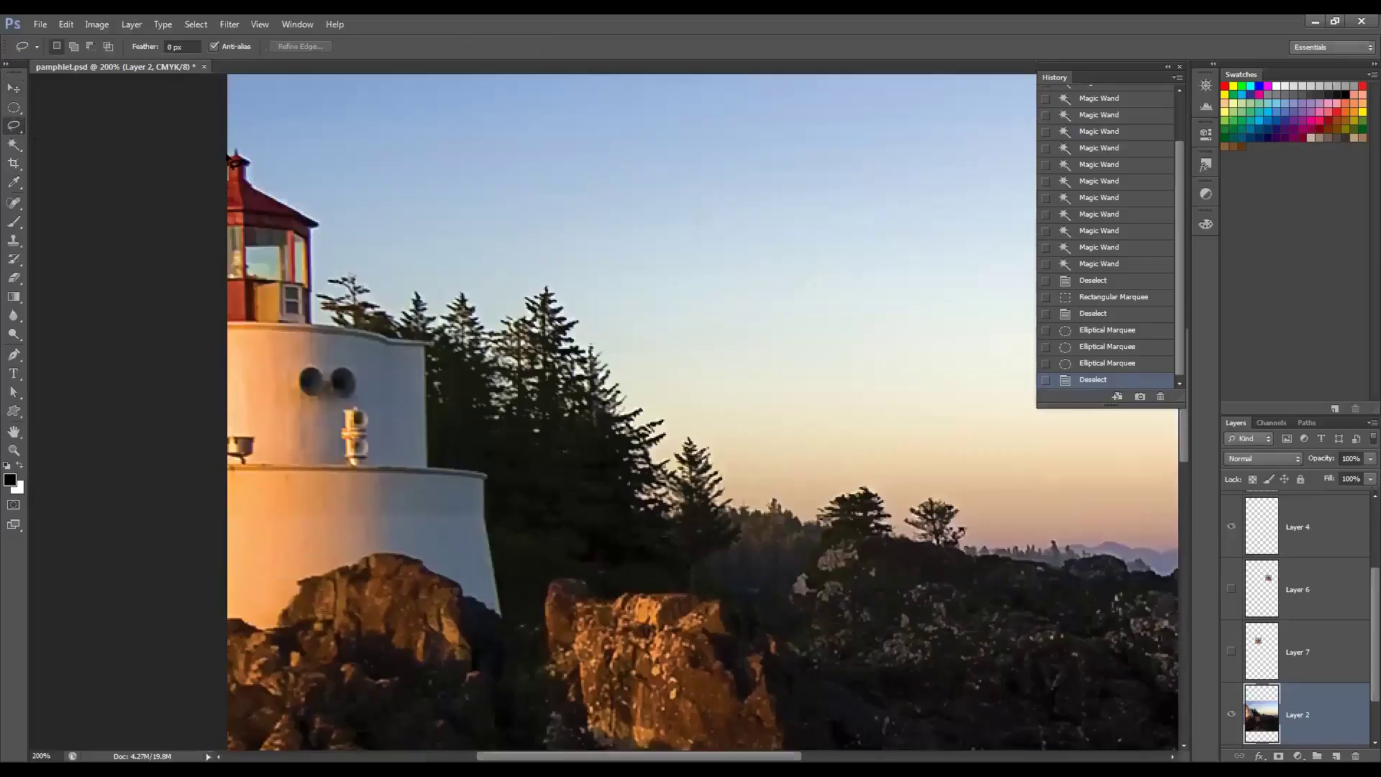
mouse_move(234, 149)
left_mouse_down()
mouse_move(319, 225)
mouse_move(316, 326)
mouse_move(429, 337)
mouse_move(436, 469)
mouse_move(497, 481)
mouse_move(516, 630)
mouse_move(381, 554)
mouse_move(220, 622)
mouse_move(190, 570)
left_mouse_up()
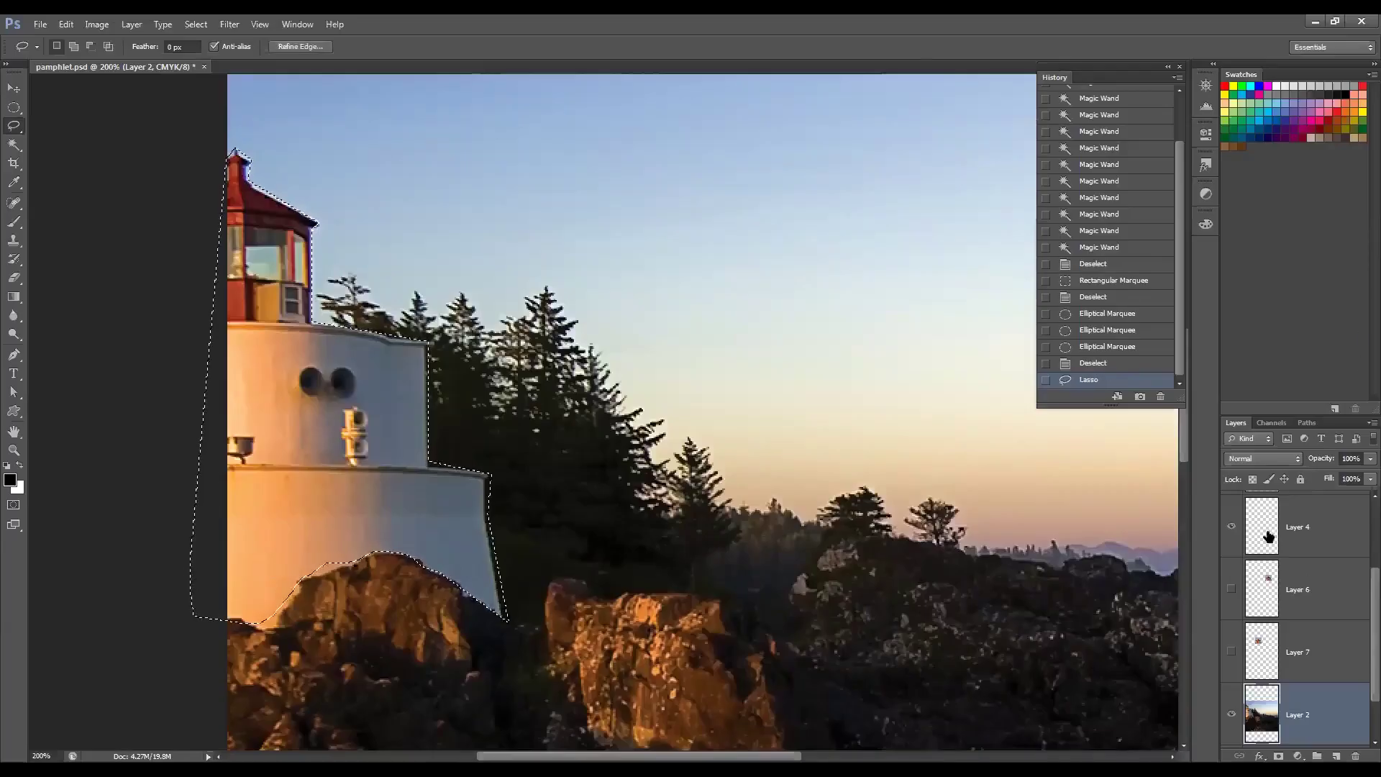
left_click(1232, 713)
left_click(1300, 534)
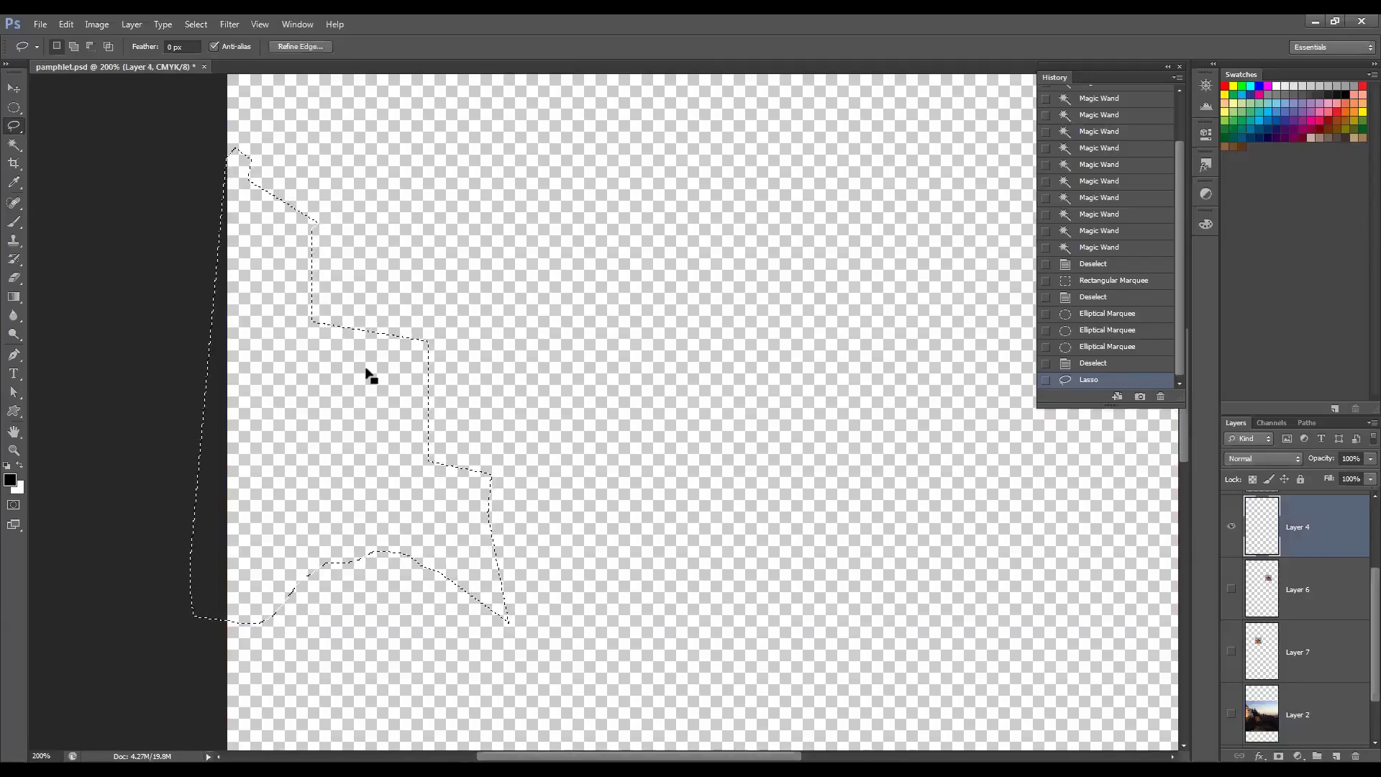
Step: Try filling the lighthouse-shaped selection with the black foreground colour and the white background colour, undoing each fill
left_click(67, 25)
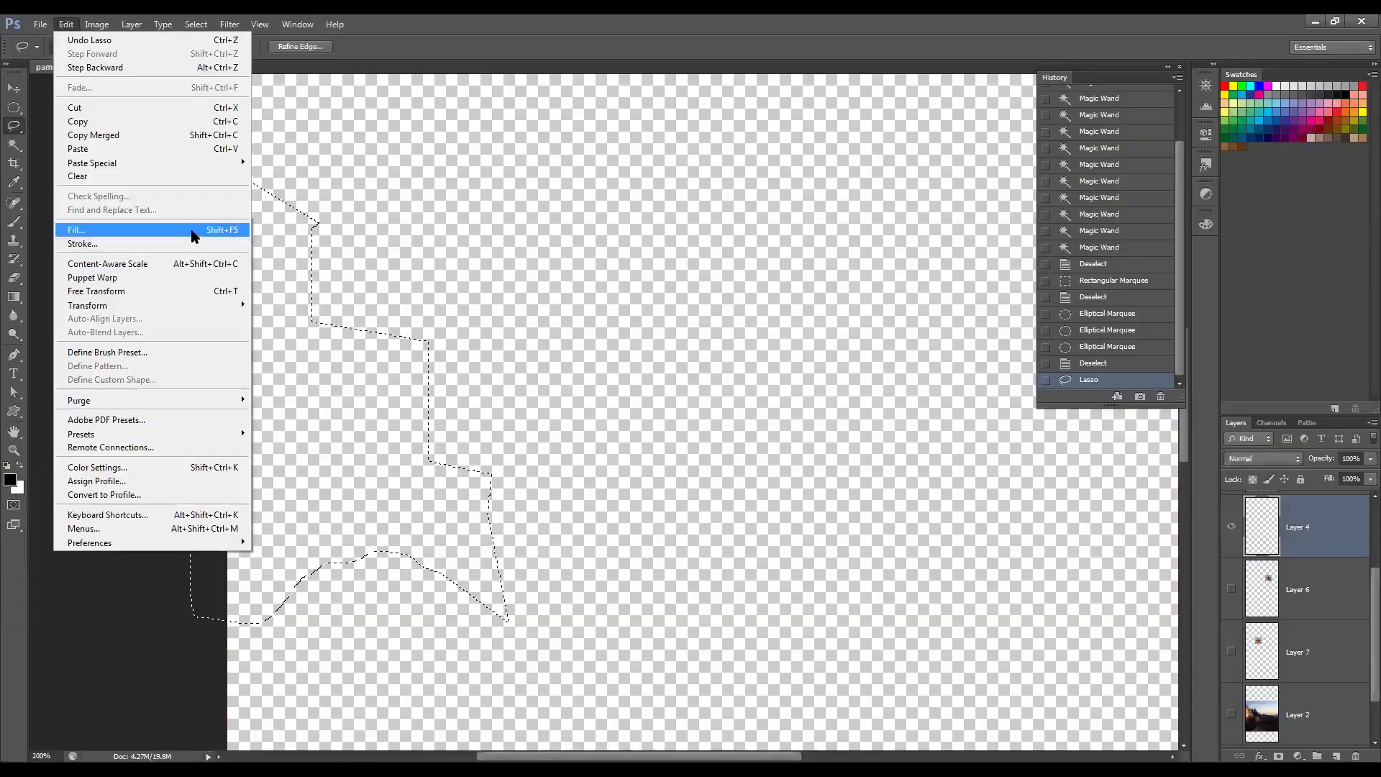
mouse_move(334, 25)
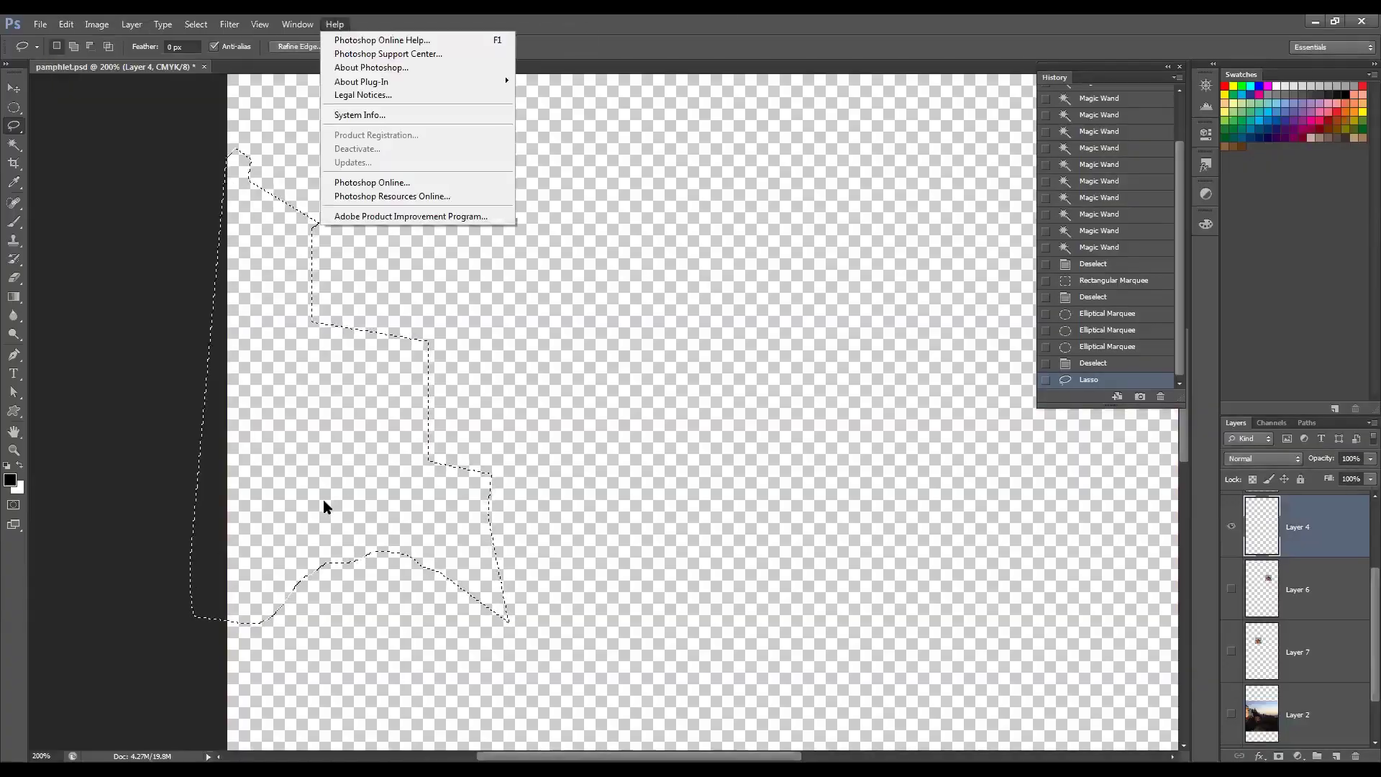
left_click(179, 296)
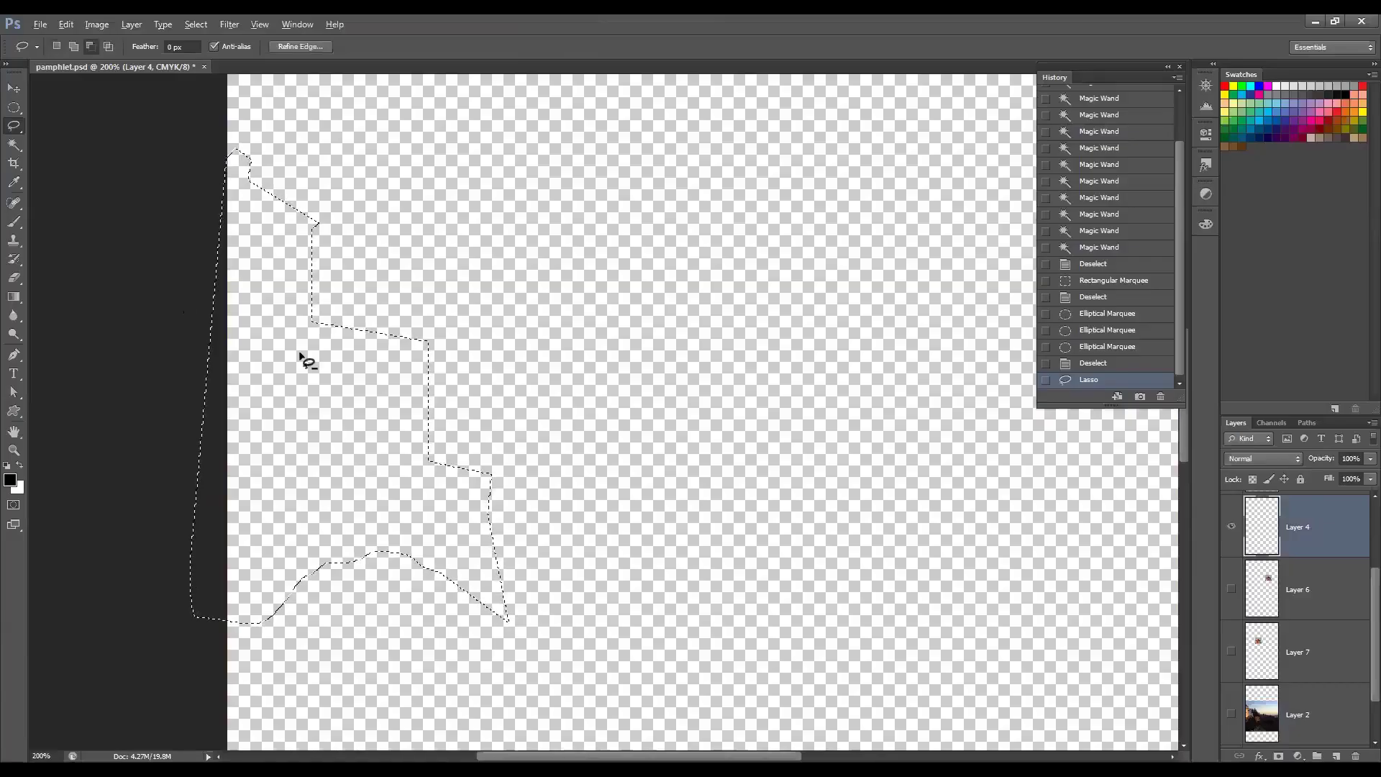
key("alt+BackSpace")
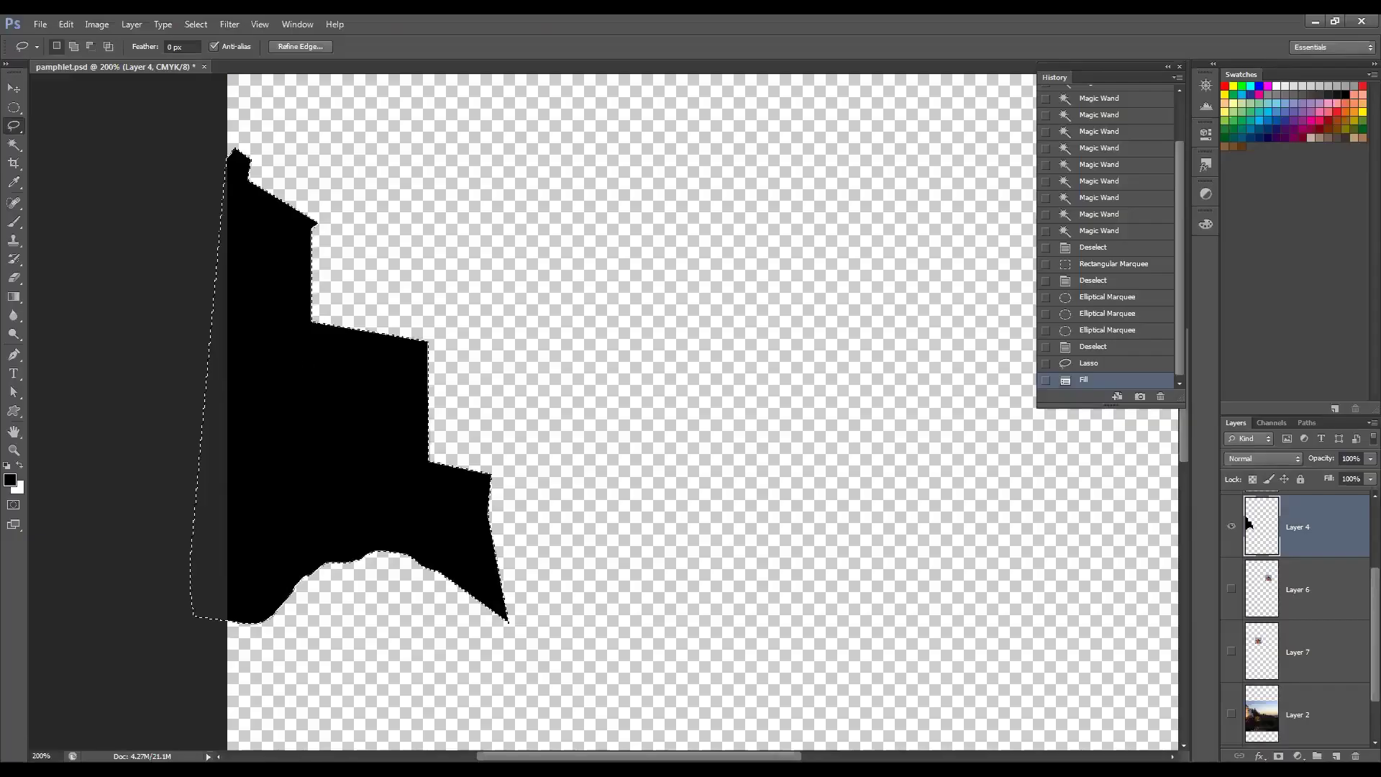
key("ctrl+z")
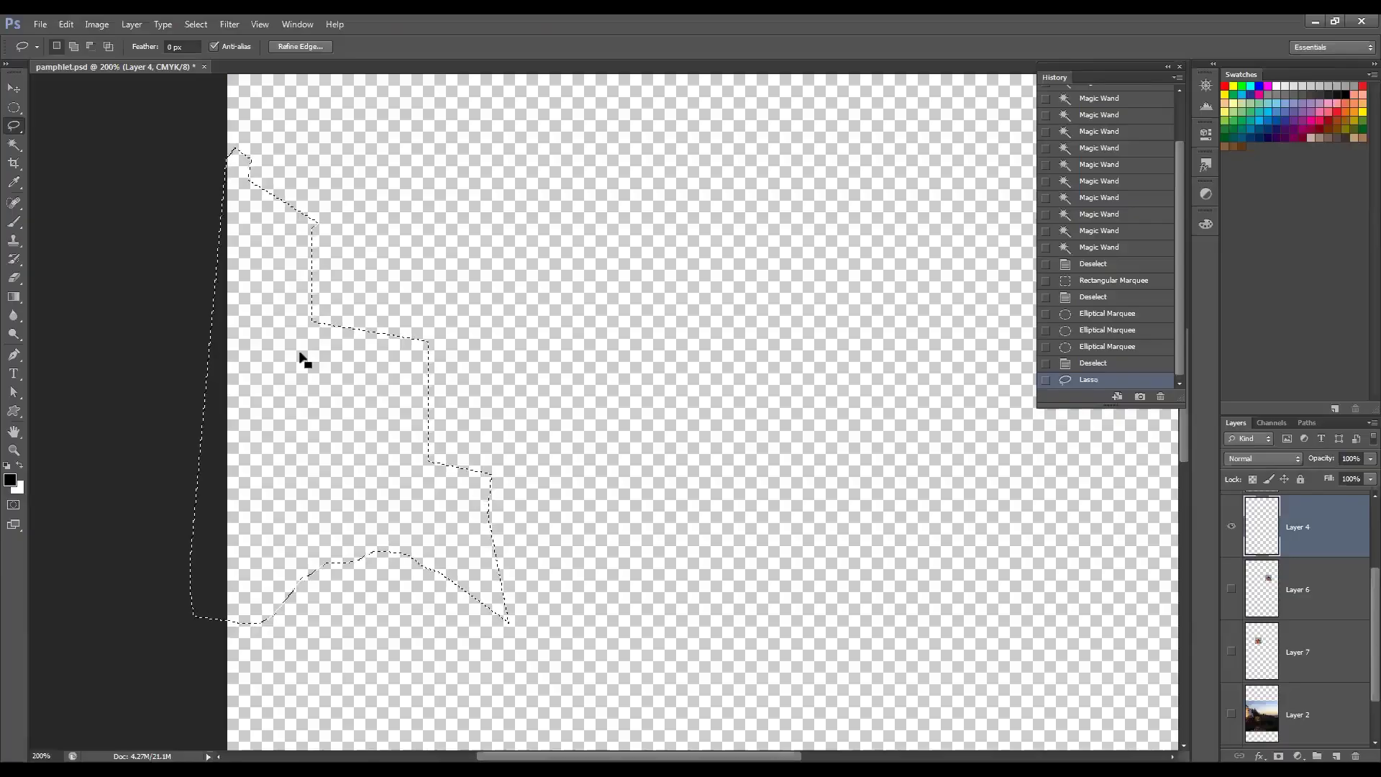
key("ctrl+BackSpace")
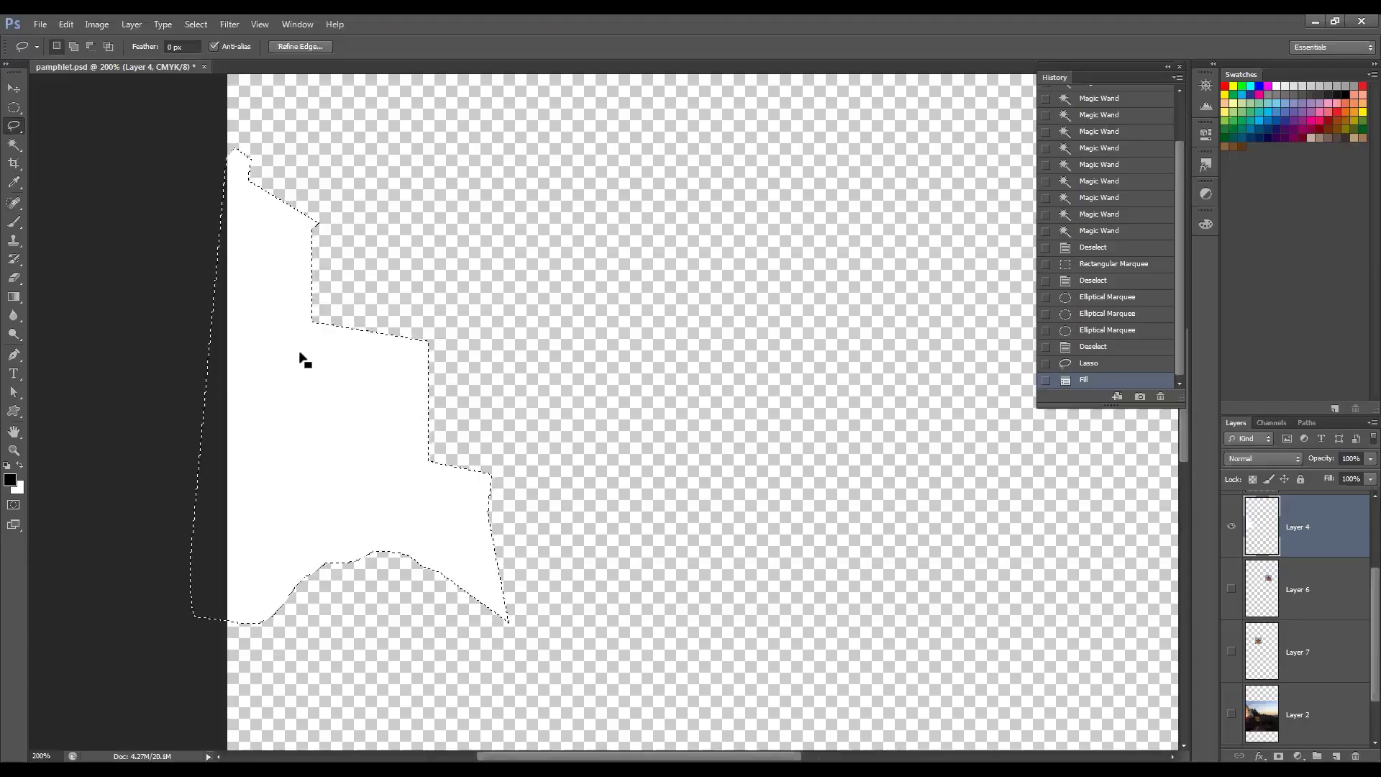
key("ctrl+z")
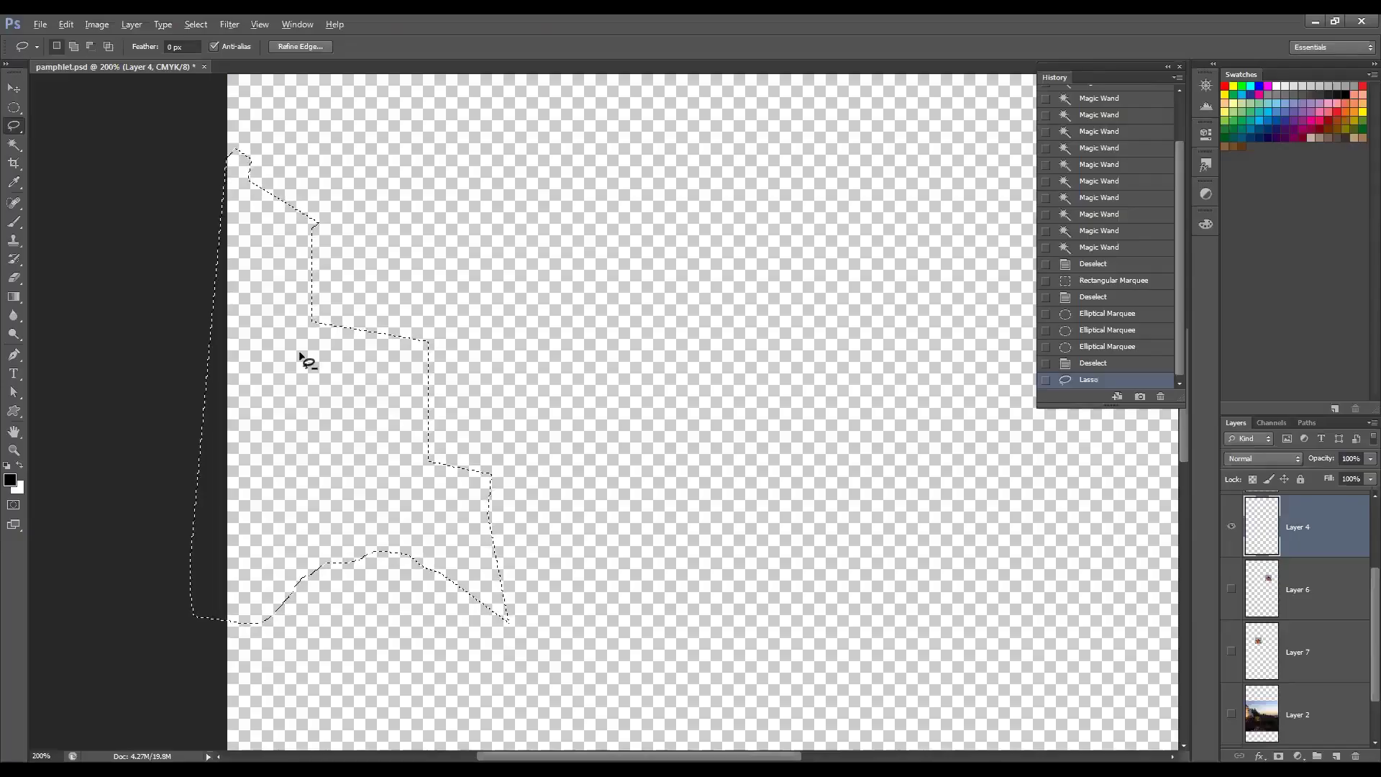
Step: Fill the lighthouse-shaped selection on Layer 4 with black, fill it over with white, and clear the selection
key("alt+BackSpace")
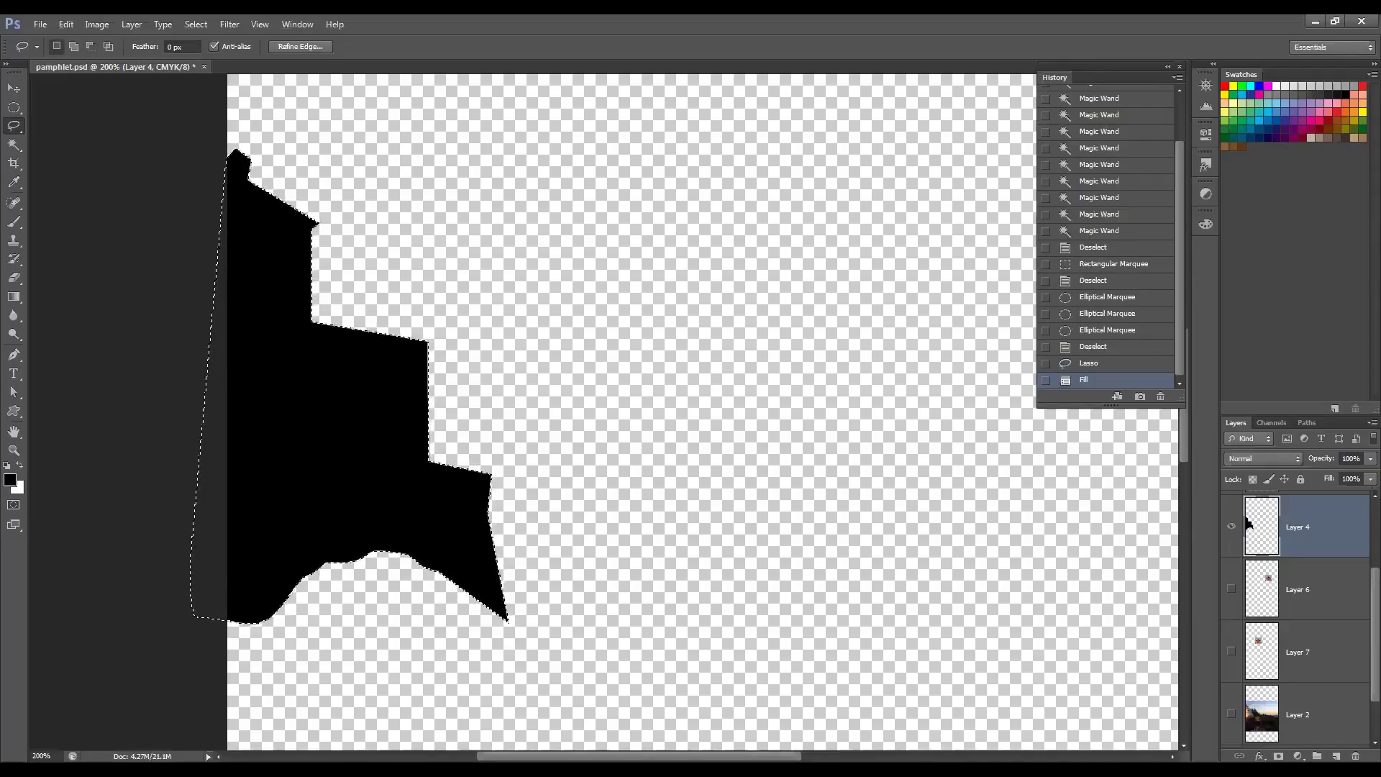
key("ctrl+BackSpace")
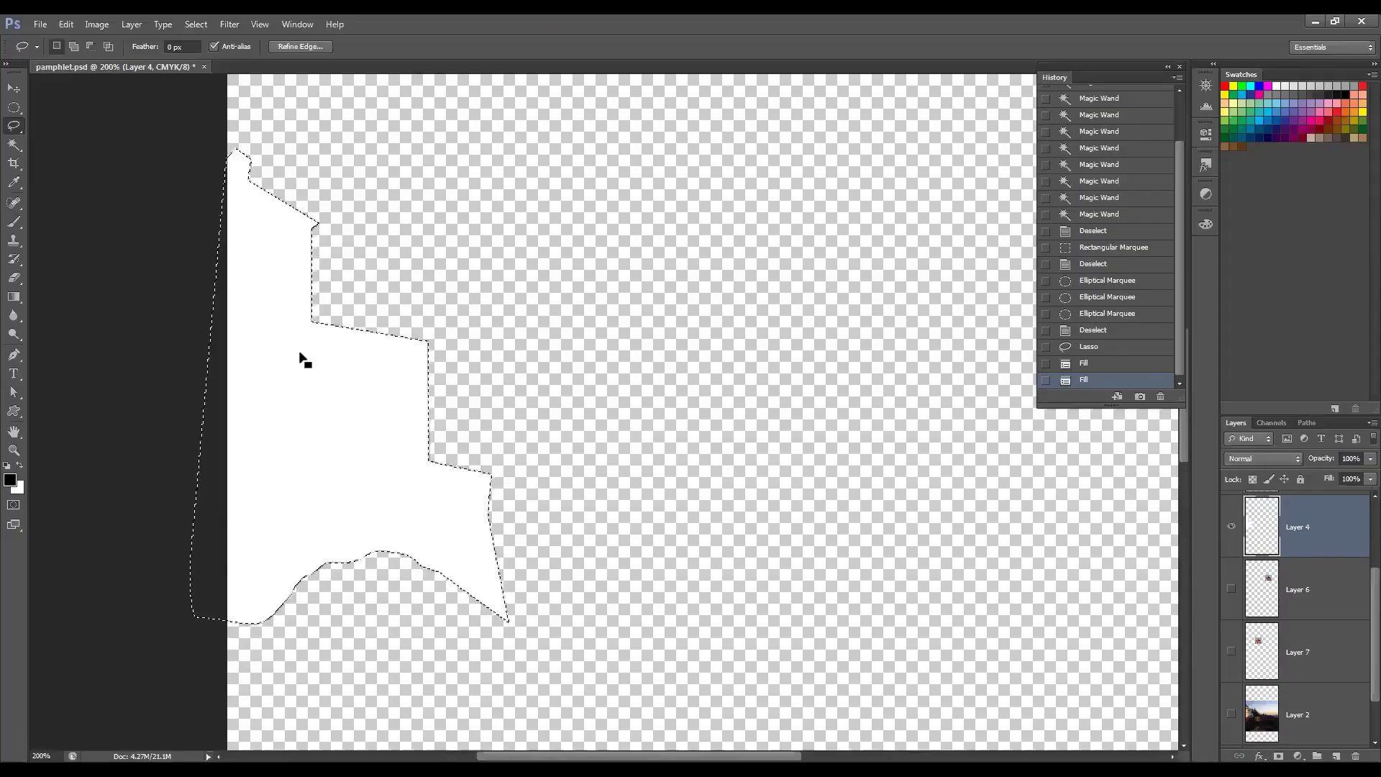
key("ctrl+d")
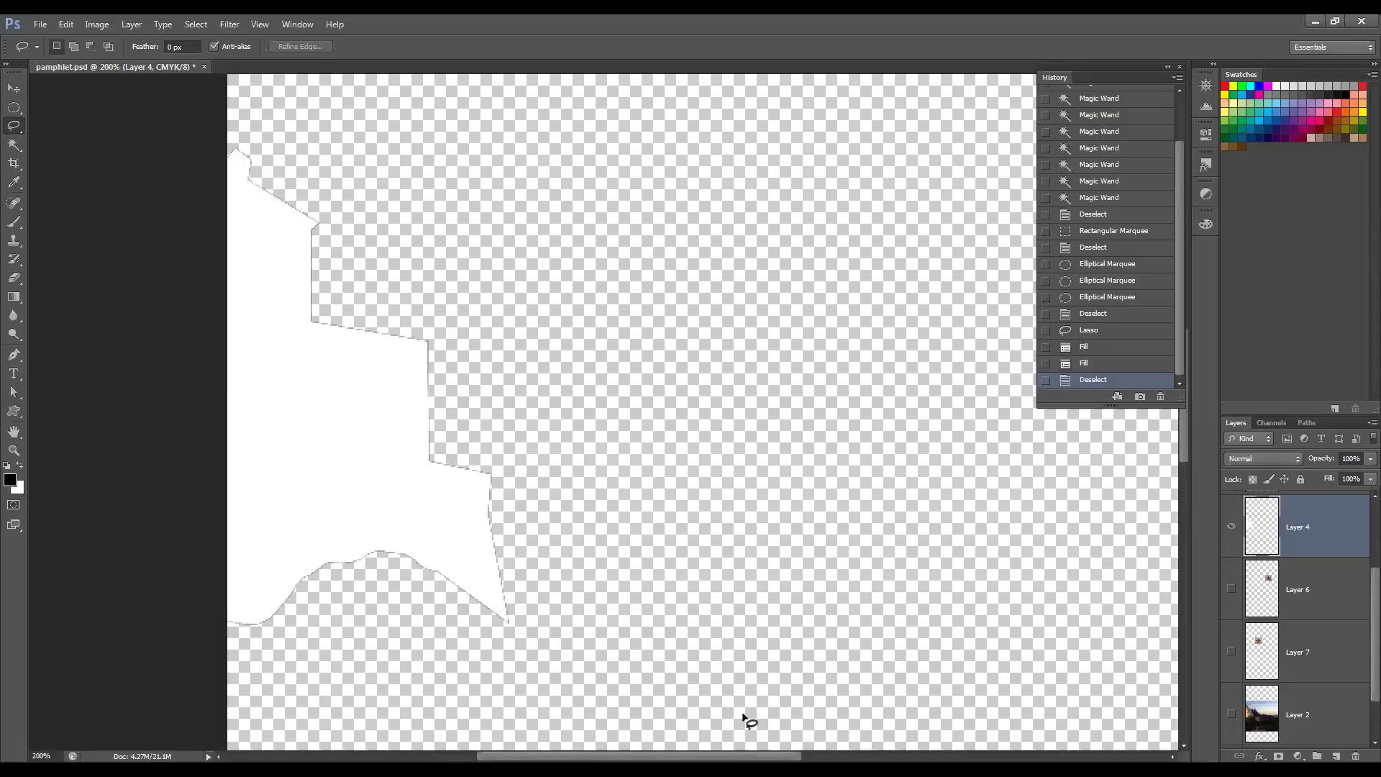
Step: Hide Layer 4 and show the penguin photo on Layer 3
left_click(1232, 528)
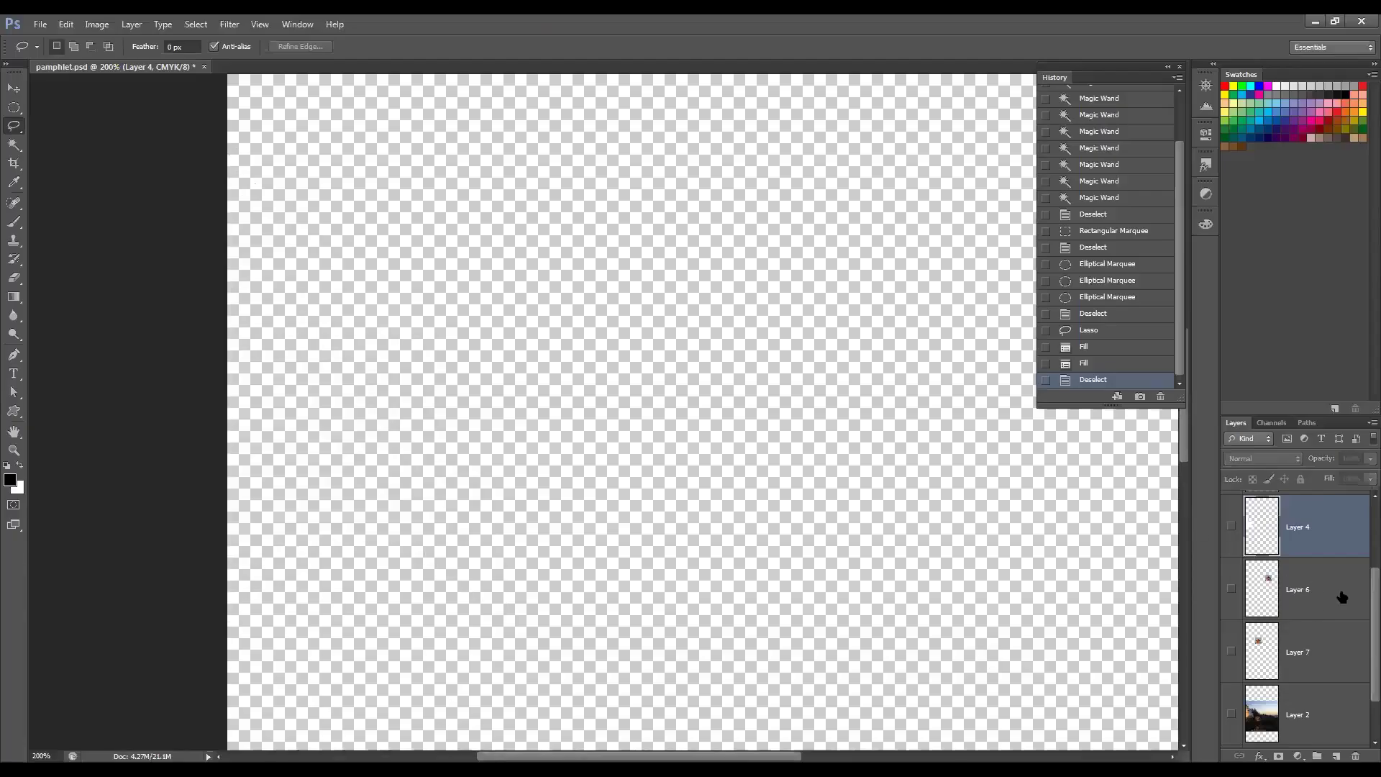
scroll(1357, 597, "up", 2)
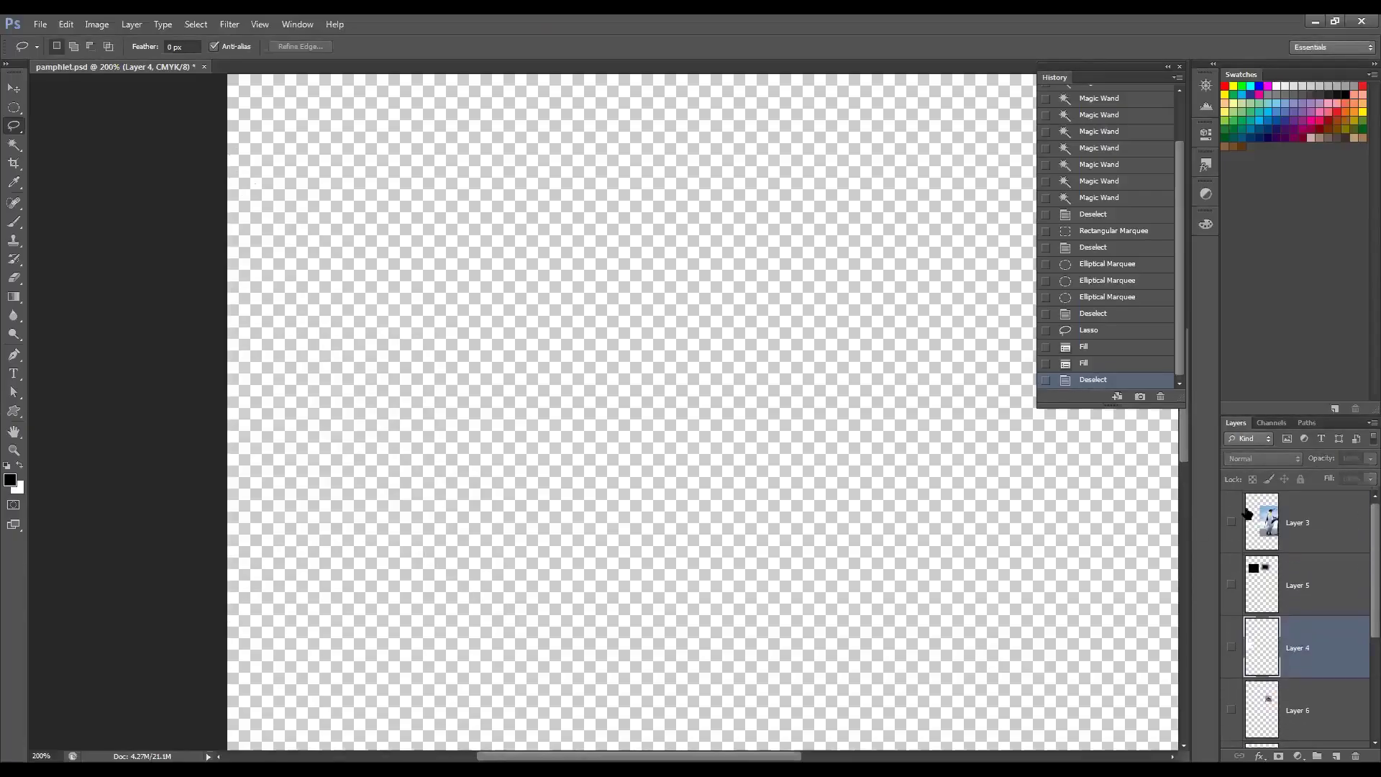
left_click(1232, 527)
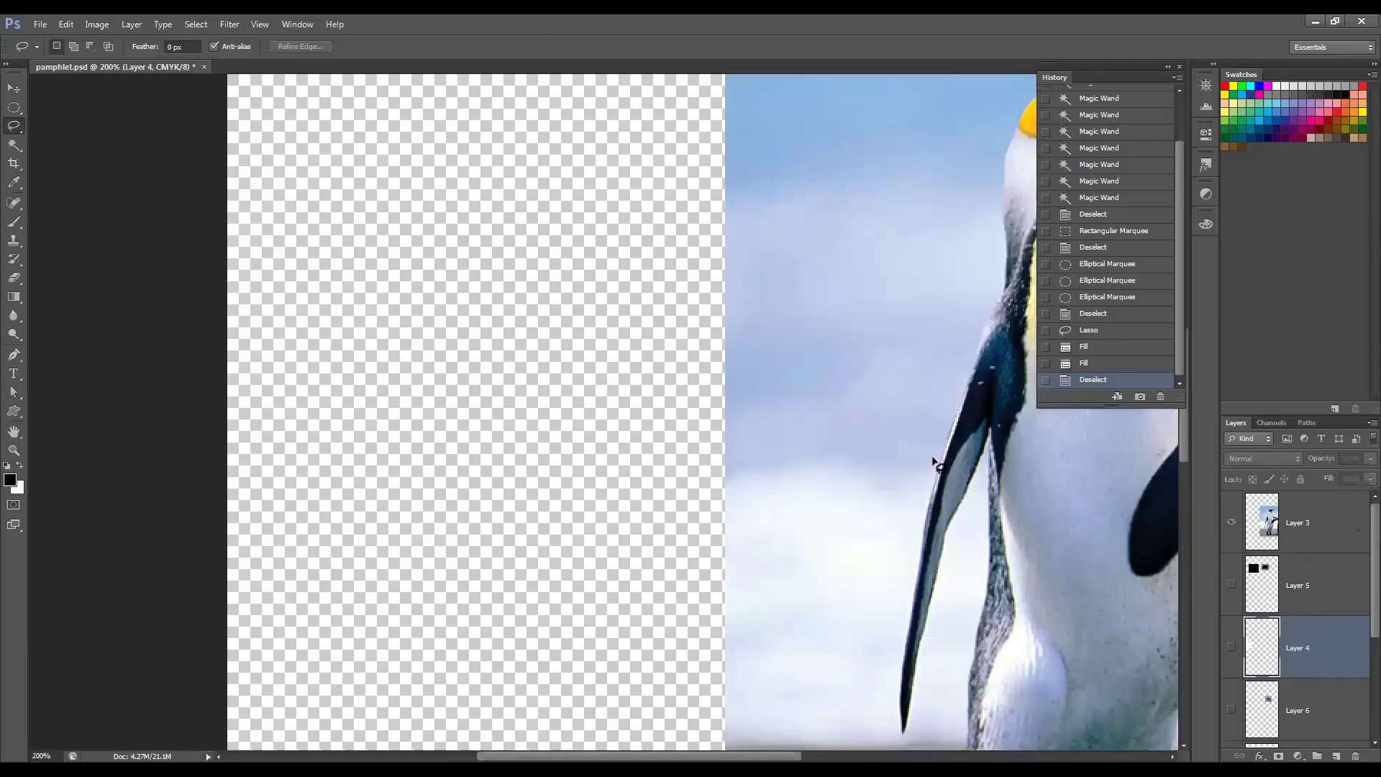
Step: Trace the whole standing penguin with the Lasso at 500% zoom, starting and closing the outline at its upper beak tip
key("ctrl+minus")
key("ctrl+minus")
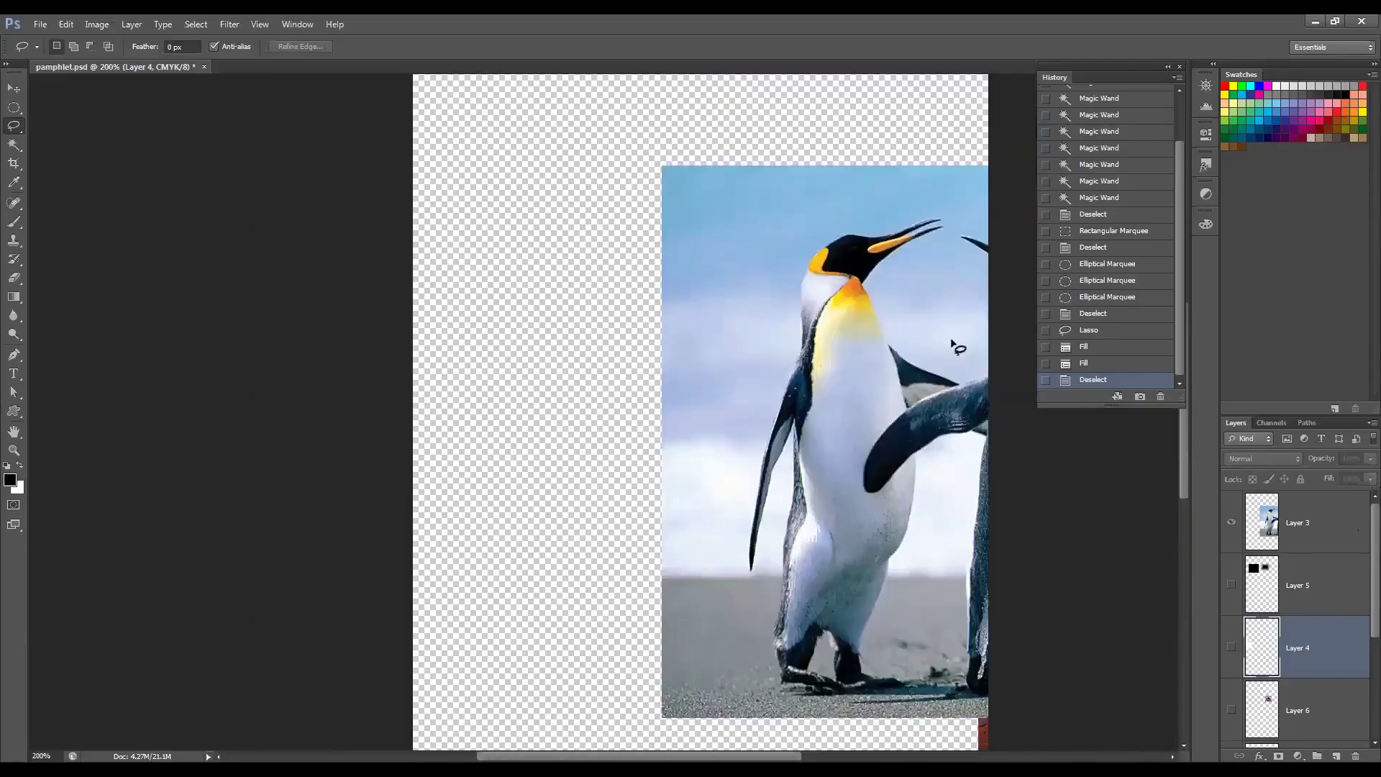
left_click_drag(850, 354, 728, 407)
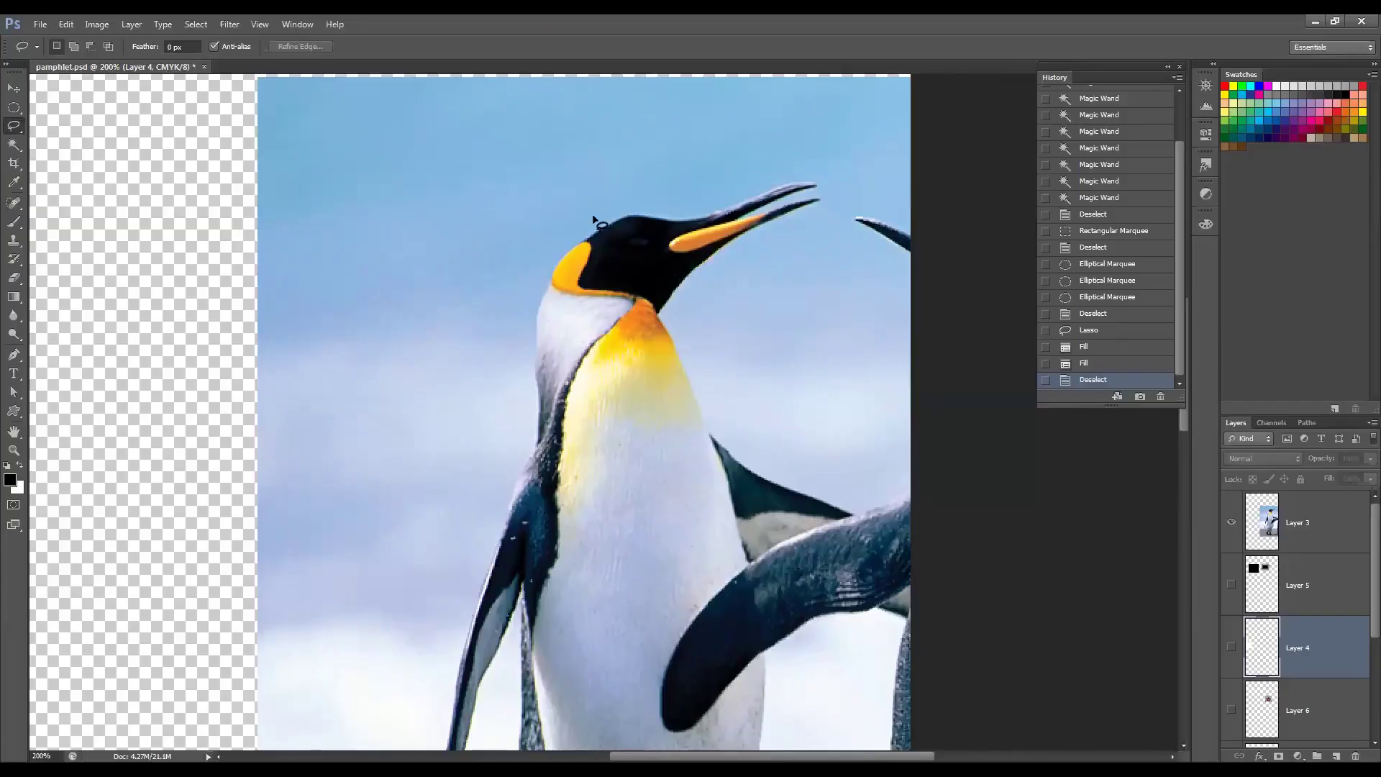
scroll(724, 254, "up", 2)
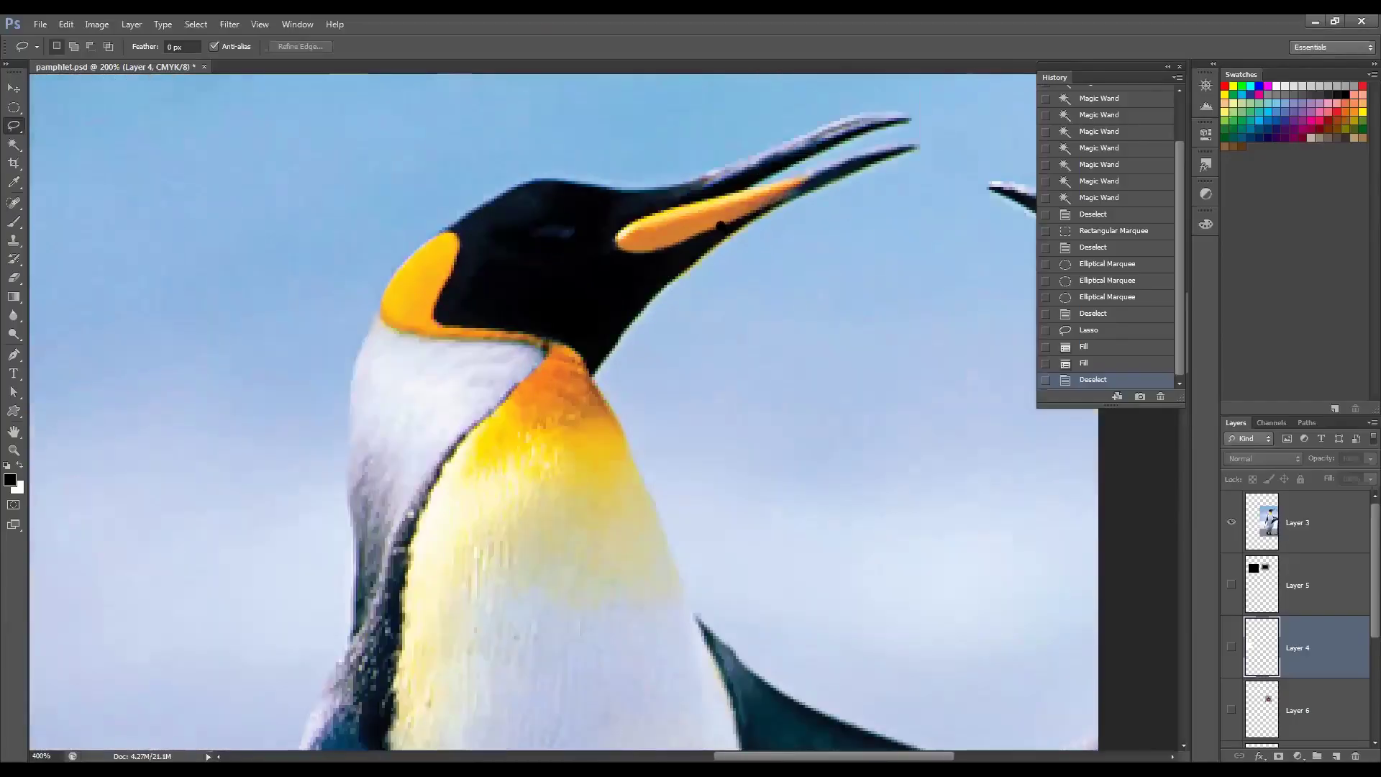
scroll(720, 226, "up", 1)
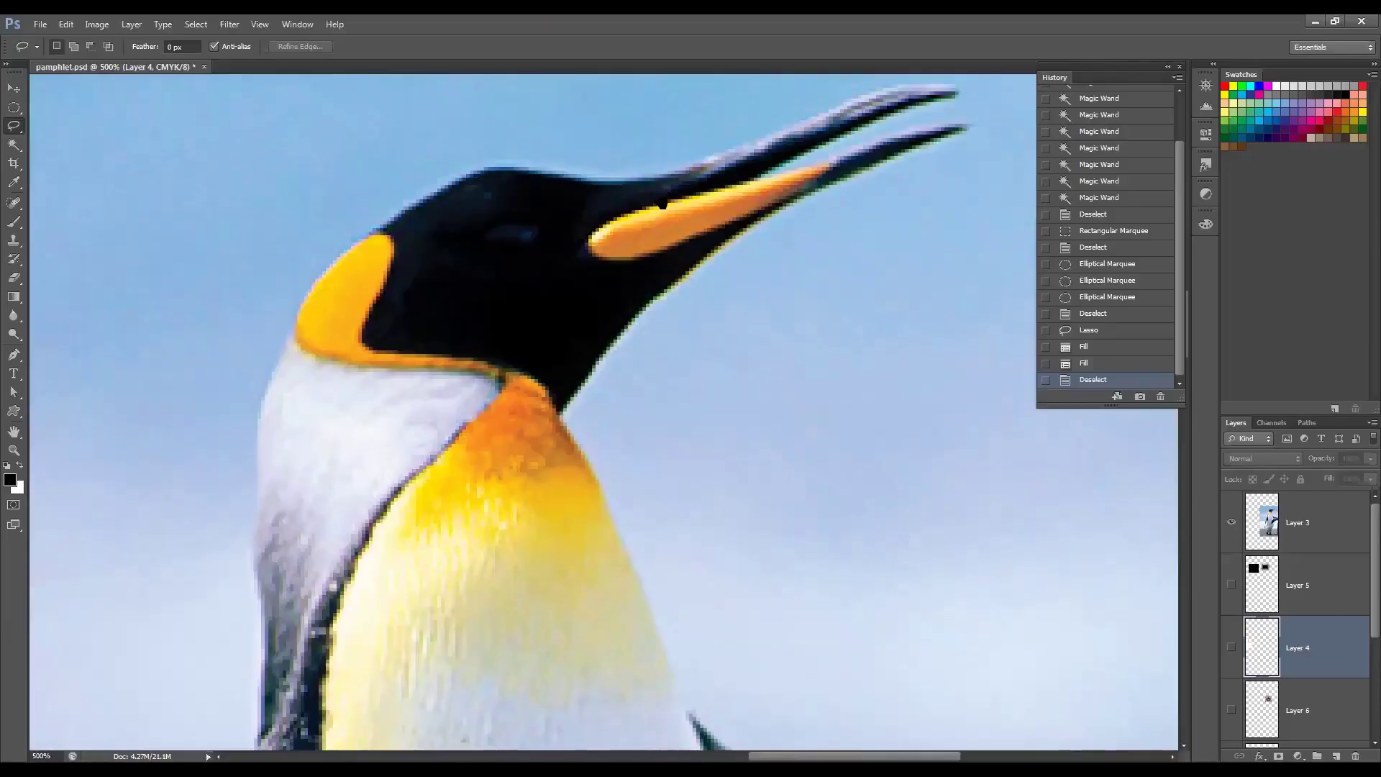
scroll(663, 205, "up", 3)
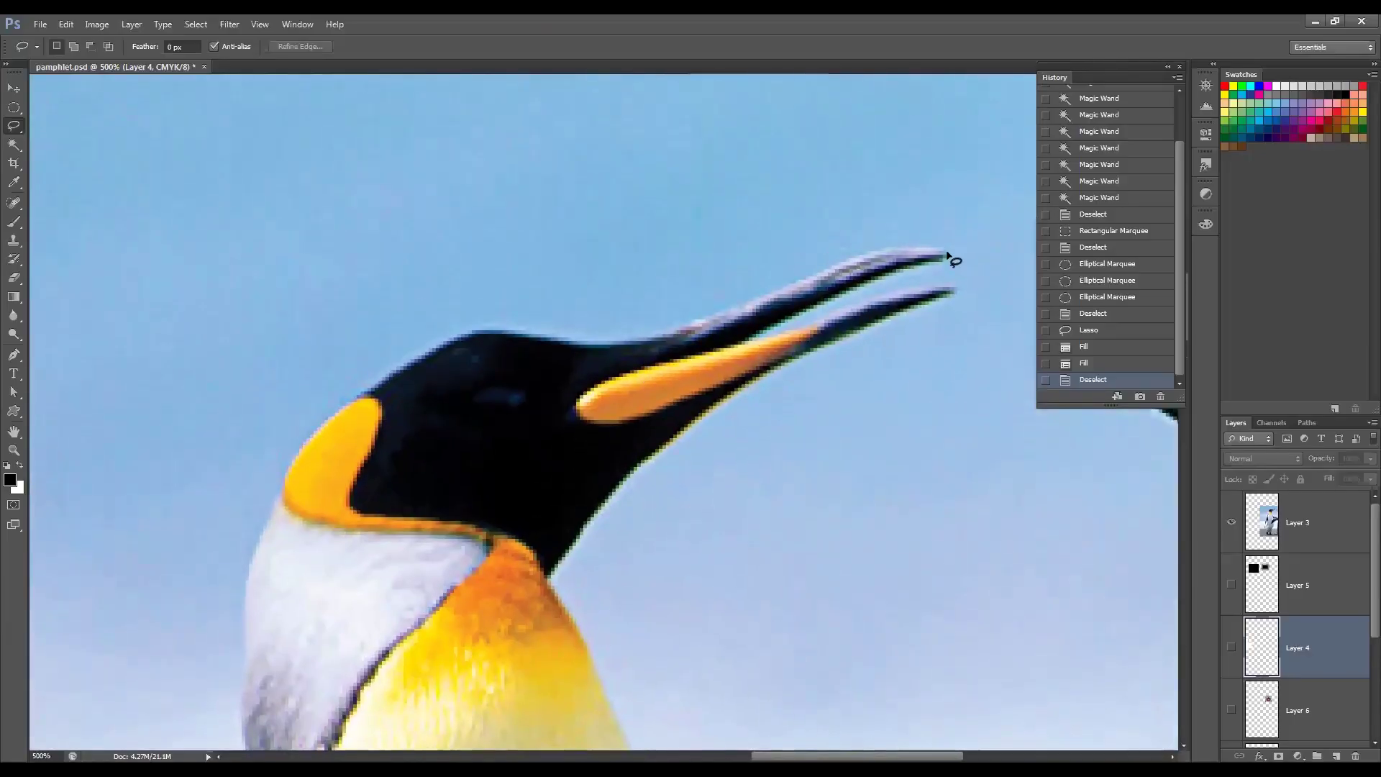
mouse_move(947, 253)
left_mouse_down()
mouse_move(853, 256)
mouse_move(640, 341)
mouse_move(490, 325)
mouse_move(382, 372)
mouse_move(316, 426)
mouse_move(243, 568)
mouse_move(236, 671)
mouse_move(250, 684)
mouse_move(338, 658)
mouse_move(466, 738)
mouse_move(450, 739)
mouse_move(160, 138)
mouse_move(239, 283)
mouse_move(248, 427)
mouse_move(250, 413)
mouse_move(231, 487)
mouse_move(234, 464)
mouse_move(182, 483)
mouse_move(114, 691)
mouse_move(68, 467)
mouse_move(44, 584)
mouse_move(184, 567)
mouse_move(188, 605)
mouse_move(155, 524)
mouse_move(184, 547)
mouse_move(204, 388)
mouse_move(270, 310)
mouse_move(204, 376)
mouse_move(262, 444)
mouse_move(273, 369)
mouse_move(358, 251)
mouse_move(336, 245)
mouse_move(384, 167)
mouse_move(386, 107)
mouse_move(386, 252)
mouse_move(349, 453)
mouse_move(380, 441)
mouse_move(342, 663)
mouse_move(318, 660)
mouse_move(338, 752)
mouse_move(374, 385)
mouse_move(303, 720)
mouse_move(278, 663)
mouse_move(352, 376)
mouse_move(300, 529)
mouse_move(337, 640)
mouse_move(654, 651)
mouse_move(935, 604)
mouse_move(795, 576)
mouse_move(715, 451)
mouse_move(927, 234)
mouse_move(854, 309)
mouse_move(857, 226)
mouse_move(1072, 24)
mouse_move(1007, 237)
mouse_move(956, 256)
mouse_move(990, 456)
mouse_move(994, 214)
mouse_move(1202, 40)
mouse_move(1000, 69)
left_mouse_up()
mouse_move(624, 416)
left_mouse_down()
mouse_move(867, 315)
mouse_move(885, 327)
mouse_move(770, 44)
mouse_move(756, 347)
mouse_move(429, 203)
mouse_move(539, 225)
mouse_move(564, 250)
mouse_move(555, 271)
mouse_move(463, 213)
mouse_move(248, 16)
mouse_move(386, 187)
mouse_move(391, 333)
mouse_move(399, 304)
mouse_move(345, 214)
mouse_move(301, 16)
mouse_move(347, 355)
mouse_move(277, 190)
left_mouse_up()
mouse_move(308, 72)
left_mouse_down()
mouse_move(367, 27)
mouse_move(381, 72)
mouse_move(371, 316)
mouse_move(350, 320)
mouse_move(472, 220)
mouse_move(449, 244)
mouse_move(563, 205)
mouse_move(587, 179)
mouse_move(550, 176)
mouse_move(668, 153)
mouse_move(665, 122)
mouse_move(466, 190)
left_mouse_up()
mouse_move(583, 132)
left_mouse_down()
mouse_move(665, 113)
mouse_move(668, 97)
left_mouse_up()
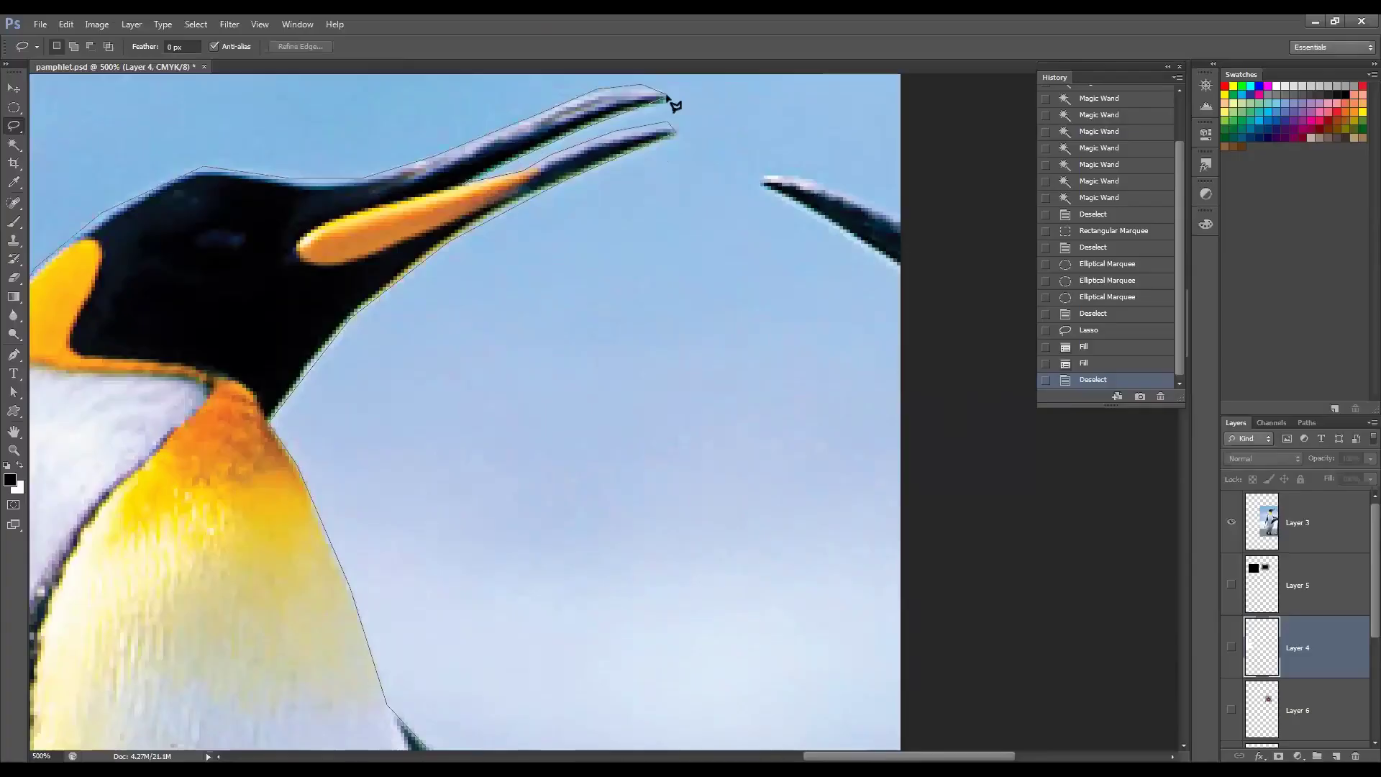
left_click_drag(669, 97, 669, 96)
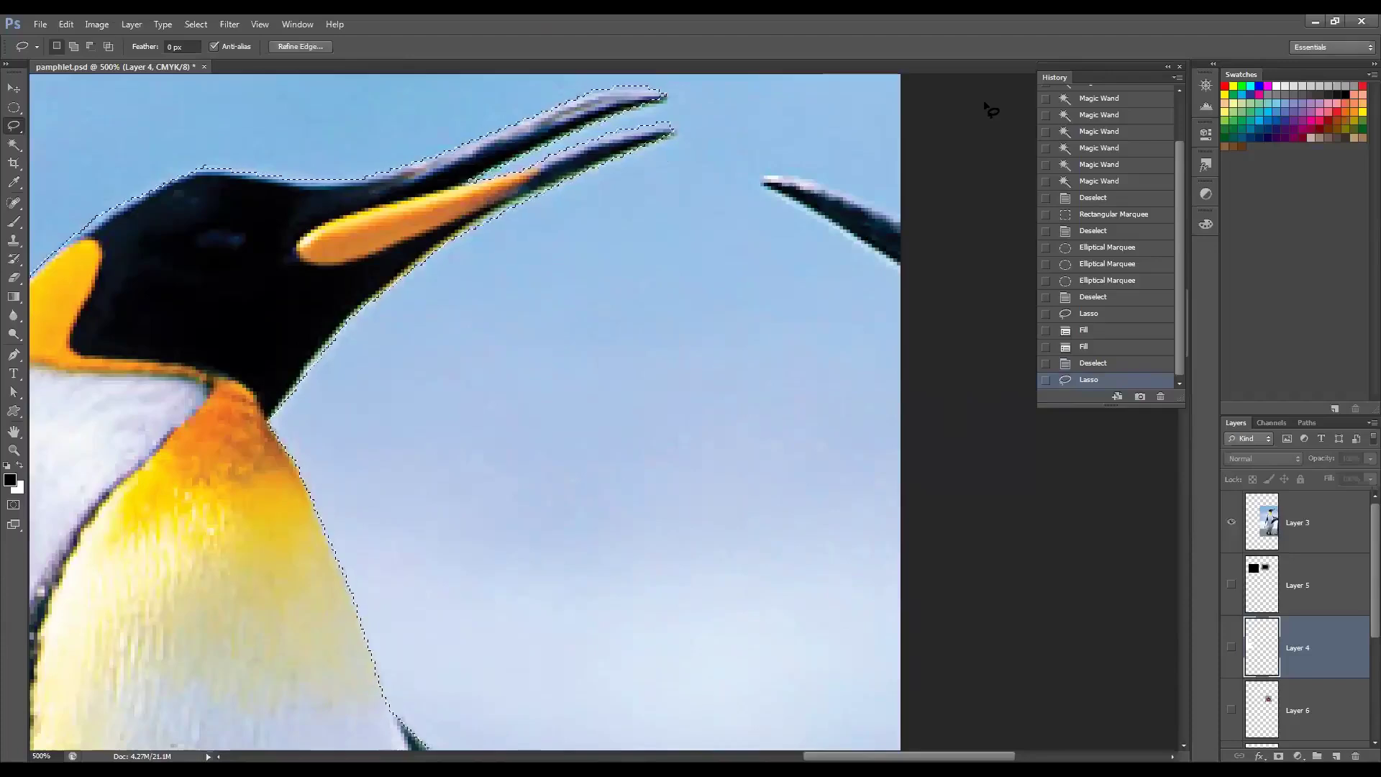
Step: Examine the lasso outline around the penguin from head to feet, from close up out to 100% zoom
key("h")
mouse_move(159, 345)
left_mouse_down()
mouse_move(403, 414)
mouse_move(298, 338)
mouse_move(128, 477)
mouse_move(190, 308)
mouse_move(176, 462)
left_mouse_up()
left_click_drag(664, 249, 829, 246)
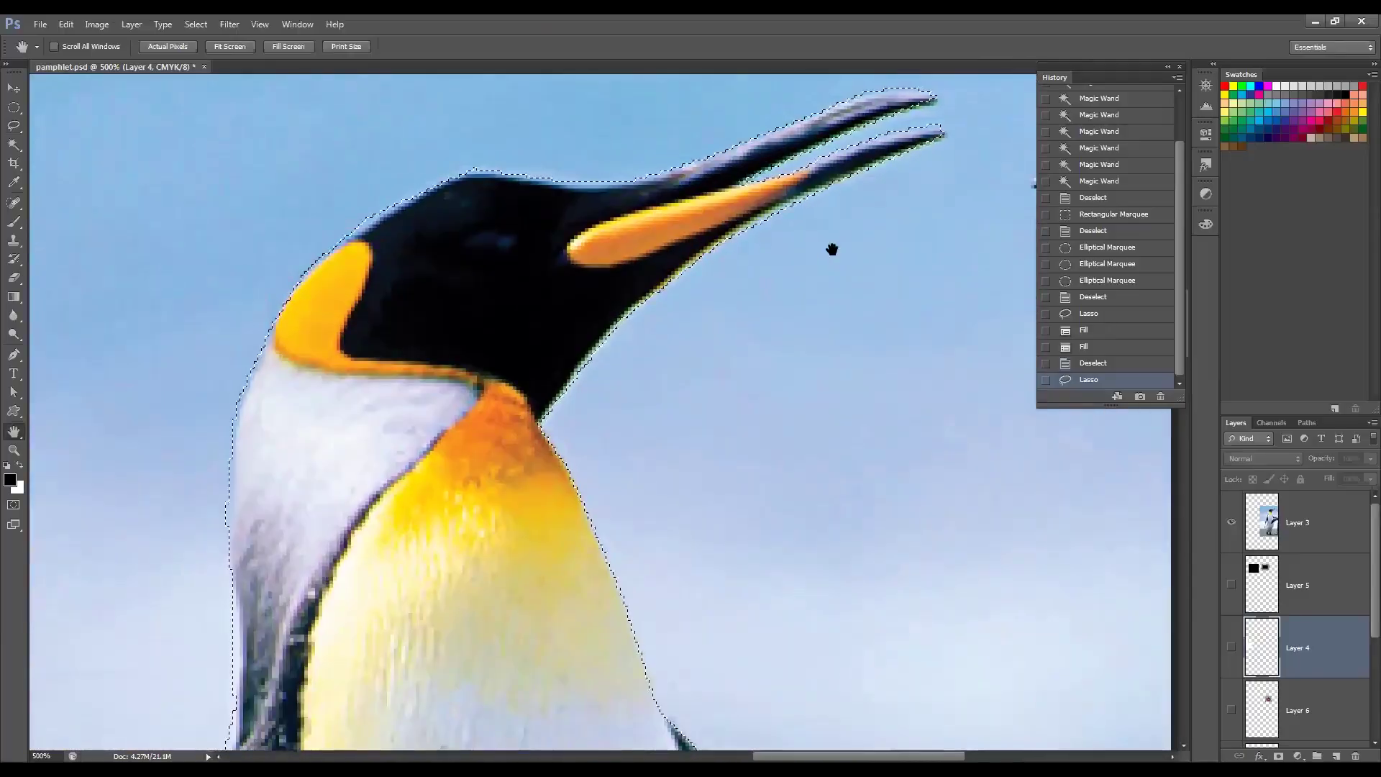
left_click(833, 249, "alt")
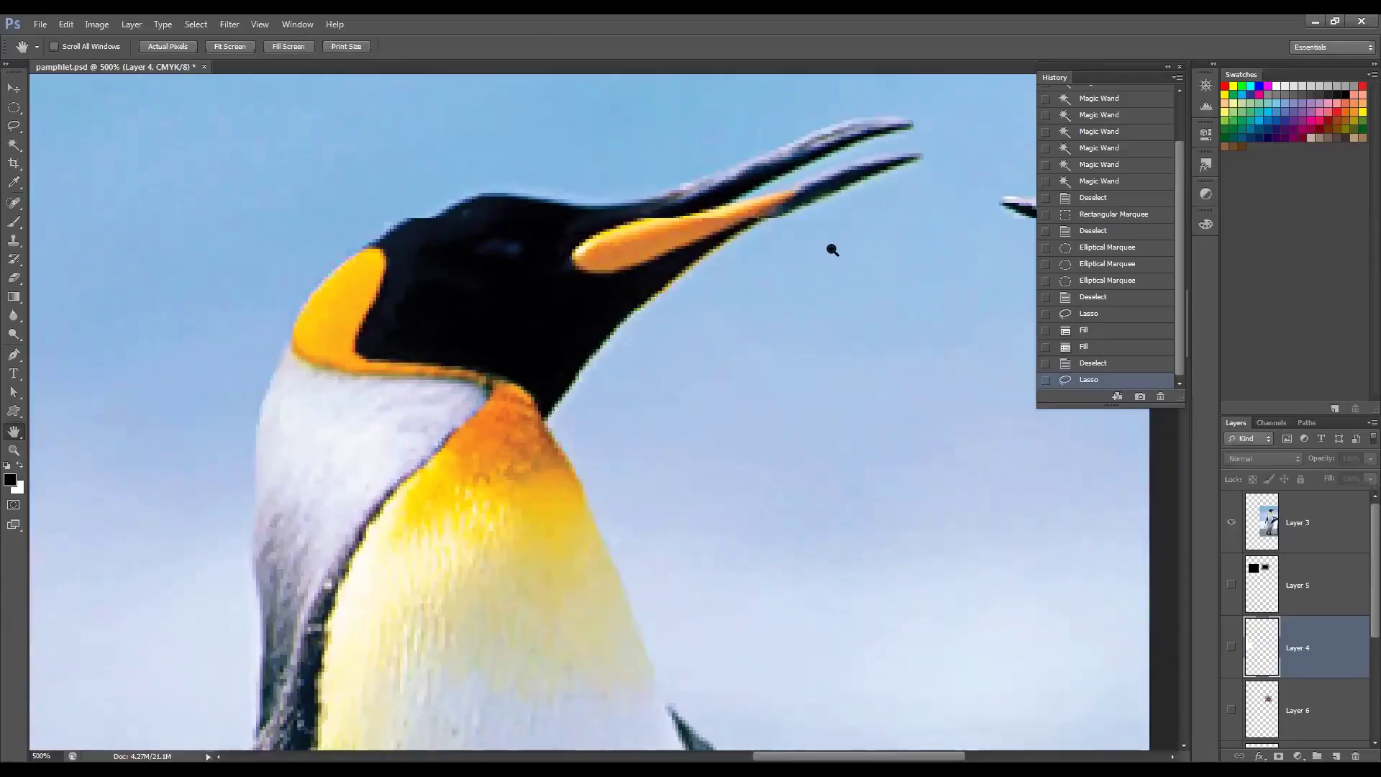
left_click(665, 388, "alt")
left_click_drag(508, 604, 555, 311)
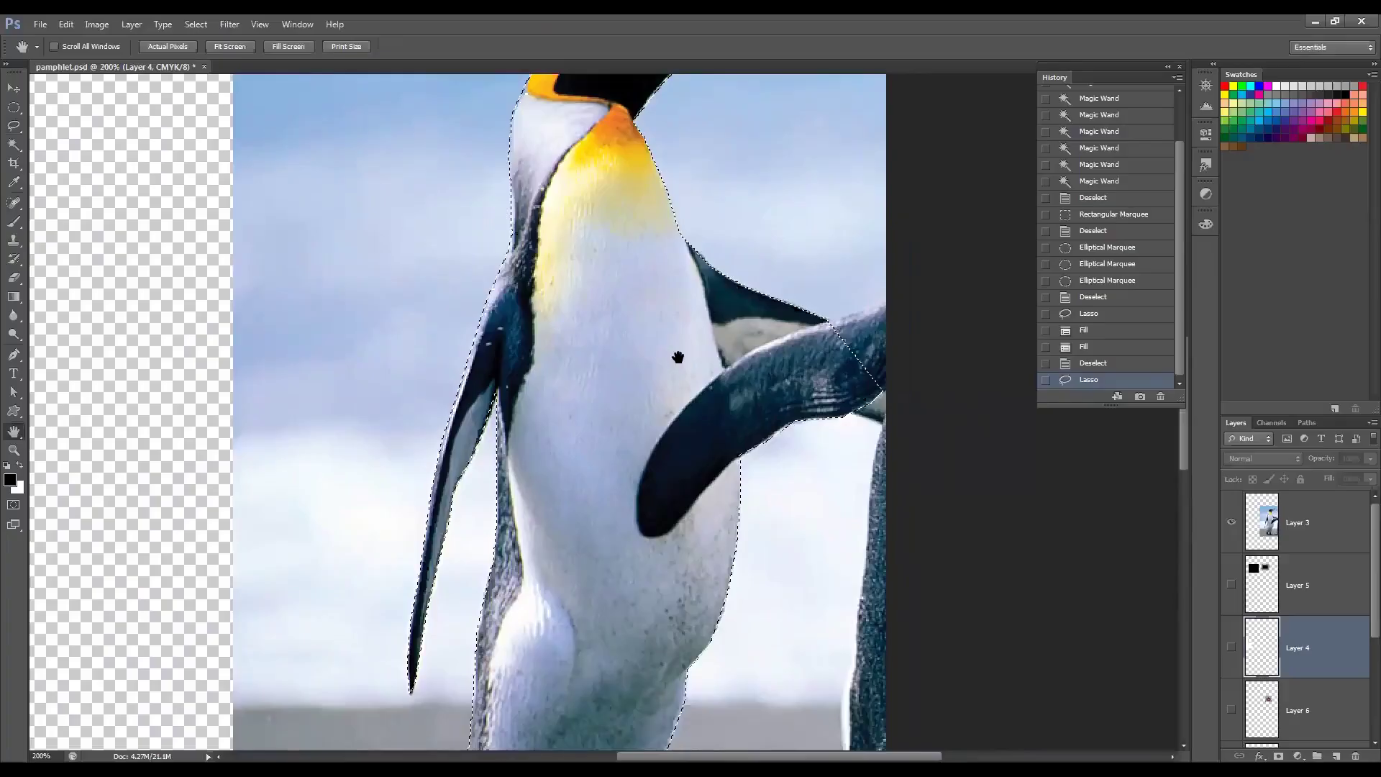
key("ctrl+minus")
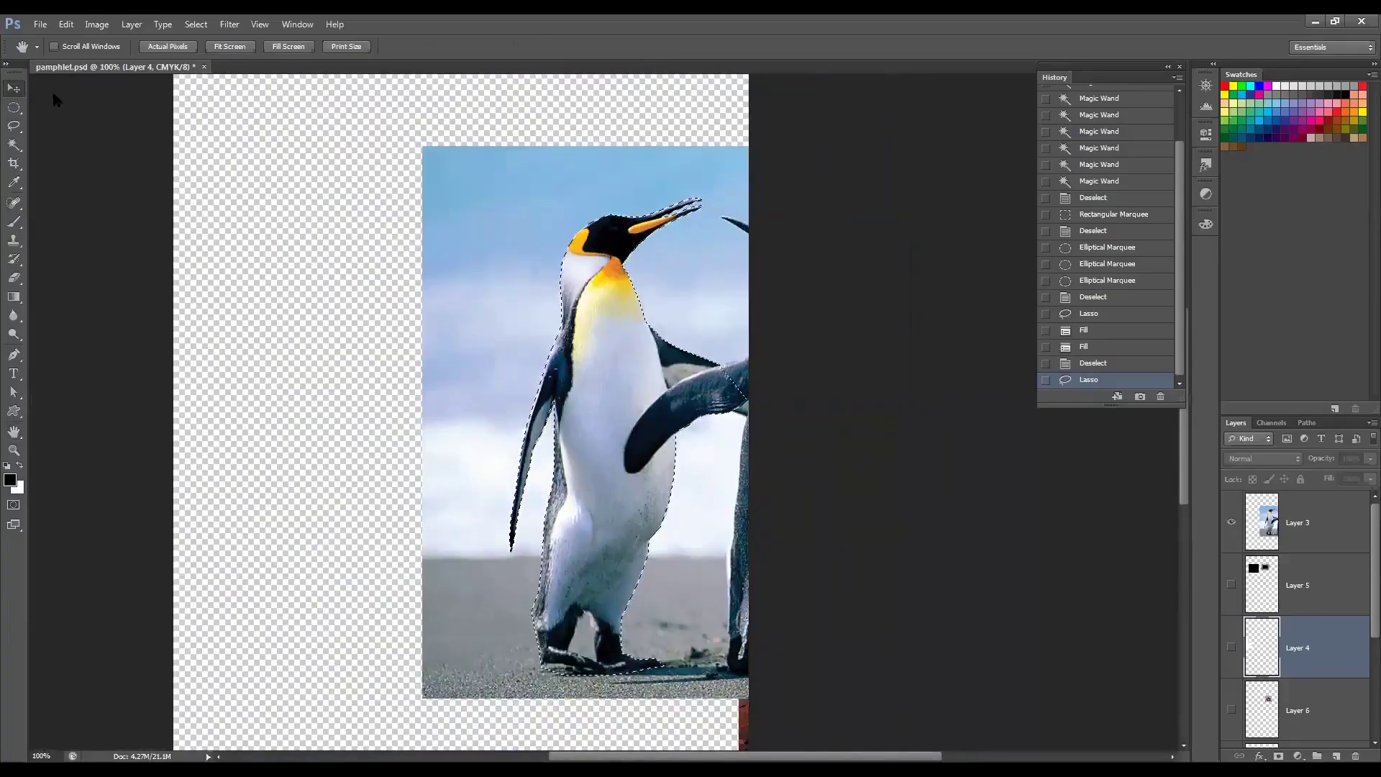
key("v")
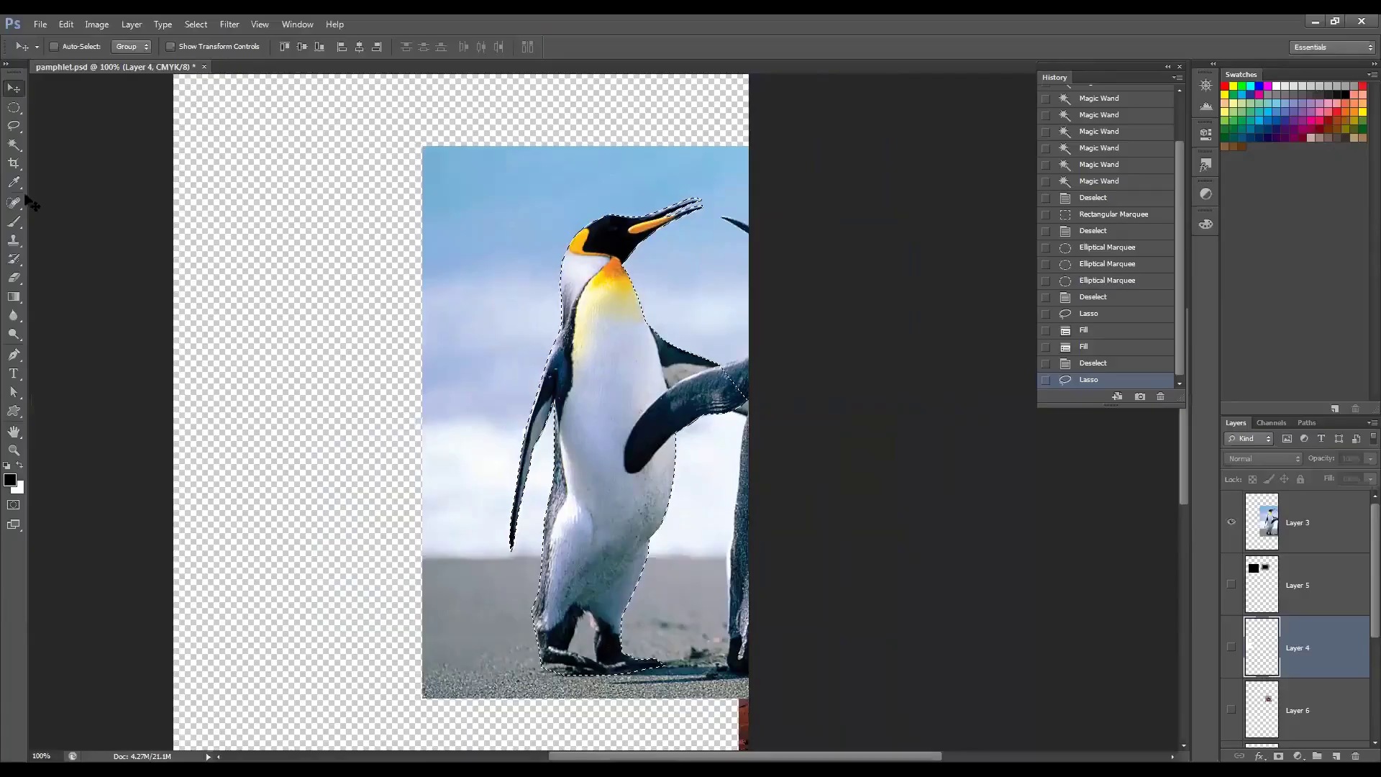
Step: Try moving the lasso-selected penguin, first on Layer 4 and then on Layer 3, out onto the blank canvas beside its photo, and undo the move
left_click(604, 333)
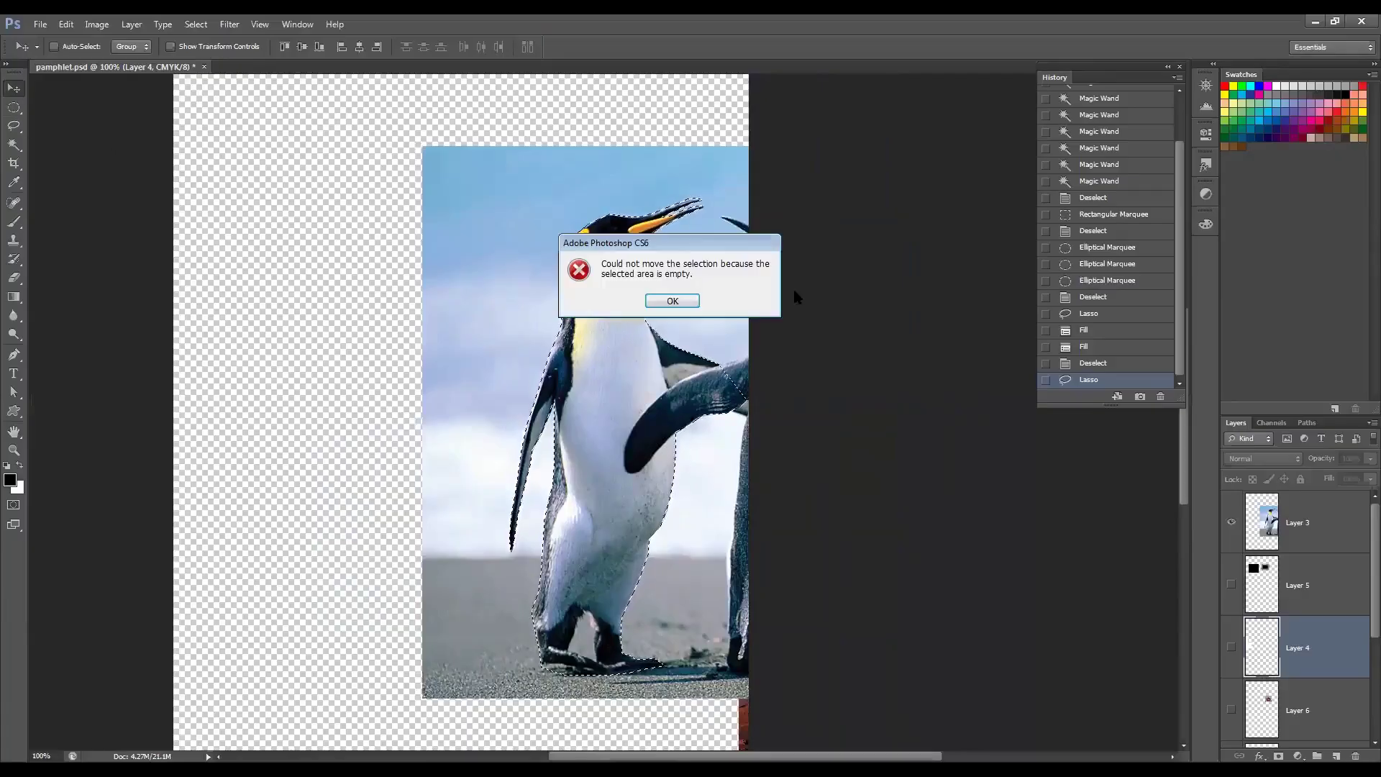
left_click(668, 300)
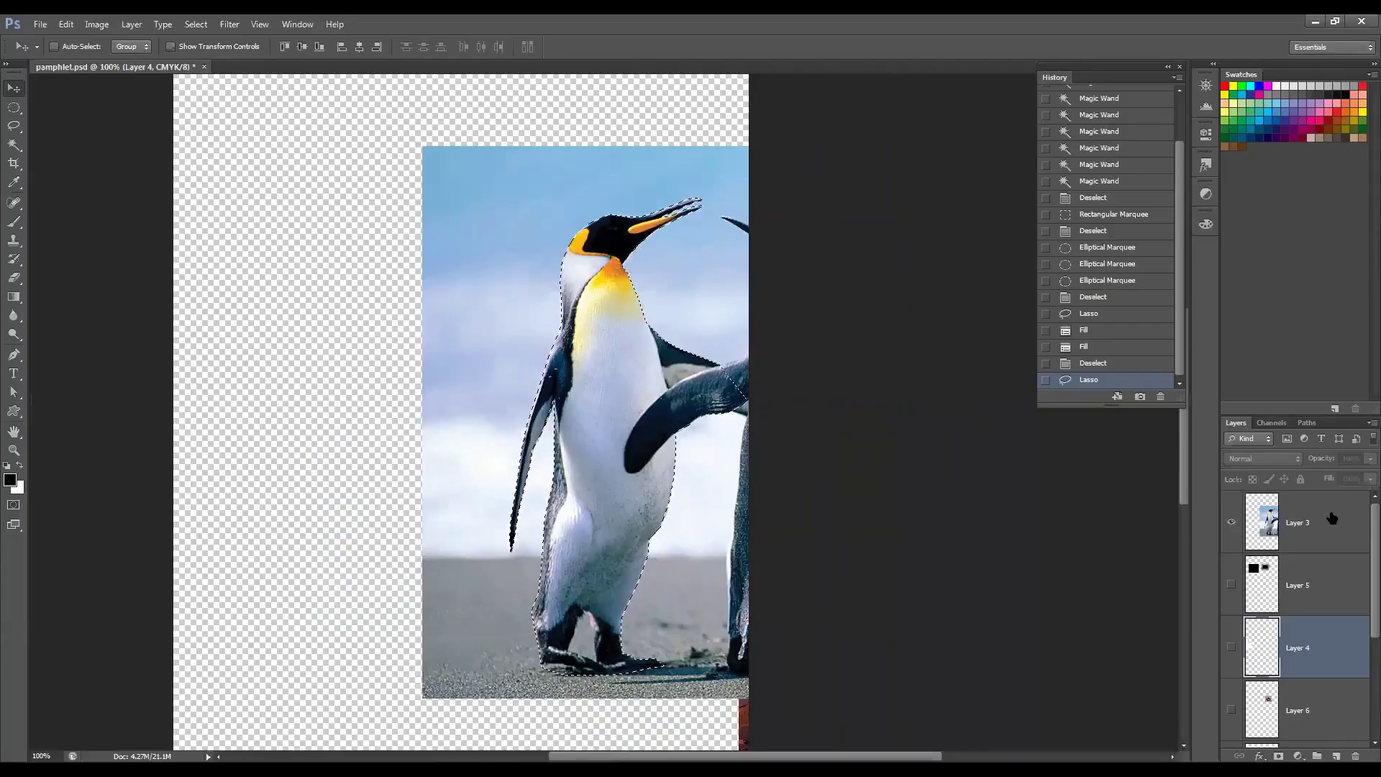
left_click(1307, 529)
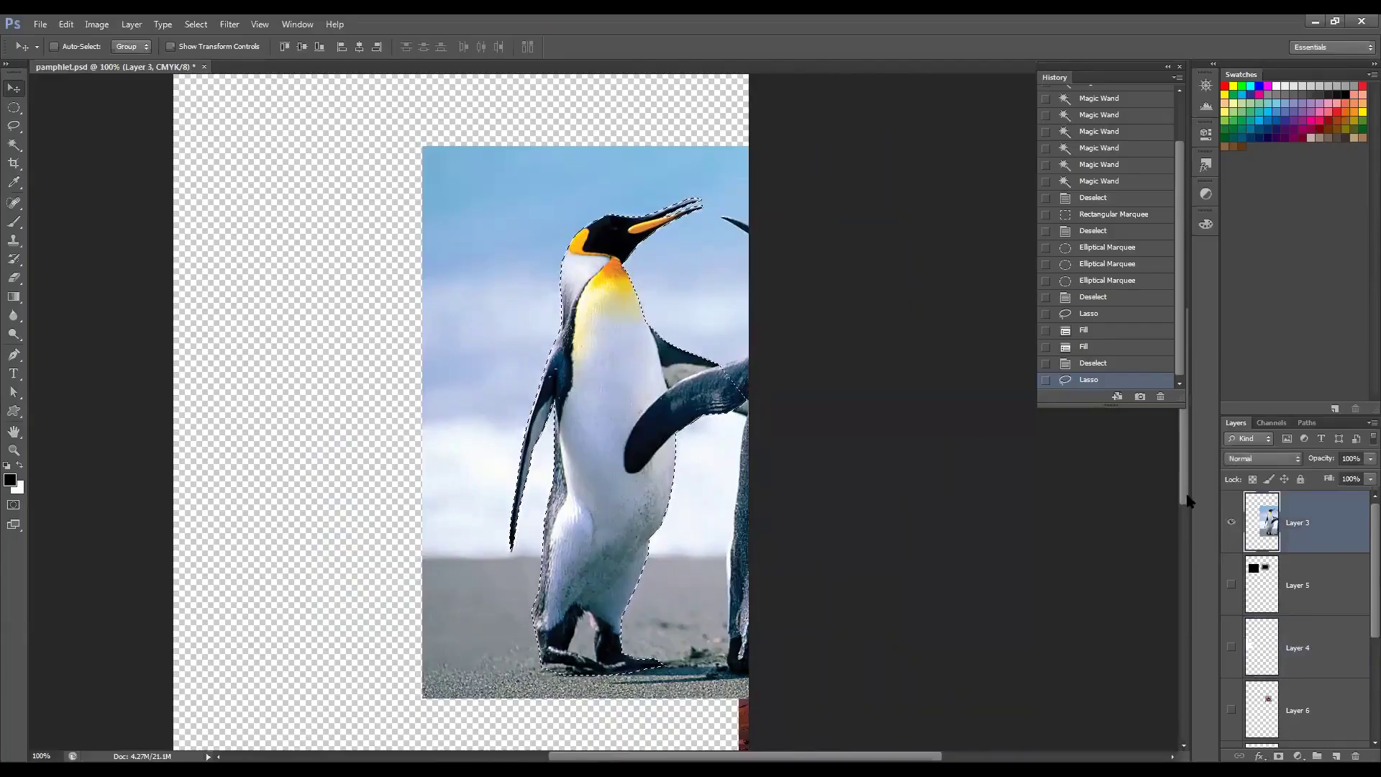
mouse_move(586, 335)
left_mouse_down()
mouse_move(428, 339)
mouse_move(304, 277)
mouse_move(329, 243)
left_mouse_up()
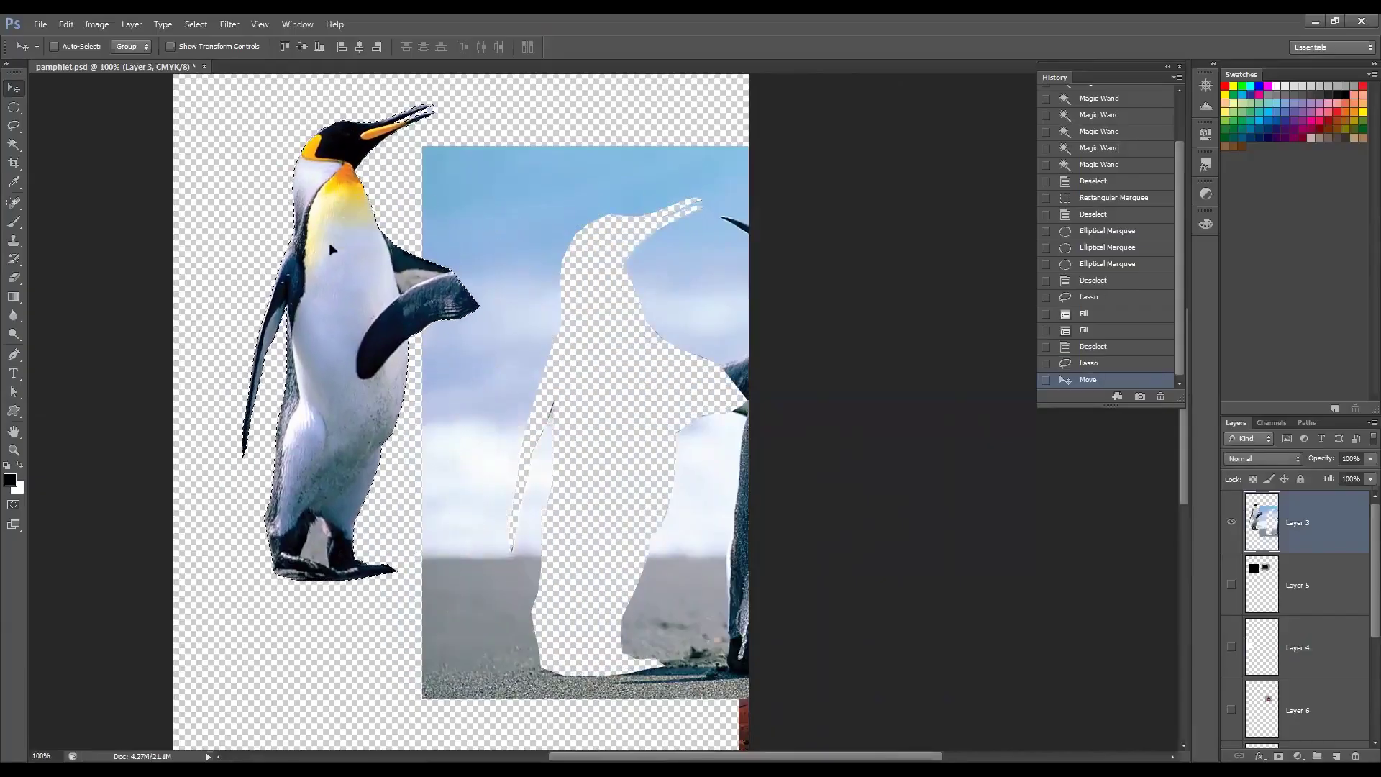
key("ctrl+z")
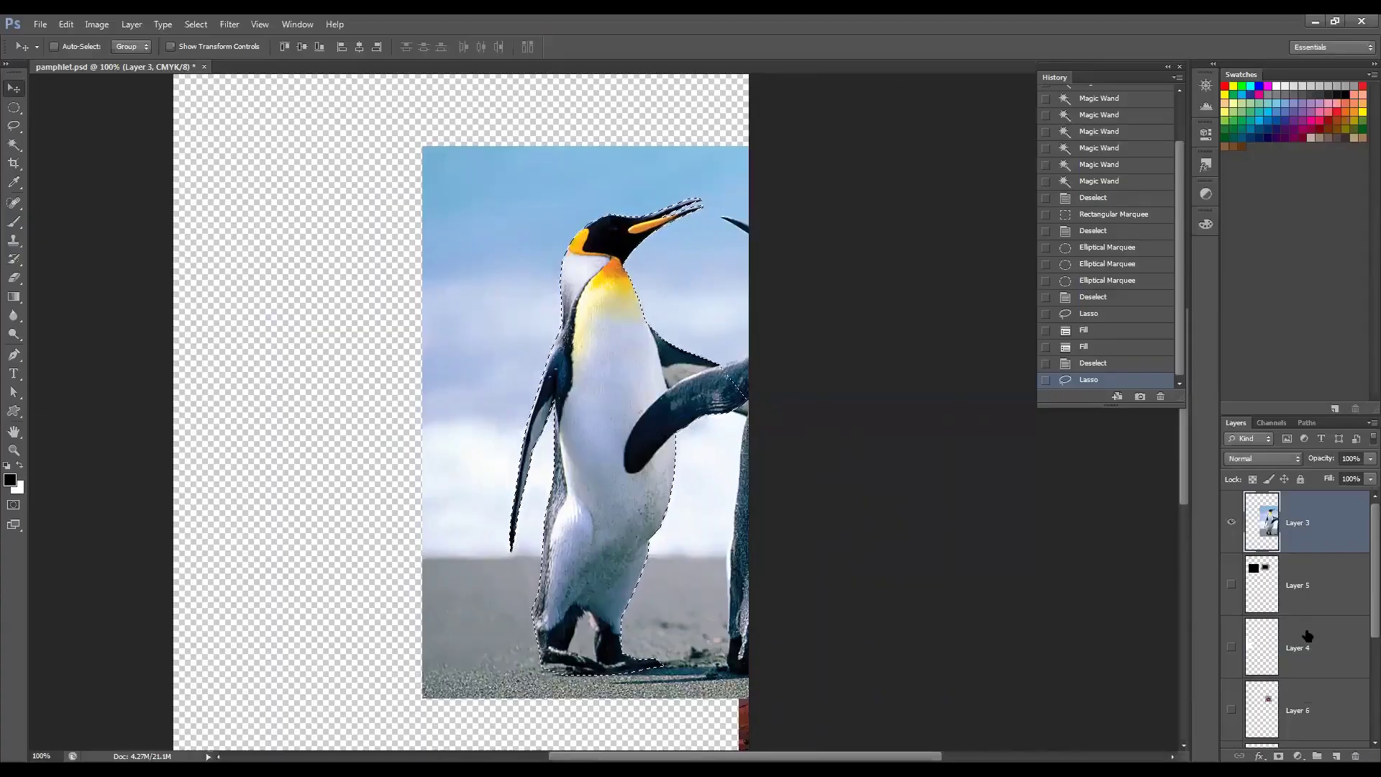
Step: Hide Layer 3, fill the penguin selection with white on a new layer above it after trying black, and deselect
left_click(1229, 523)
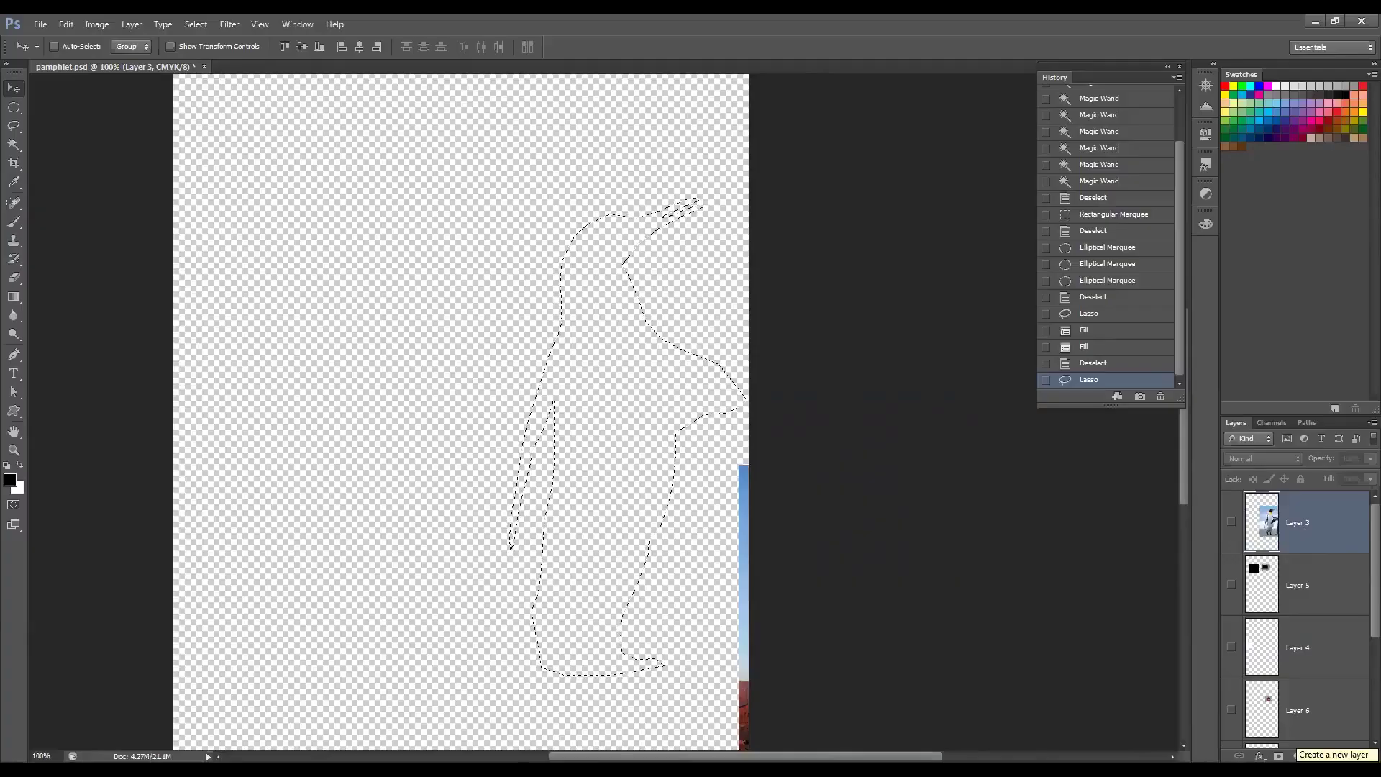
left_click(1336, 756)
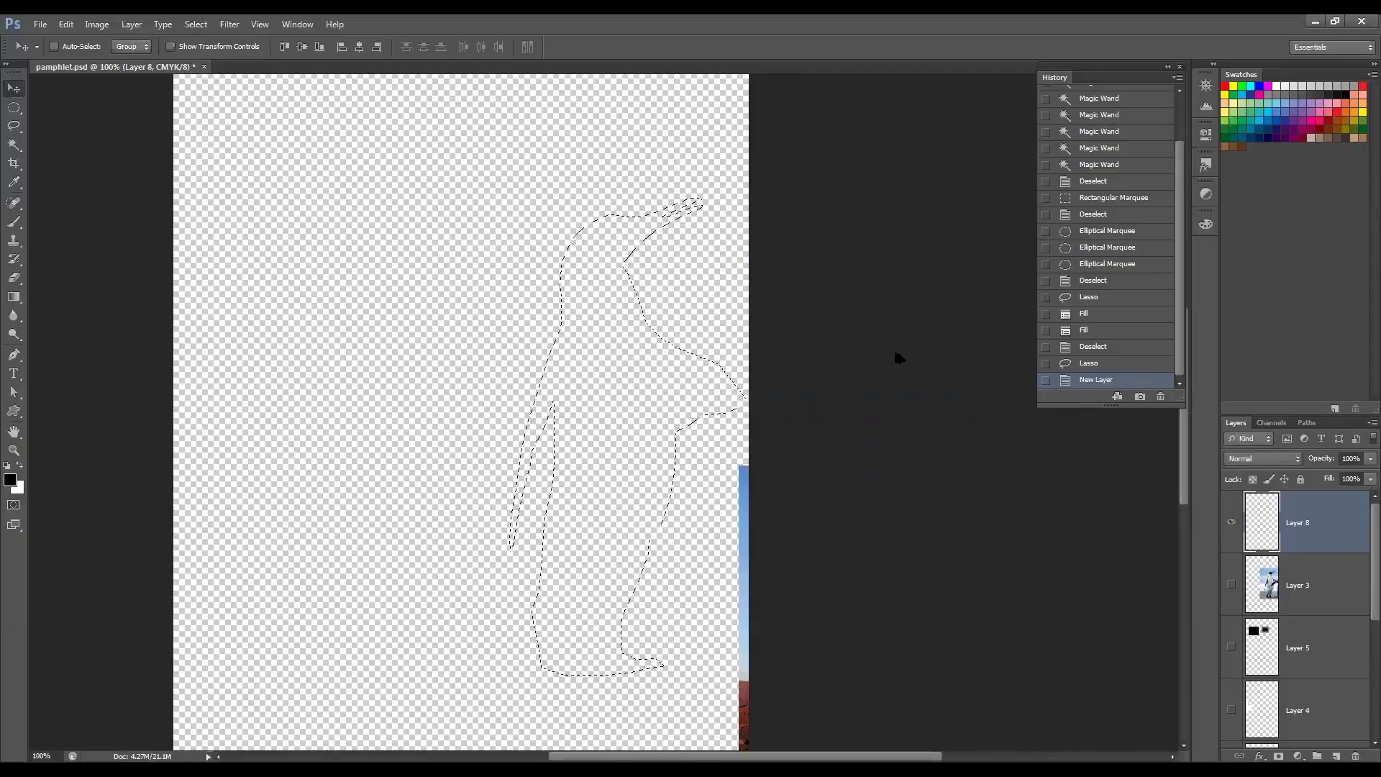
key("alt+BackSpace")
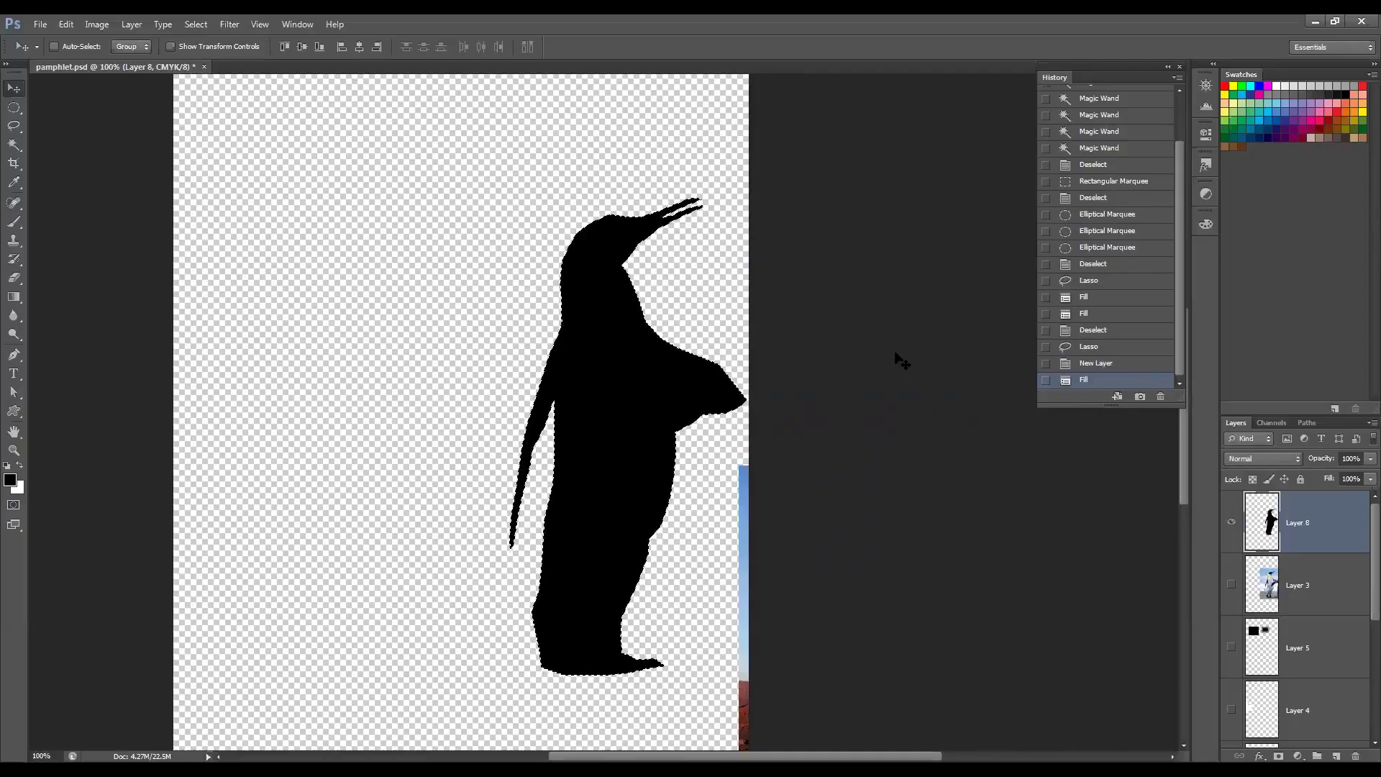
key("ctrl+z")
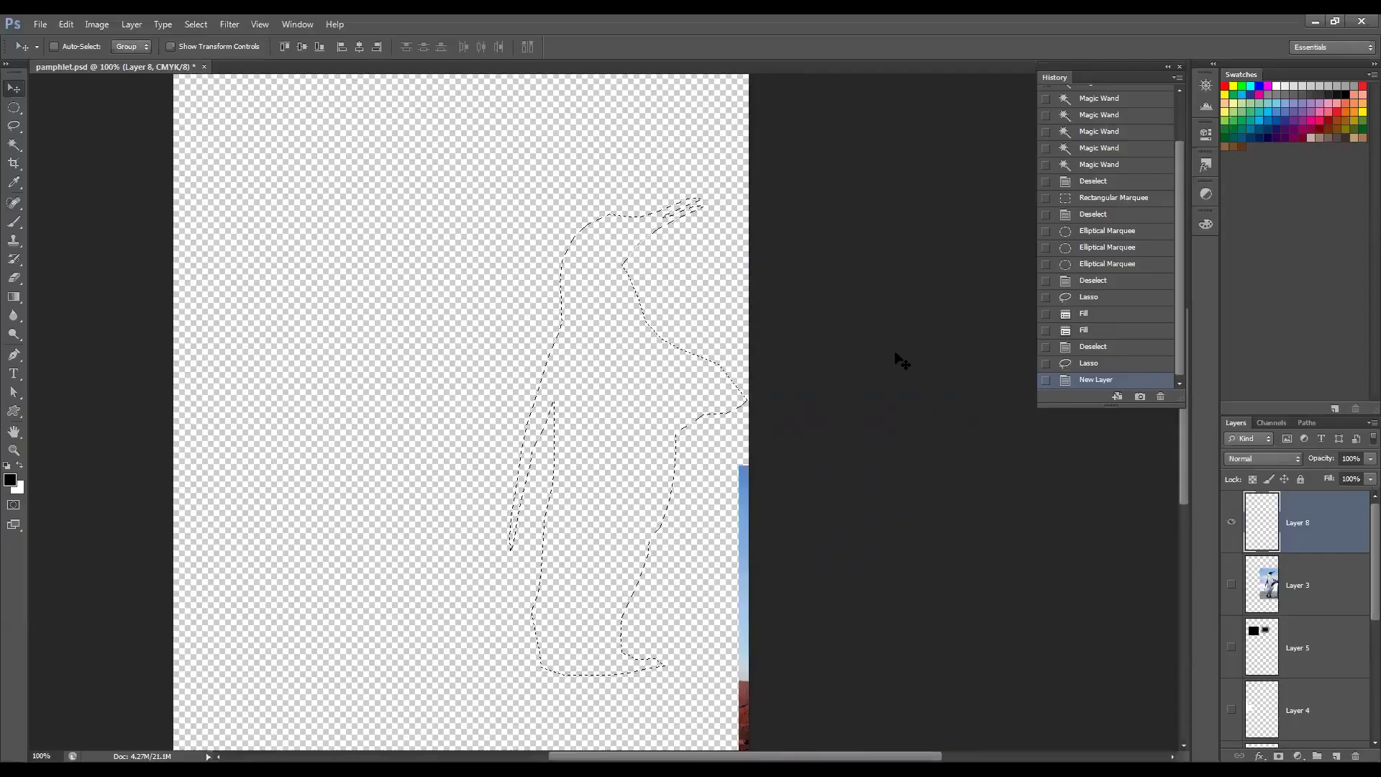
key("ctrl+BackSpace")
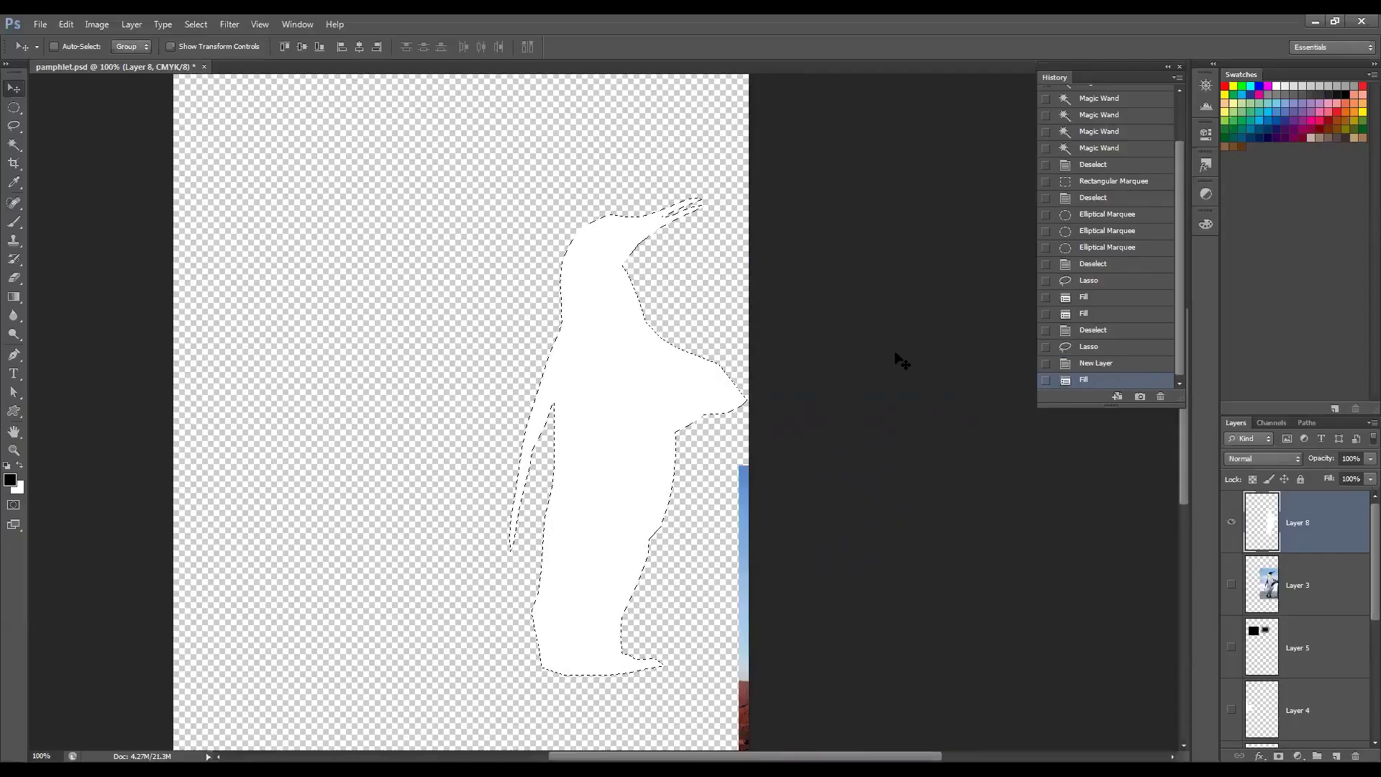
key("ctrl+d")
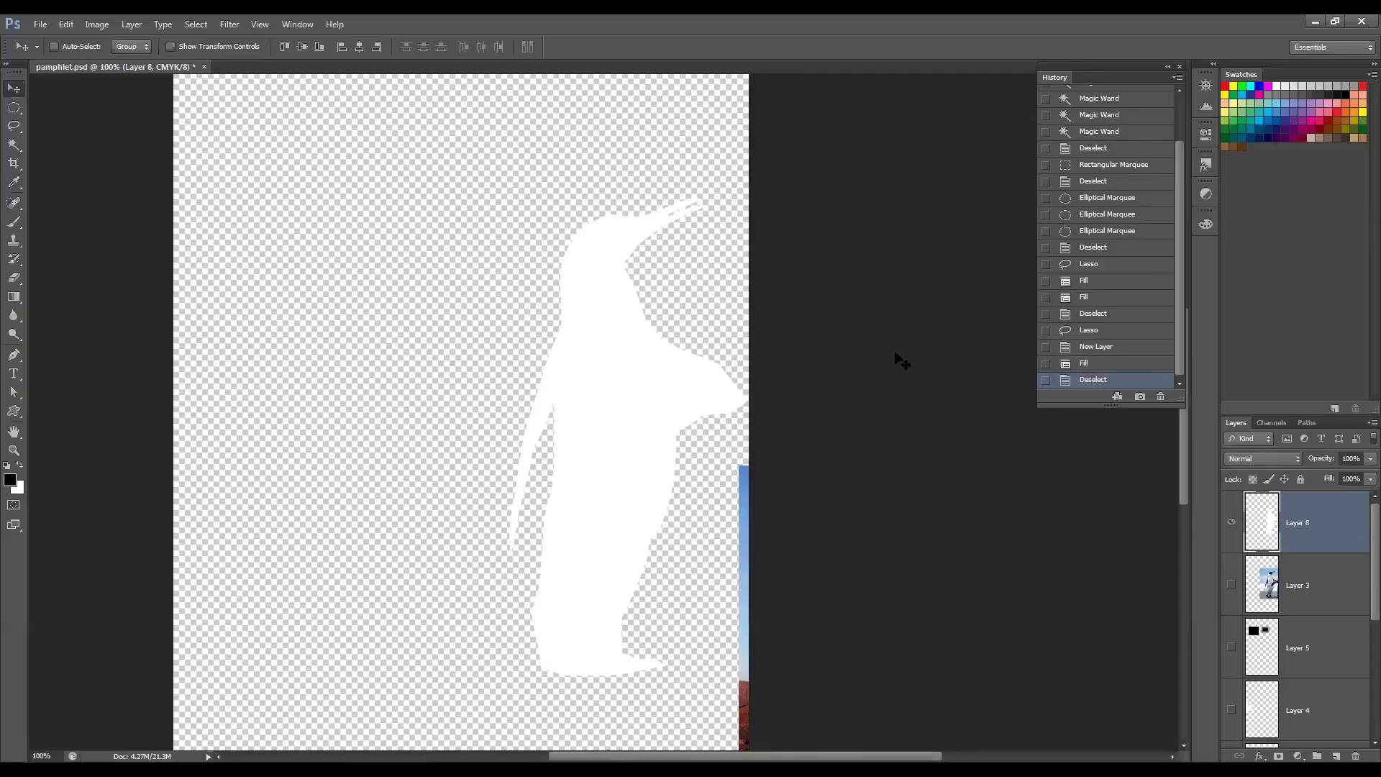
Step: Move the white penguin silhouette on Layer 8 to roughly the middle of the blank canvas
left_click_drag(617, 341, 328, 280)
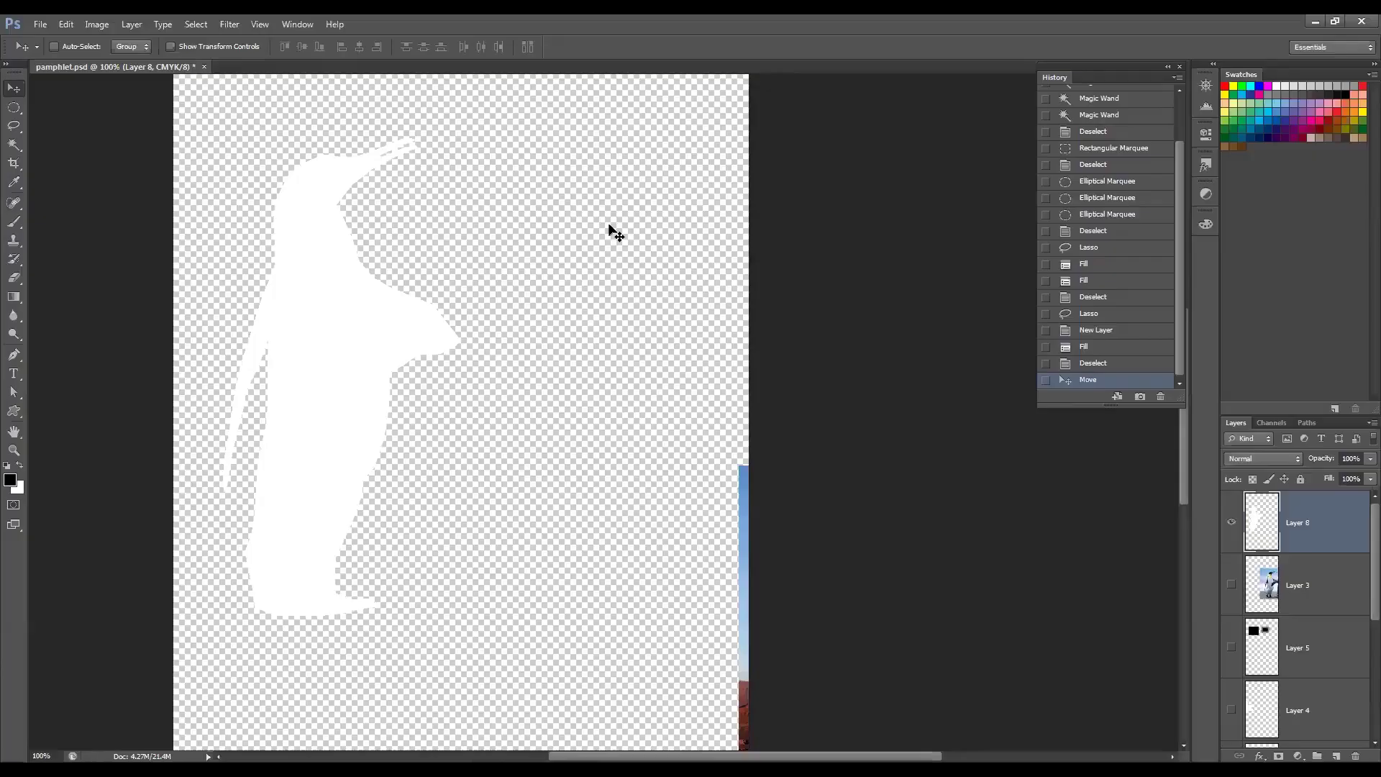
left_click_drag(379, 354, 500, 389)
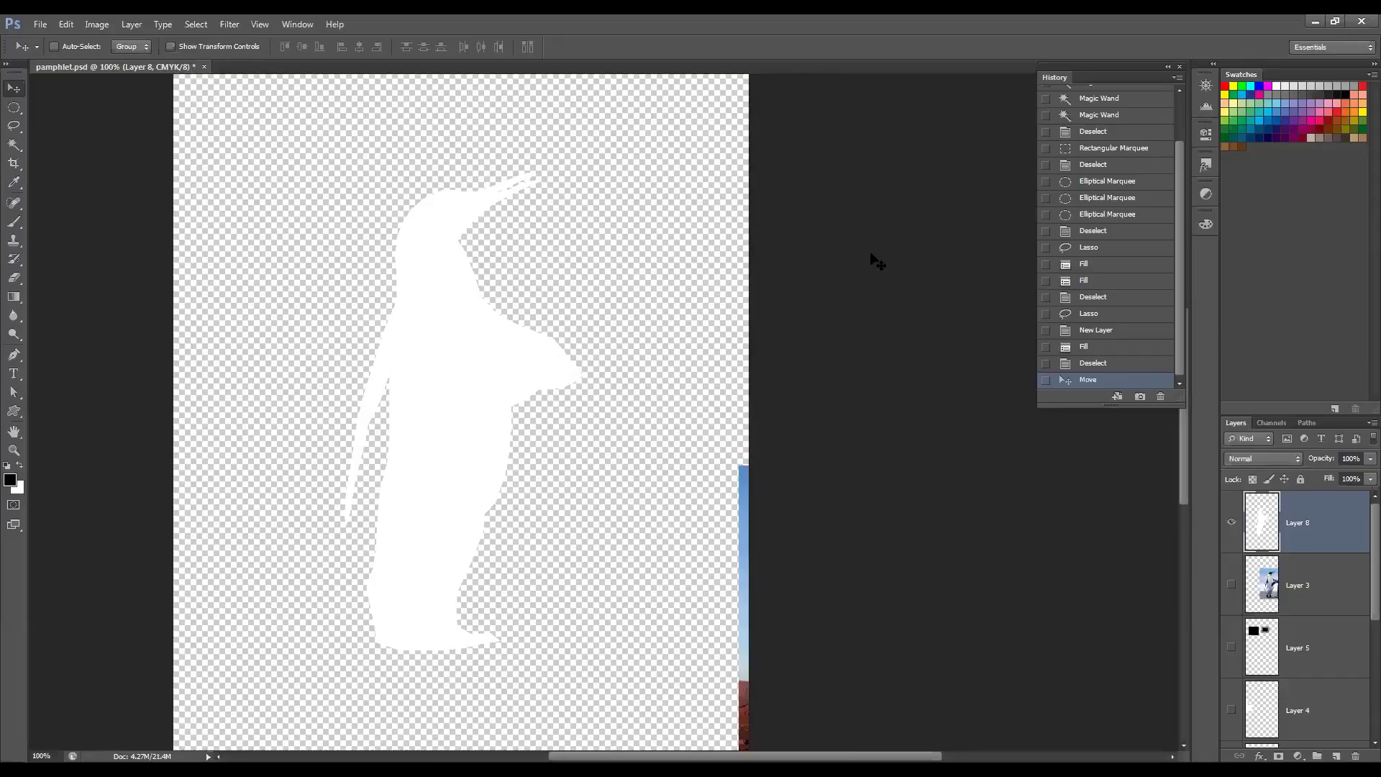
Step: Enclose the white silhouette in an elliptical marquee, nudge it slightly with the Move tool, undo the nudge and clear the selection
left_click(14, 107)
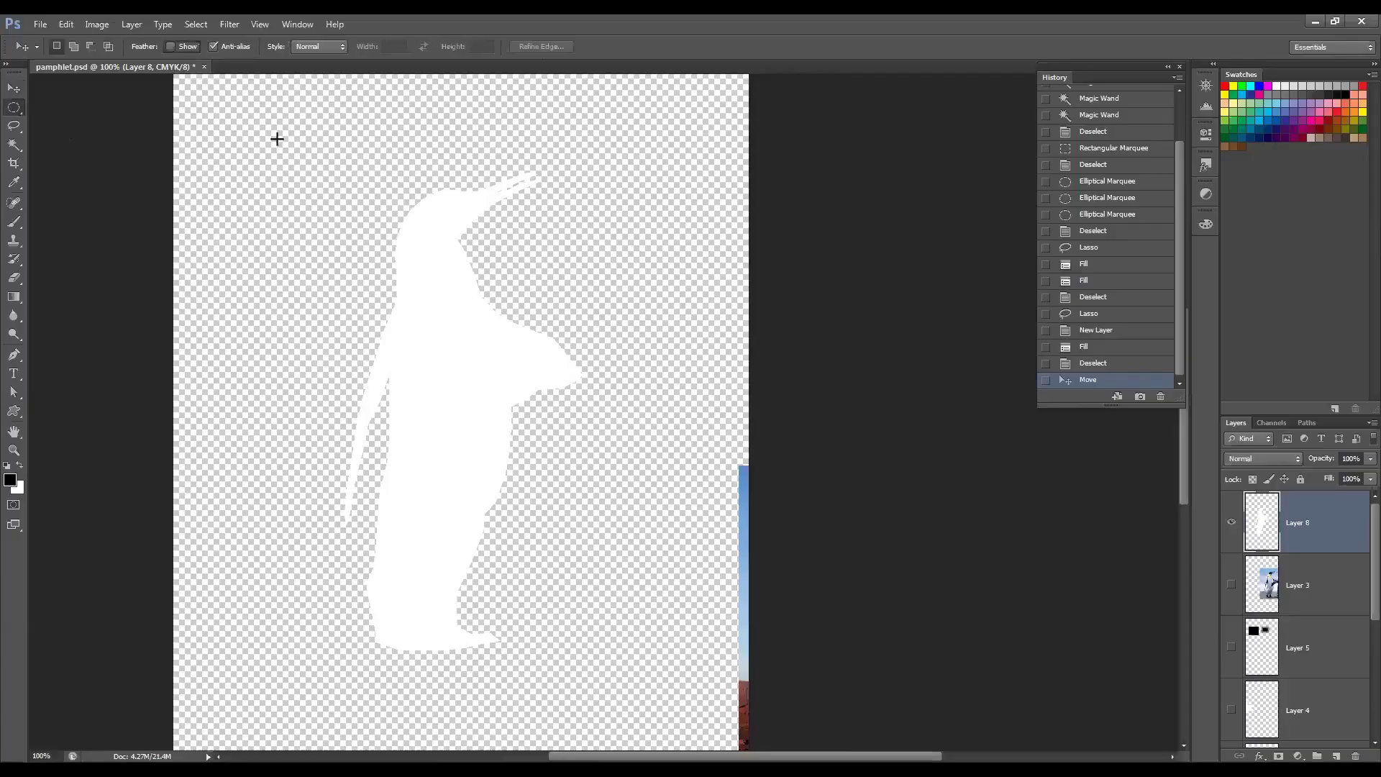
left_click_drag(242, 89, 668, 673)
key("v")
left_click_drag(490, 459, 494, 438)
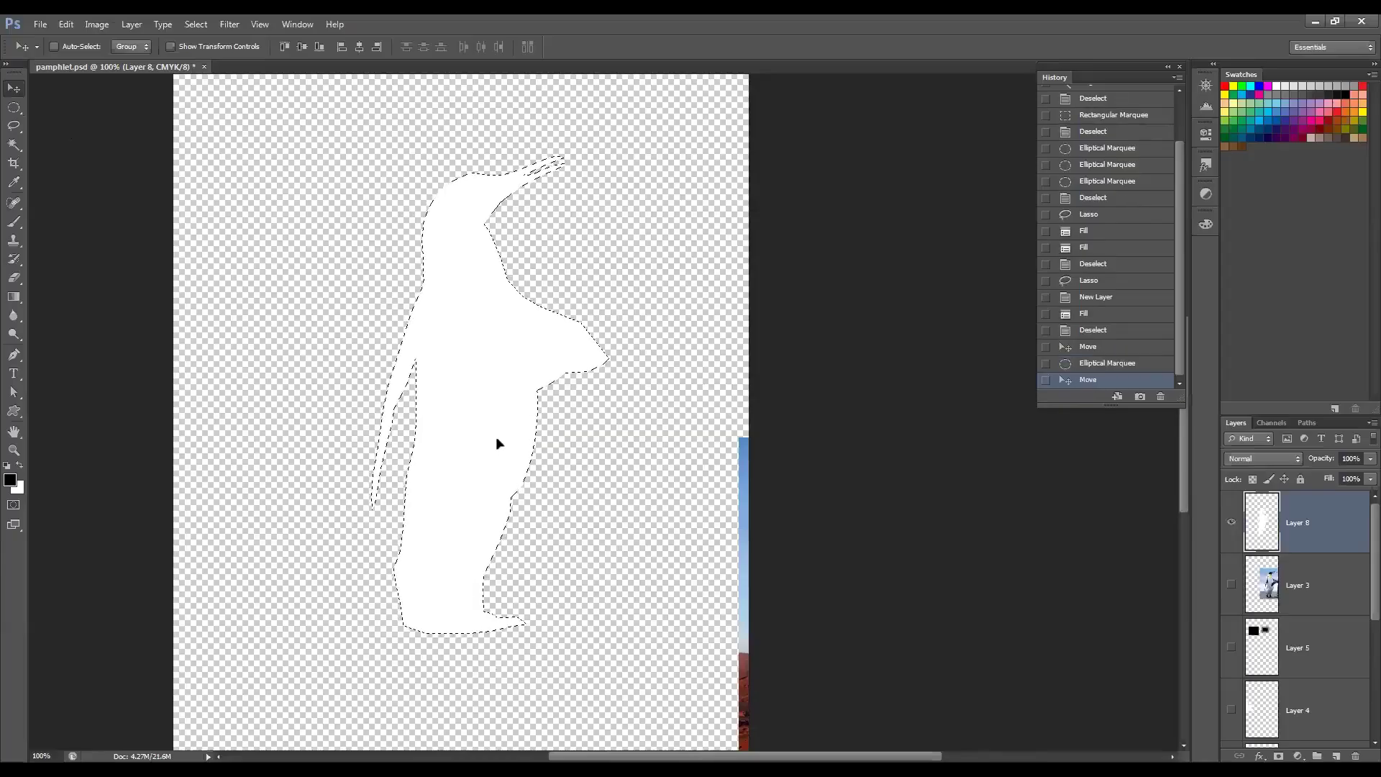
key("ctrl+z")
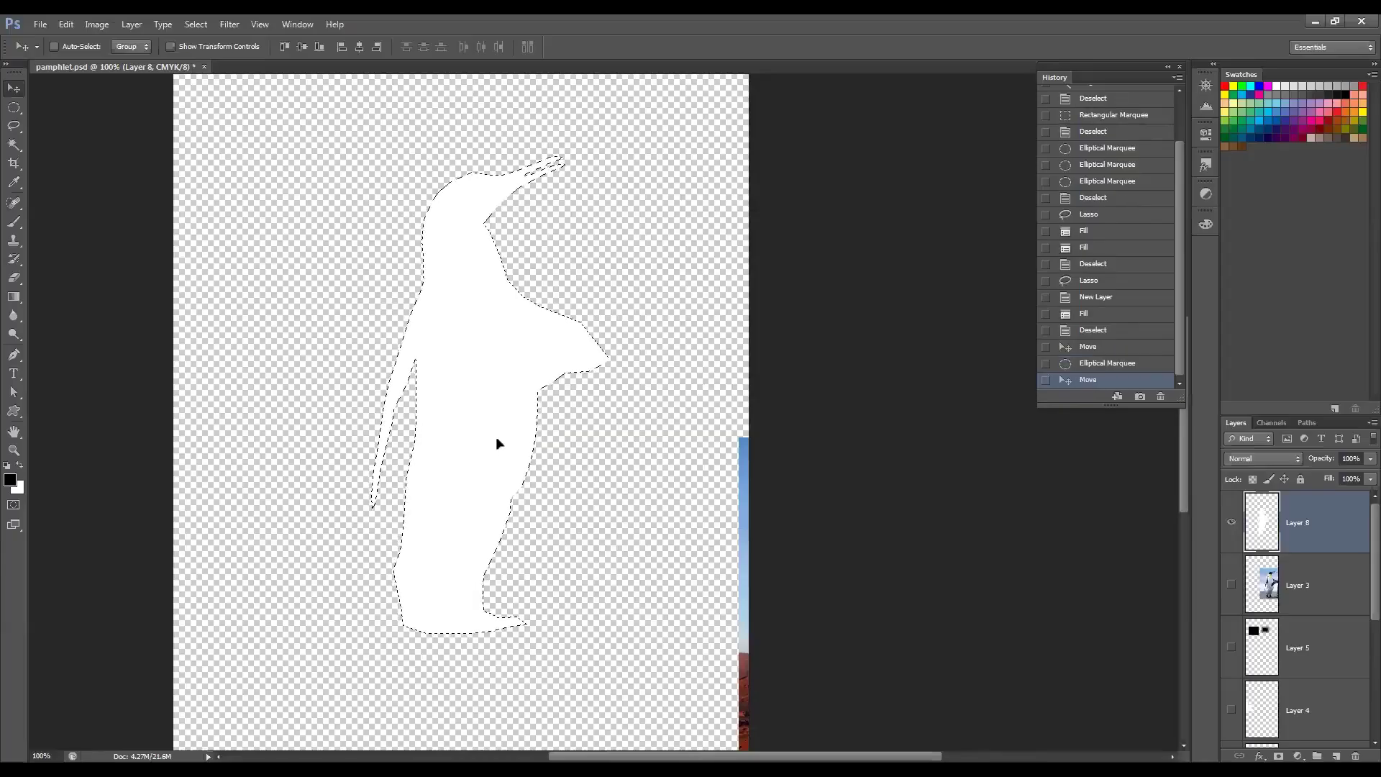
key("ctrl+d")
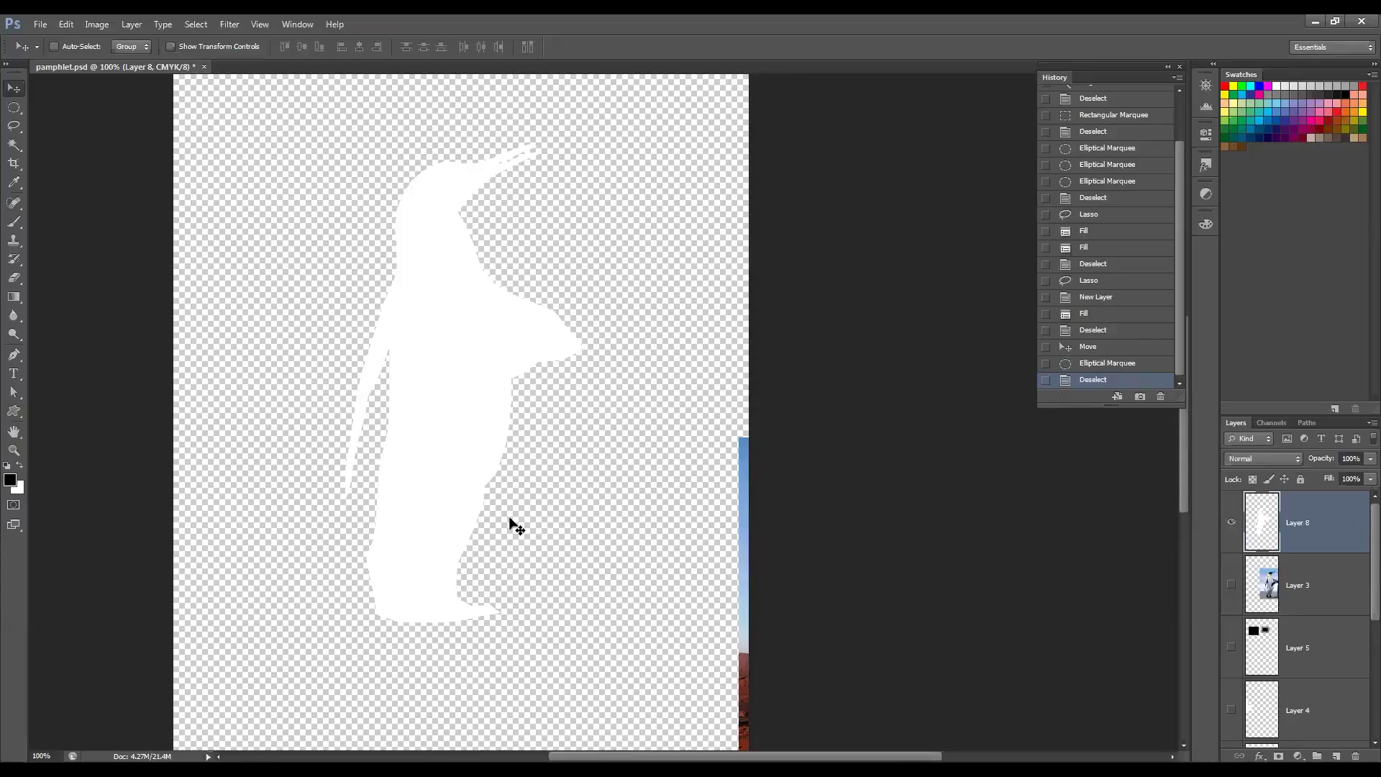
Step: Draw a new elliptical marquee around the whole silhouette, shift the penguin slightly sideways toward the lighthouse photo, and deselect
left_click(14, 107)
left_click_drag(227, 113, 702, 664)
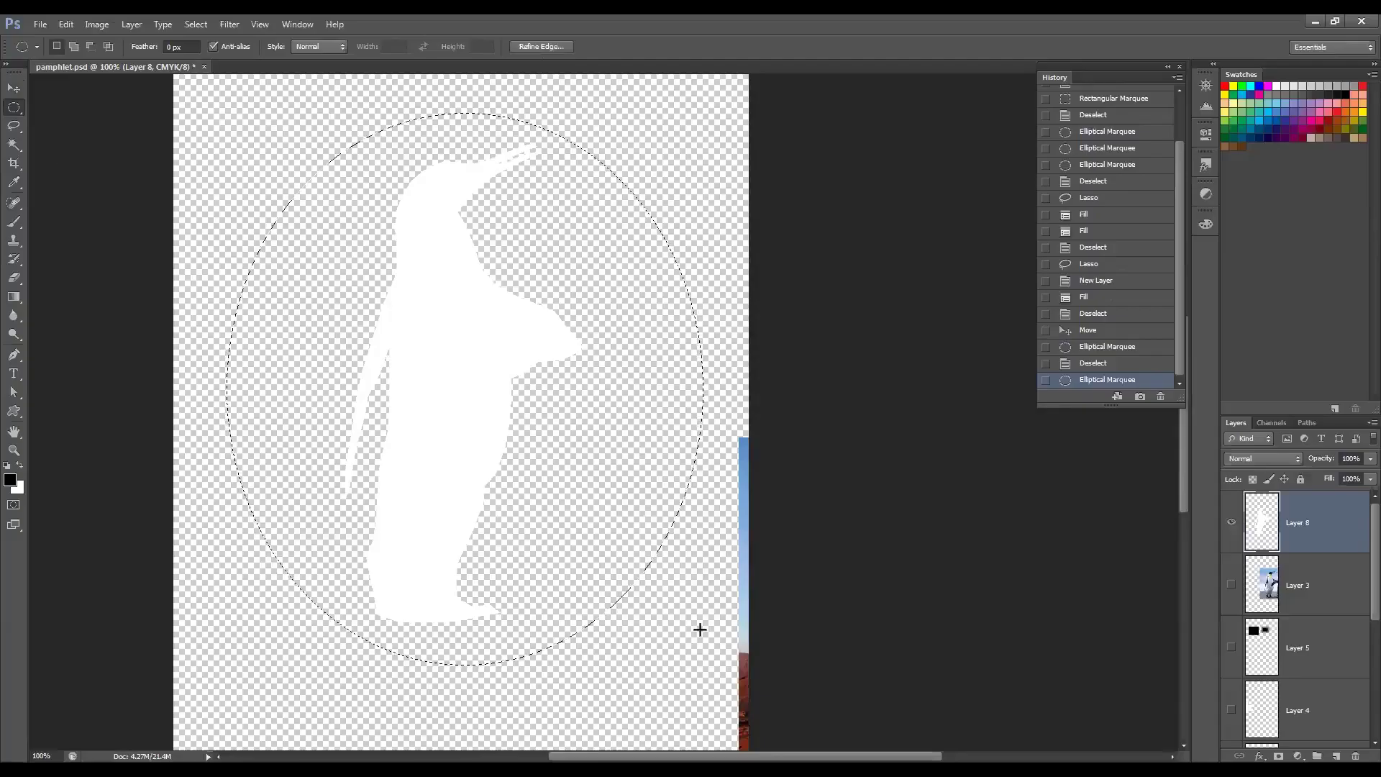
key("v")
left_click_drag(439, 258, 485, 256)
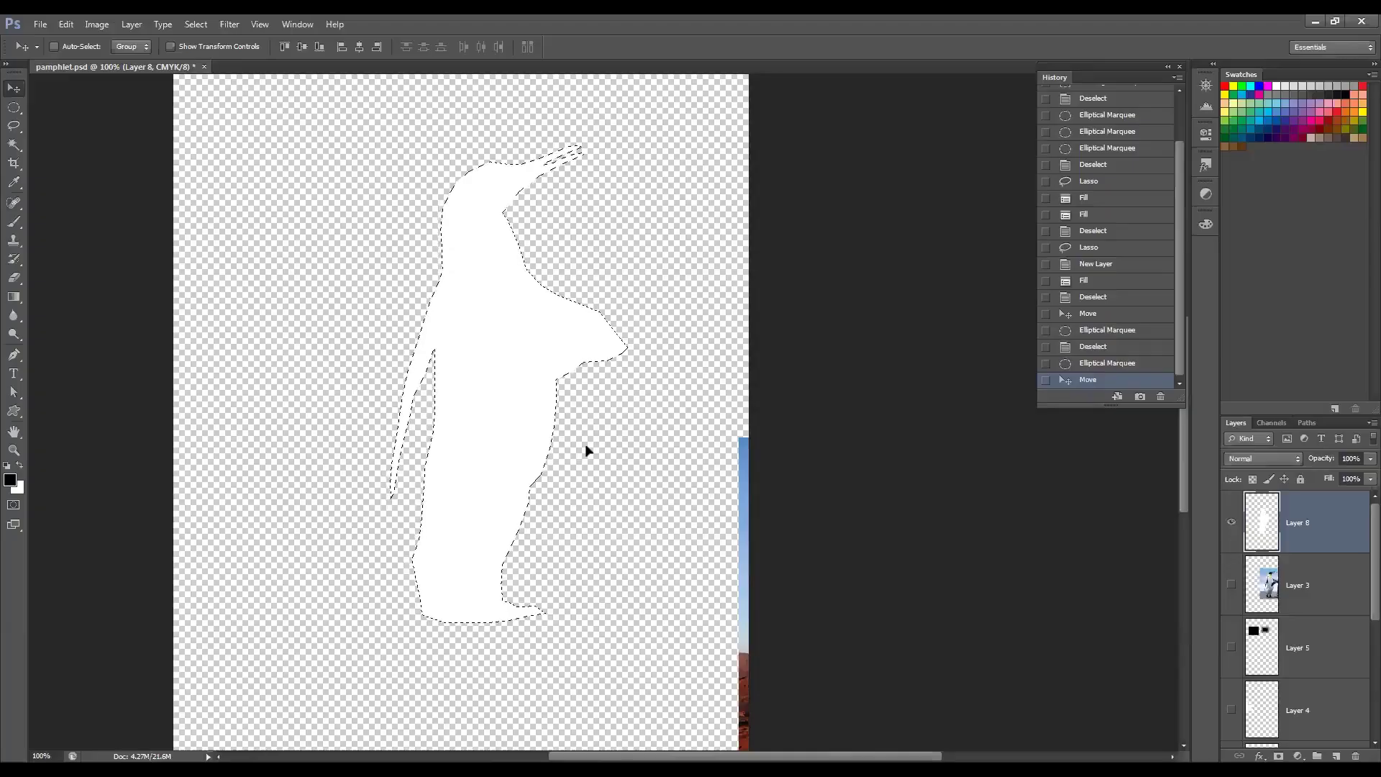
key("ctrl+d")
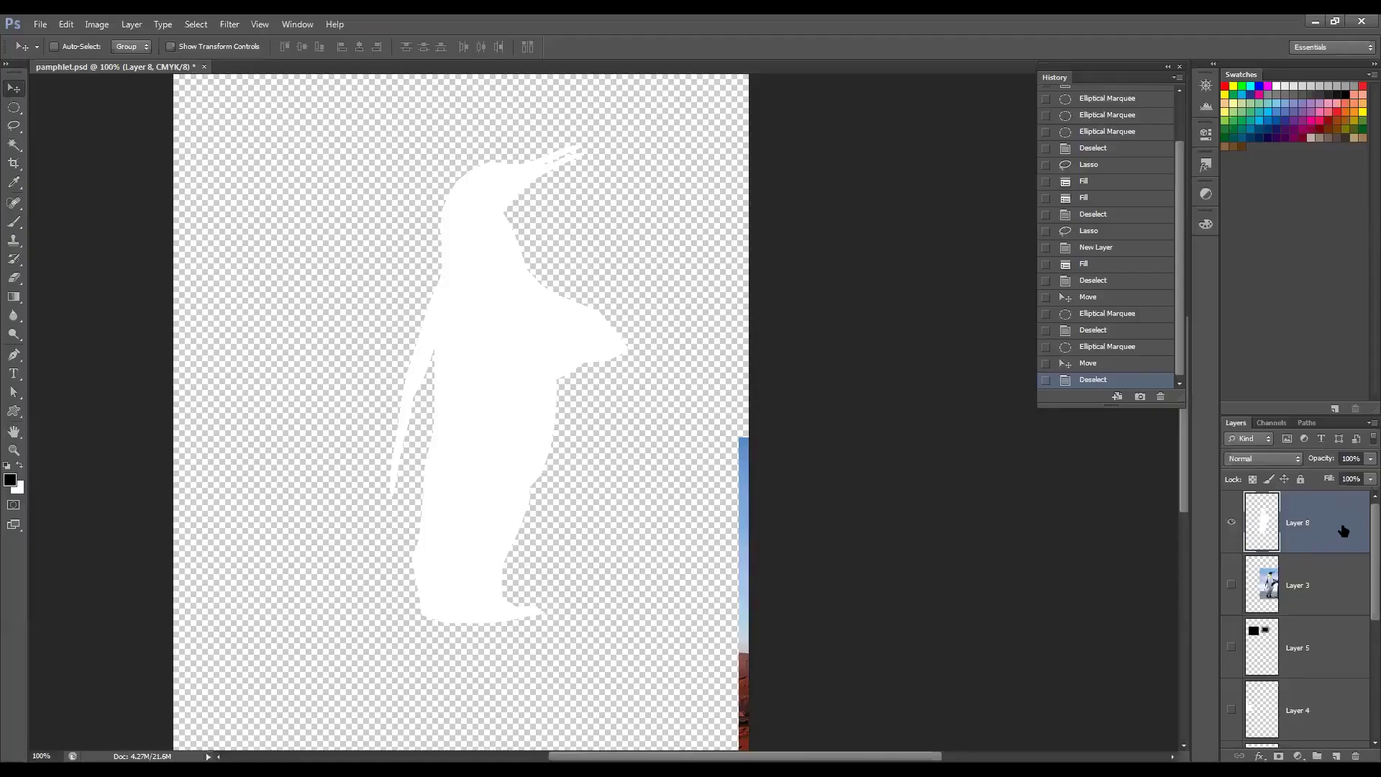
Step: Load the Layer 8 silhouette as a selection and open the foreground Color Picker beside the penguin
left_click(1264, 516, "ctrl")
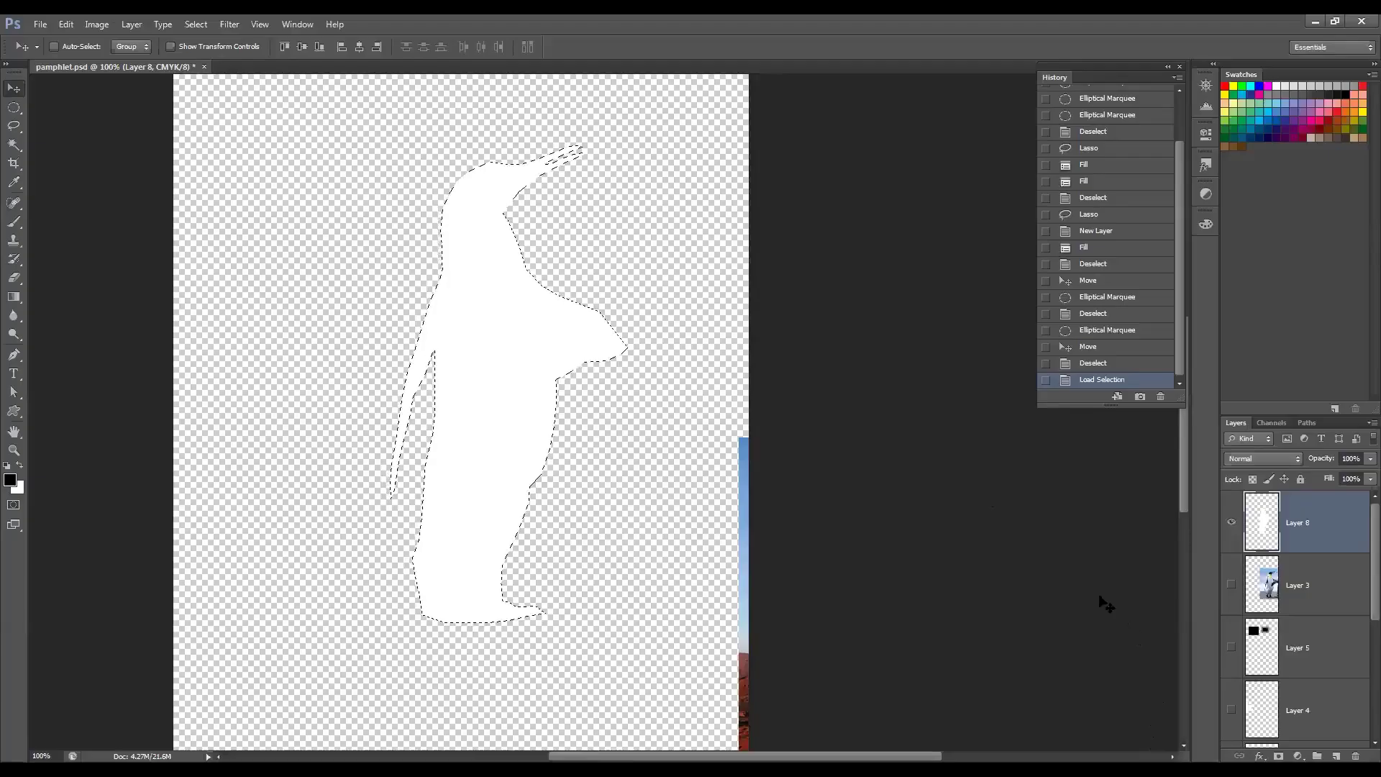
left_click(11, 481)
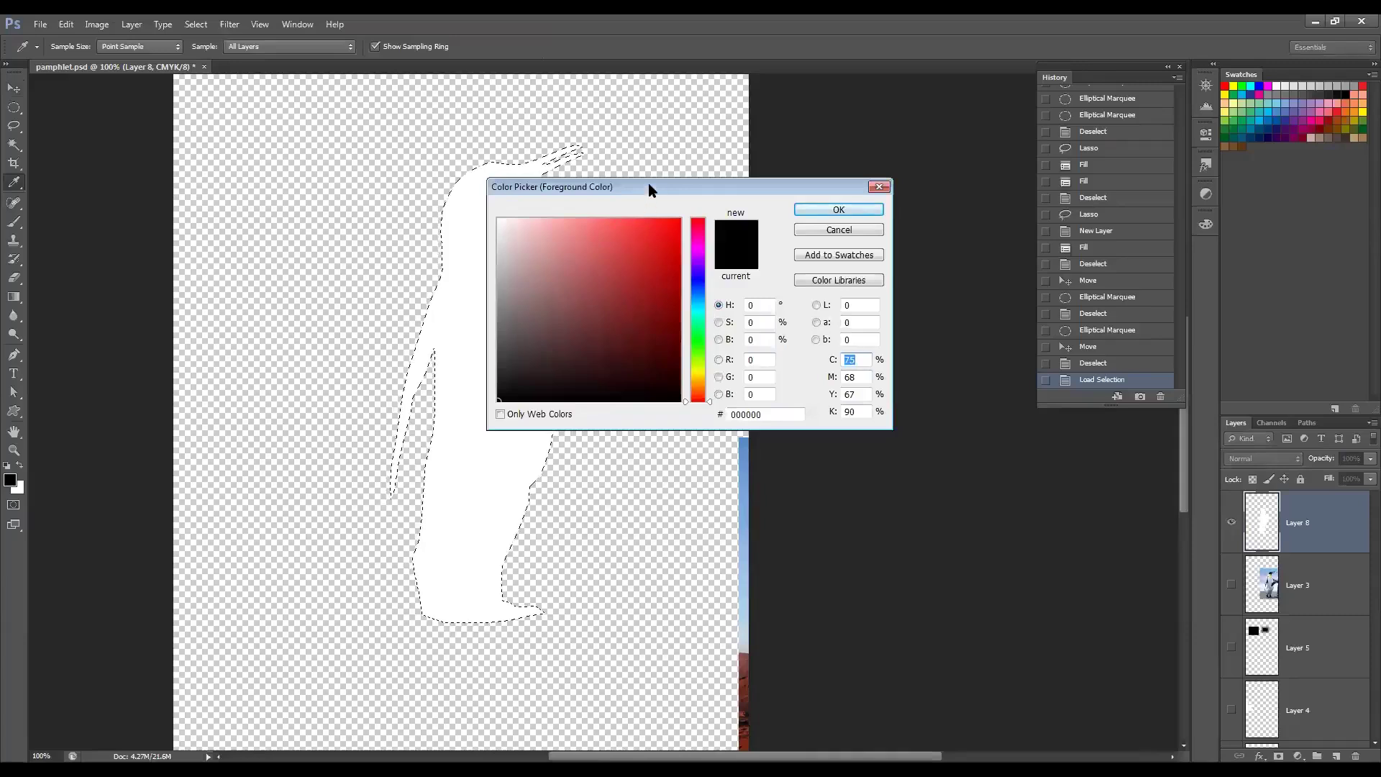
left_click_drag(650, 189, 767, 182)
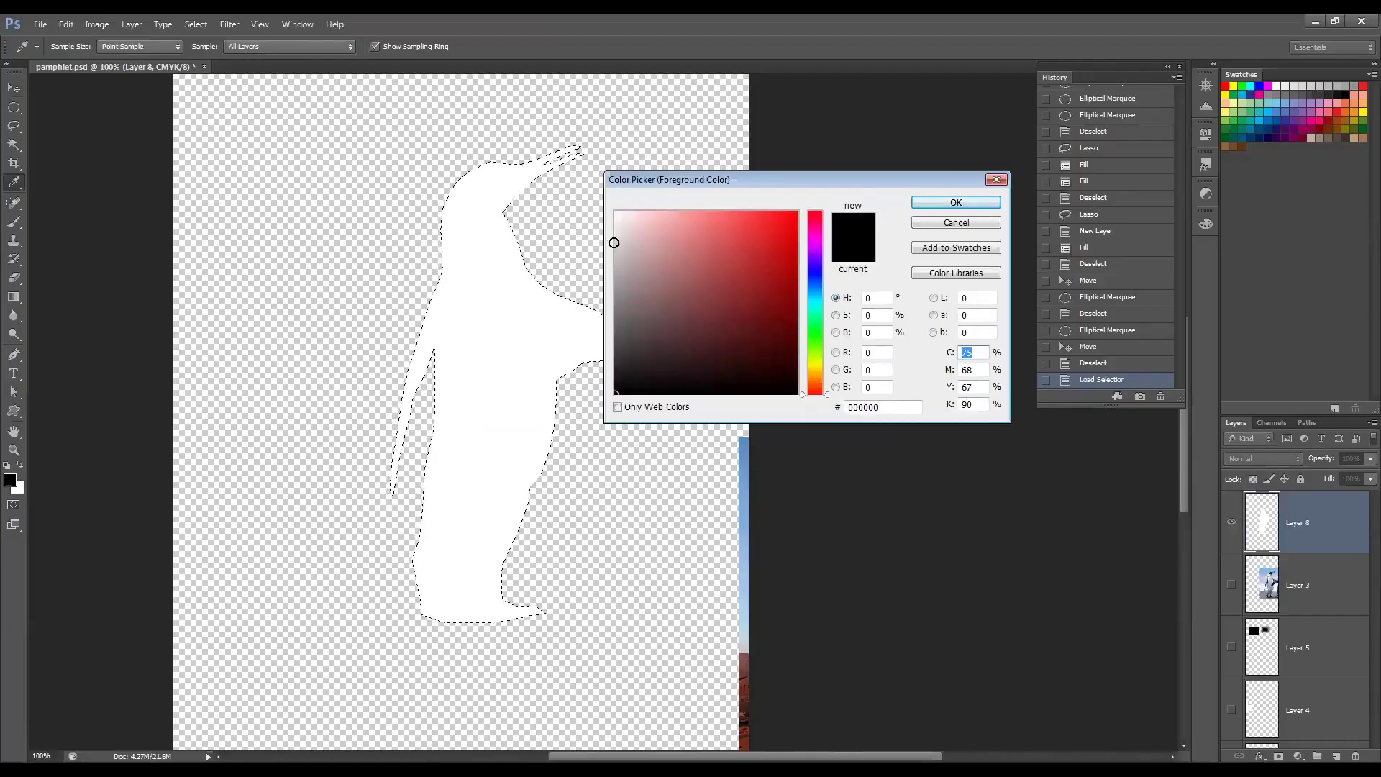
Step: Try several foreground shades in the Color Picker, including red ed2b2b, greyish 897c7c and blue 3a3ae7
left_click_drag(742, 233, 757, 329)
left_click_drag(663, 225, 765, 224)
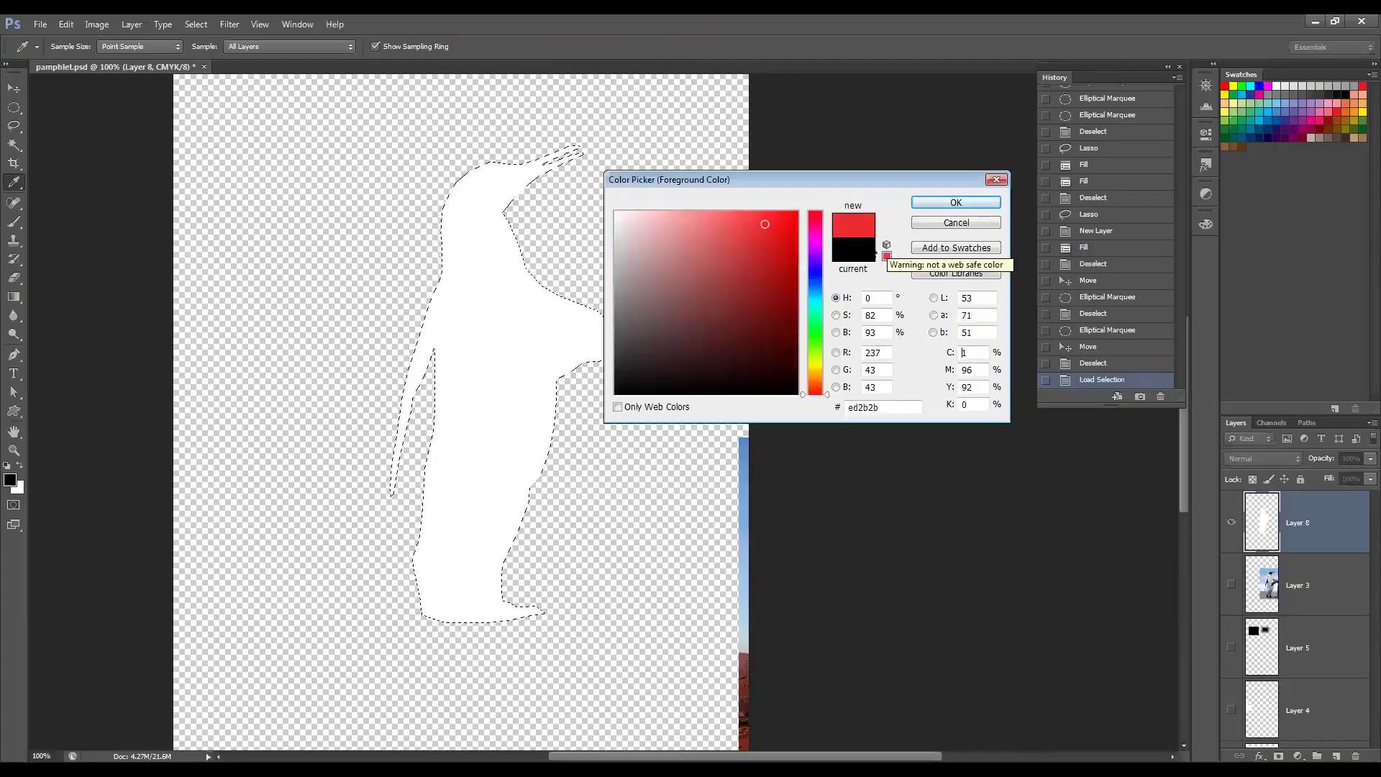
mouse_move(667, 305)
left_mouse_down()
mouse_move(654, 321)
mouse_move(742, 352)
mouse_move(761, 343)
mouse_move(771, 358)
mouse_move(749, 265)
mouse_move(675, 222)
mouse_move(632, 296)
left_mouse_up()
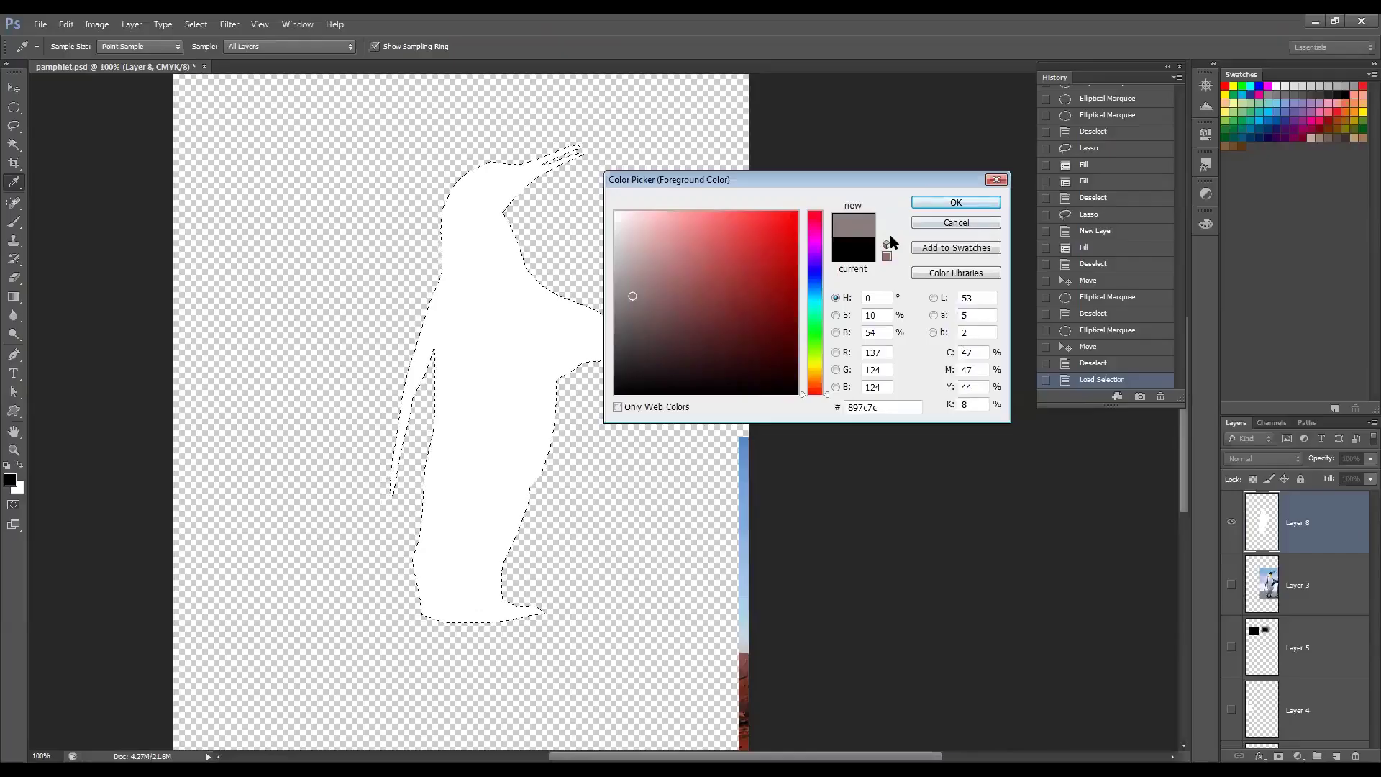
left_click(768, 224)
mouse_move(816, 260)
left_mouse_down()
mouse_move(819, 217)
mouse_move(813, 316)
mouse_move(822, 219)
mouse_move(833, 309)
mouse_move(826, 402)
mouse_move(825, 224)
mouse_move(831, 249)
mouse_move(630, 225)
left_mouse_up()
mouse_move(614, 288)
left_mouse_down()
mouse_move(641, 345)
mouse_move(752, 228)
mouse_move(823, 259)
mouse_move(822, 339)
mouse_move(821, 272)
left_mouse_up()
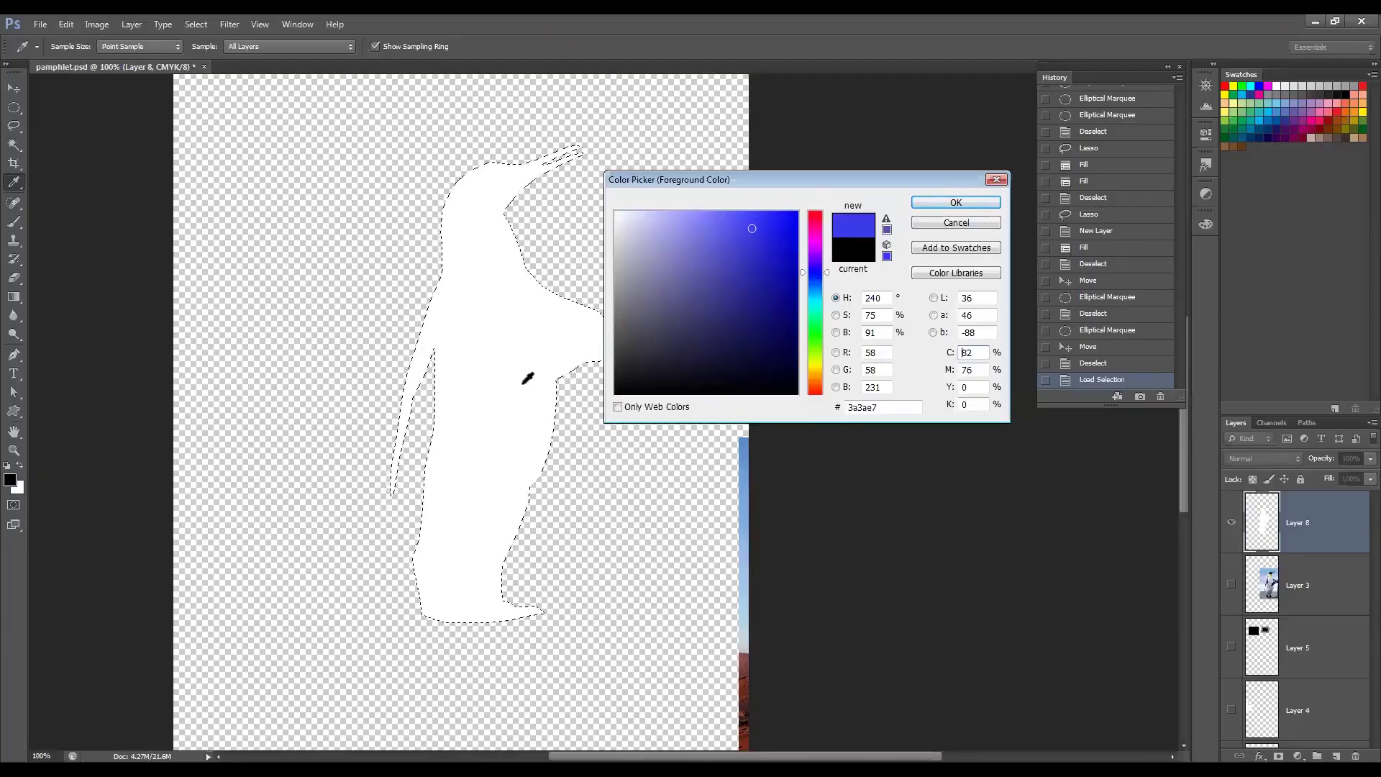
Step: Restrict the picker to web colours, pick green 33ff99, lift the restriction, and pick the muted green 6dc069
left_click(618, 407)
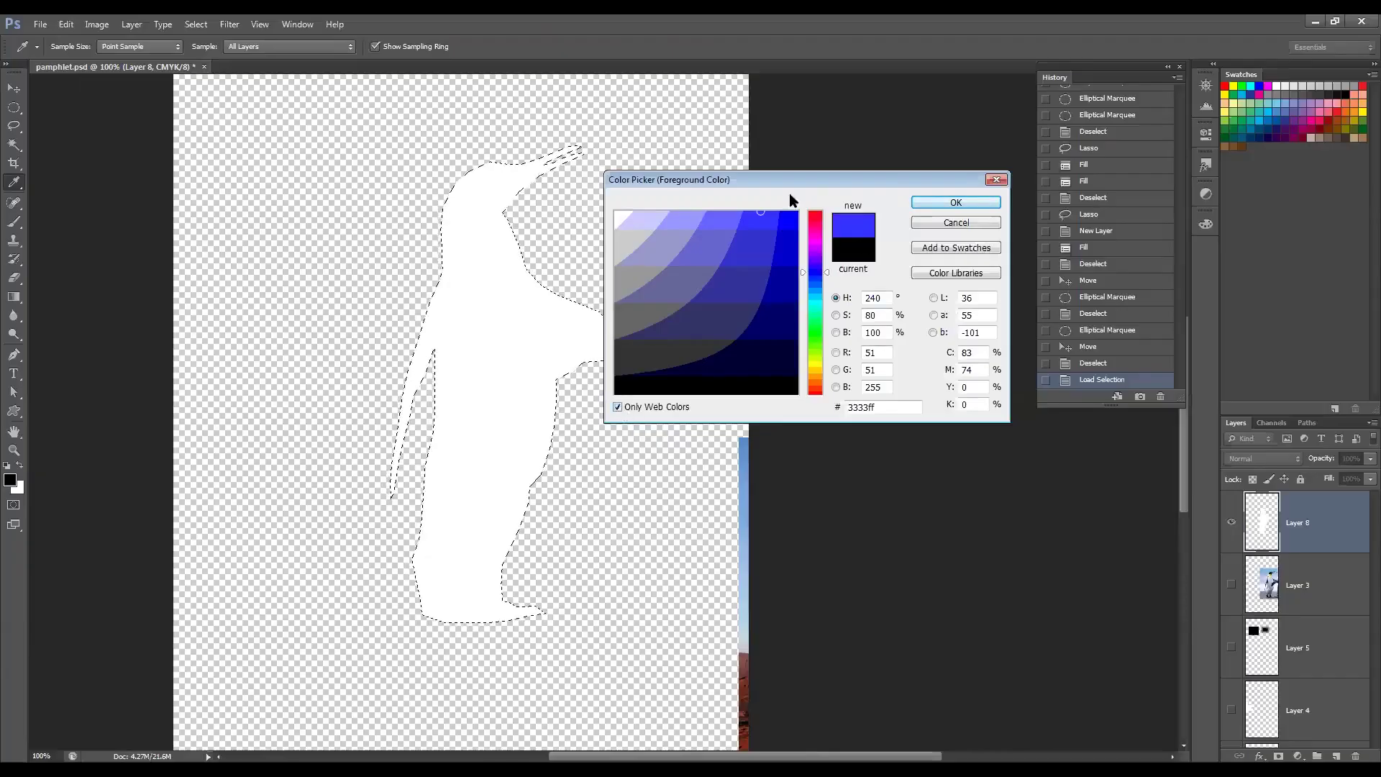
key("Tab")
left_click_drag(817, 273, 817, 315)
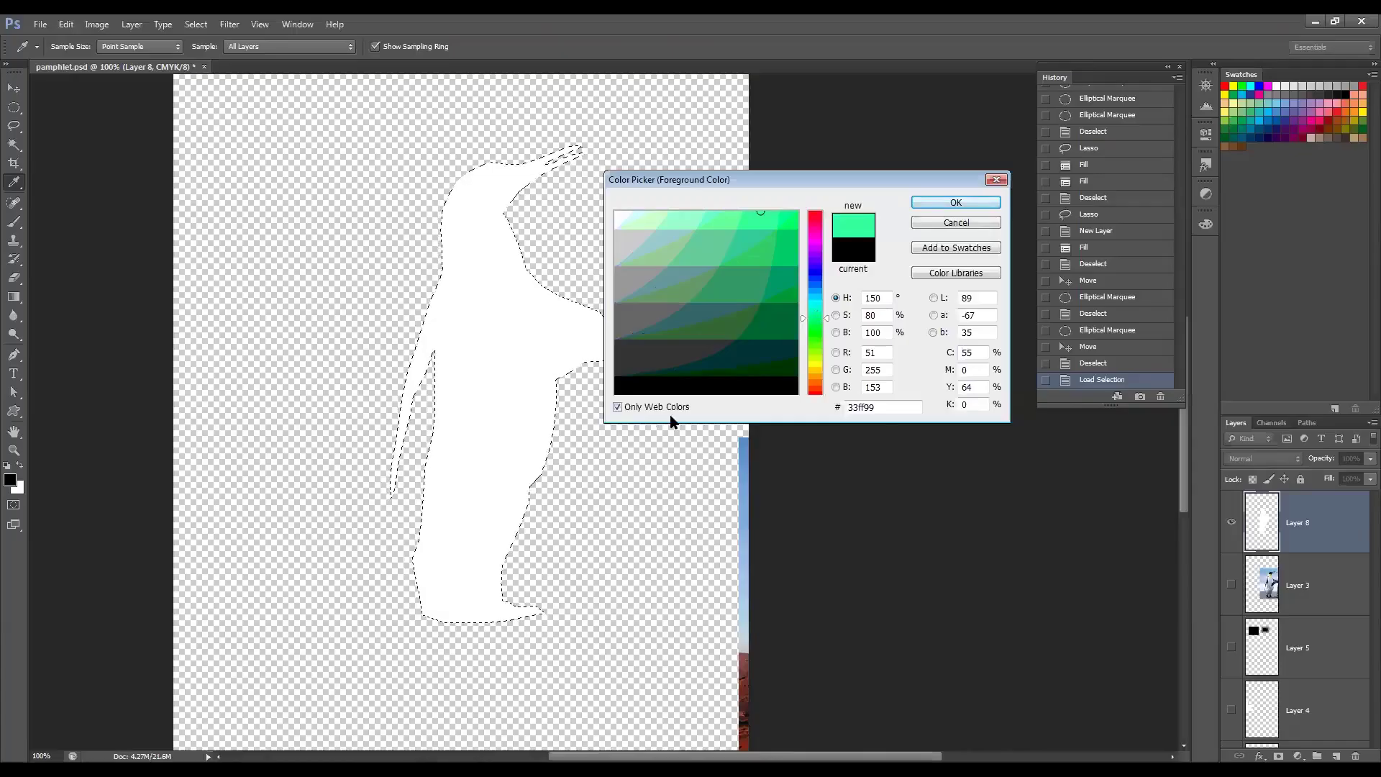
left_click(617, 406)
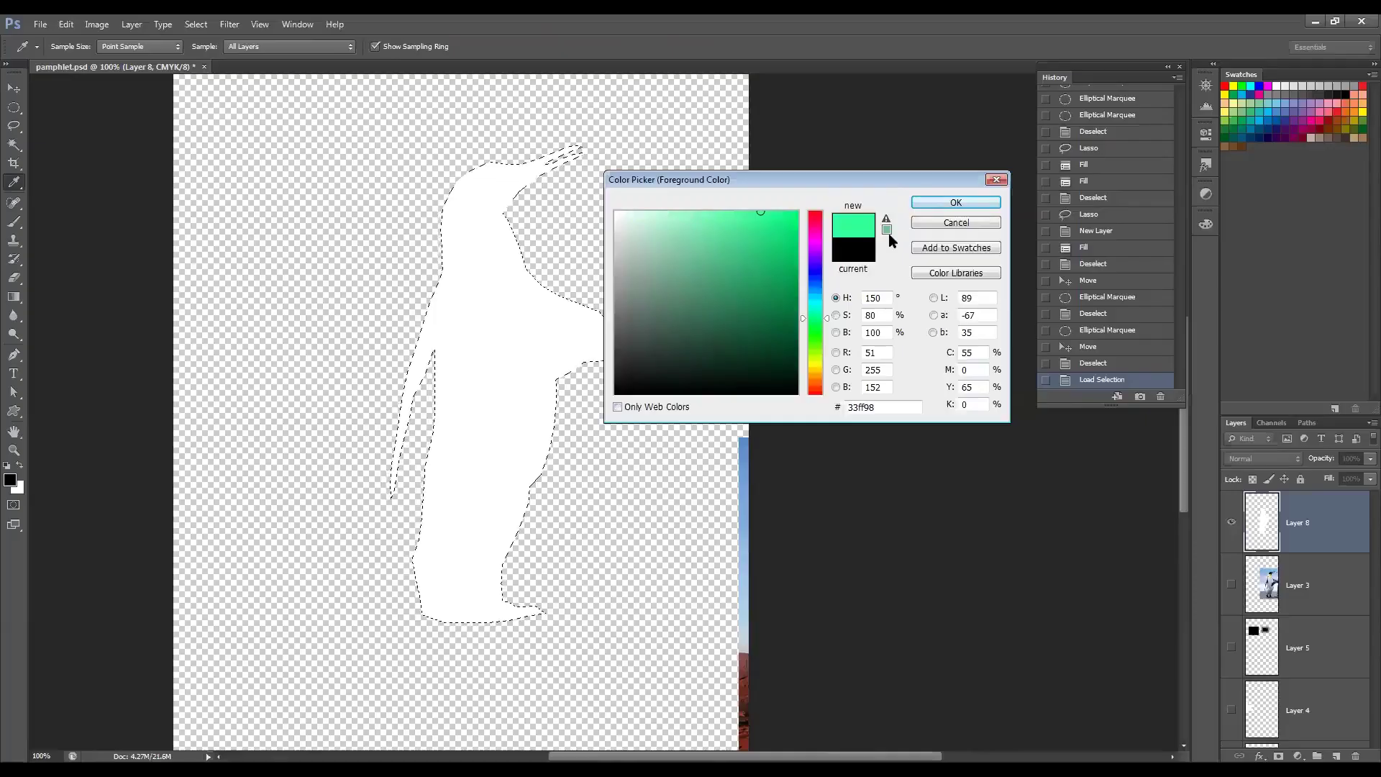
left_click(759, 216)
mouse_move(759, 216)
left_mouse_down()
mouse_move(733, 229)
mouse_move(747, 251)
mouse_move(788, 255)
mouse_move(787, 272)
mouse_move(771, 230)
mouse_move(797, 220)
mouse_move(698, 257)
left_mouse_up()
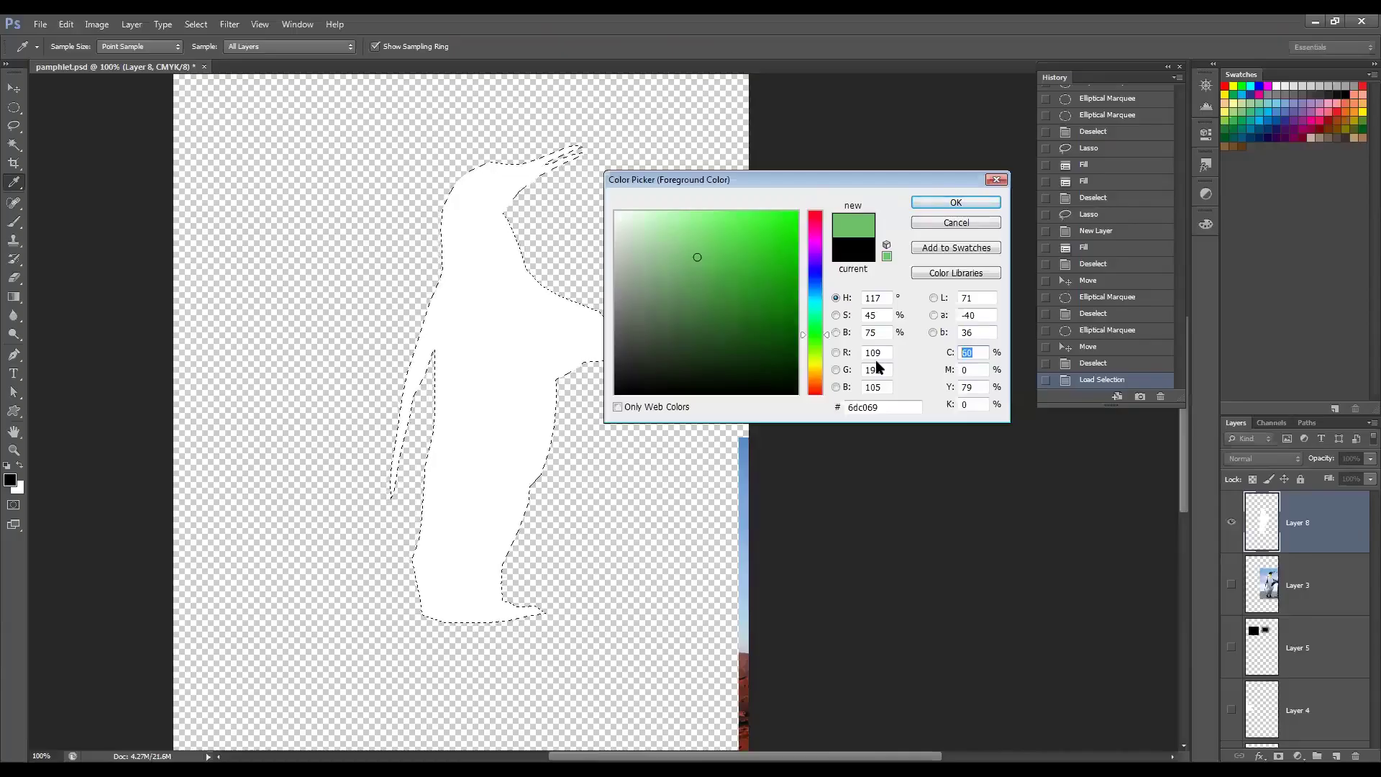
Step: Set the foreground colour to C 10, M 100, Y 100, K 10 and fill the penguin selection on Layer 8 with it
type("10")
key("Tab")
type("100")
key("Tab")
type("100")
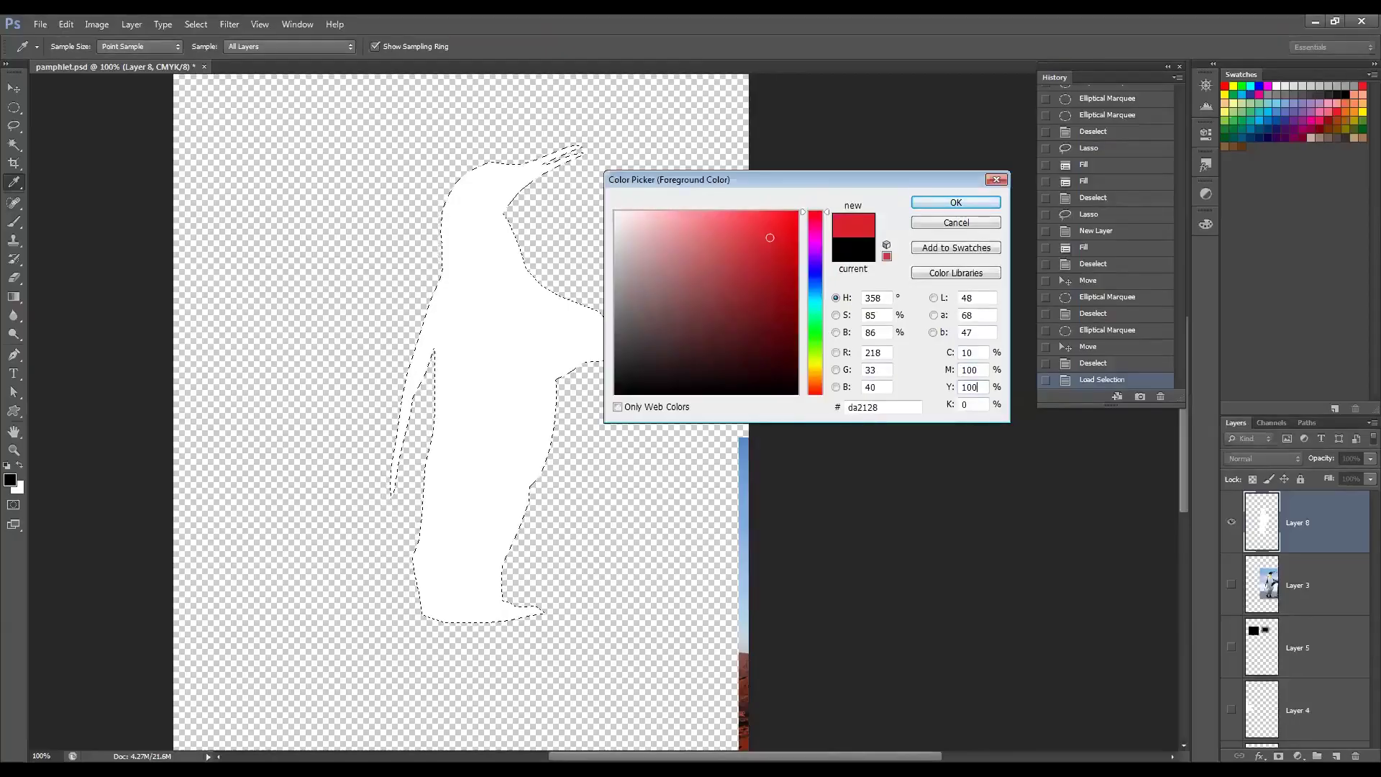
key("Tab")
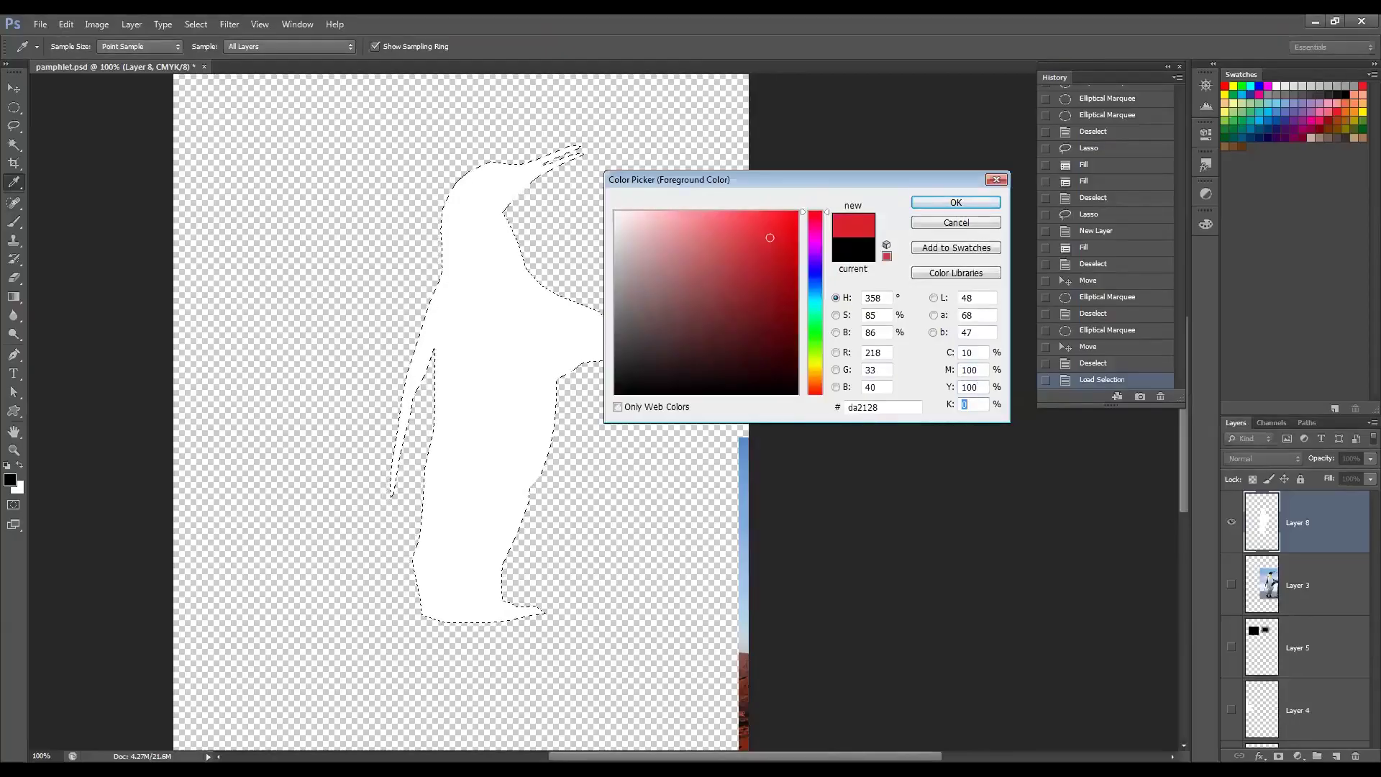
type("10")
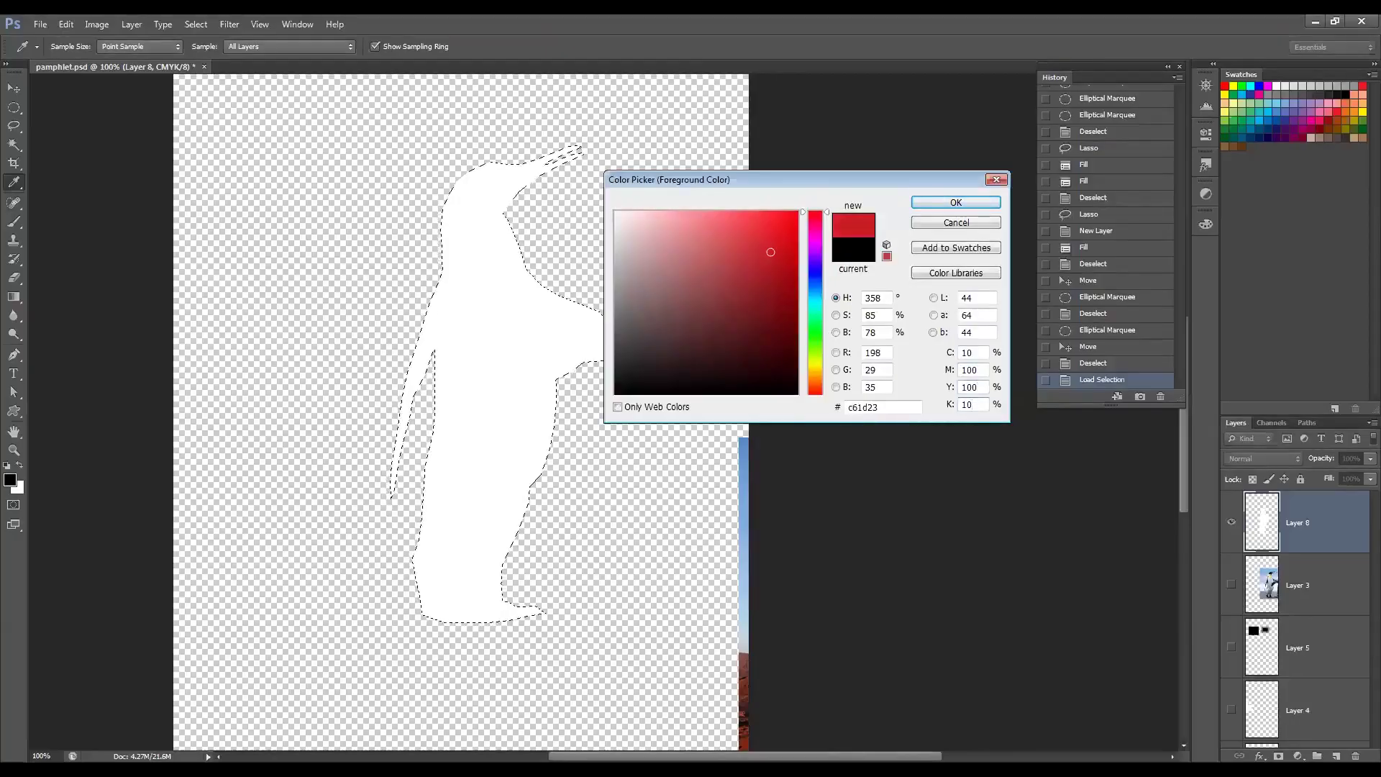
left_click(943, 203)
key("v")
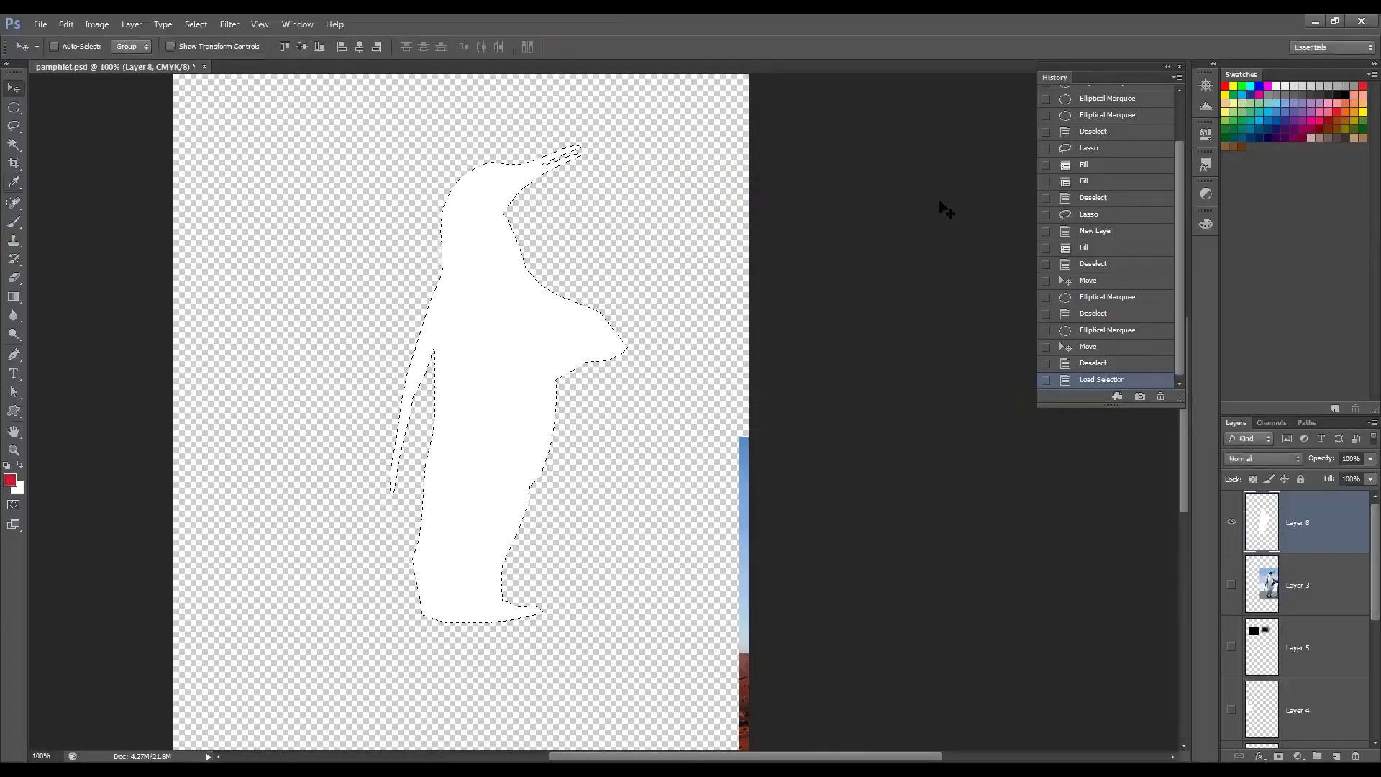
key("alt+BackSpace")
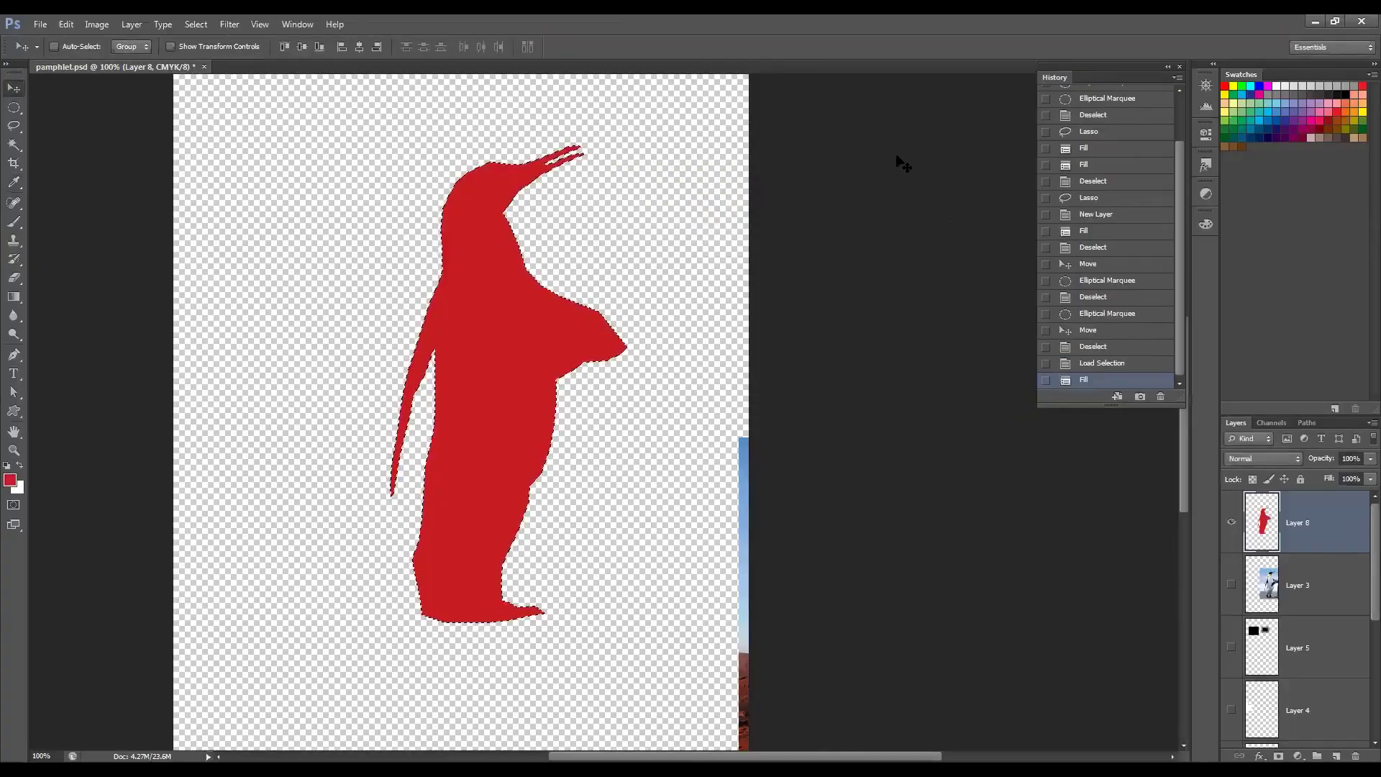
Step: Try filling the penguin selection with foreground colour C 10, M 40, Y 80, K 10, and undo the fill
left_click(977, 353)
double_click(978, 353)
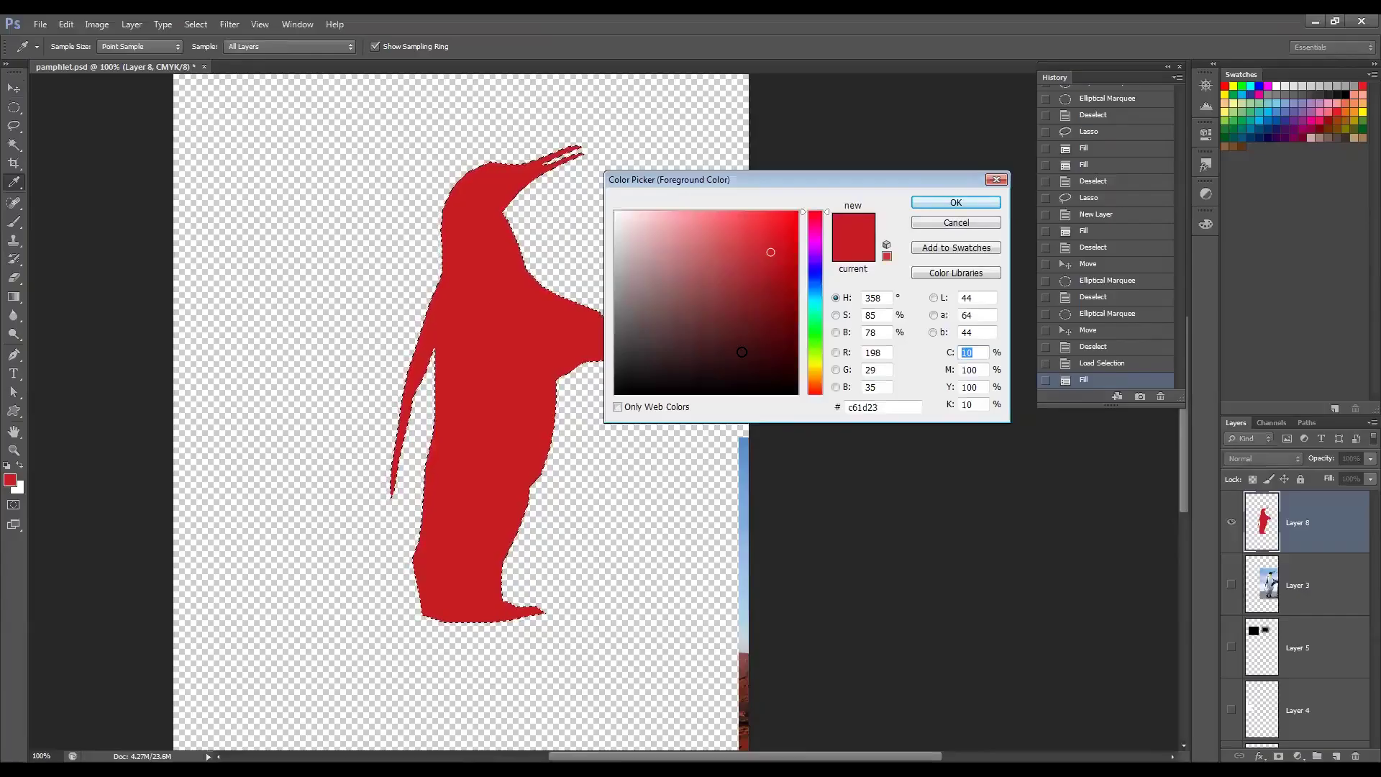
key("Tab")
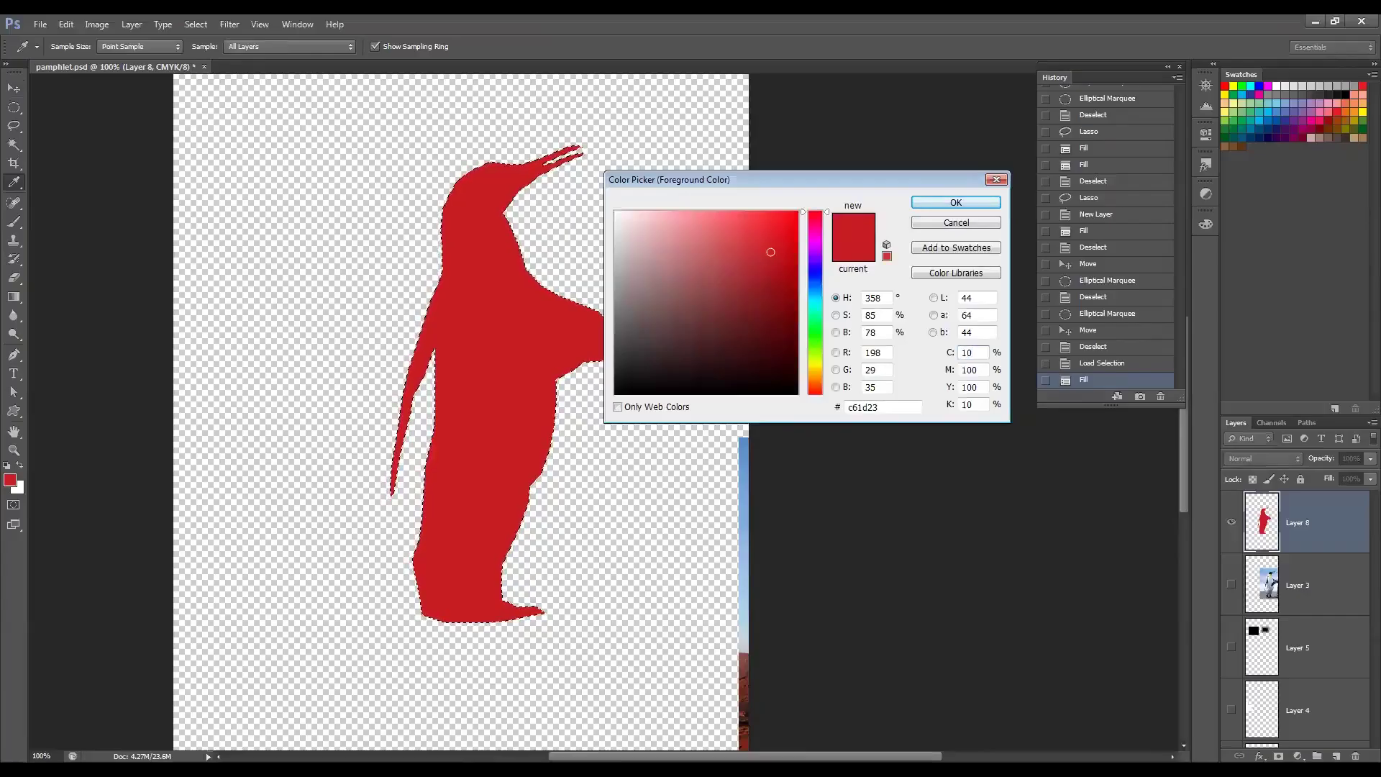
type("40")
key("Tab")
type("80")
key("Tab")
type("10")
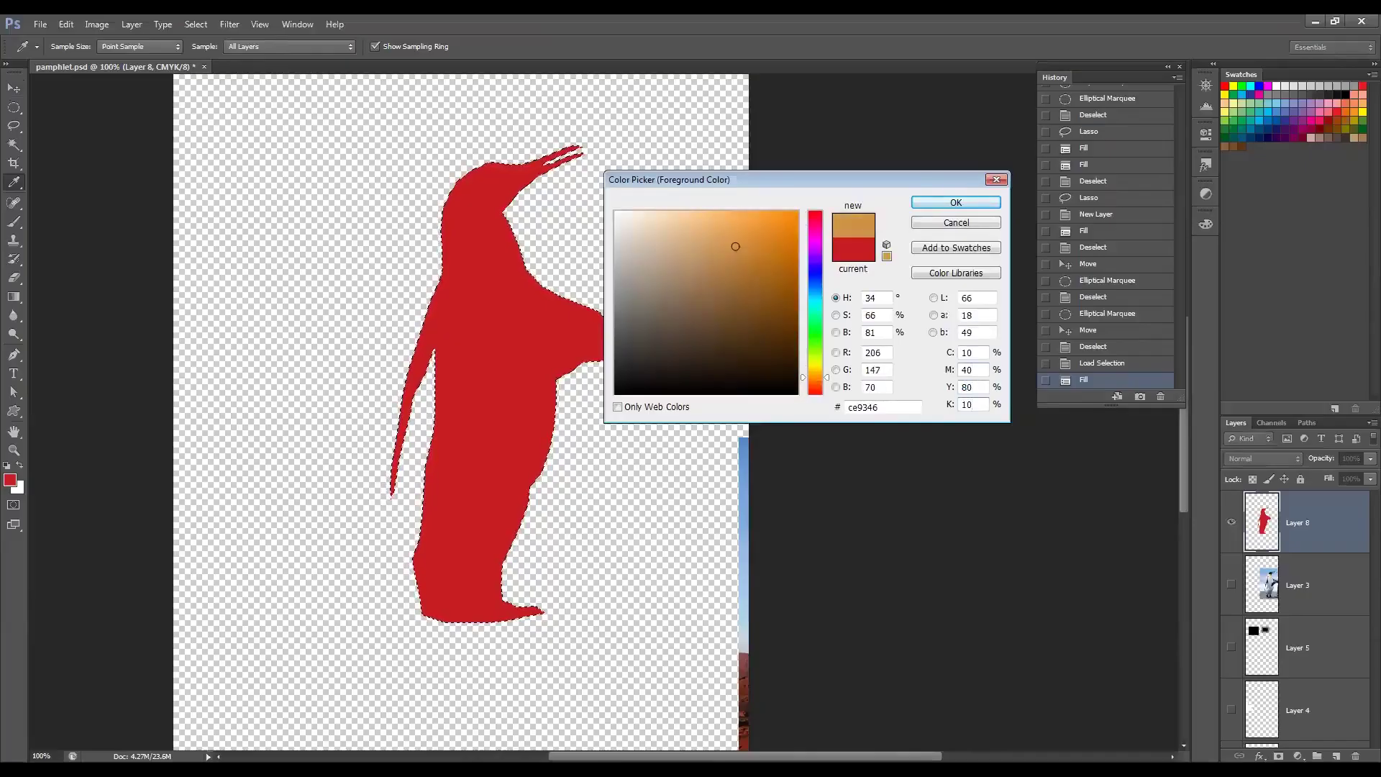
left_click(957, 204)
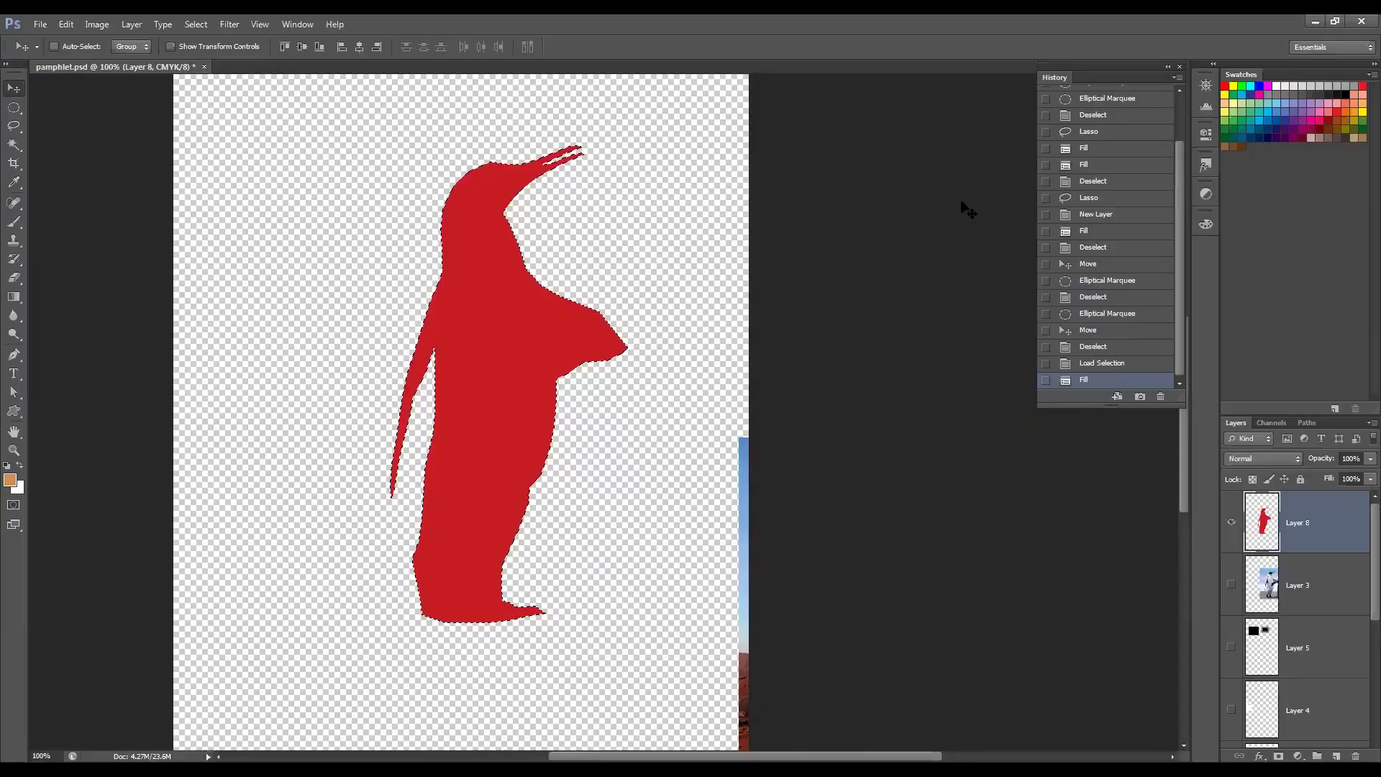
key("alt+BackSpace")
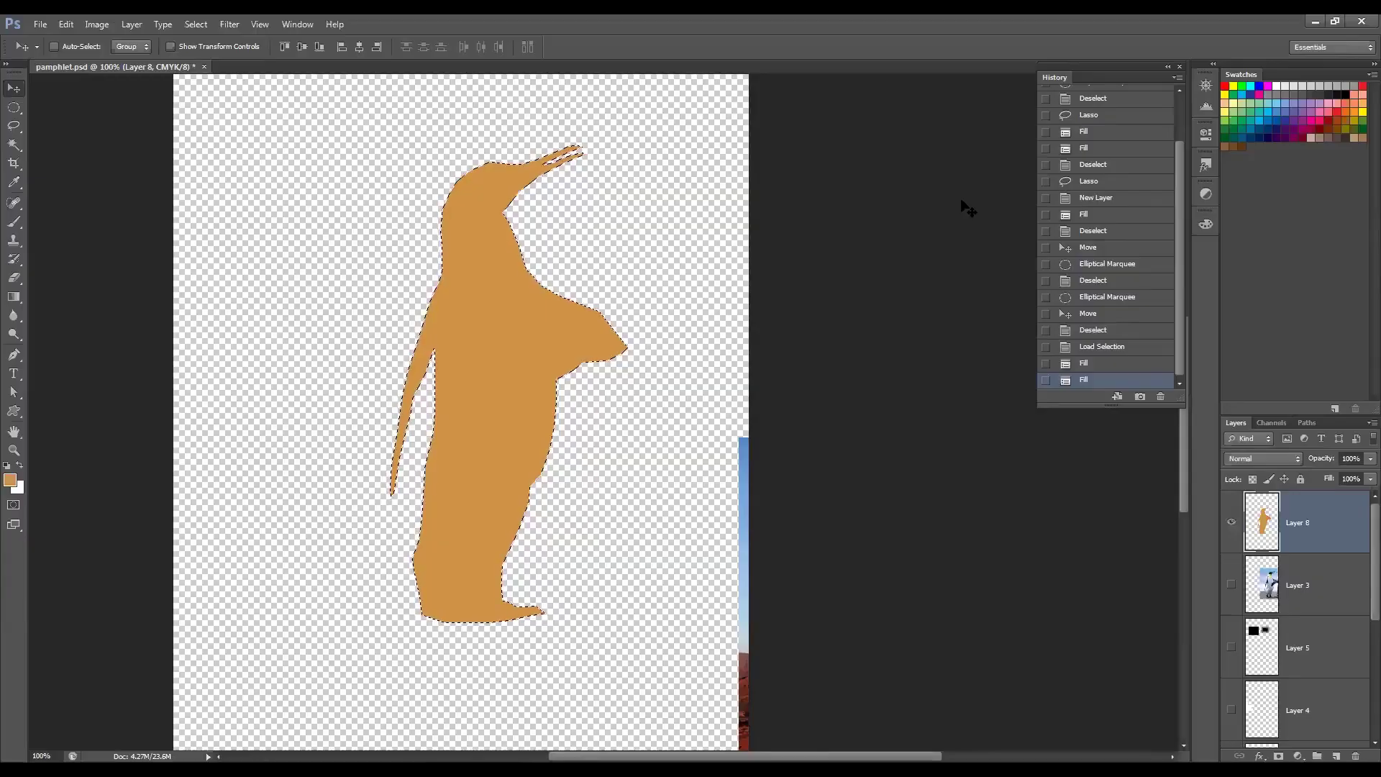
key("ctrl+z")
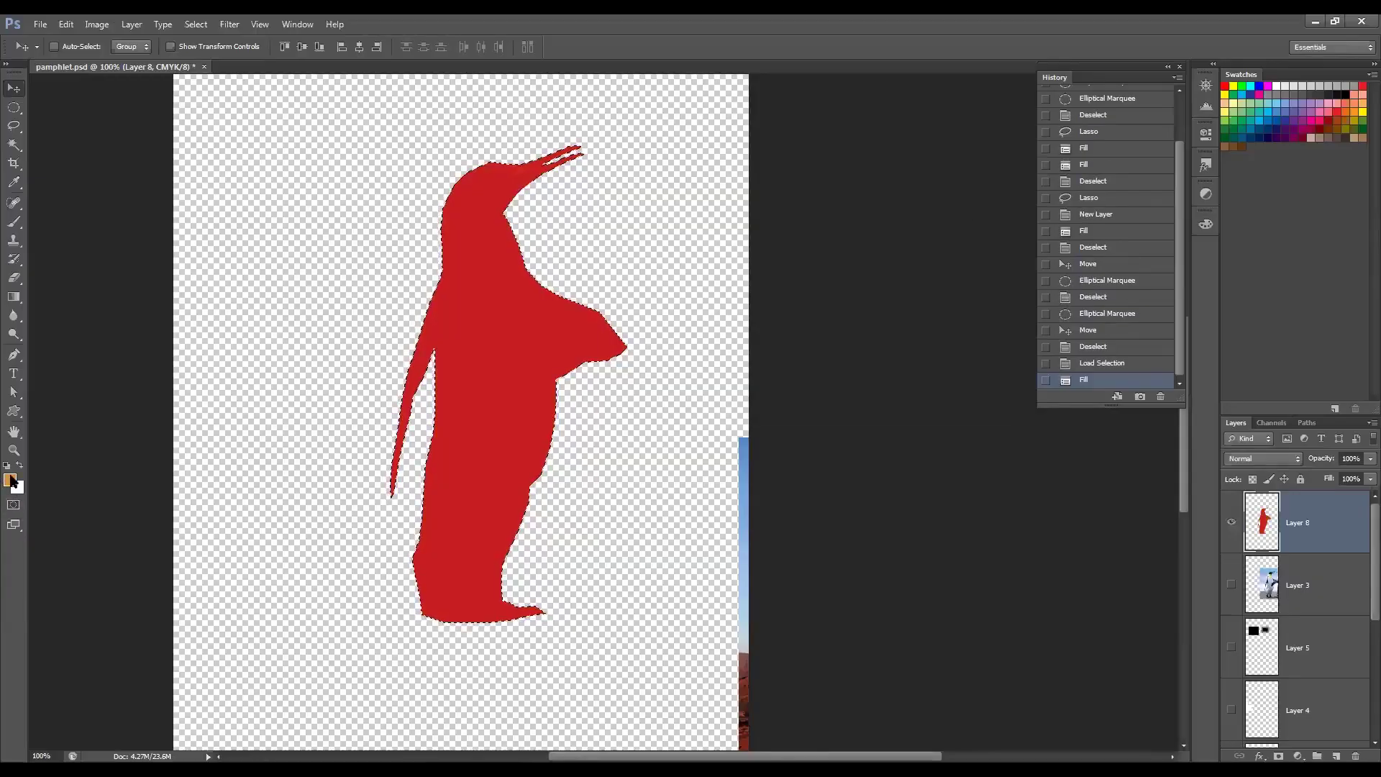
Step: Open the foreground Color Picker and choose the dark green 177e23 by adjusting the shade and hue
left_click(11, 480)
mouse_move(780, 238)
left_mouse_down()
mouse_move(780, 216)
mouse_move(743, 268)
mouse_move(648, 269)
mouse_move(765, 303)
left_mouse_up()
left_click(819, 229)
mouse_move(819, 229)
left_mouse_down()
mouse_move(809, 330)
mouse_move(846, 329)
left_mouse_up()
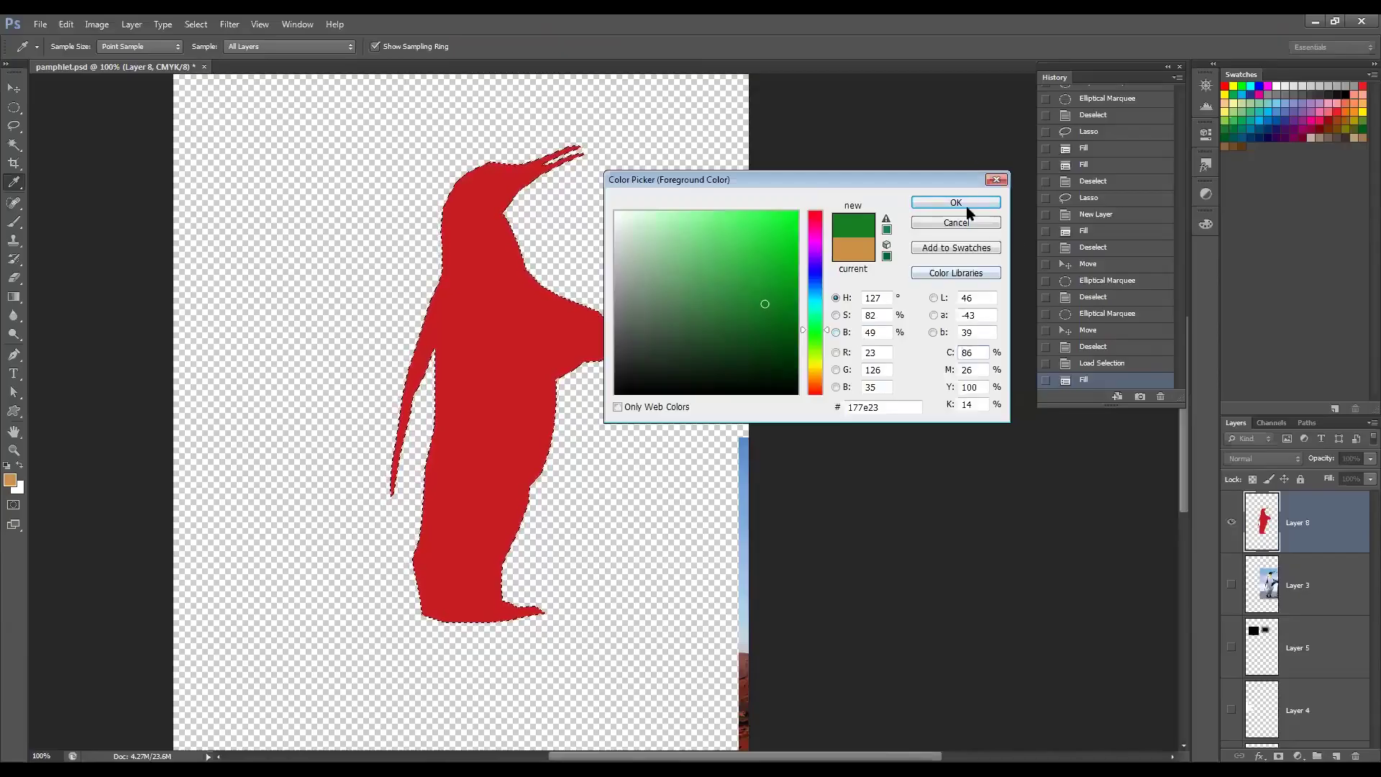
Step: Choose PANTONE 907 U from the PANTONE+ Pastels & Neons Uncoated colour book as the foreground colour and fill the penguin selection with it
left_click(951, 279)
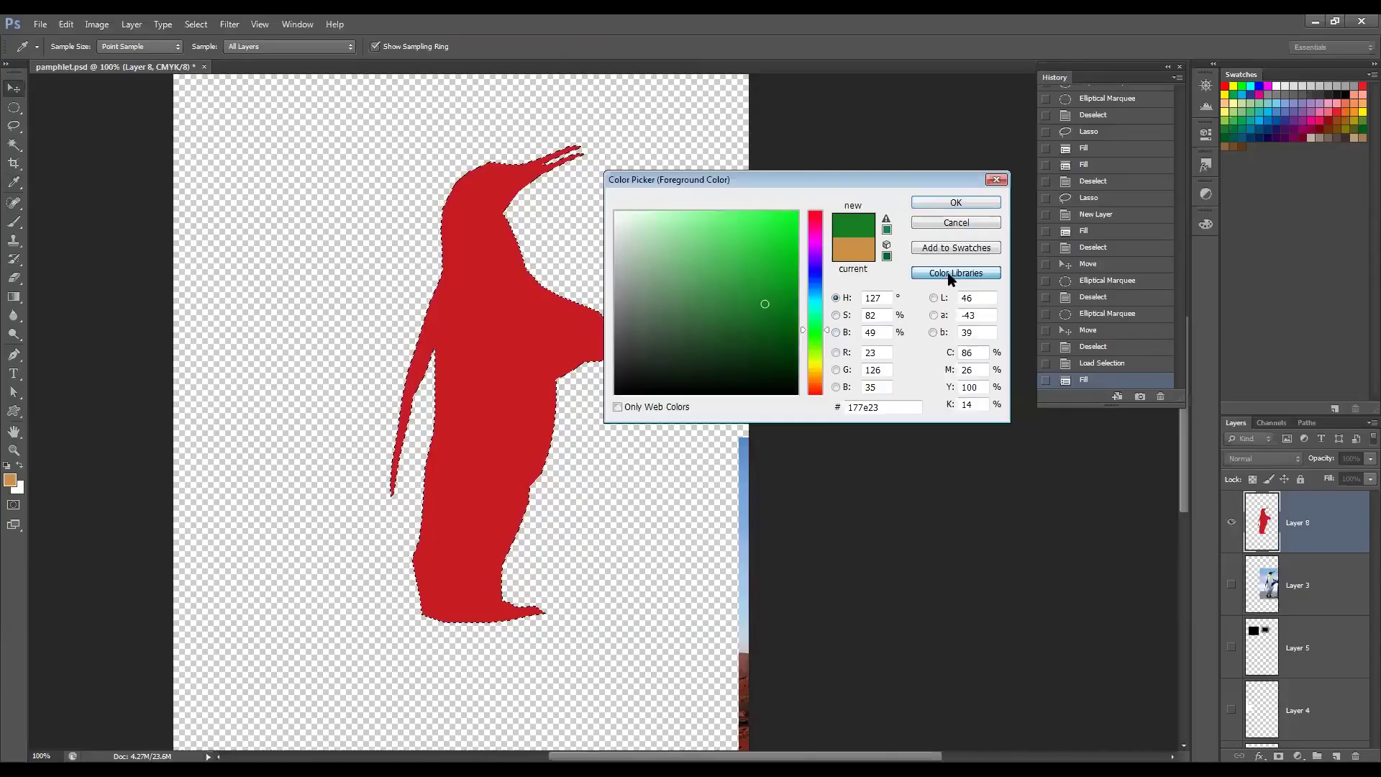
left_click(810, 203)
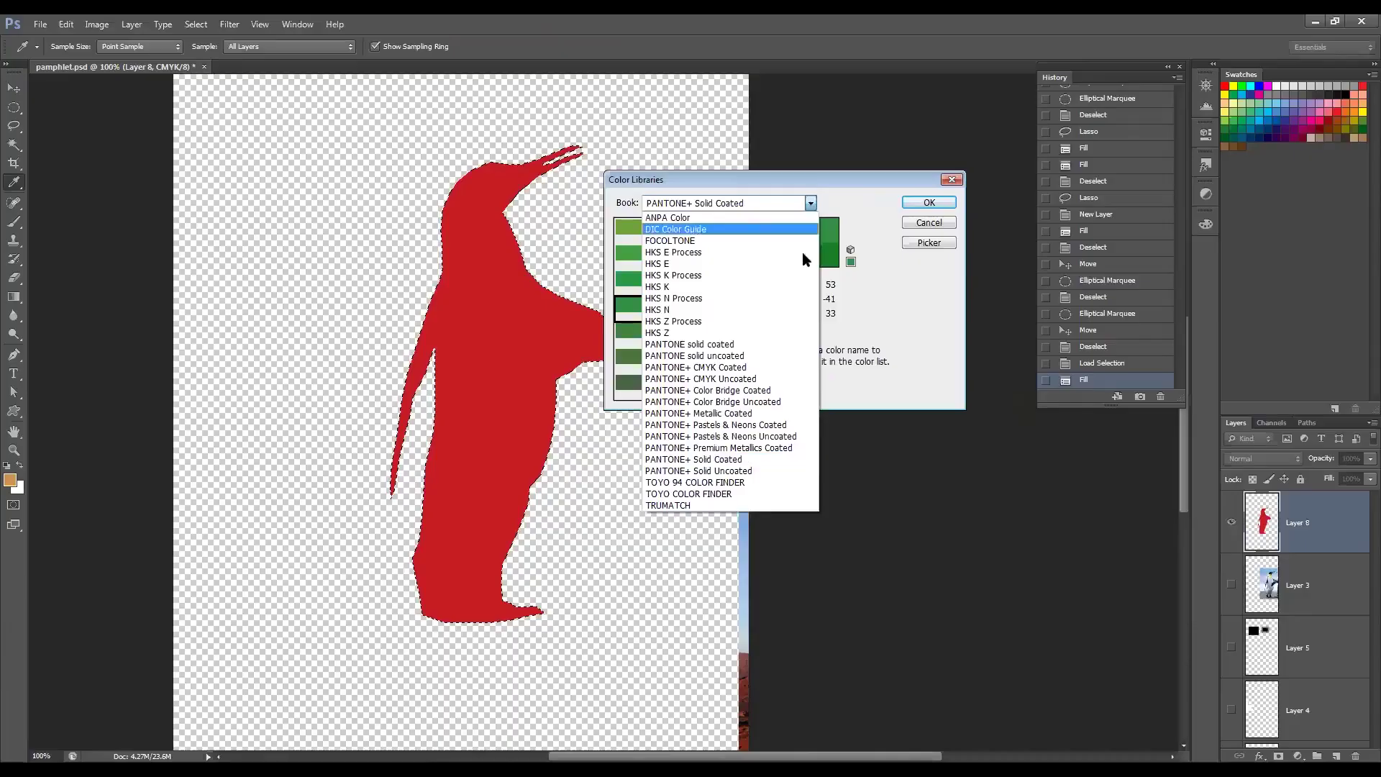
left_click(797, 439)
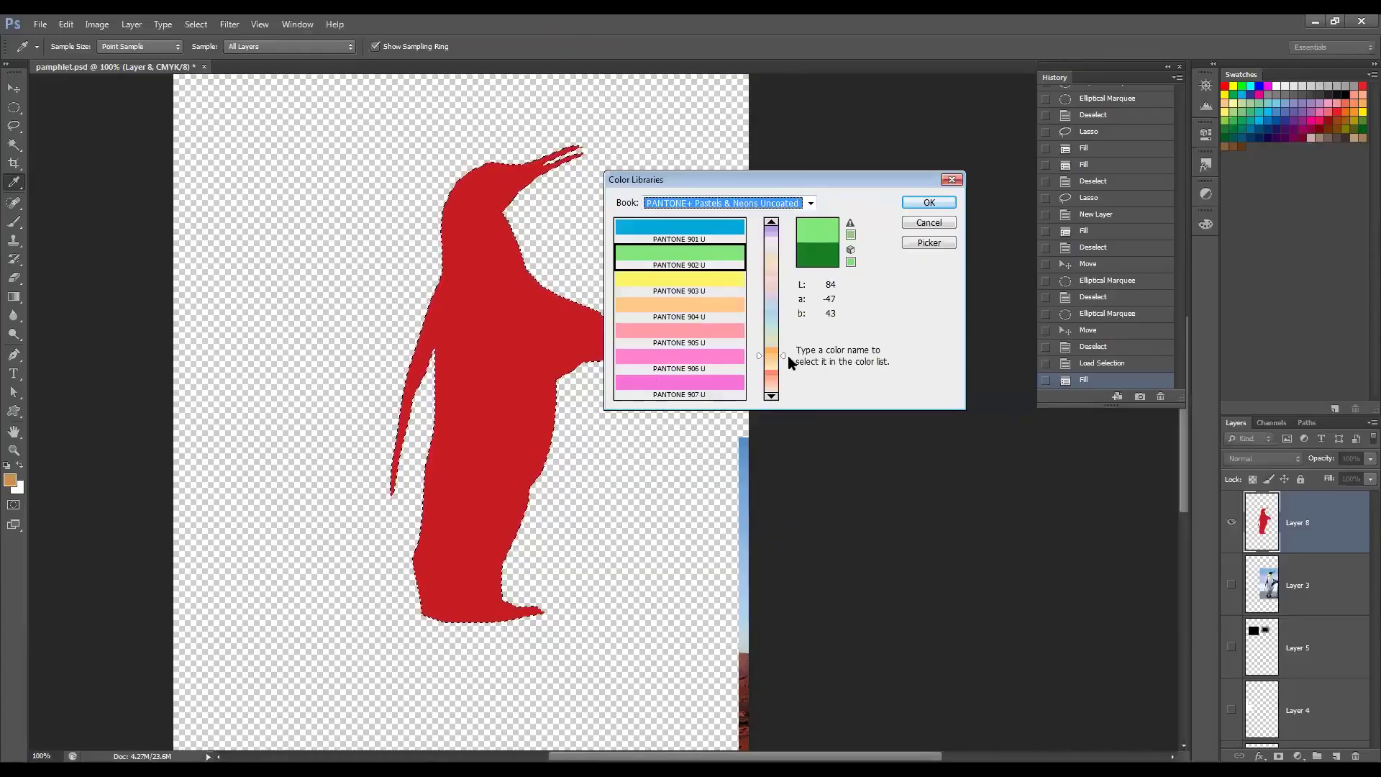
left_click(709, 388)
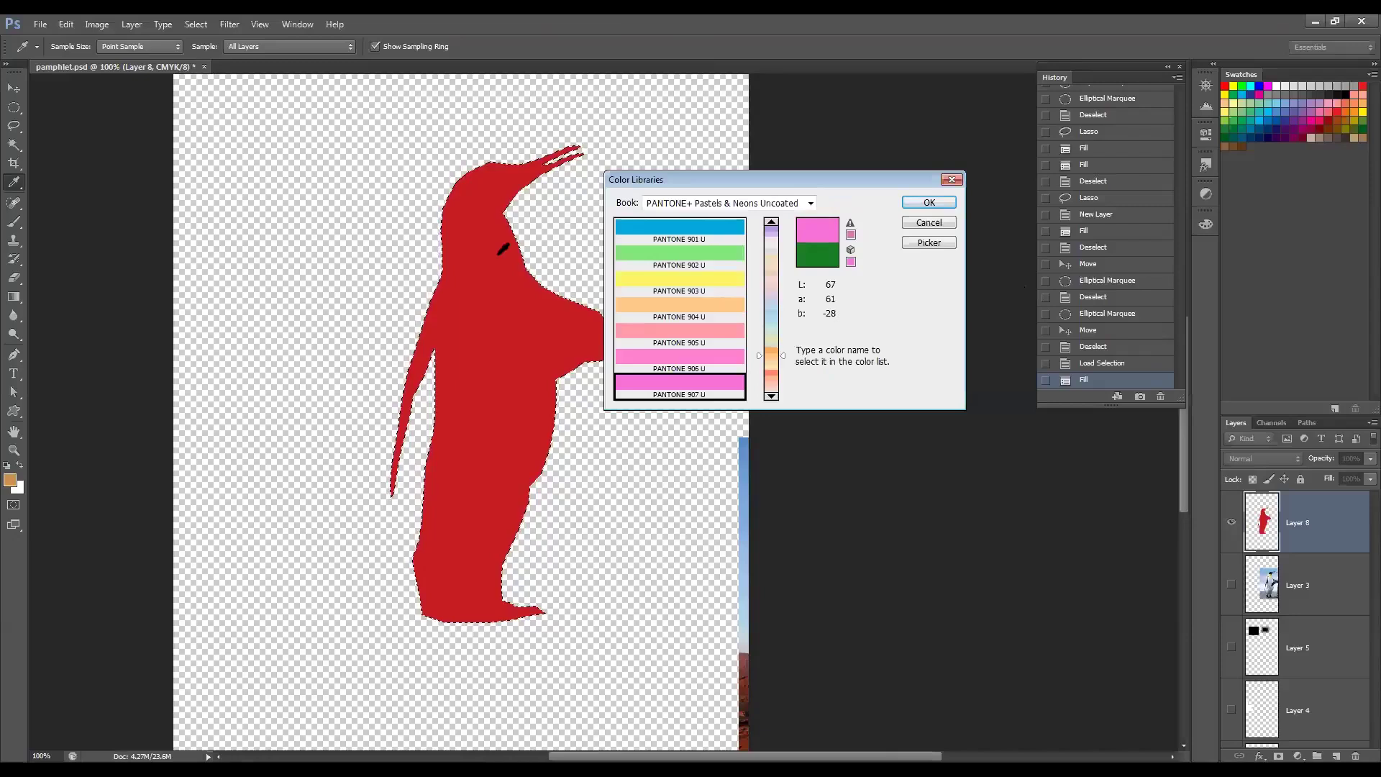
left_click(929, 242)
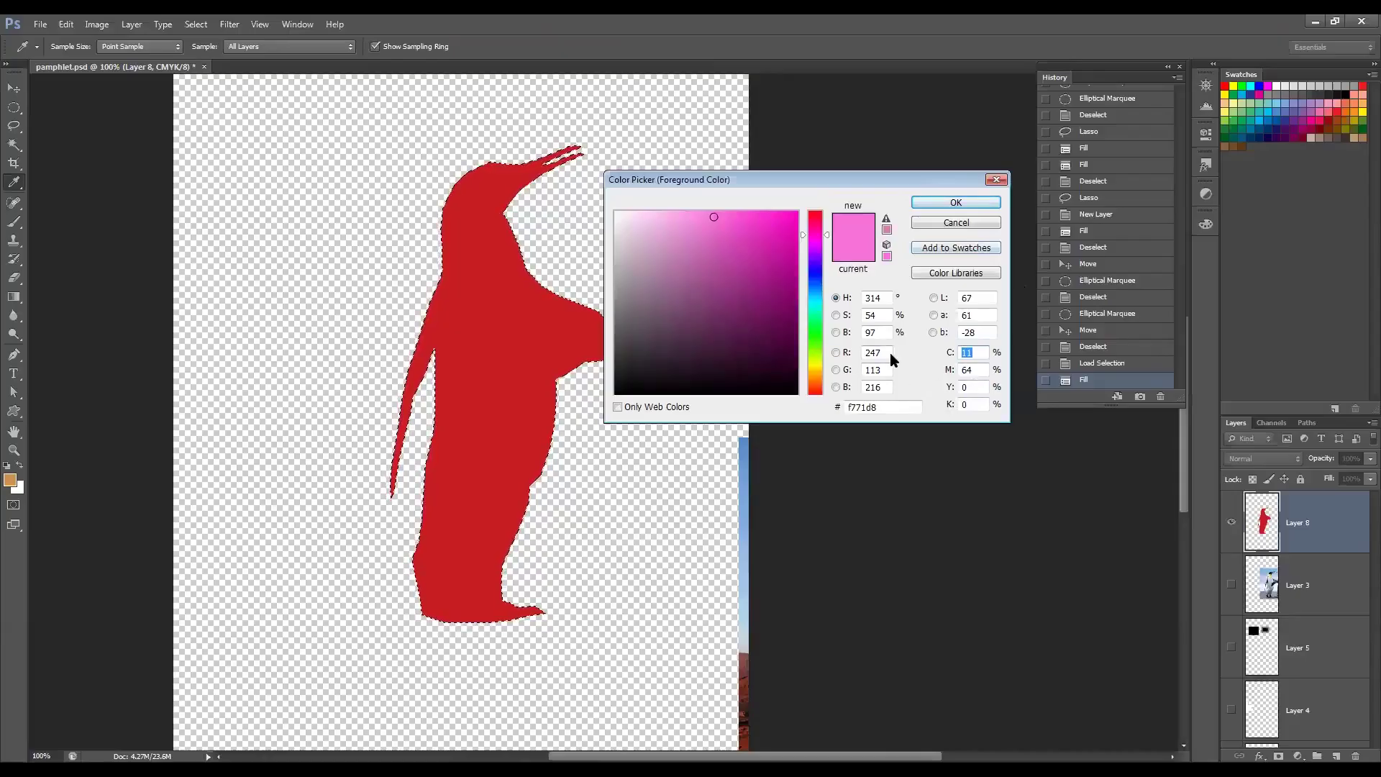
left_click(986, 206)
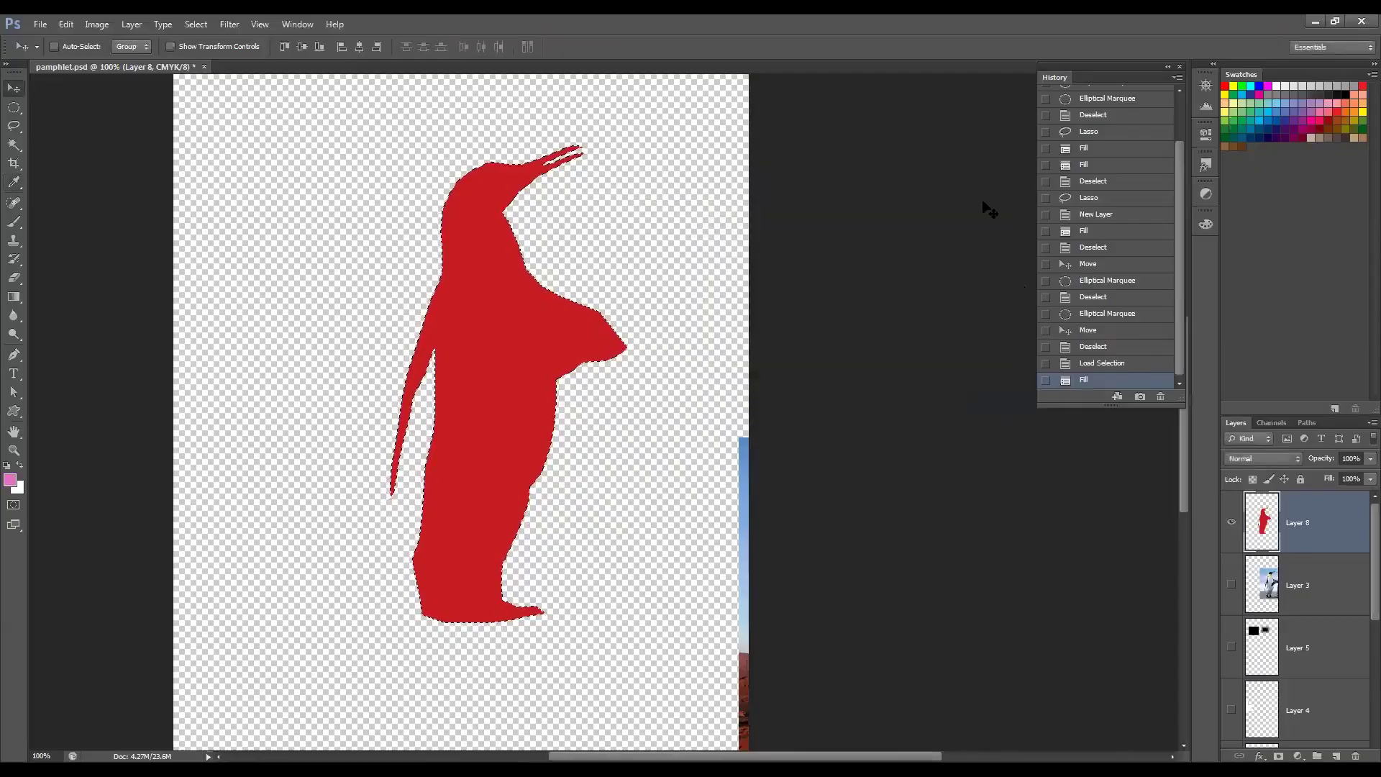
key("alt+BackSpace")
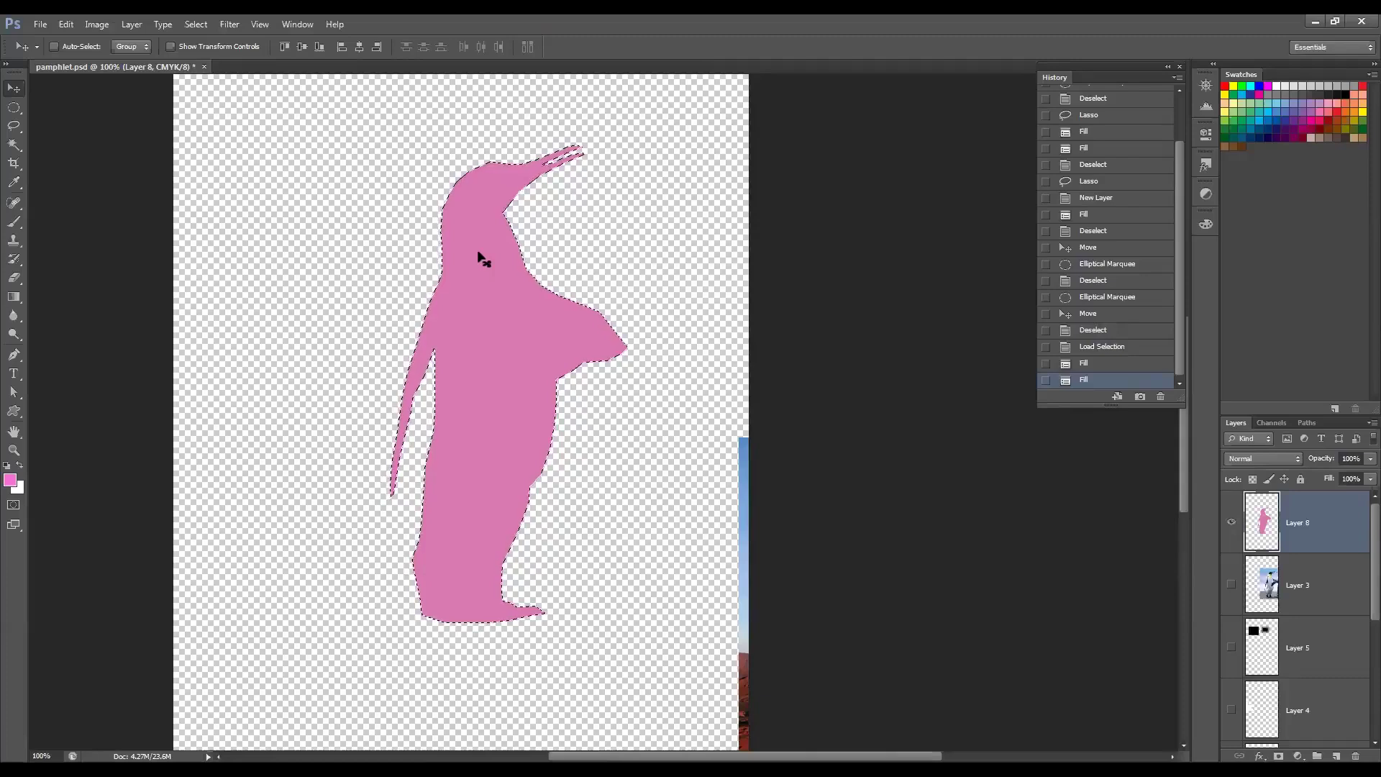
Step: Set the background colour to a dark purple and fill the still-selected penguin silhouette with it
key("ctrl+d")
key("ctrl+z")
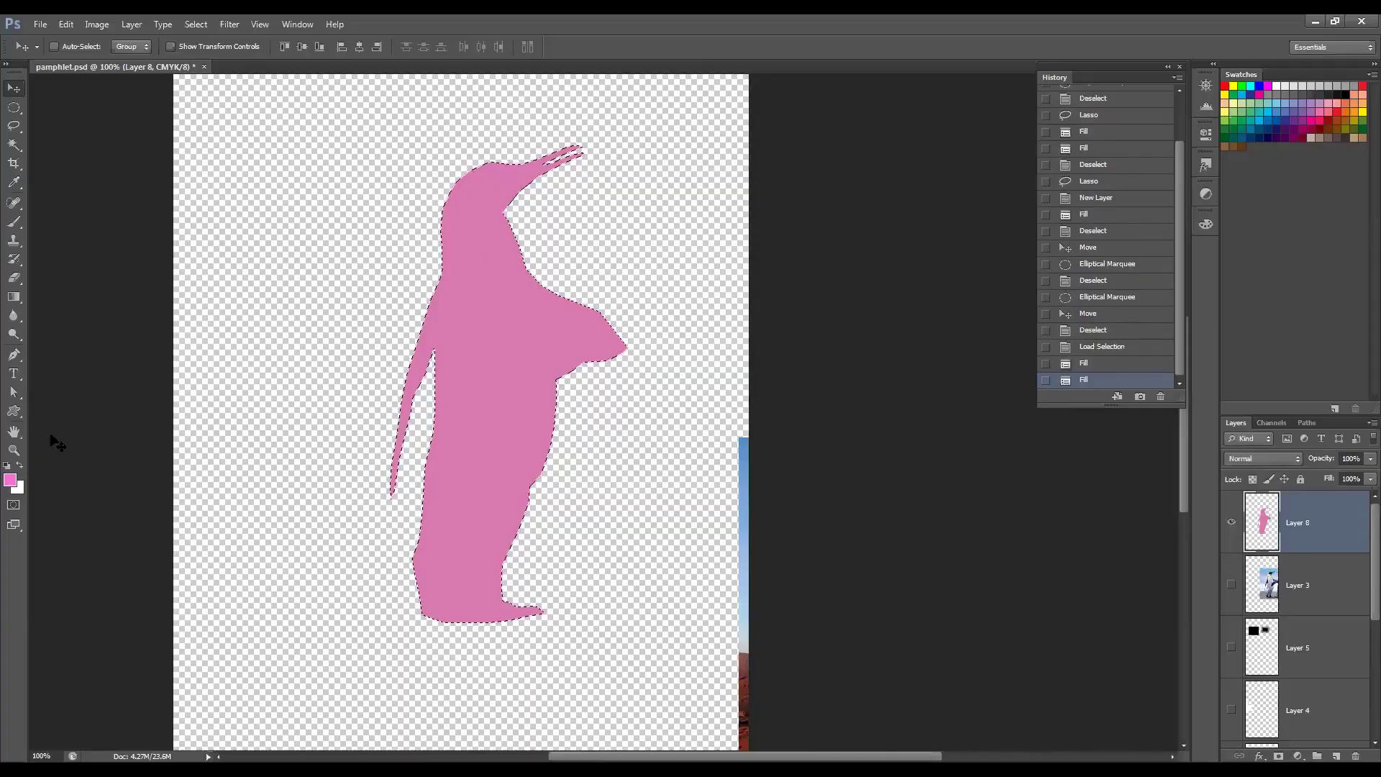
left_click(11, 481)
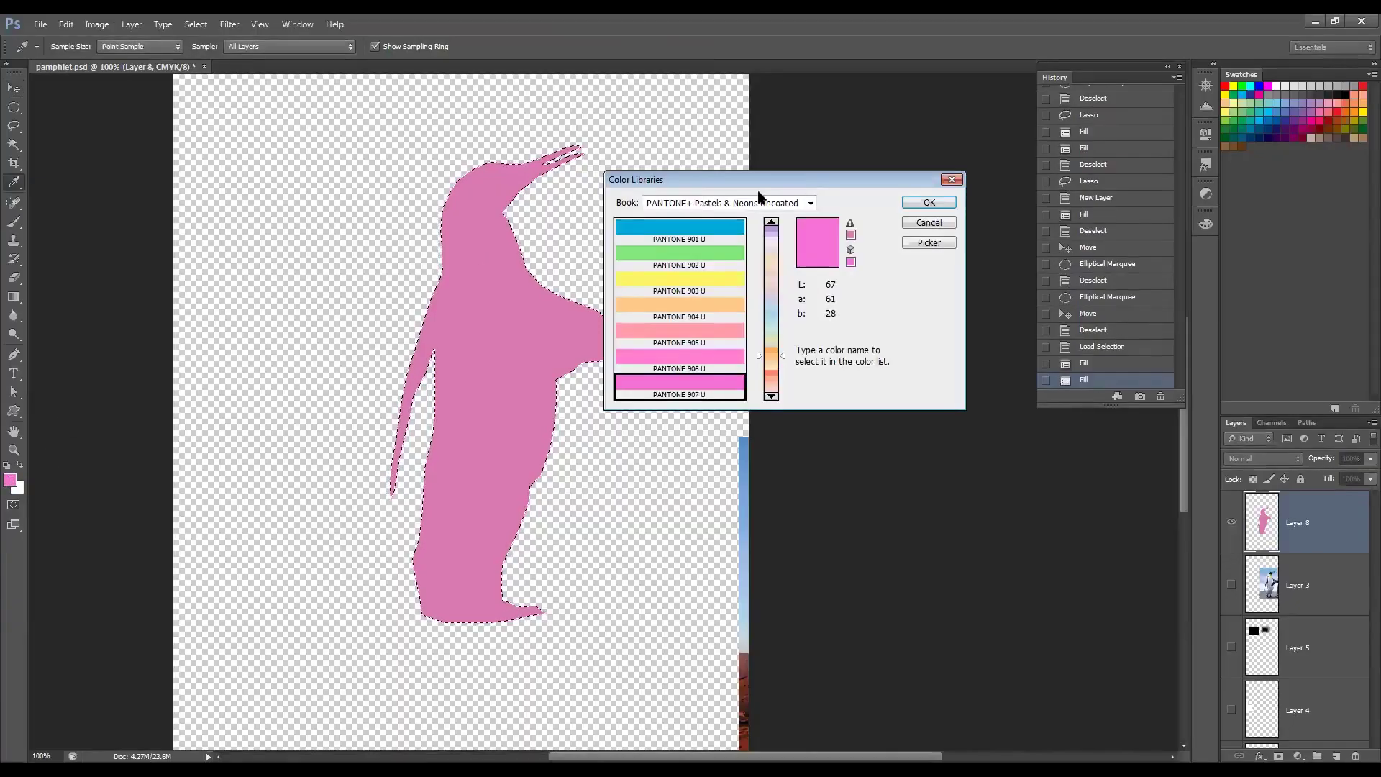
left_click(806, 202)
left_click(892, 268)
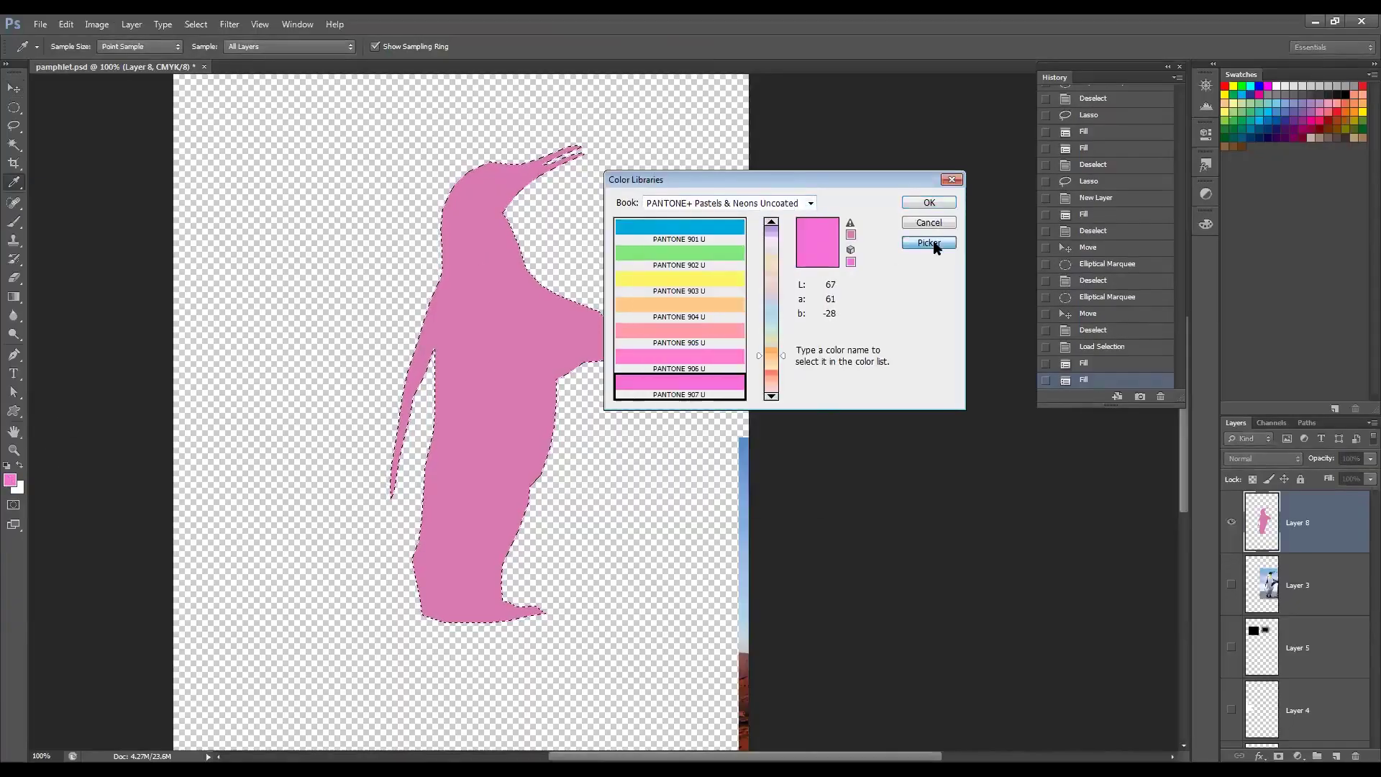
left_click(929, 242)
left_click(690, 293)
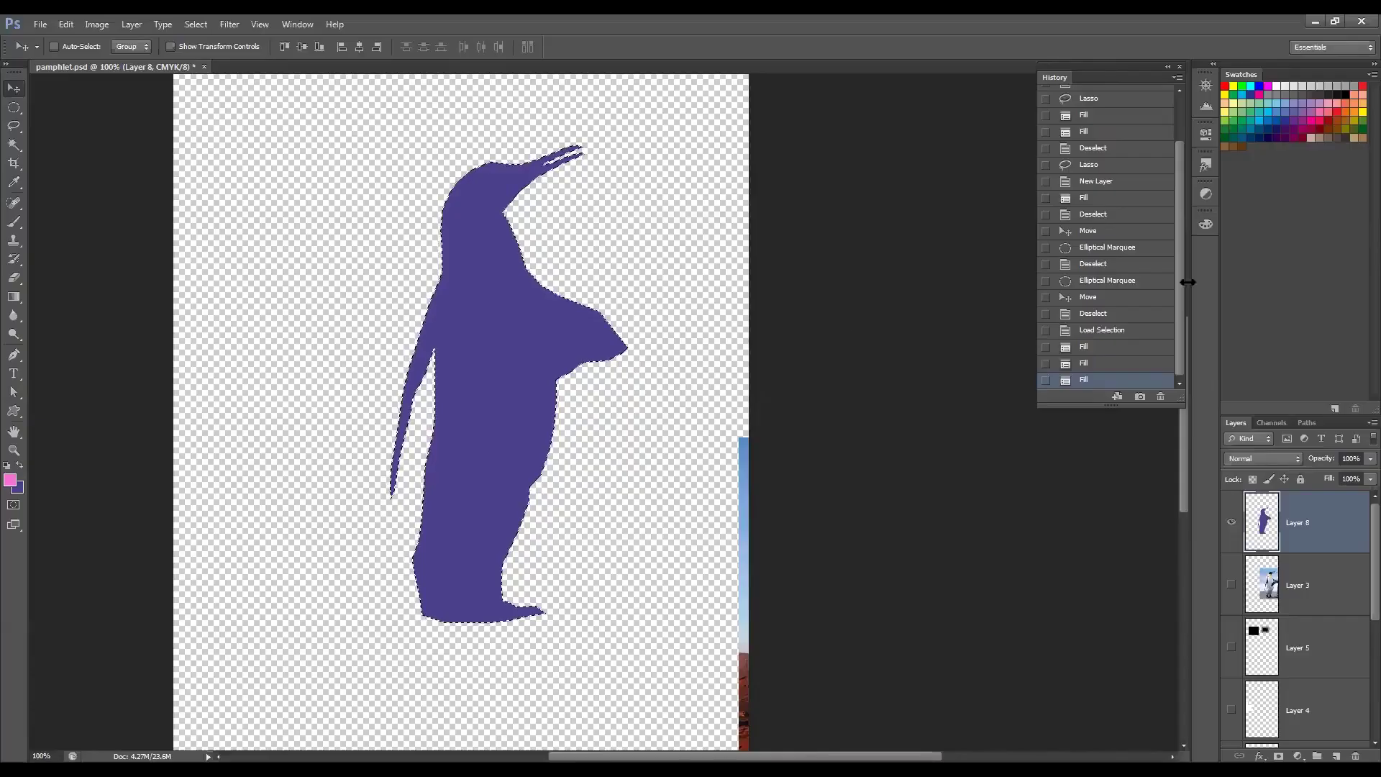
Step: Try several swatches as the foreground colour, including a blue, and finish with a burnt orange-brown
left_click(295, 24)
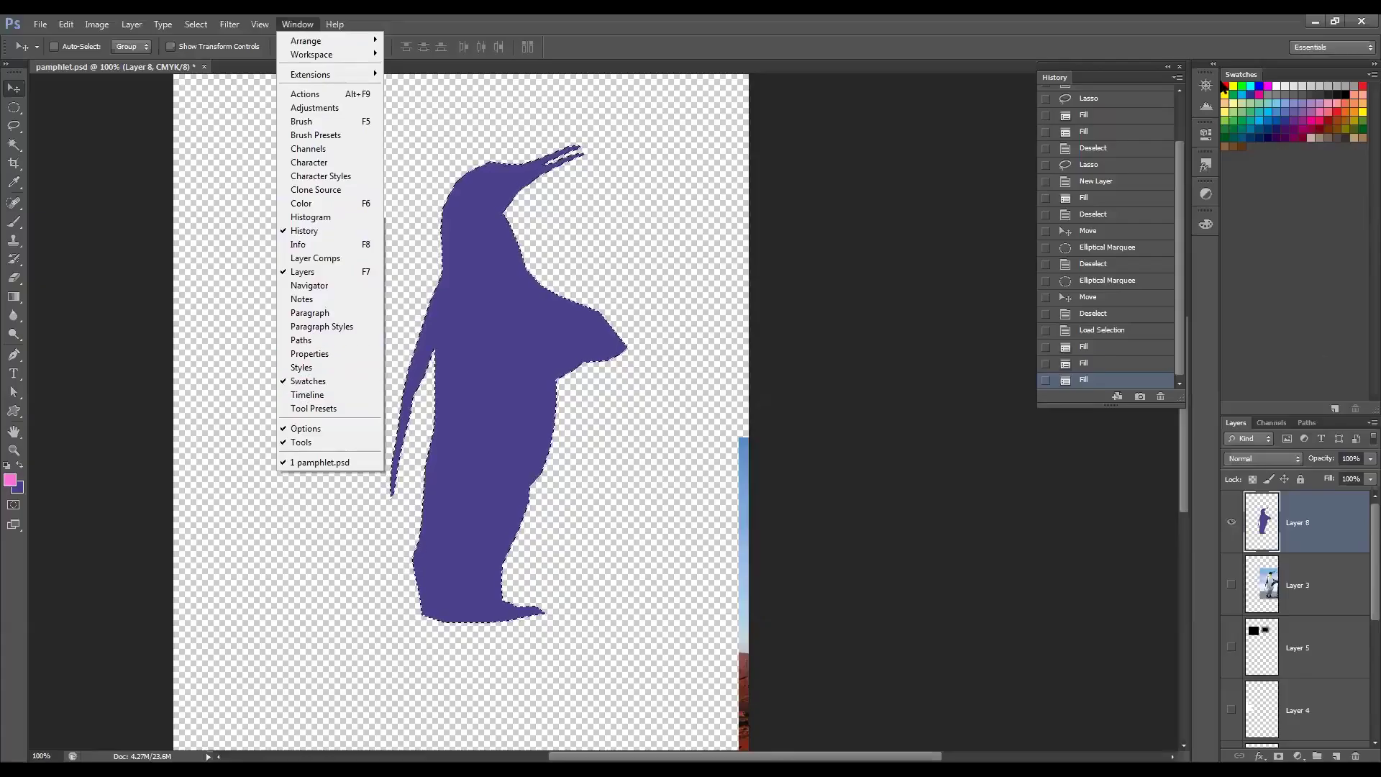
left_click(1255, 75)
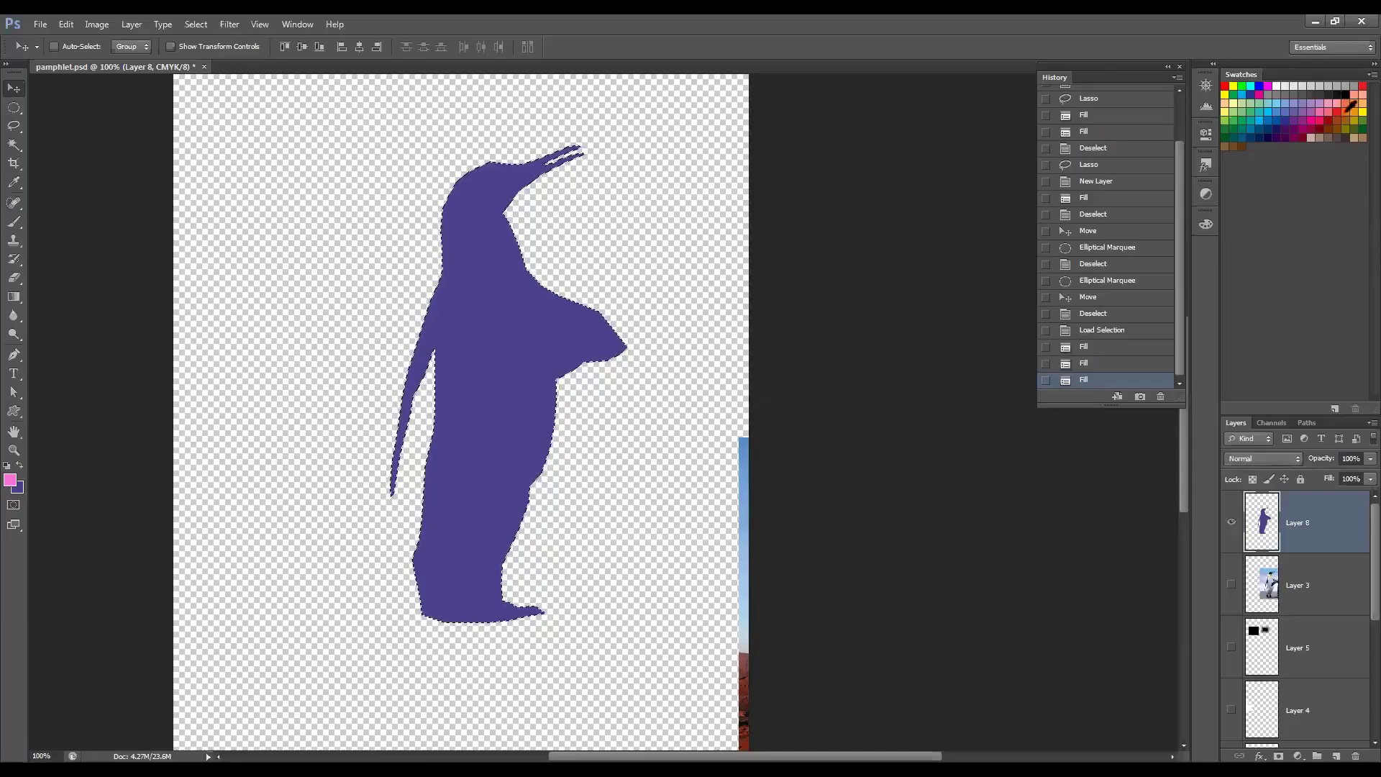
left_click(1325, 116)
left_click(1336, 102)
left_click(1340, 109)
left_click(1292, 120)
key("x")
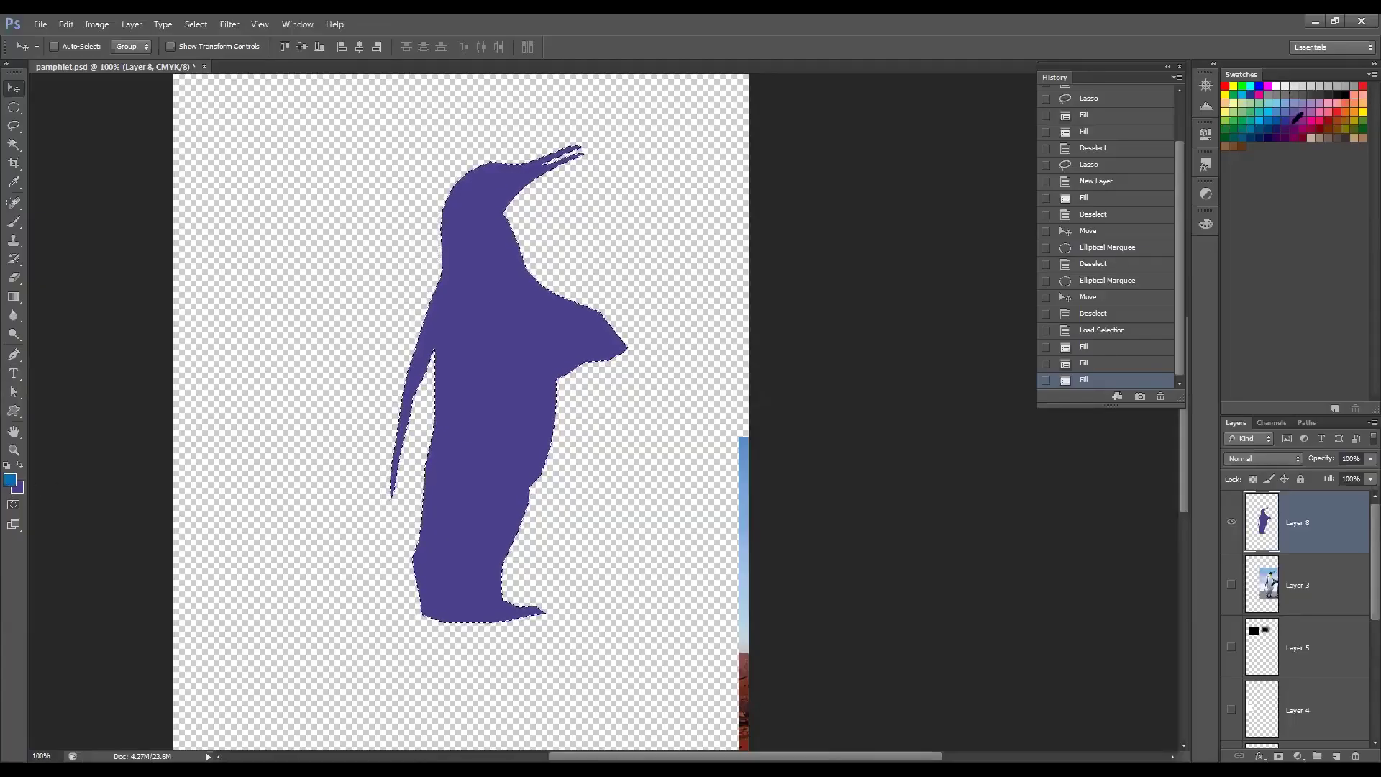
left_click(1332, 106)
left_click(1338, 122)
Step: Append the PANTONE solid uncoated set to the current colour swatches
left_click(1371, 74)
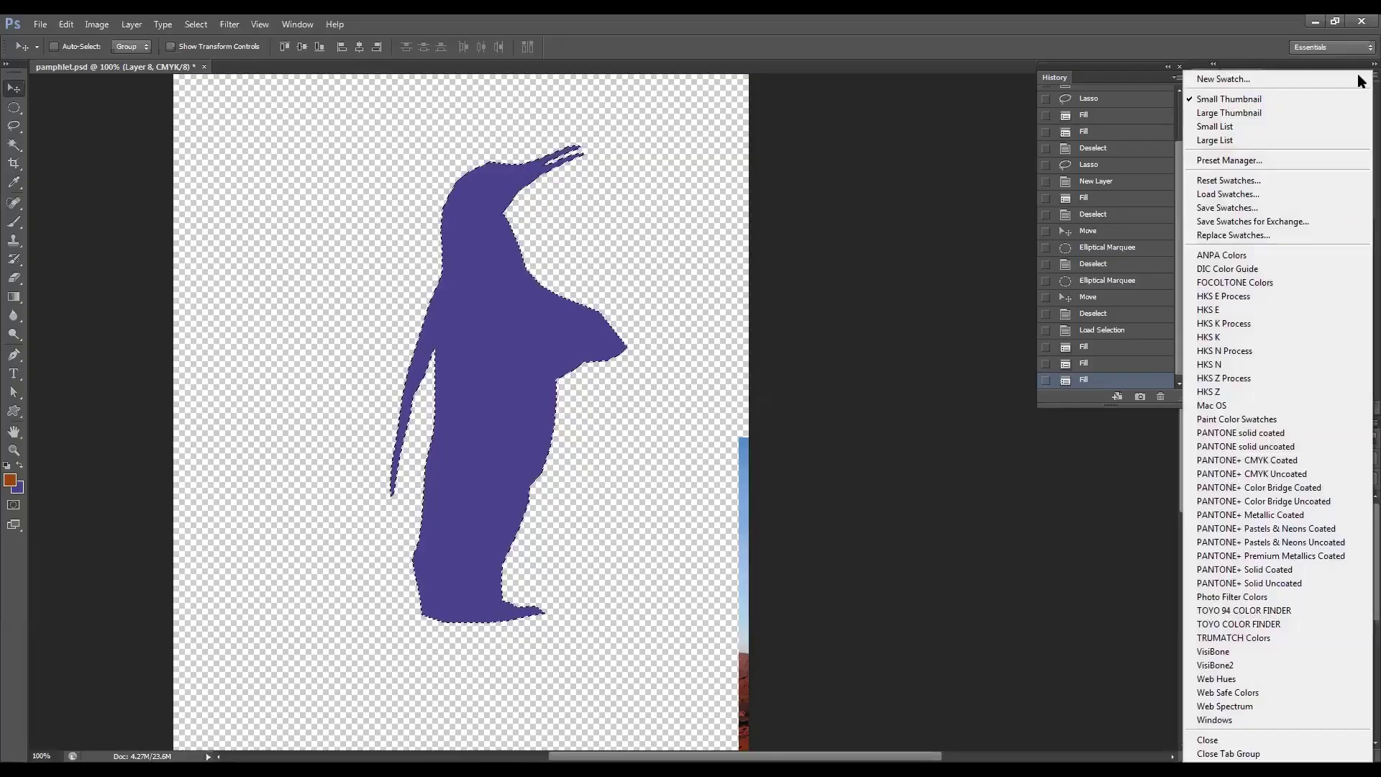
left_click(792, 259)
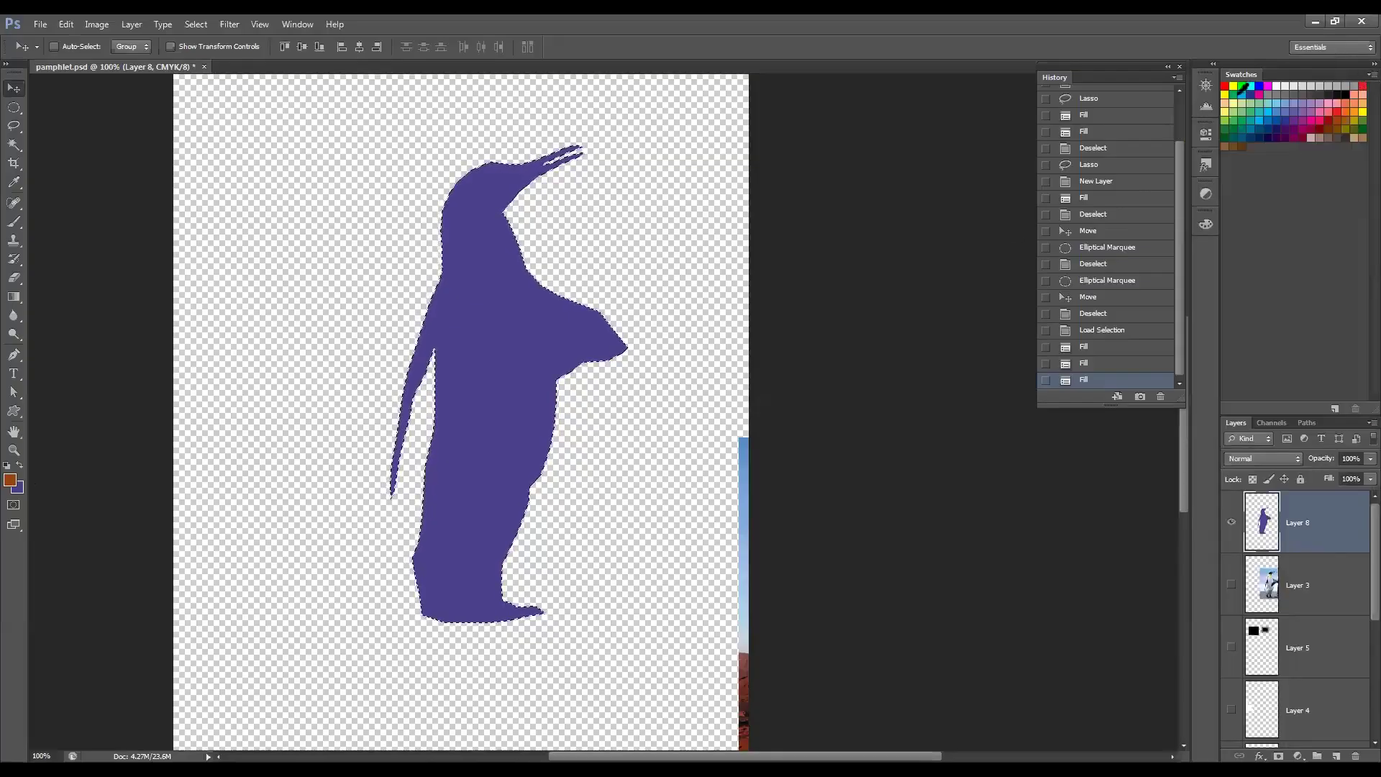
left_click(1360, 76)
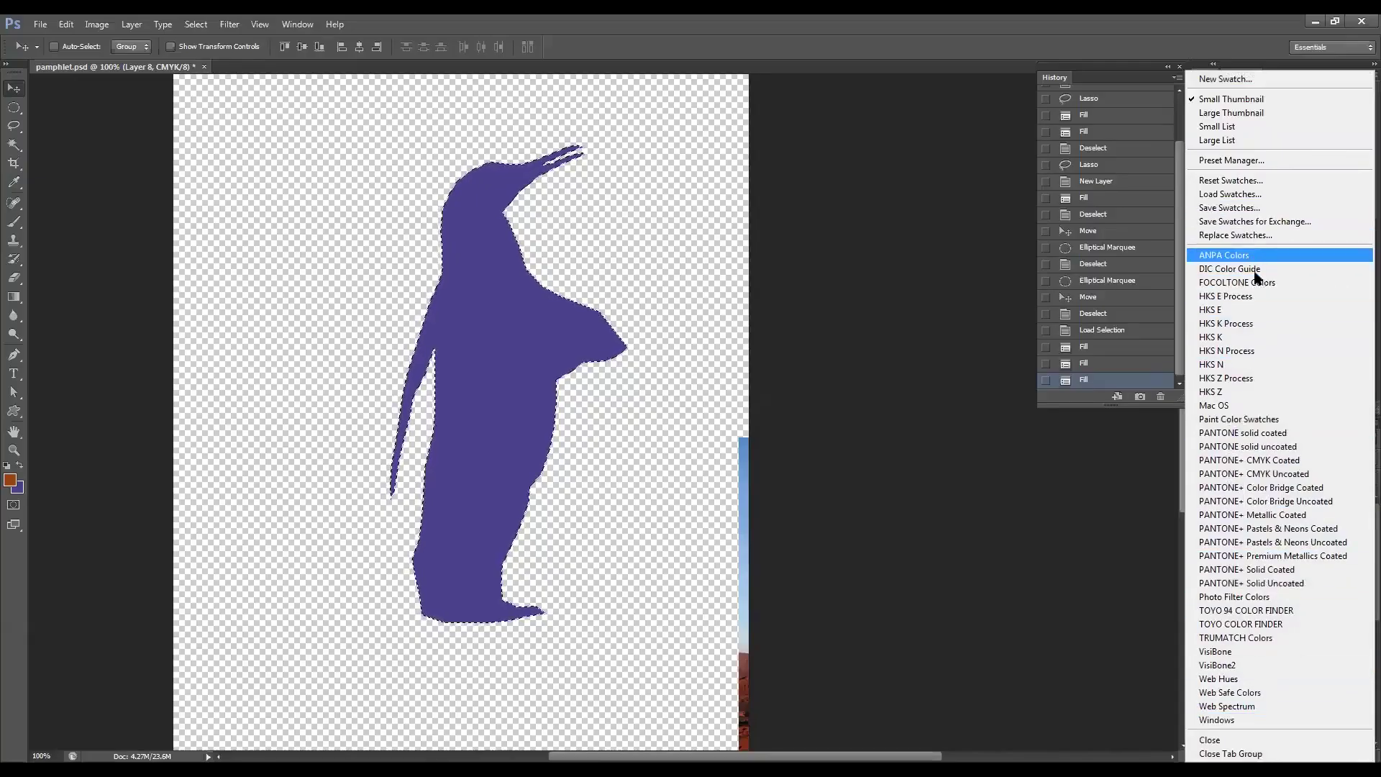
left_click(1268, 452)
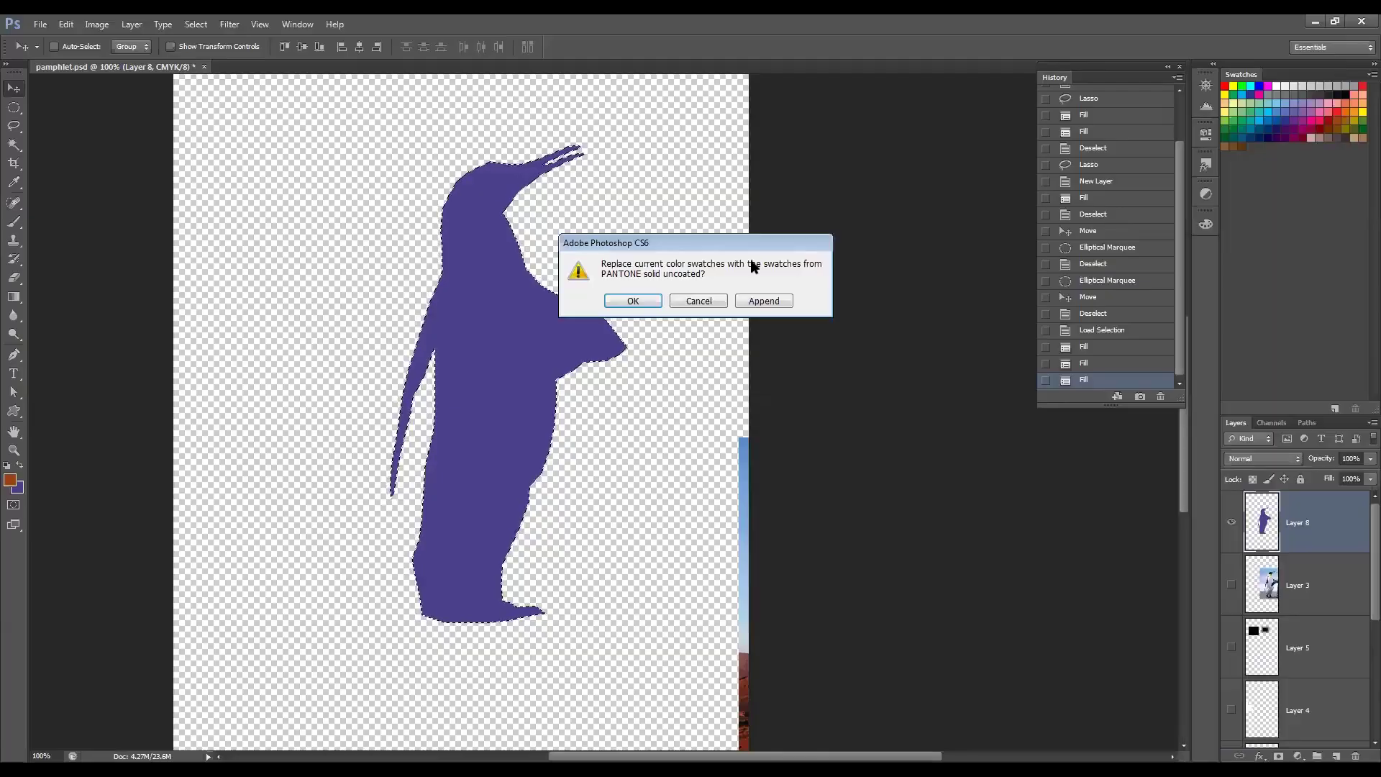
left_click(762, 300)
mouse_move(1359, 125)
left_mouse_down()
mouse_move(1359, 318)
mouse_move(1359, 108)
mouse_move(1359, 306)
mouse_move(1360, 126)
left_mouse_up()
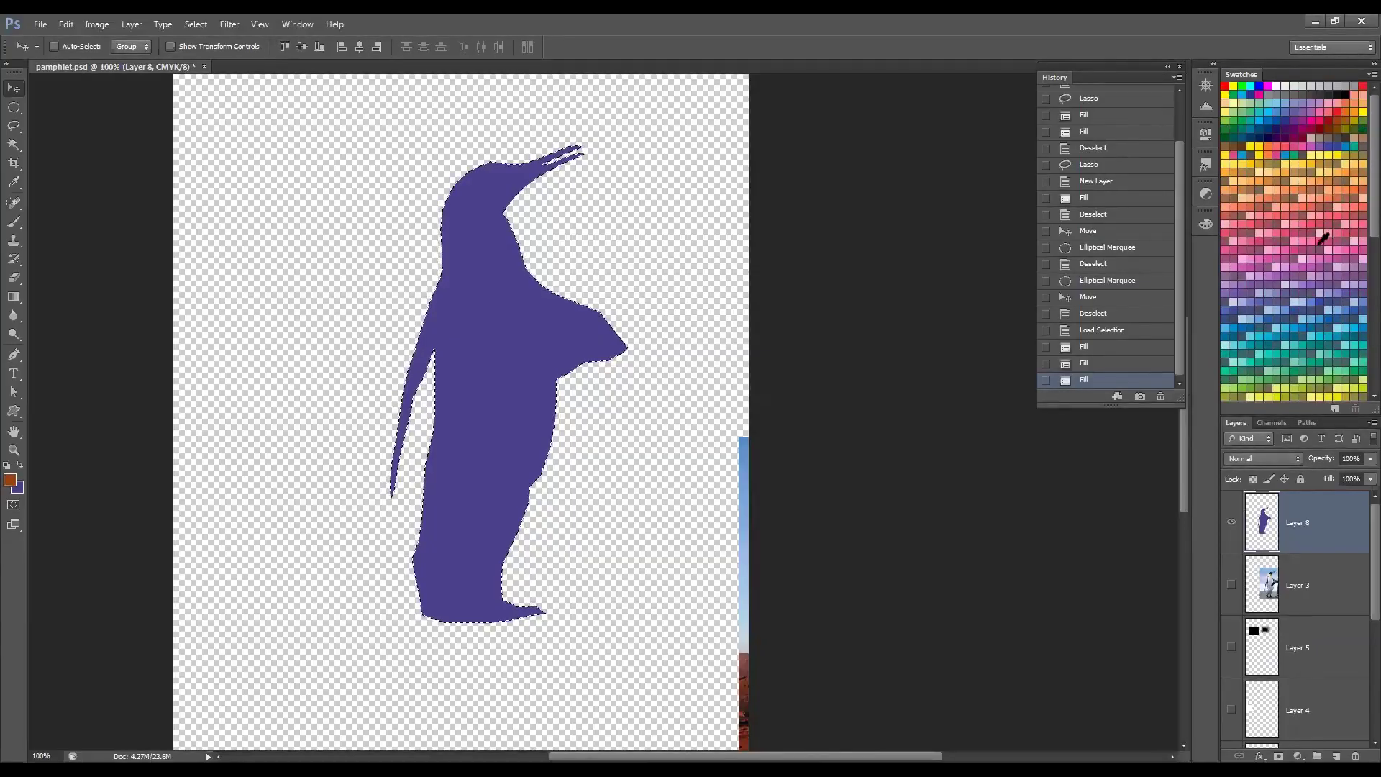
Step: Pick the light orange swatch ff774e as the foreground colour and check its values in the Color Picker
left_click(1246, 263)
left_click(1238, 205)
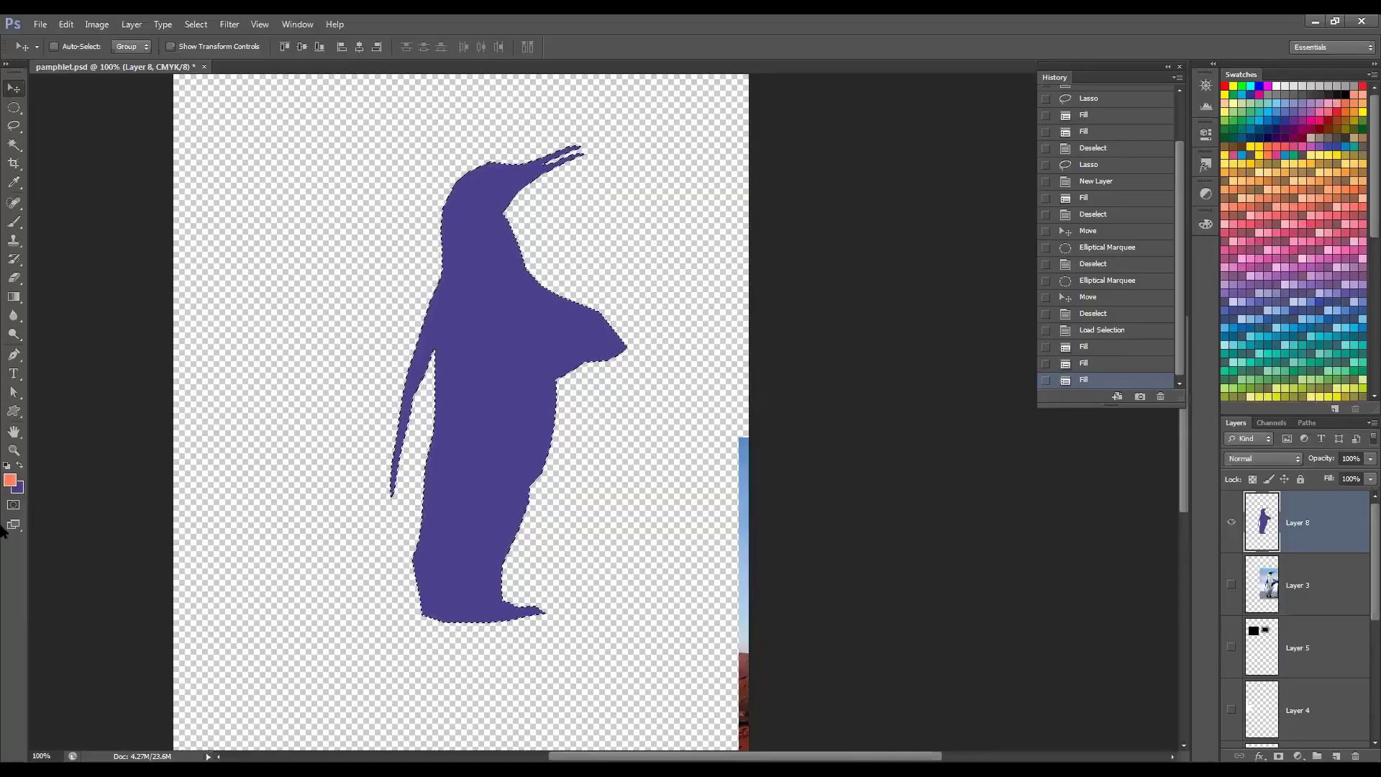
left_click(12, 482)
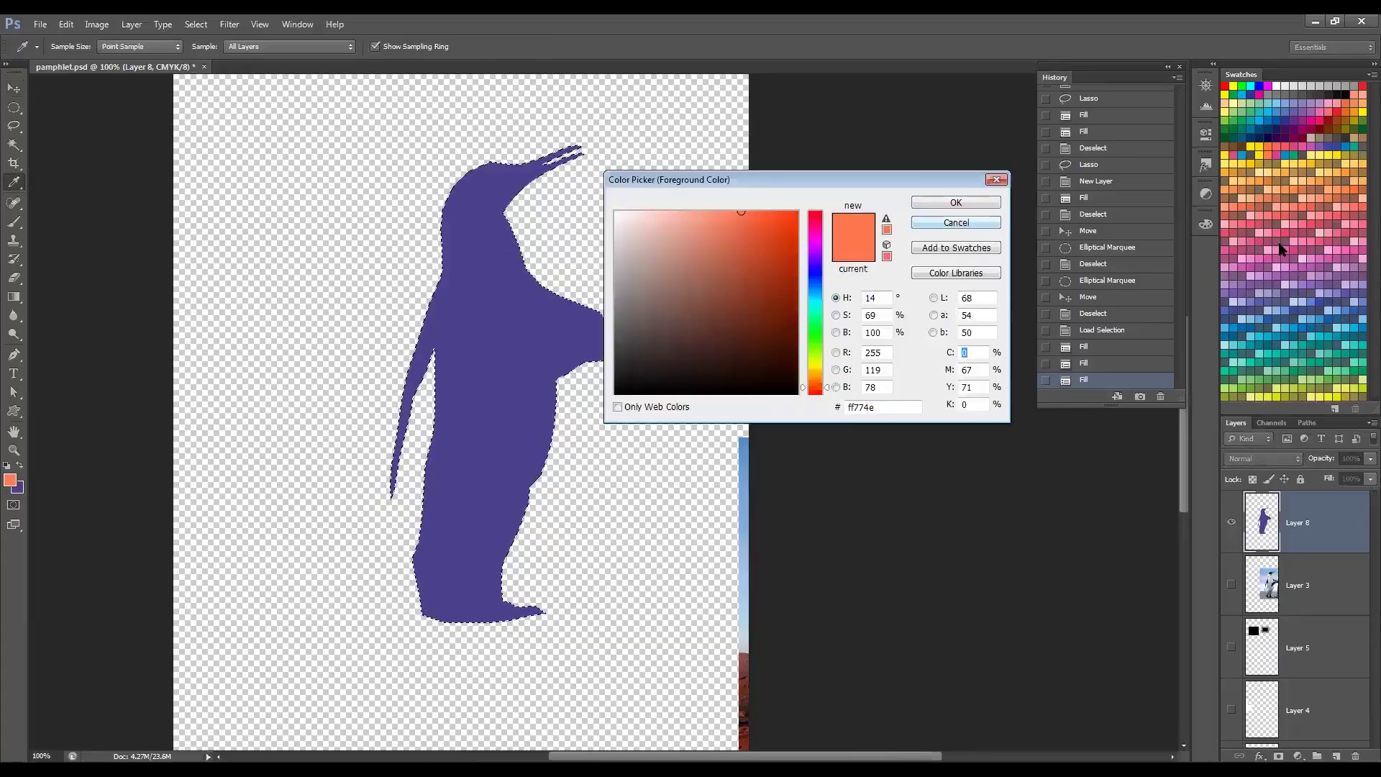
key("Escape")
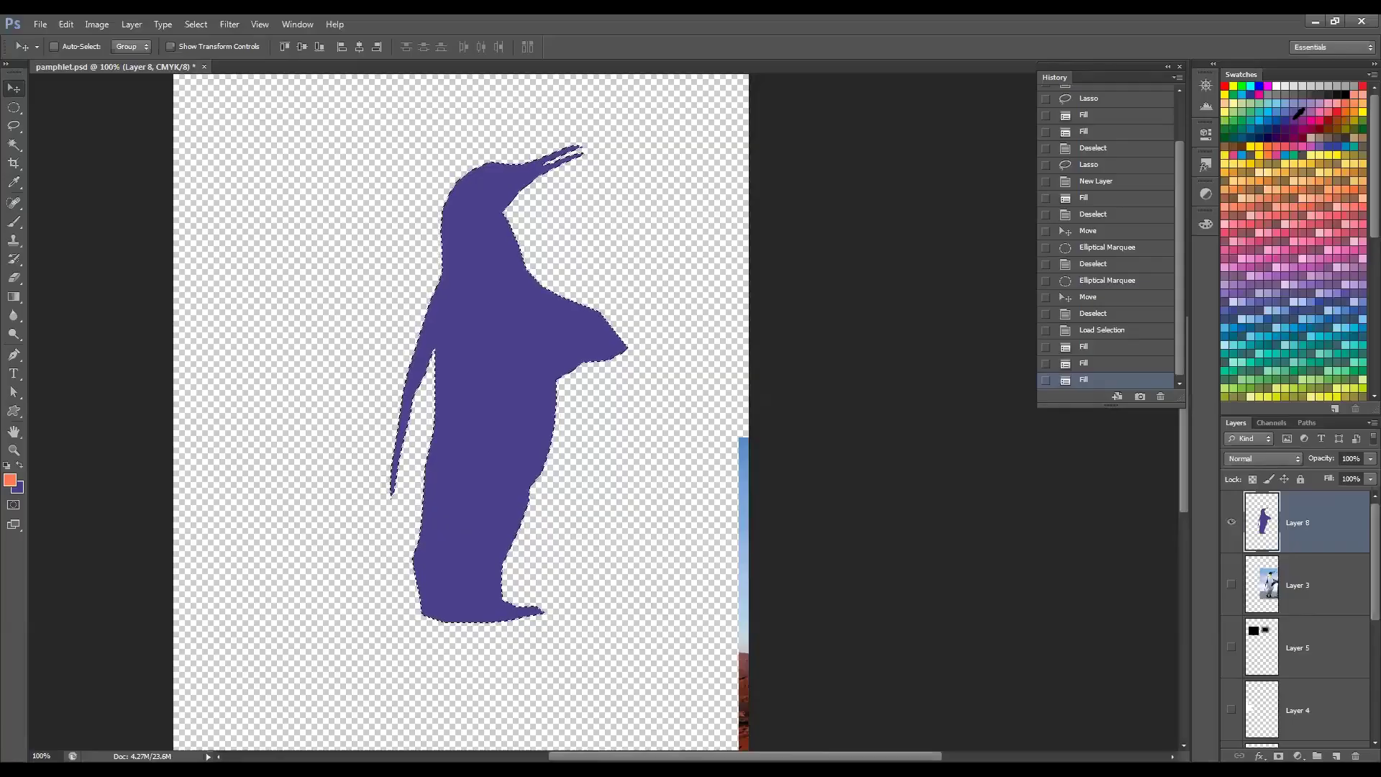
Step: Deselect the penguin silhouette and show the penguin photo on Layer 3
key("ctrl+d")
left_click(1231, 585)
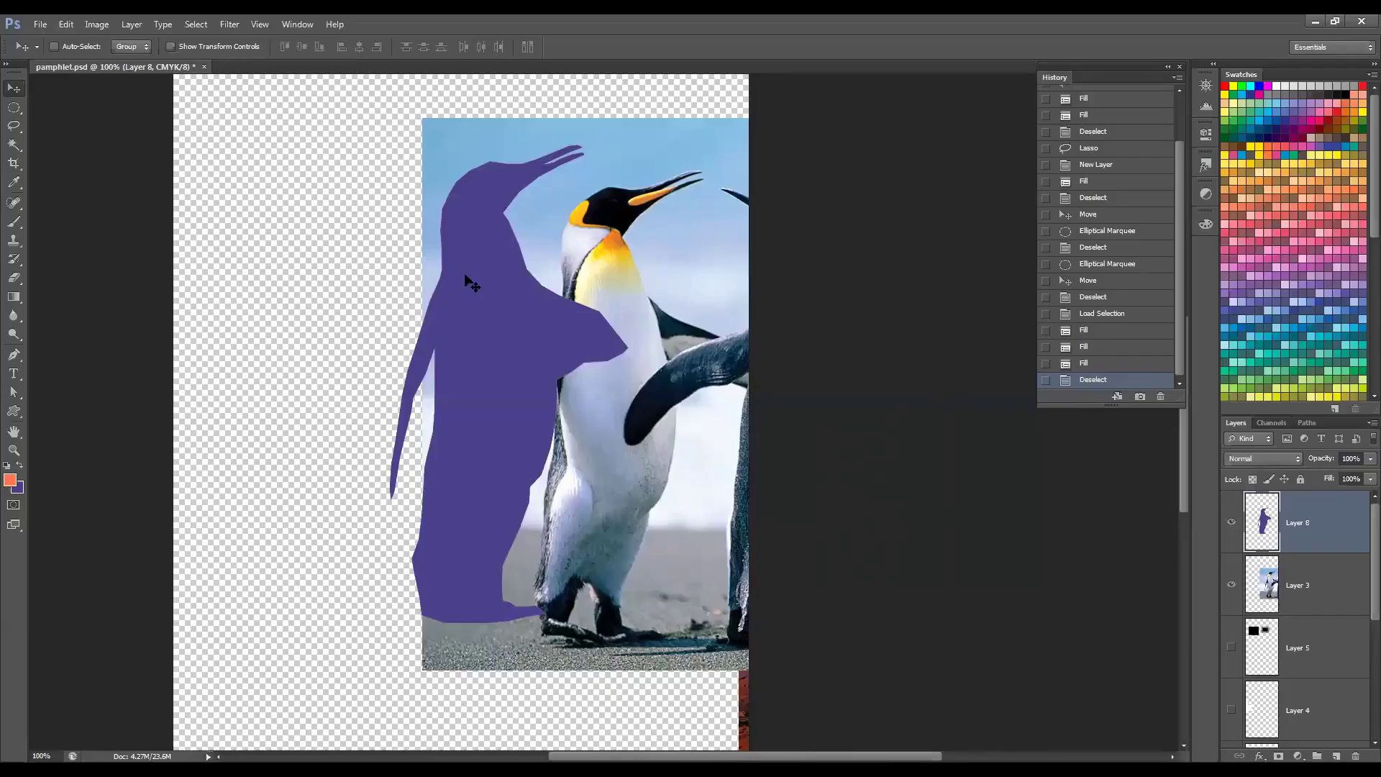
key("w")
left_click(15, 108)
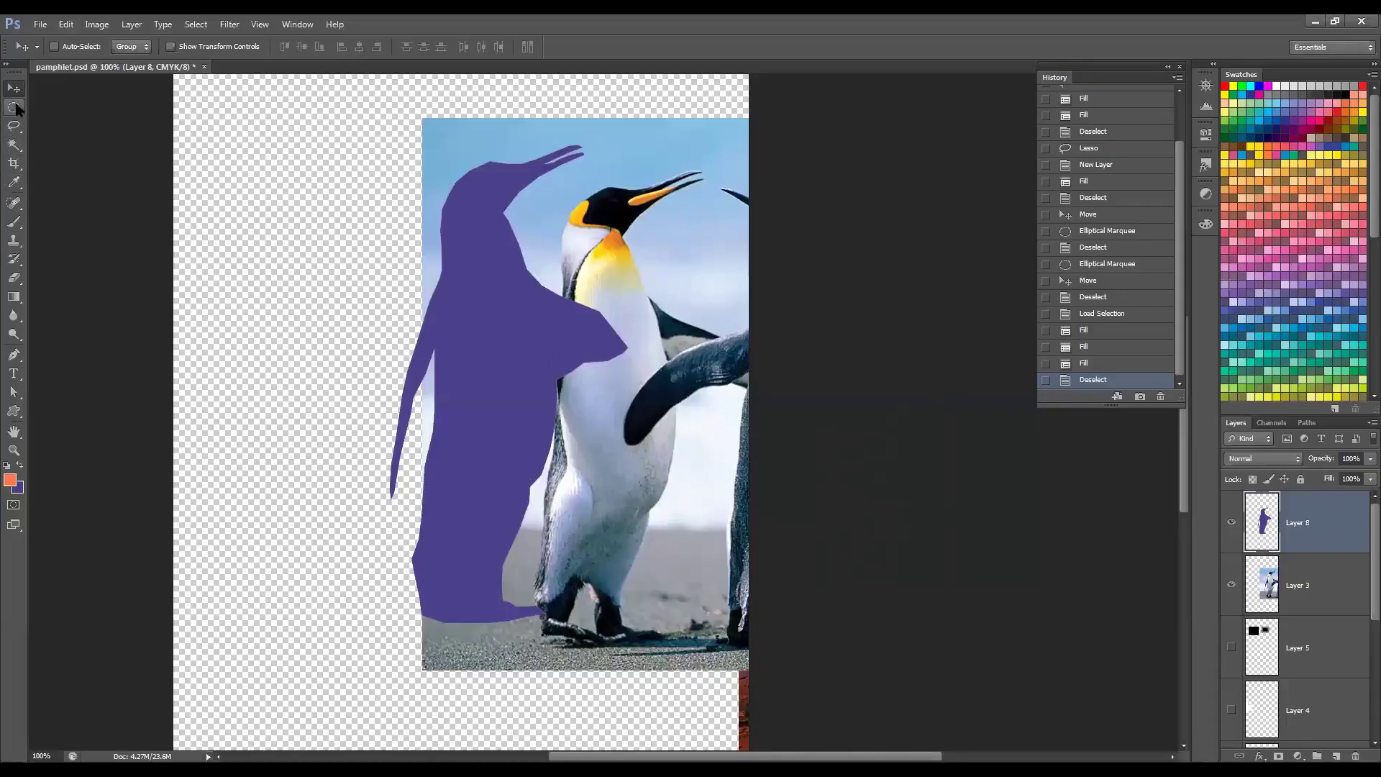
Step: Activate the Eyedropper tool and review its sample size options, keeping Point Sample
left_click(14, 184)
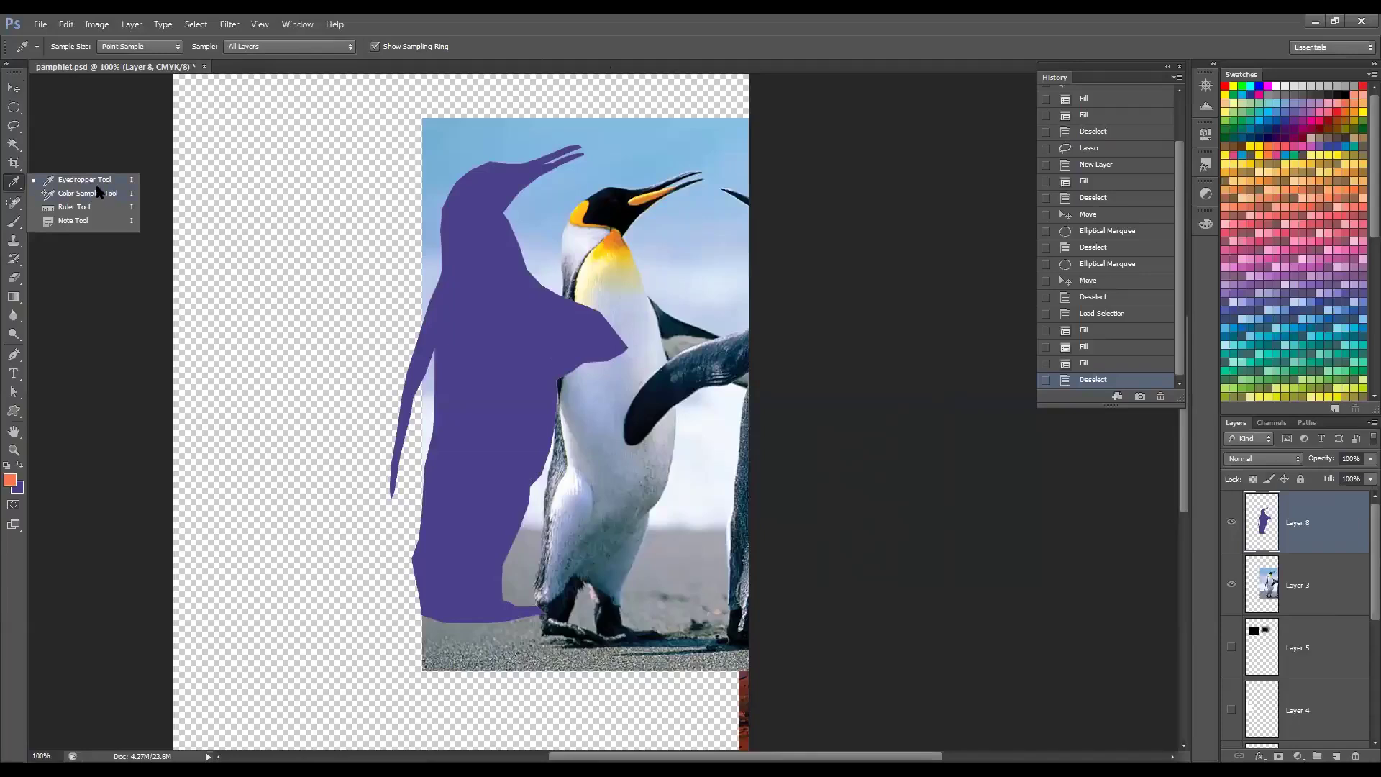
left_click(29, 182)
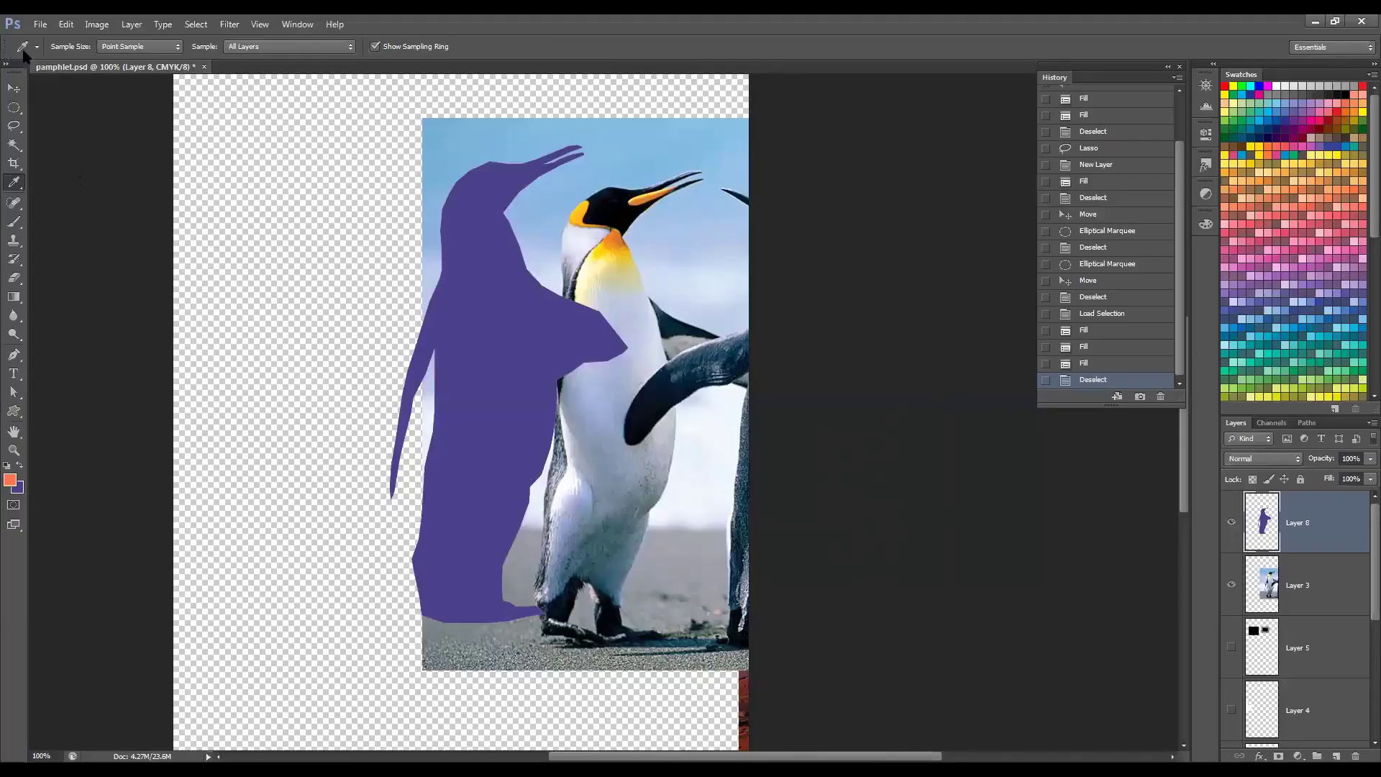
left_click(160, 49)
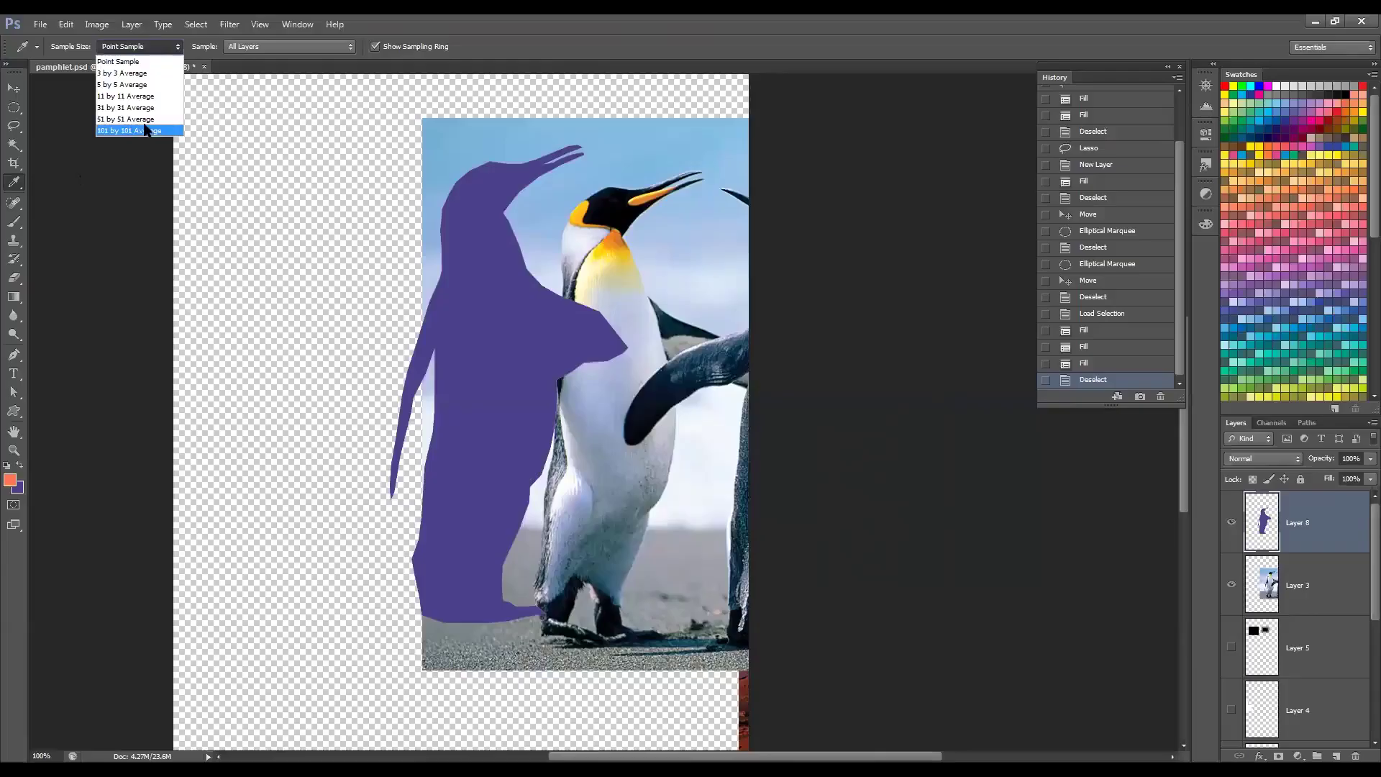
left_click(153, 59)
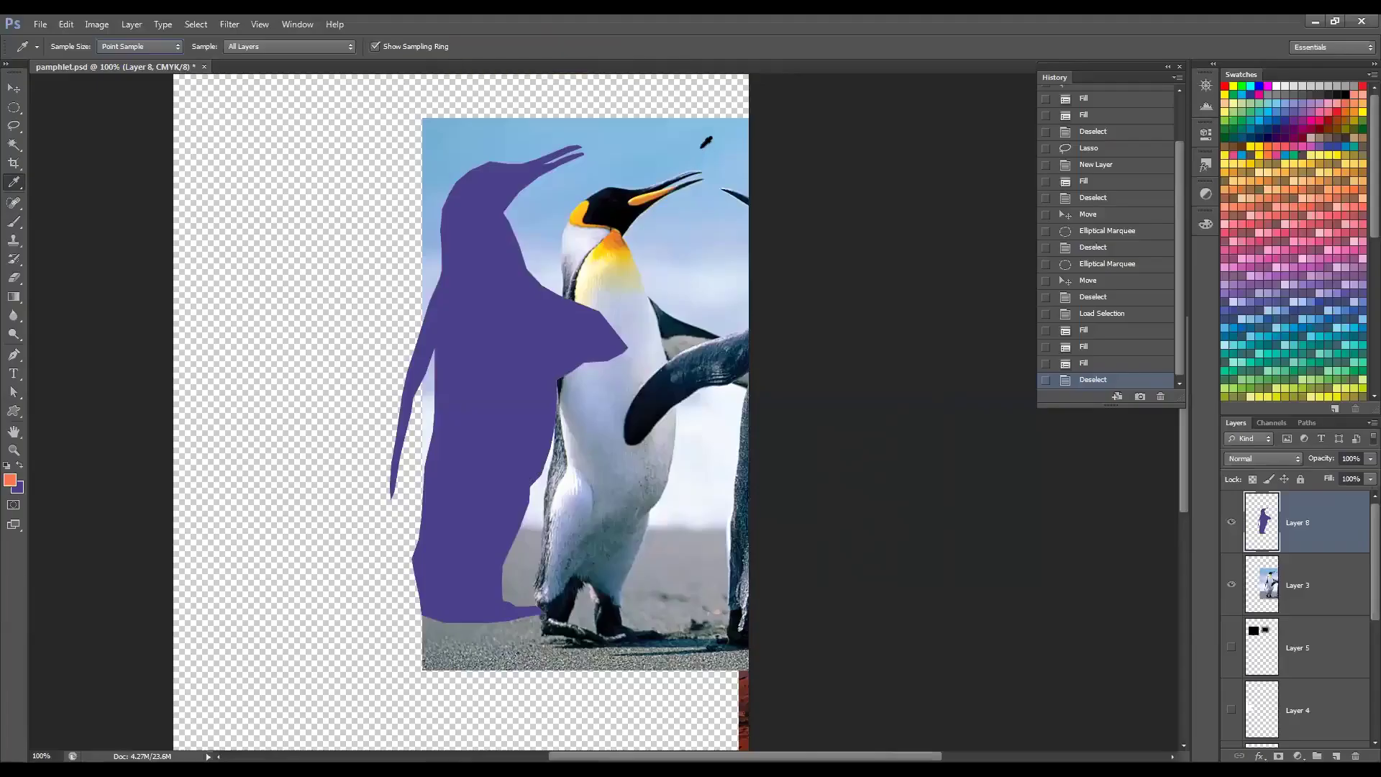
Step: Sample colours across the penguin photo with the Eyedropper, including the sky, the penguin's body, the purple silhouette and the ground
left_click(687, 214)
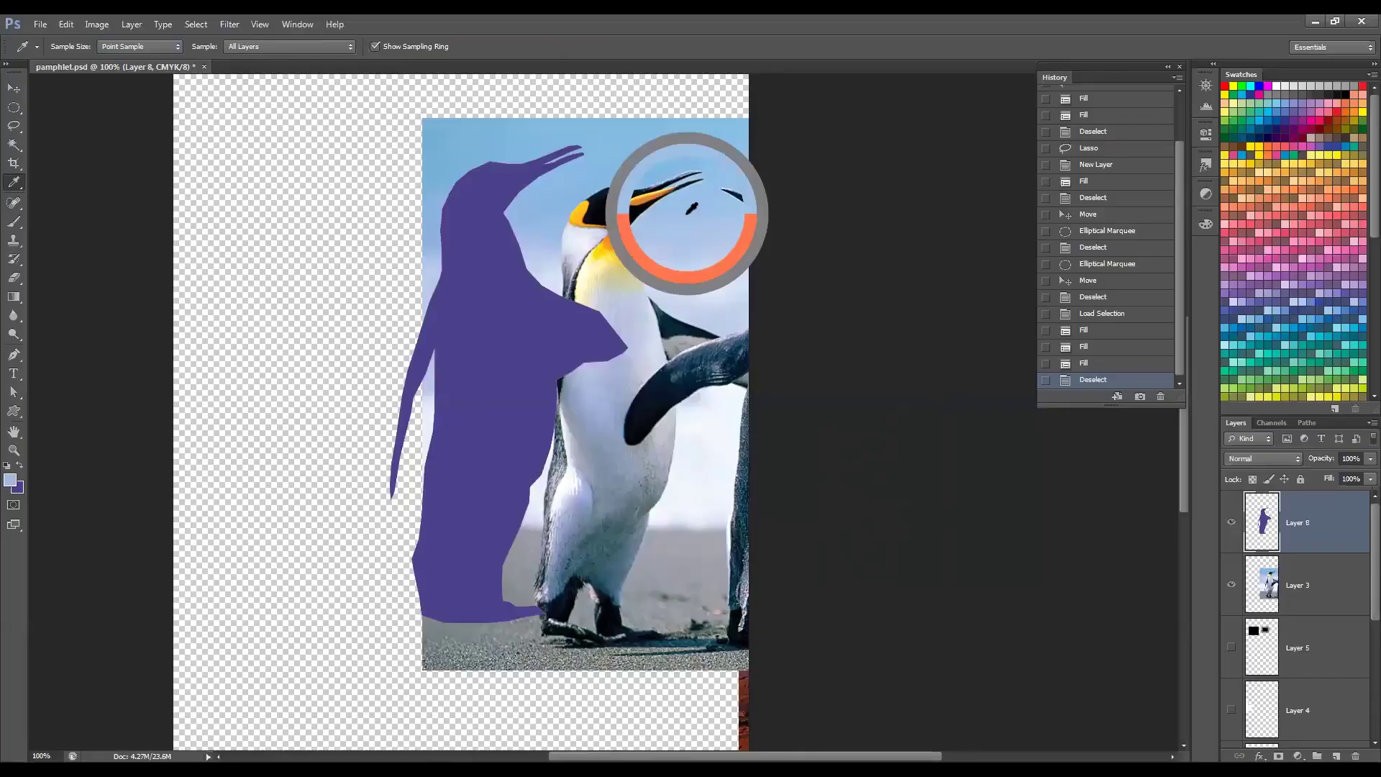
left_click_drag(687, 213, 720, 258)
left_click(603, 152)
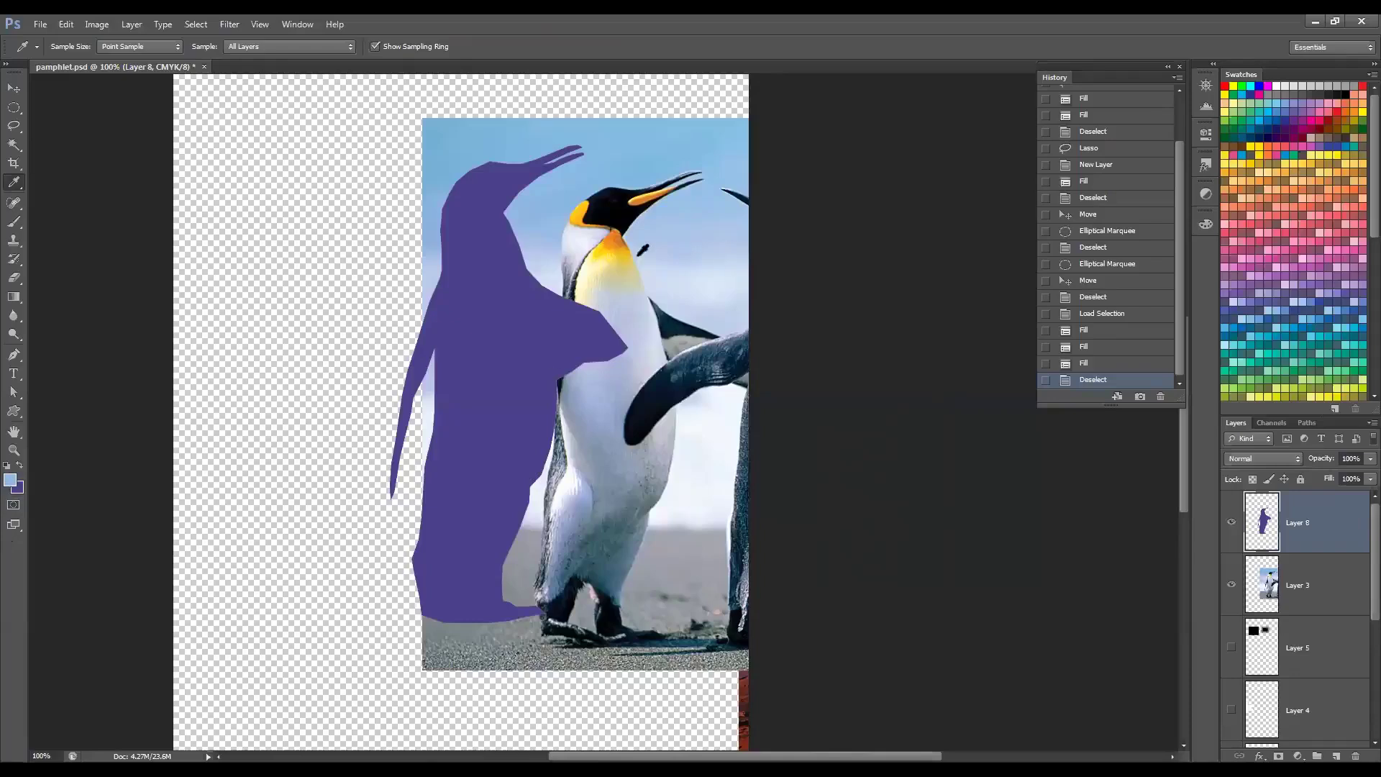
left_click(585, 238)
left_click(605, 478)
left_click(653, 512)
left_click(712, 450)
left_click(585, 510)
left_click(540, 362)
left_click(470, 266)
left_click(624, 144)
left_click(503, 331)
left_click(484, 645)
left_click(537, 659)
left_click(676, 665)
Step: Sample the bright yellow on the penguin's chest, just below its neck, as the foreground colour
key("ctrl+plus")
key("ctrl+plus")
key("ctrl+plus")
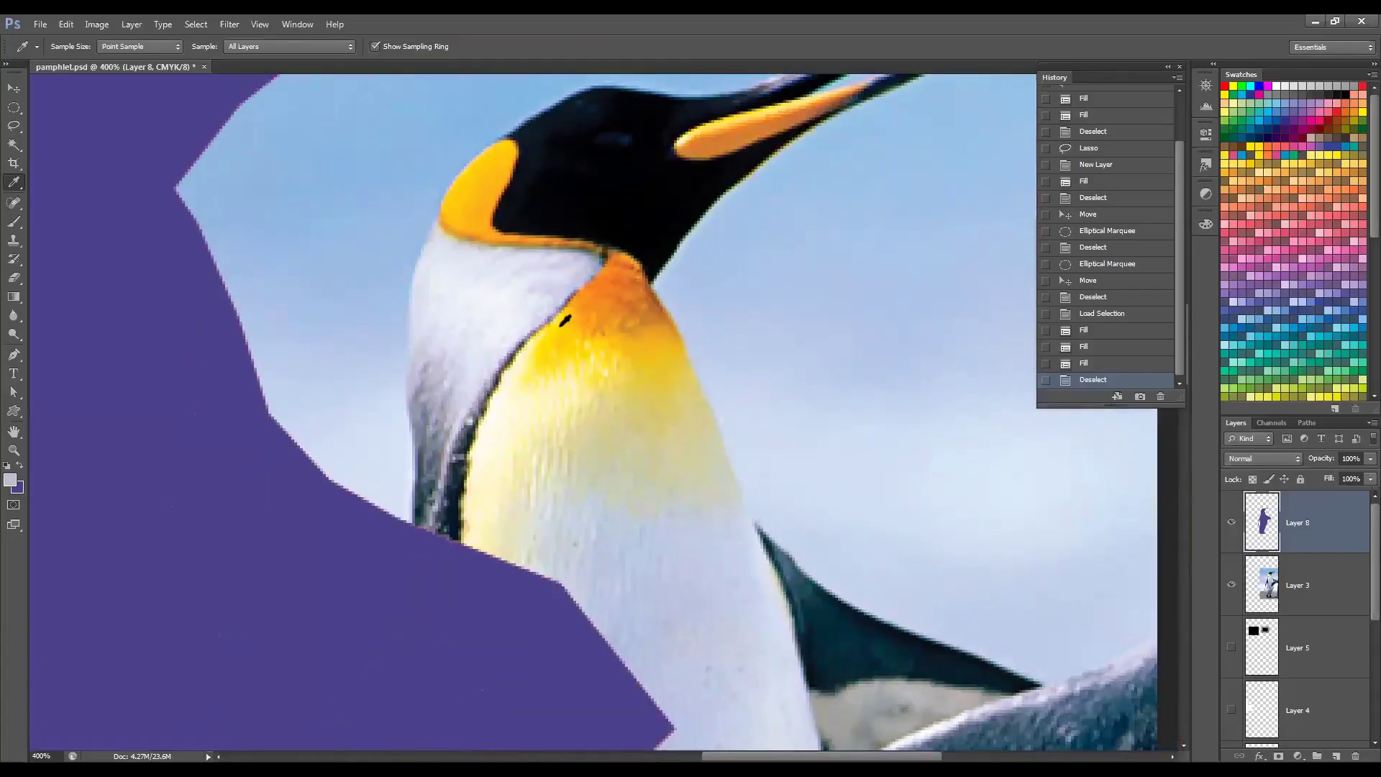
left_click(566, 320)
Step: Load the Layer 8 penguin silhouette as a selection and fill it with the yellow foreground colour
key("ctrl+minus")
key("ctrl+minus")
key("ctrl+minus")
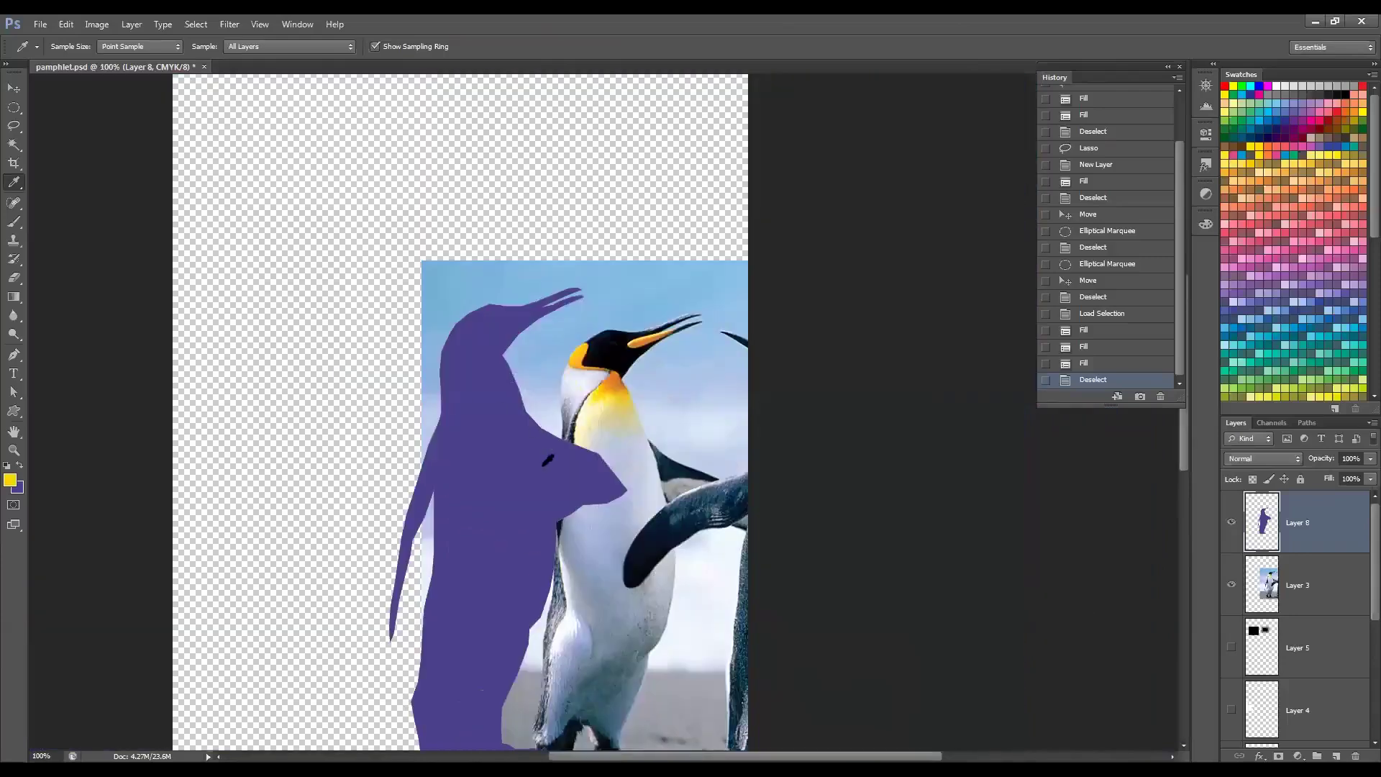
scroll(484, 533, "down", 5)
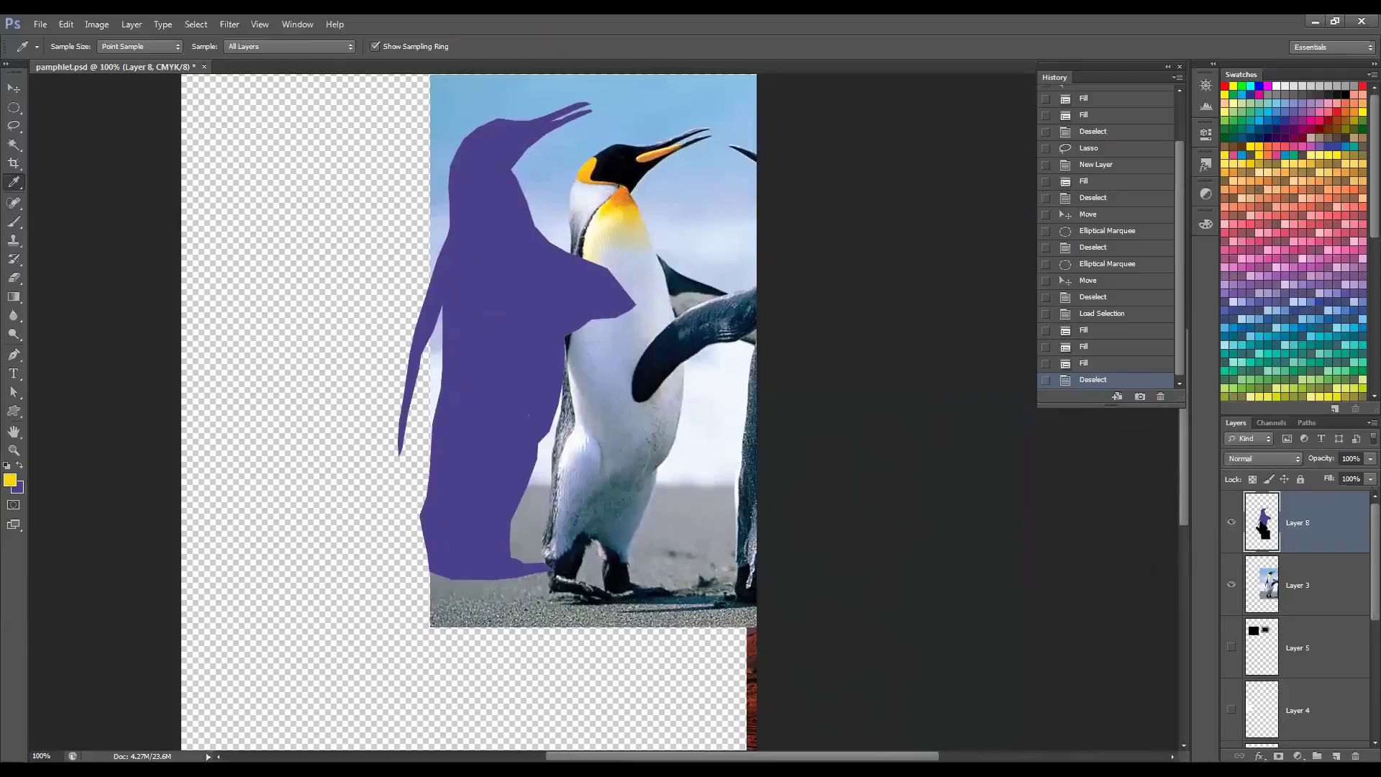
left_click(1262, 527, "ctrl")
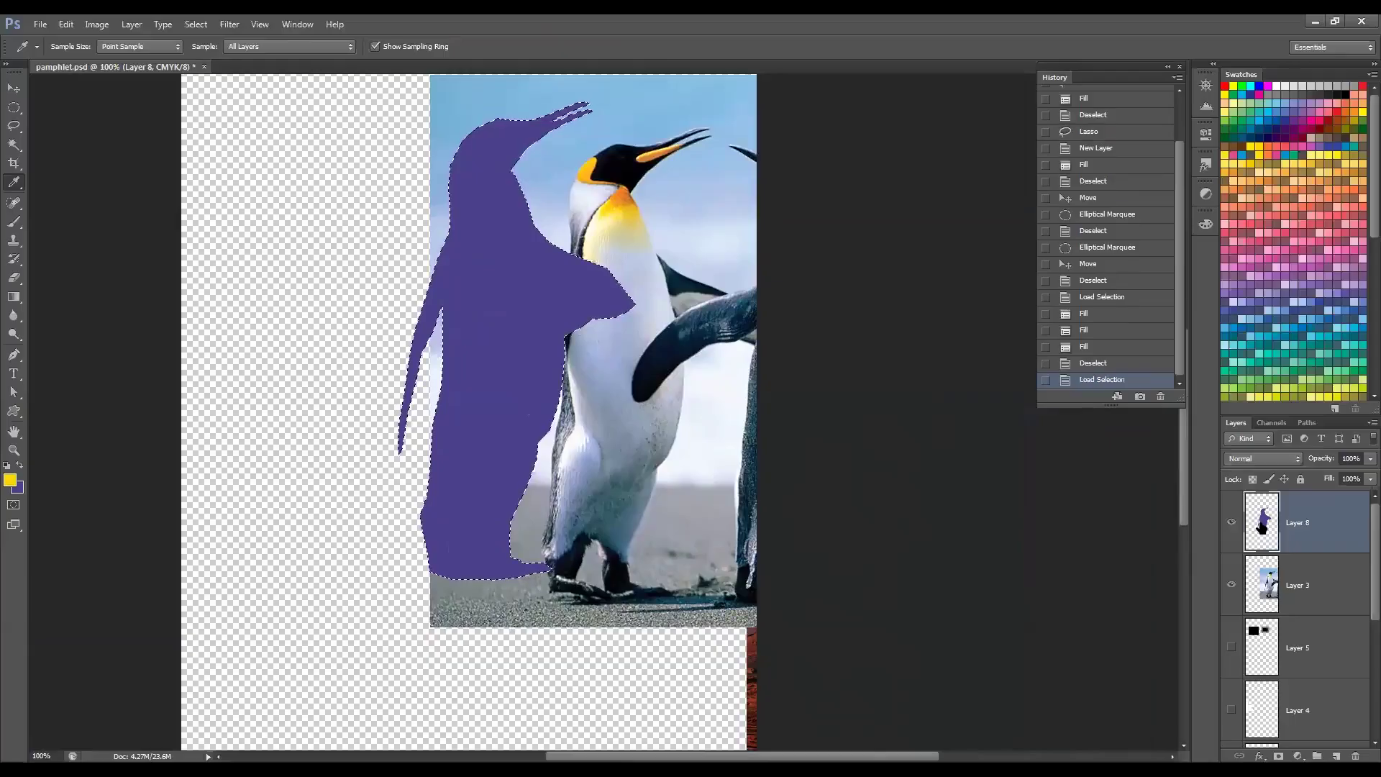
key("alt+BackSpace")
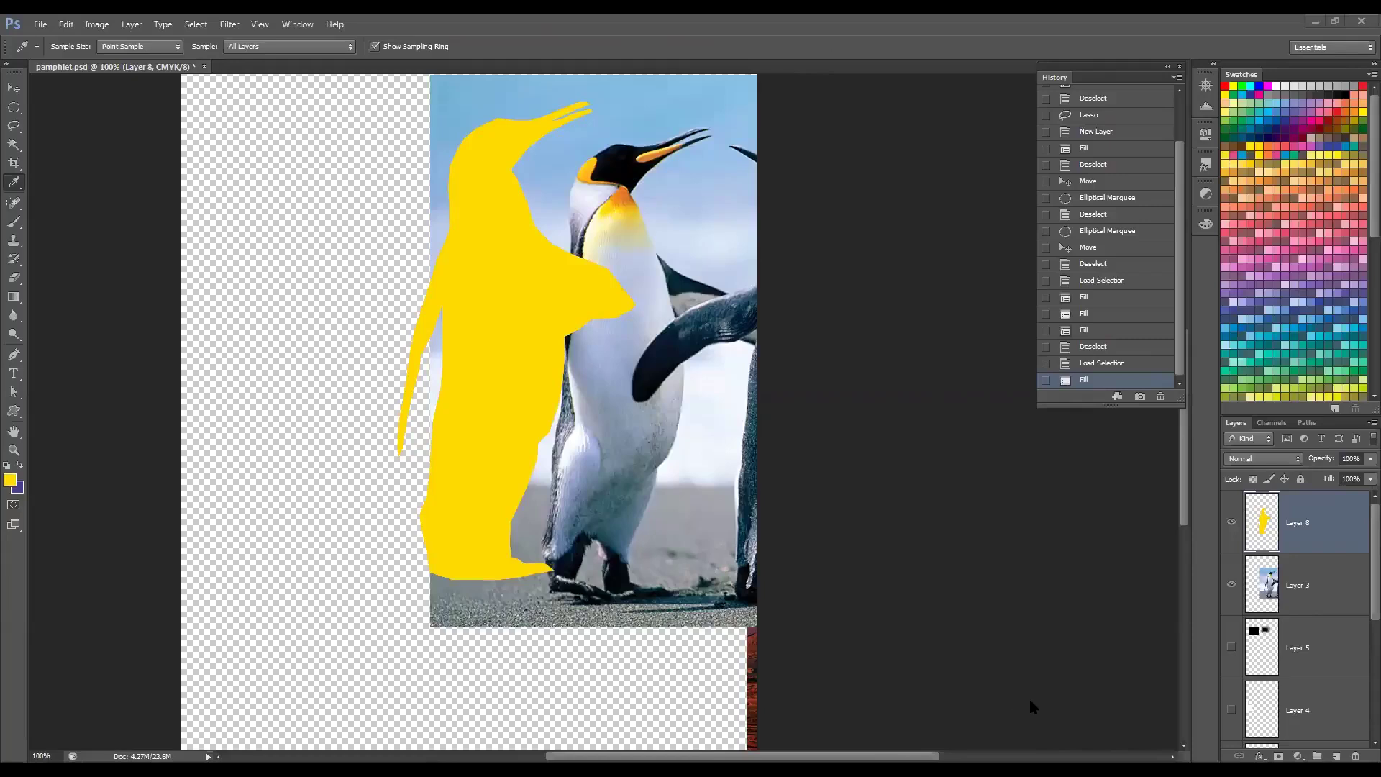
Step: Reload the Layer 8 silhouette as a selection and fill it with a linear yellow-to-purple gradient from head to feet
left_click(1264, 525)
left_click(1264, 525, "ctrl")
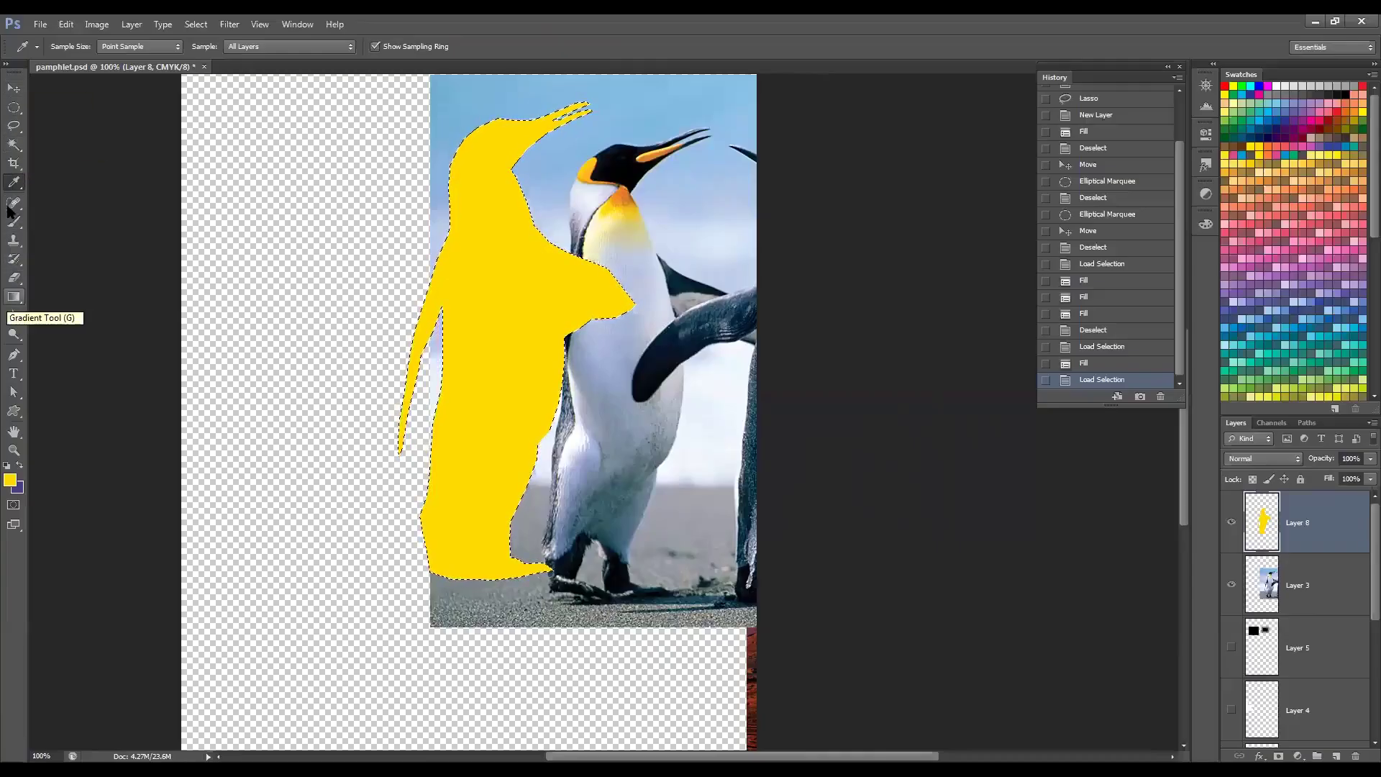
left_click(14, 297)
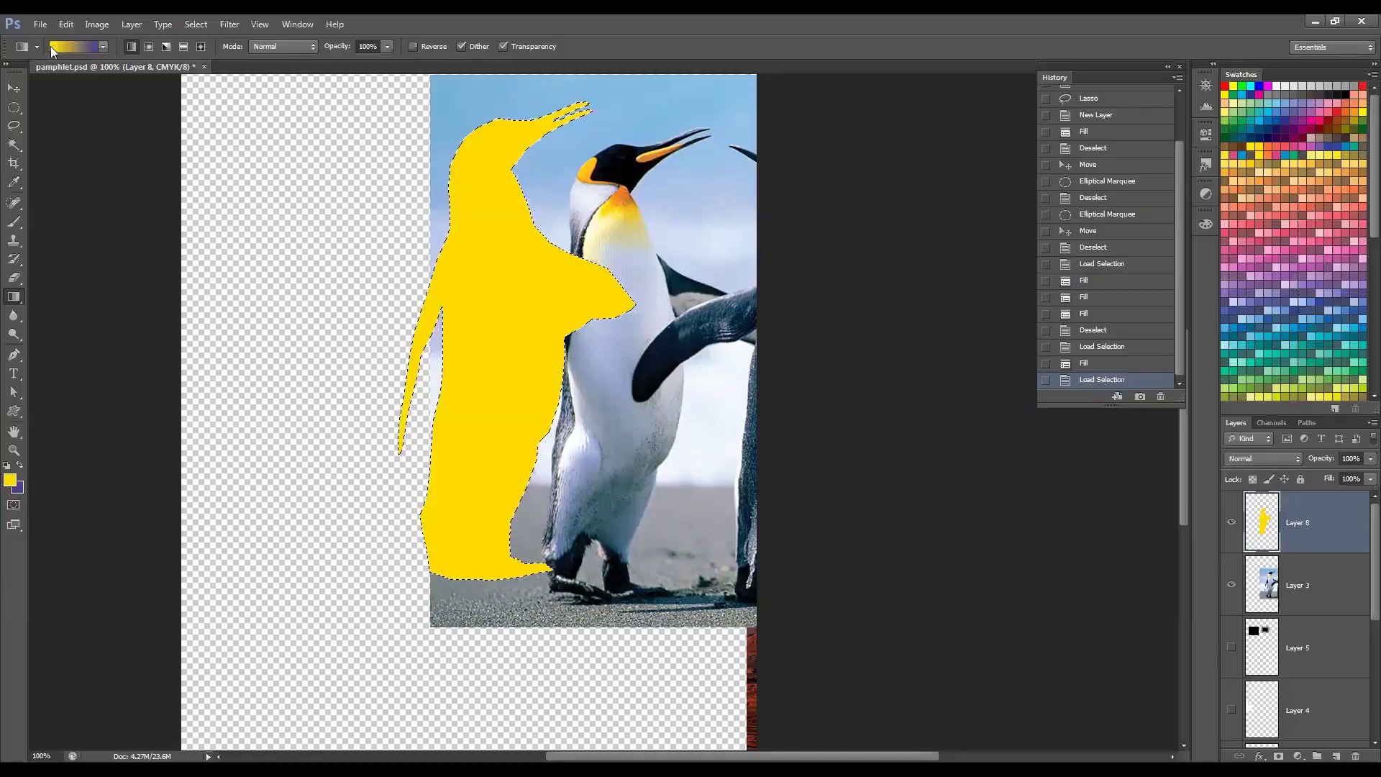
left_click(102, 47)
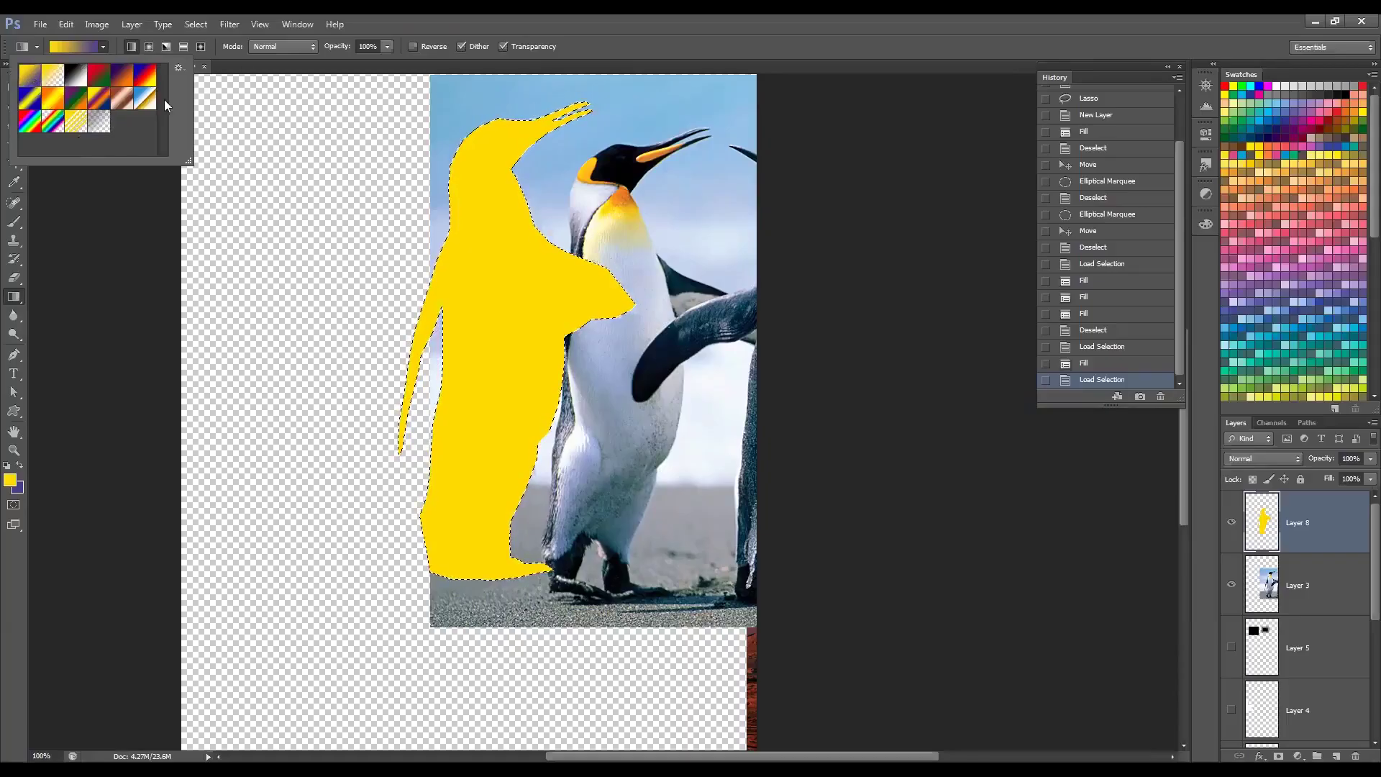
left_click(99, 46)
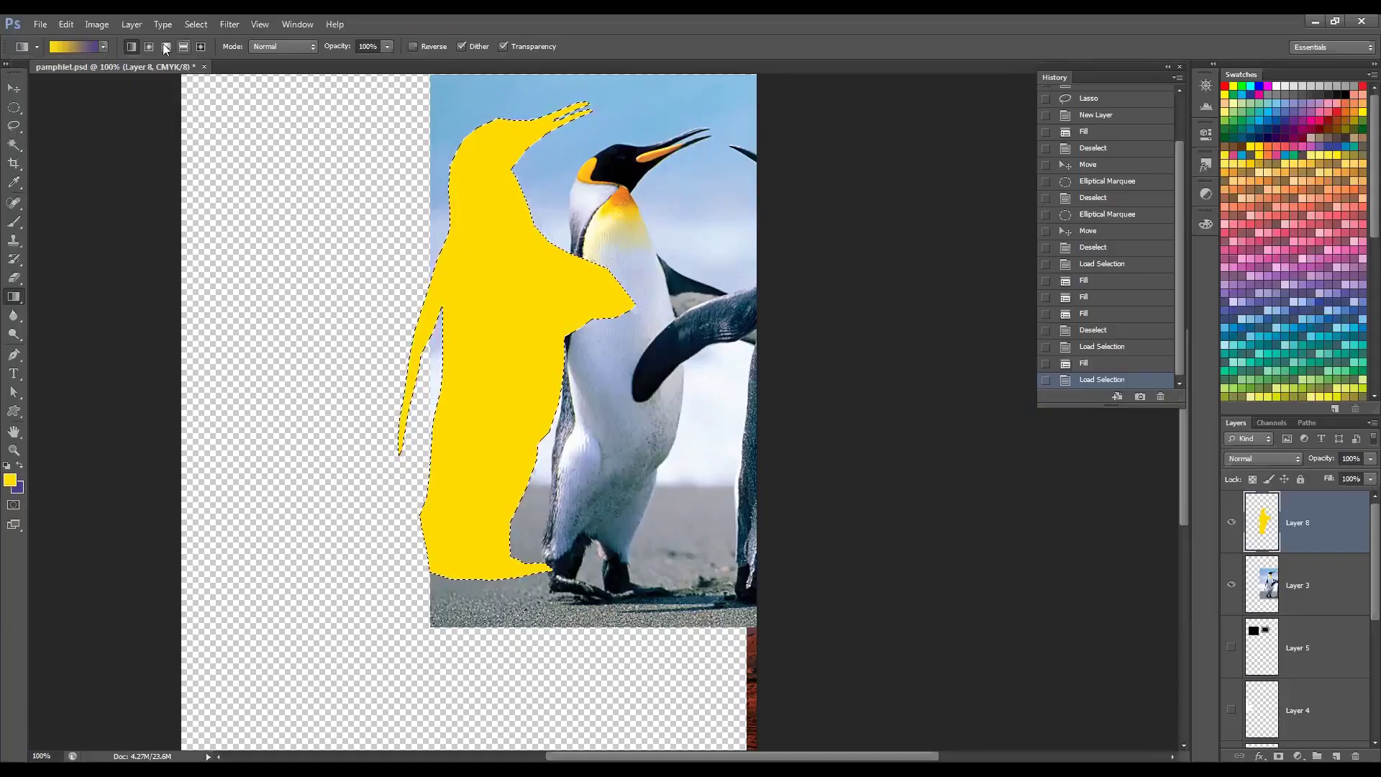
left_click(131, 46)
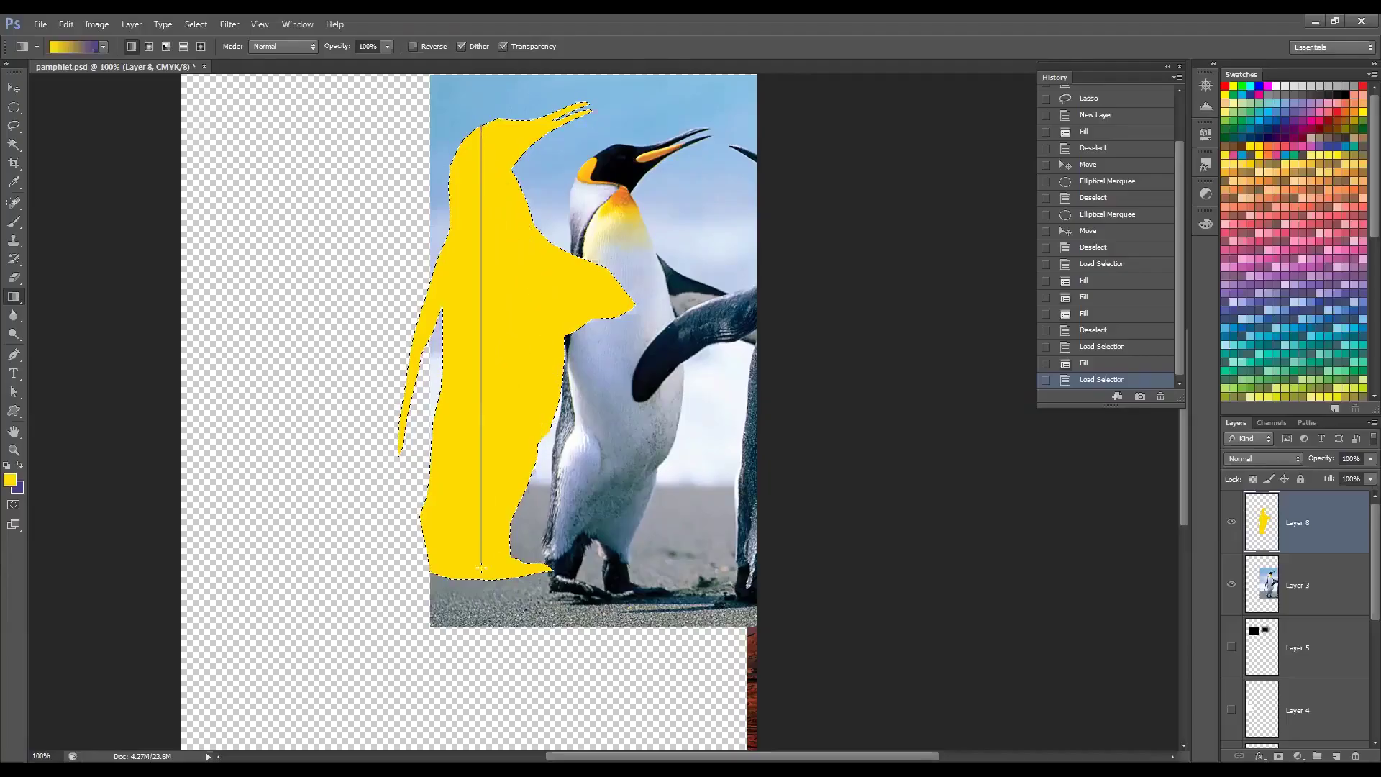
left_click_drag(481, 568, 480, 566)
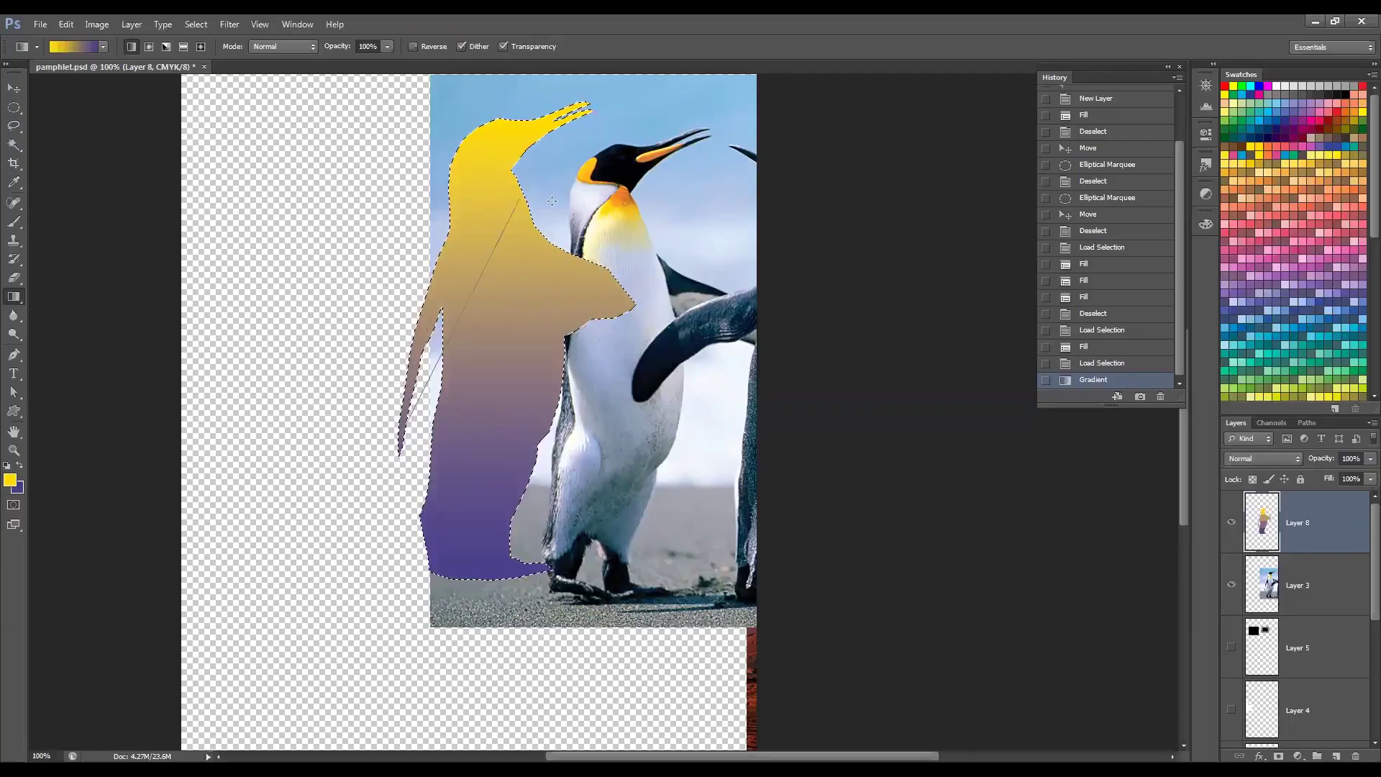
Step: Redraw the linear gradient over the silhouette in several directions and lengths, ending with a diagonal one
left_click_drag(583, 504, 591, 165)
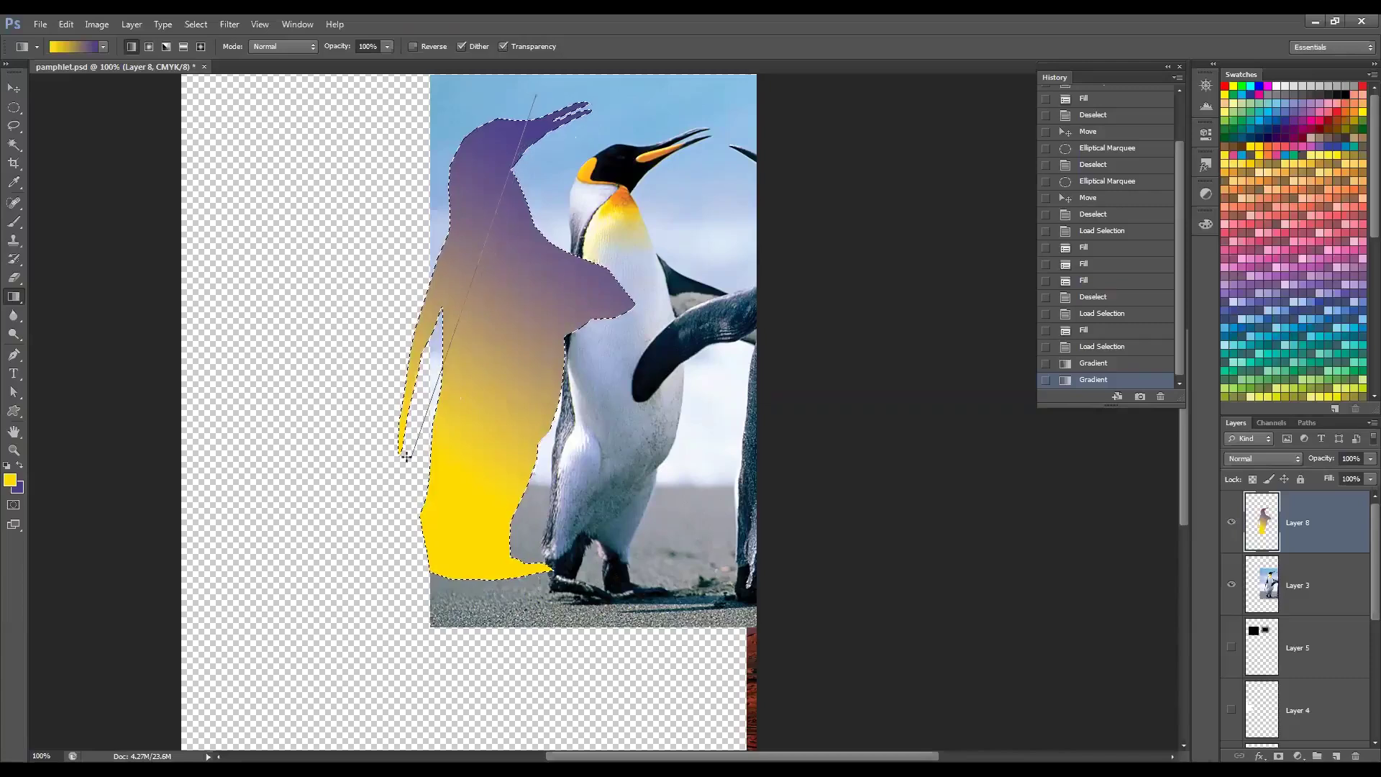
left_click_drag(407, 457, 408, 458)
left_click_drag(614, 442, 614, 443)
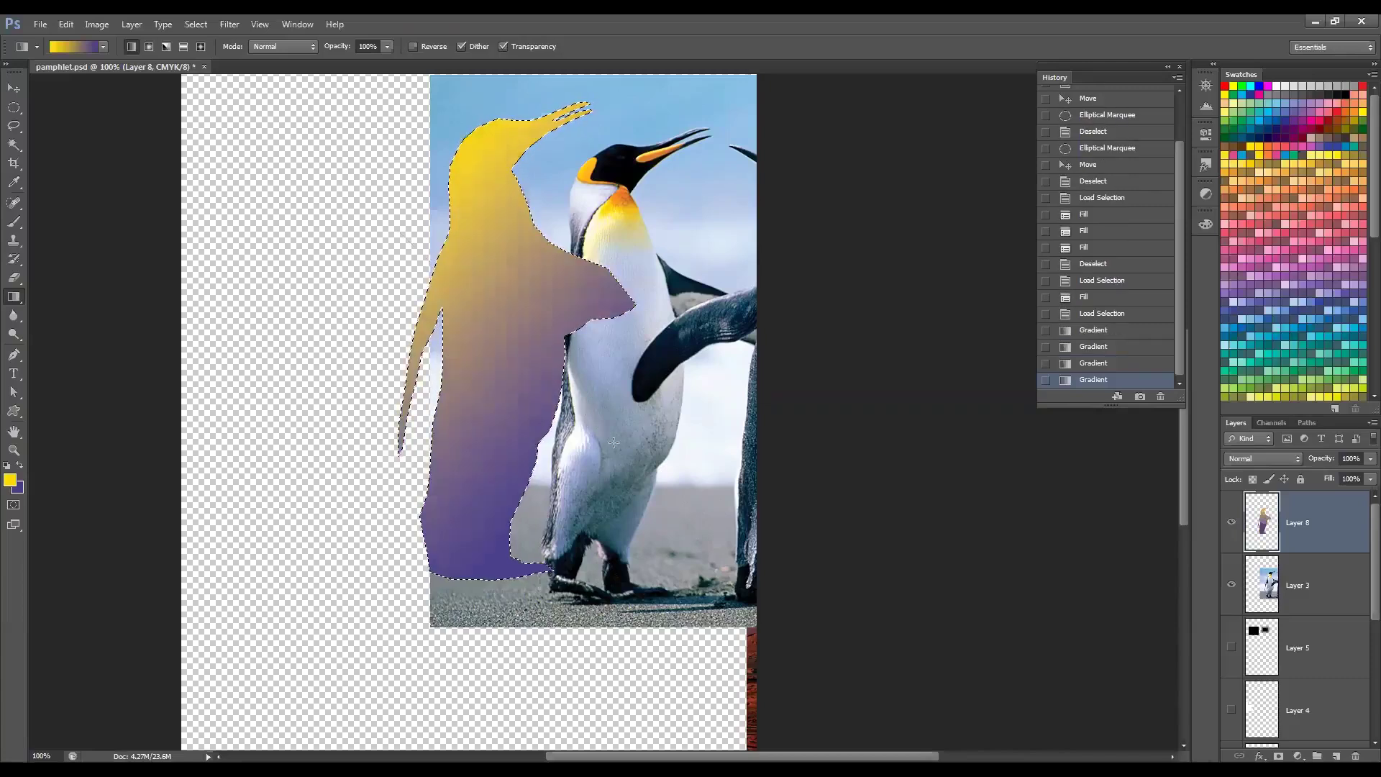
left_click_drag(403, 187, 627, 428)
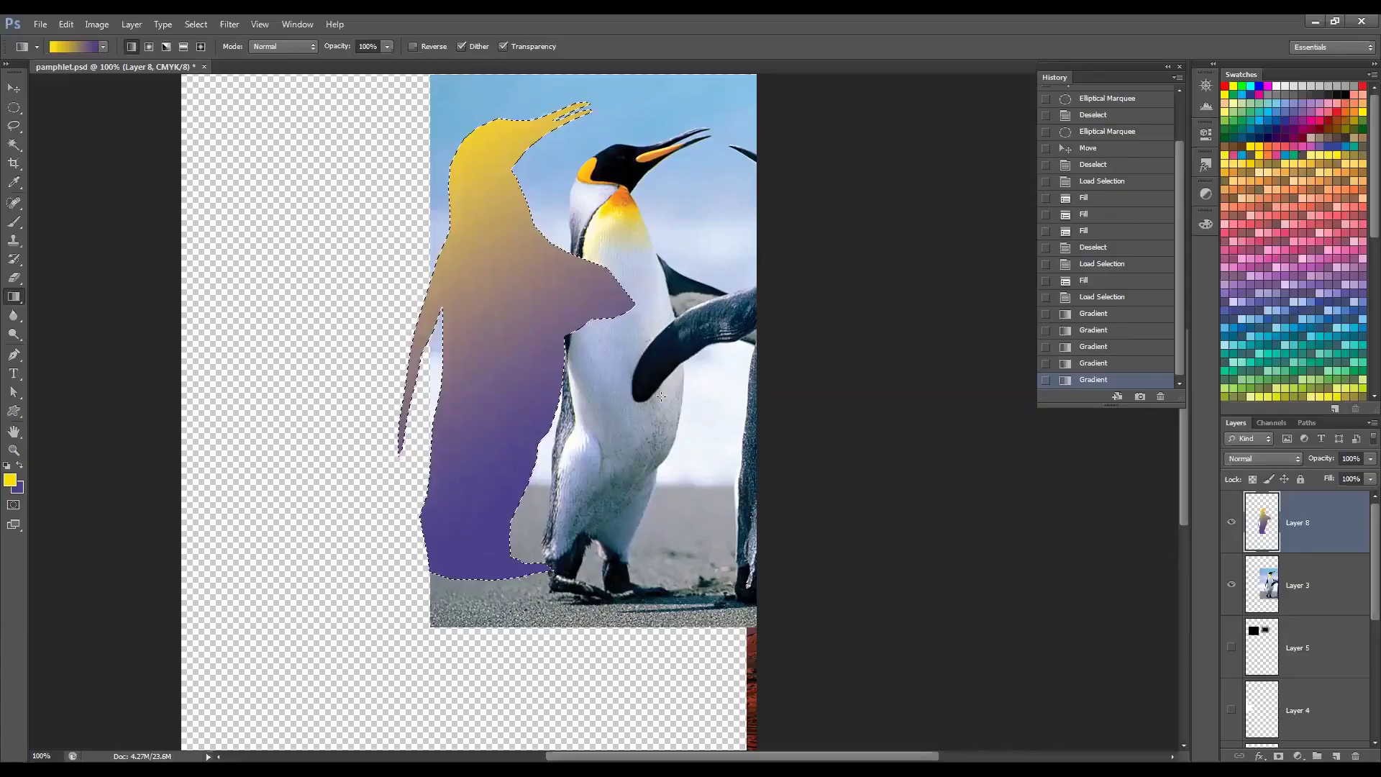
Step: Switch to the radial gradient and redraw it over the silhouette from different centre points and with different radii
left_click(149, 47)
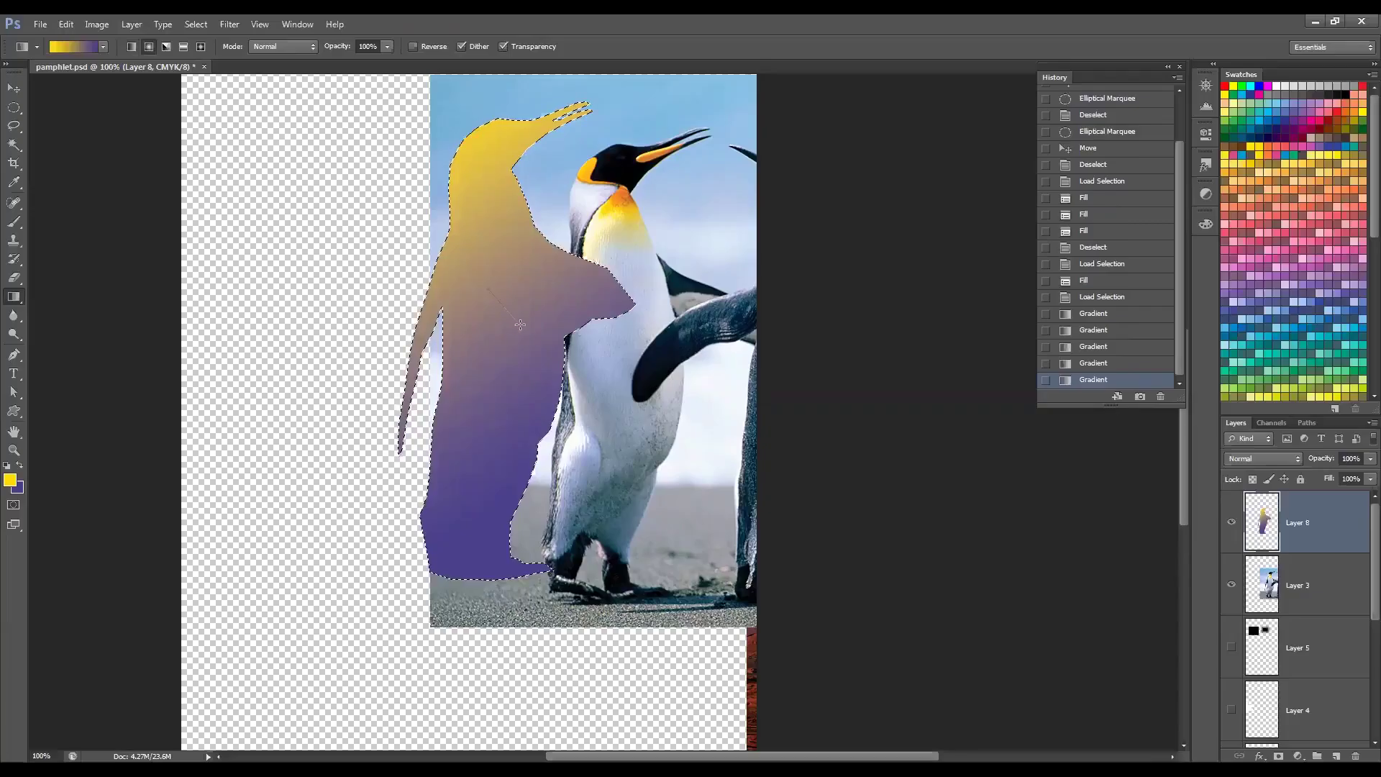
left_click_drag(602, 452, 613, 466)
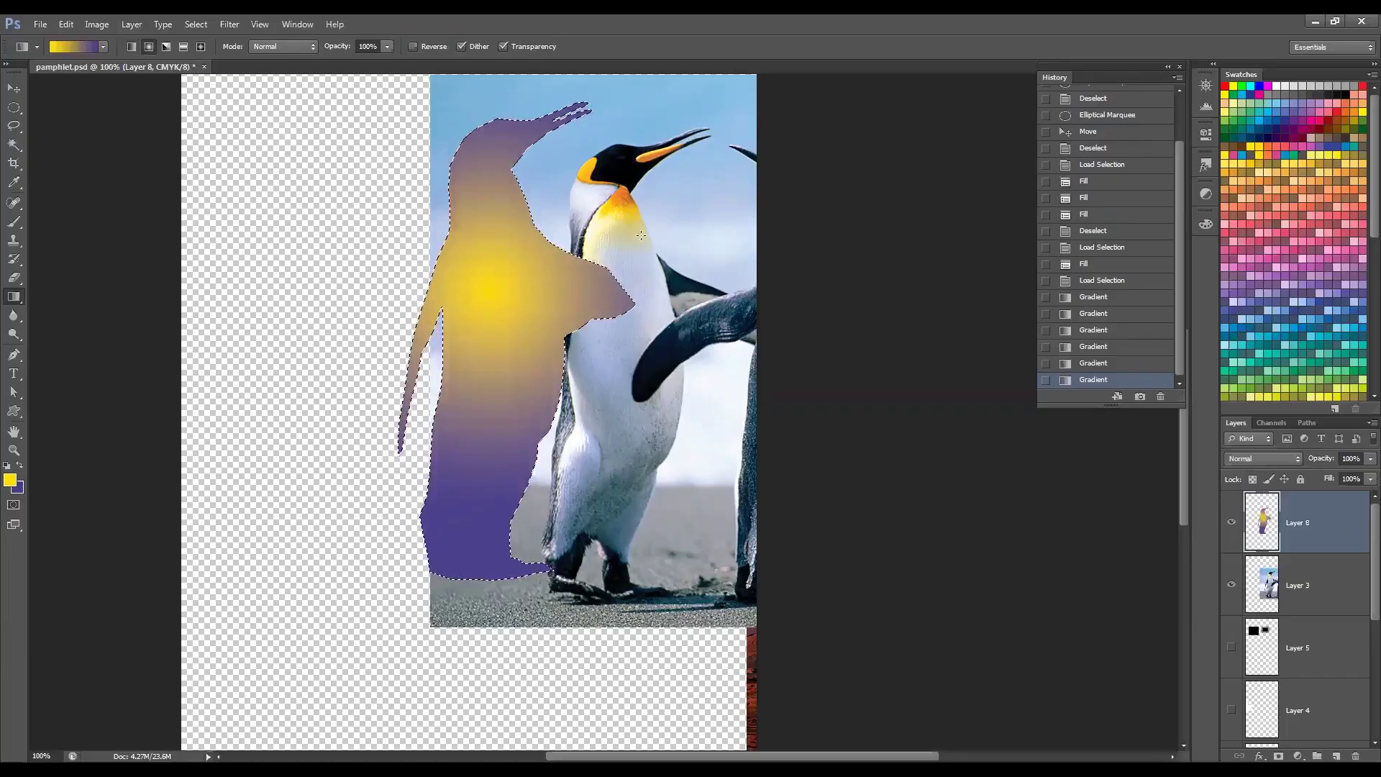
left_click_drag(523, 185, 526, 461)
left_click_drag(485, 354, 496, 546)
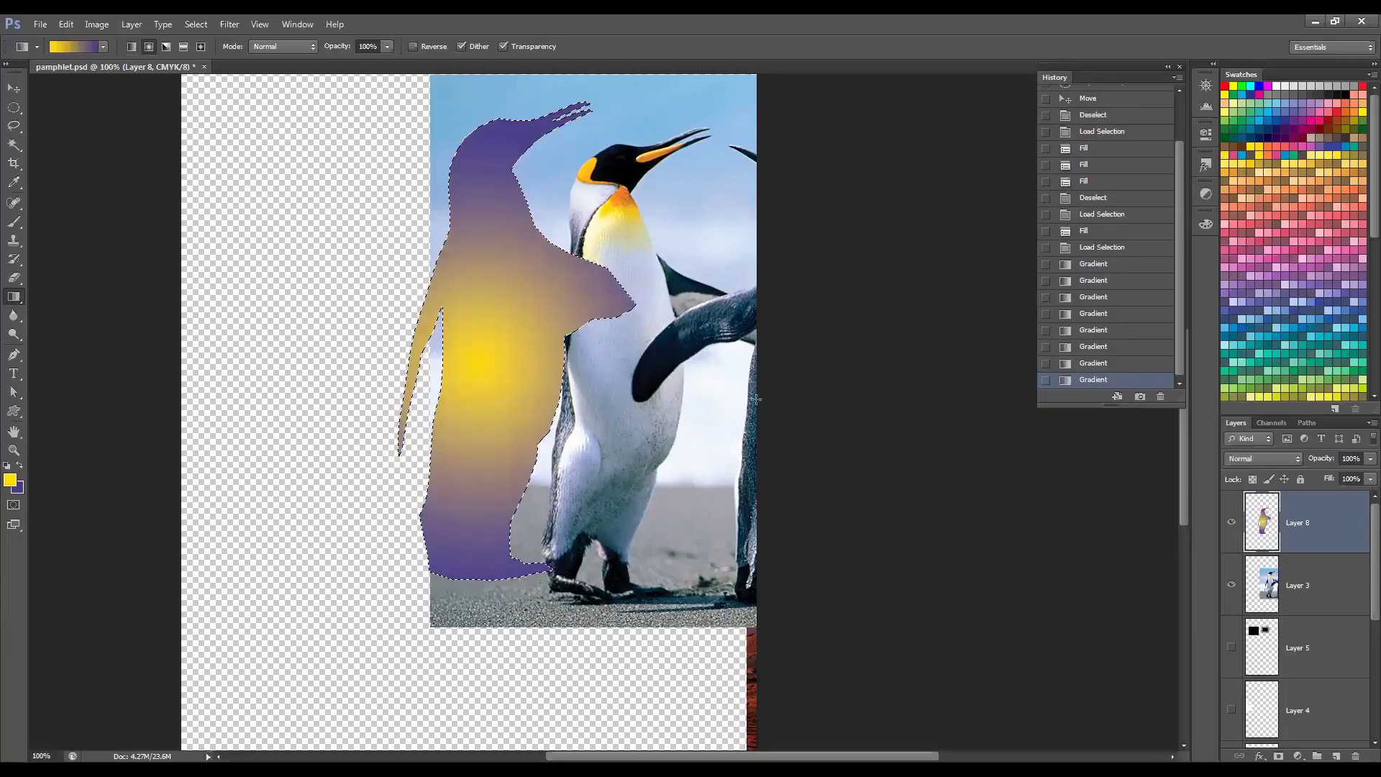
left_click_drag(500, 302, 756, 399)
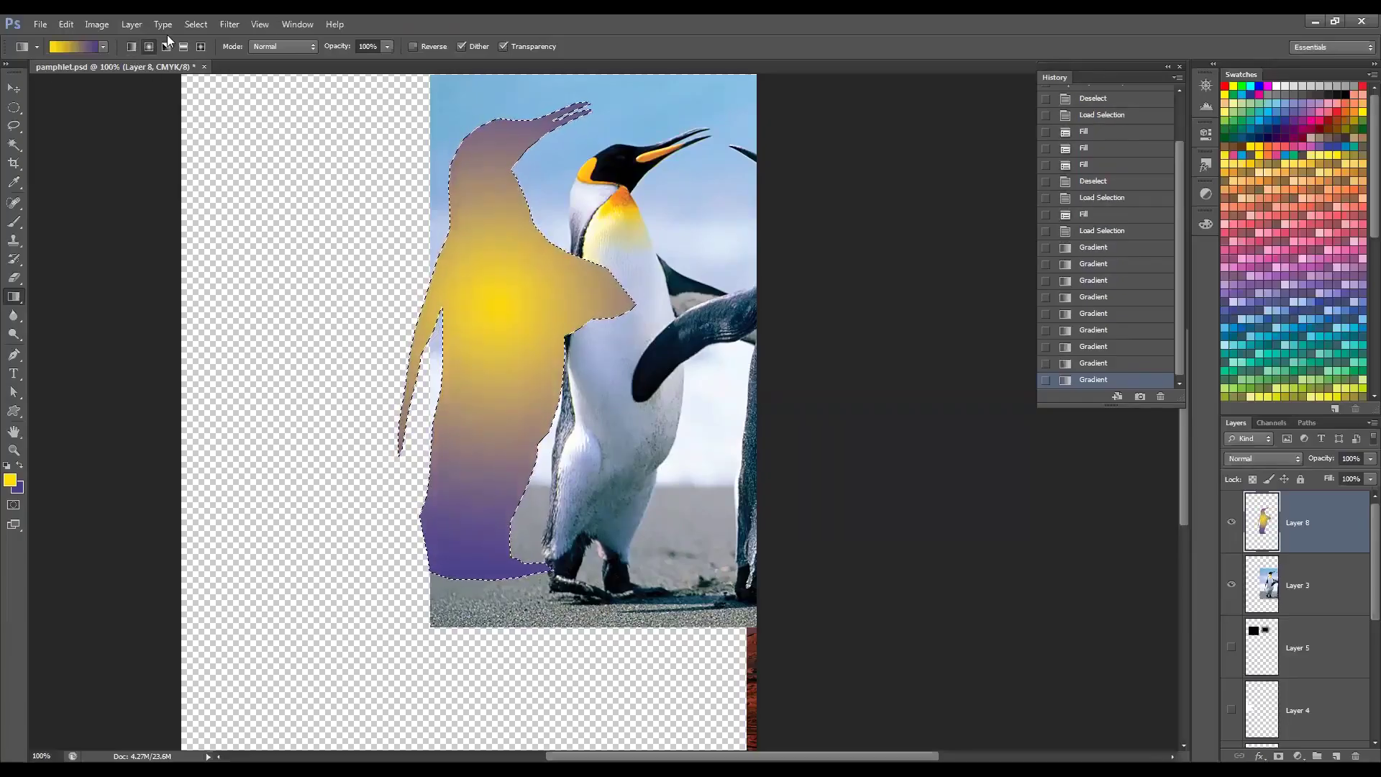
Step: Switch to the angle gradient and redraw it over the silhouette from several starting points and directions
left_click(166, 47)
left_click_drag(461, 193, 529, 210)
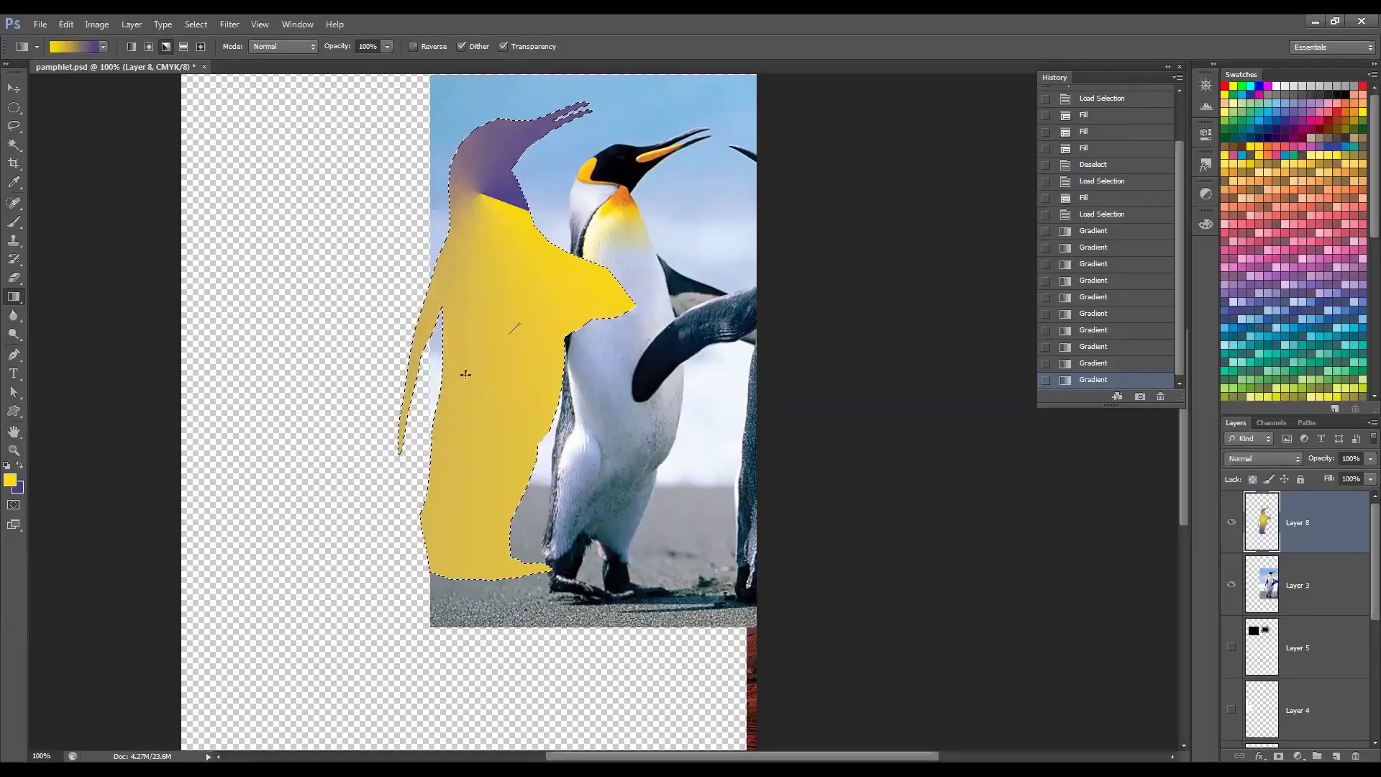
left_click_drag(377, 437, 377, 438)
left_click_drag(478, 115, 475, 180)
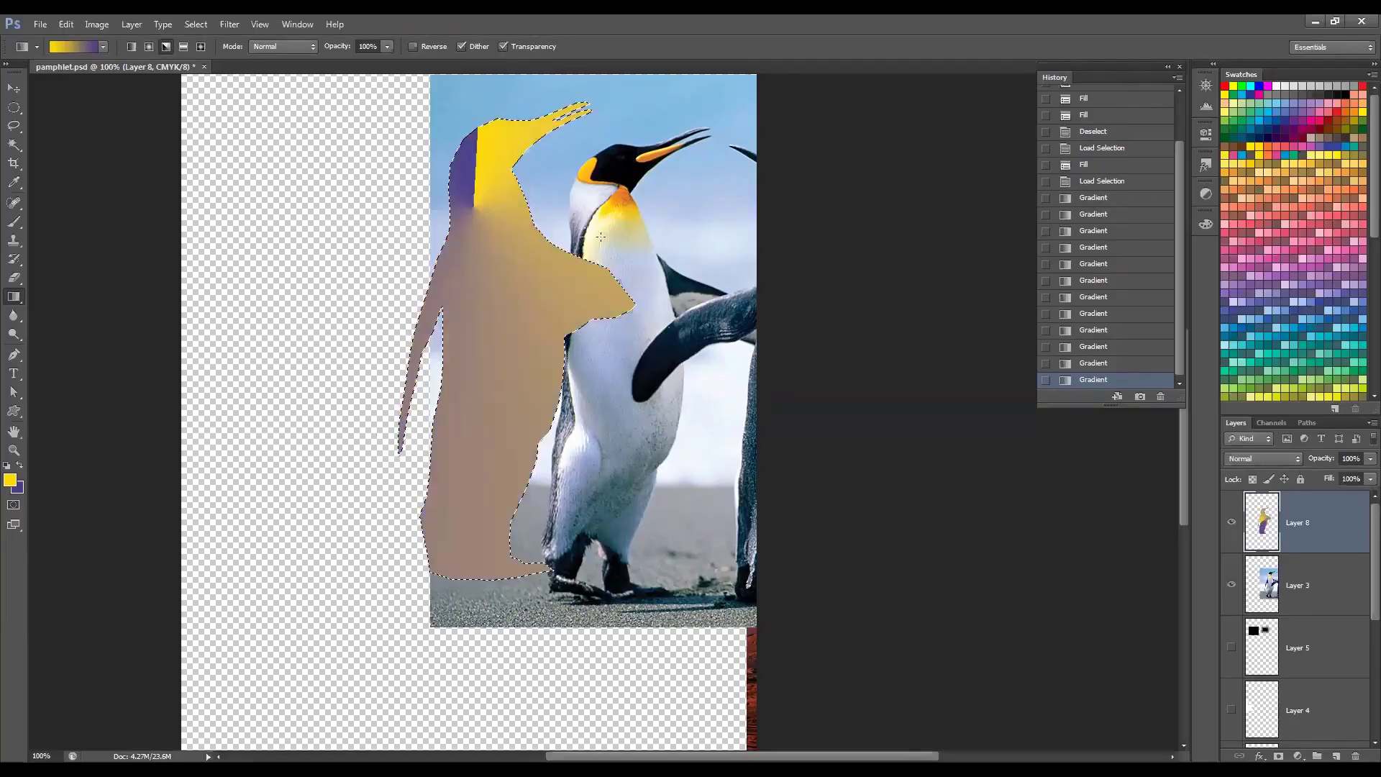
left_click_drag(536, 295, 452, 134)
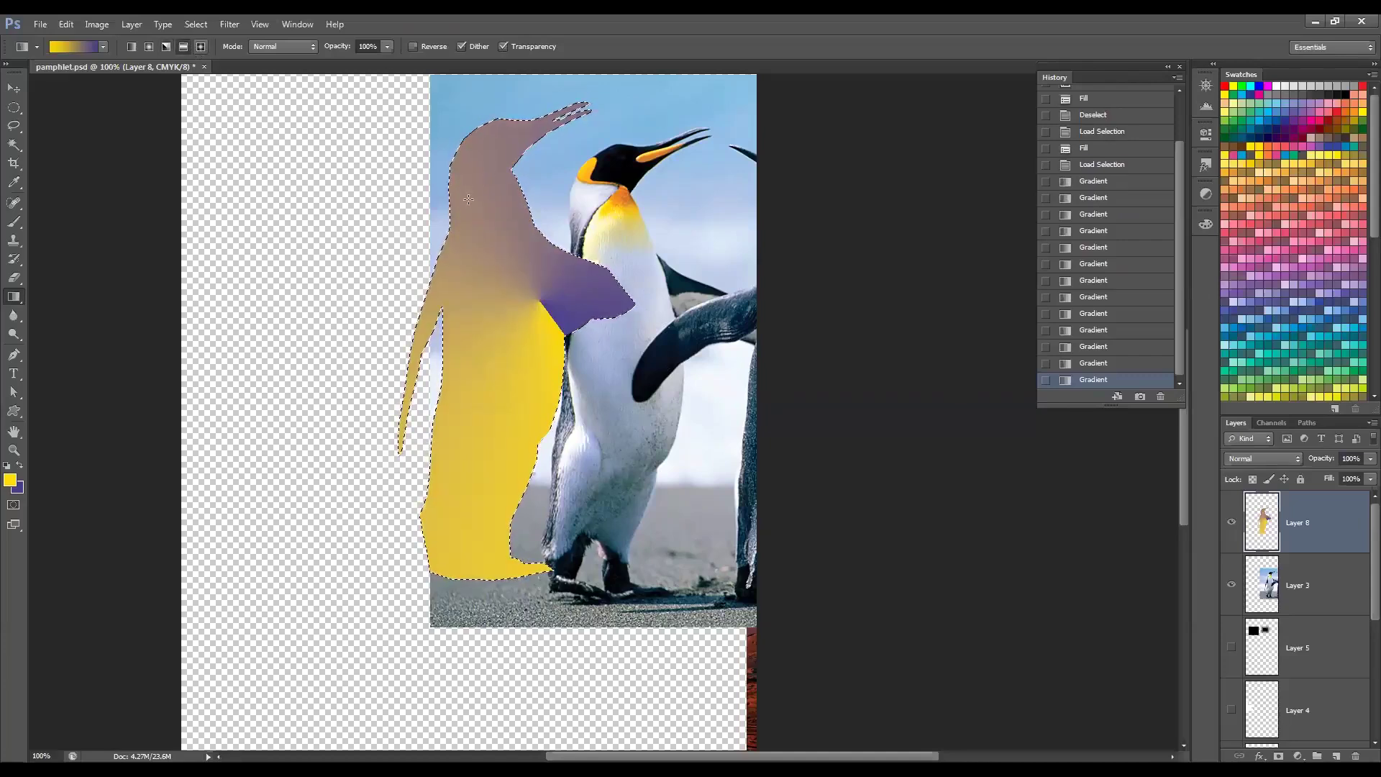
Step: Fill the silhouette with a reflected gradient and replace it with diamond gradients centred on the body
left_click_drag(508, 466, 536, 513)
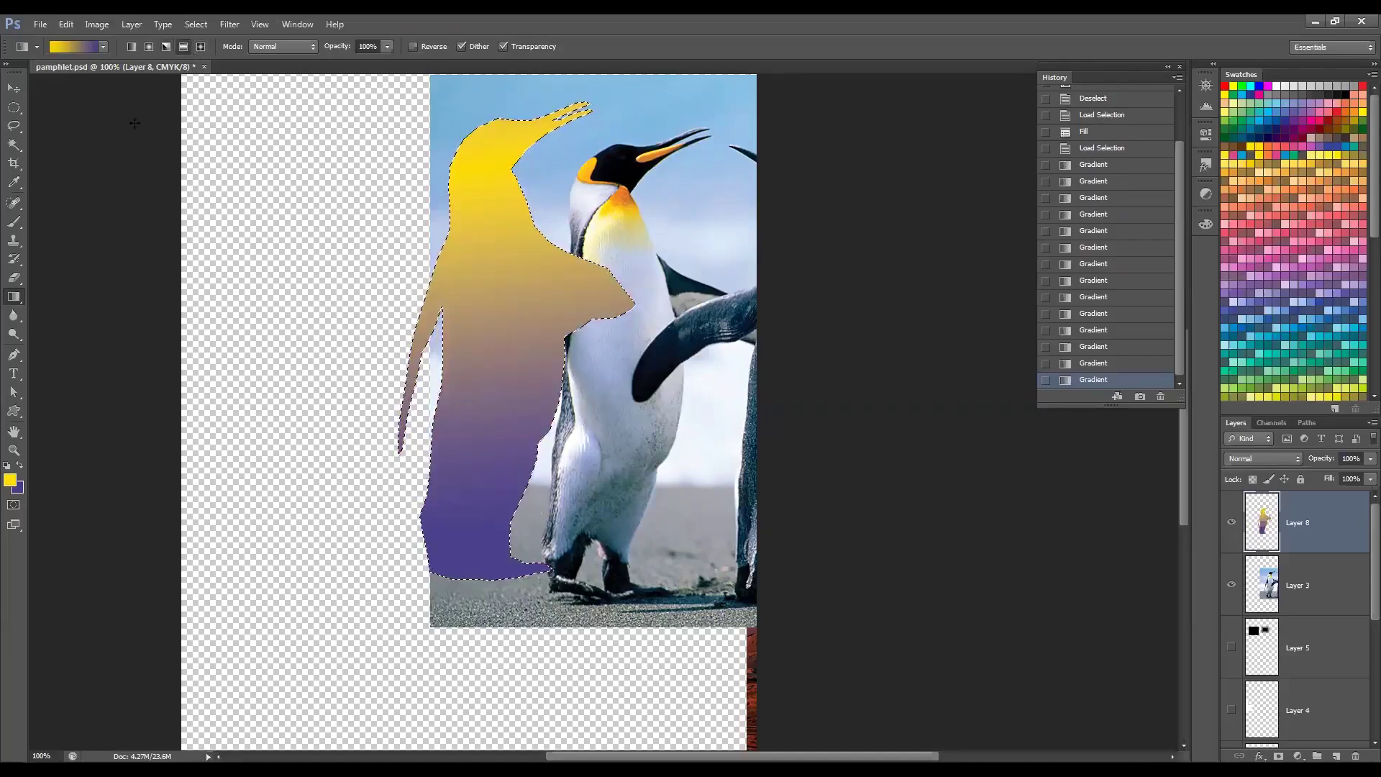
left_click(201, 46)
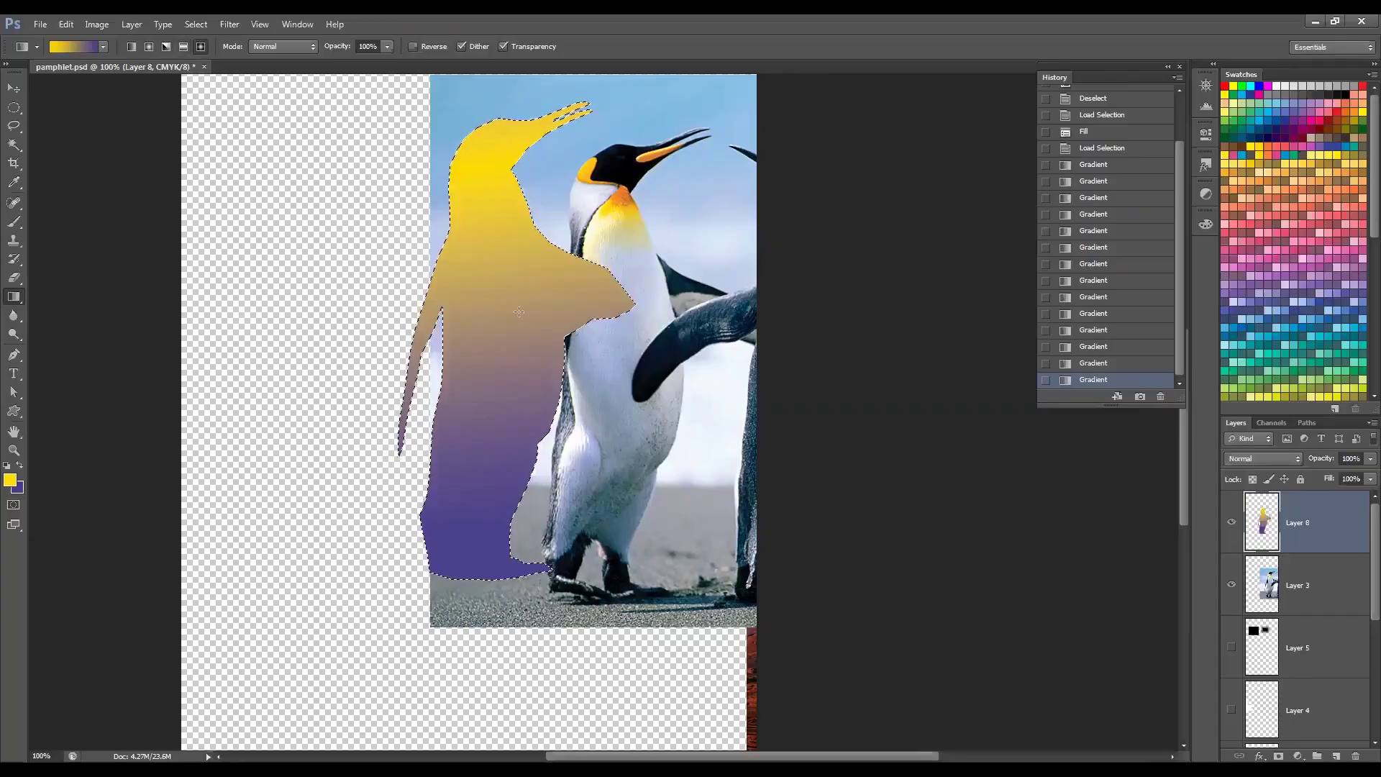
left_click_drag(519, 311, 497, 266)
left_click_drag(480, 442, 533, 181)
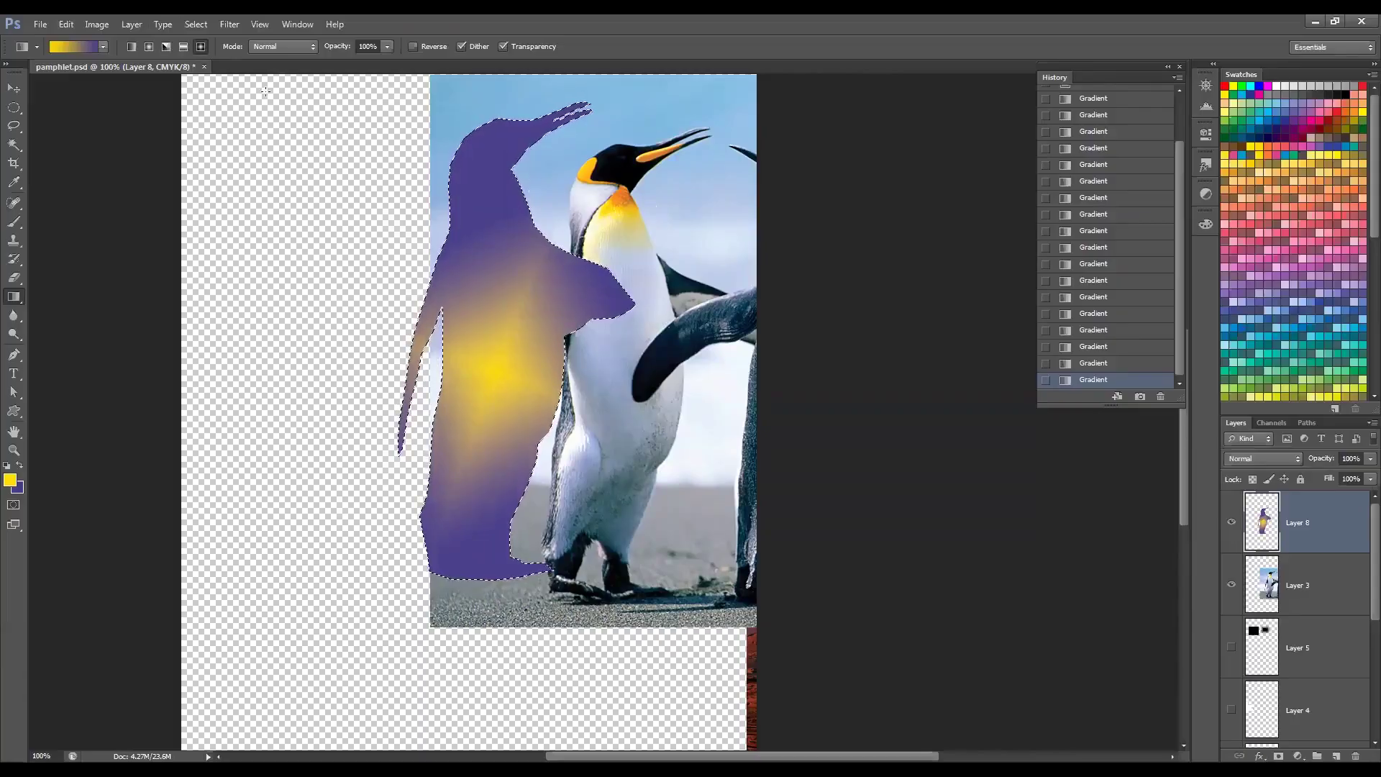
Step: Return to the linear gradient in Normal mode and redraw it from yellow at the silhouette's head to purple at its feet
left_click(132, 48)
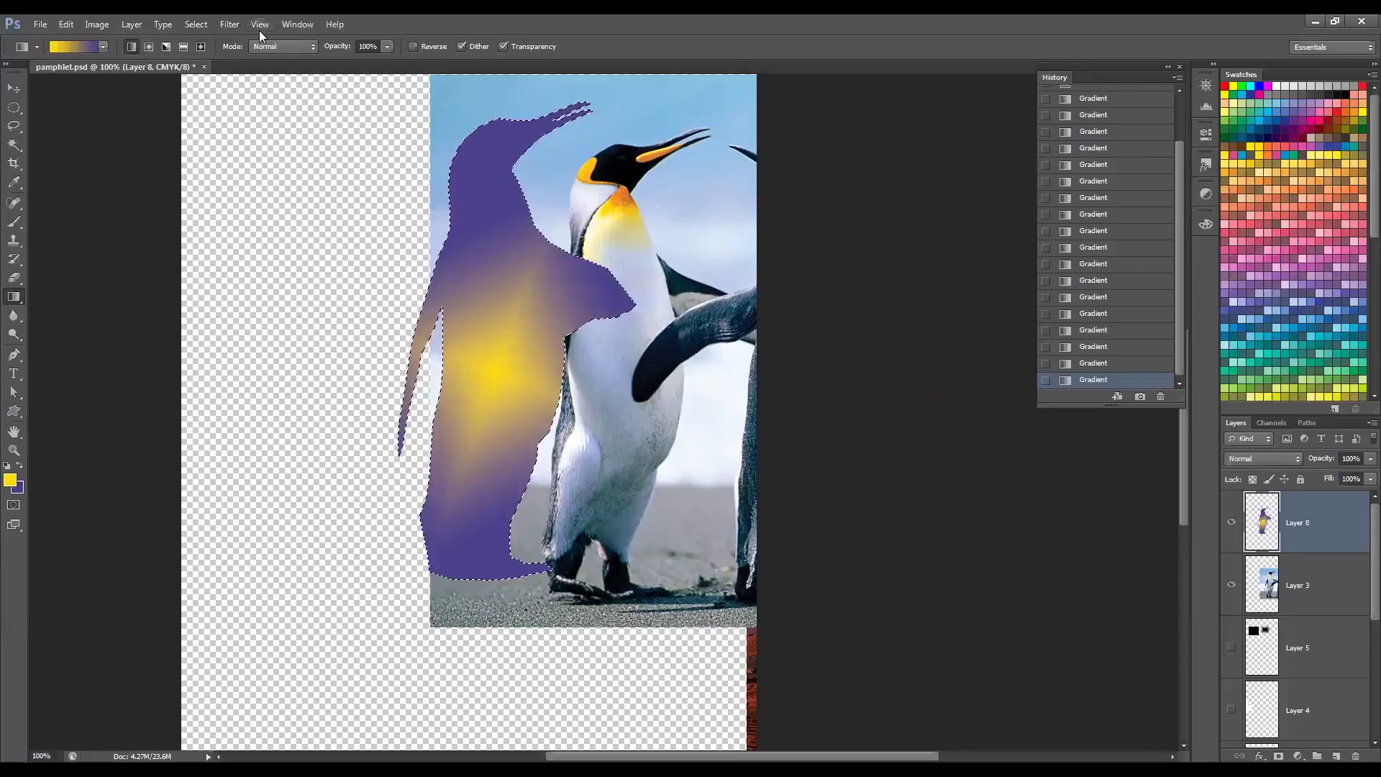
left_click(284, 46)
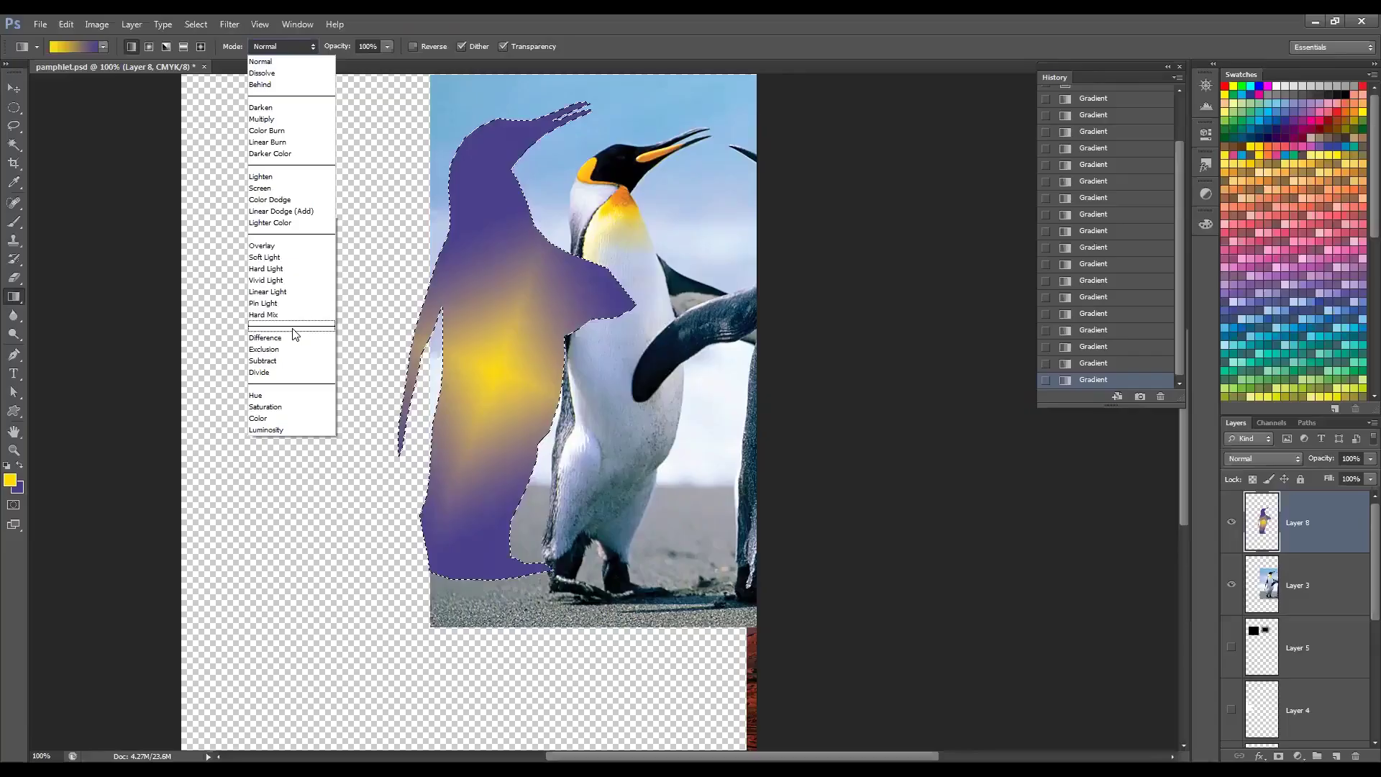
left_click(263, 67)
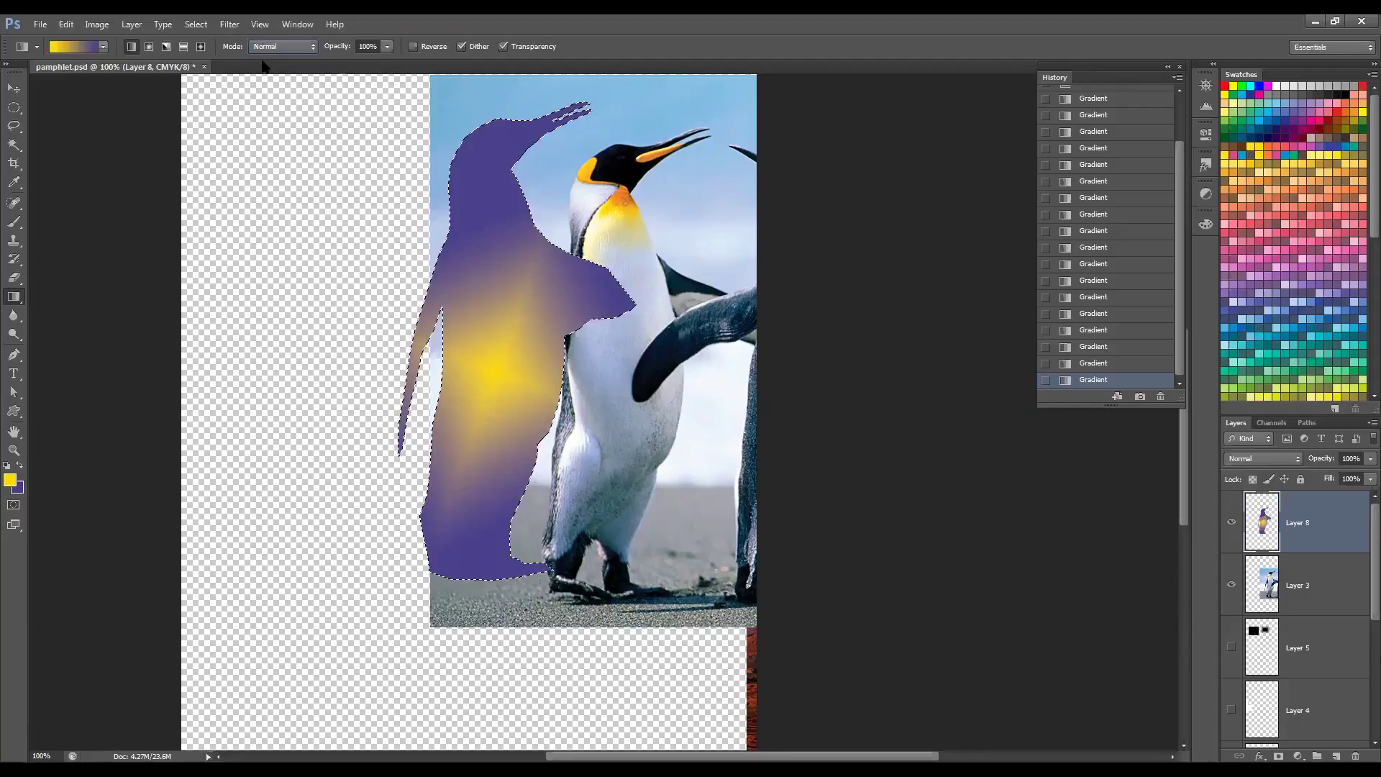
left_click_drag(531, 209, 528, 436)
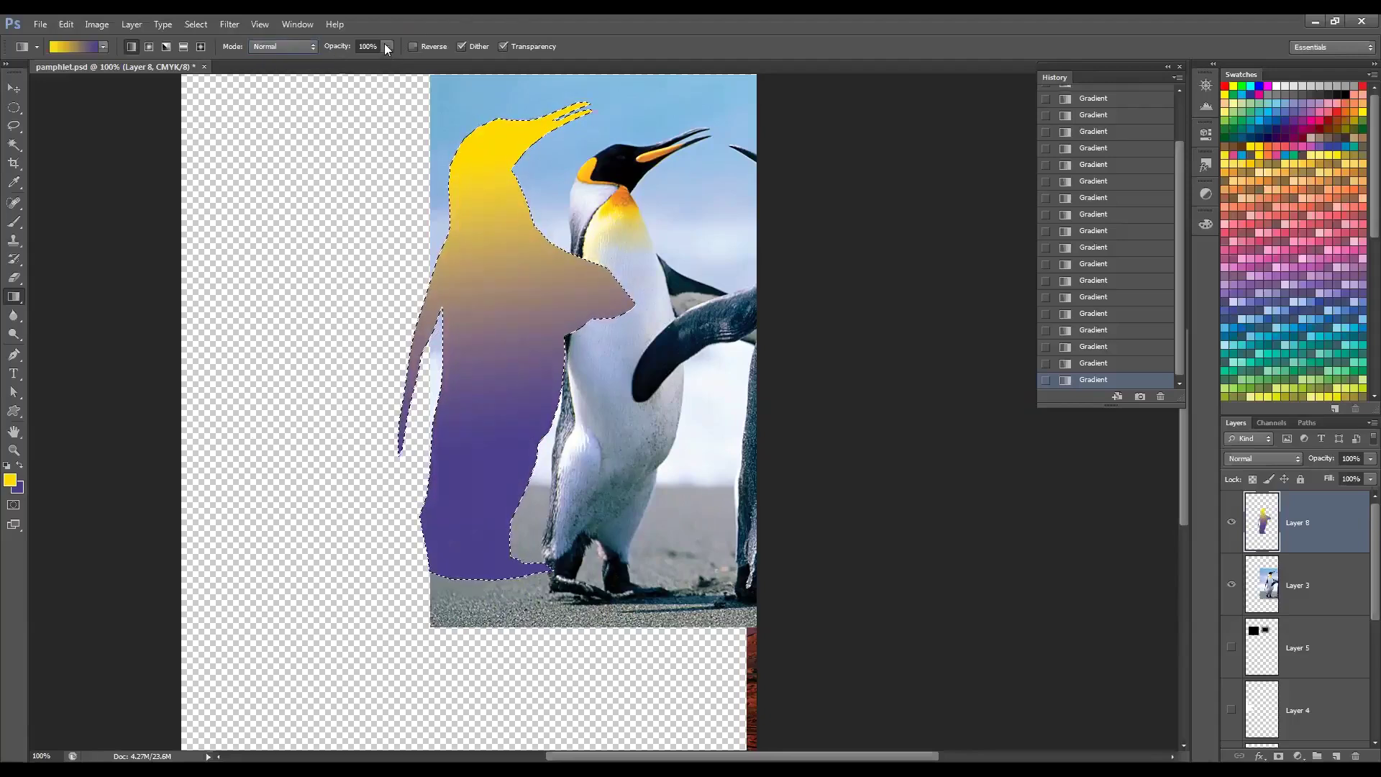
Step: Lower the gradient opacity to 44% and layer several linear gradients over the silhouette in different directions
left_click(386, 48)
left_click_drag(390, 62, 346, 75)
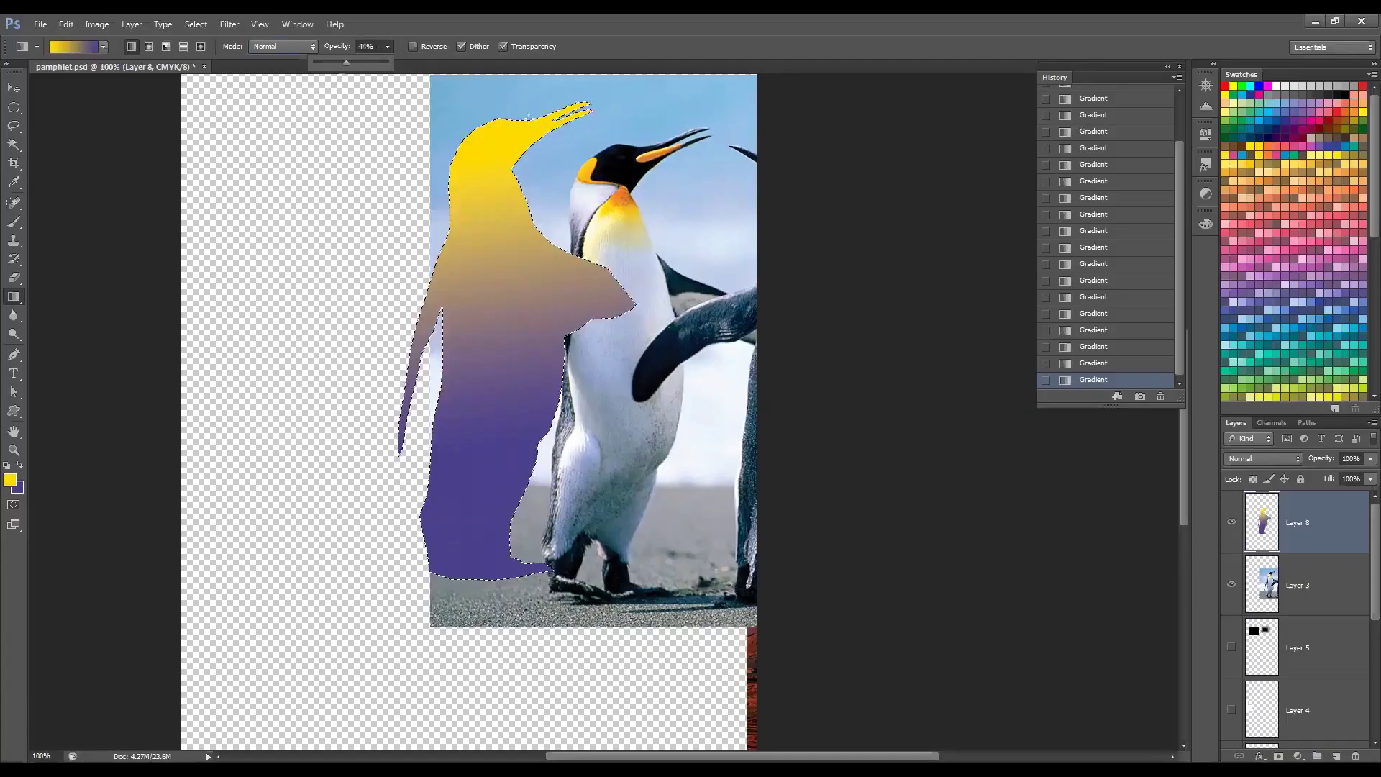
left_click_drag(494, 91, 507, 264)
mouse_move(489, 568)
left_mouse_down()
mouse_move(496, 115)
mouse_move(475, 546)
left_mouse_up()
left_click_drag(491, 334, 412, 205)
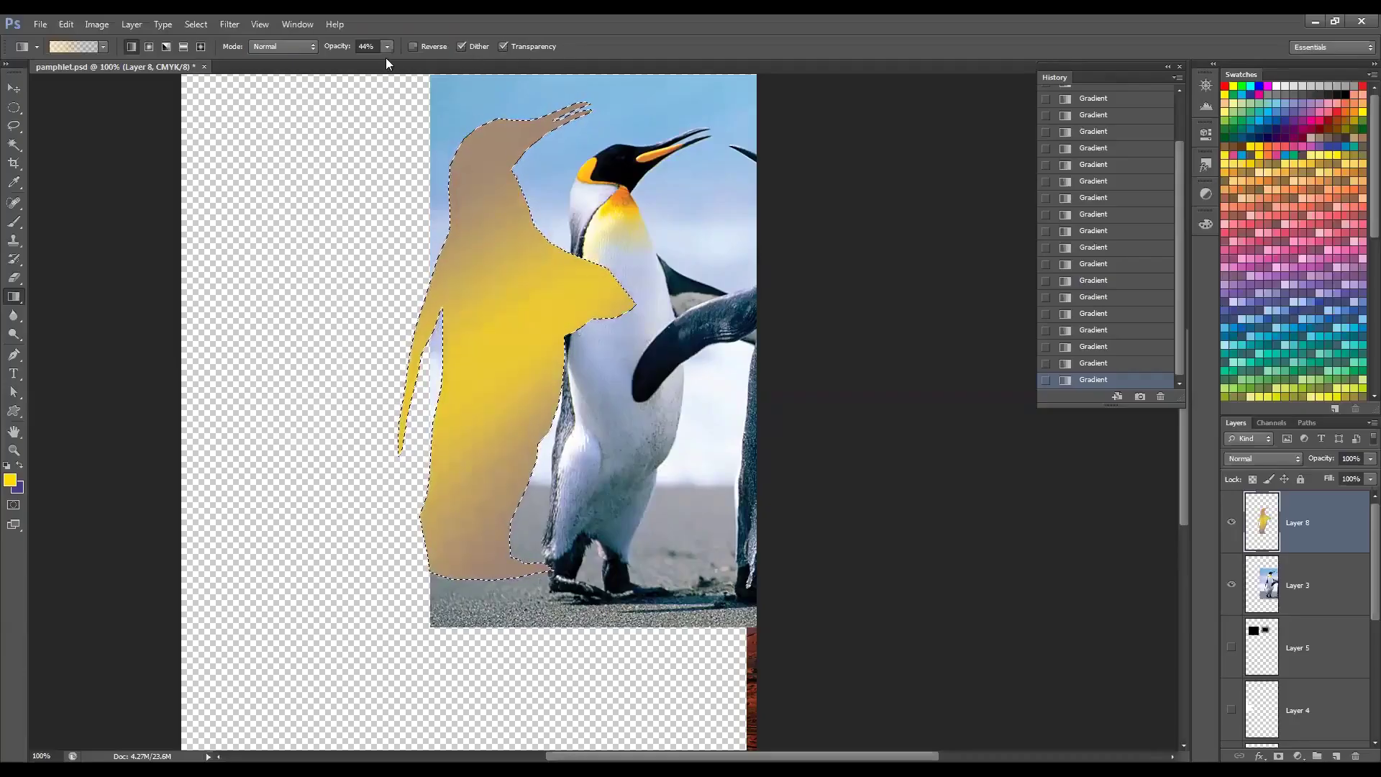
Step: Restore the gradient opacity to 100% and redraw the vertical yellow-to-purple gradient over the silhouette
left_click(389, 46)
left_click(422, 49)
left_click_drag(531, 558, 528, 119)
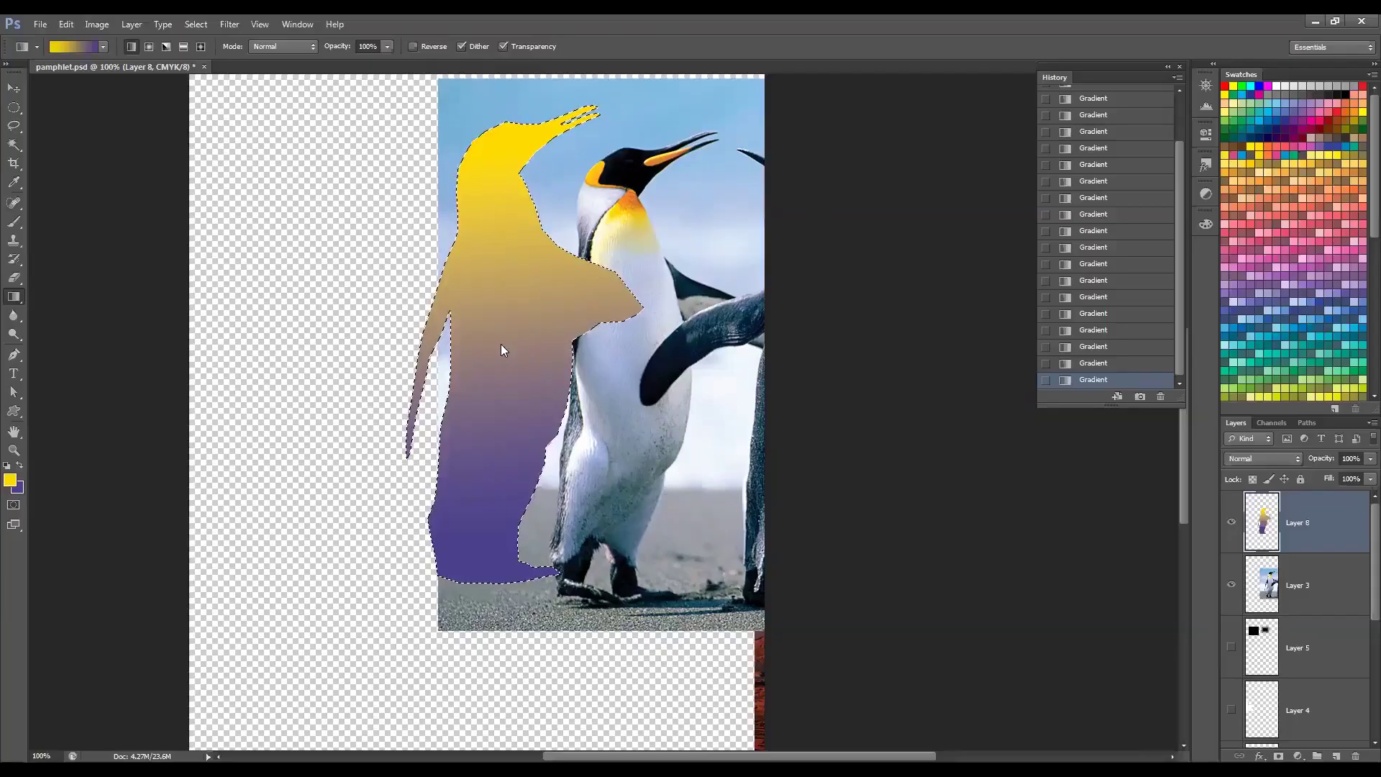
Step: Choose a near-black foreground colour and fill the silhouette with a linear gradient from near-black at the head to purple at the feet
left_click(9, 479)
left_click_drag(782, 338, 639, 366)
left_click(964, 203)
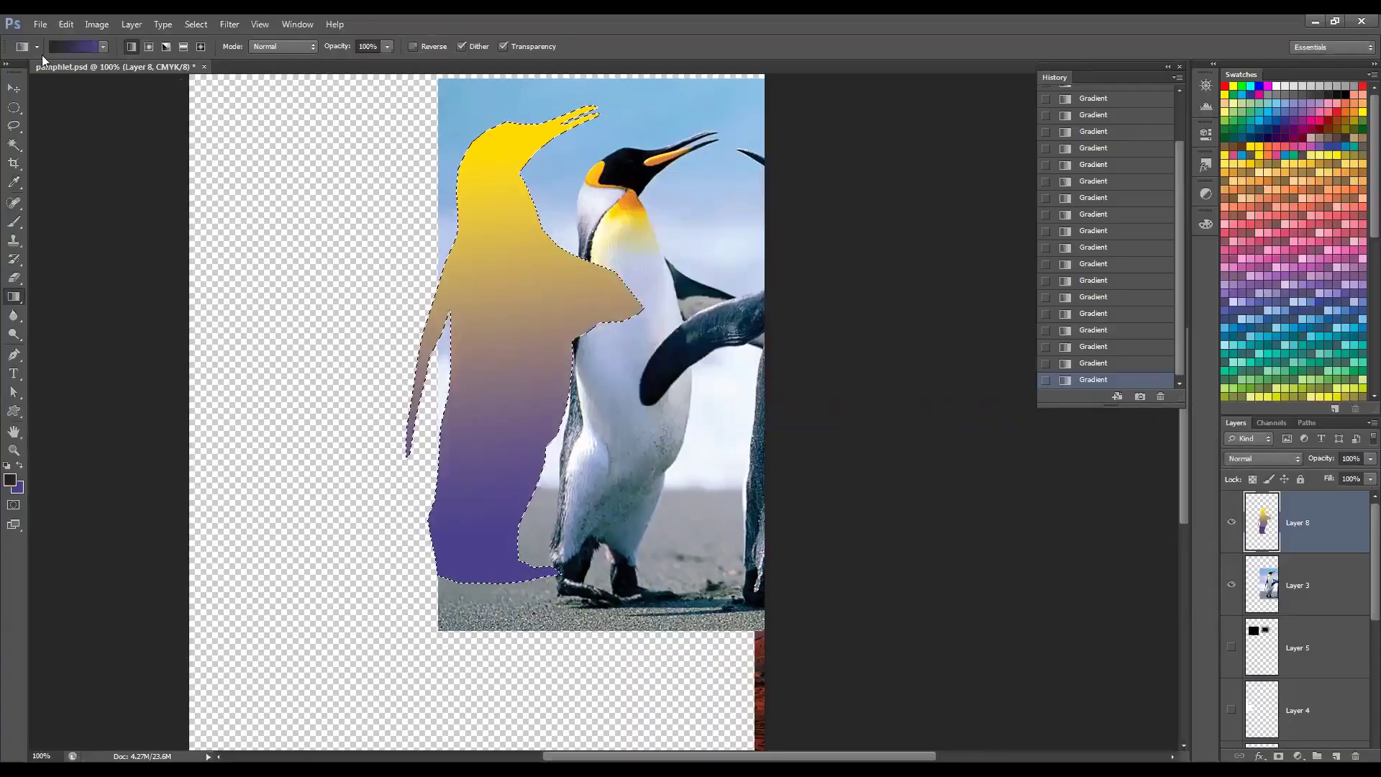
left_click_drag(504, 130, 561, 450)
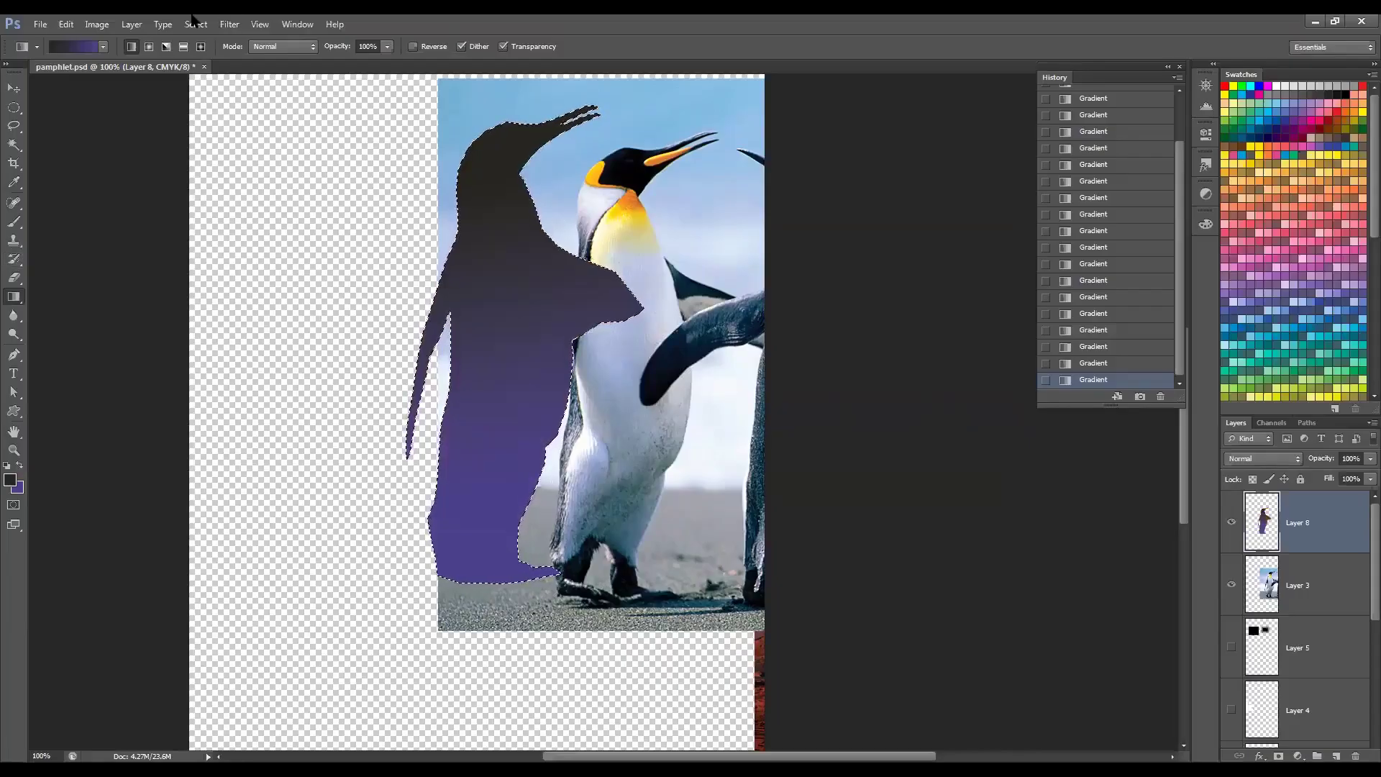
Step: Choose a preset from the gradient picker and draw it diagonally across the penguin silhouette
left_click(103, 48)
left_click(54, 121)
left_click(454, 509)
left_click_drag(620, 62, 223, 310)
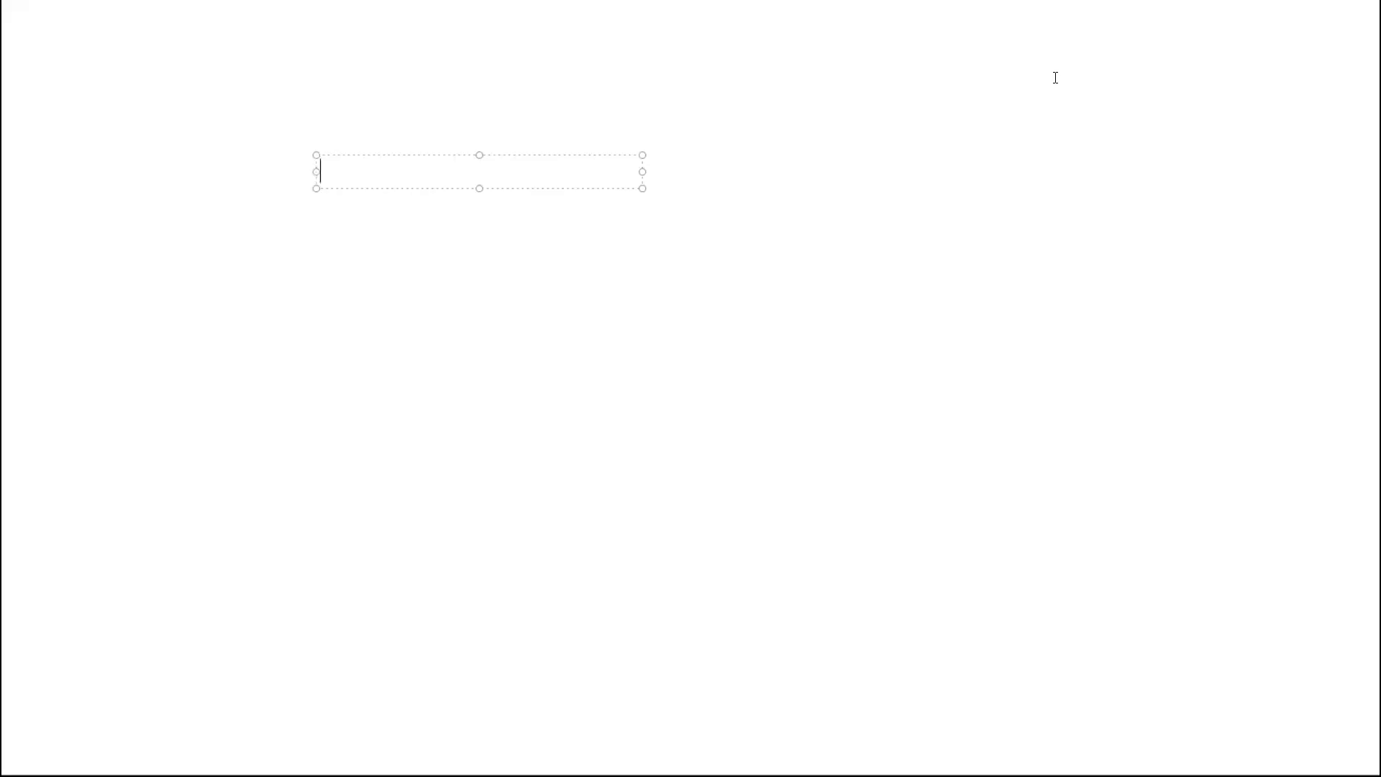
Step: Switch to the blank whiteboard and list "Raster images", "Vector images" and "difference raster and the vector images", separated by blank lines
type("Raster images")
key("Return")
type("Vec")
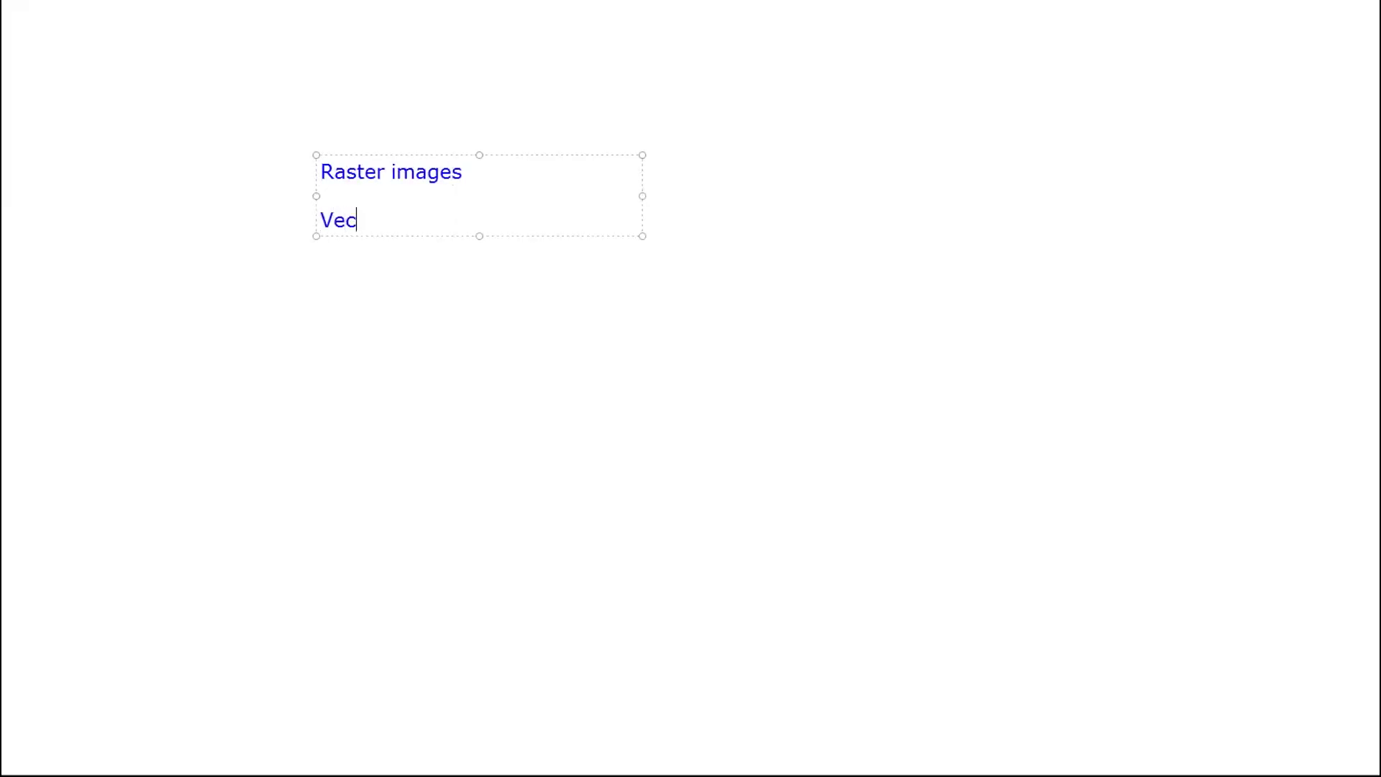
type("tor images")
key("Return")
type("diff")
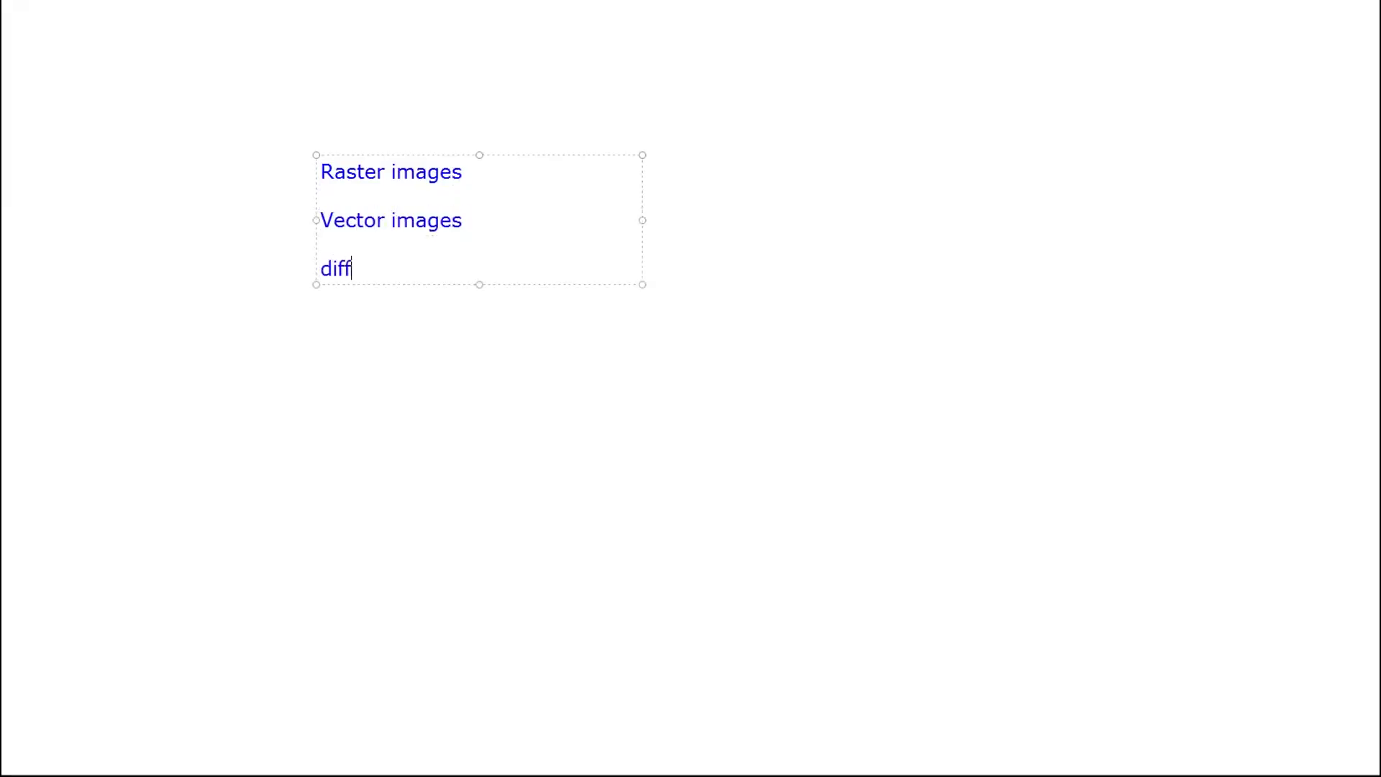
type("erence raster ")
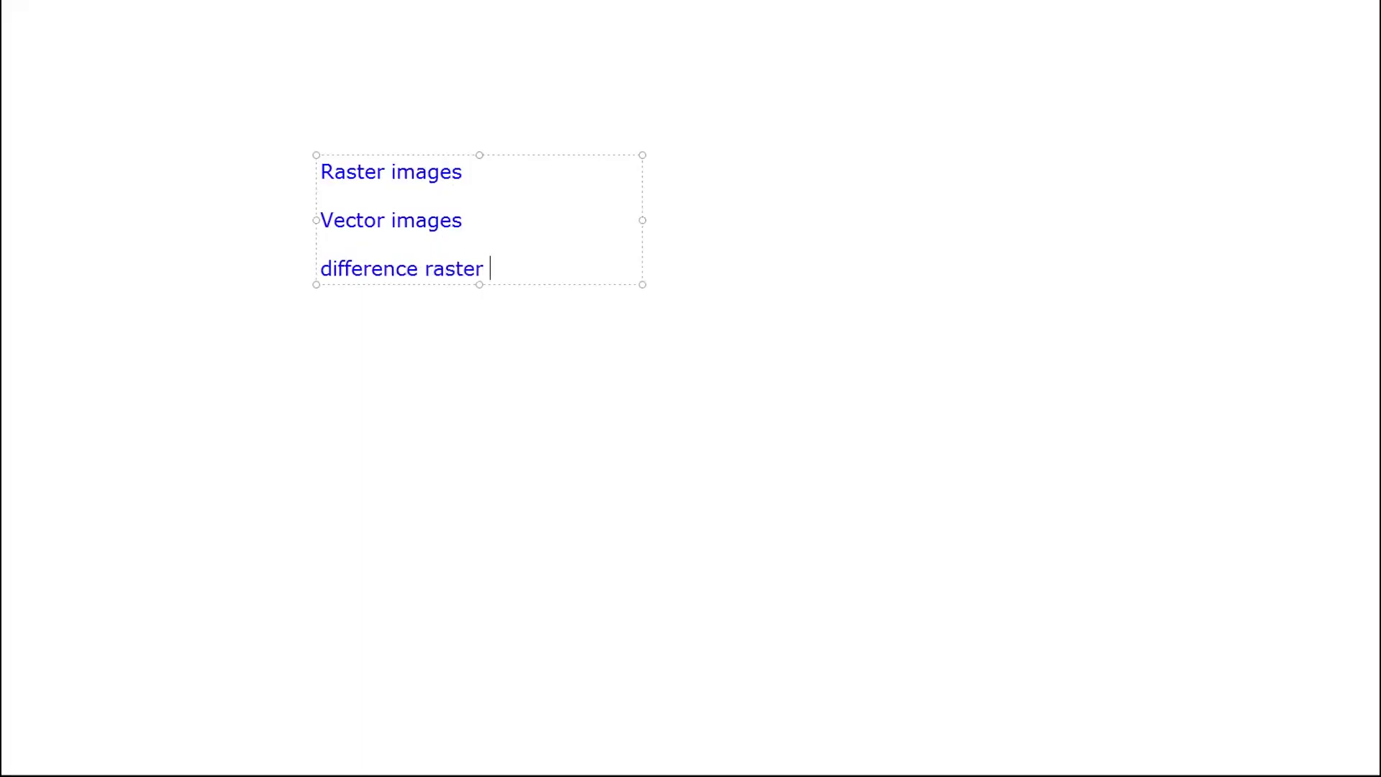
type("and the vector images")
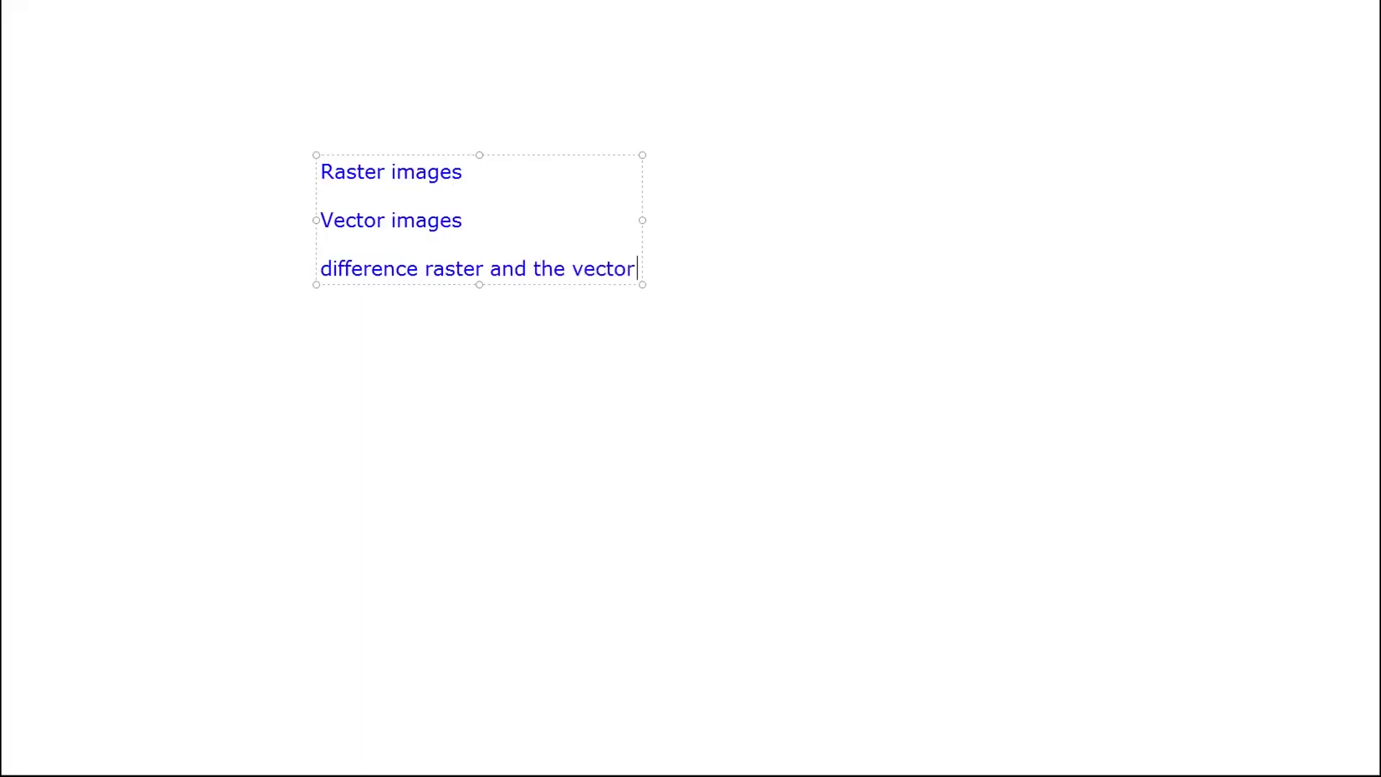
key("Return")
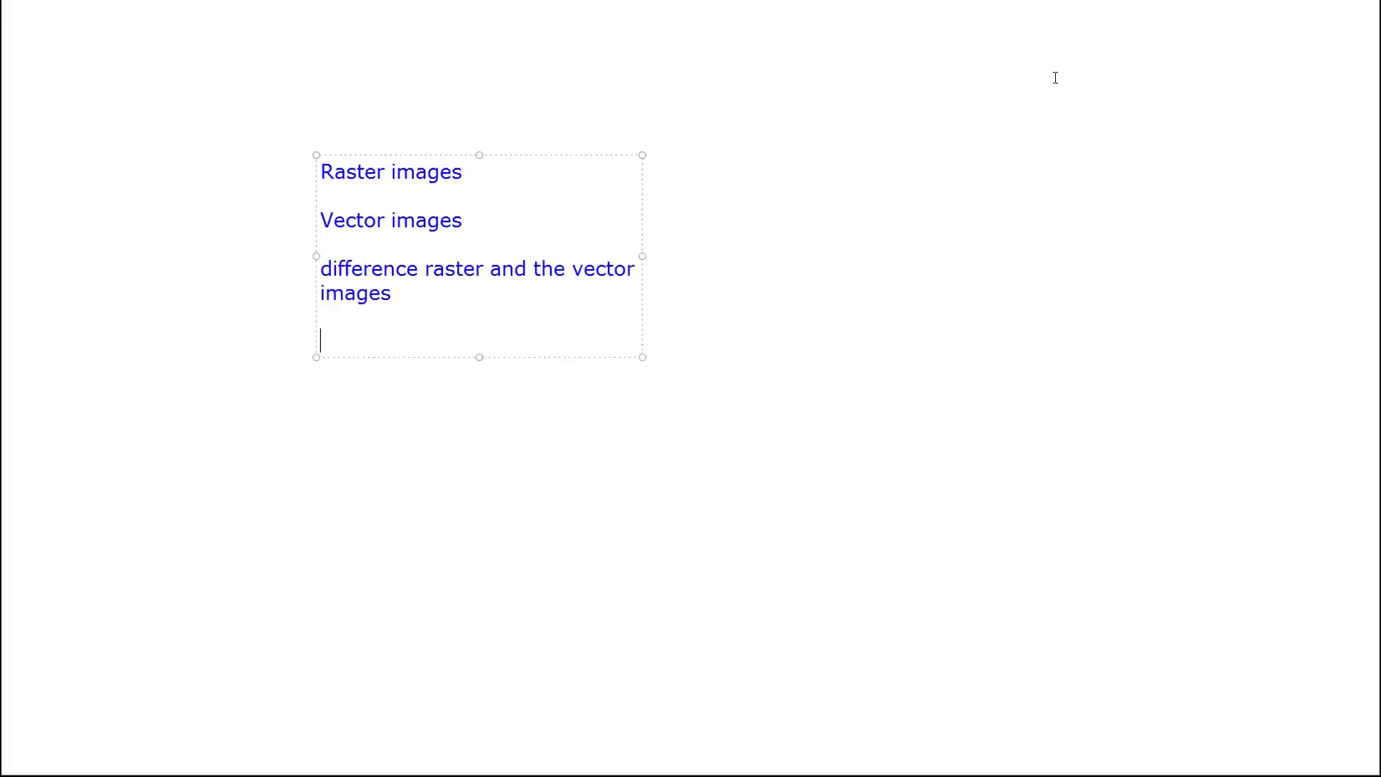
Step: Add "Move tool" and a "Selection tools" heading with the item "1. Marquee CTRL+ CTRL-" beneath it
type("Move tool")
key("Return")
key("Return")
type("Sele")
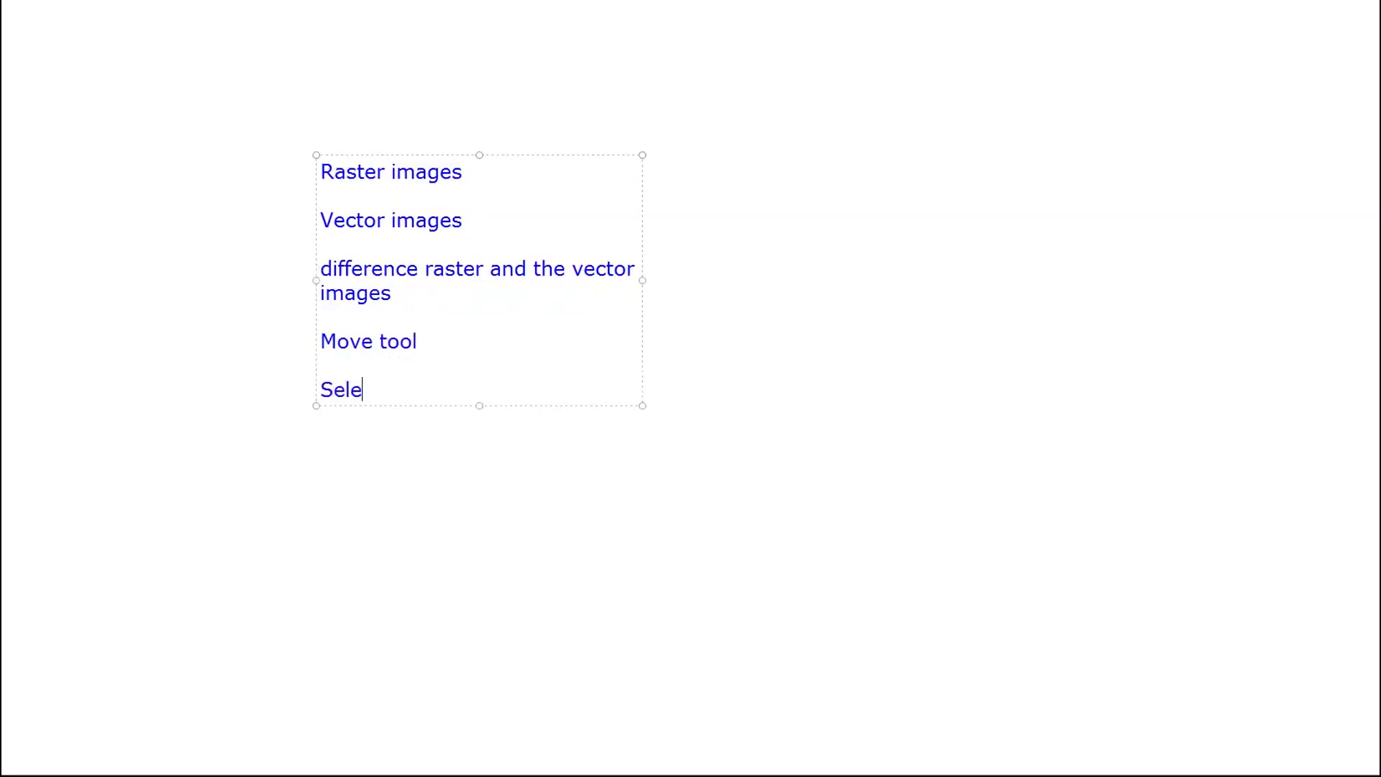
type("ction tools")
key("Return")
type("1. M")
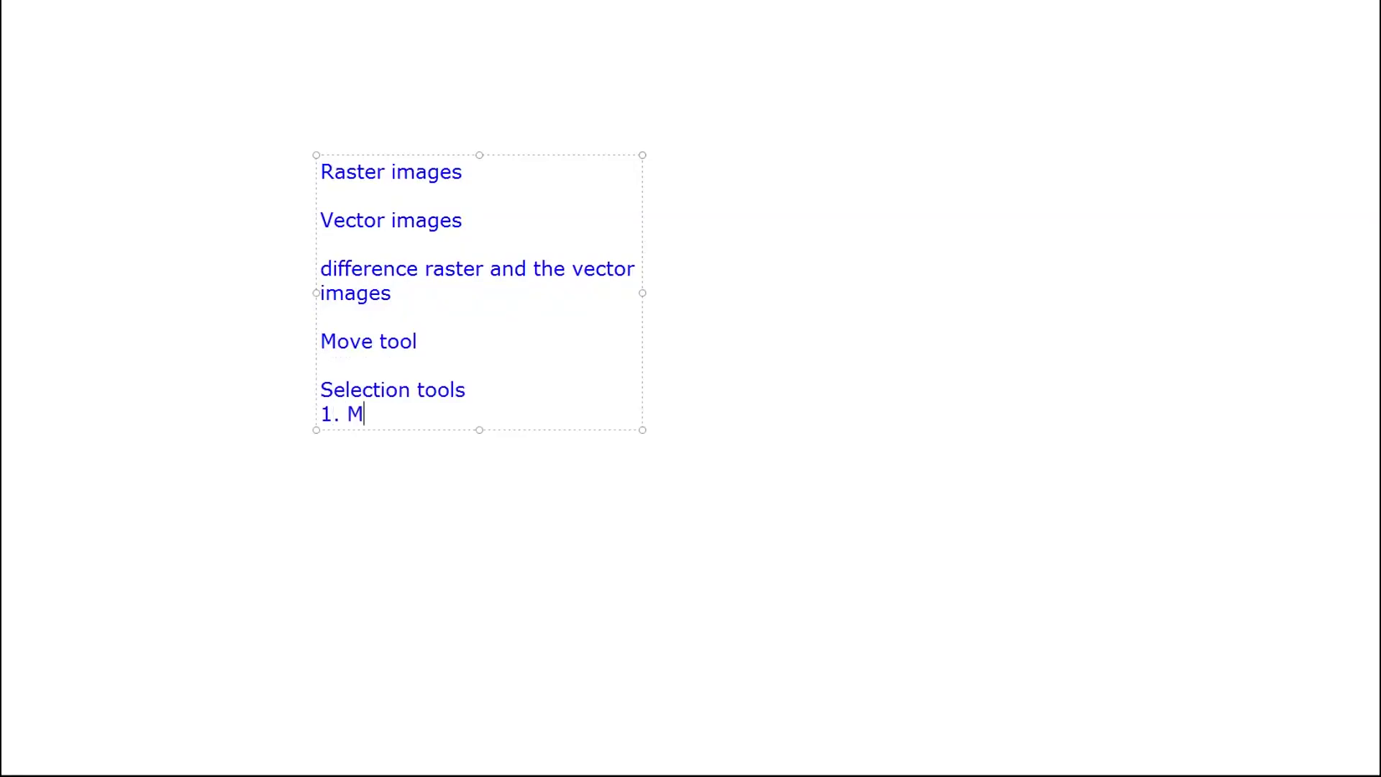
type("arquee CTRL+")
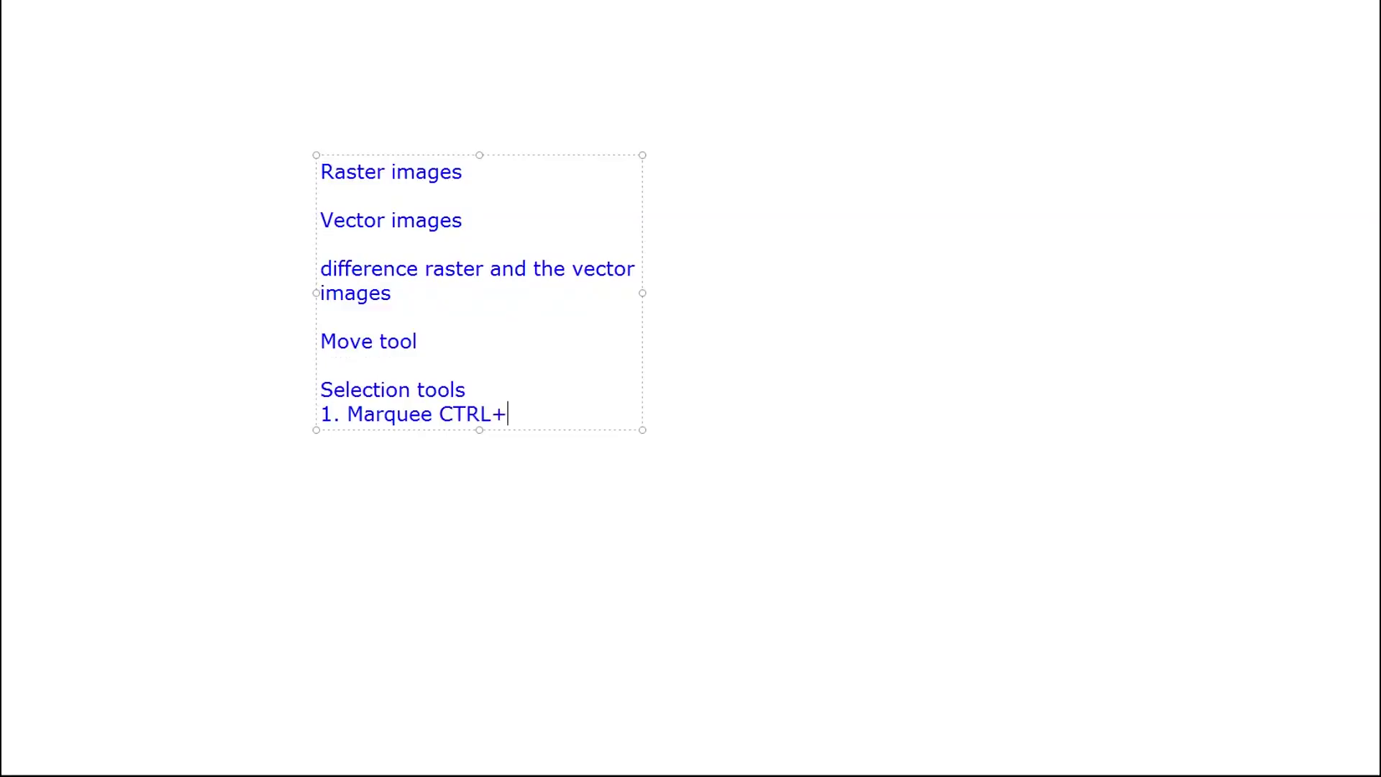
type(" CTRL_")
type("-")
key("Return")
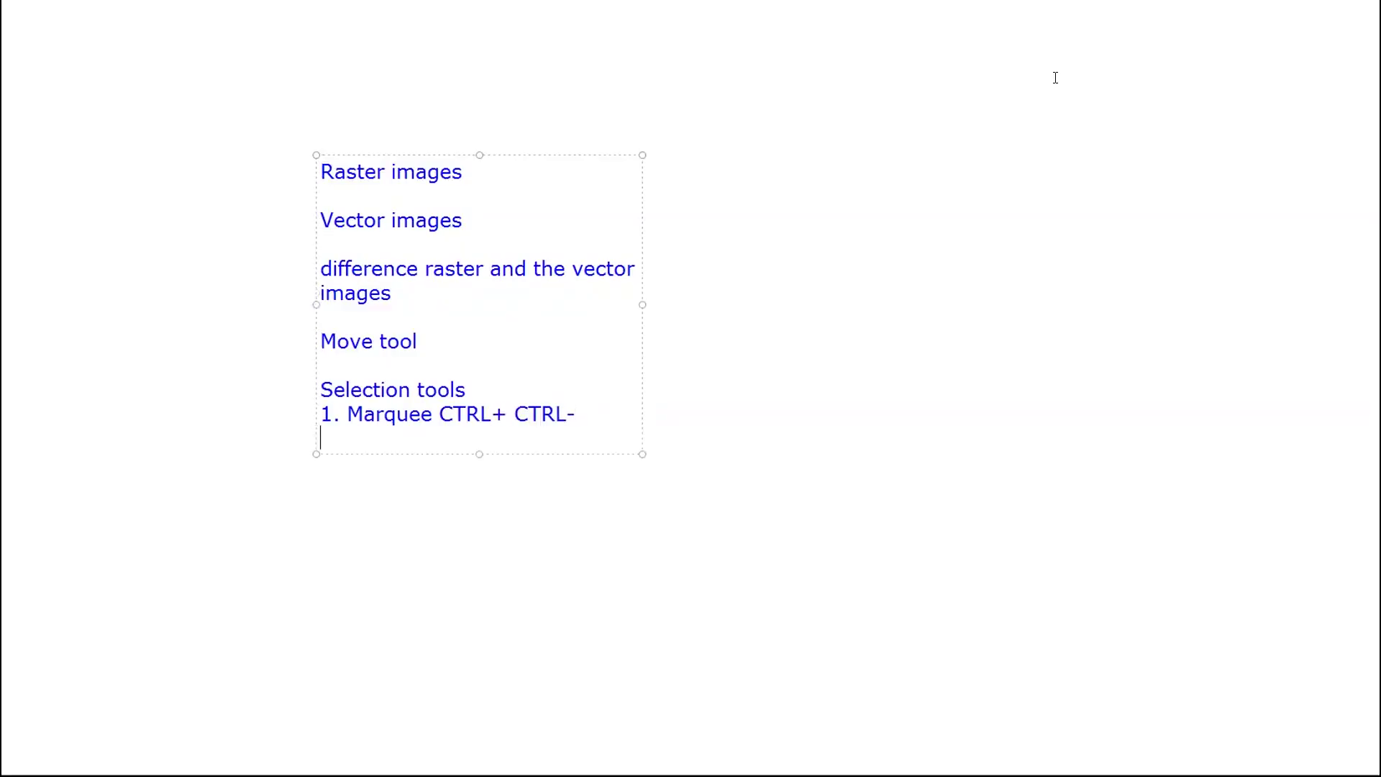
Step: Continue the list with "2. Lasso tool (with different combinations)", "3. Magic wand", "4 Quick selection tool" and "5. How to choose color"
type("2. Lasso tool (with diffe")
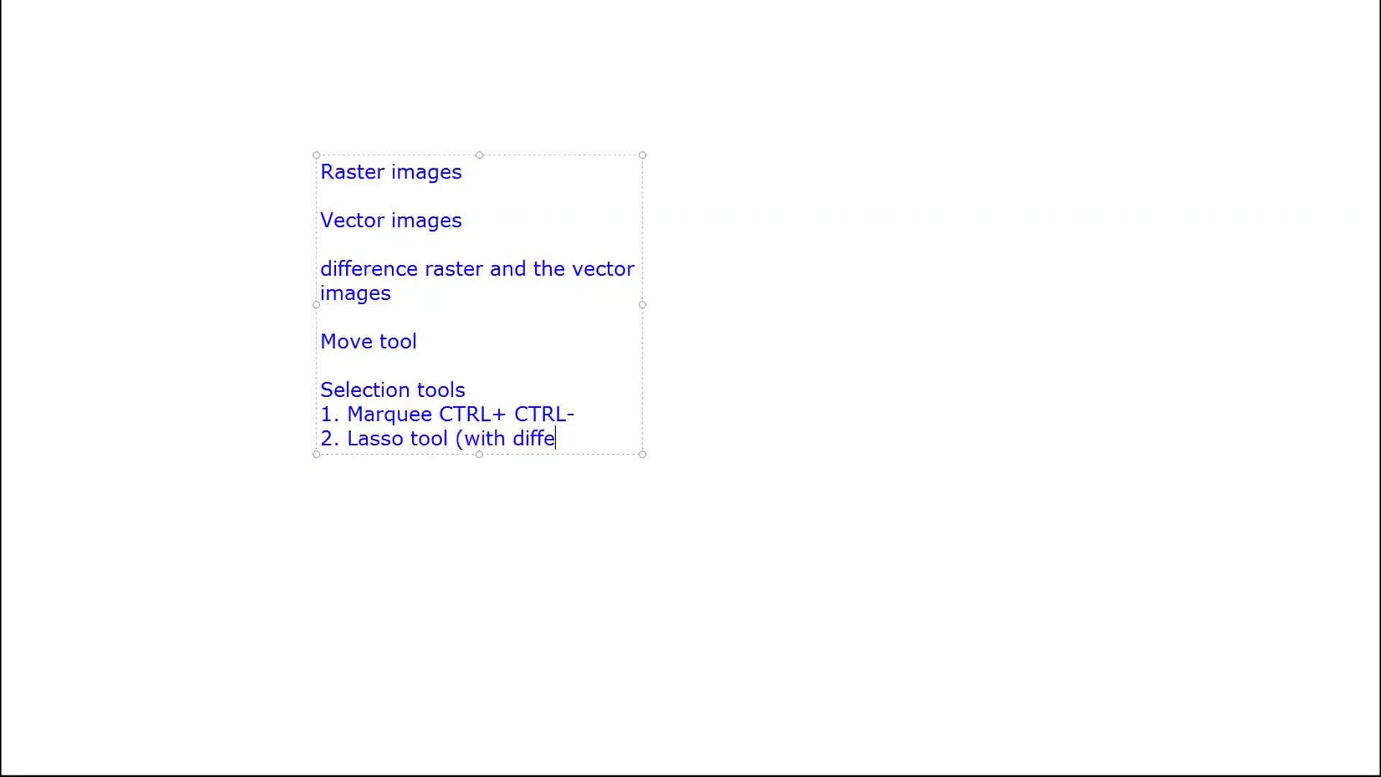
type("rent combinations)")
key("Return")
type("3. Magic ")
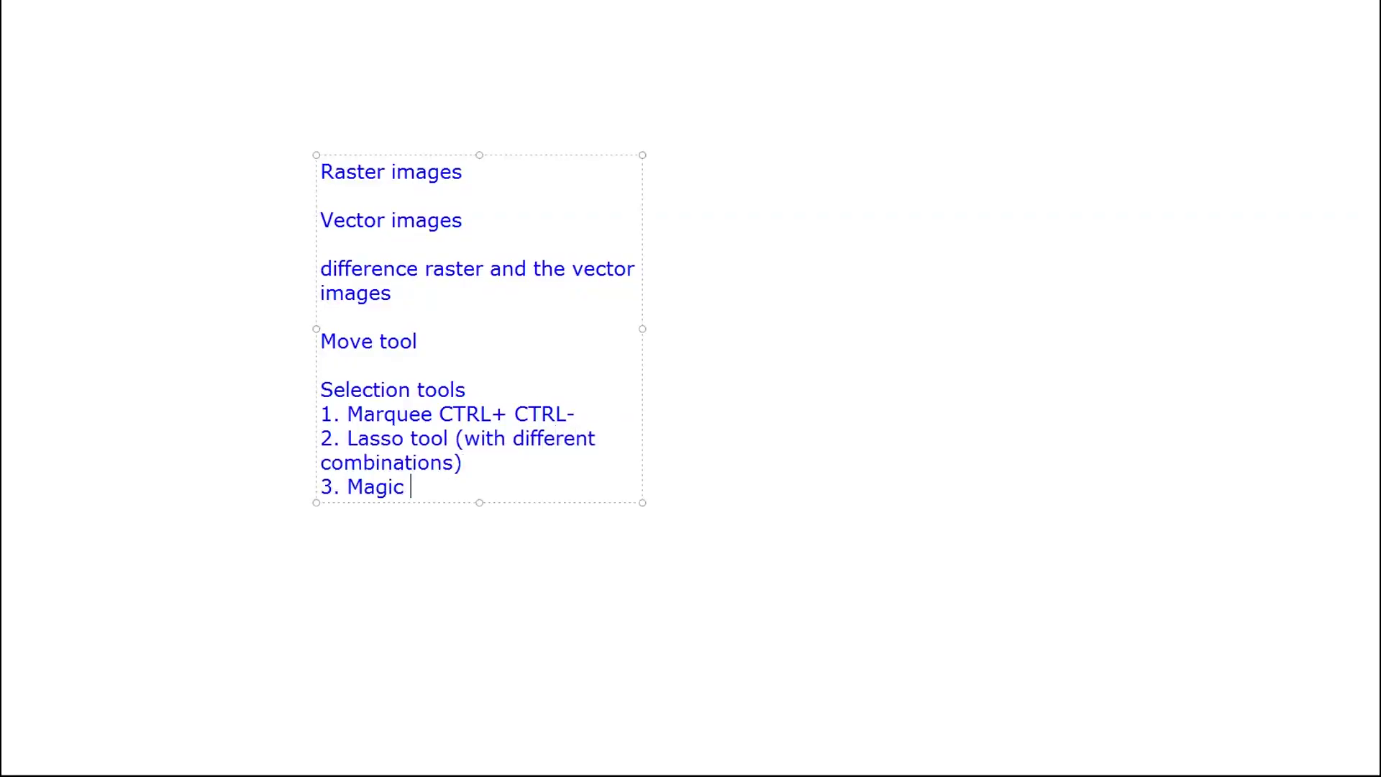
type("wand")
key("Return")
type("4 Quick selection tool")
key("Return")
type("5. How to choose color")
key("Return")
Step: Add "Cut", "Copy", "Paste" and "Fill" on separate lines below the color item
type("Cut")
key("Return")
type("Copy")
key("Return")
type("Paste")
key("Return")
type("Fill")
key("Return")
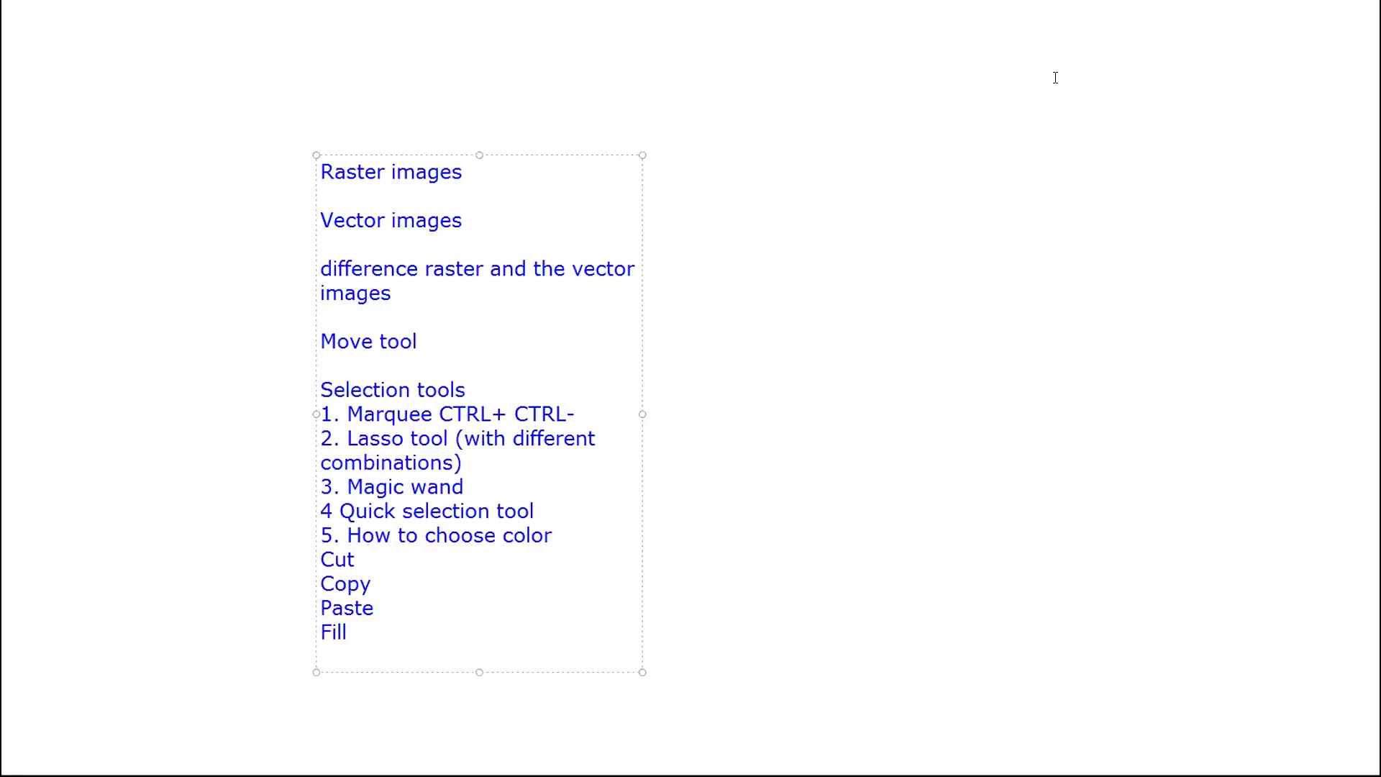
Step: Extend the "How to choose color" item with "< toolbar/swatch/eyedropper tool>"
key("Right")
key("Right")
key("Right")
key("Right")
key("Right")
key("Right")
key("Right")
key("Right")
key("Right")
key("Right")
key("Right")
key("Right")
key("Right")
key("Right")
key("Right")
key("Right")
key("Right")
key("Right")
type("toolbar")
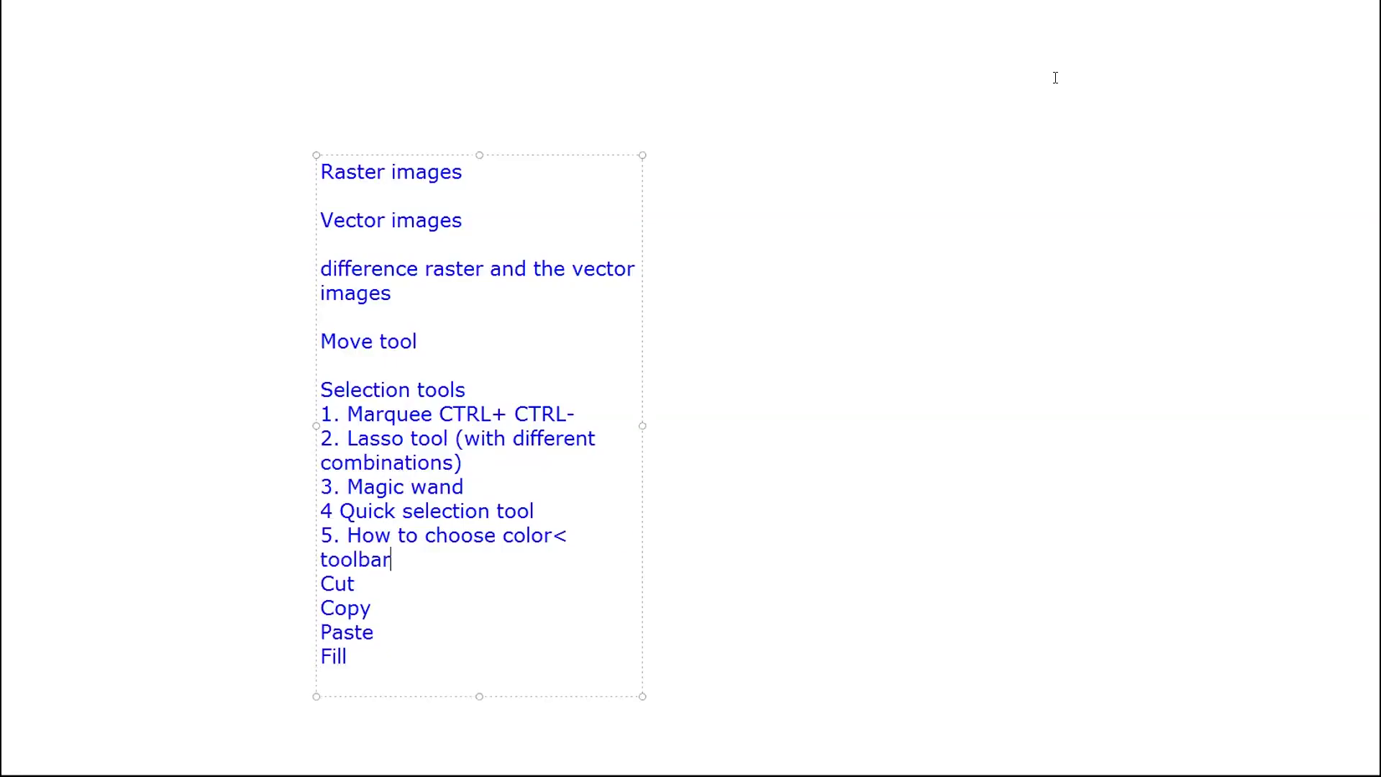
type("/swatch/eyed")
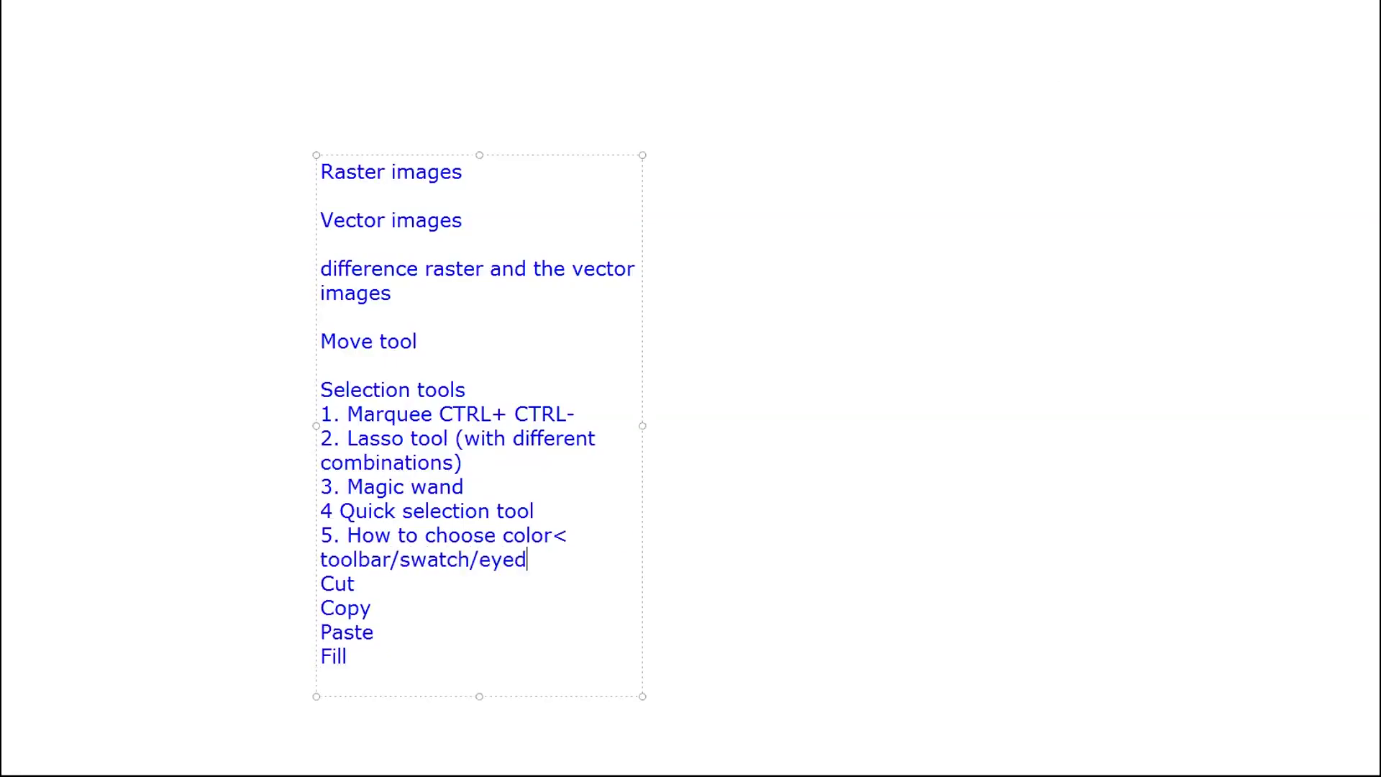
type("ropper tool>")
Step: Number the Cut, Copy, Paste and Fill lines 6 to 9 and add "10. gradient tool" below them
key("Down")
key("Home")
type("6.")
key("Down")
key("Home")
type("7. 8. 9.")
key("End")
key("Return")
type("10. gradient tool")
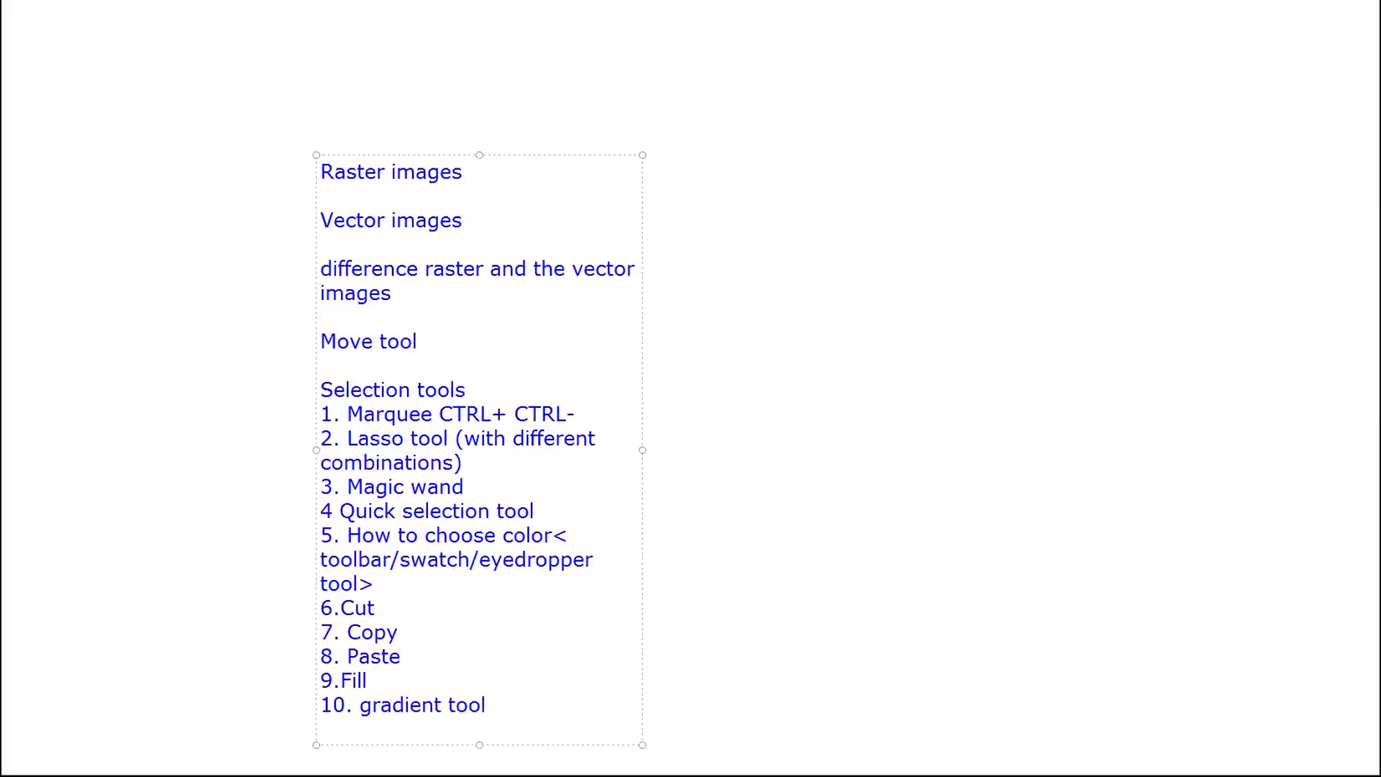